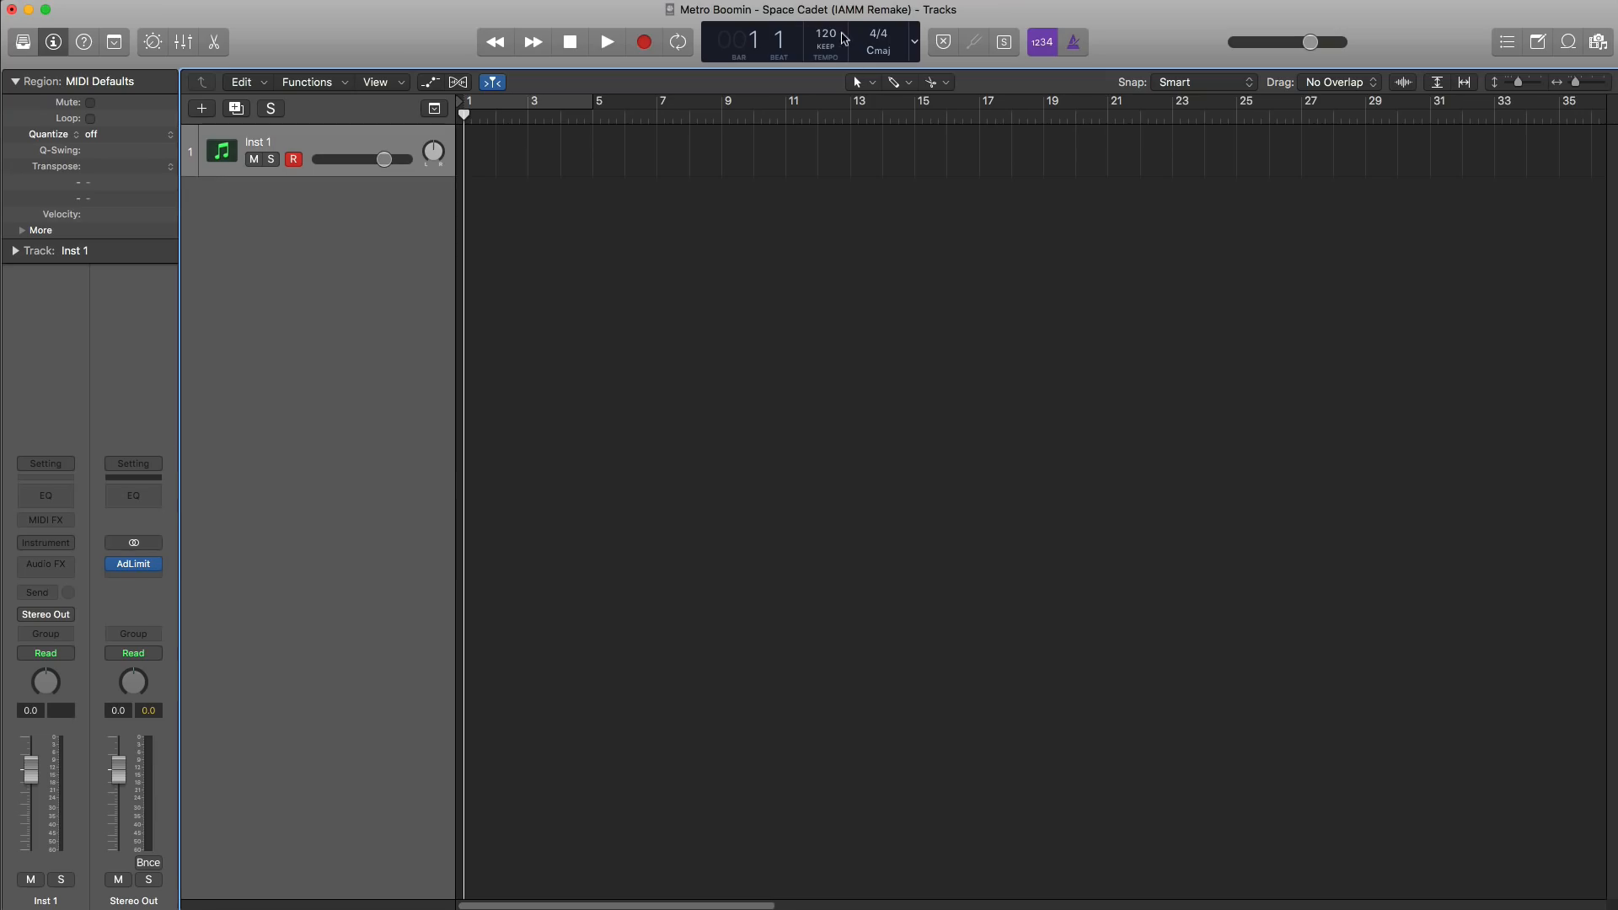
Step: Set the project tempo to 109 and load the Metro Bells channel strip setting on the instrument track
double_click(832, 36)
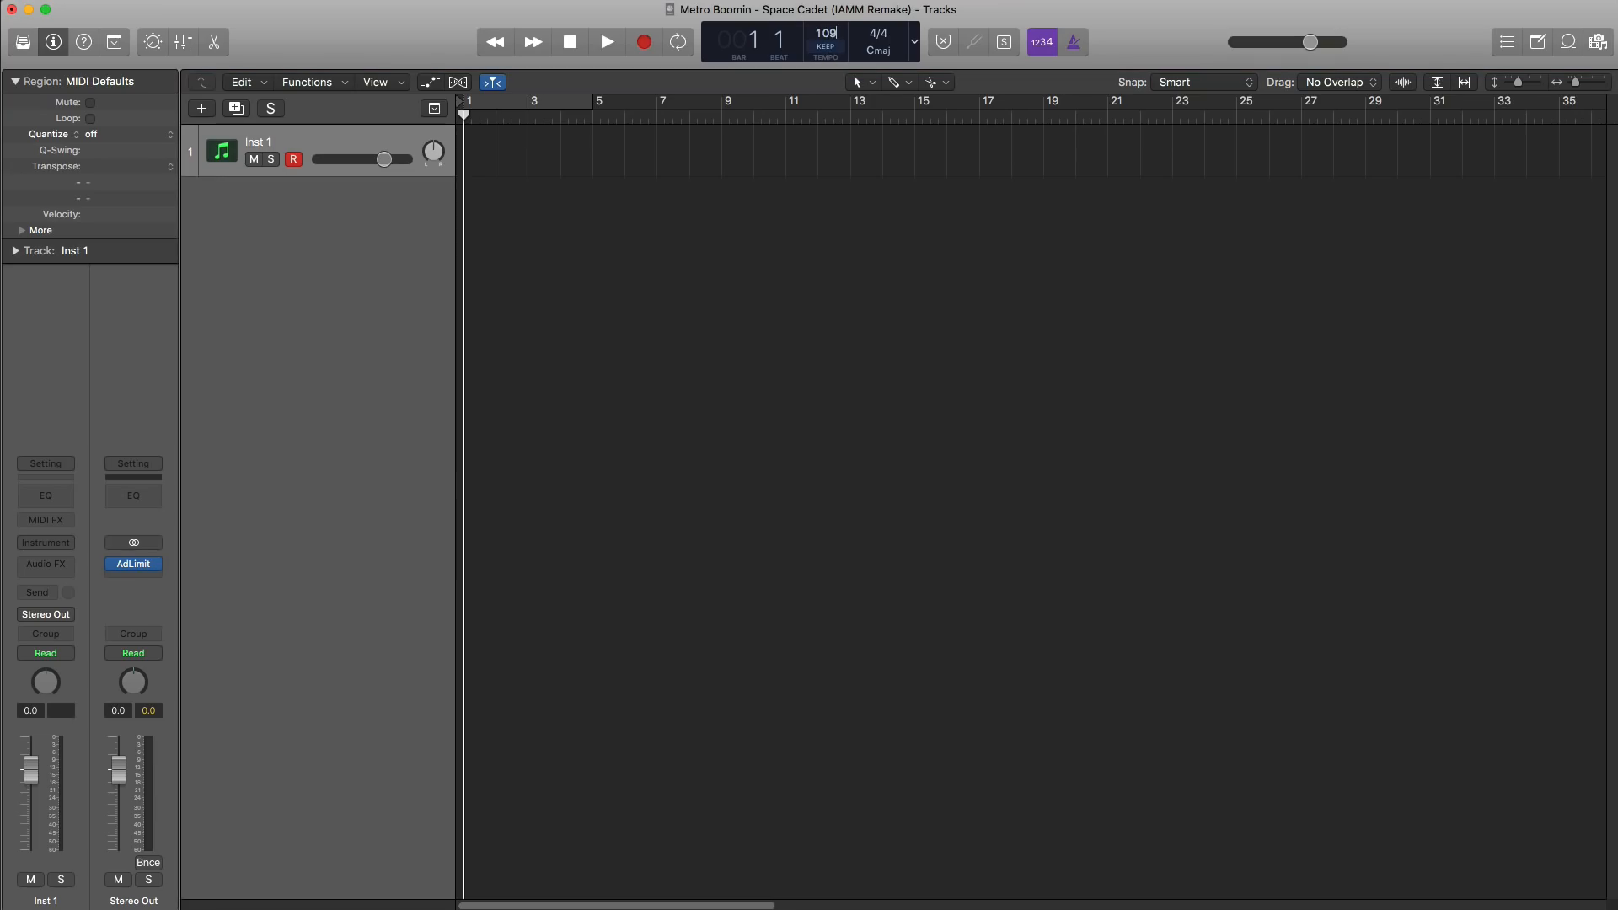
click(60, 468)
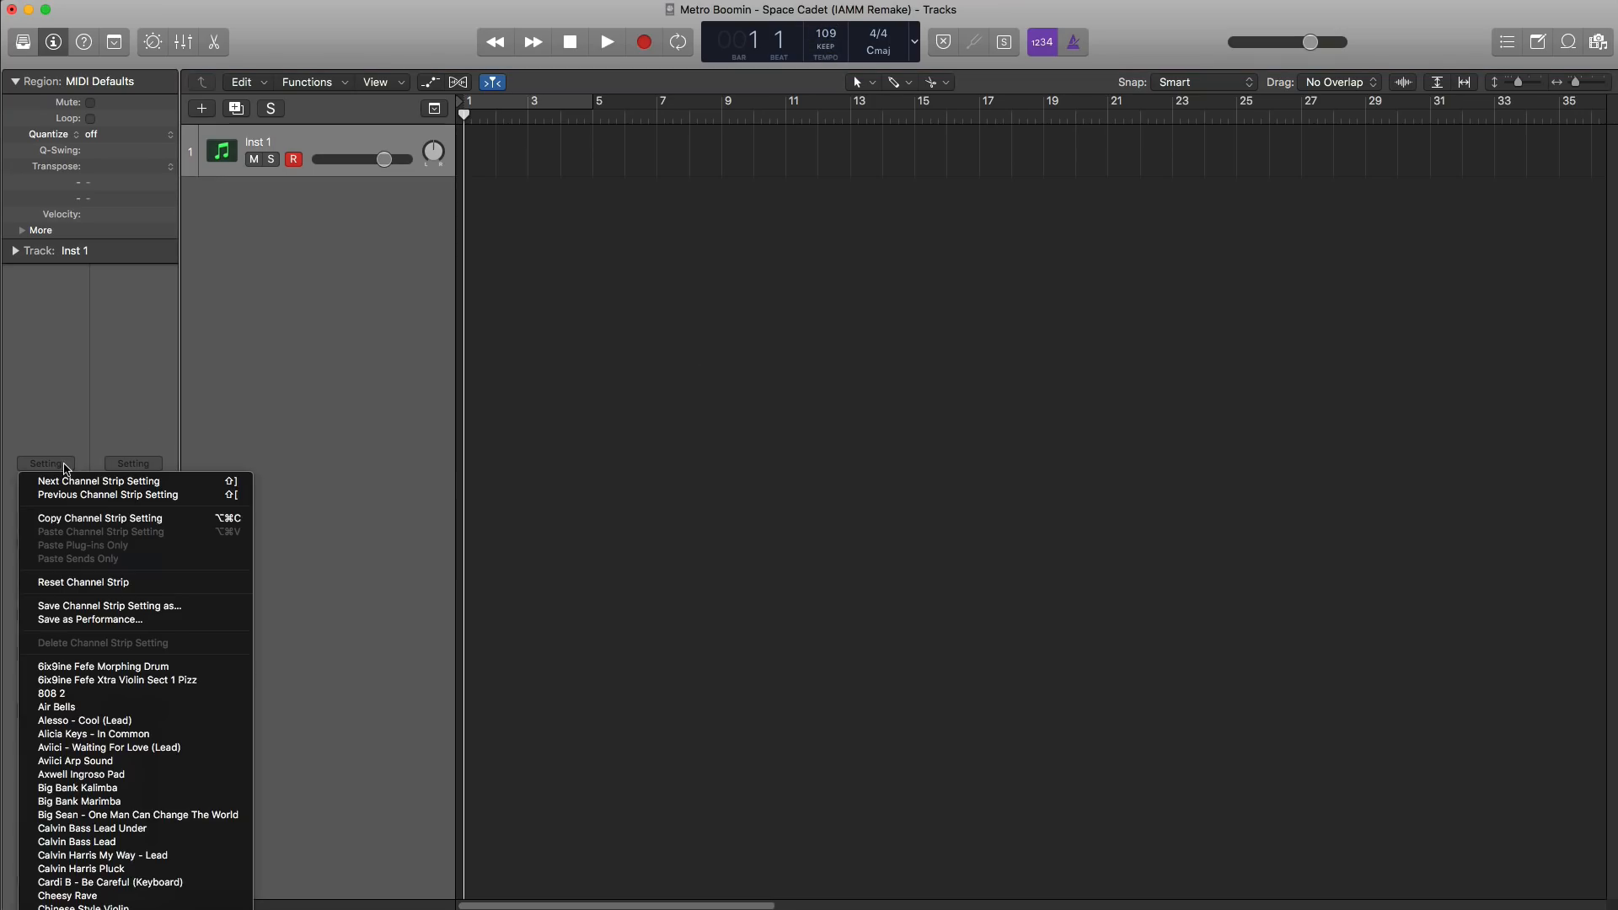
scroll(80, 598, down, 10)
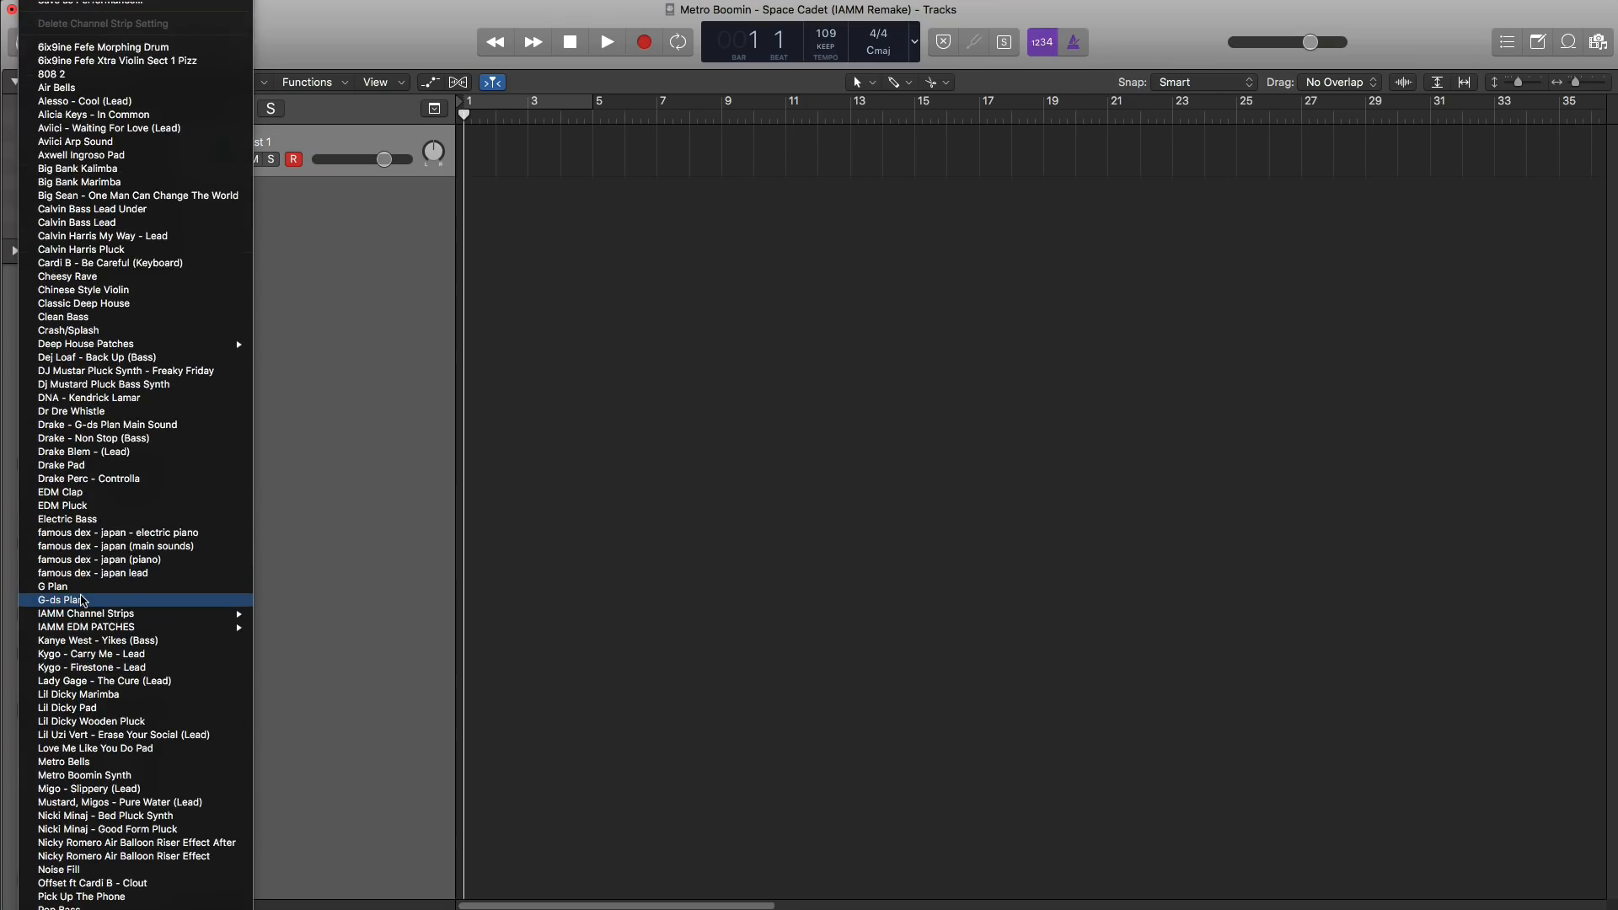
scroll(83, 600, down, 2)
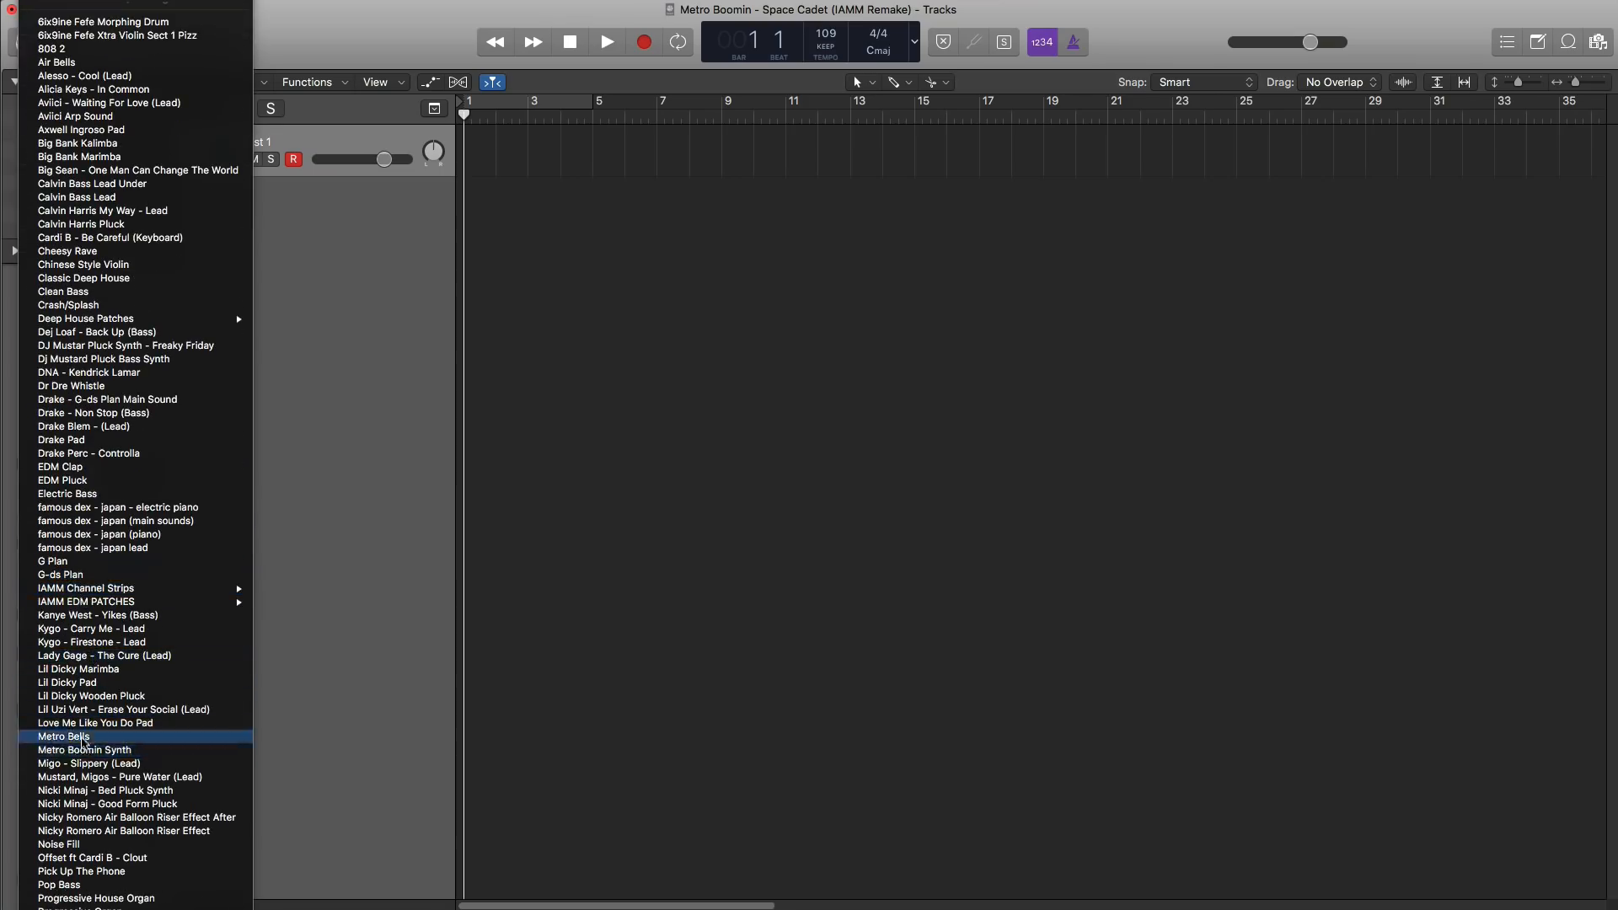
click(101, 734)
Step: Enable the four-bar cycle from bar 1 and create a matching four-bar region on the Metro Bells track for Piano Roll editing
click(507, 111)
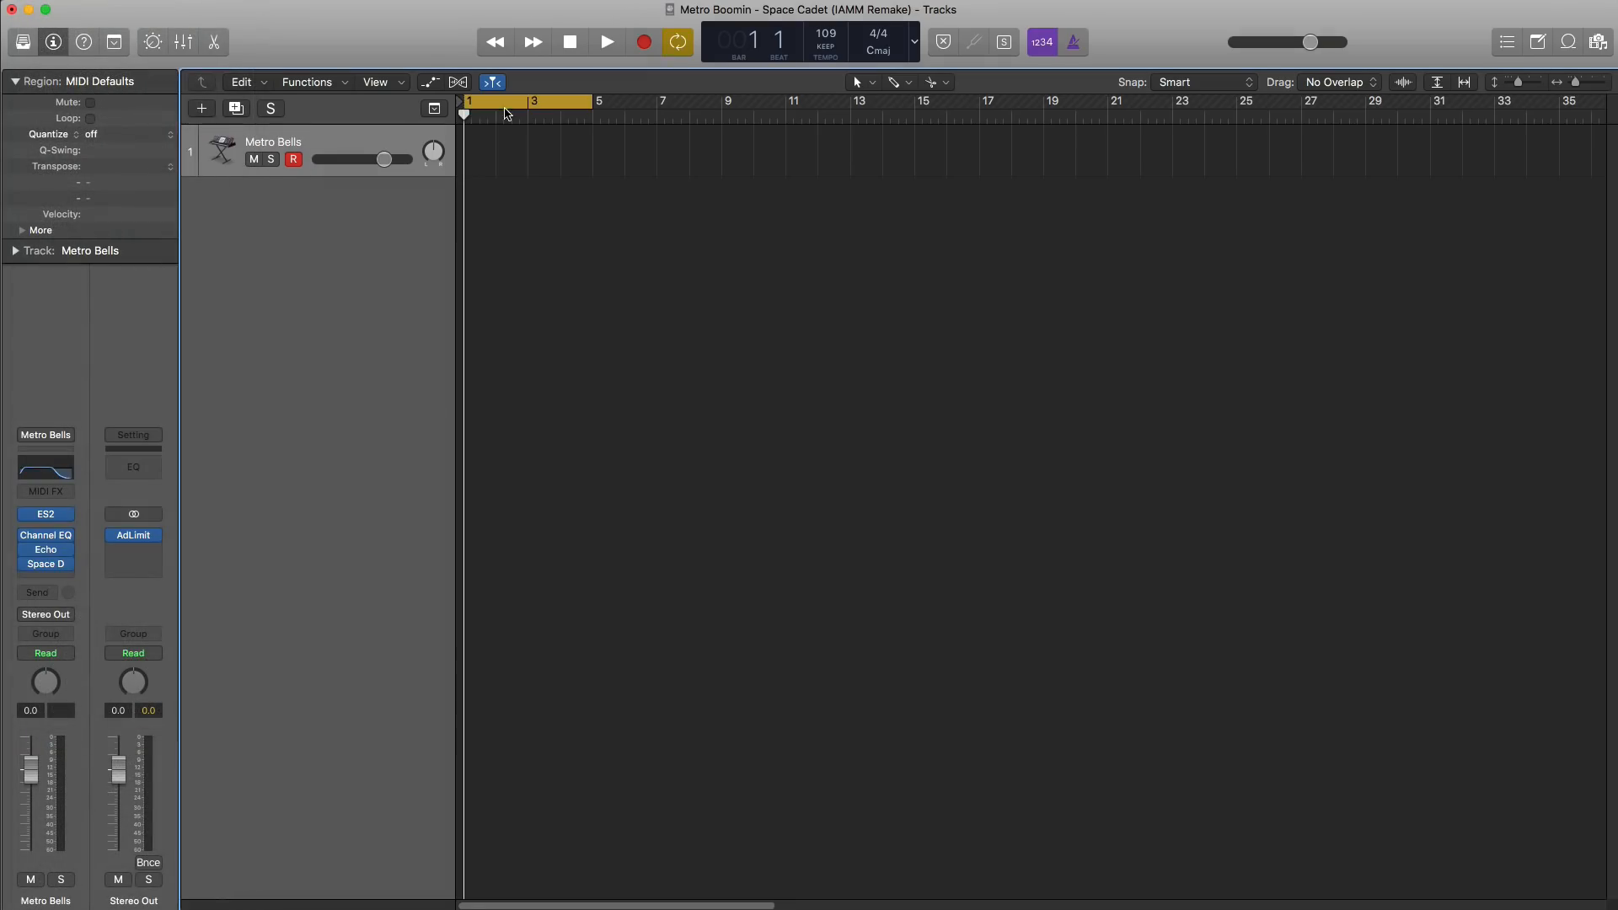
click(490, 165)
drag(499, 162, 592, 165)
key(p)
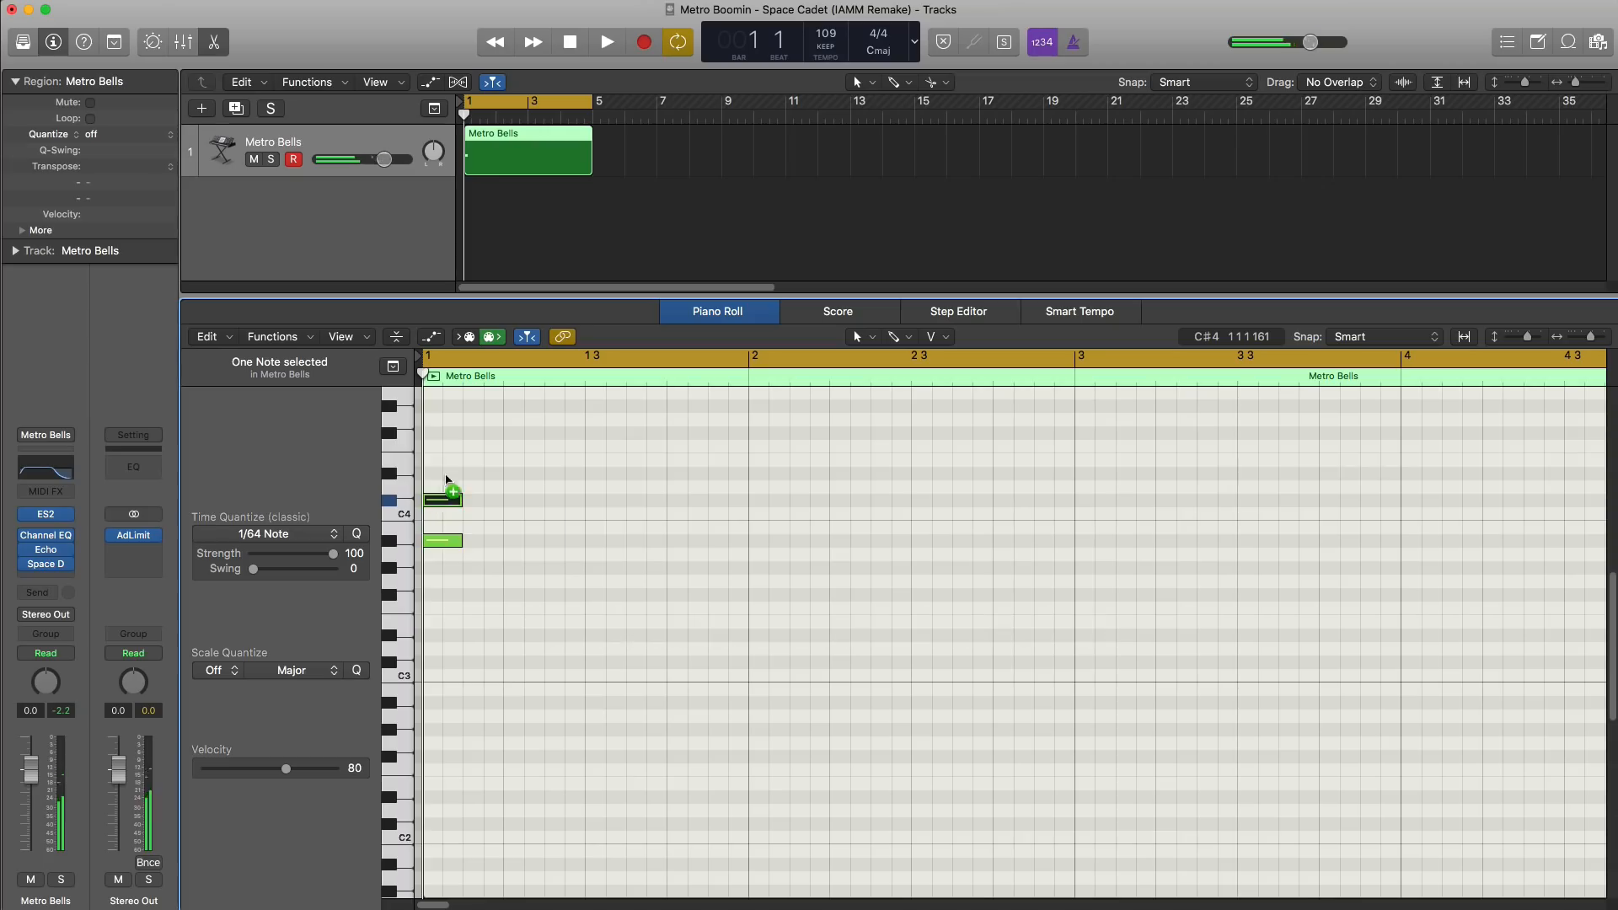
Step: Add an F4 note above the A#3 and C#4 notes at bar 1 and play the chord back
drag(440, 489, 442, 453)
key(Delete)
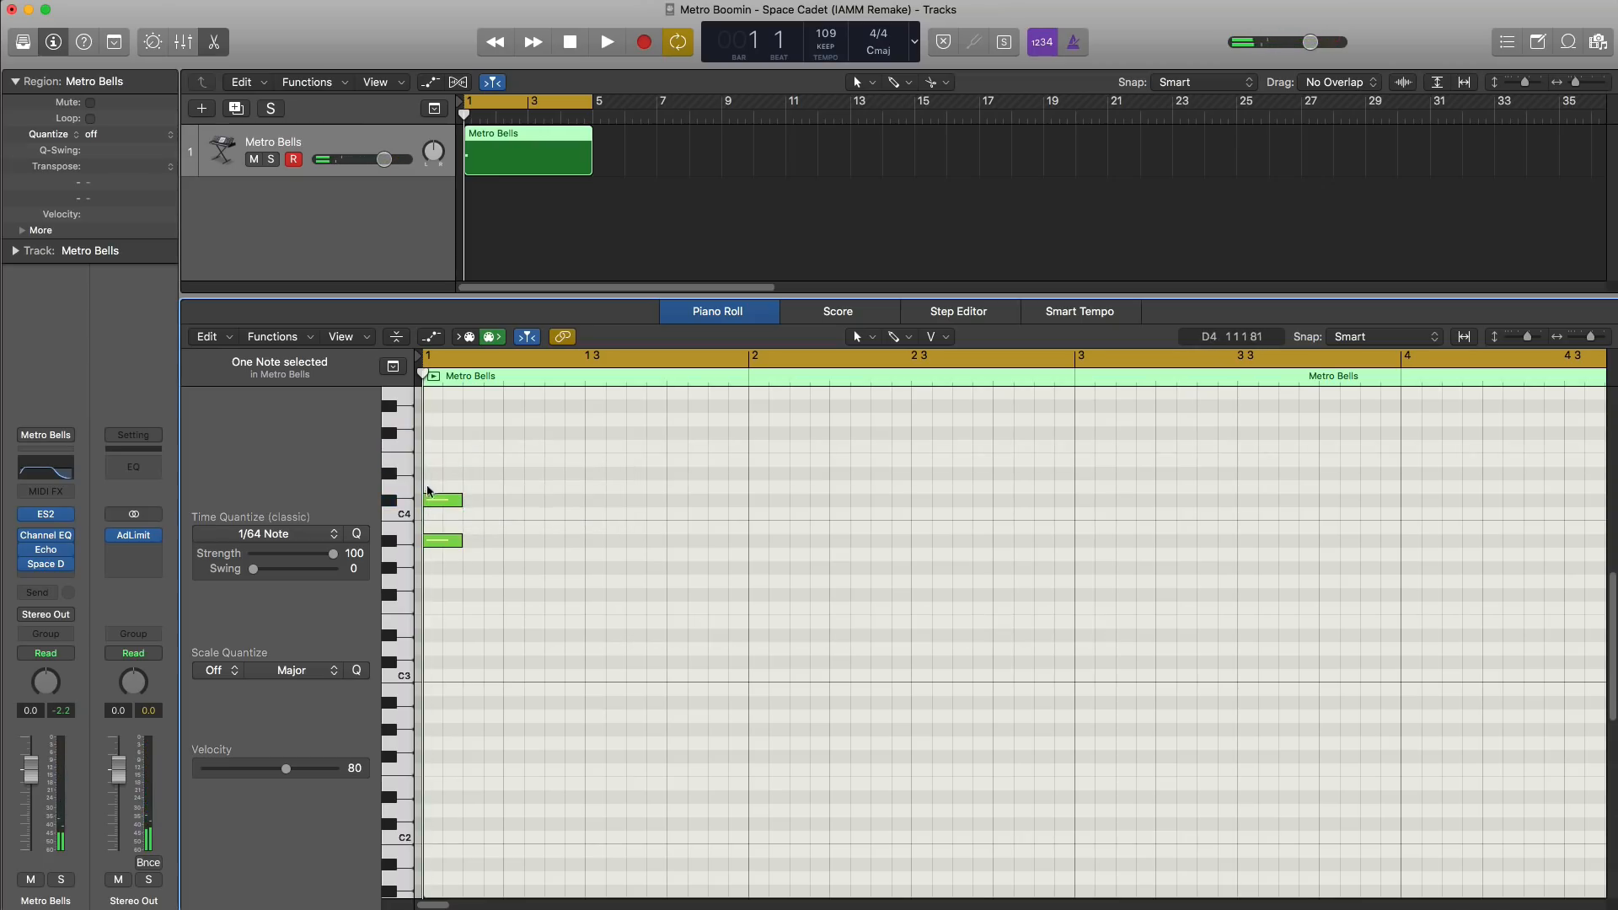
click(431, 501)
click(435, 448)
key(space)
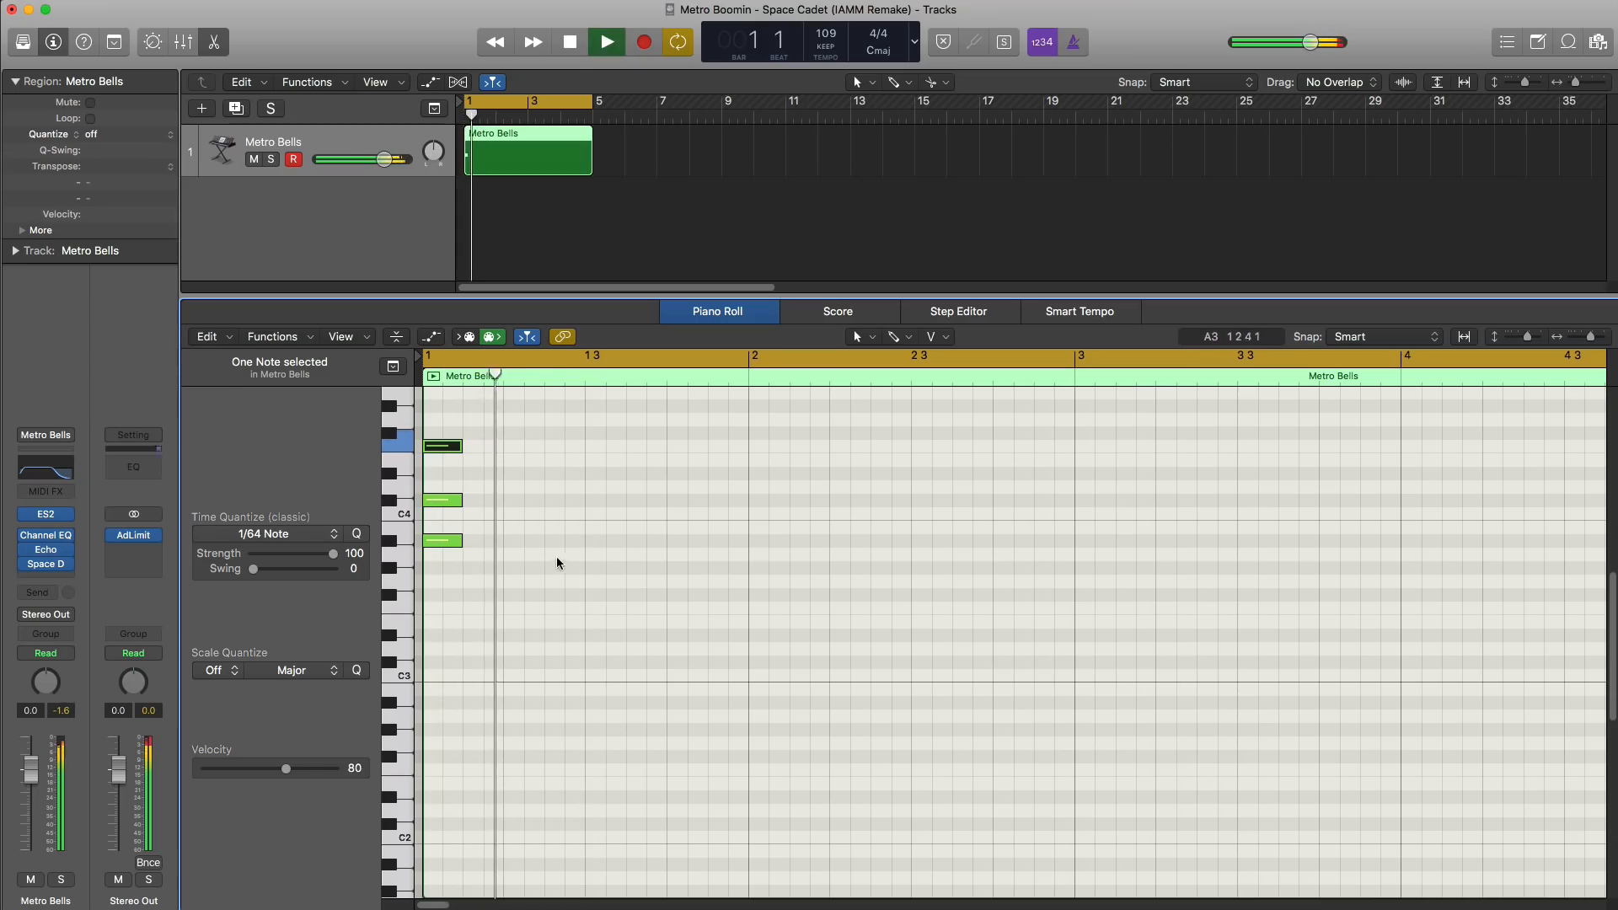
scroll(544, 558, up, 5)
key(space)
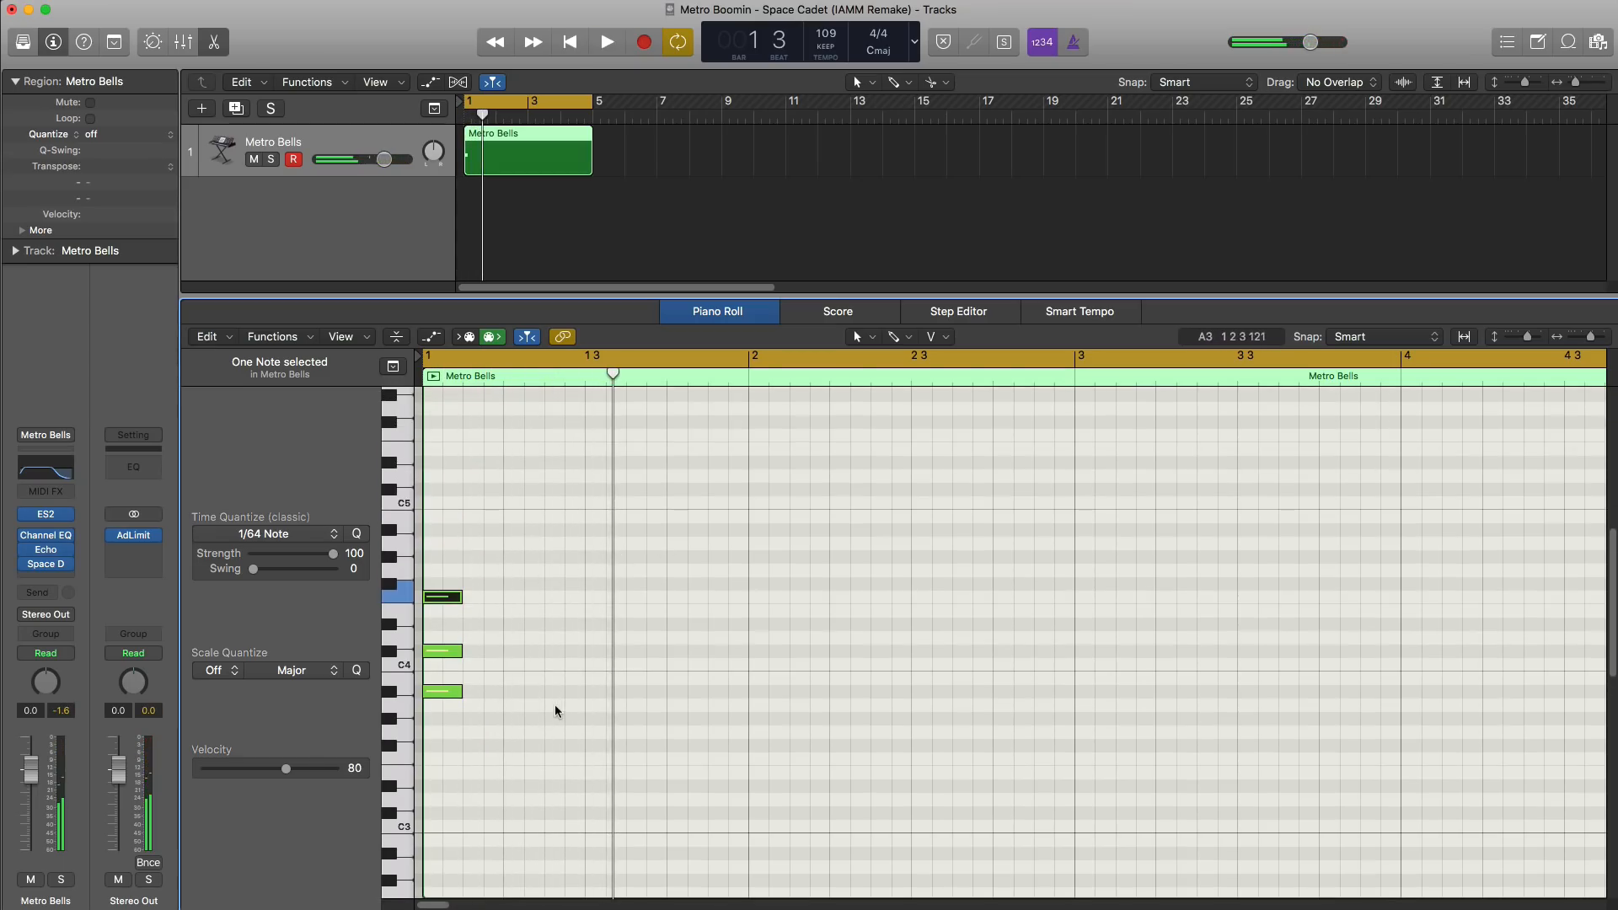
Step: Copy the three chord notes at bar 1 up one octave and listen to the result
drag(533, 700, 407, 573)
drag(449, 693, 449, 530)
key(space)
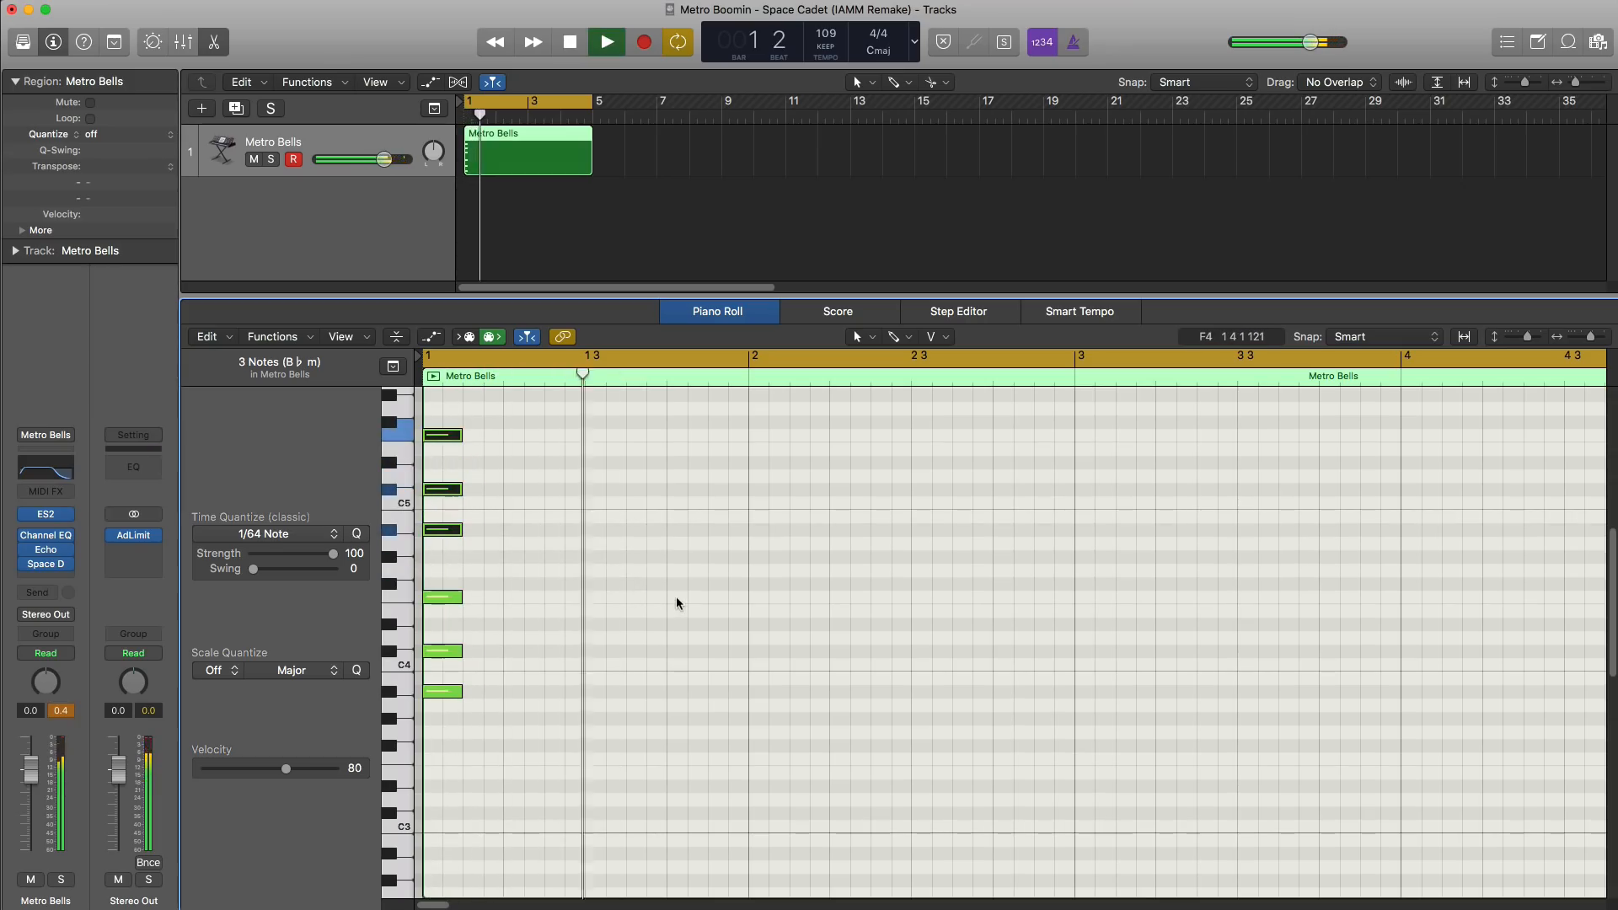
key(space)
key(space)
key(space)
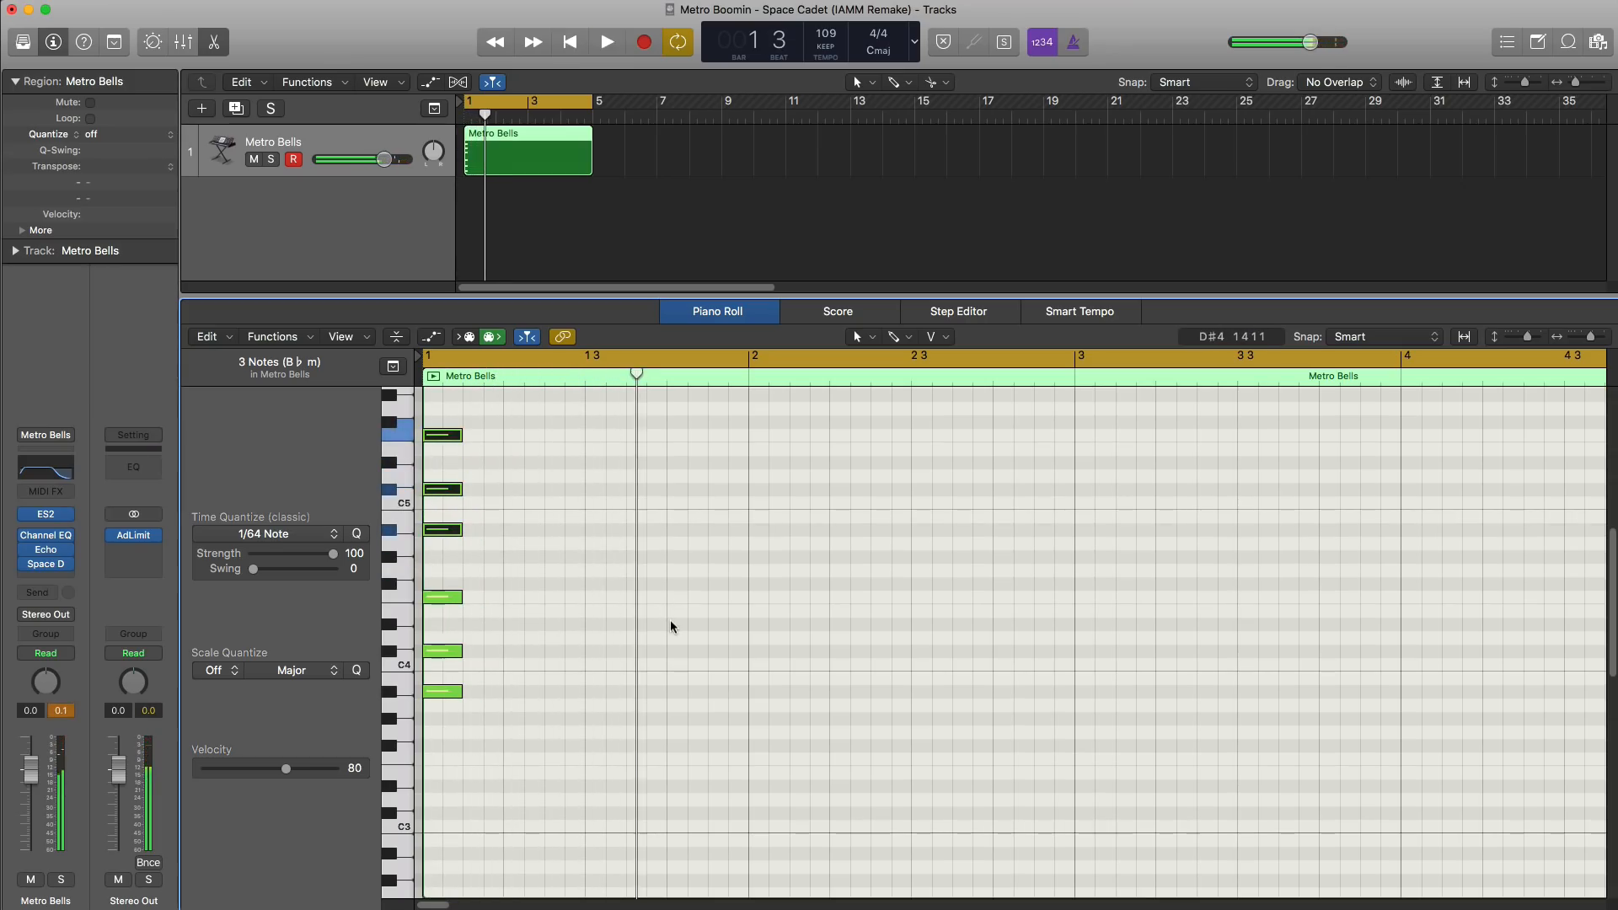
Step: Build a C major chord at position 1 3 from G3, C4 and E4, doubled one octave higher, and play it back
click(600, 731)
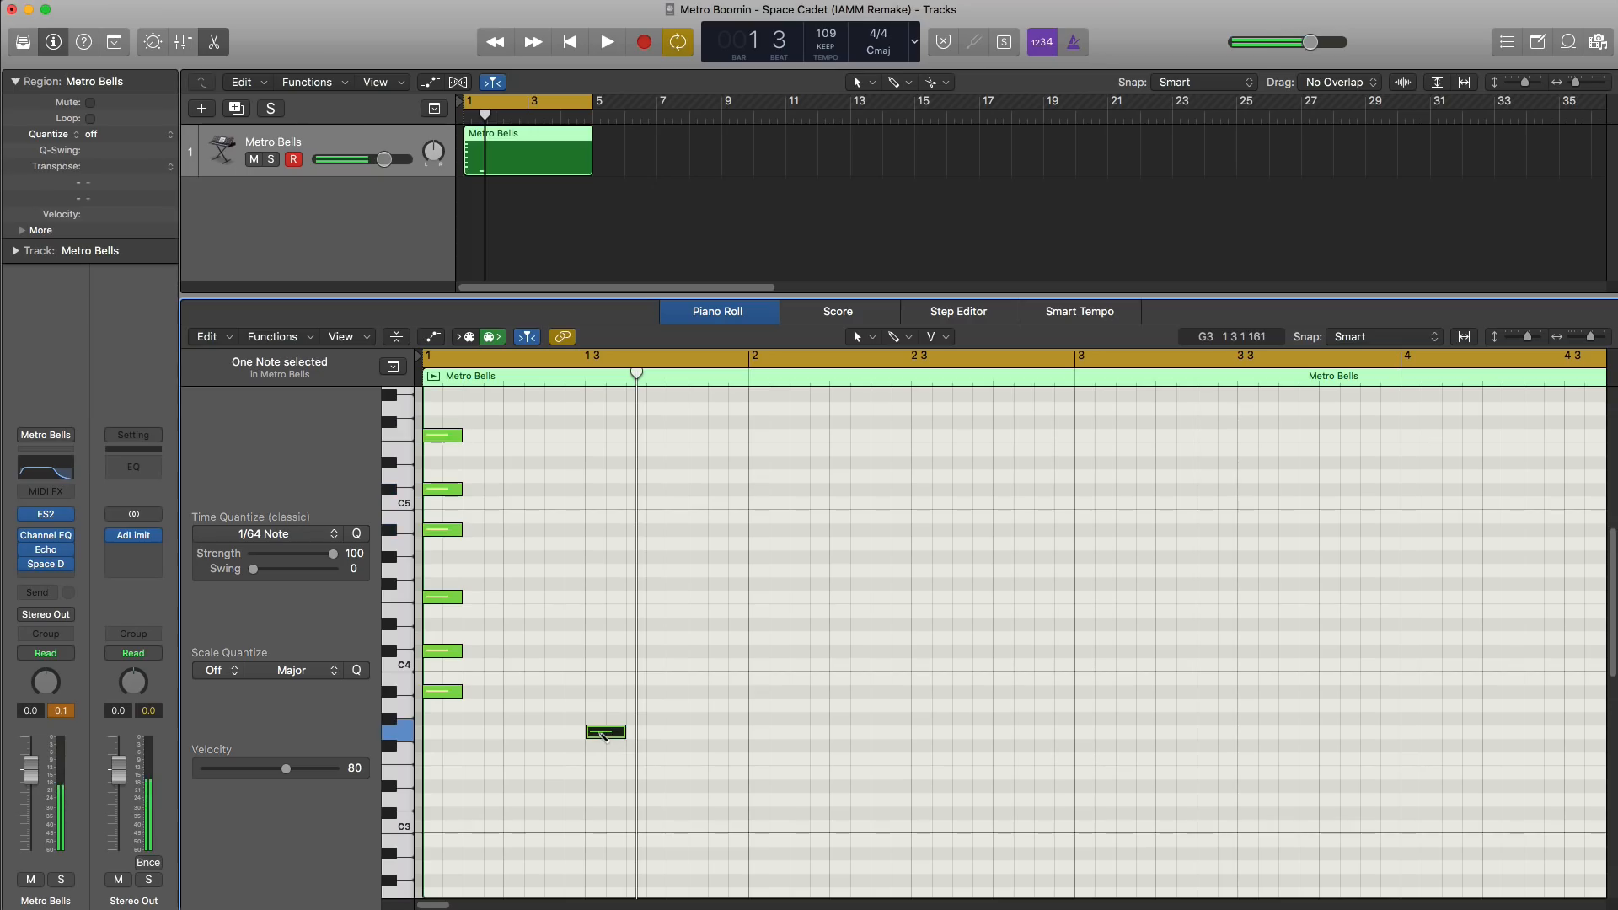
drag(603, 735, 600, 617)
drag(685, 783, 618, 466)
key(space)
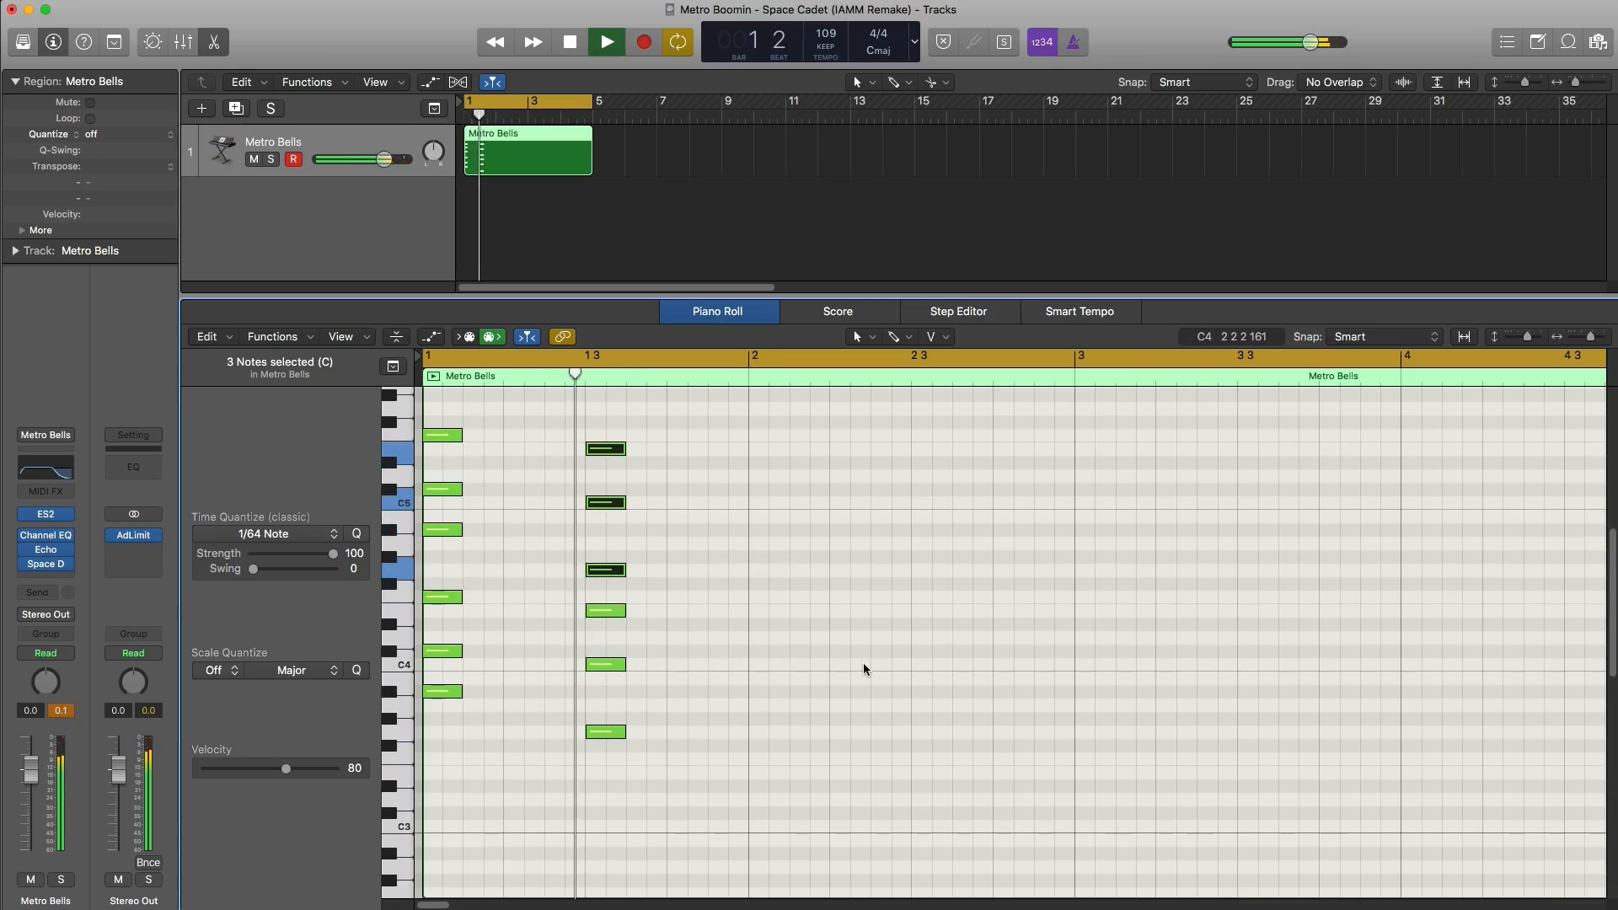
key(space)
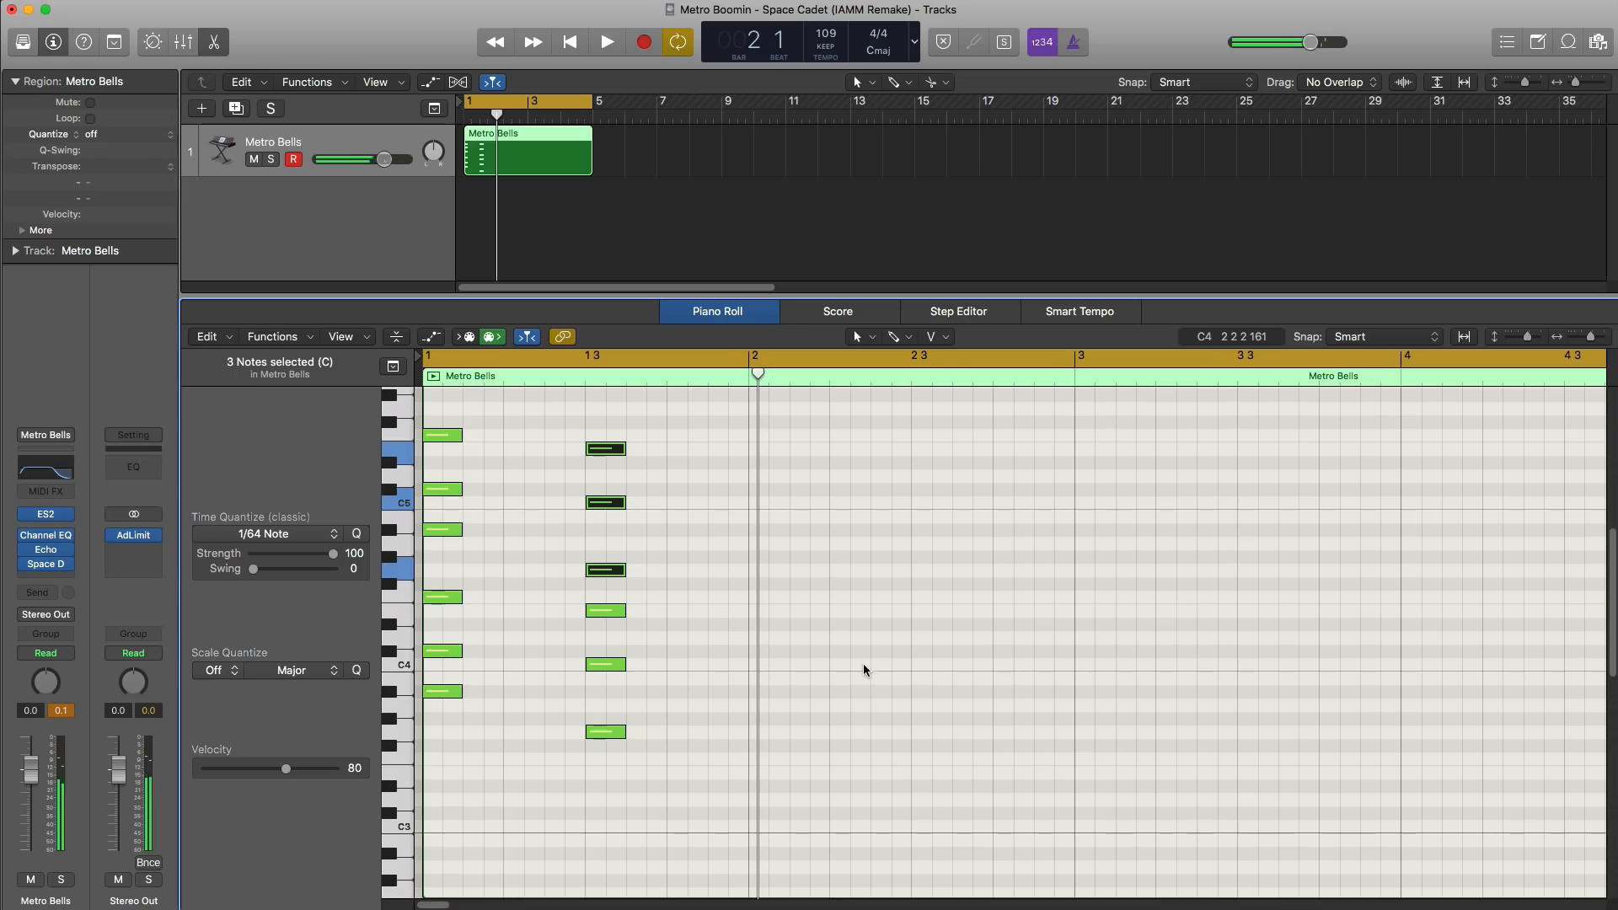
Step: Build an F minor chord at bar 2 from G#3, C4 and F4, doubled one octave higher, and play it back
click(757, 719)
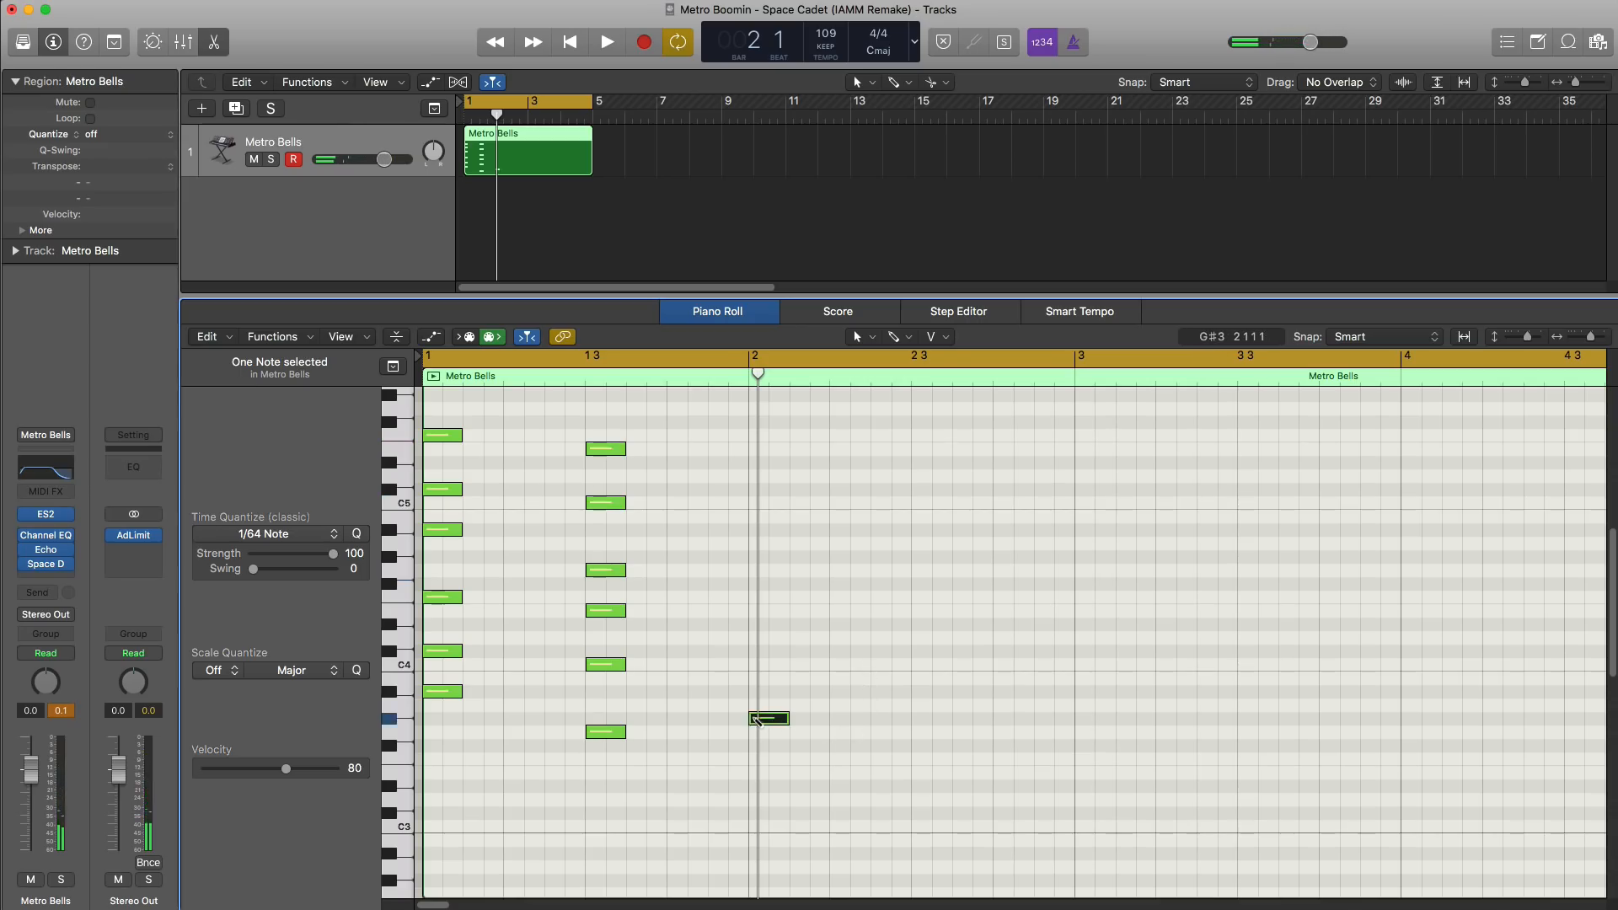
click(756, 597)
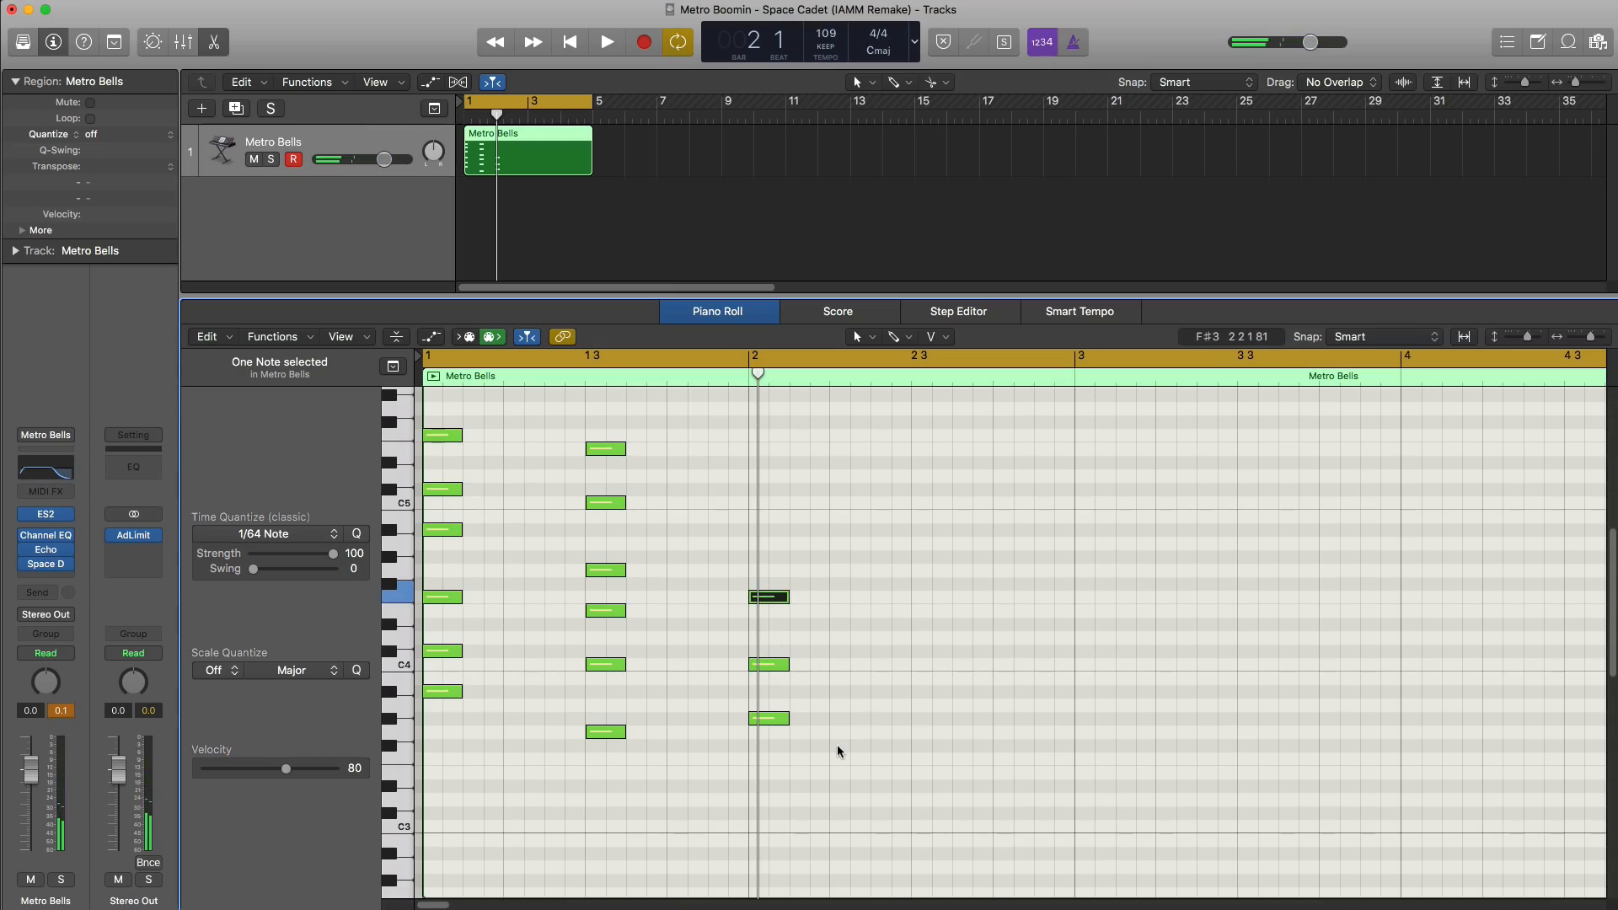
drag(836, 743, 741, 579)
drag(772, 718, 769, 549)
key(space)
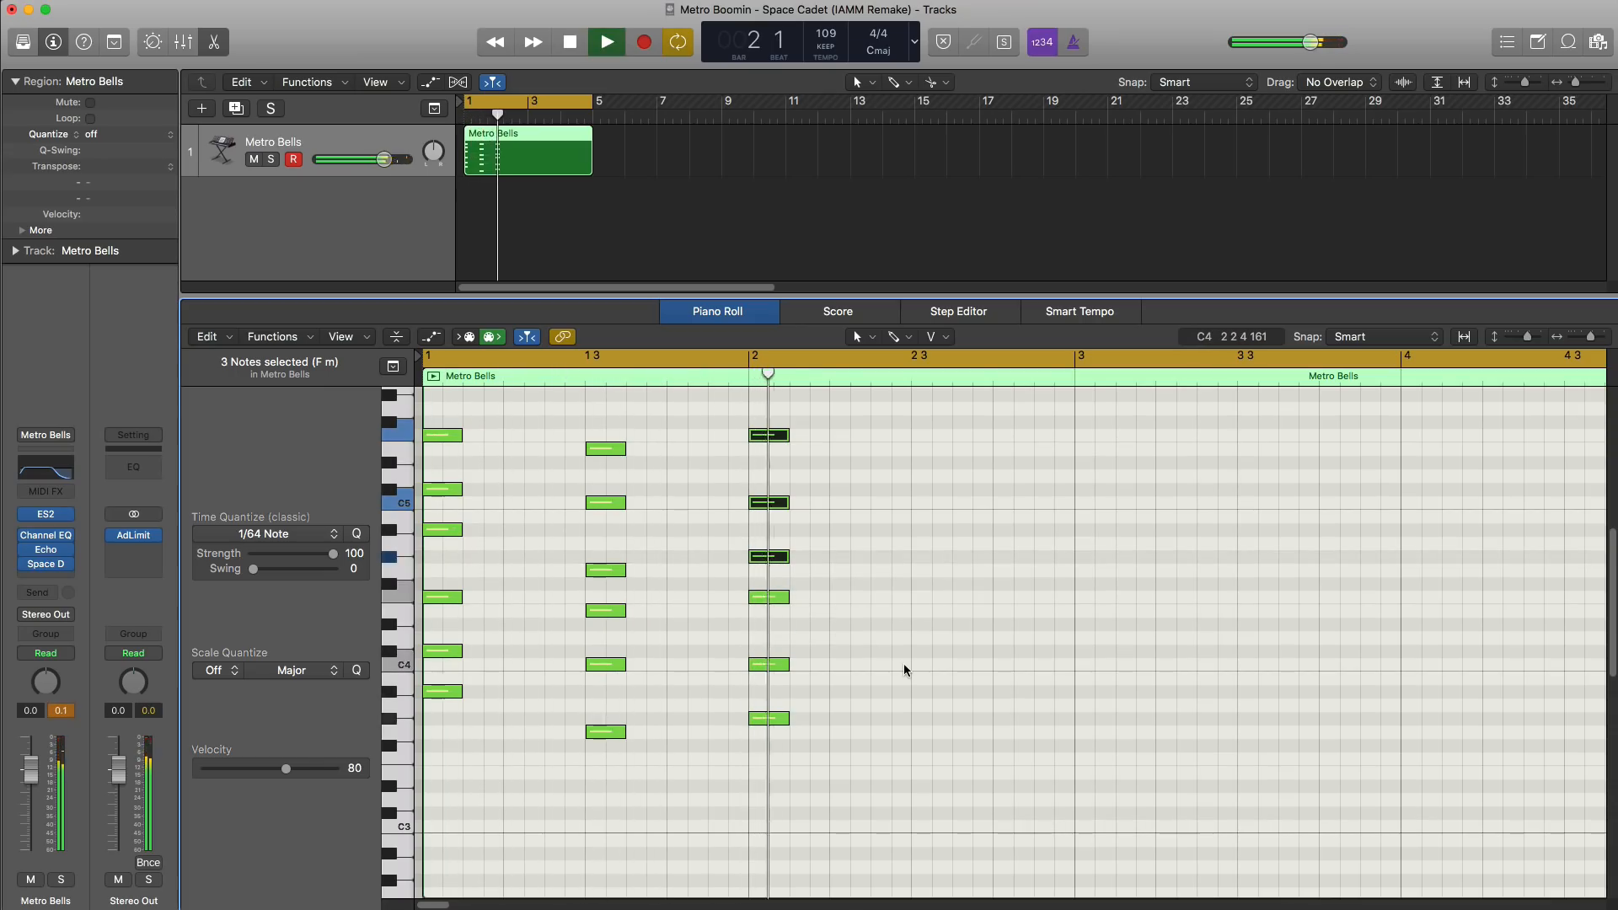
key(space)
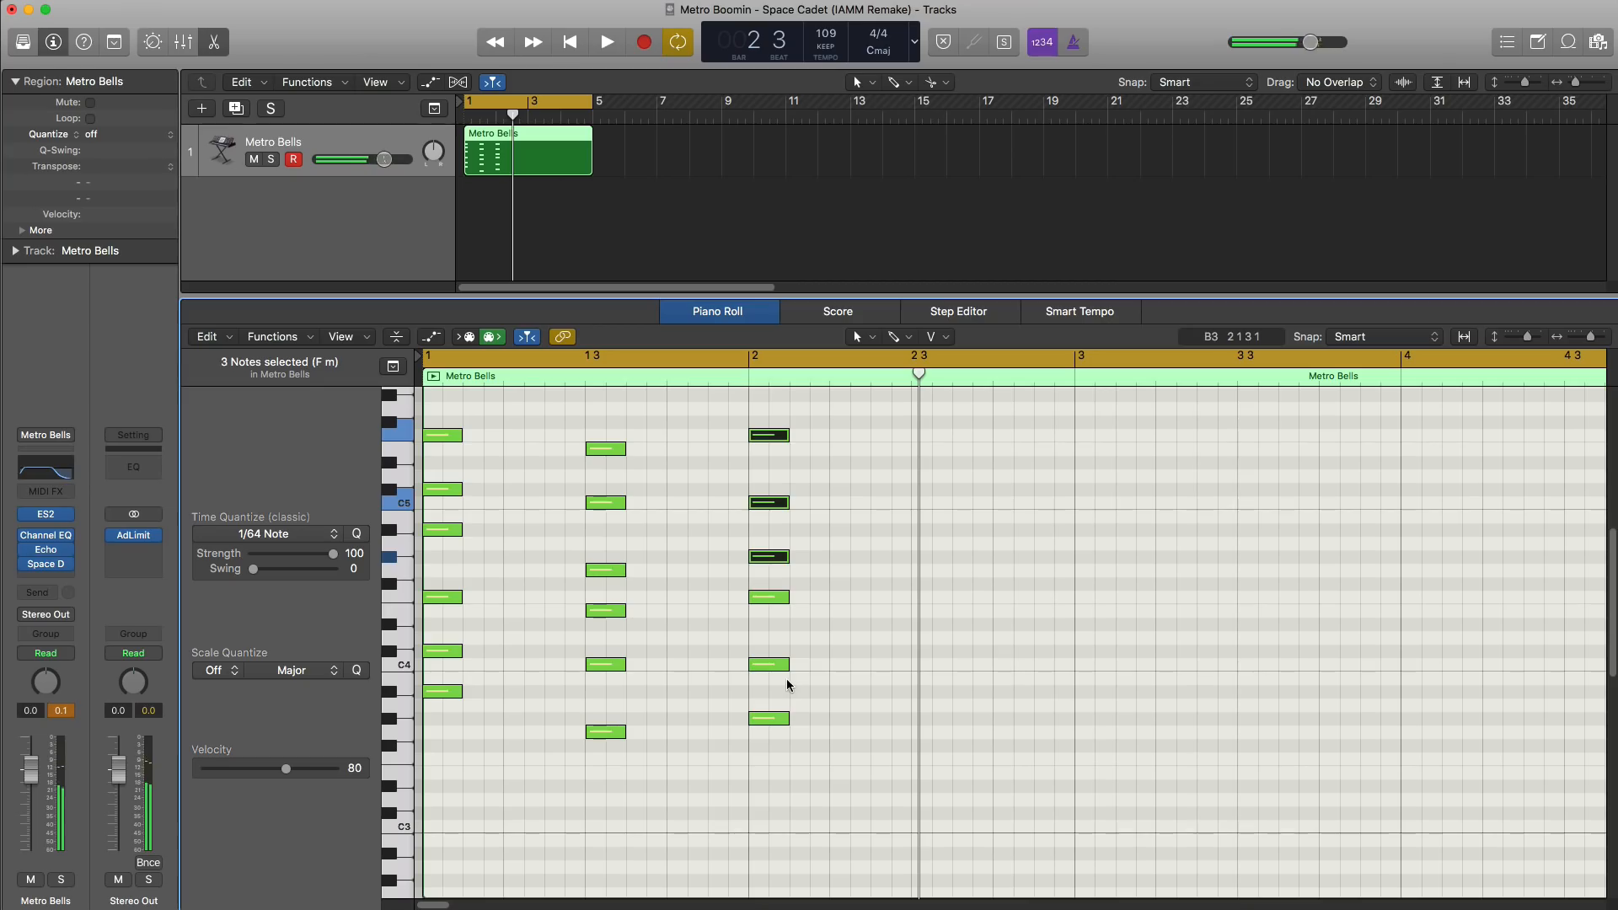
Step: Copy all six notes of the bar 2 chord to position 2 3 and play them back
drag(786, 755, 927, 436)
key(space)
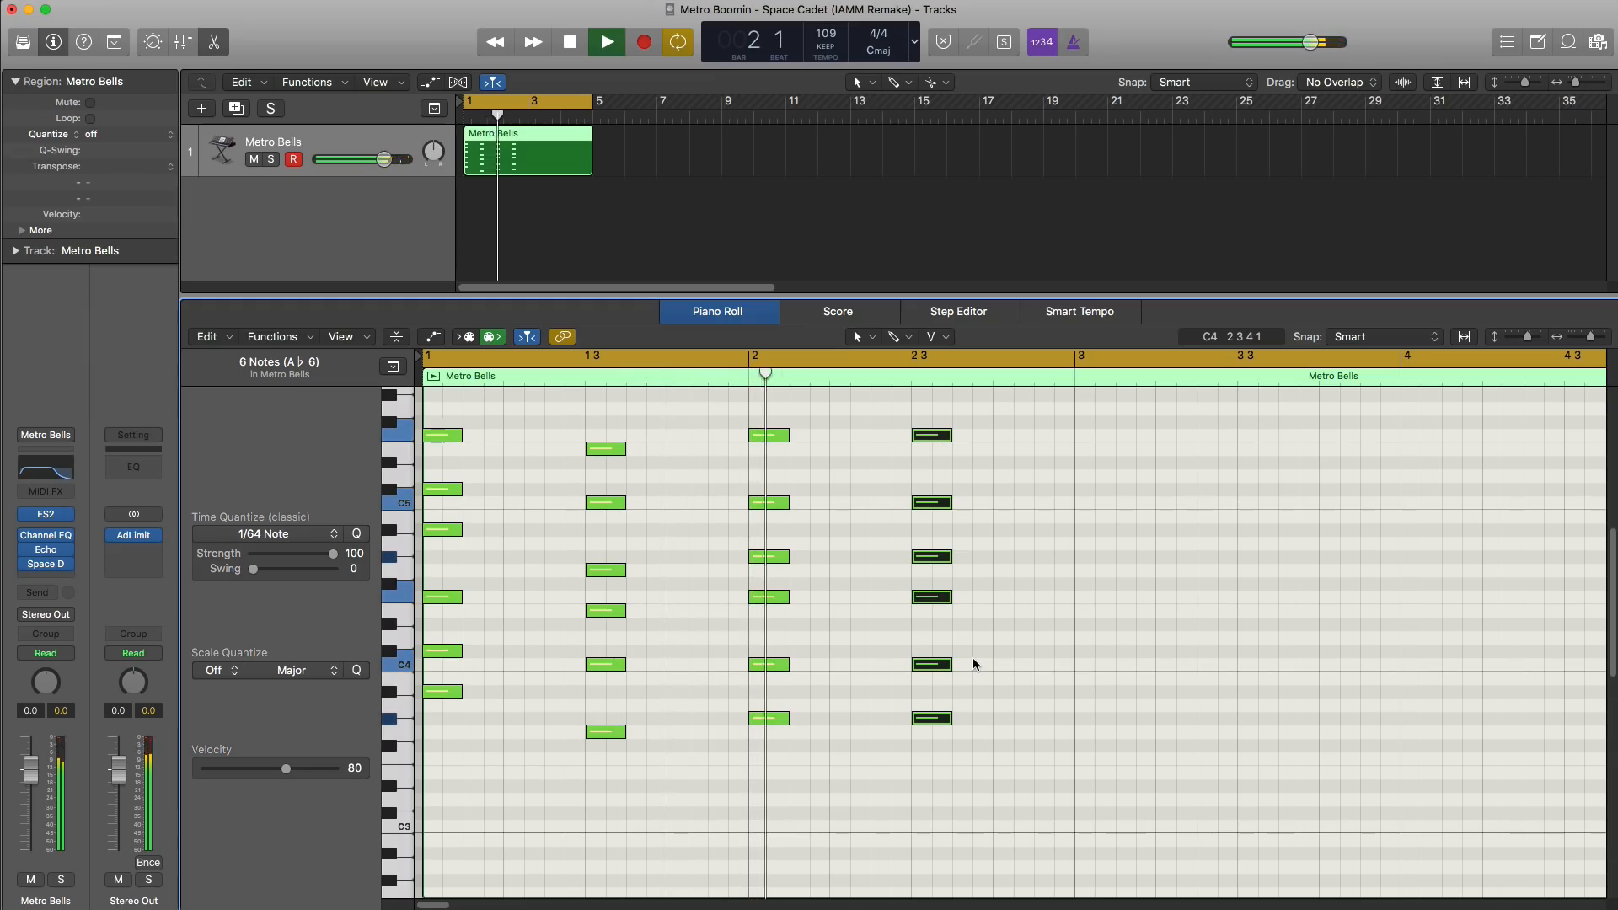
key(space)
Step: Lower both G# notes of the chord at position 2 3 to G3 and G4, and audition the changed chord
click(979, 704)
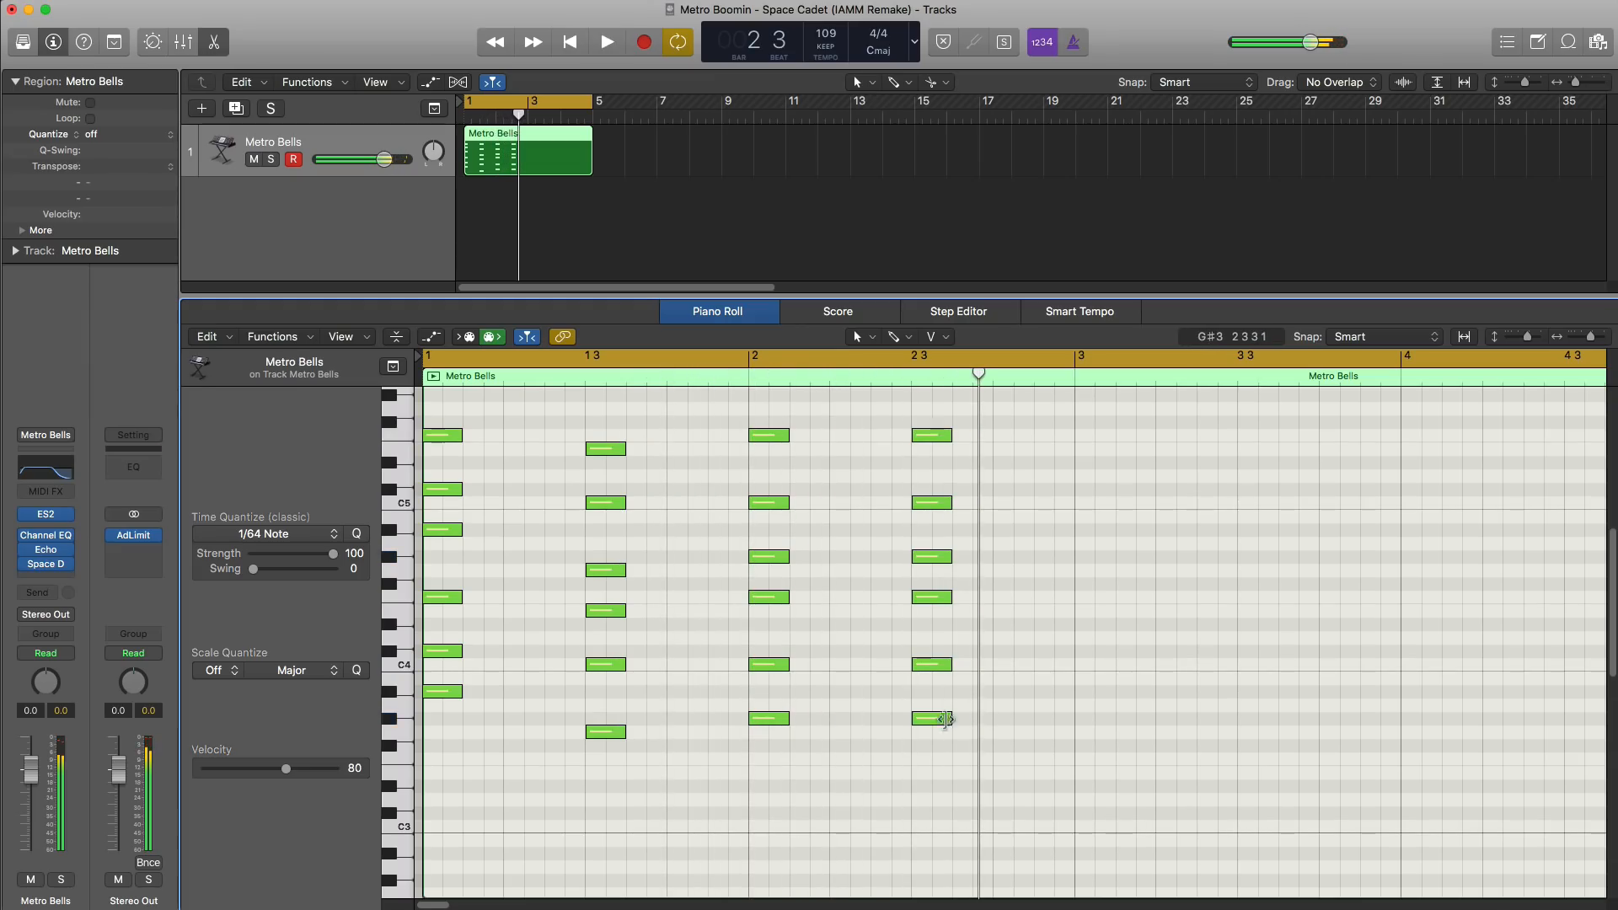
click(932, 719)
drag(932, 722, 931, 735)
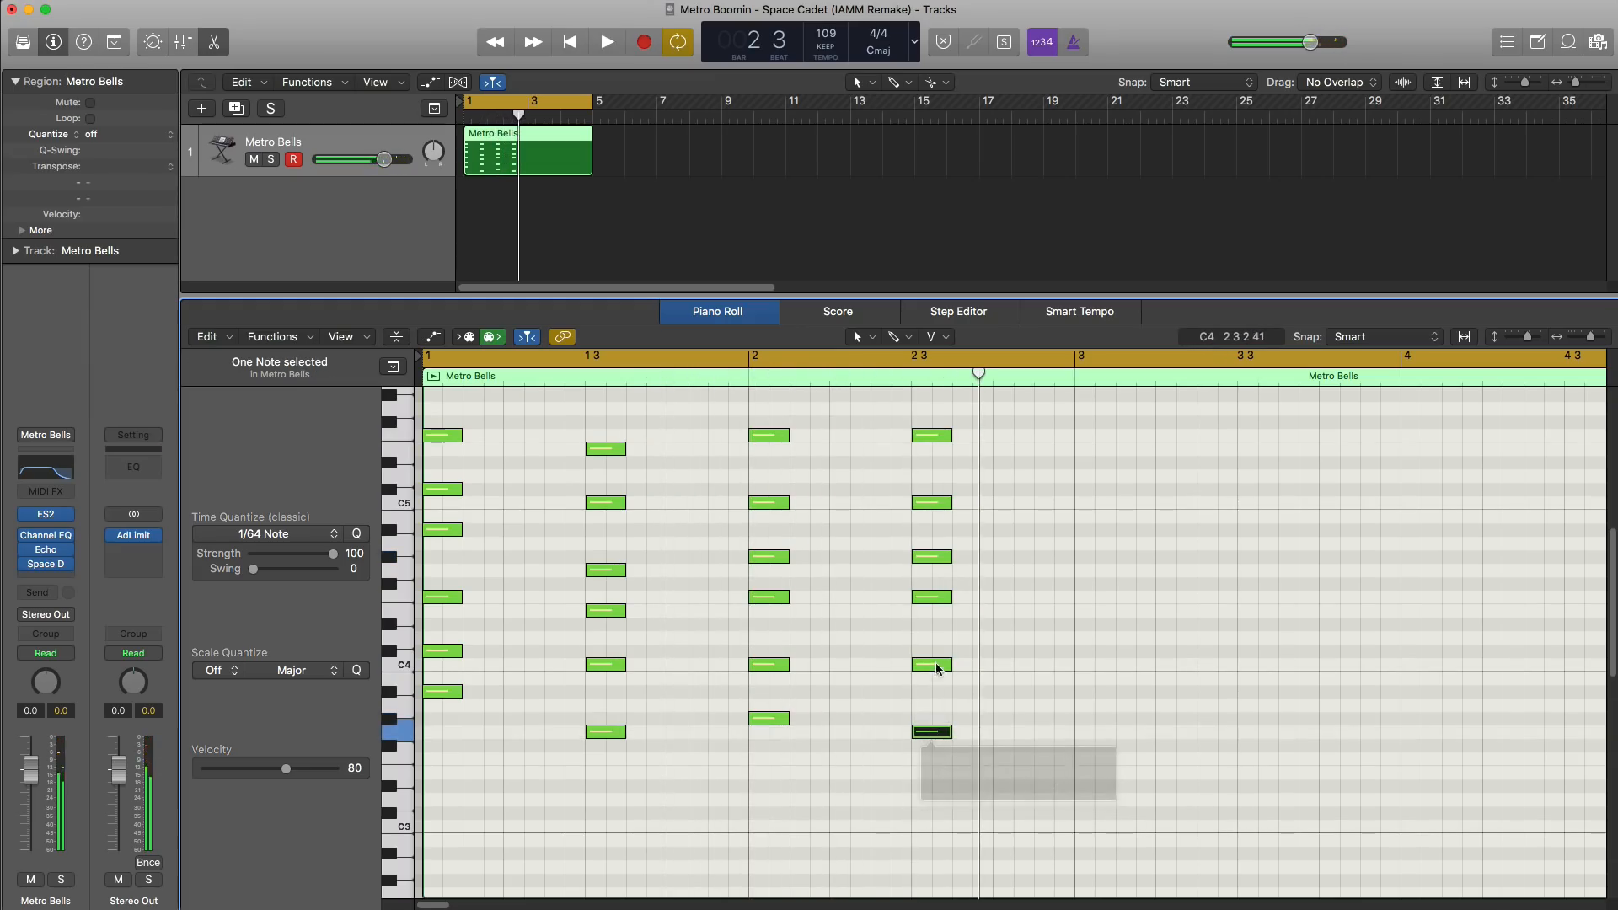
click(932, 598)
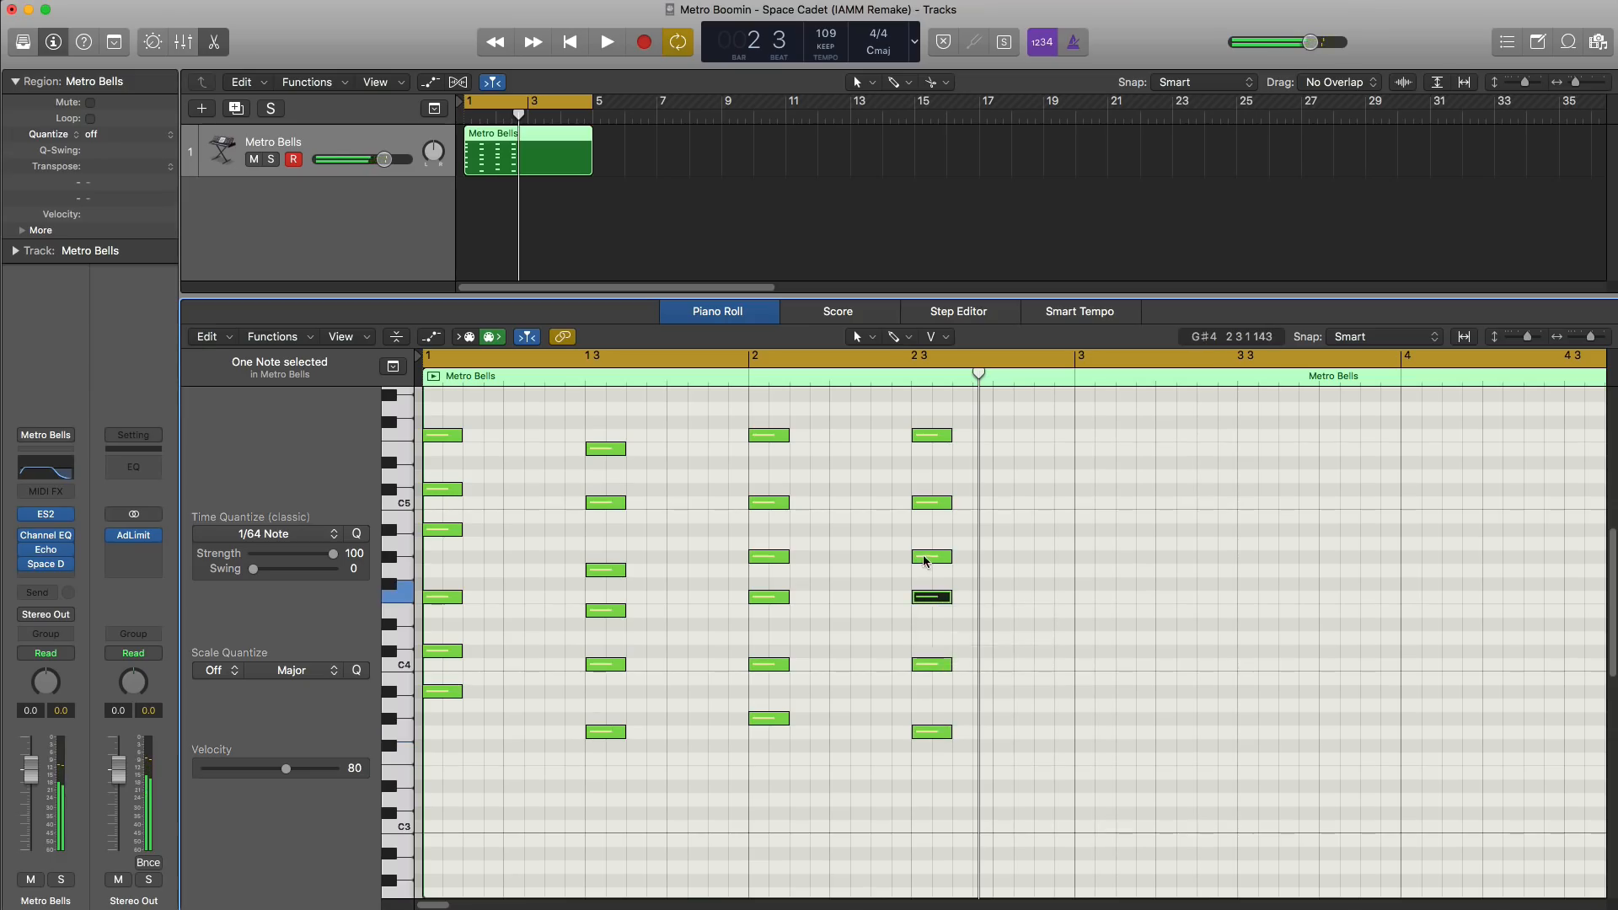
drag(931, 557, 931, 571)
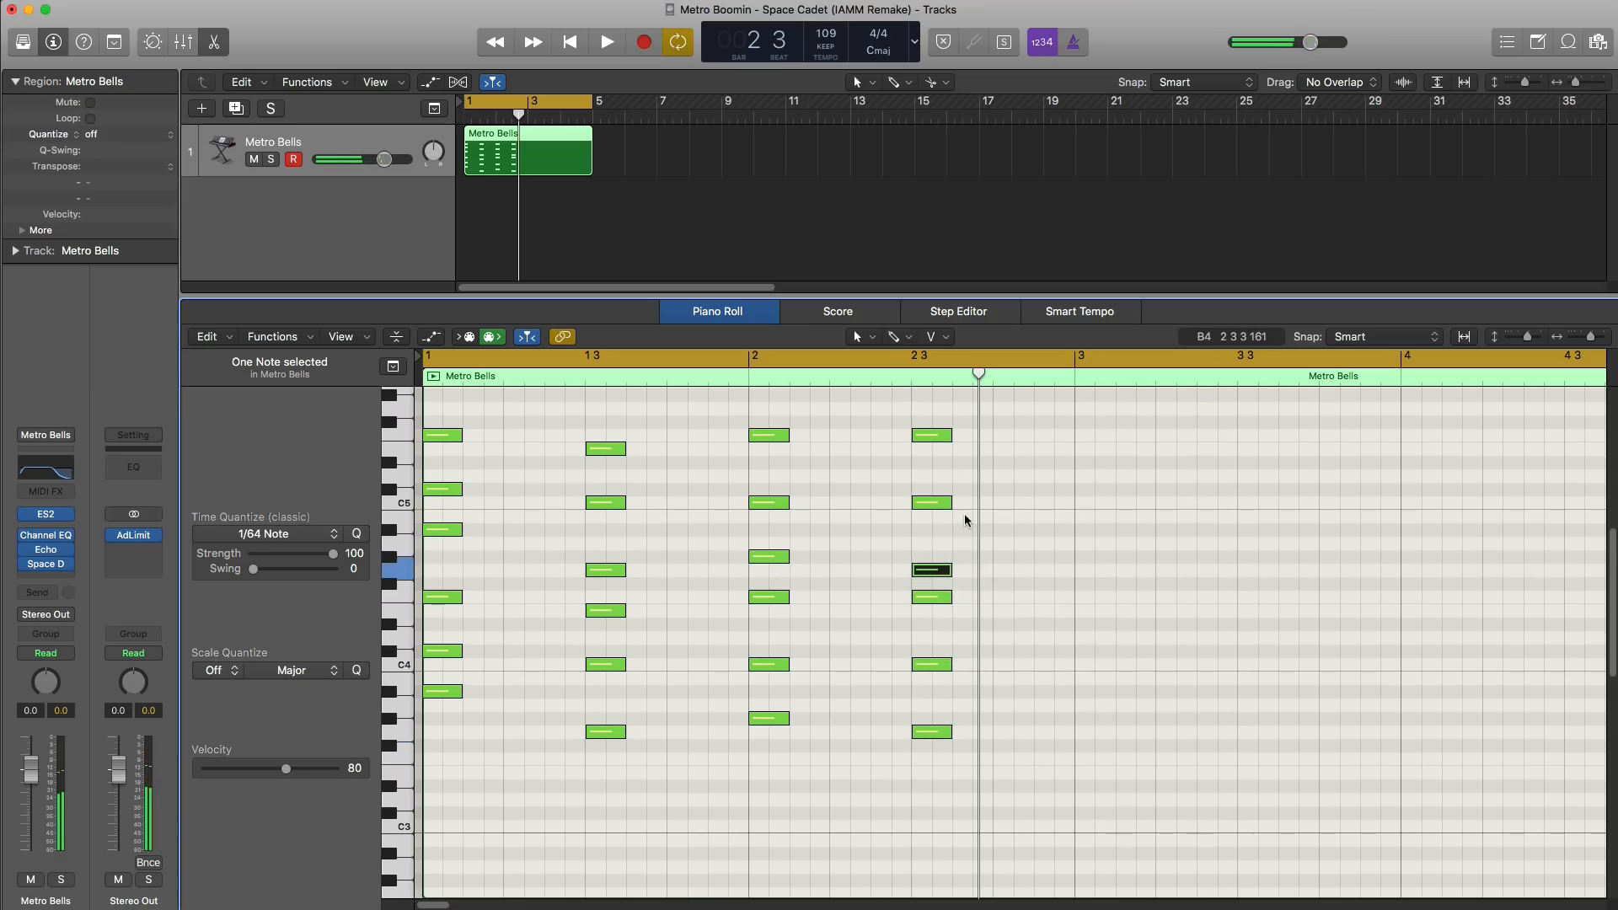
scroll(963, 514, up, 3)
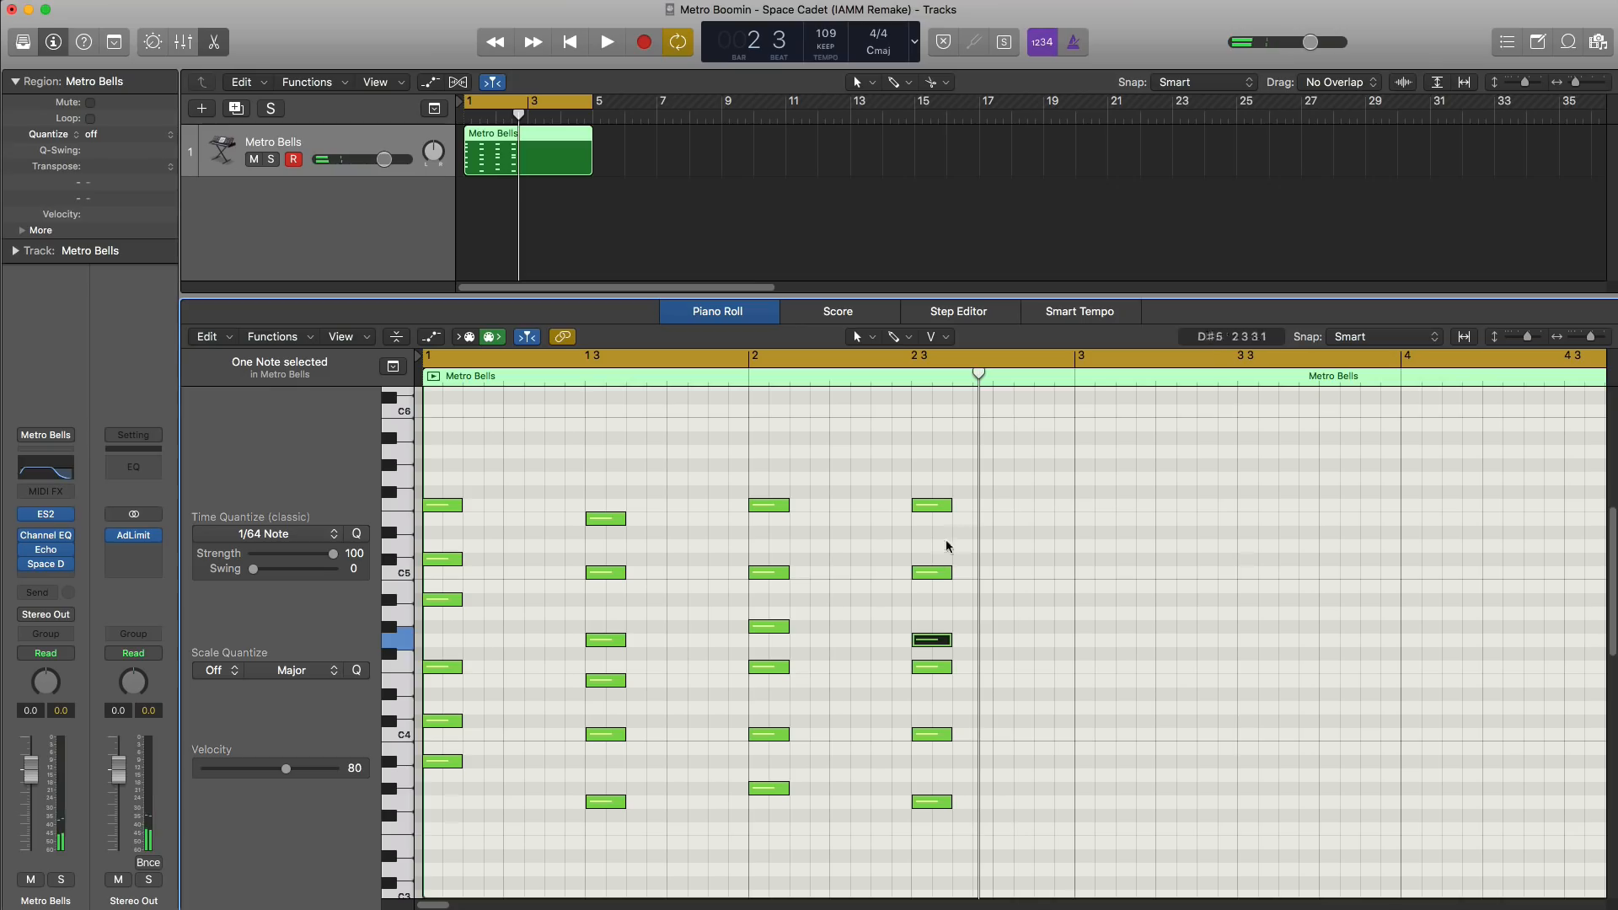
click(931, 577)
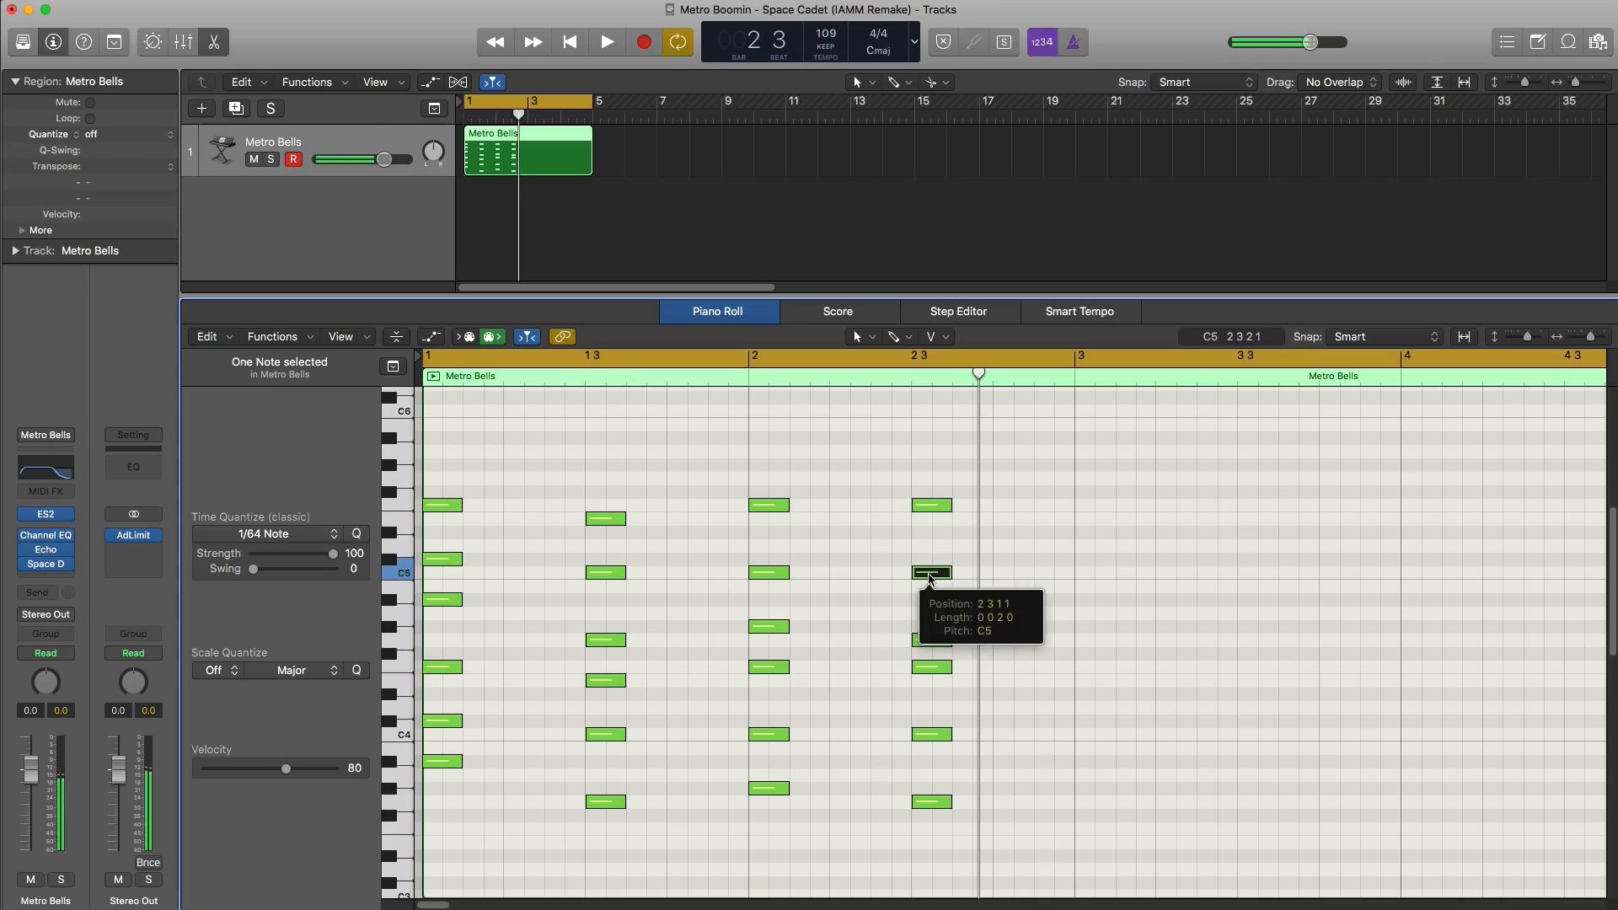
click(932, 510)
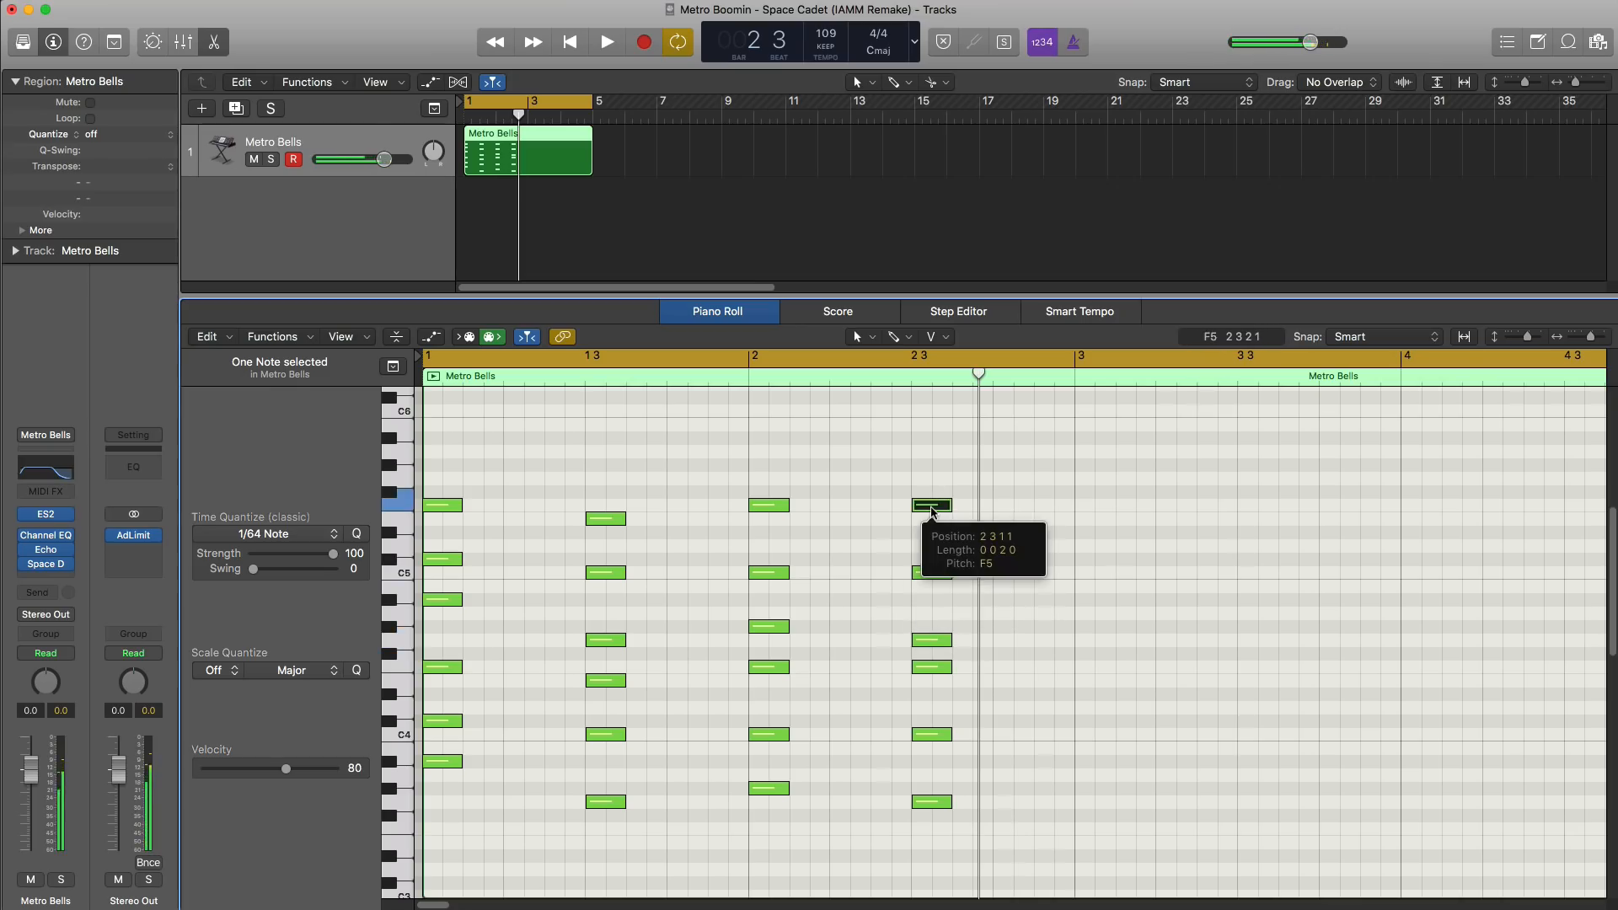
key(space)
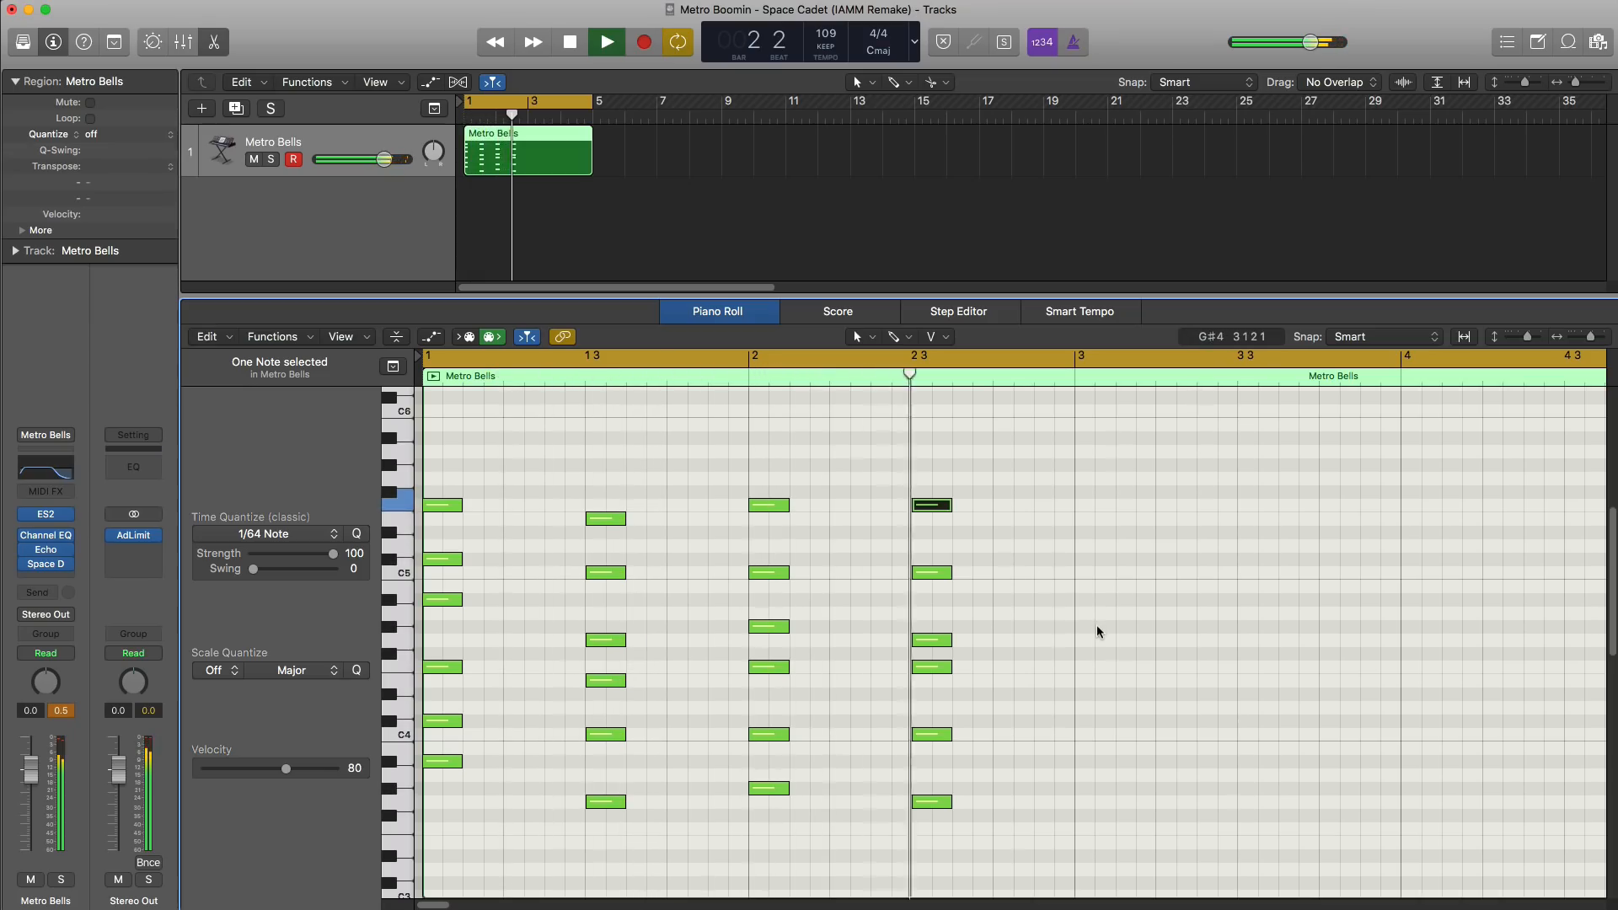
key(space)
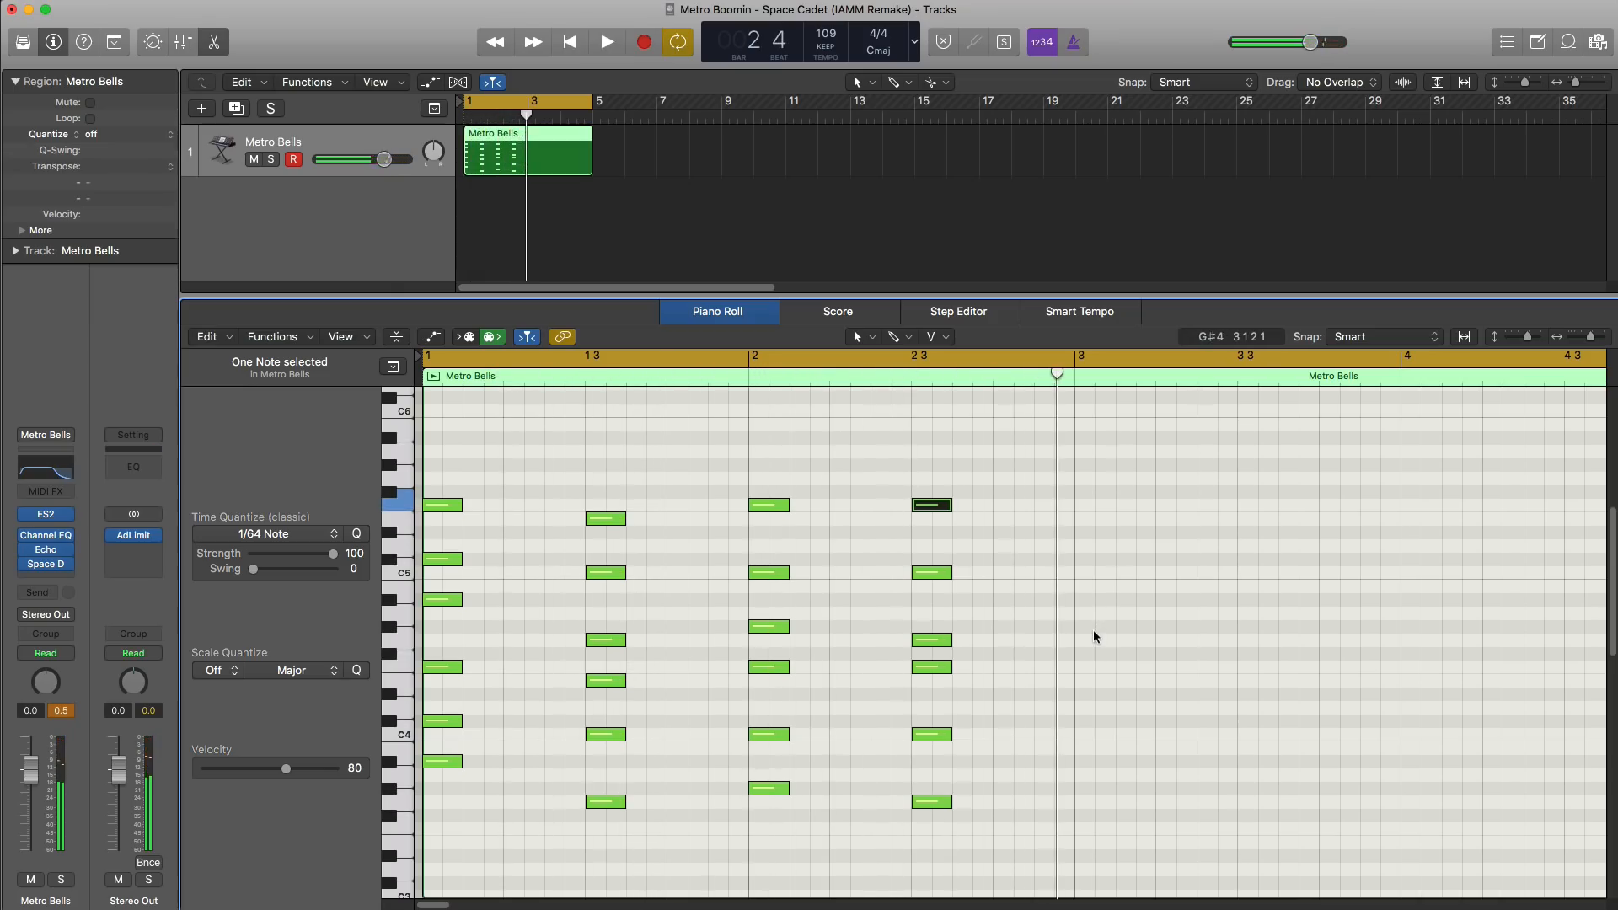
Step: Repeat all the chord notes from bars 1 and 2 so they also fill bars 3 and 4
key(Return)
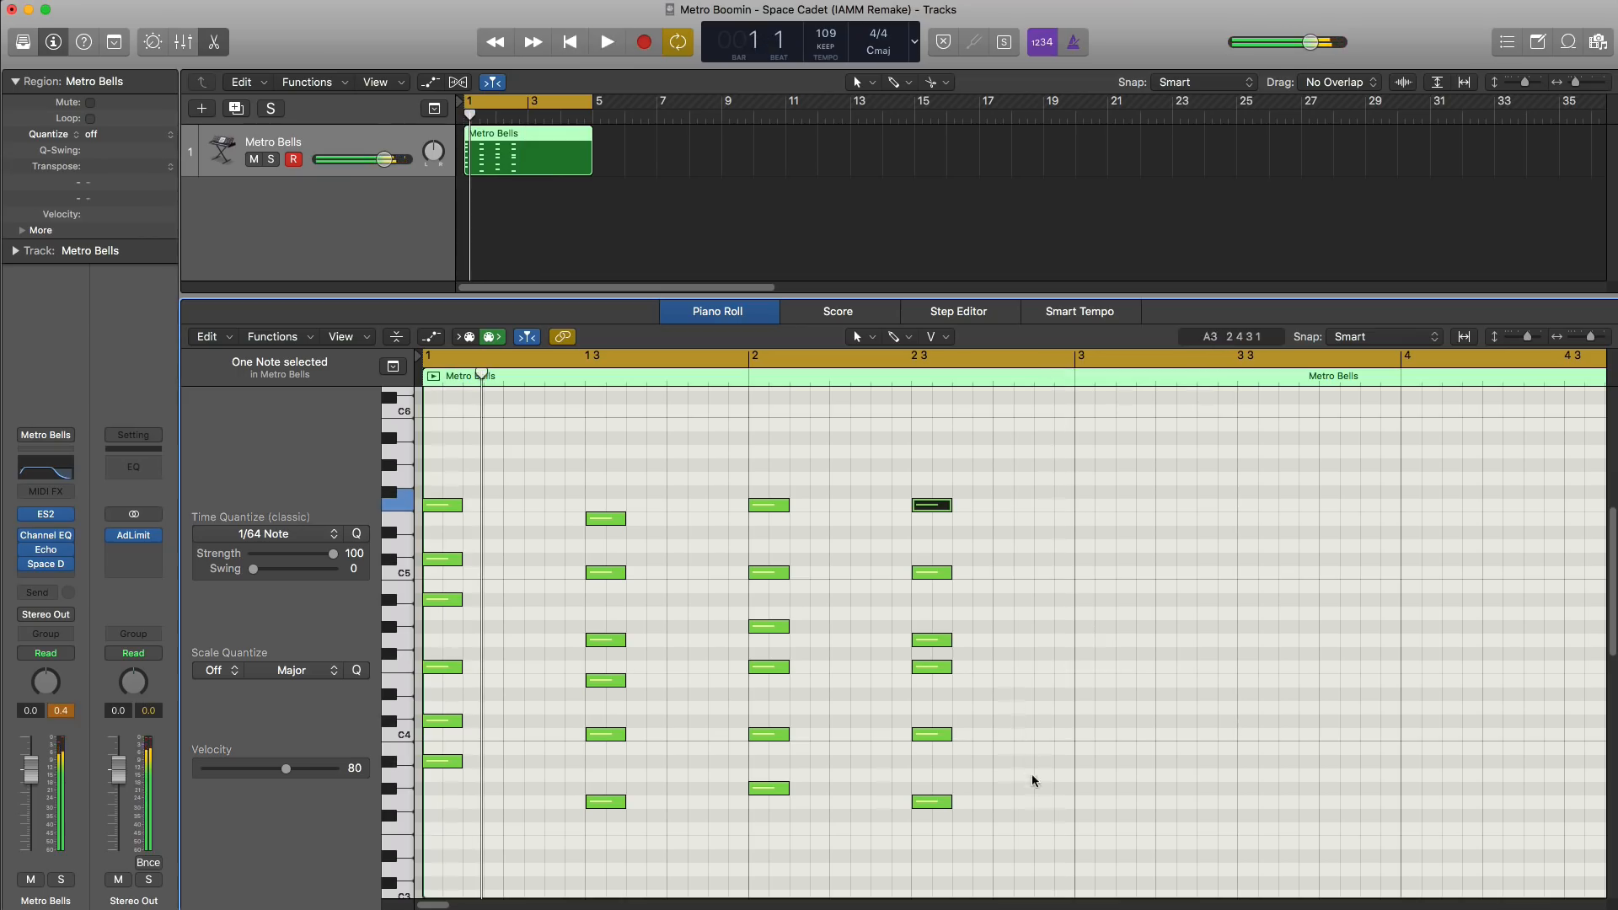
drag(1049, 813, 432, 466)
key(super+r)
Step: Lower the Metro Bells track volume to -5.9 dB while playing the chord loop
key(space)
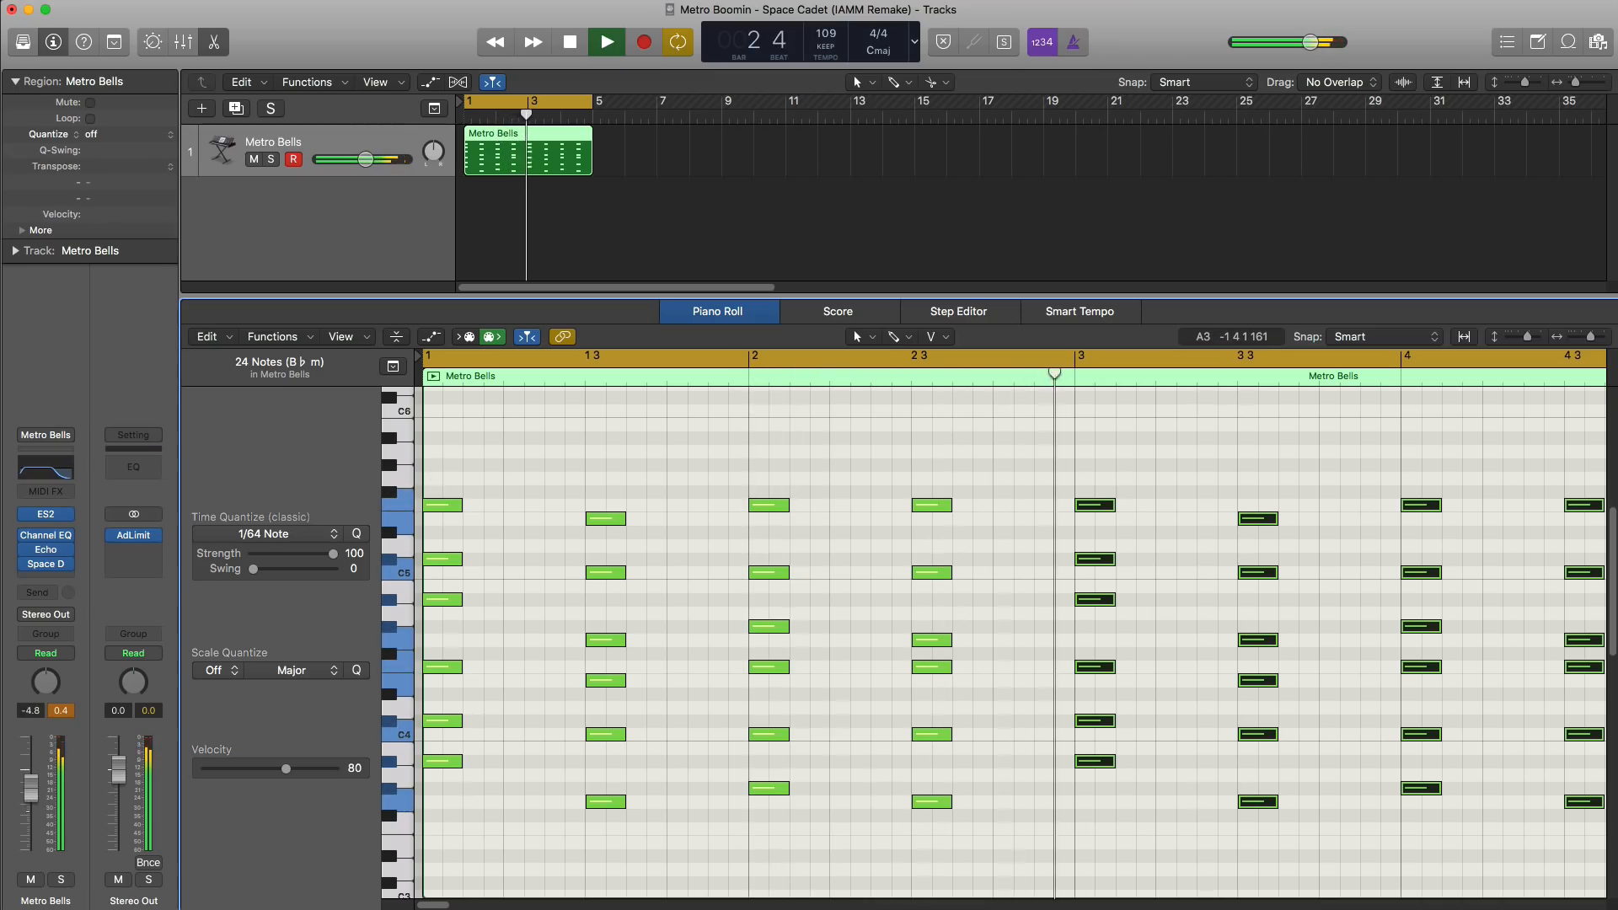
drag(31, 799, 31, 806)
key(space)
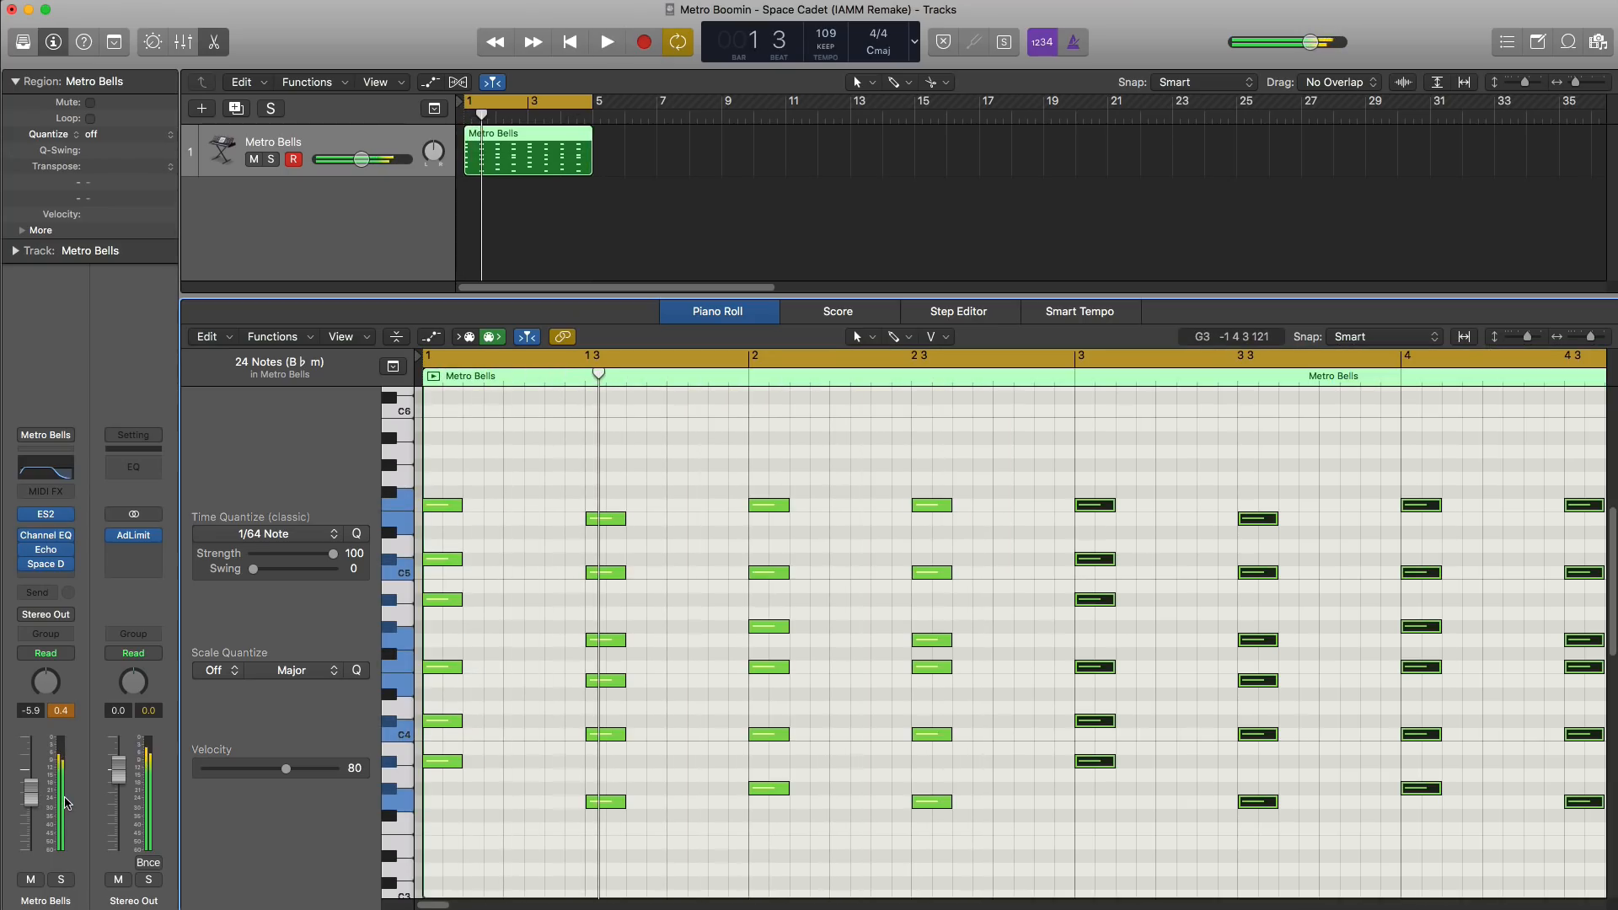
Step: Set the Metro Bells track's Echo effect to 75% feedback and 25% wet, and play the loop to check it
click(46, 549)
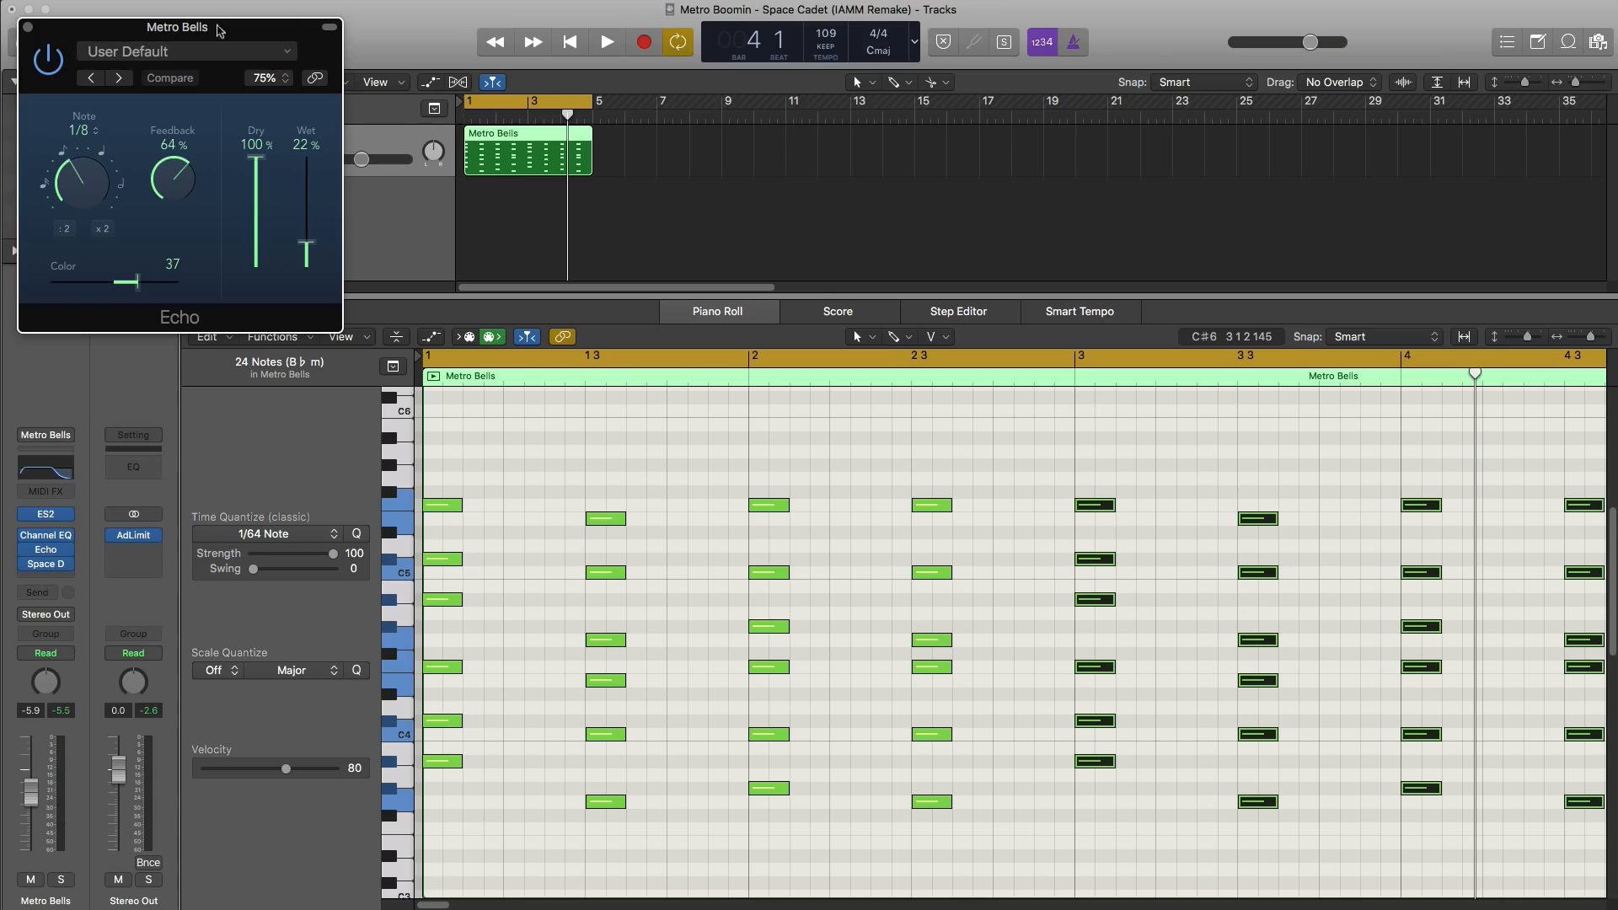
drag(200, 48, 743, 277)
key(space)
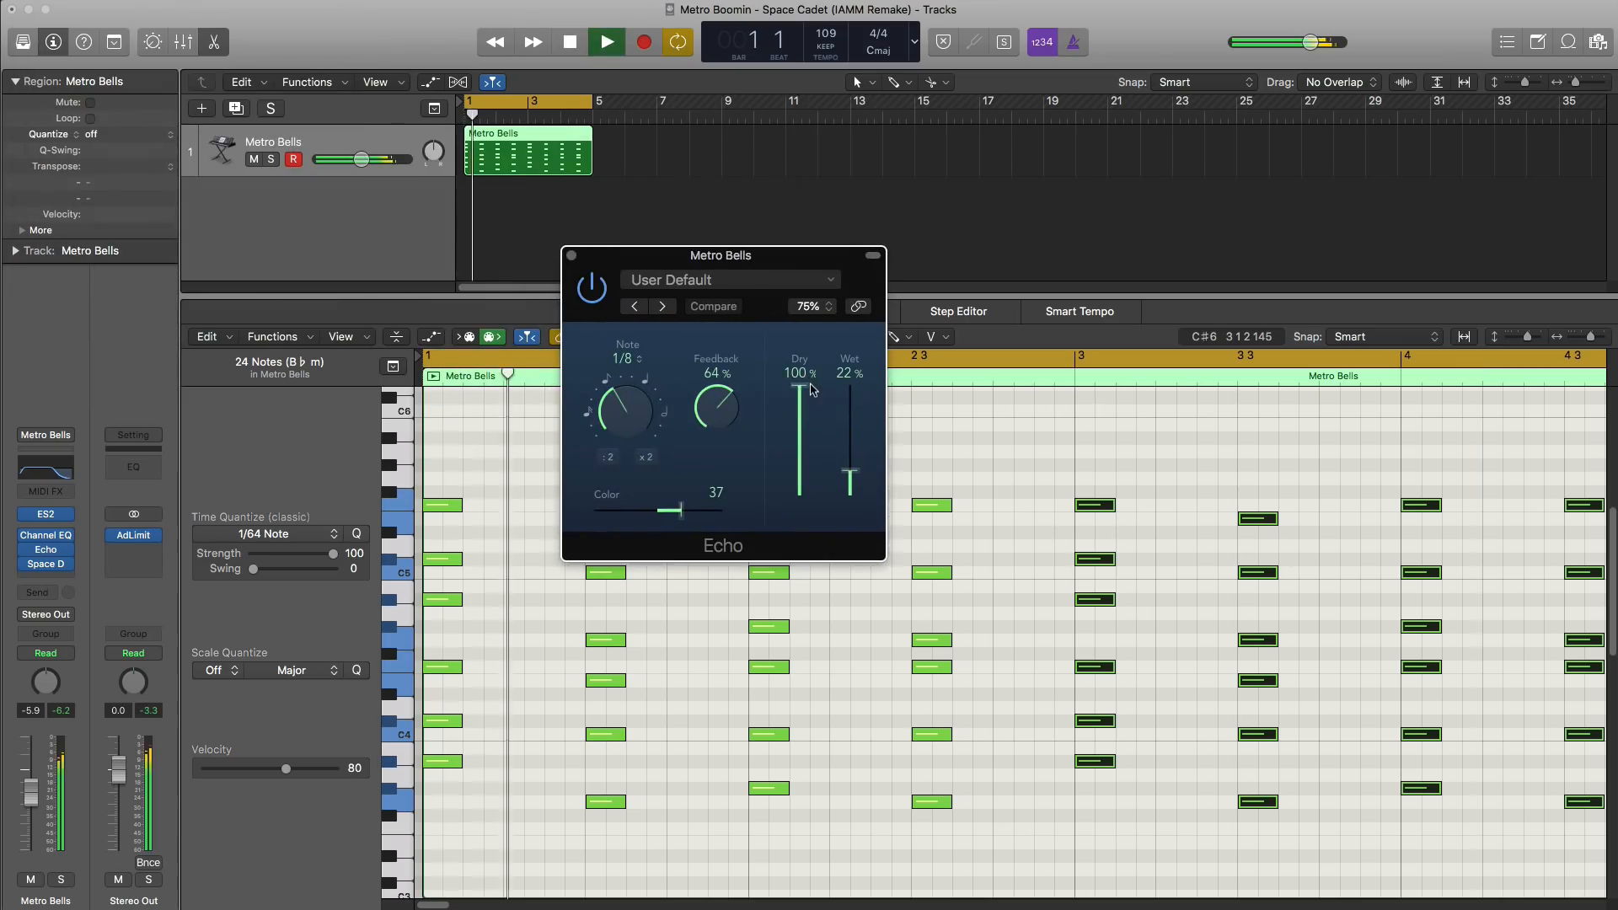
key(space)
drag(711, 419, 710, 417)
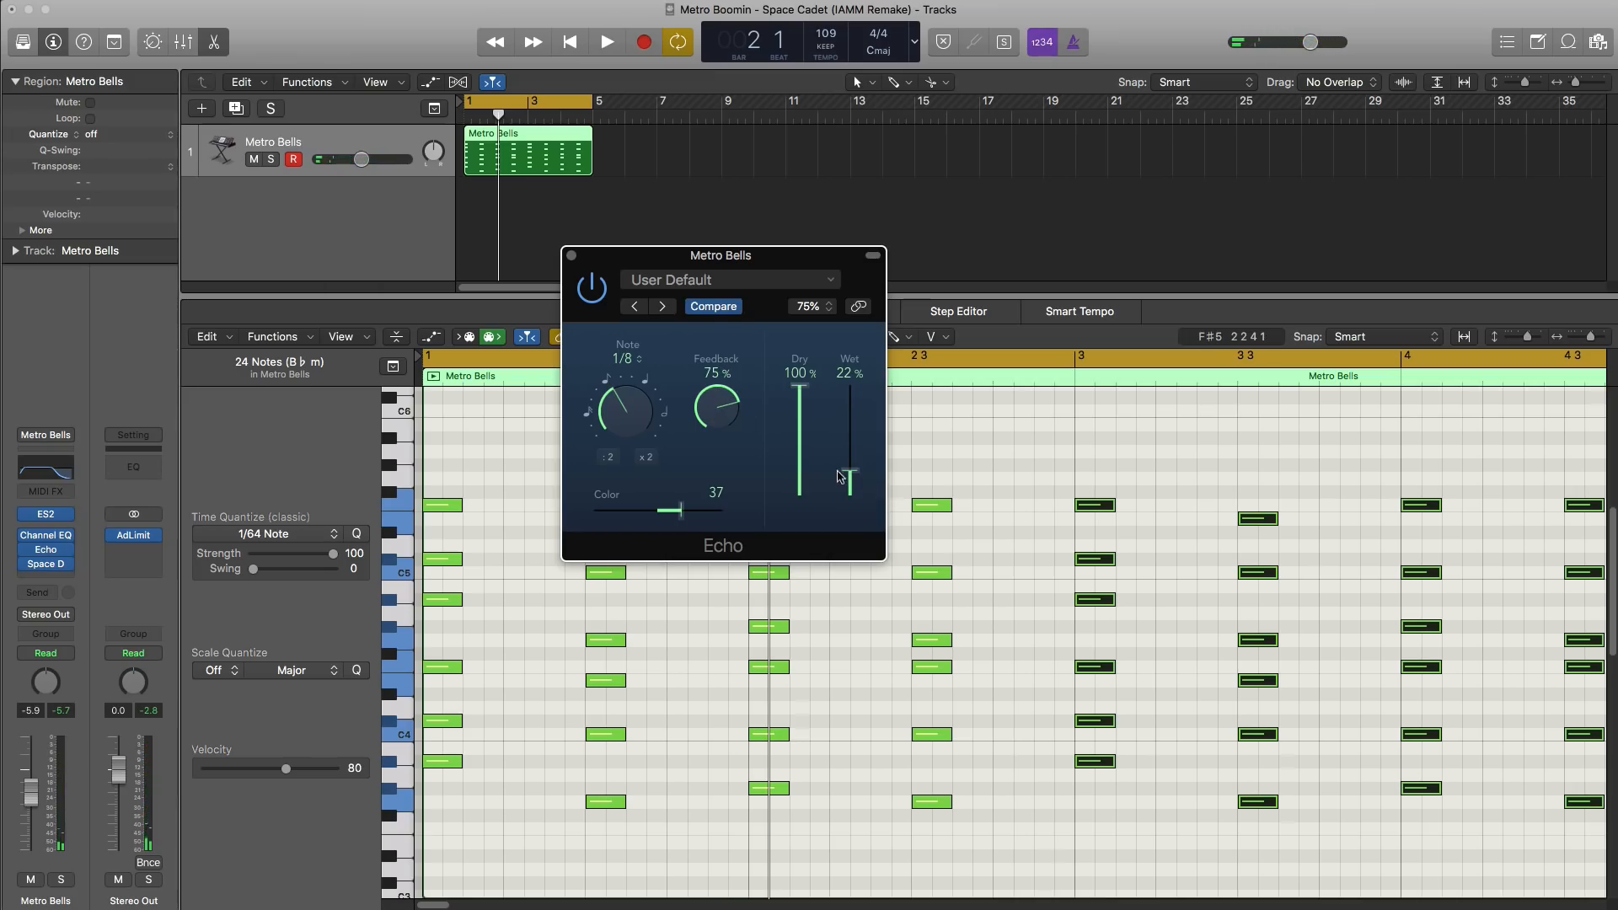
drag(851, 474, 851, 474)
key(space)
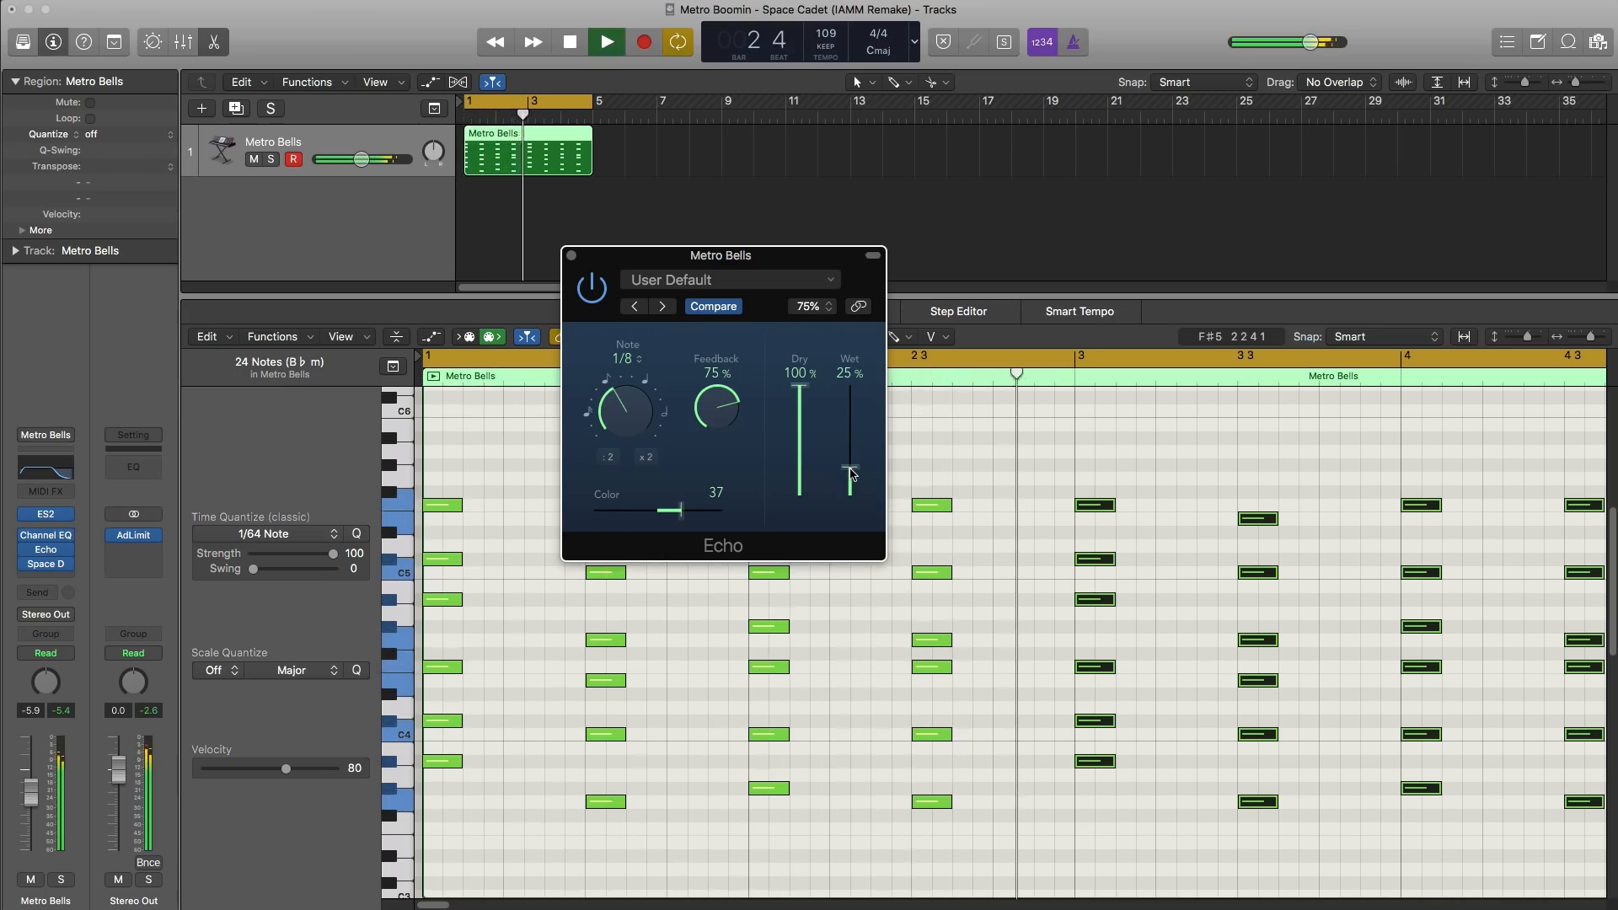
Step: Set the Metro Bells Echo's Color to -22, play the loop to check it, and close the effect
key(space)
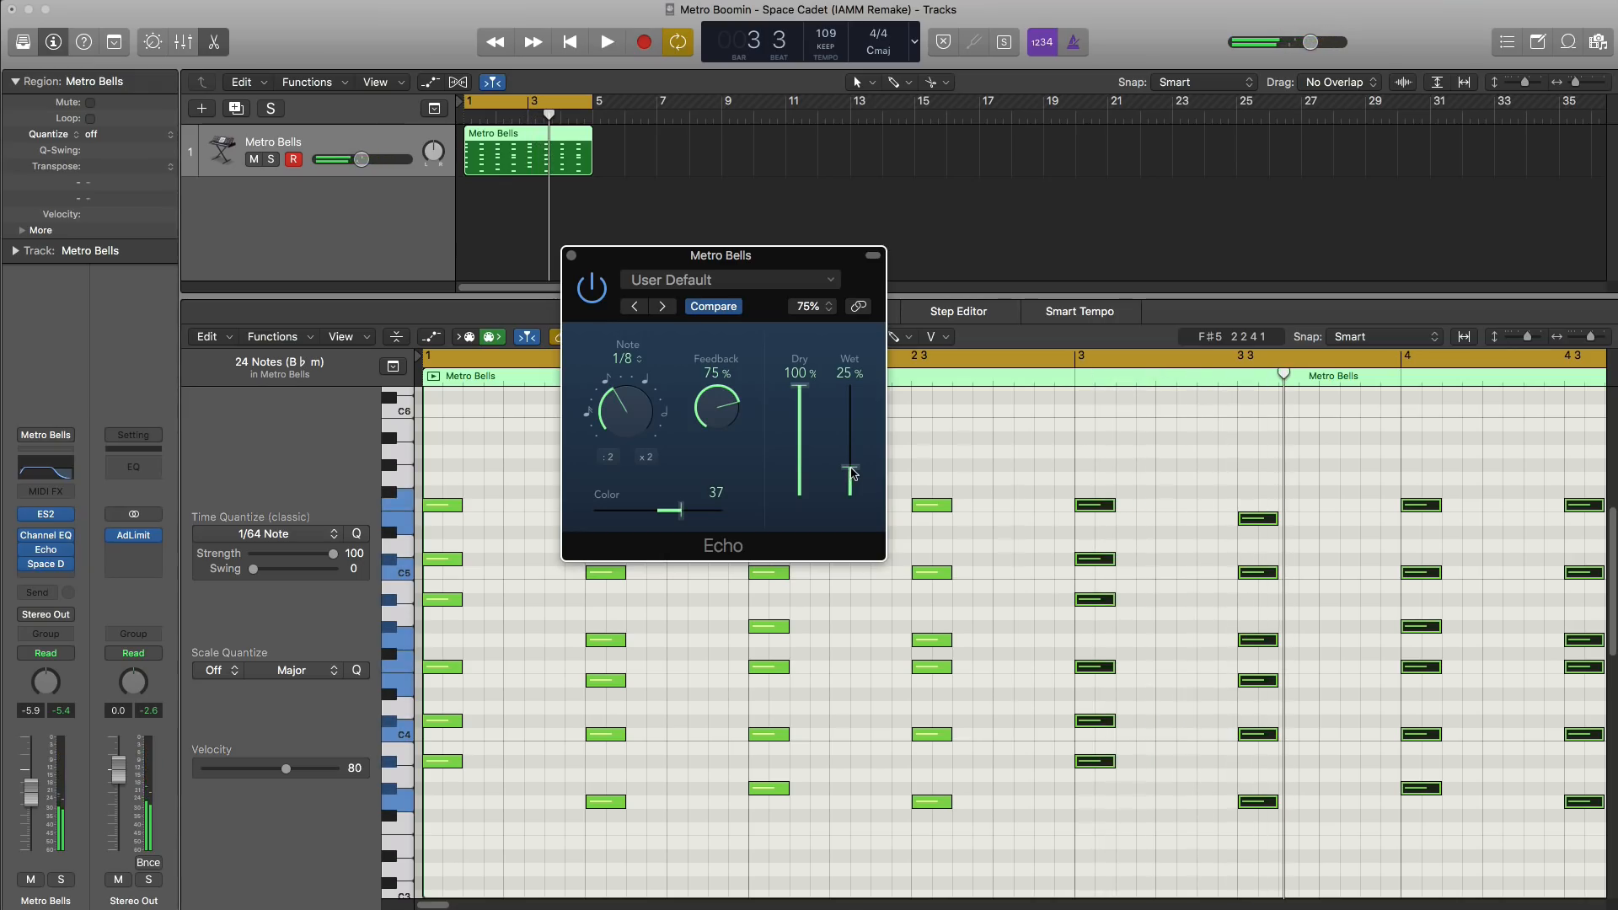
click(722, 259)
key(space)
key(space)
key(space)
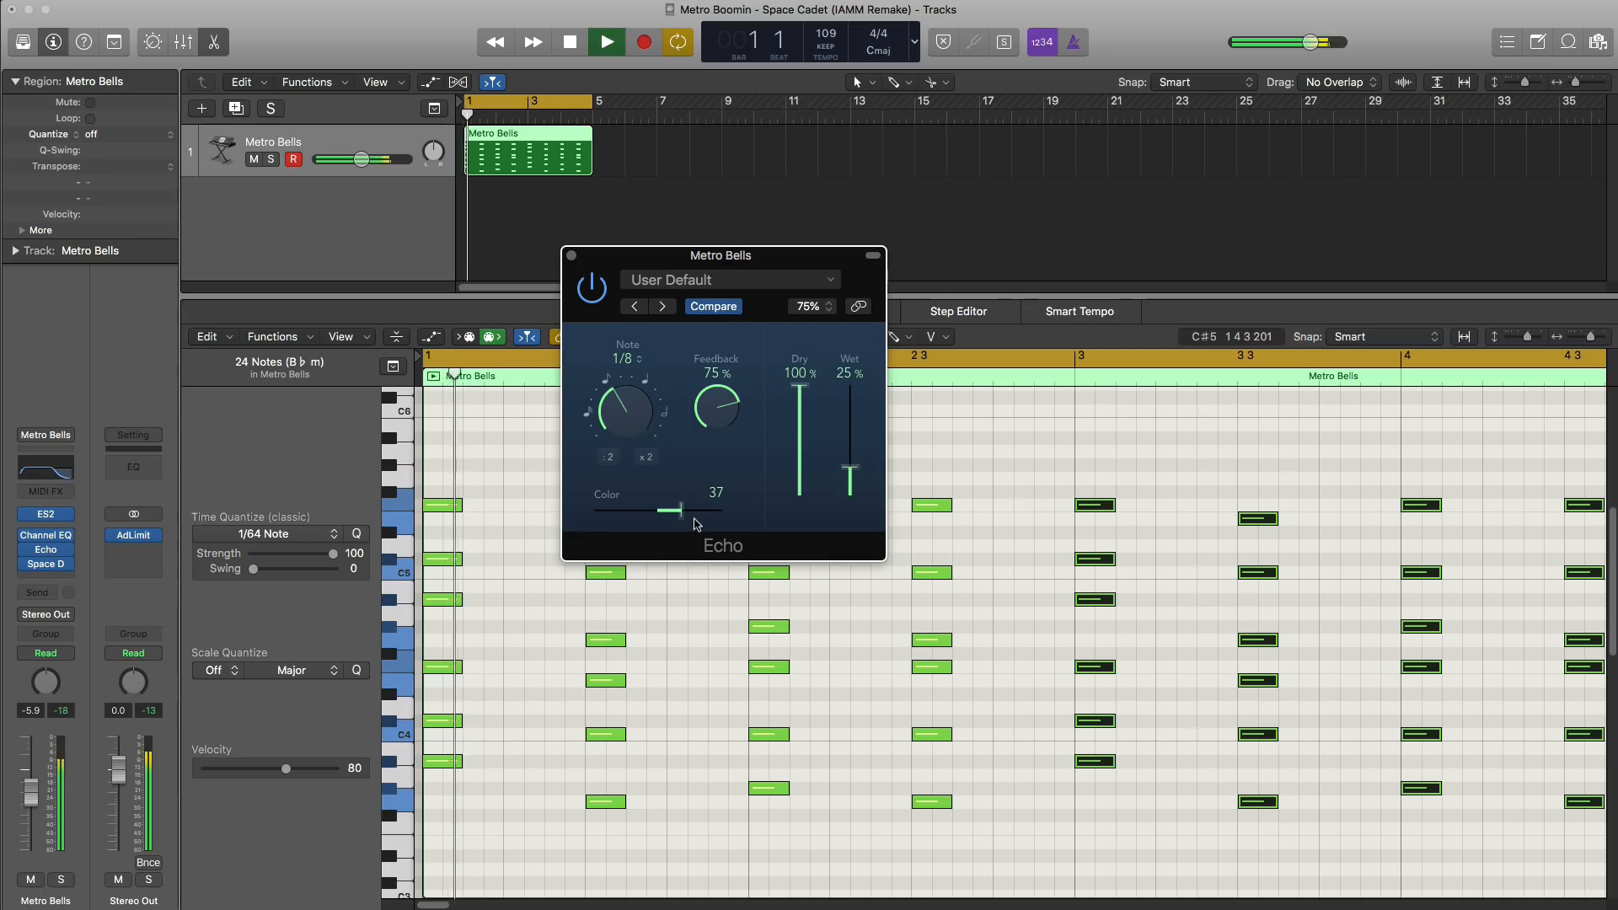
key(space)
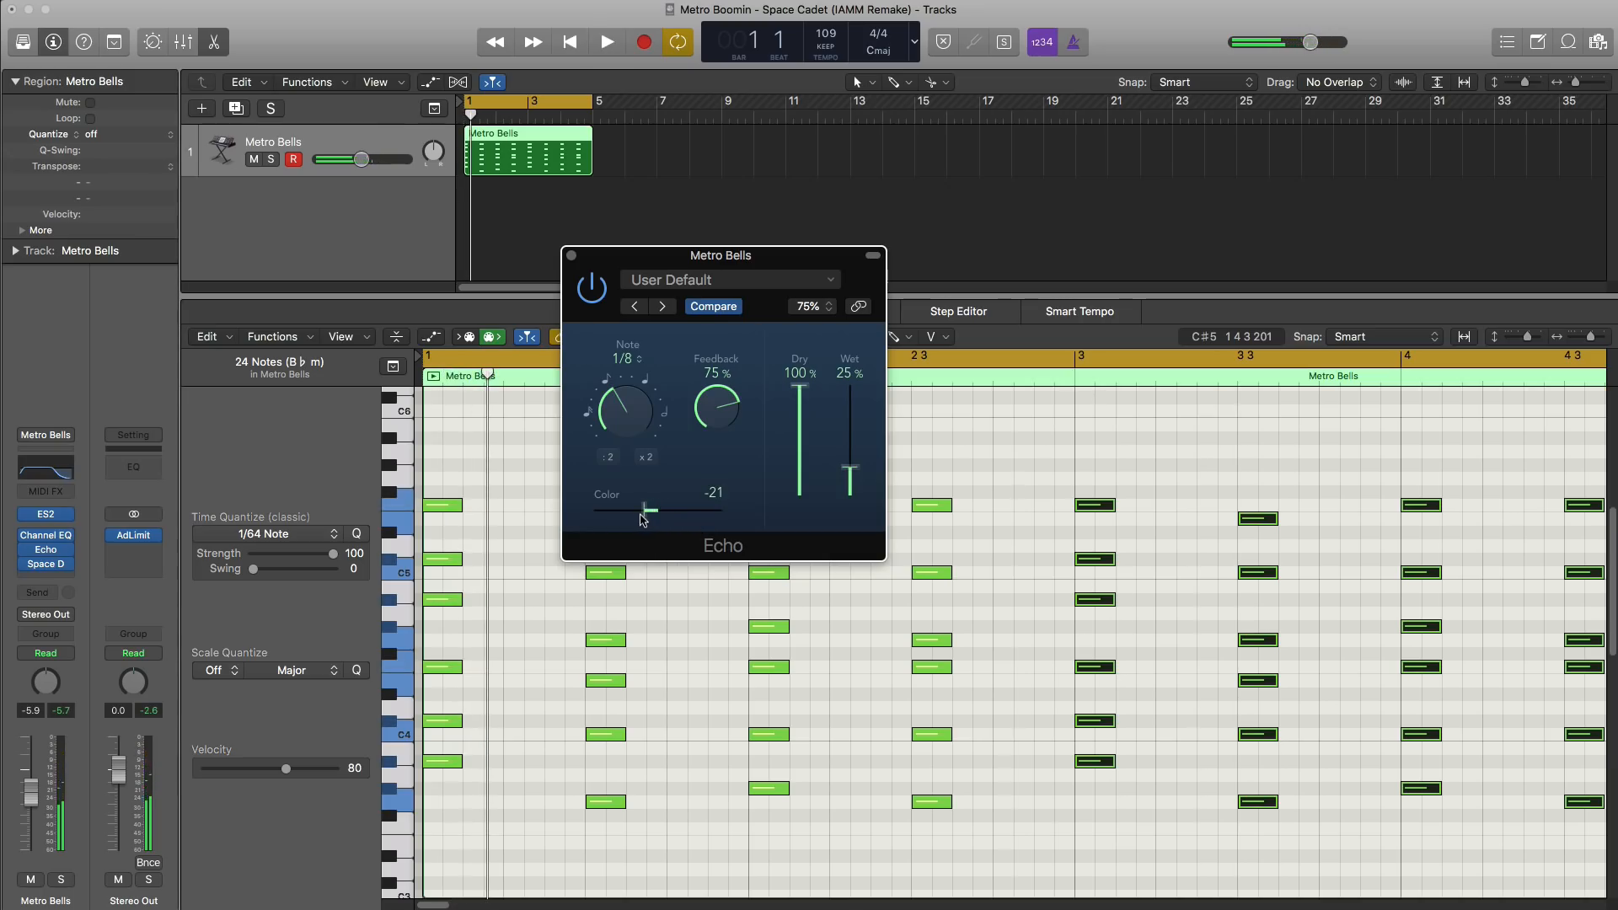
key(space)
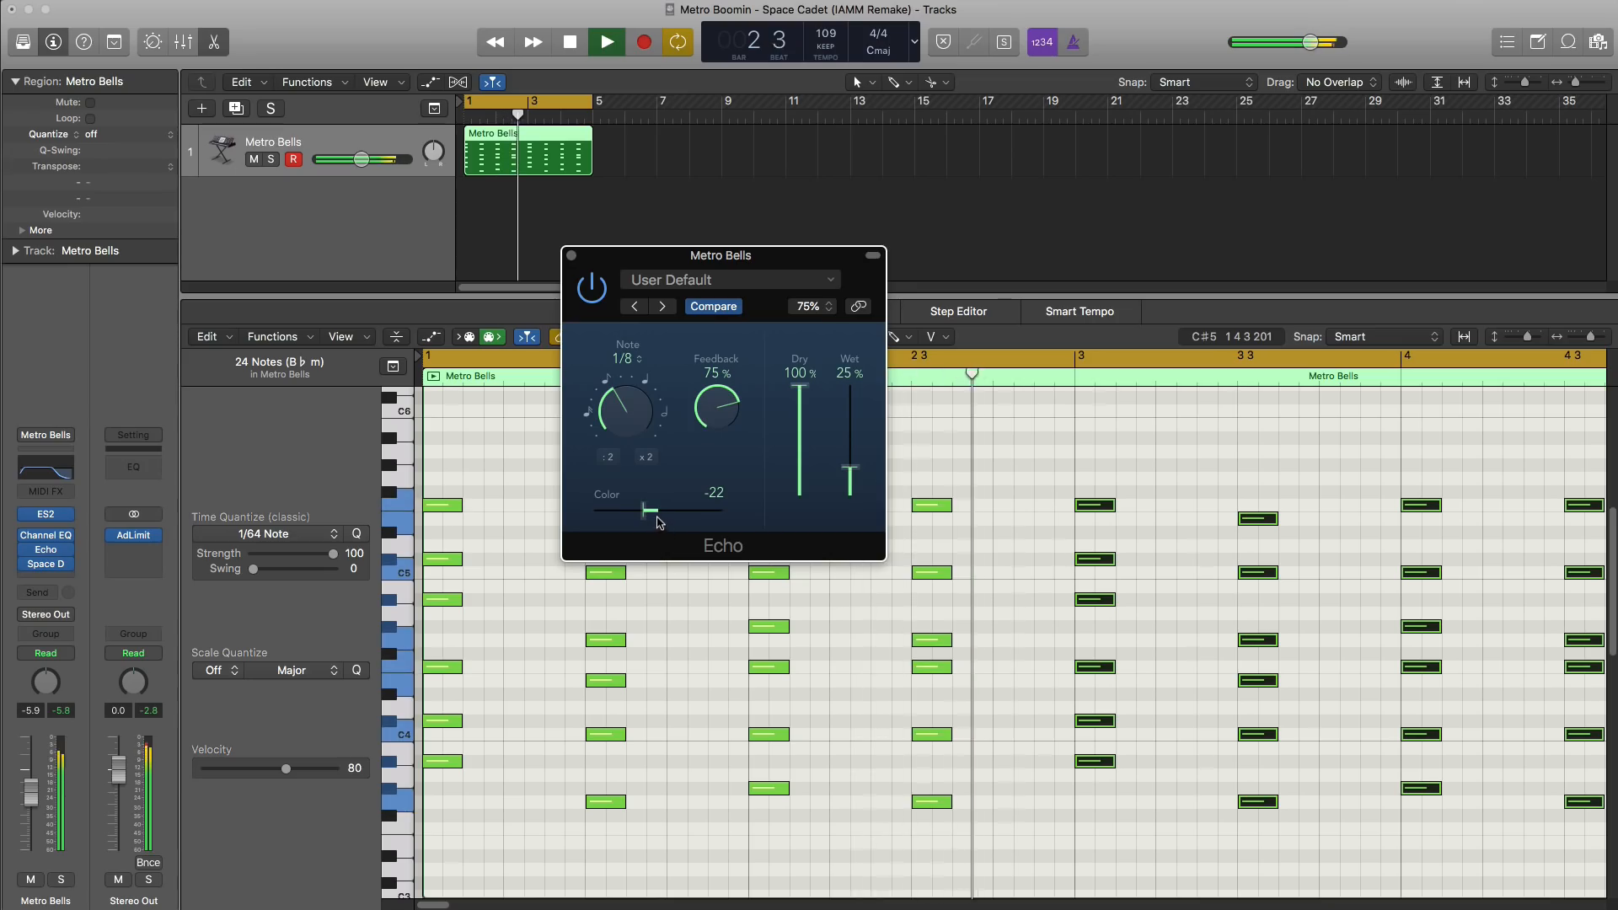
click(571, 256)
key(space)
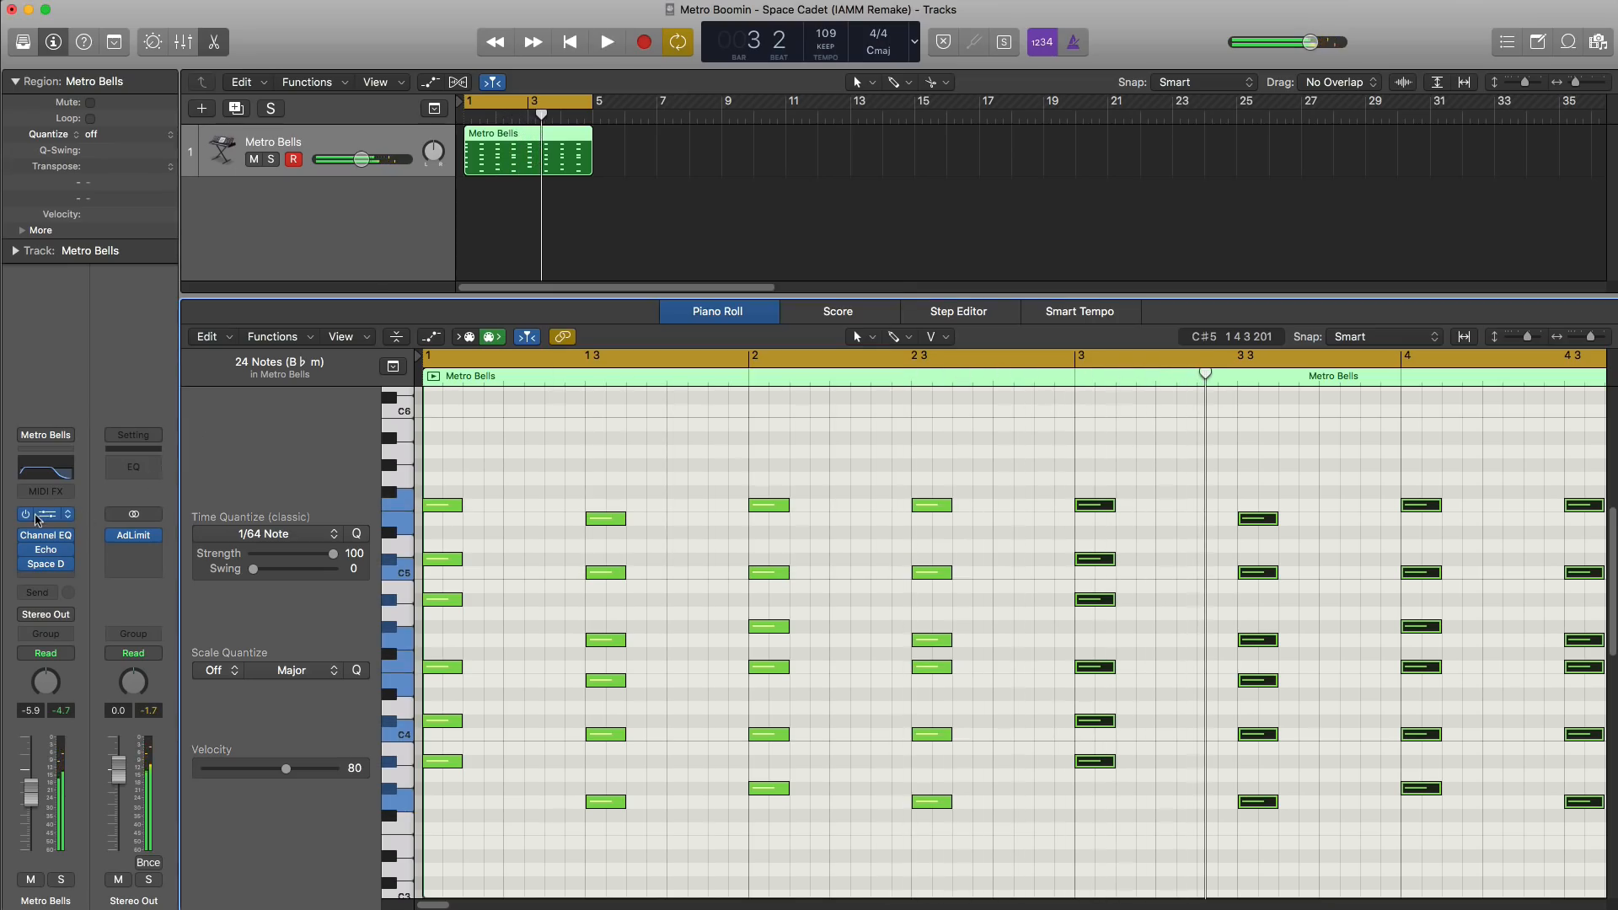
Step: Shorten the envelope 3 decay in the Metro Bells ES2 synth while the loop plays, and close the synth
click(47, 514)
drag(429, 60, 550, 87)
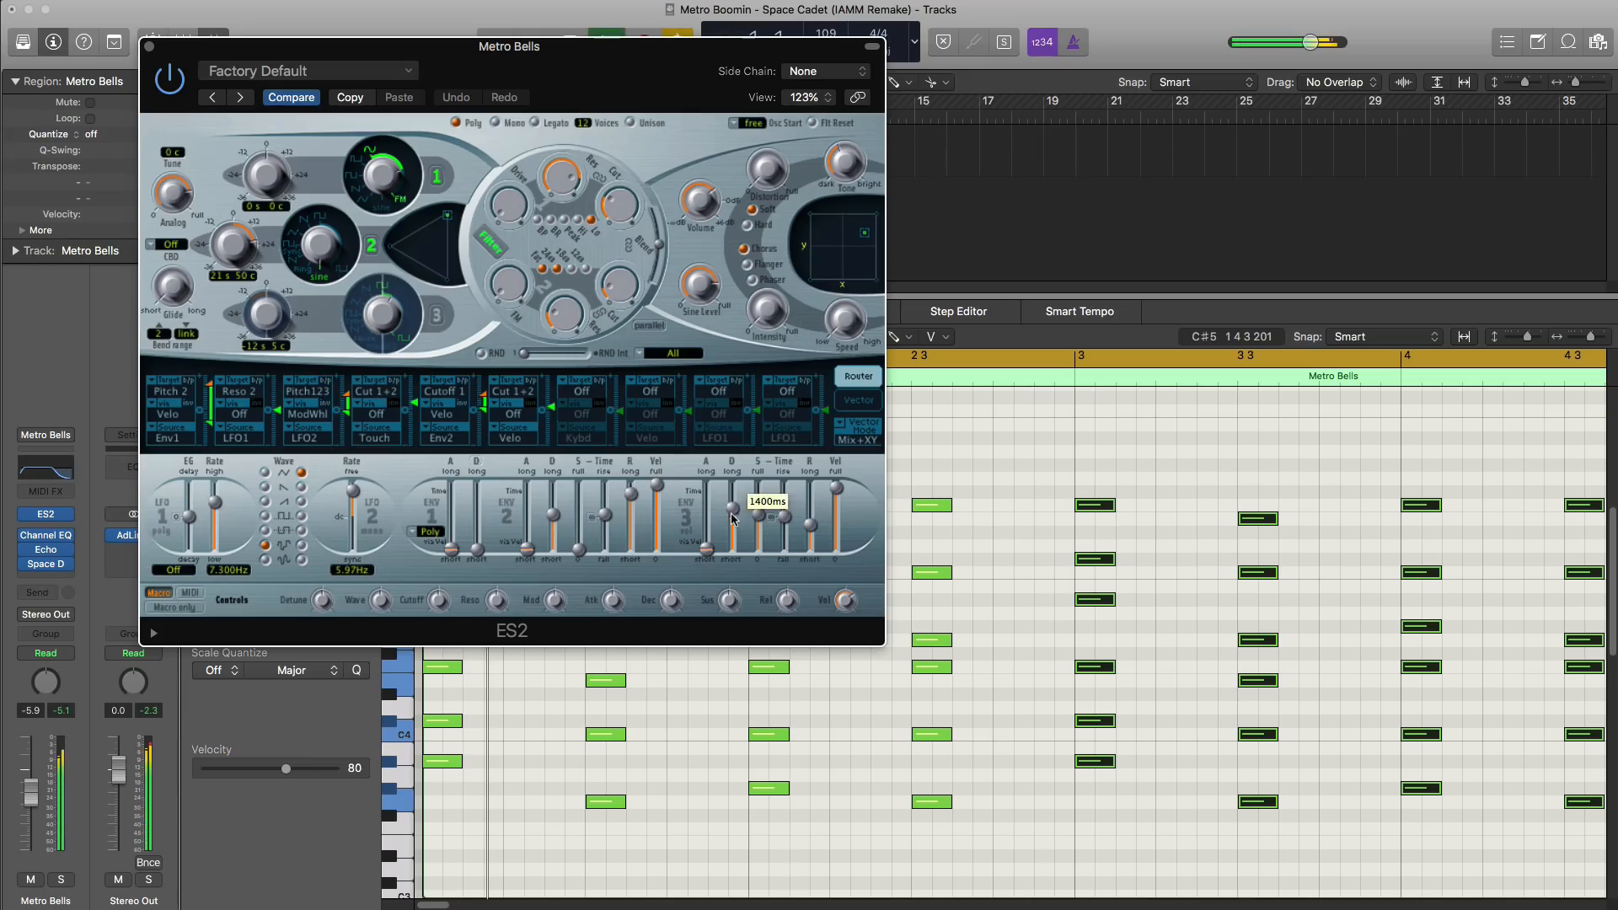
drag(732, 517, 730, 539)
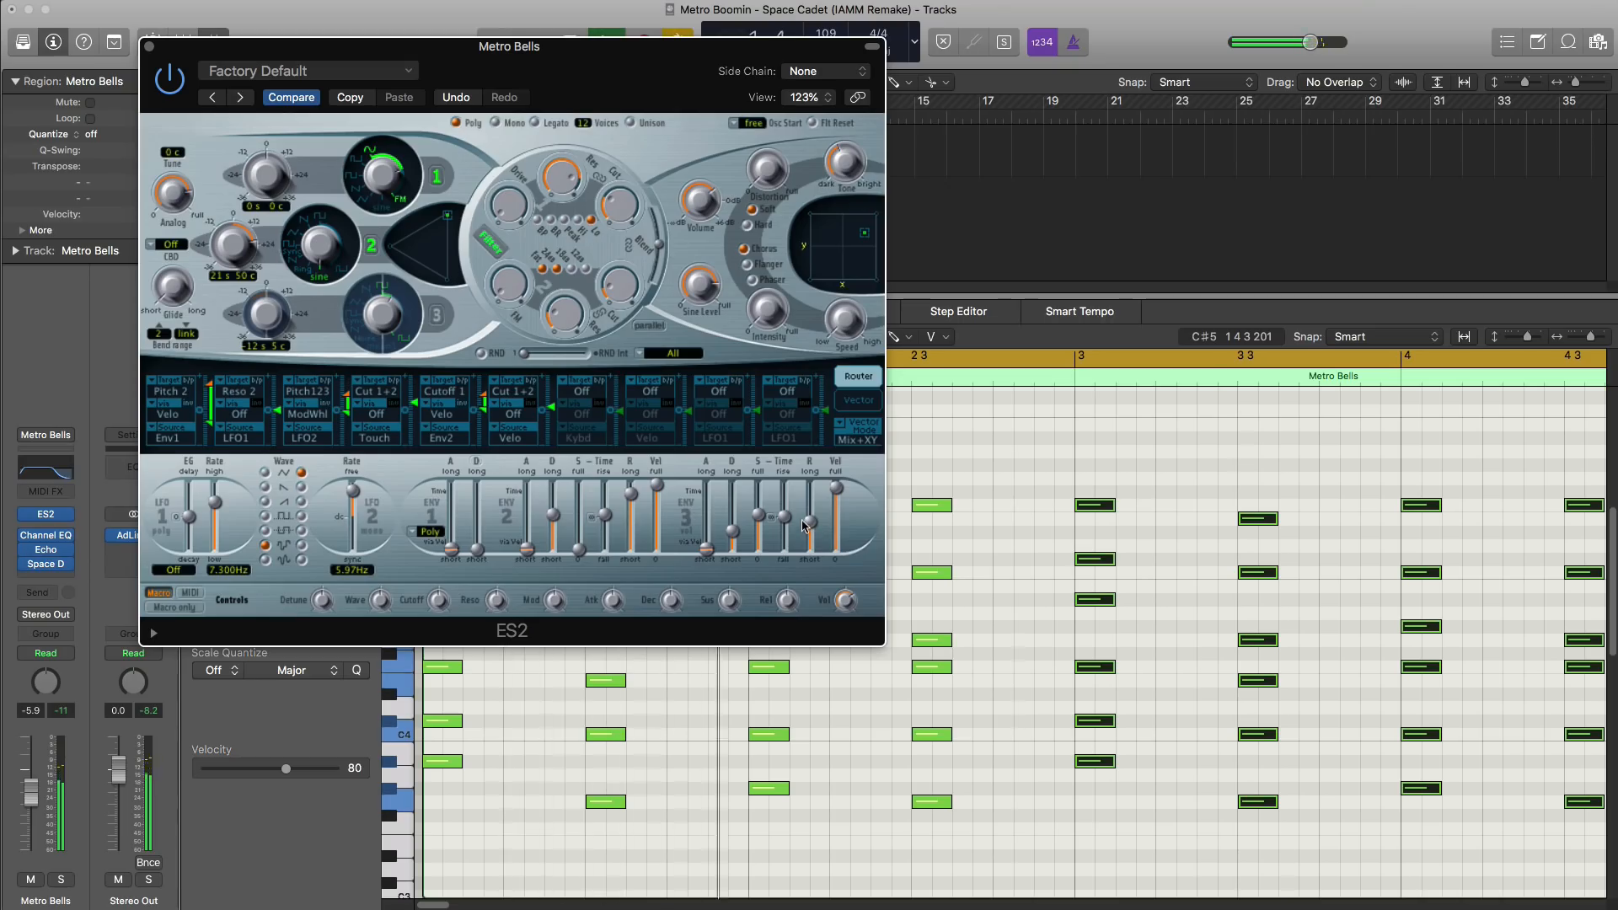
click(149, 47)
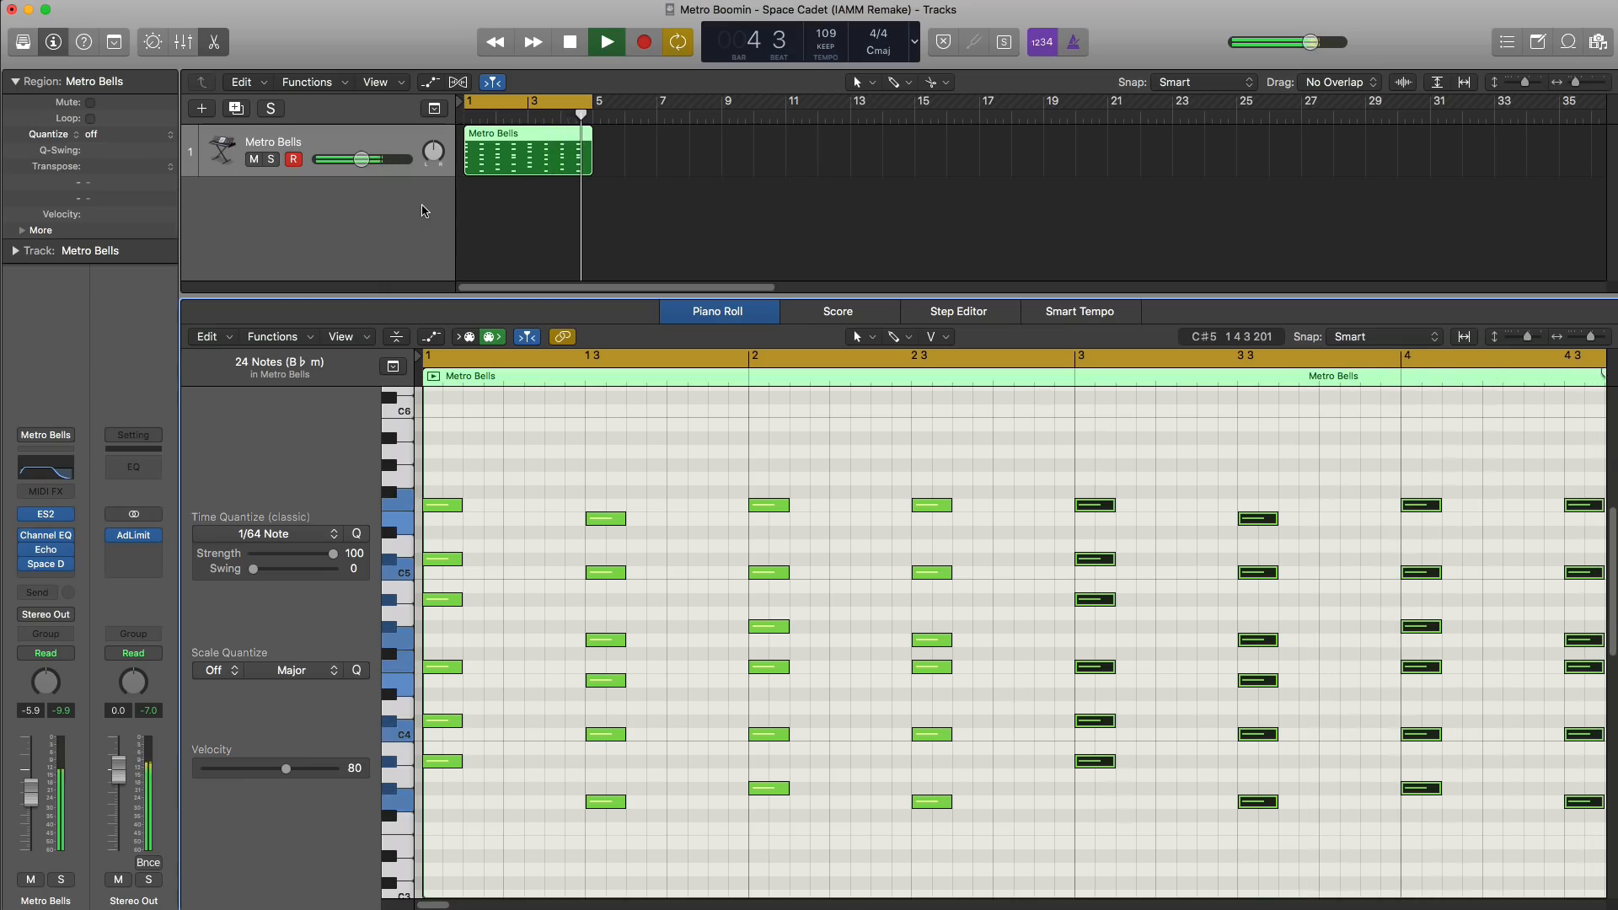
key(space)
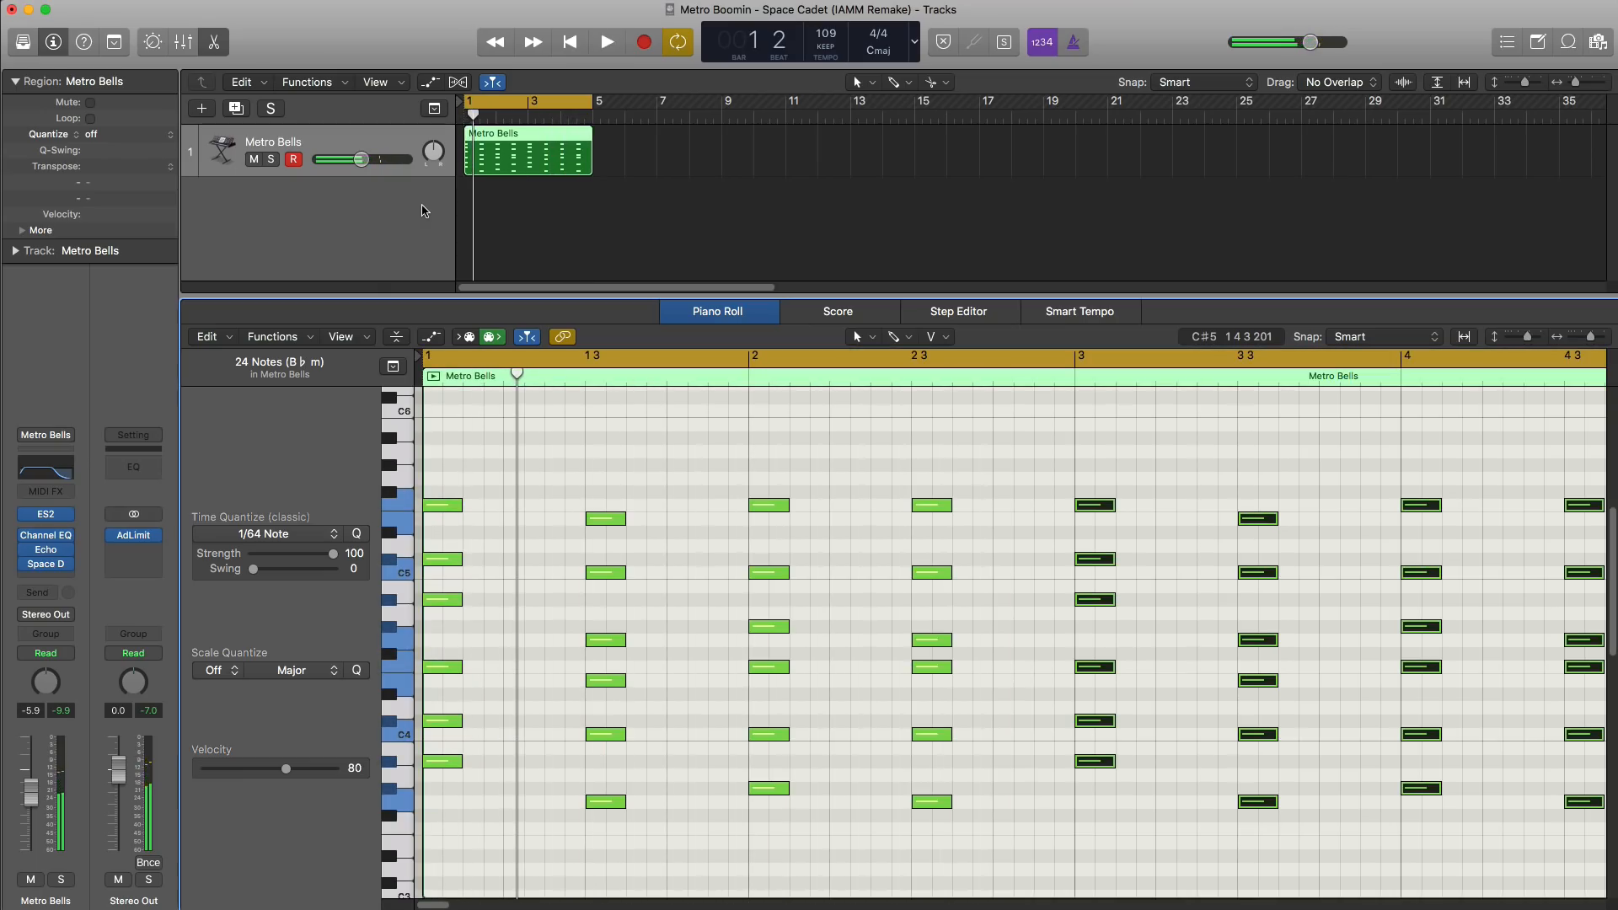
Step: Add a second software instrument track and copy the Metro Bells region onto it
click(201, 108)
key(Return)
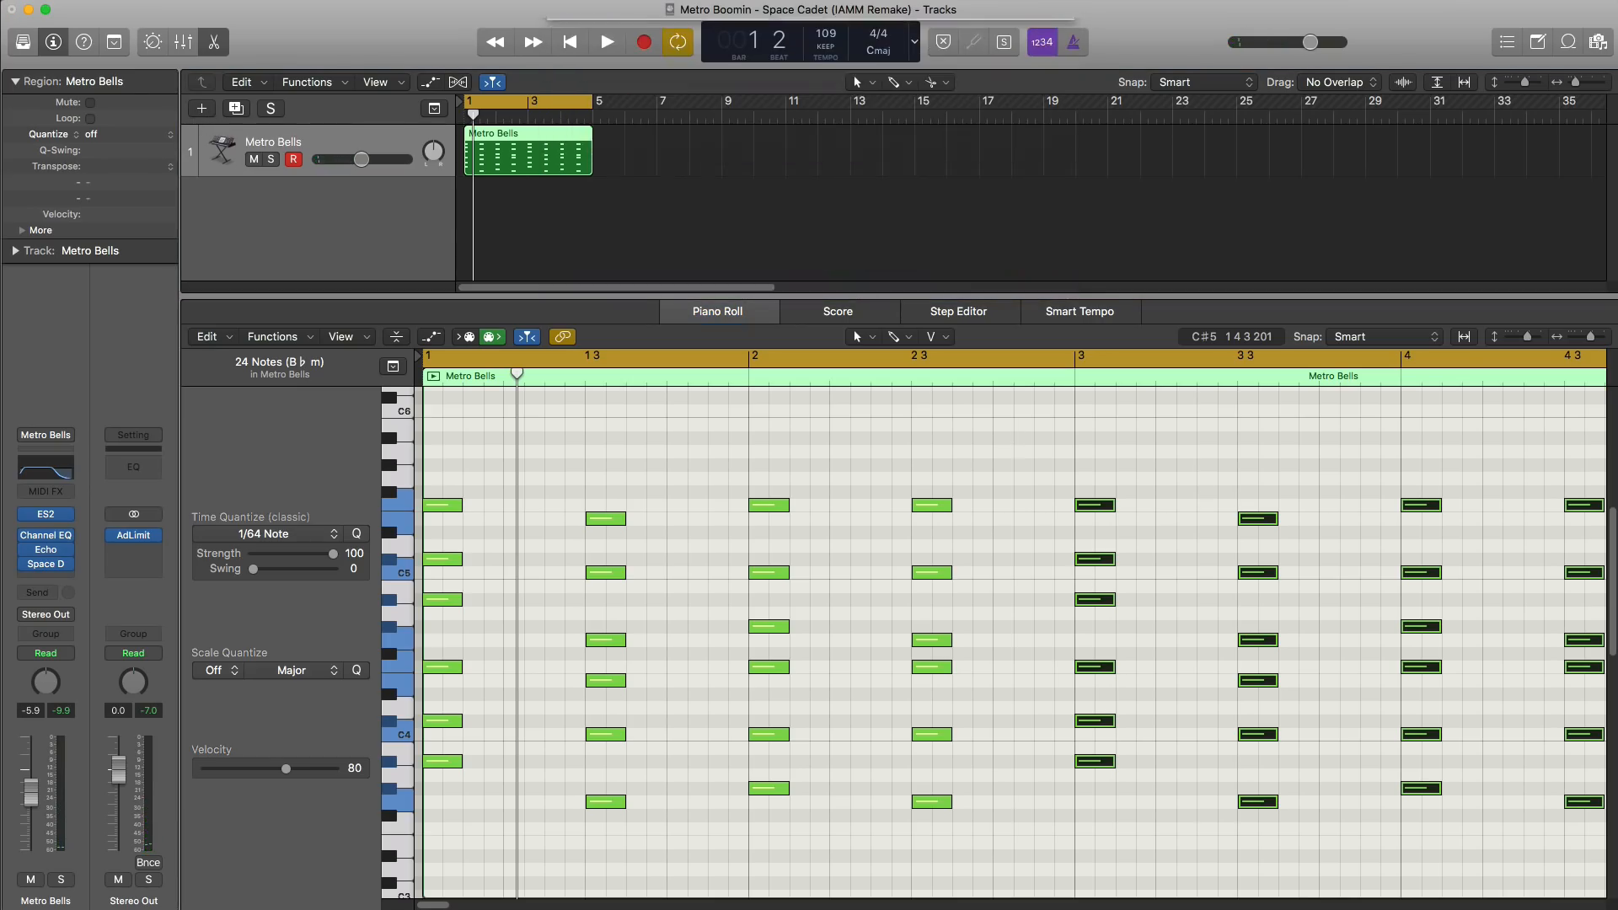
drag(518, 160, 518, 212)
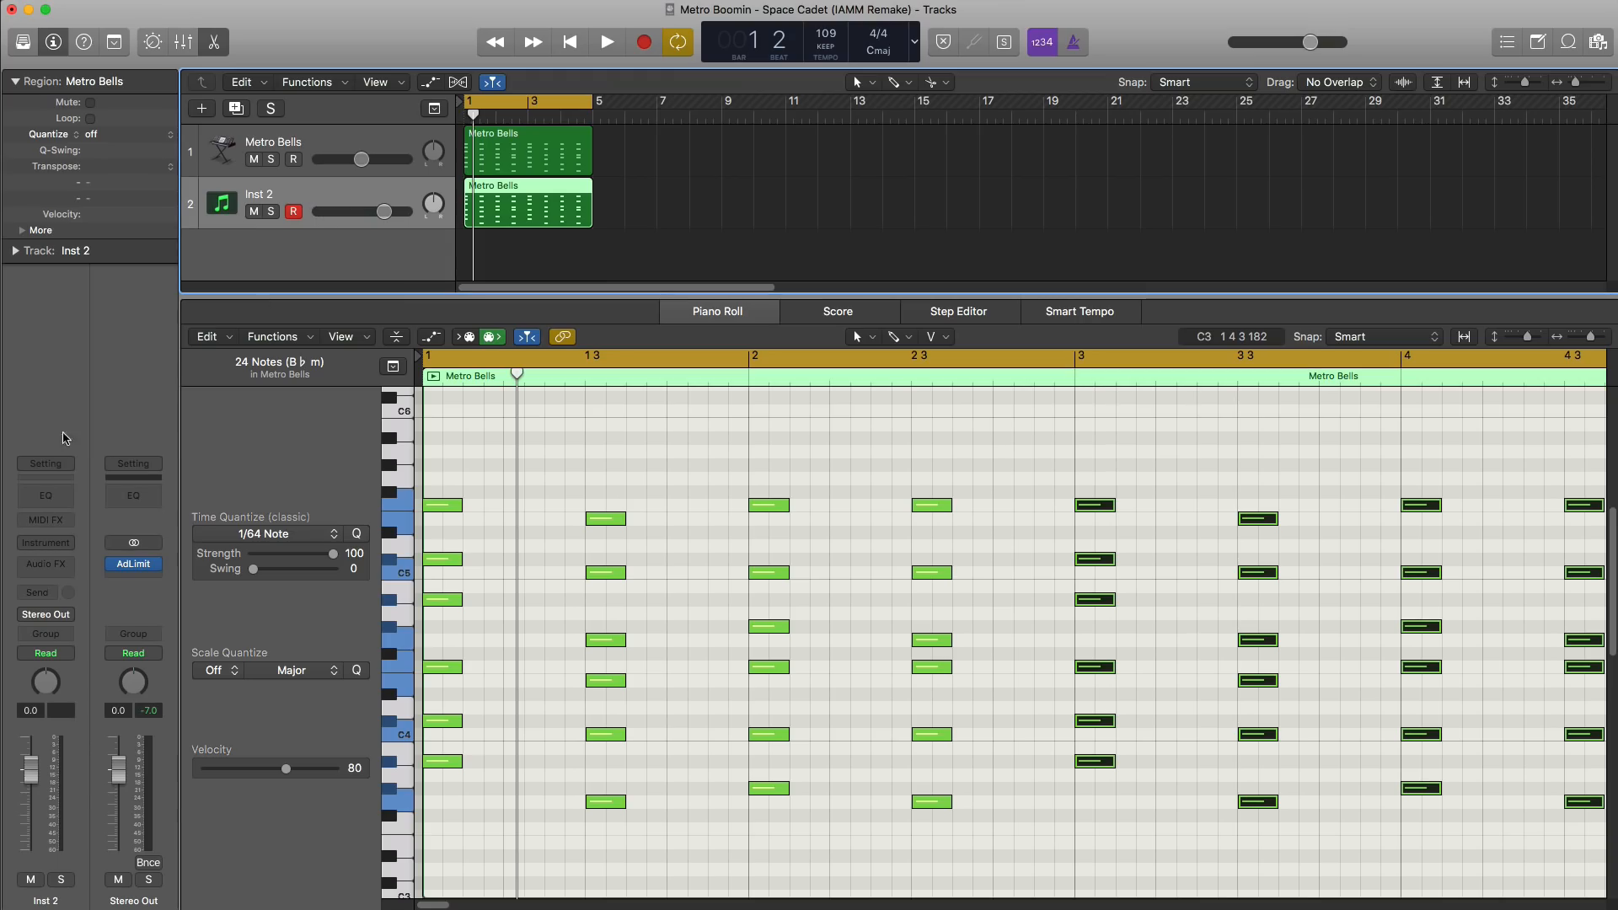
Step: Load the Drake Blem - (Lead) channel strip setting on the new track and play it soloed
click(56, 470)
scroll(80, 648, down, 5)
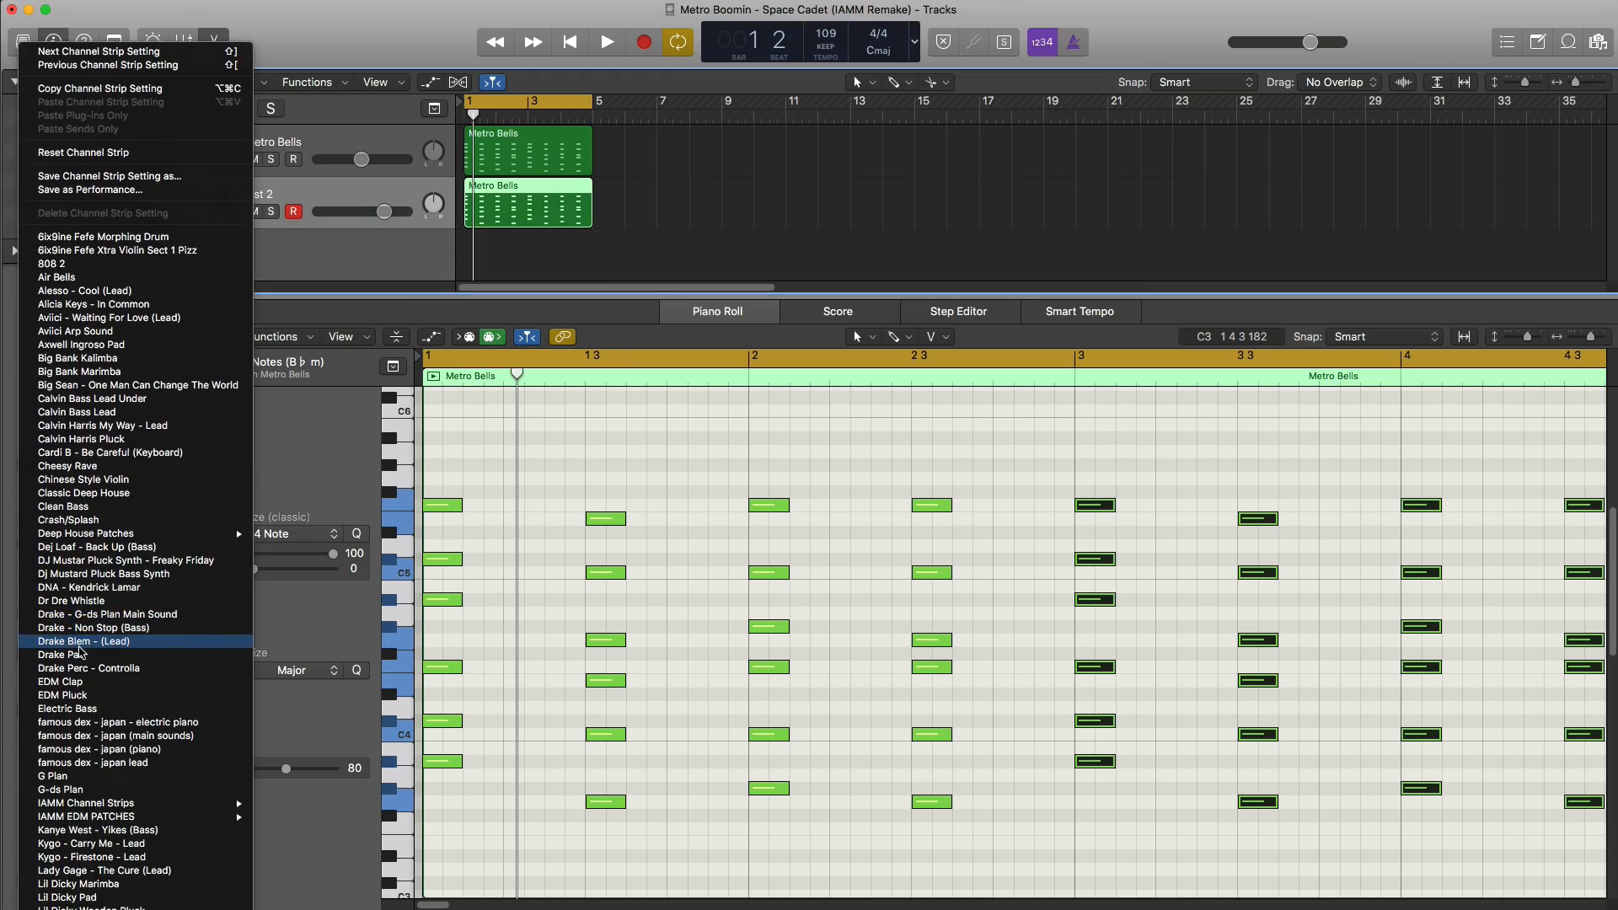
scroll(80, 651, down, 3)
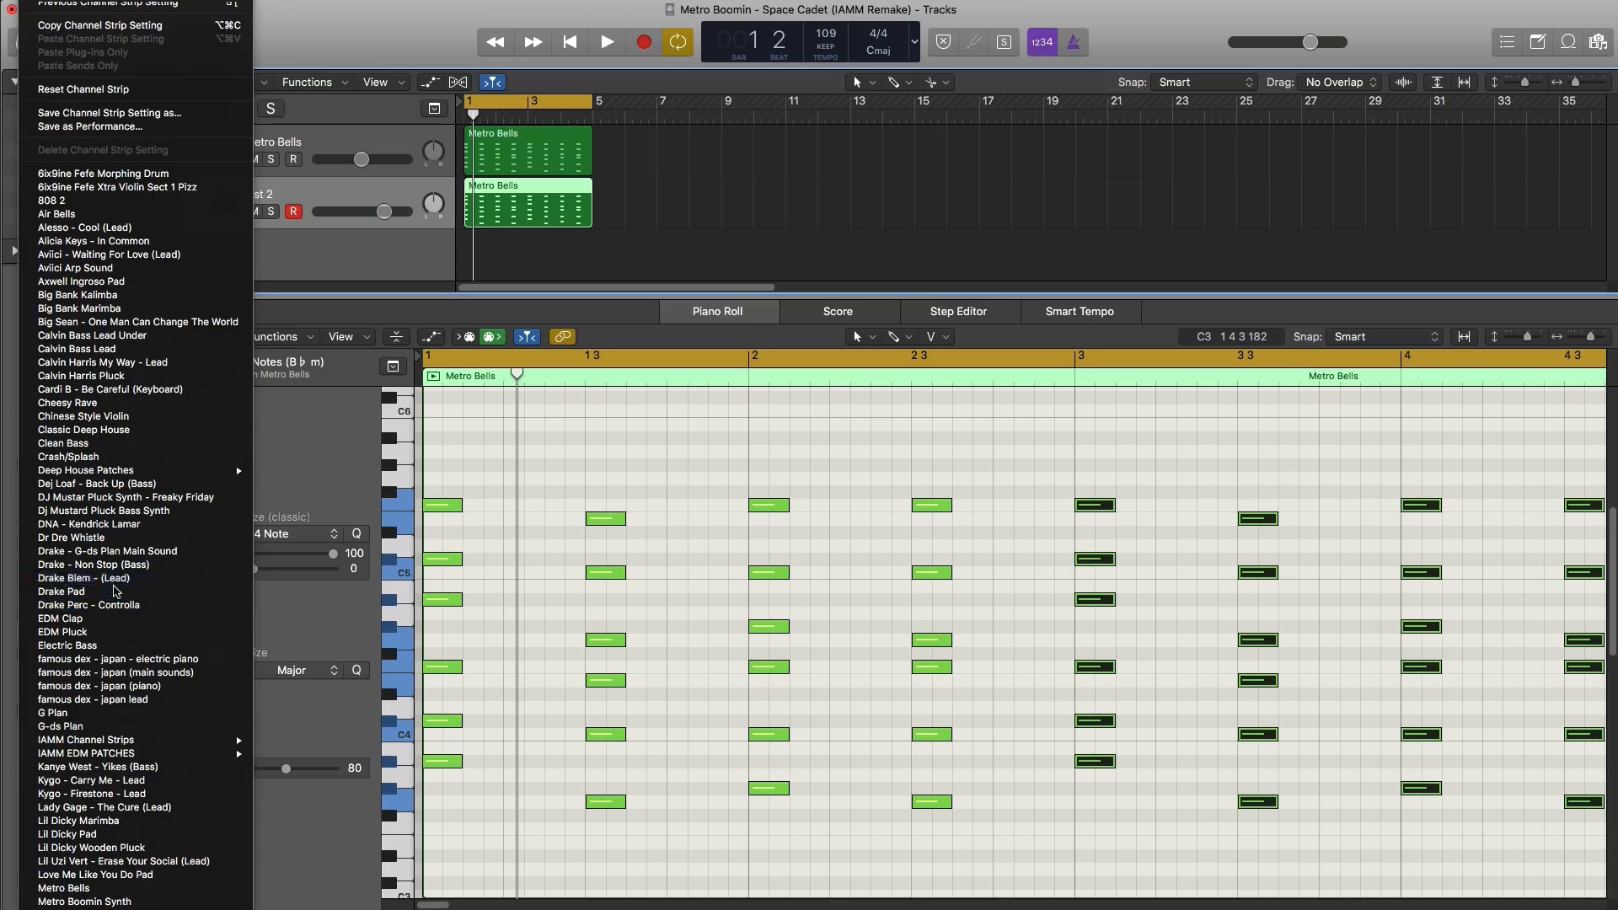
click(117, 578)
click(270, 214)
key(space)
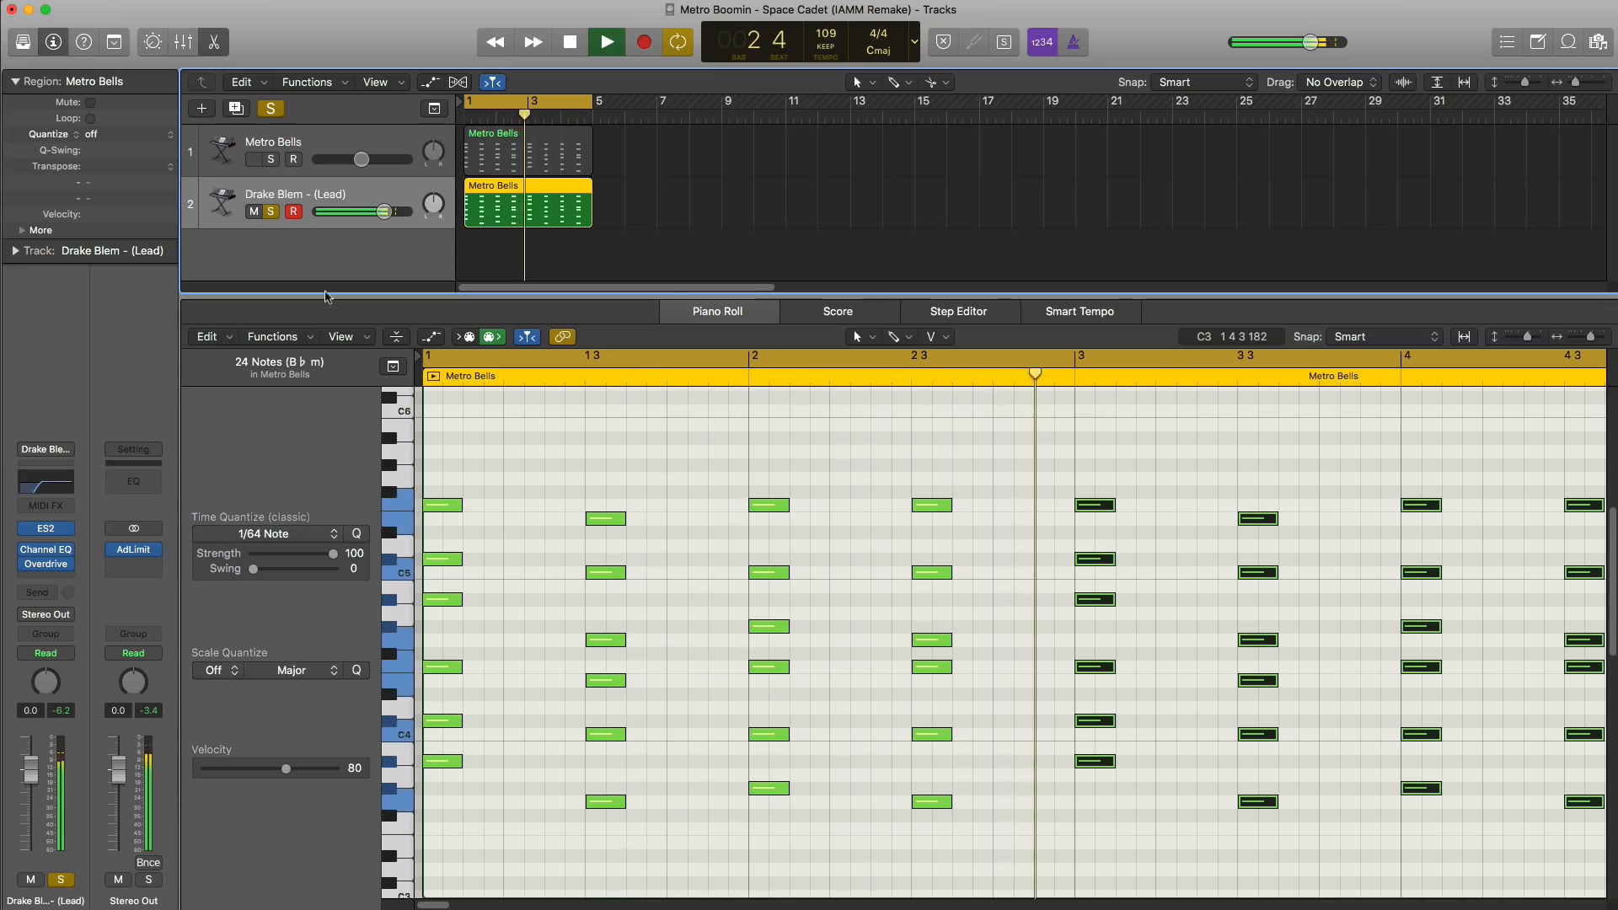
Step: Raise the low cut in the Drake Blem - (Lead) track's Channel EQ to 860 Hz and audition it
click(56, 551)
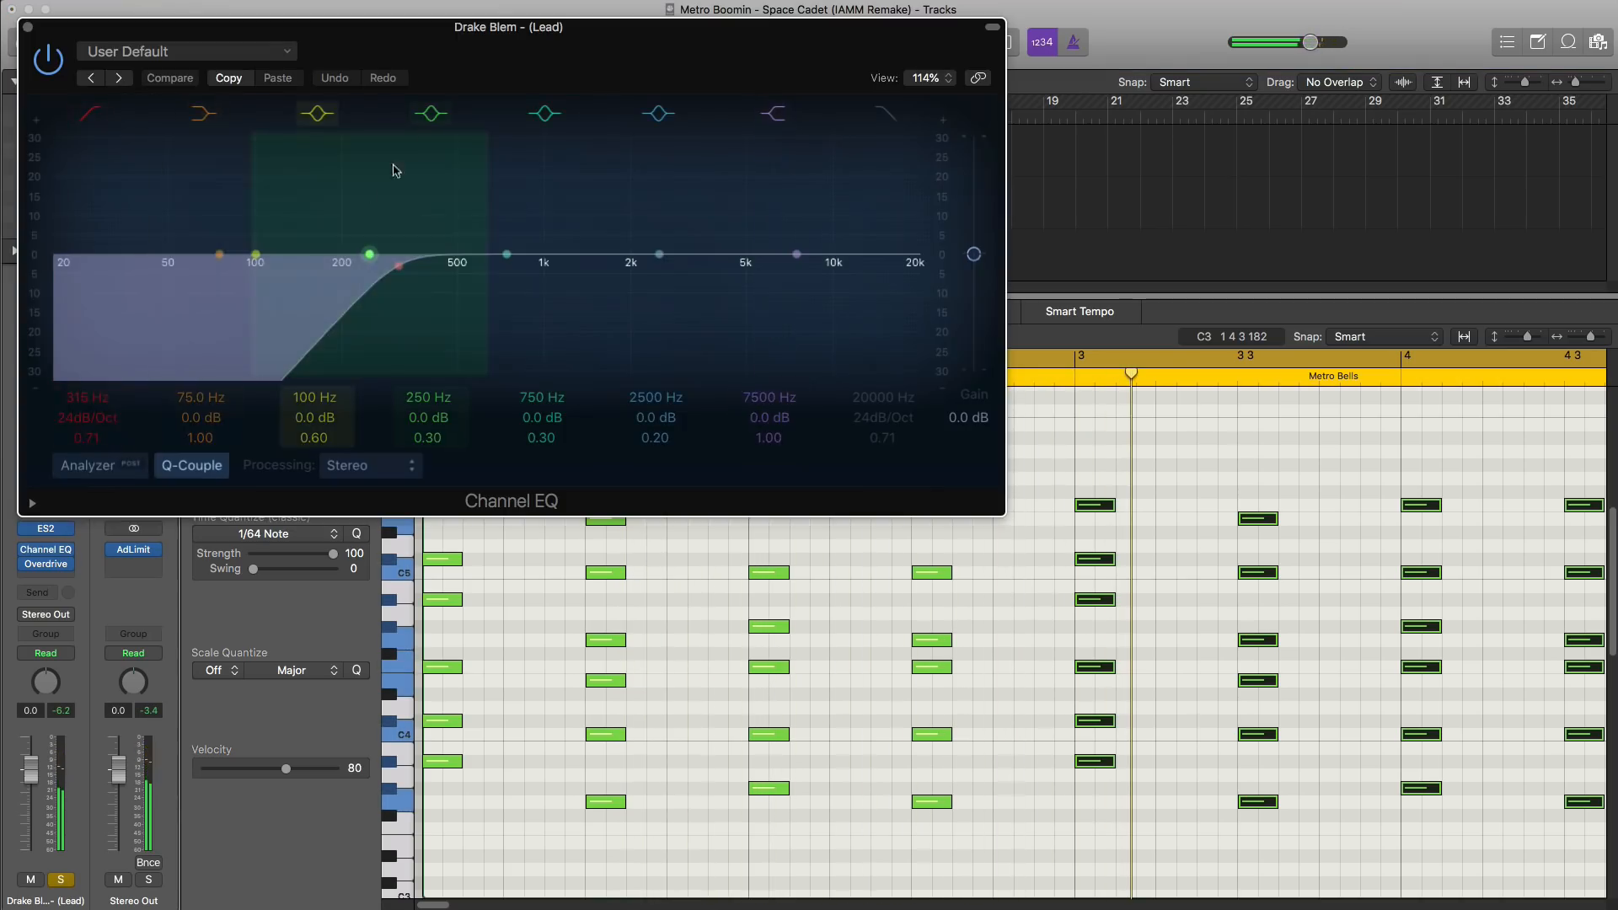
drag(548, 27, 655, 118)
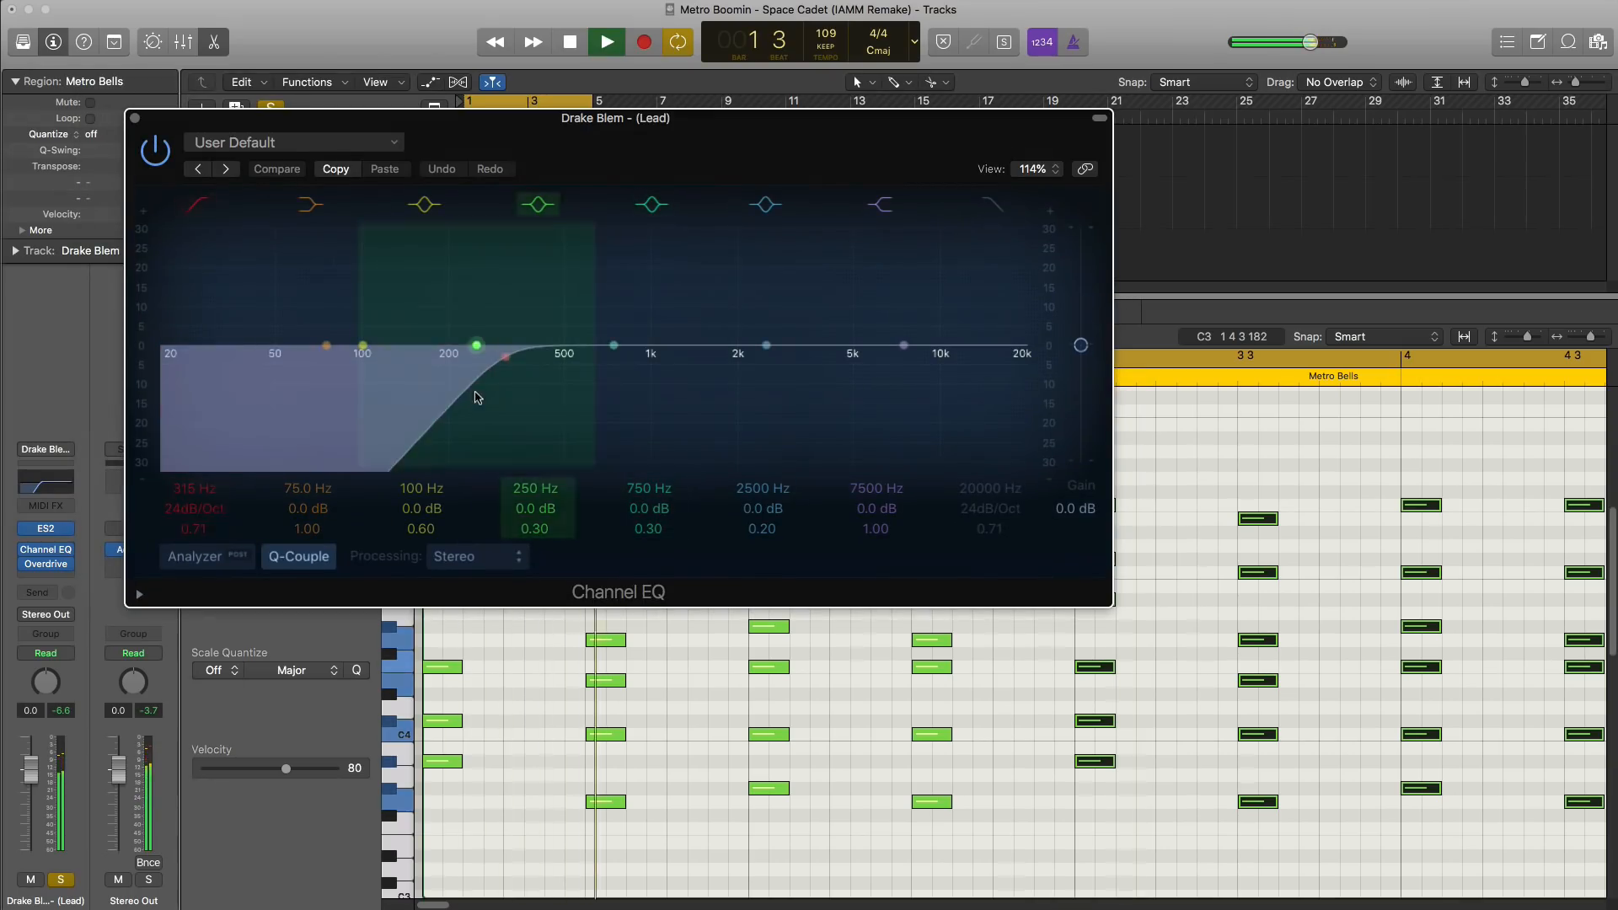
key(space)
drag(506, 360, 645, 377)
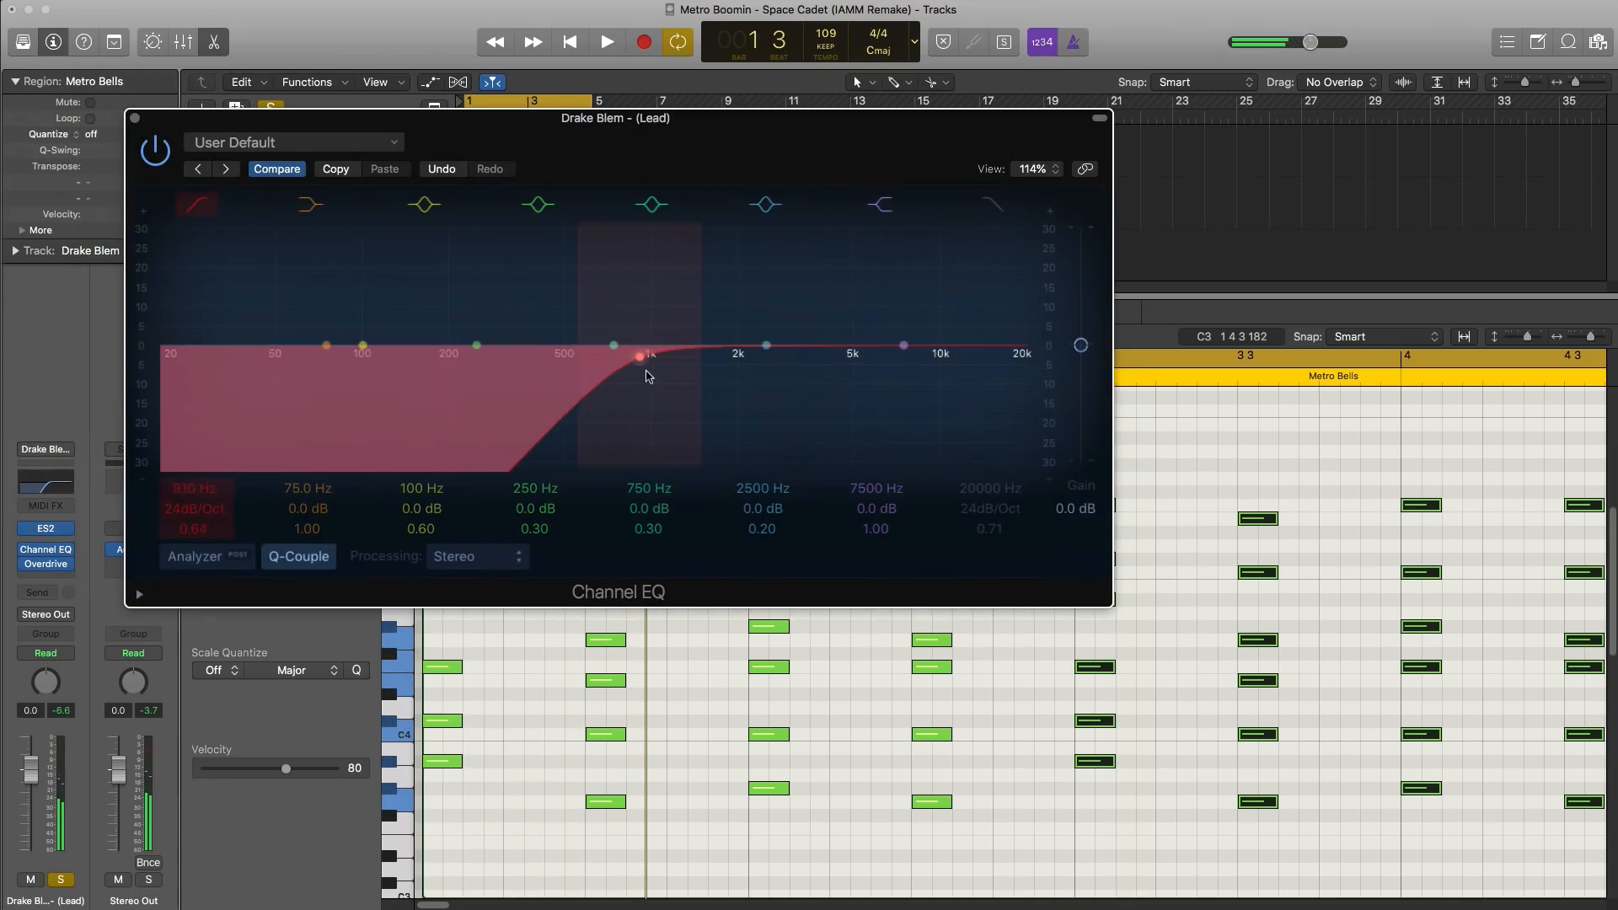
key(space)
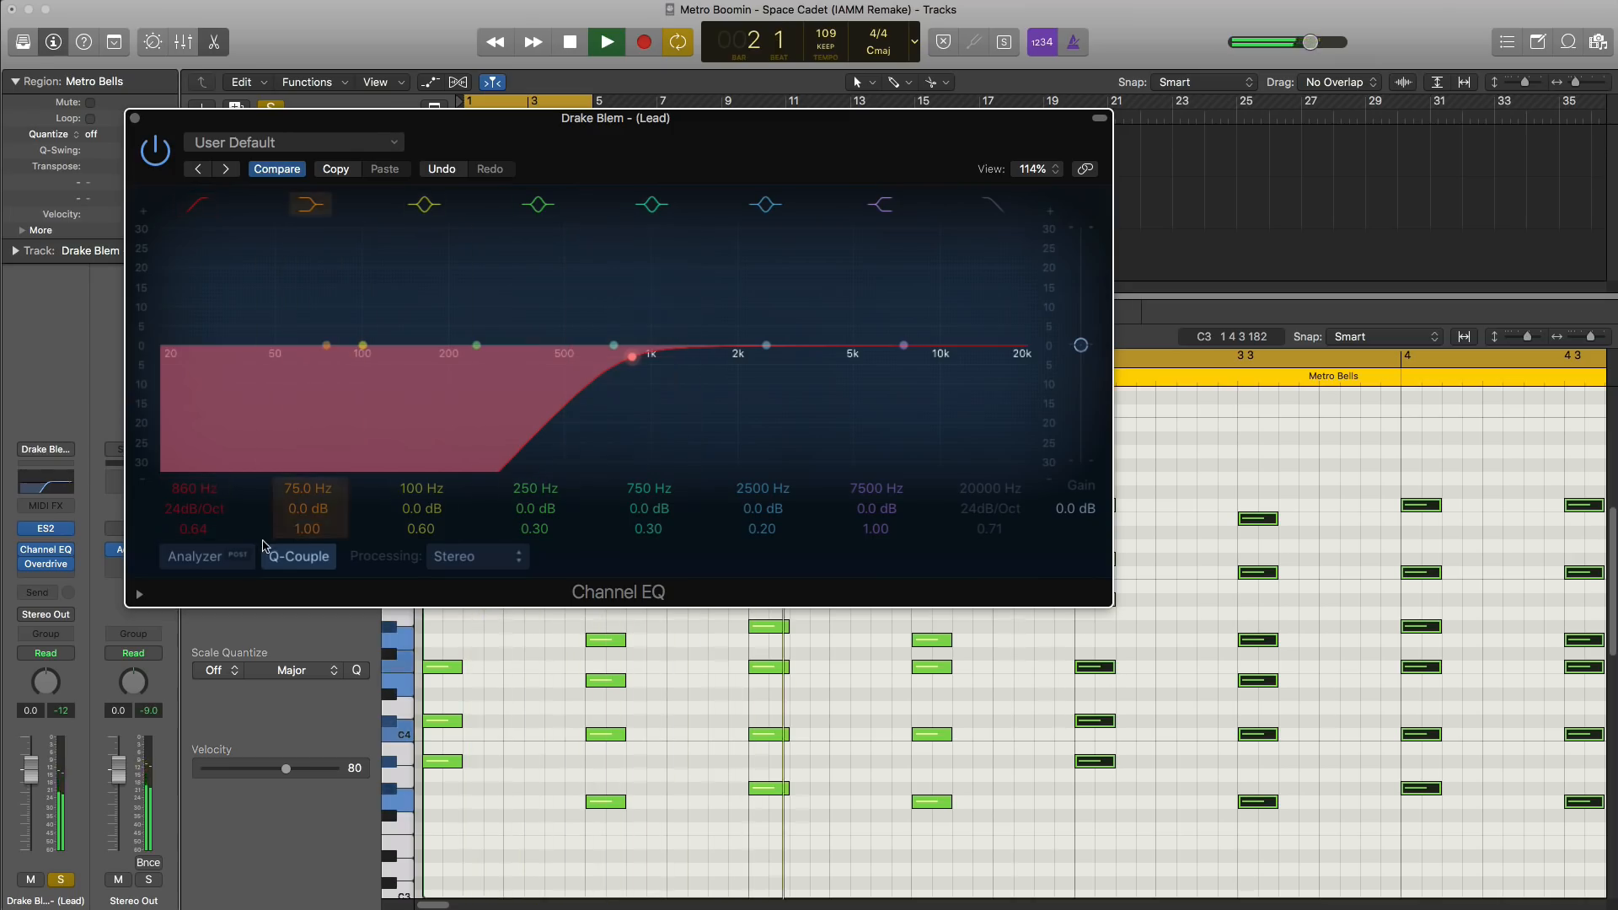
key(space)
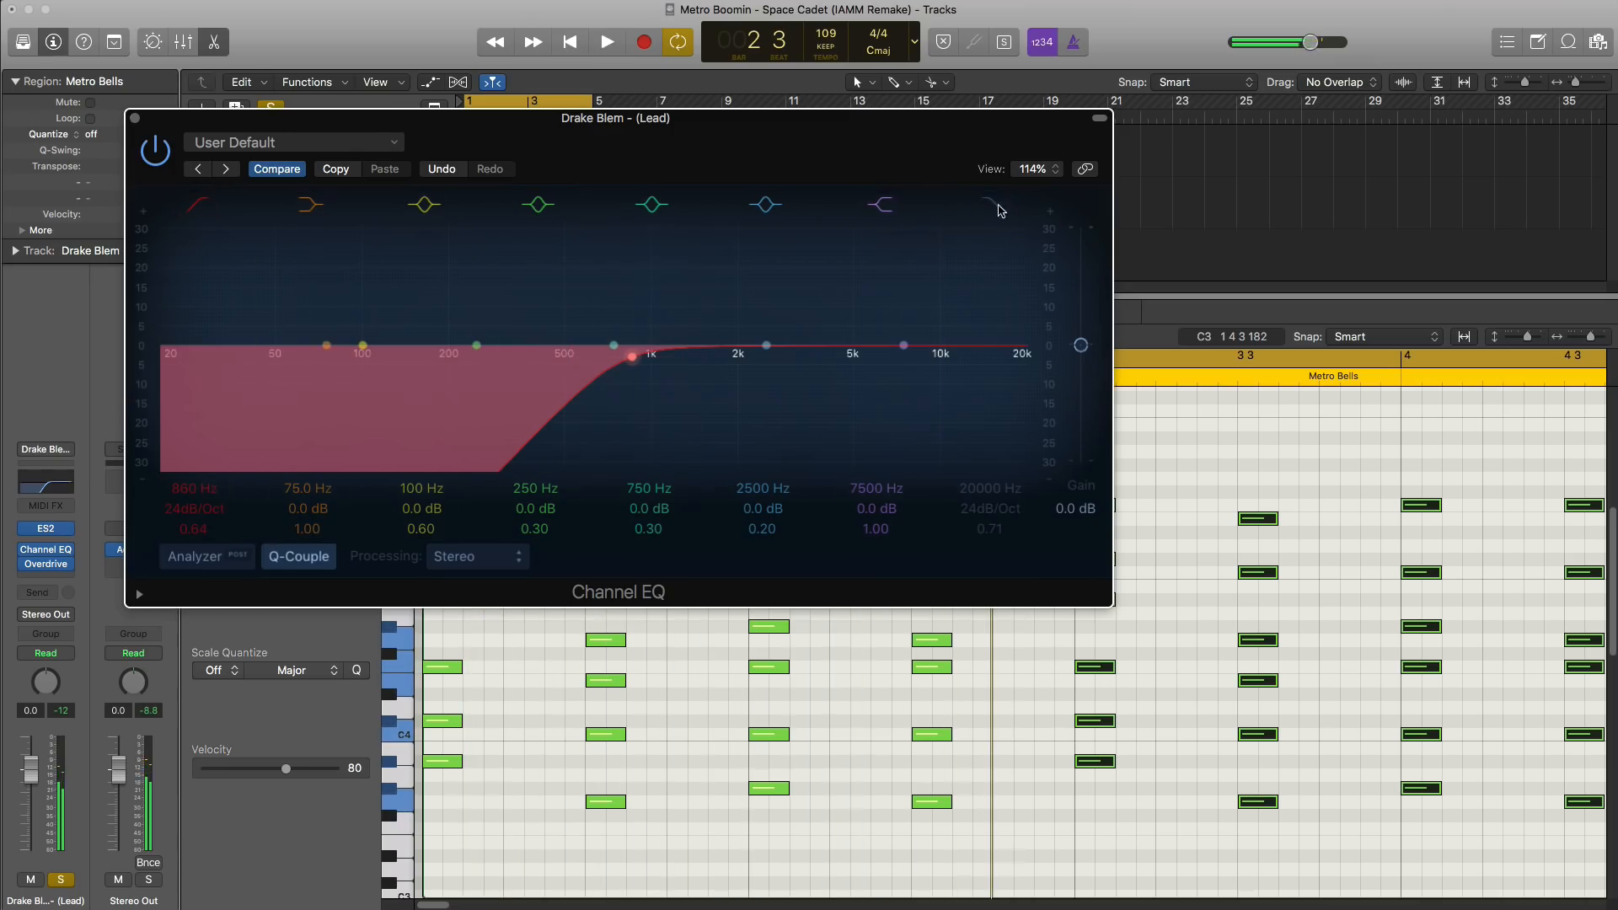
Step: Enable the lead track's Channel EQ high cut at 890 Hz during loop playback, and close the EQ
drag(1015, 357, 631, 357)
key(space)
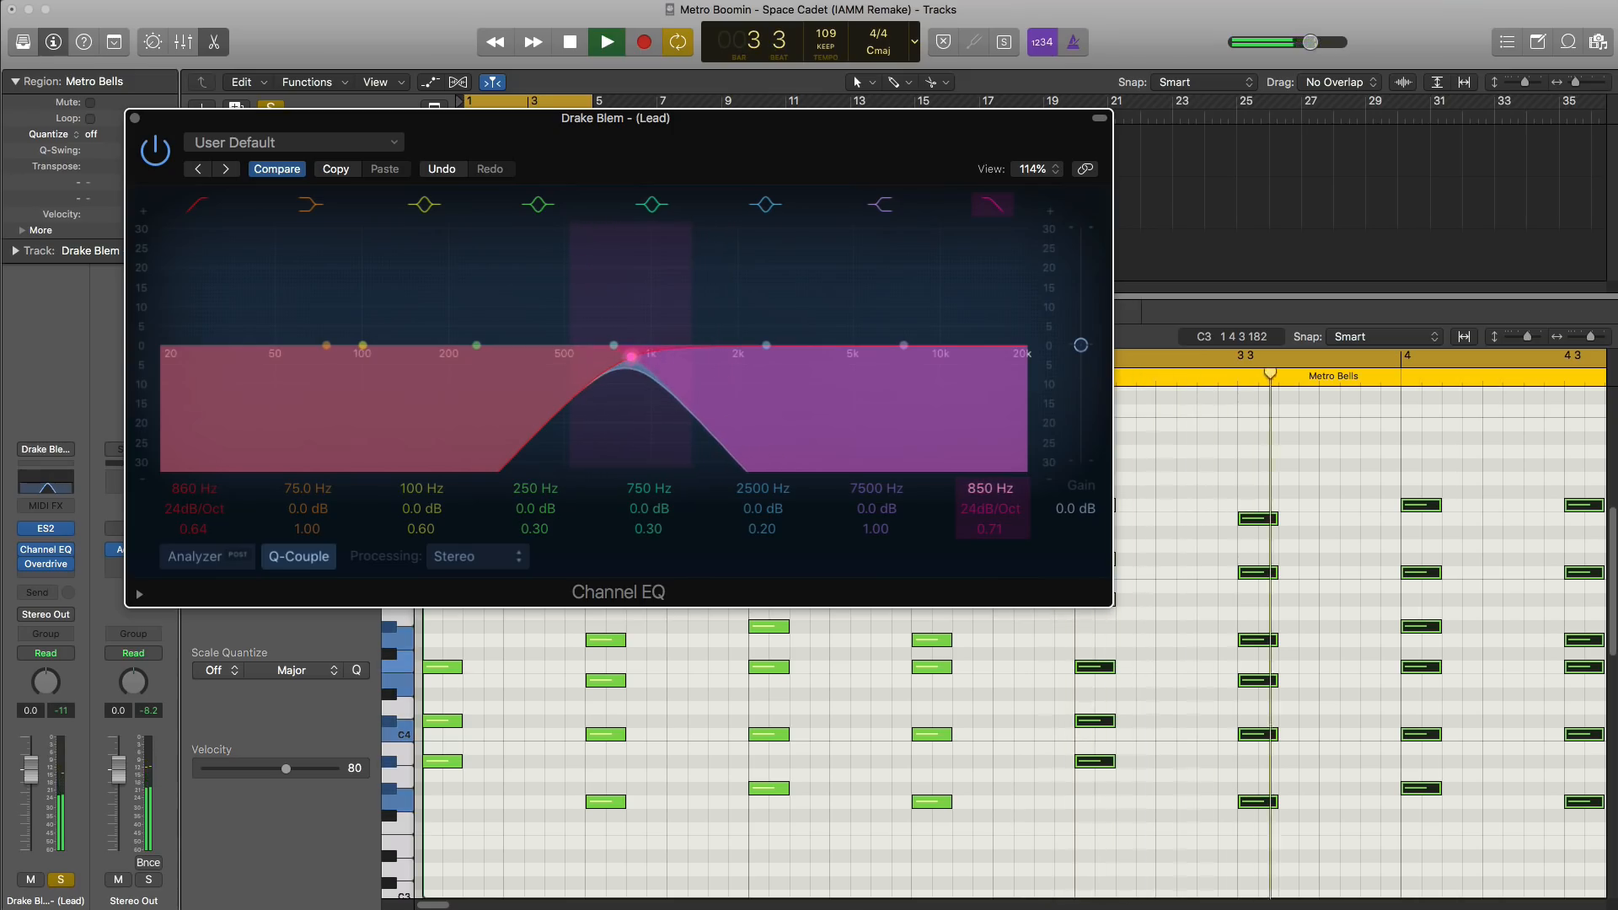
drag(993, 490, 993, 486)
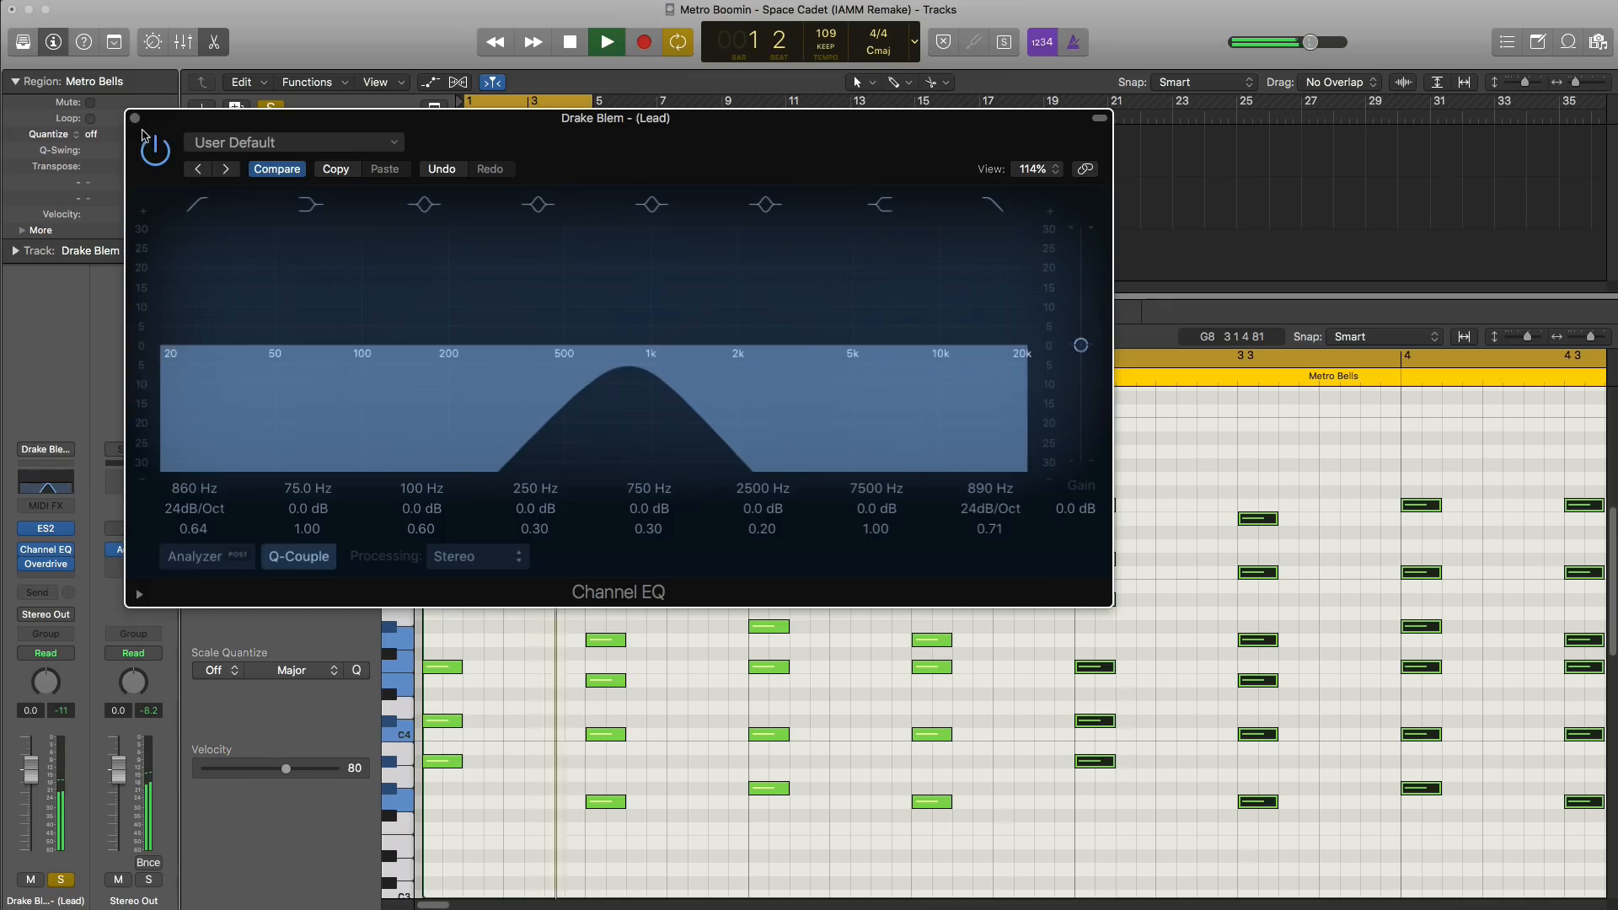
click(134, 118)
key(space)
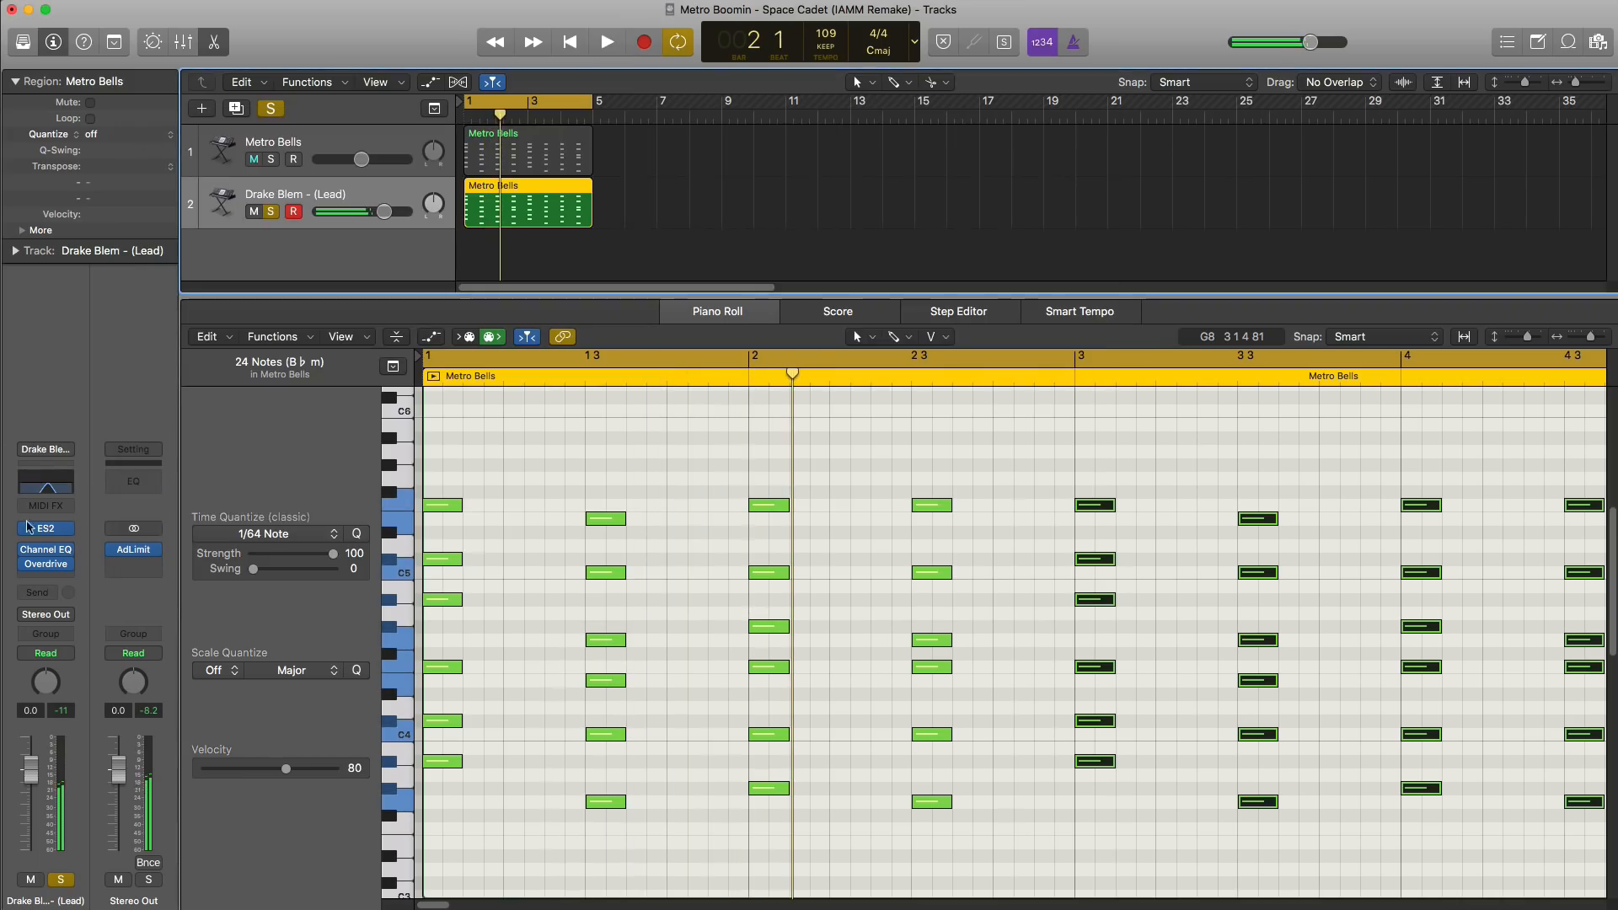
Step: Try other Tone settings in the lead track's Overdrive effect while the loop plays
click(45, 570)
key(space)
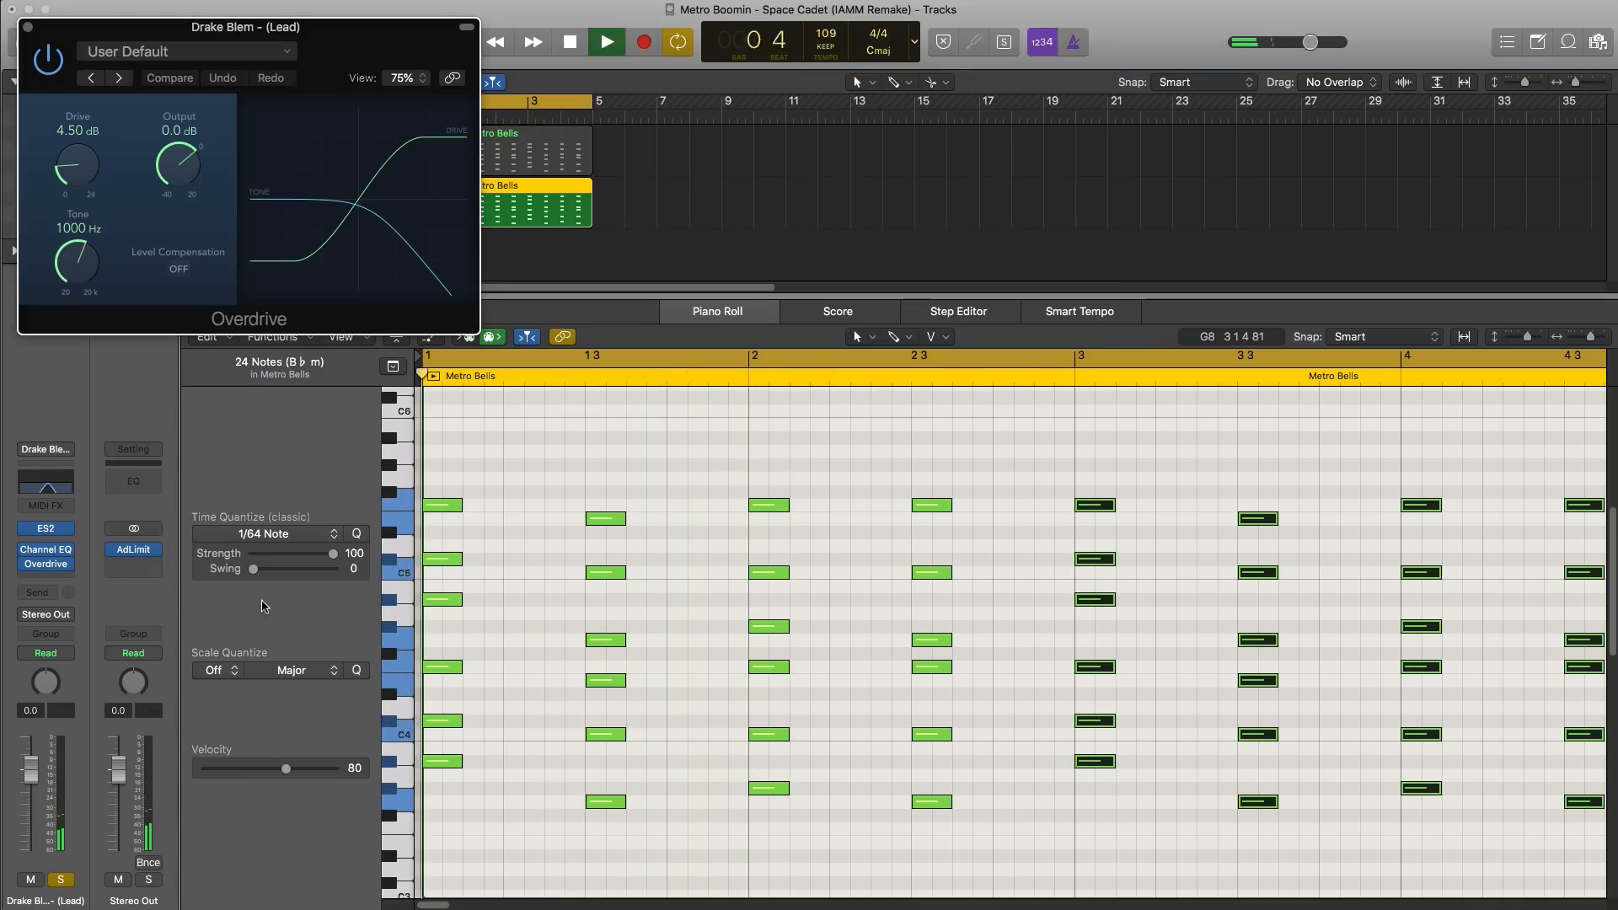
drag(76, 262, 142, 272)
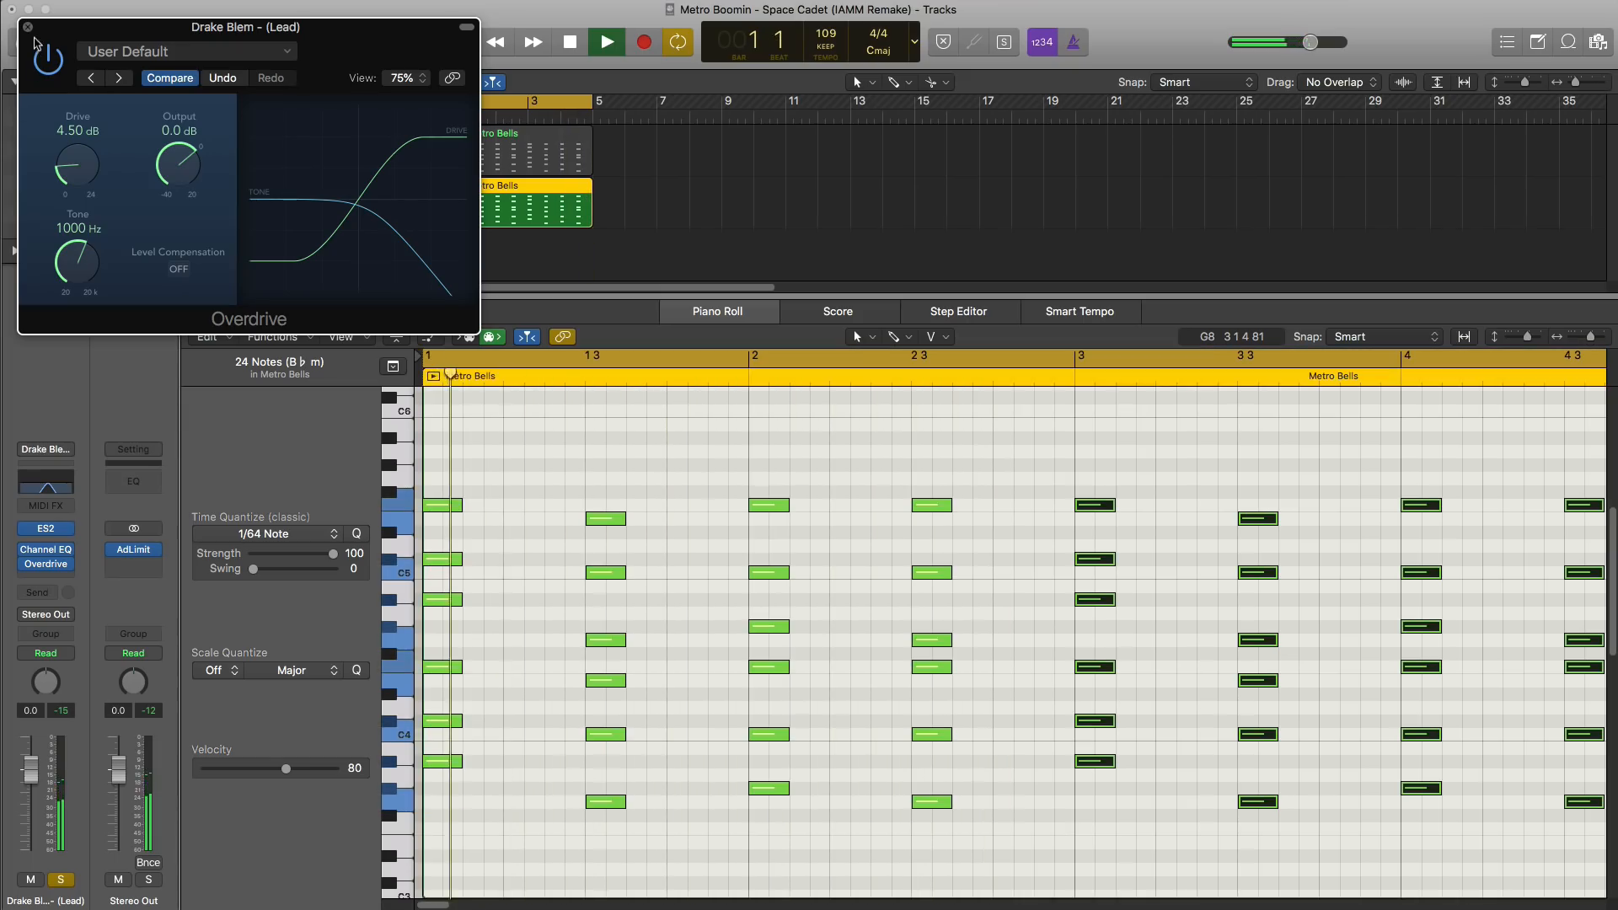
click(27, 27)
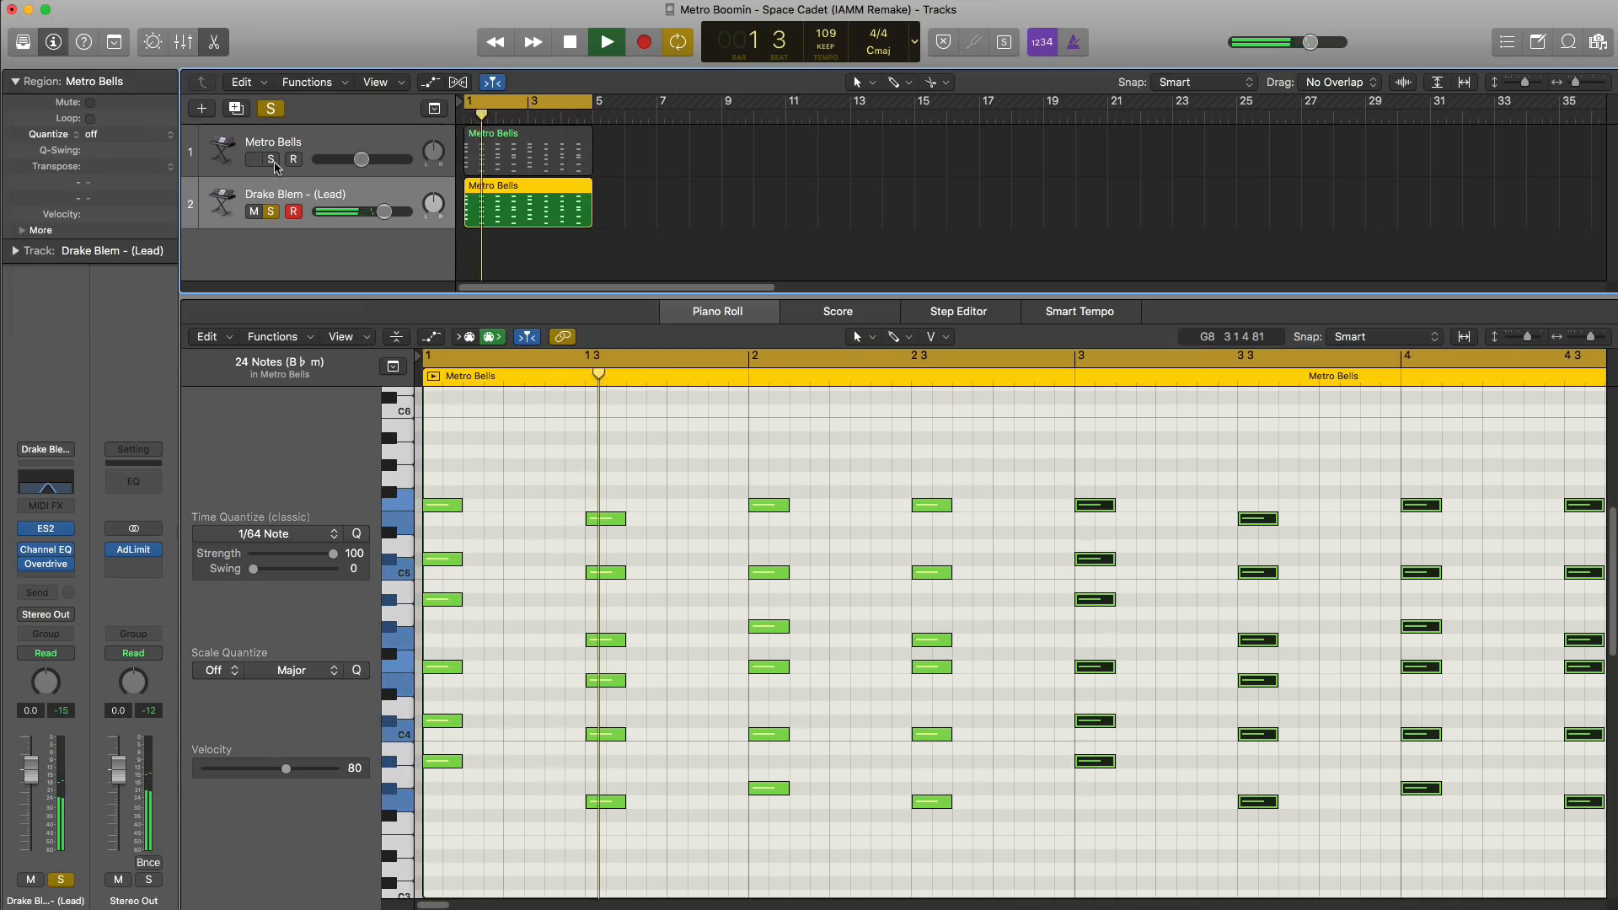
Step: Solo Metro Bells together with the lead and balance them, with Metro Bells at -4.9 dB and the lead lowered
click(363, 165)
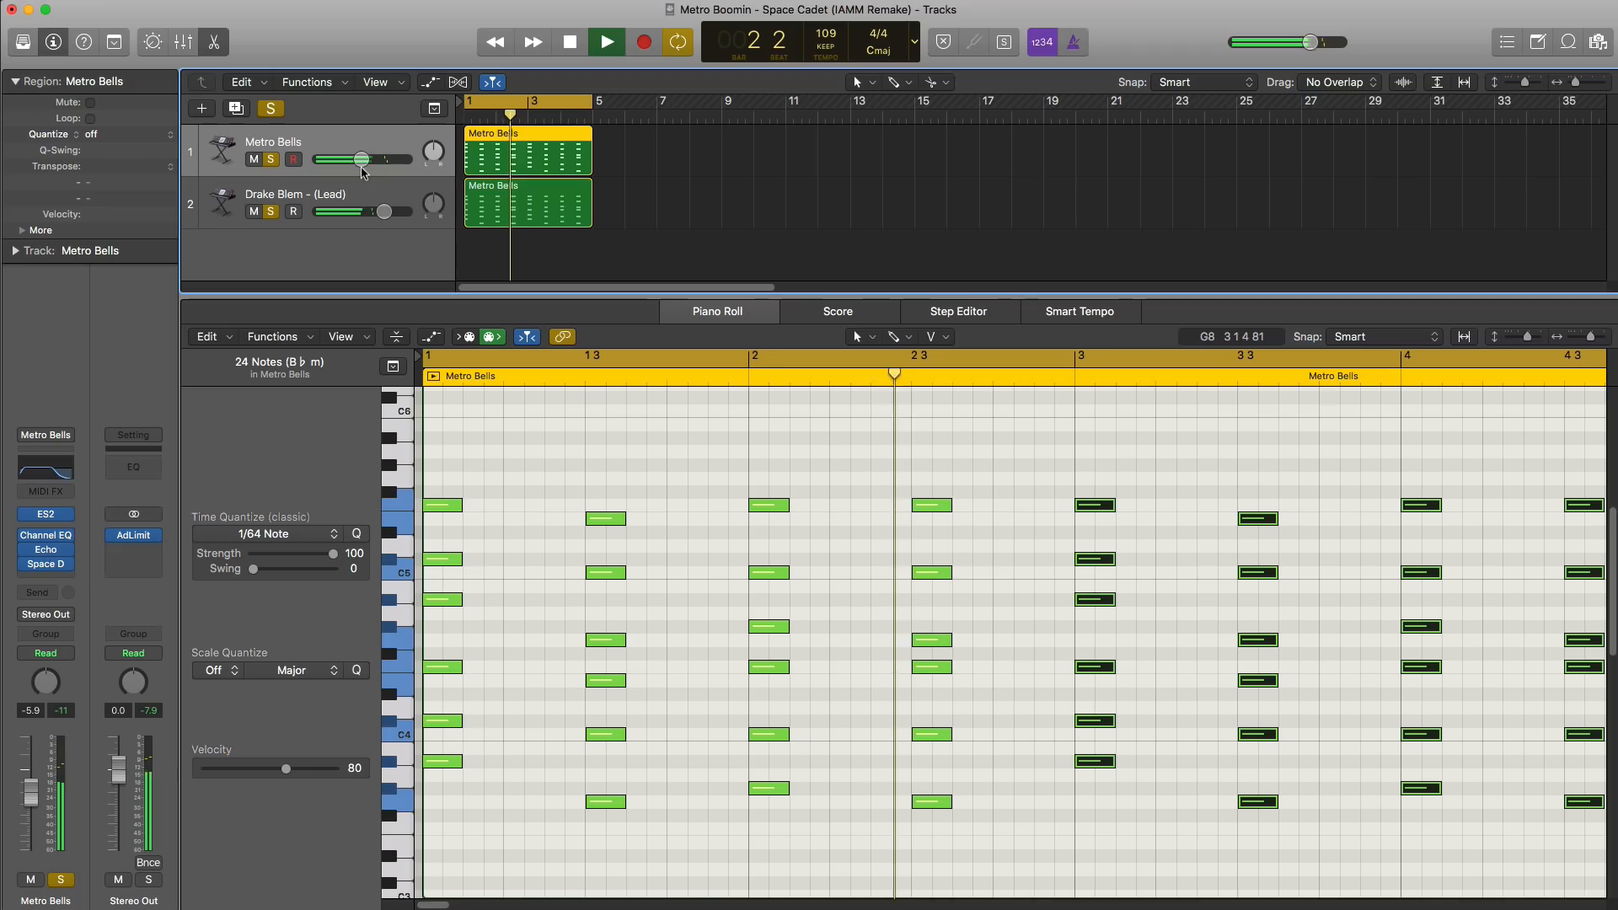
drag(383, 211, 365, 168)
key(space)
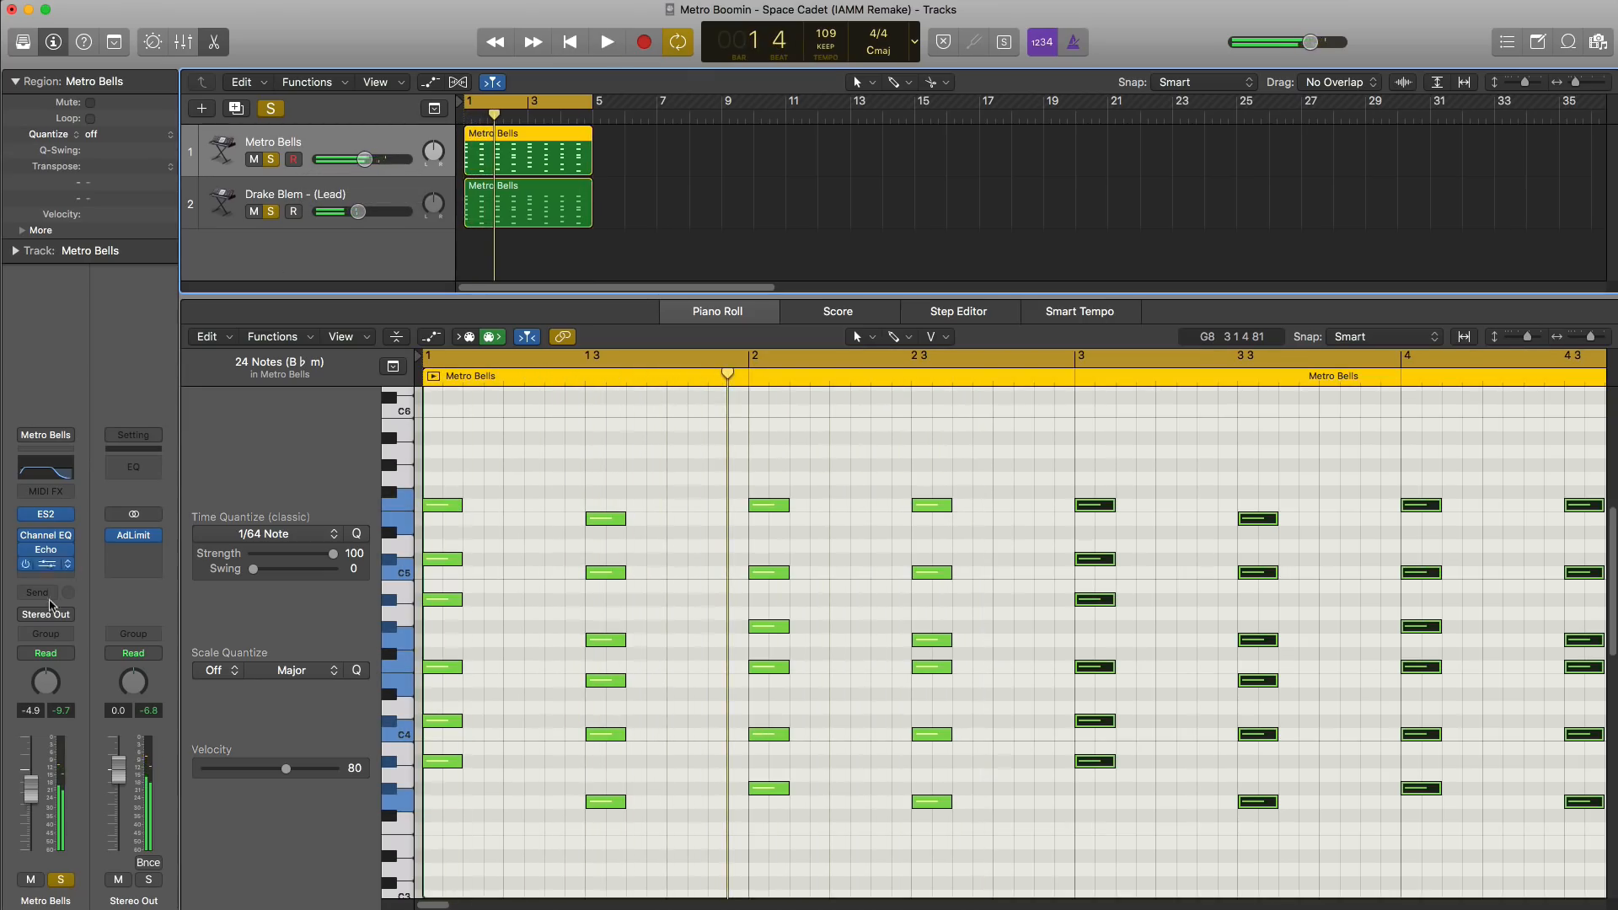
Step: Load the large warped space preset 01.9s Bomb Tail in the Metro Bells Space Designer and play both tracks with it
click(48, 564)
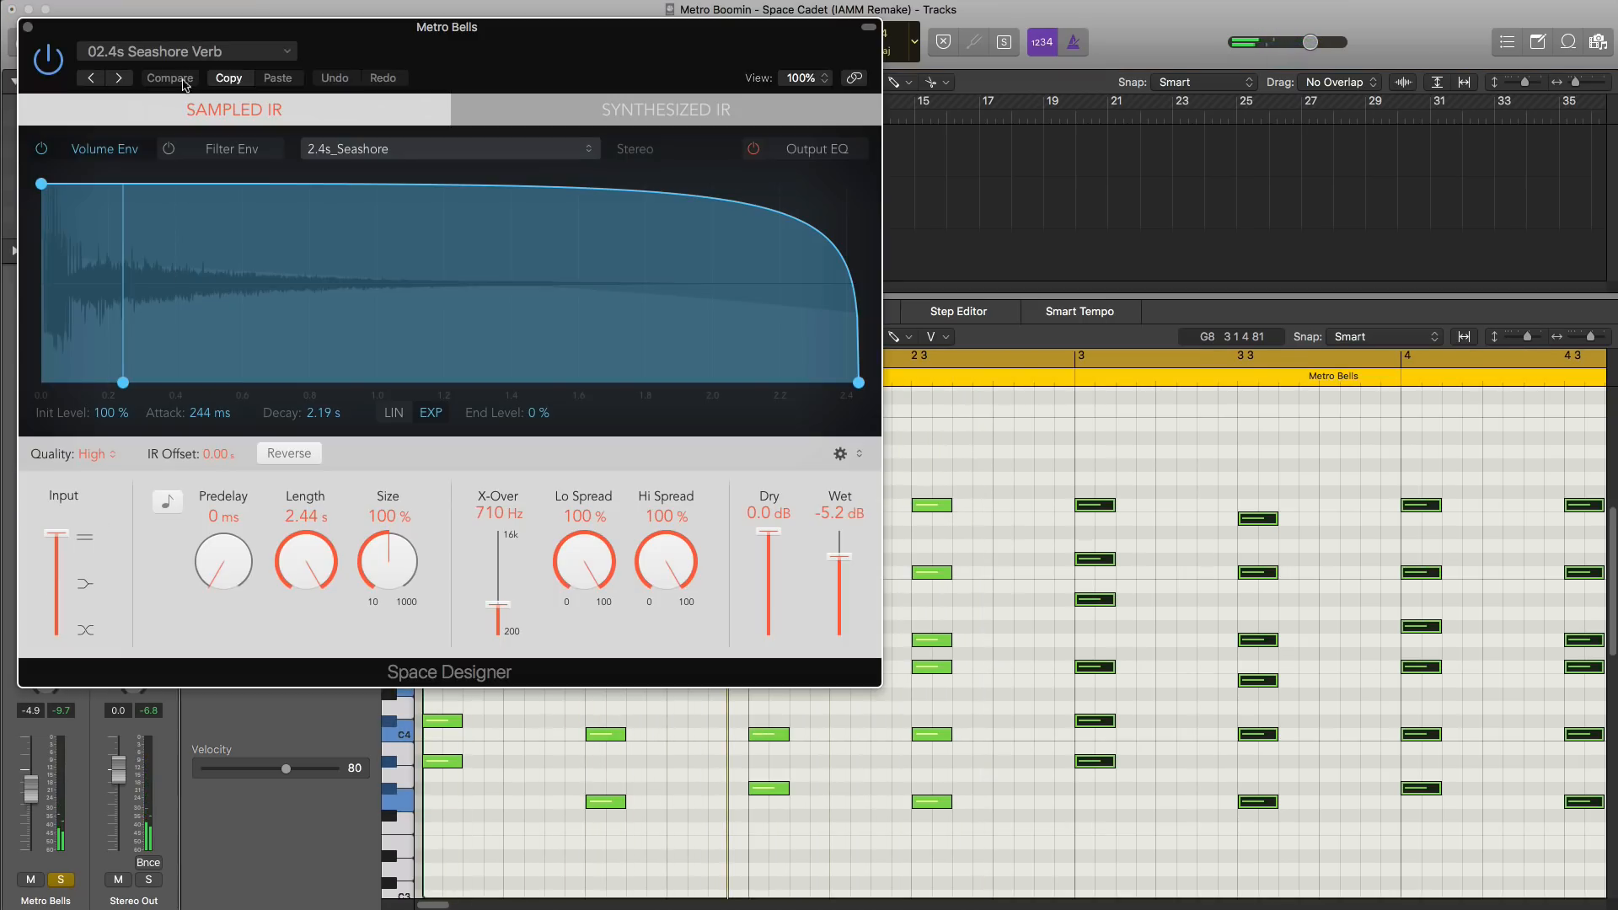
click(185, 51)
mouse_move(266, 374)
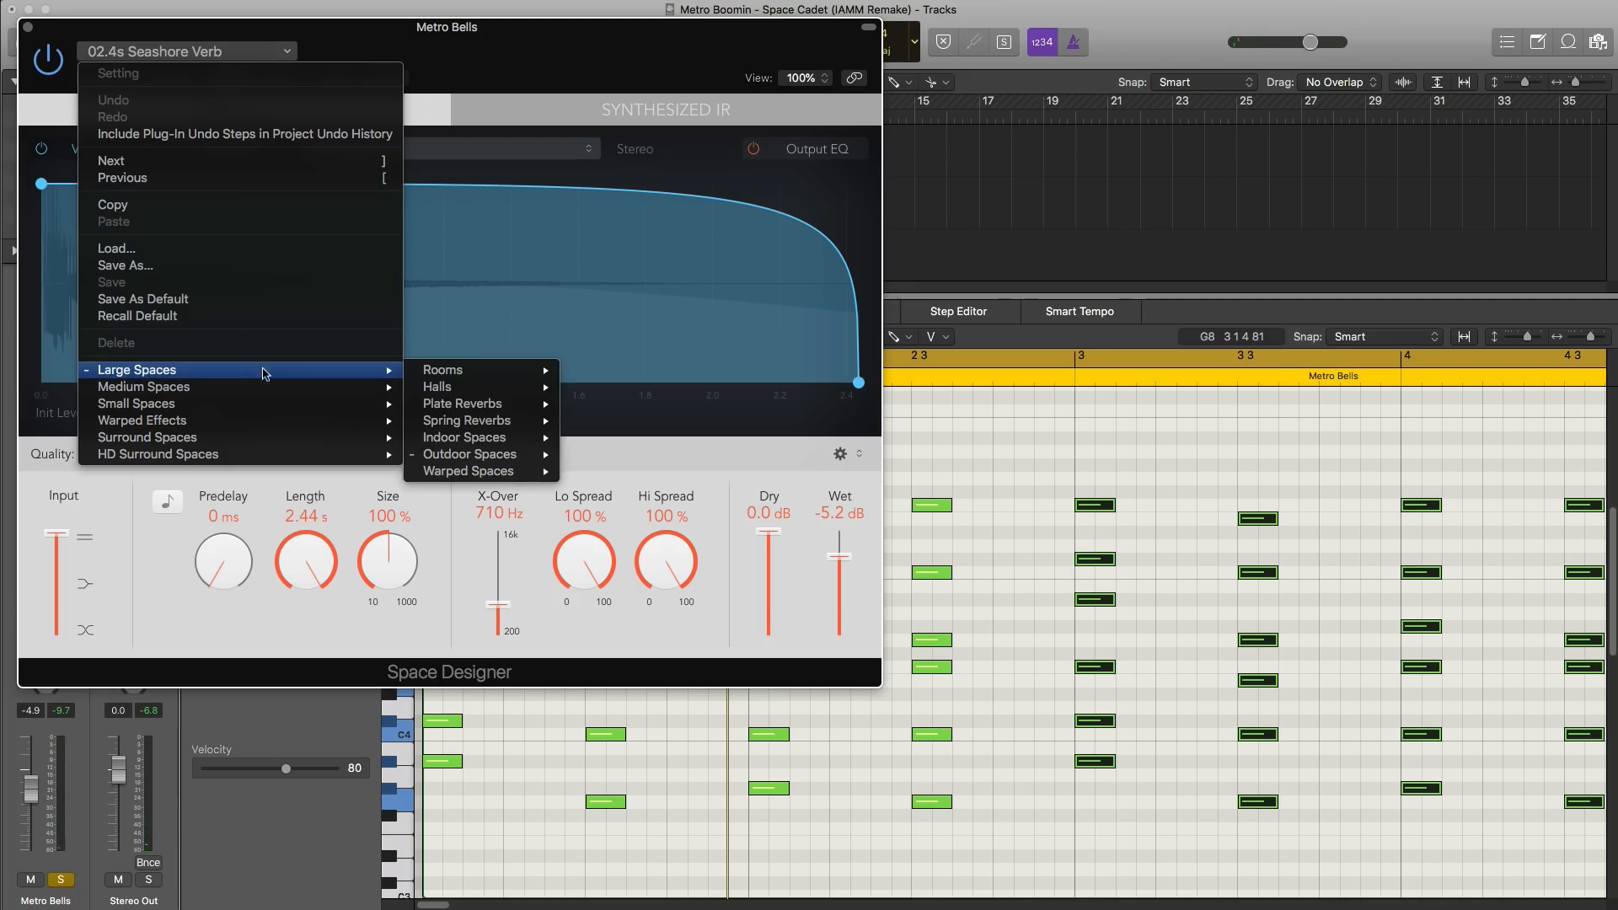
mouse_move(477, 474)
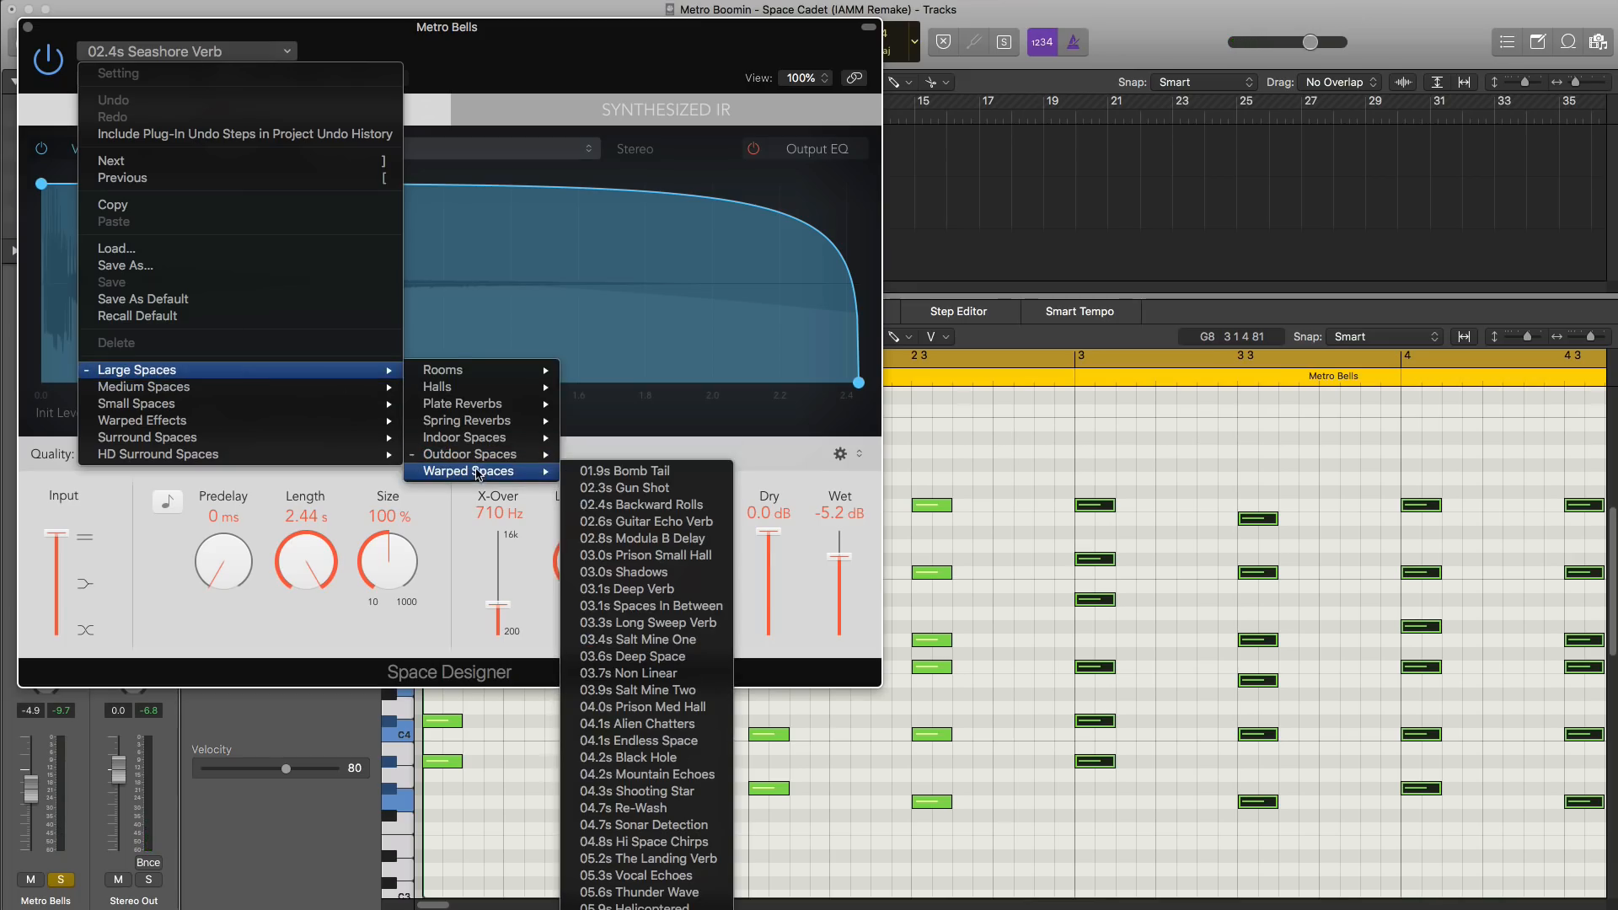
click(623, 472)
key(space)
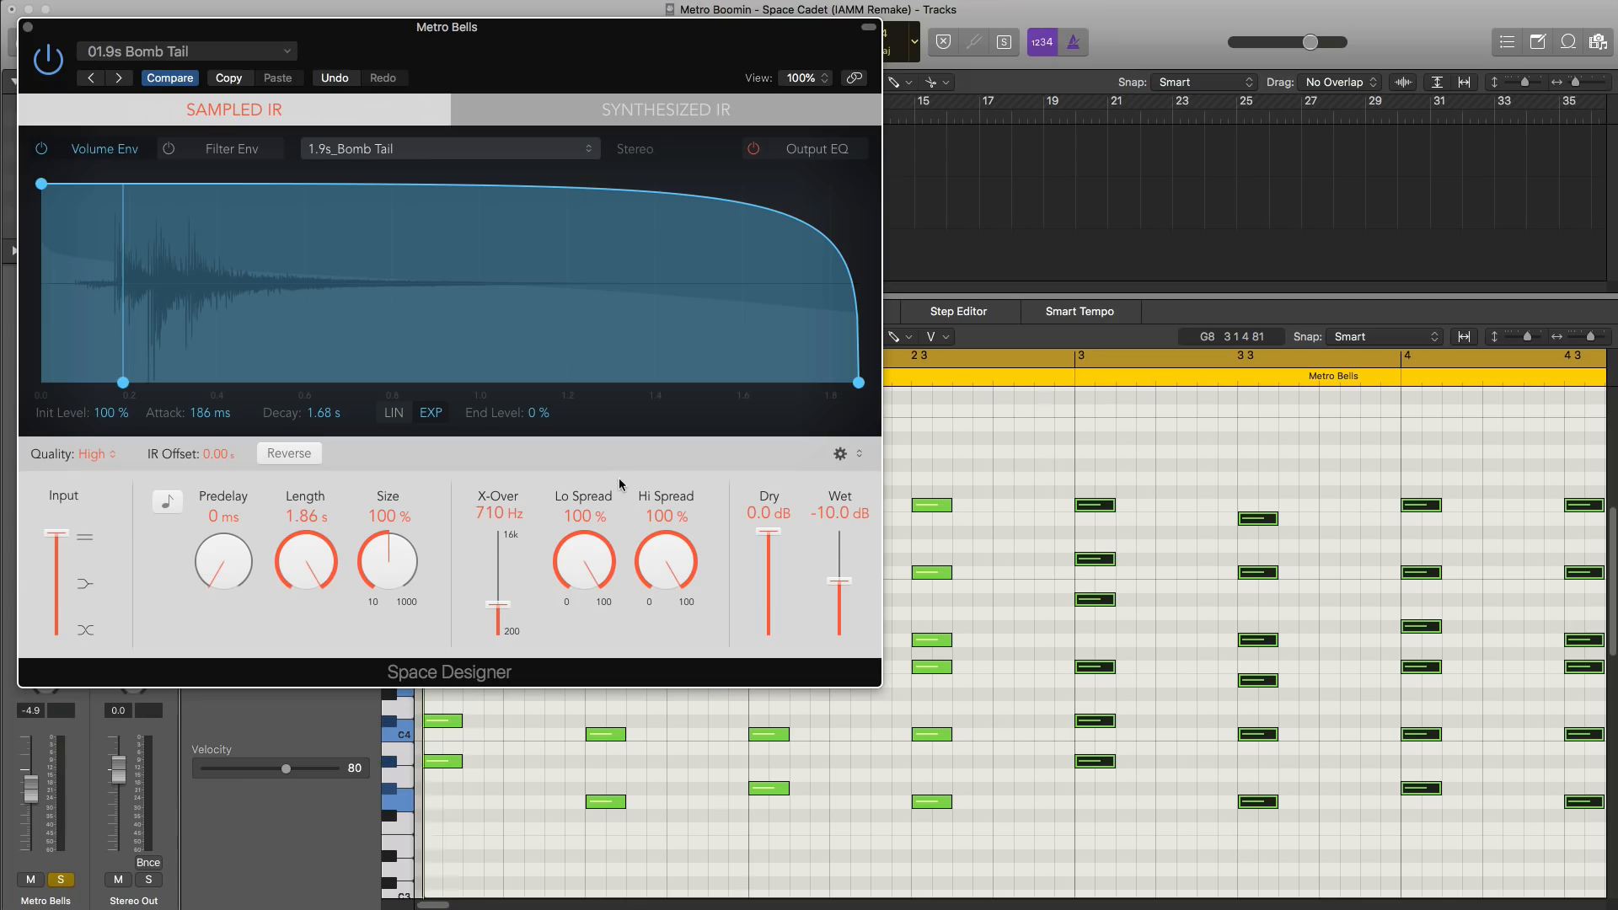
click(28, 28)
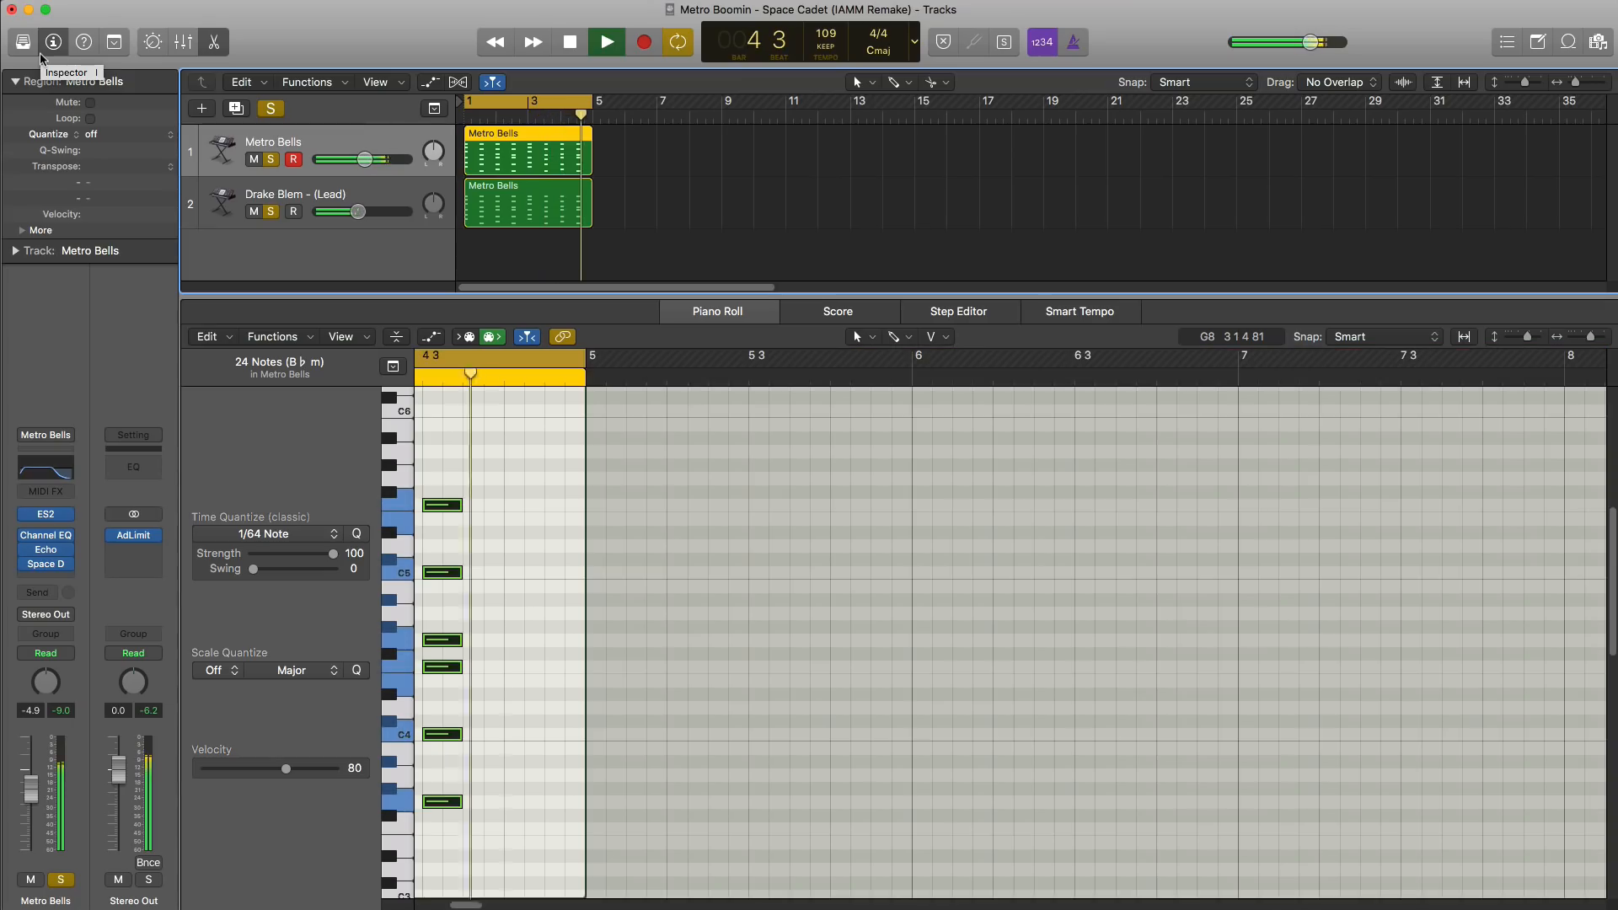
key(space)
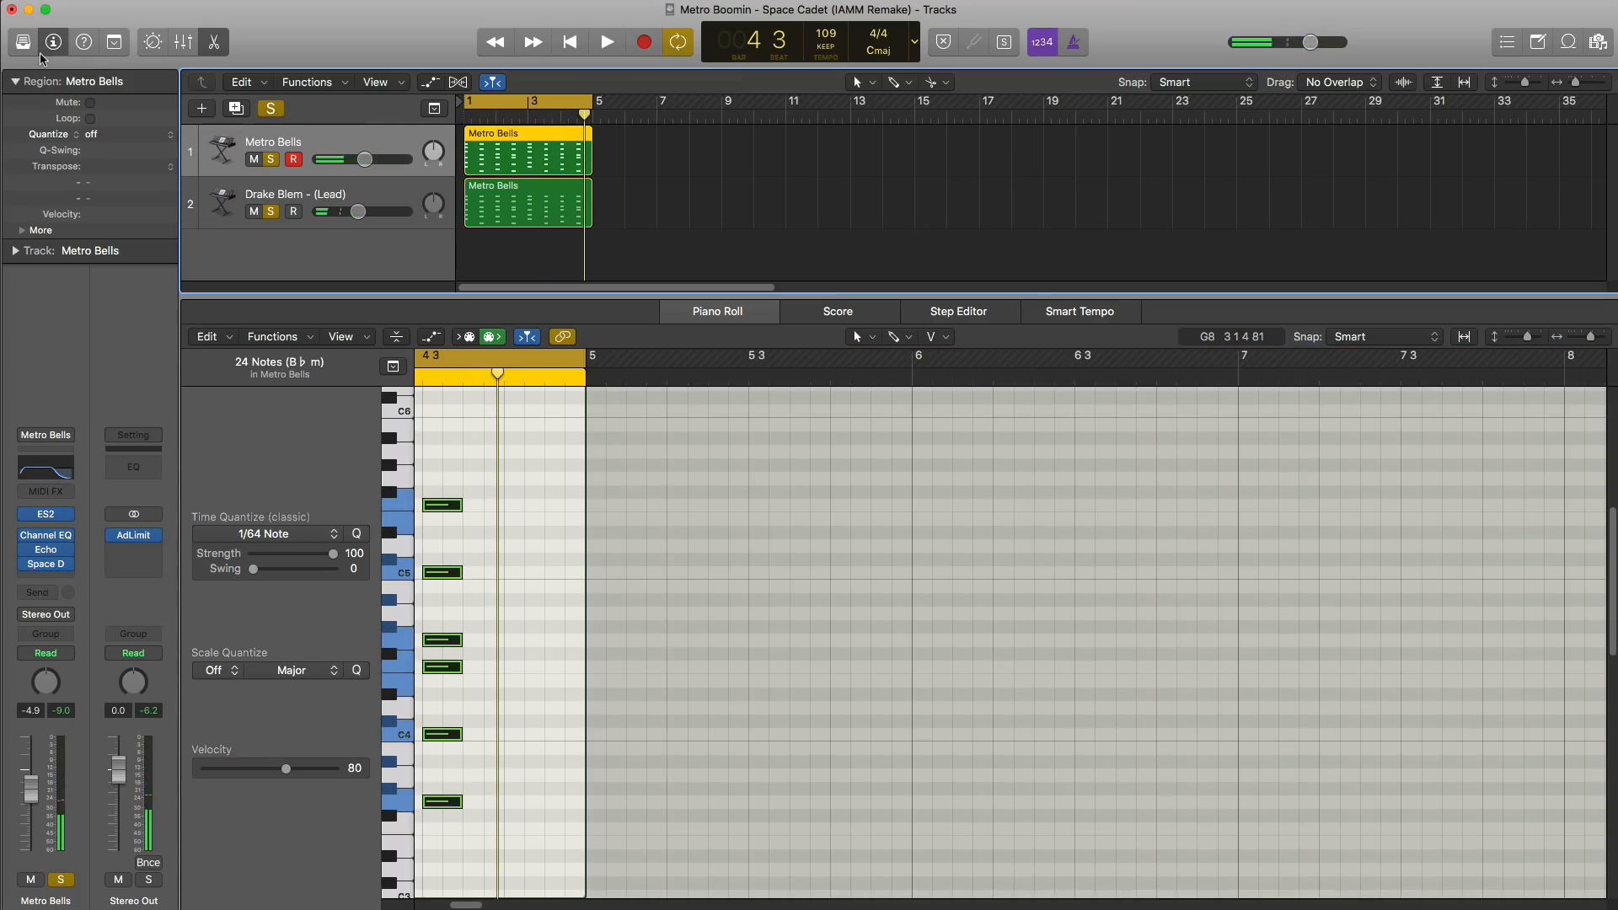
Step: Add a third software instrument track below Drake Blem - (Lead) and enlarge the tracks area
click(201, 109)
key(Return)
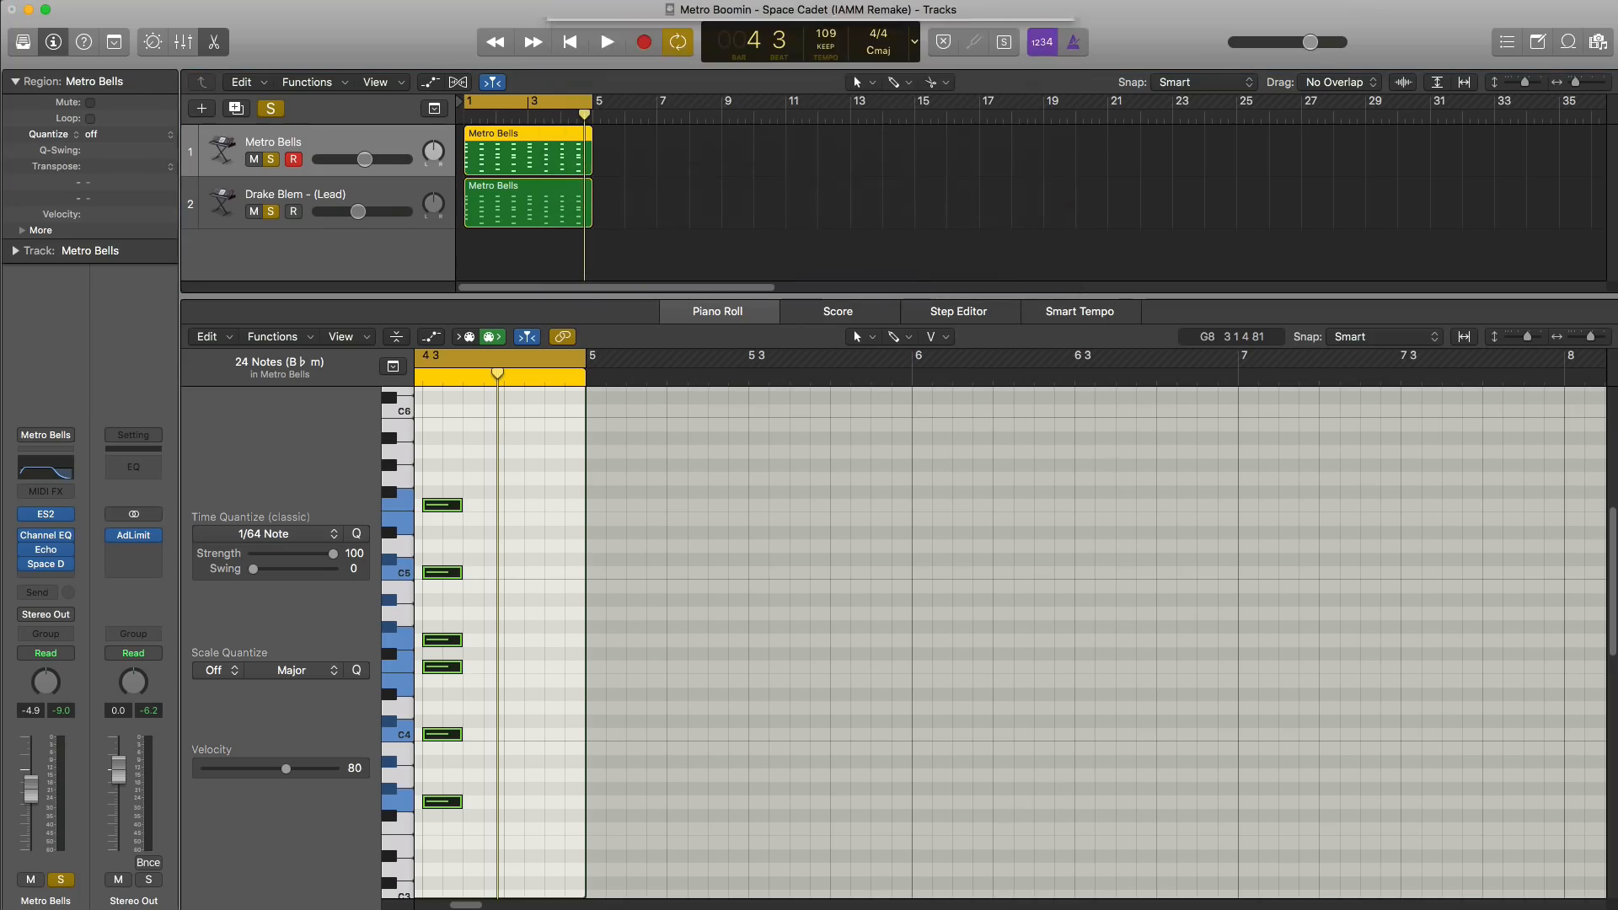
scroll(305, 191, down, 2)
drag(312, 175, 329, 259)
drag(483, 298, 484, 476)
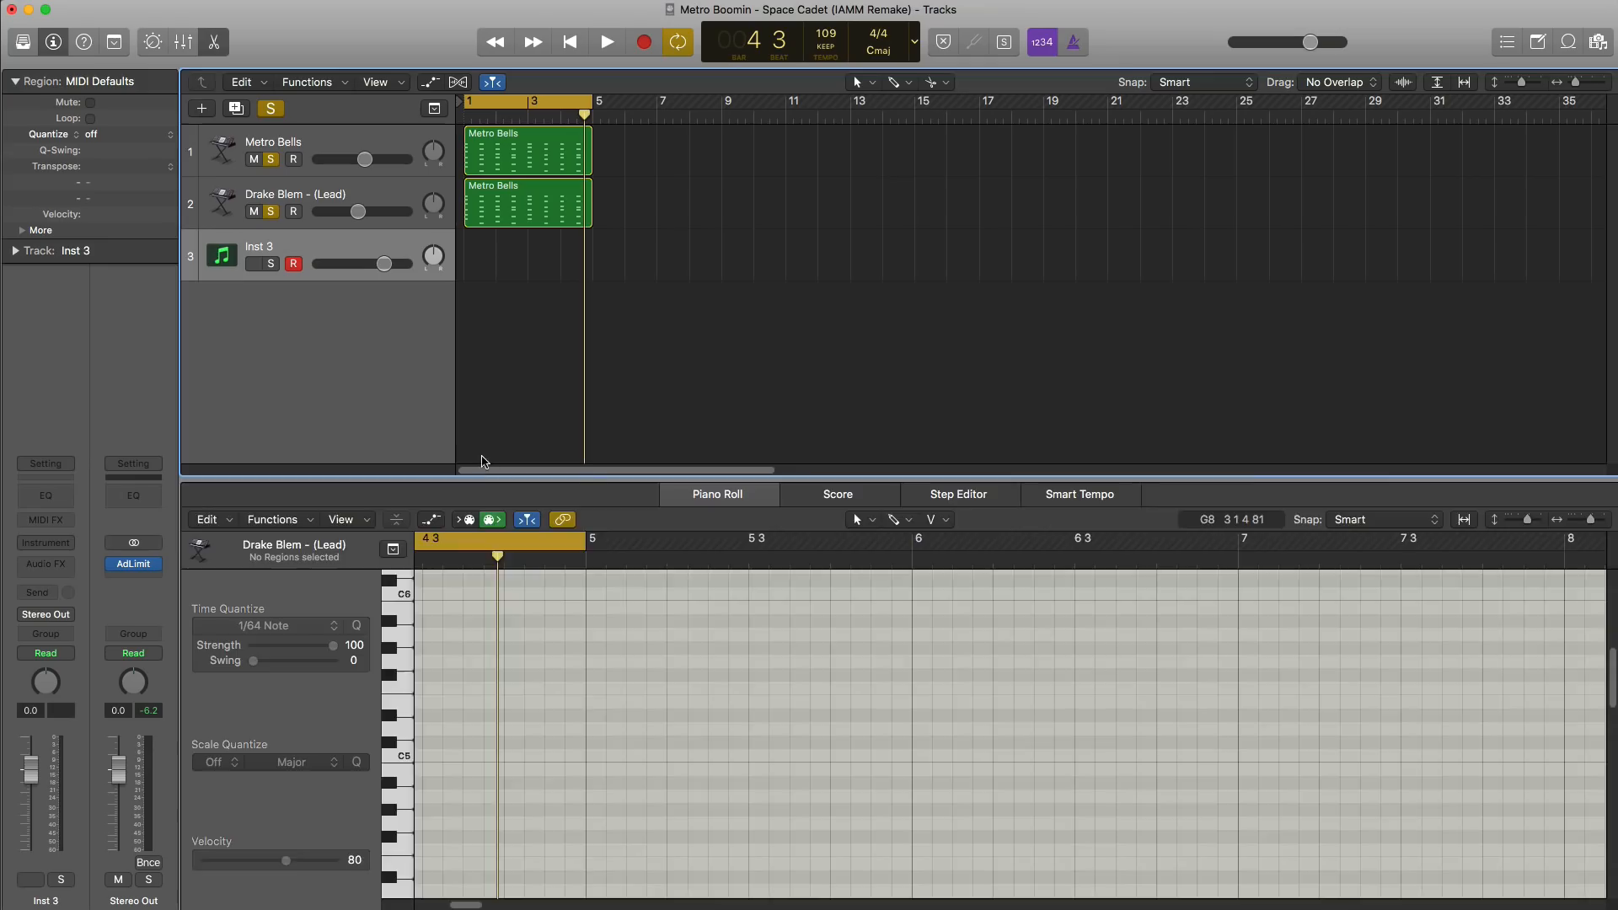
Step: Copy the lead track's Metro Bells region onto the Inst 3 track, close the editor and solo only Inst 3
key(e)
drag(506, 220, 498, 259)
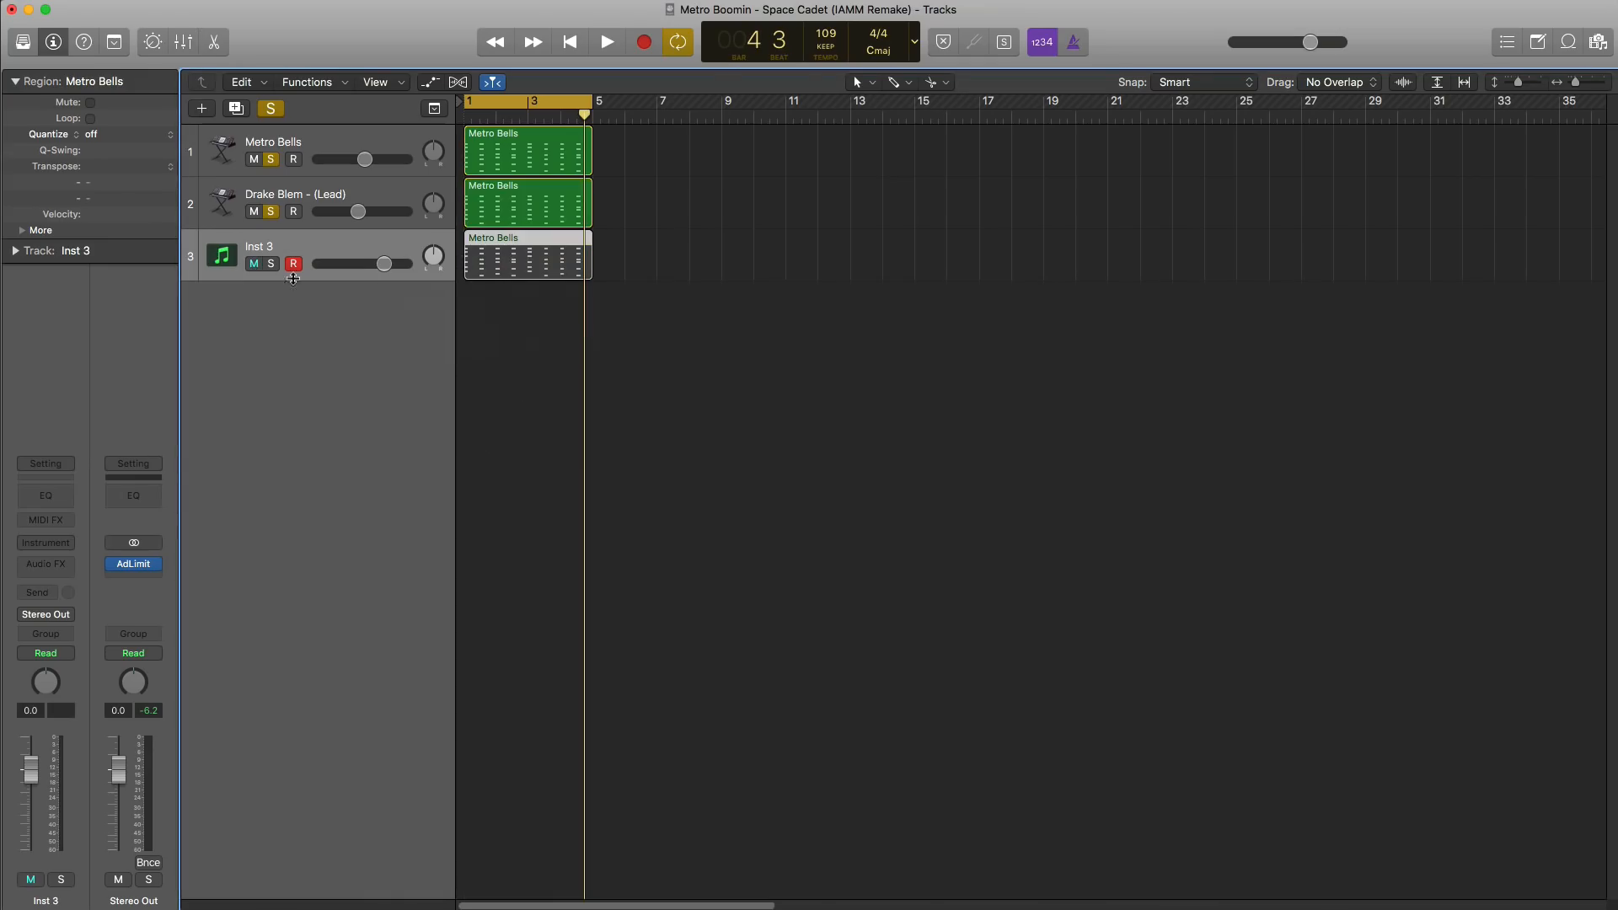
alt+click(270, 264)
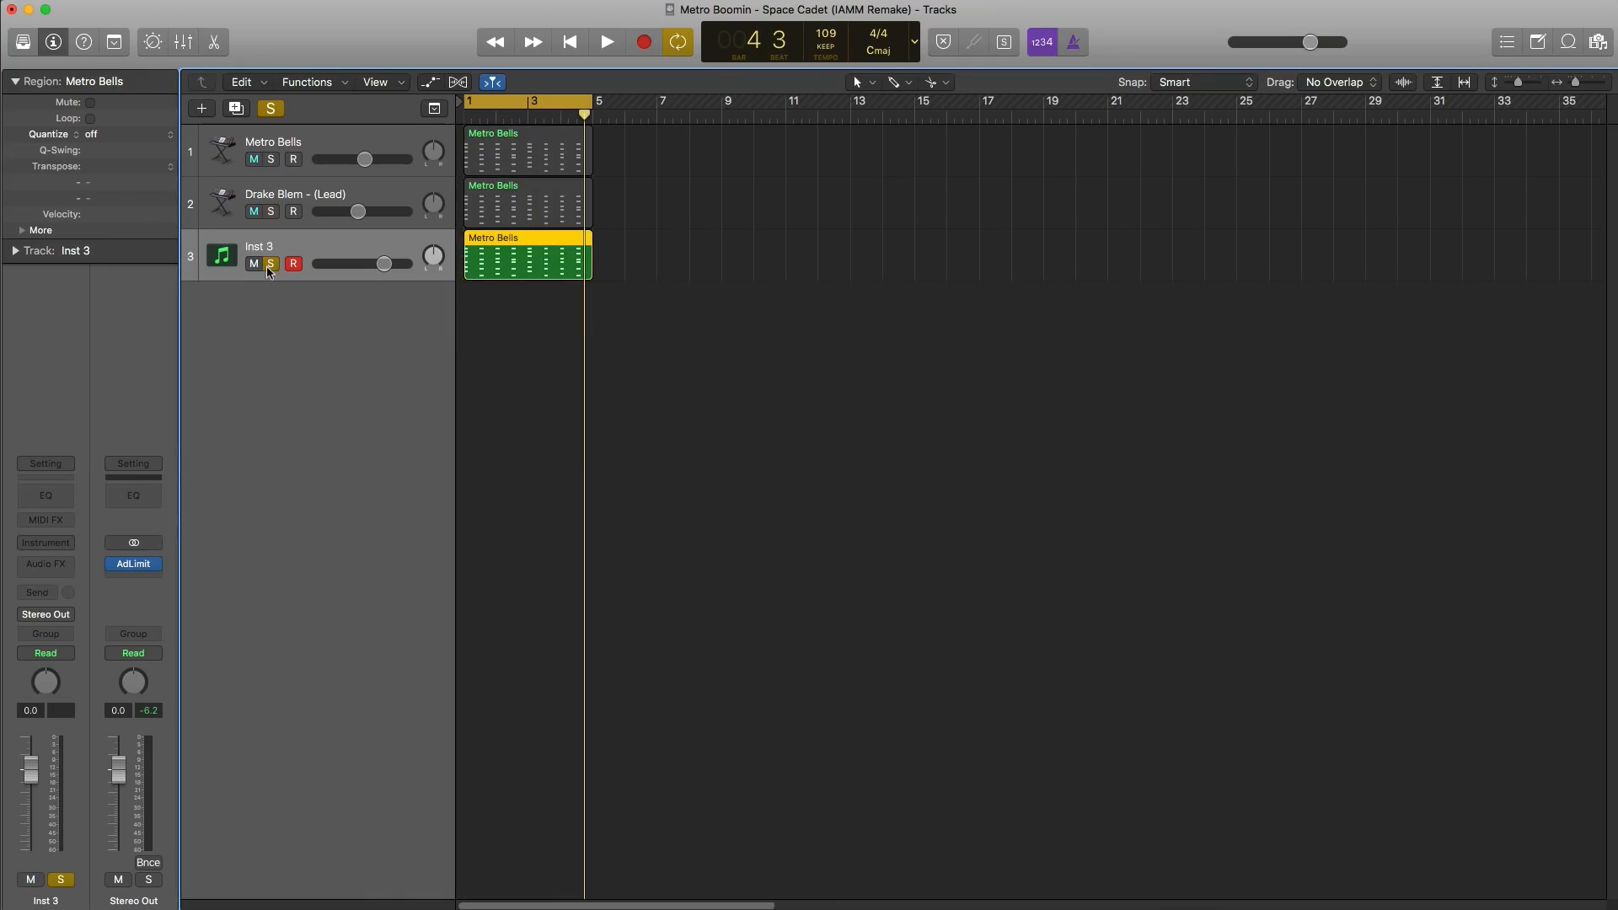
Step: Load the channel strip setting famous dex - japan - electric piano on the third track and play the loop
click(62, 466)
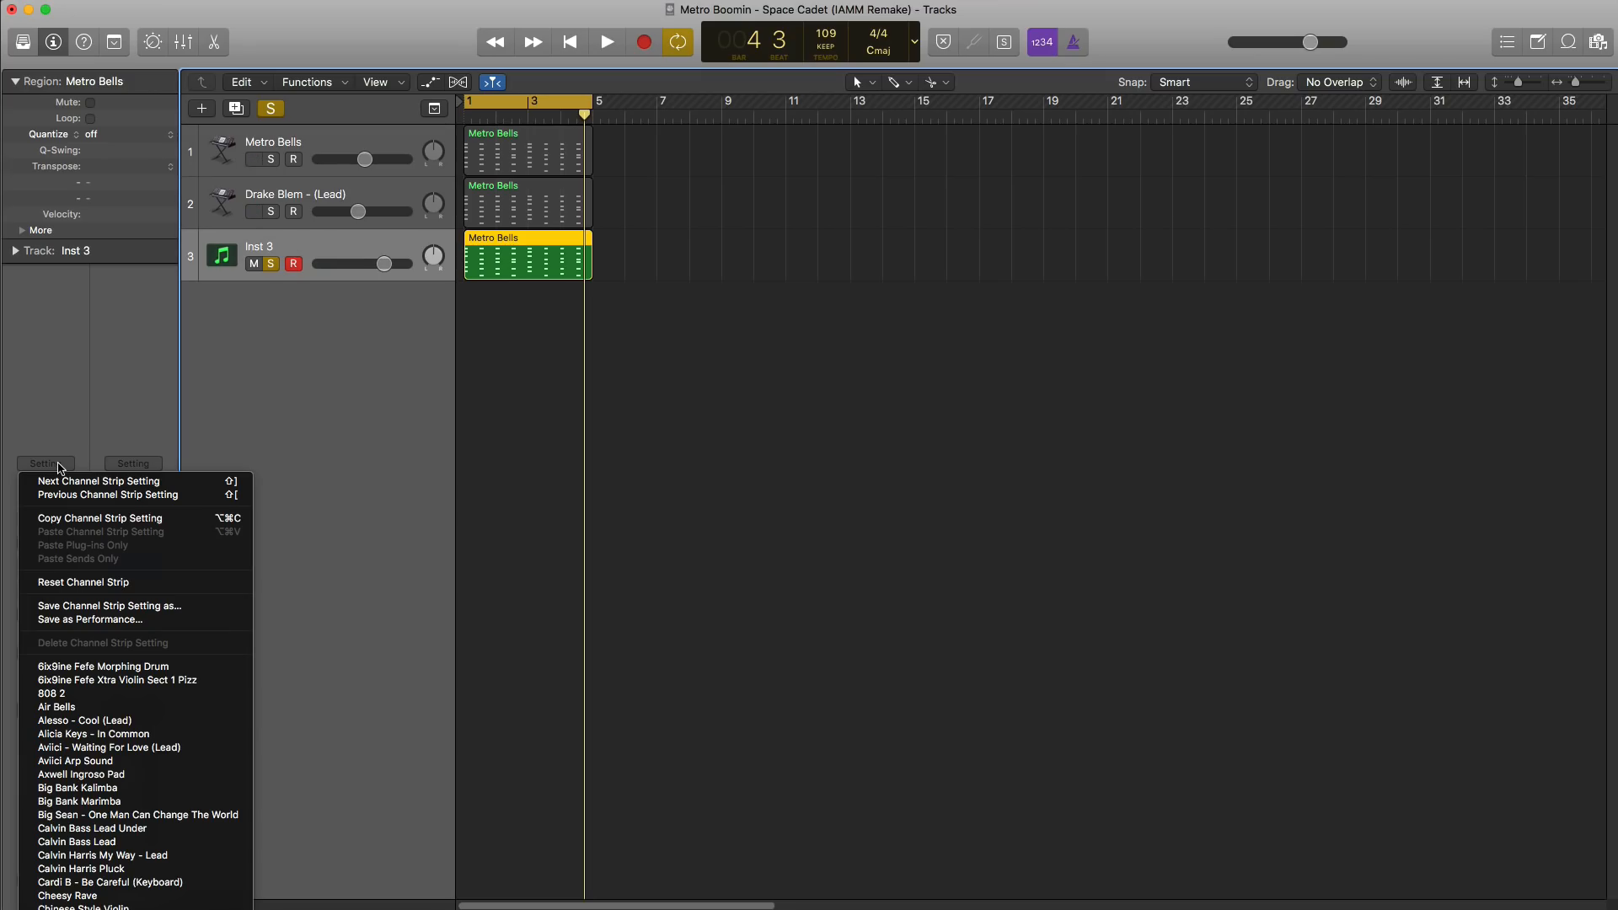
scroll(149, 792, down, 10)
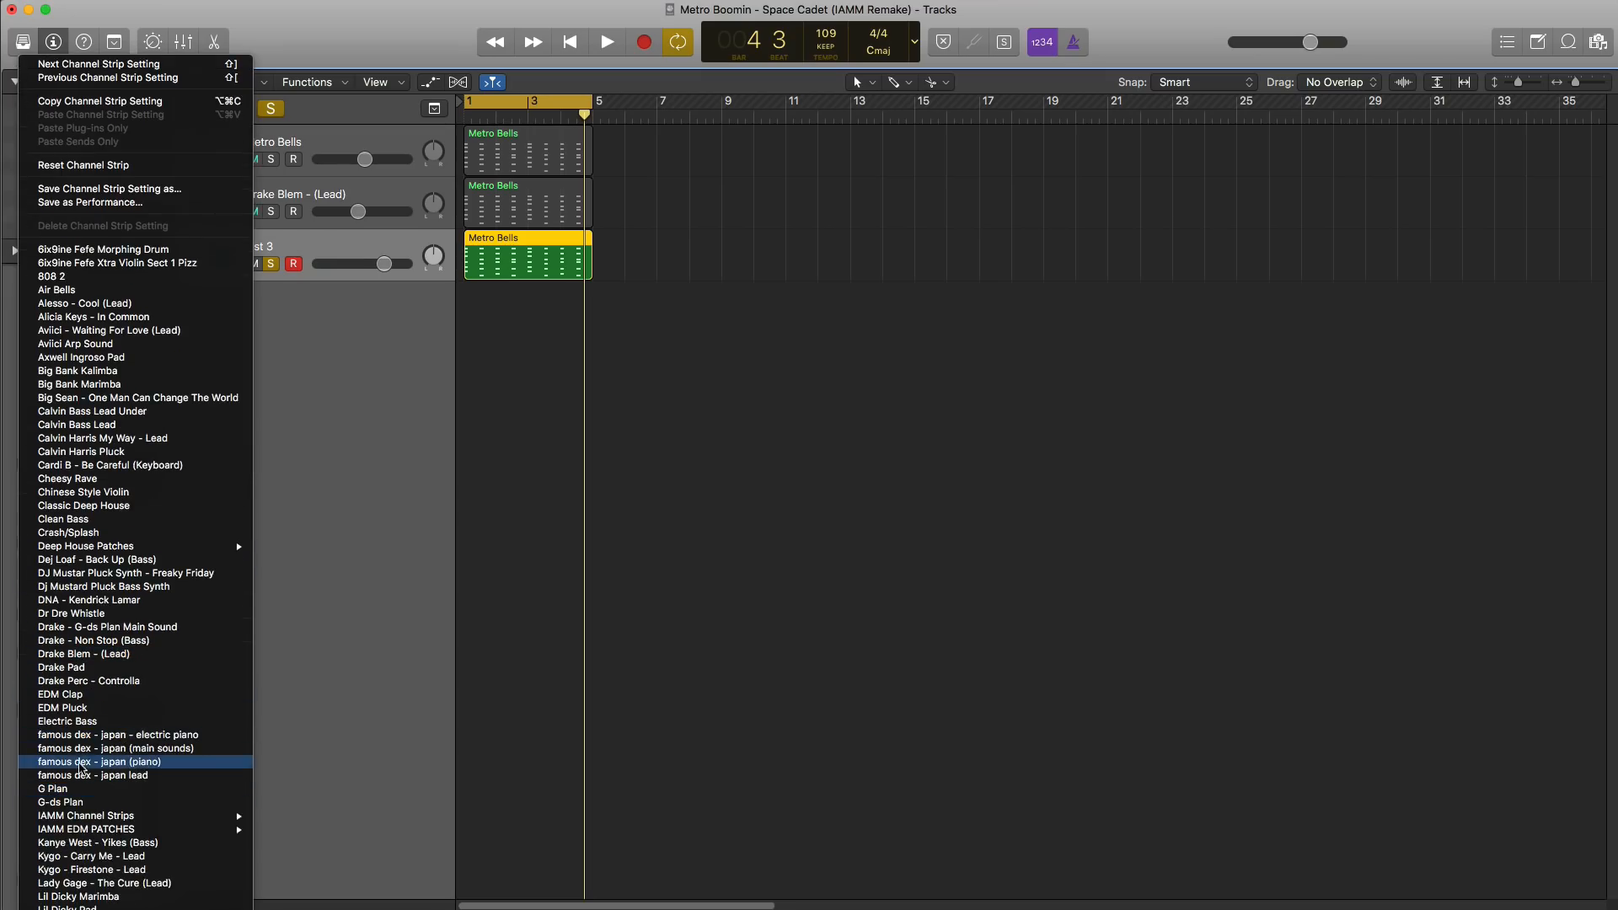
click(116, 736)
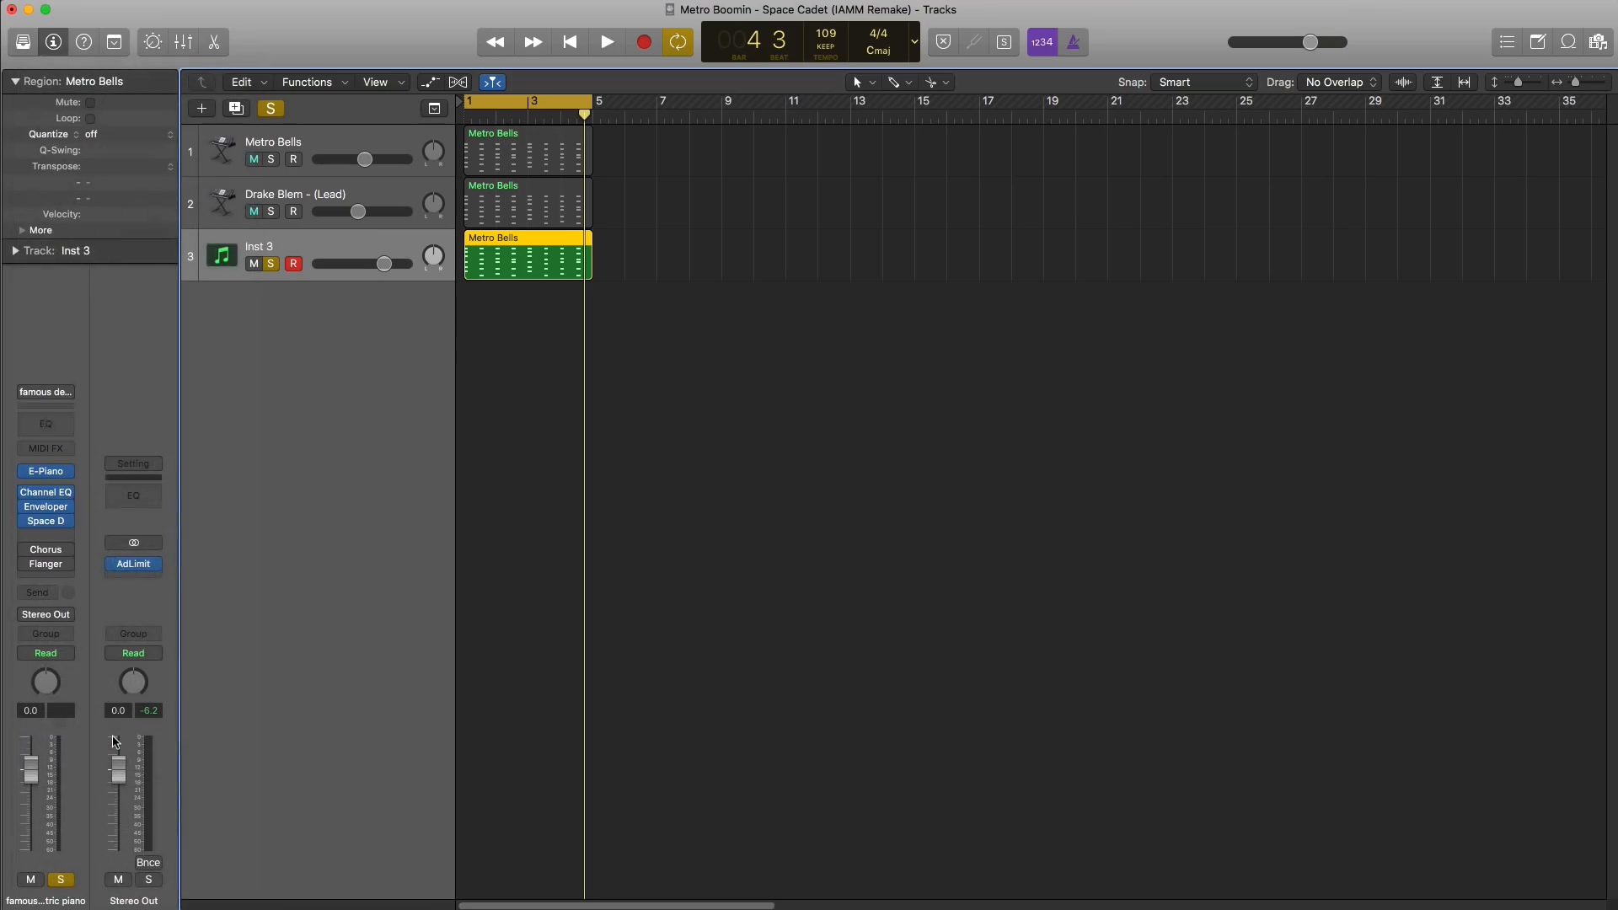
key(space)
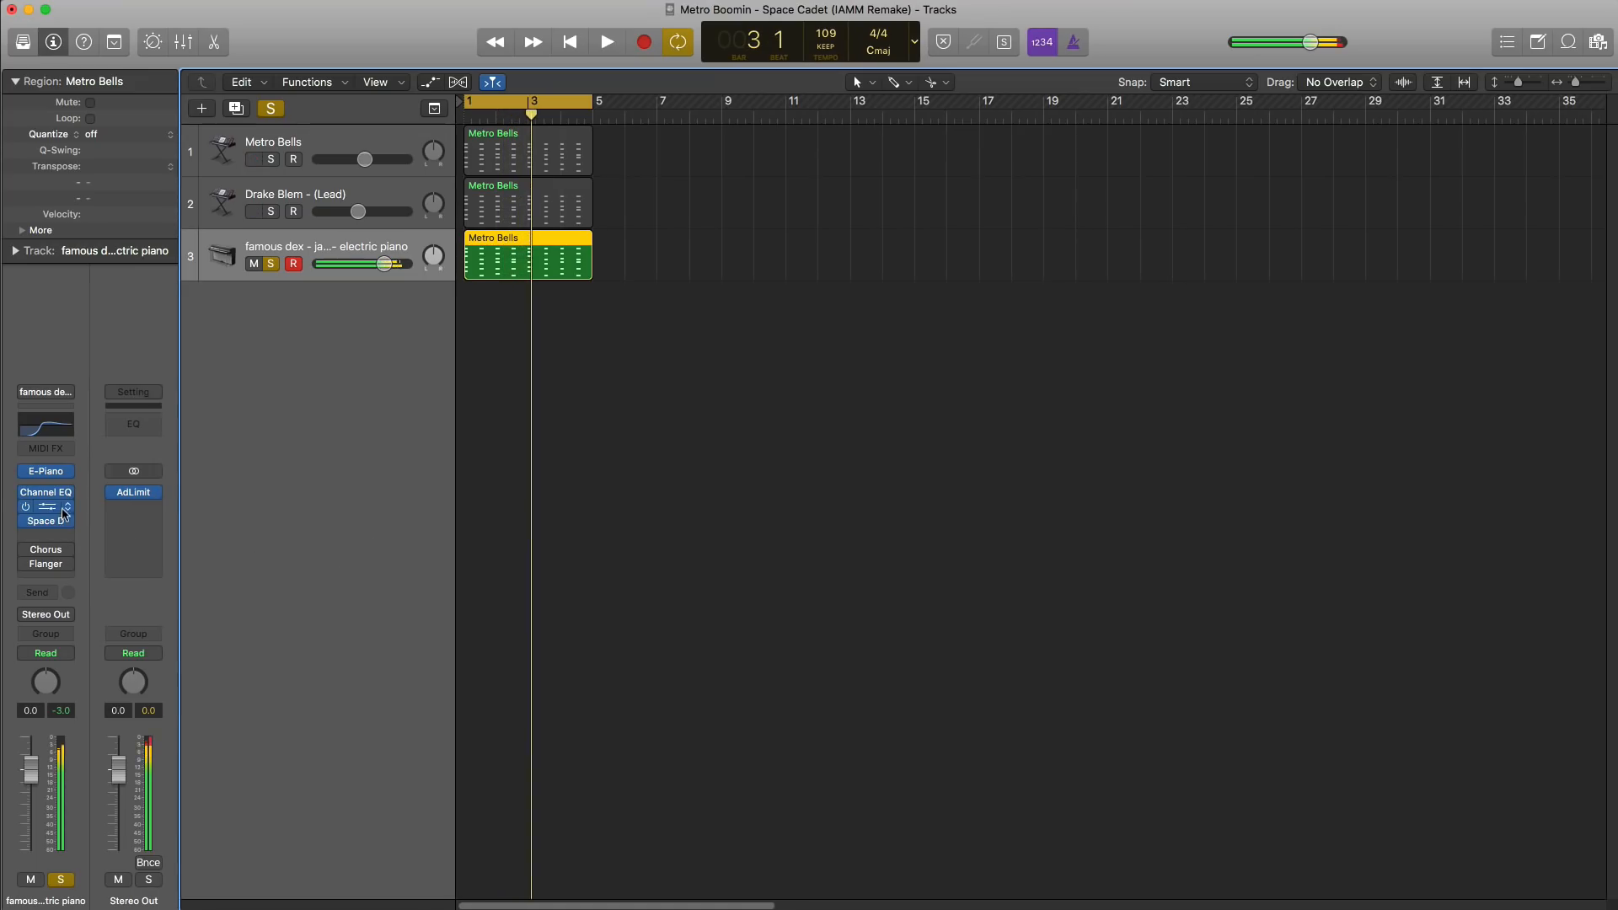
Step: In the electric piano's Channel EQ, set the high cut to 670 Hz with a Q of 0.48 and the low cut to 670 Hz
click(46, 426)
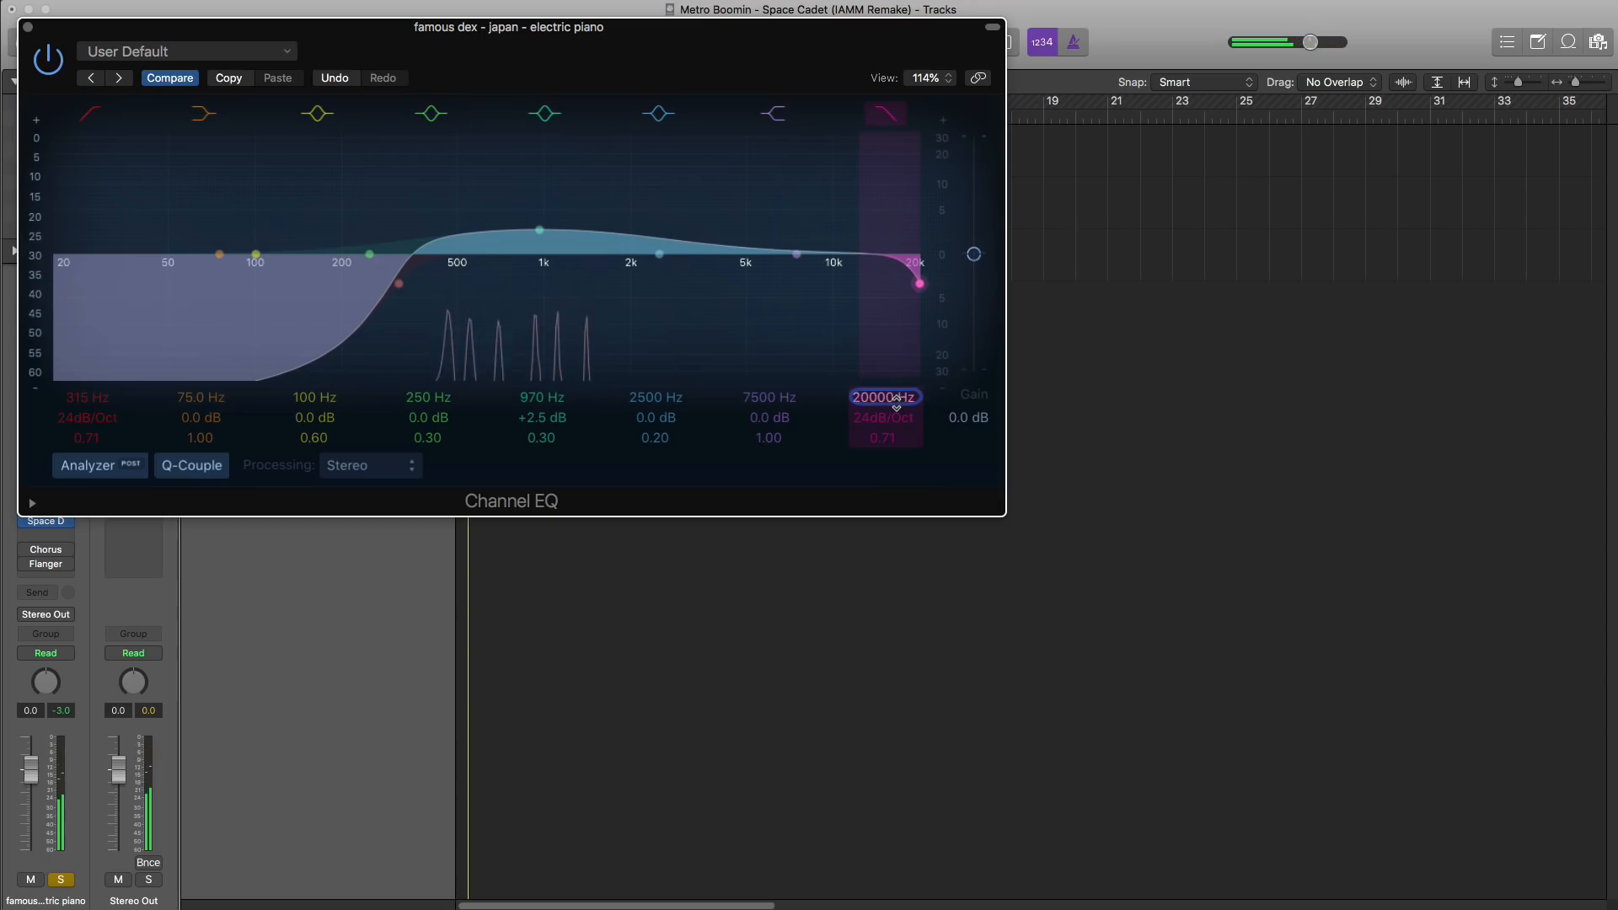
drag(896, 402, 896, 480)
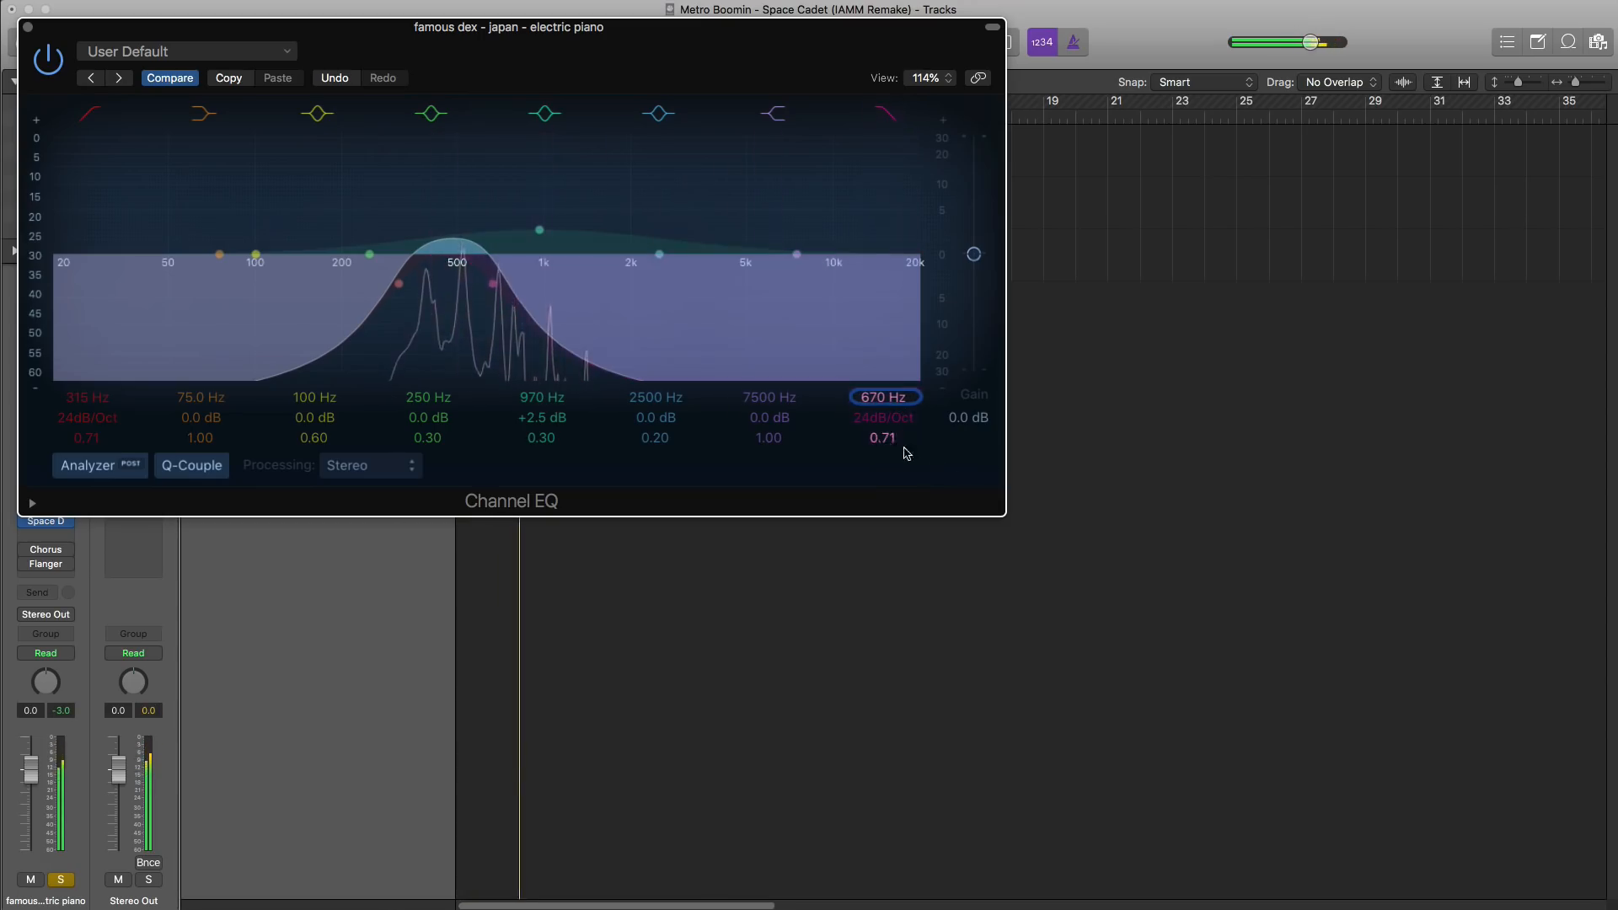
drag(903, 445, 903, 459)
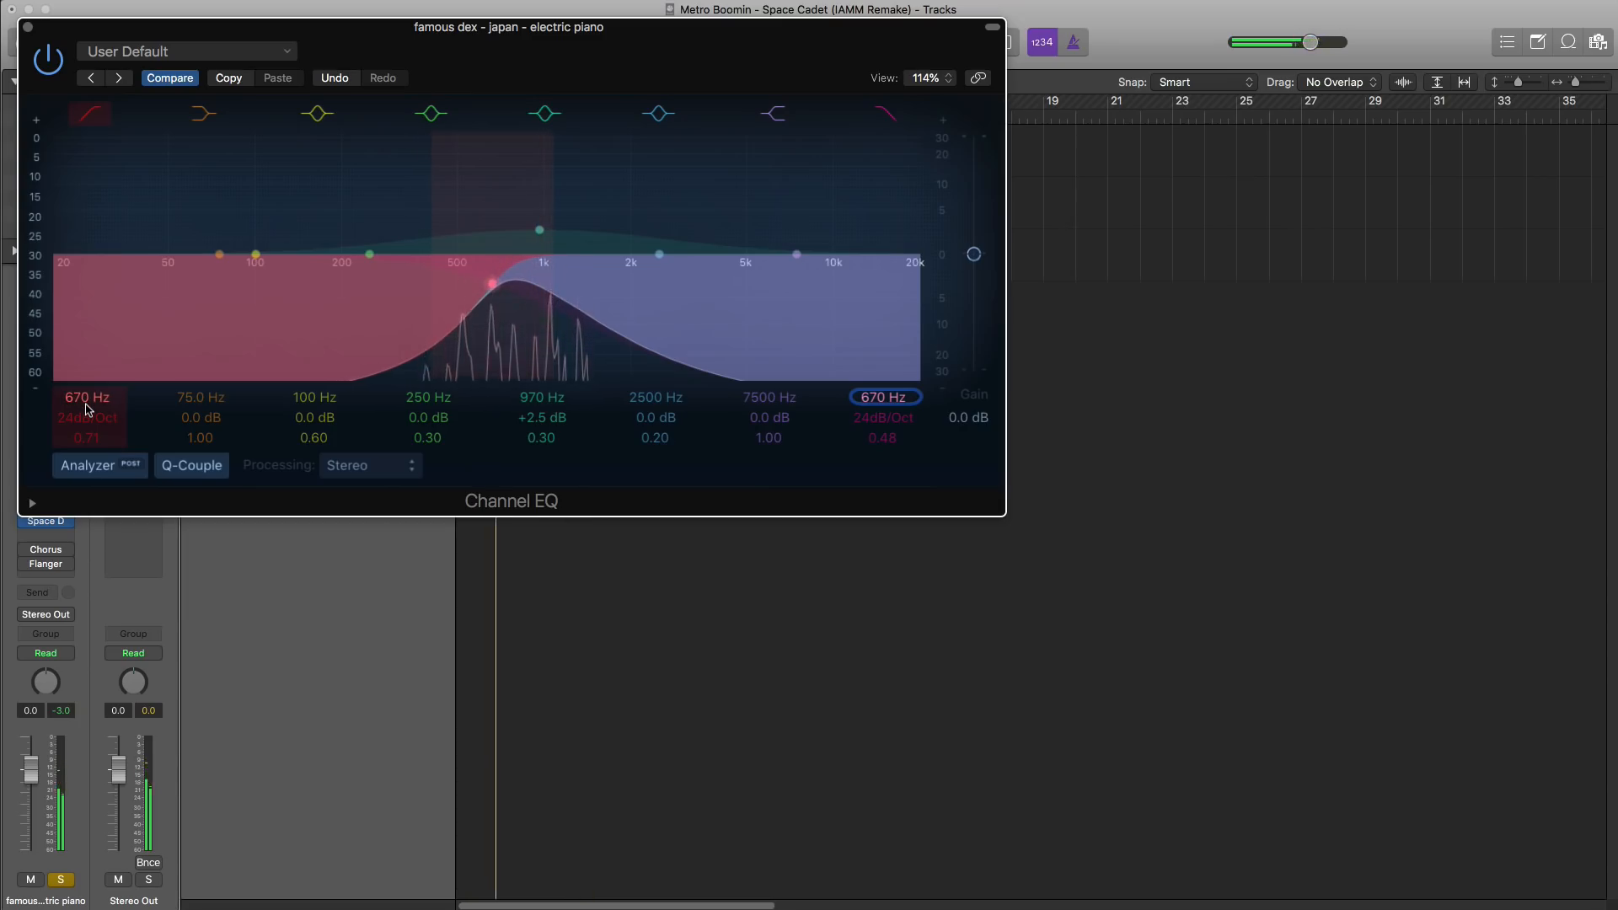
click(28, 27)
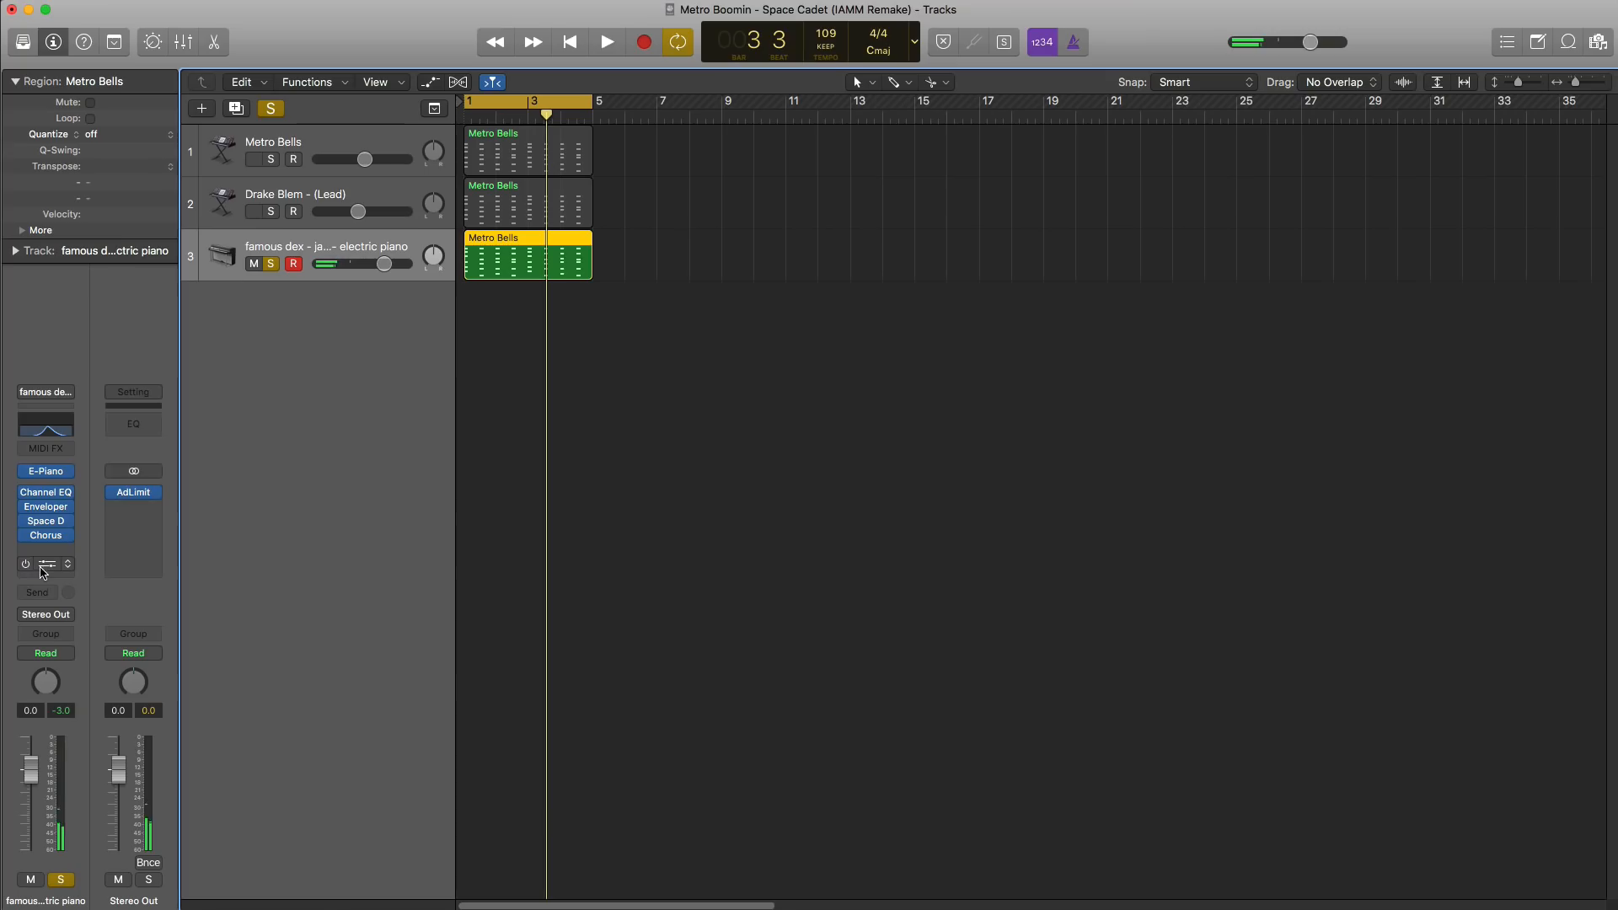
Step: Switch on the electric piano's Chorus and Flanger effects and play the loop with them
drag(49, 555, 32, 571)
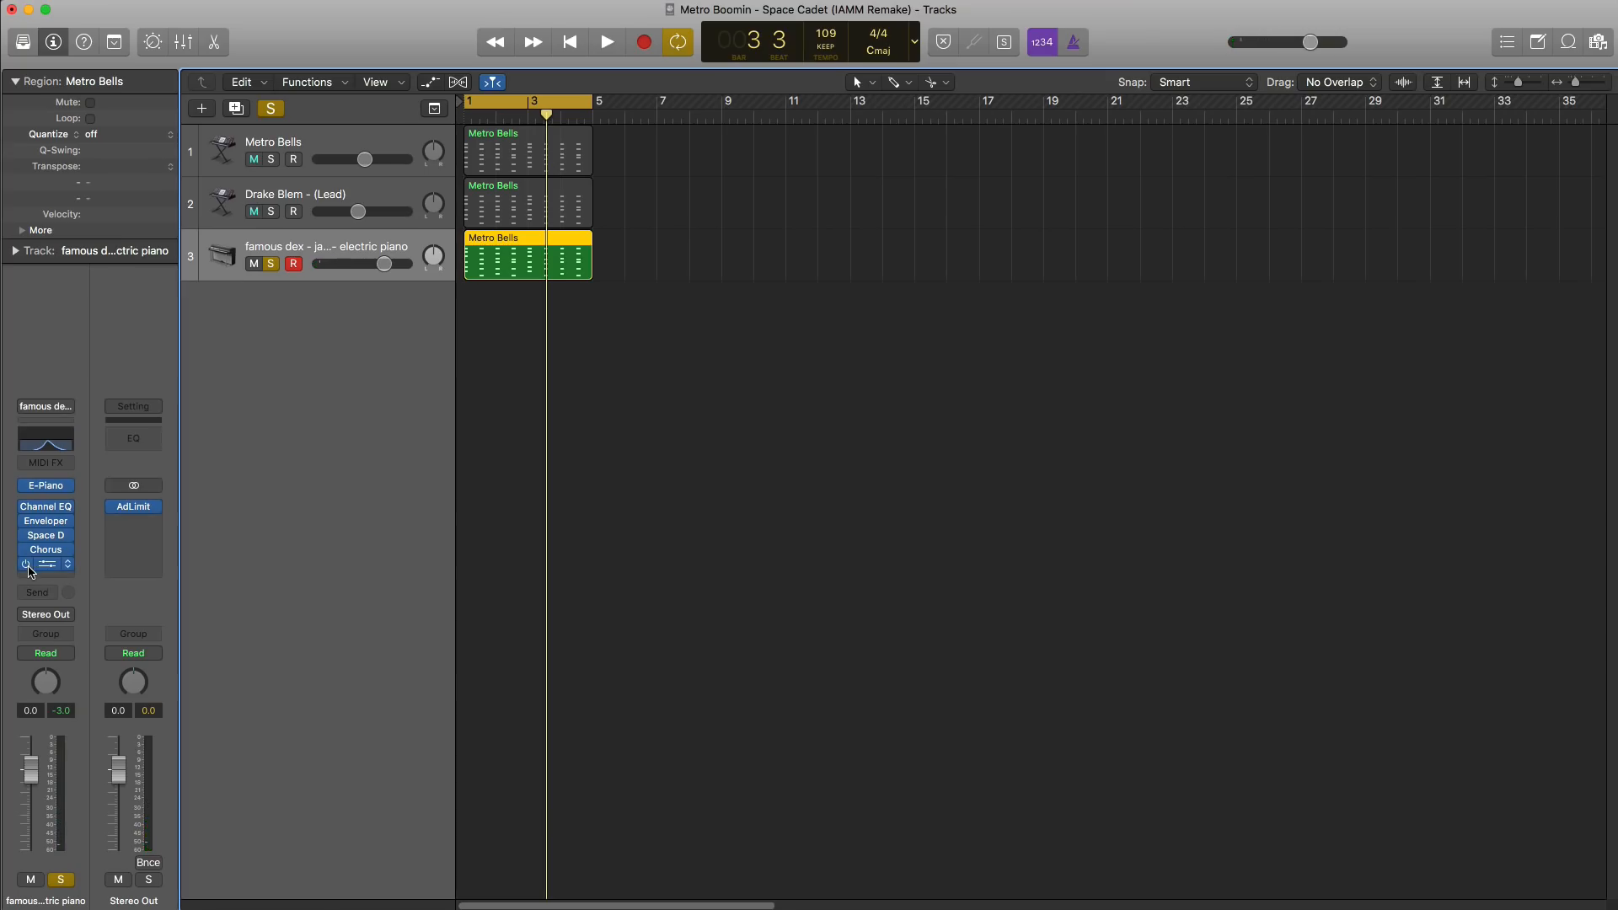
key(space)
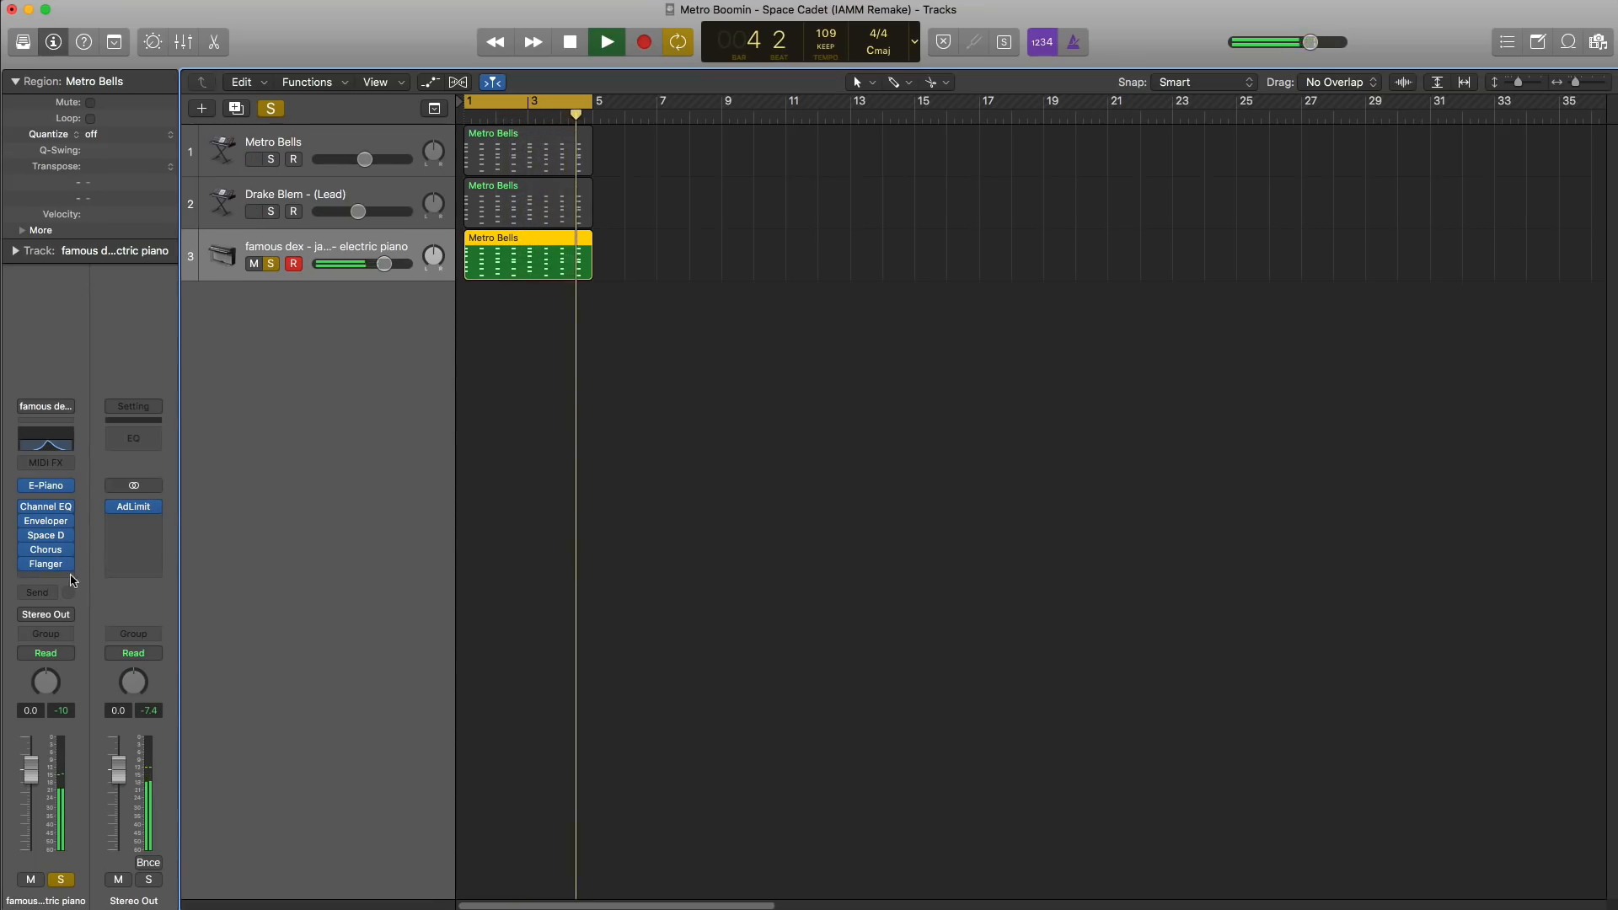
key(space)
Step: Add a stereo Echo after the electric piano's Flanger and move its window clear of the tracks
click(58, 548)
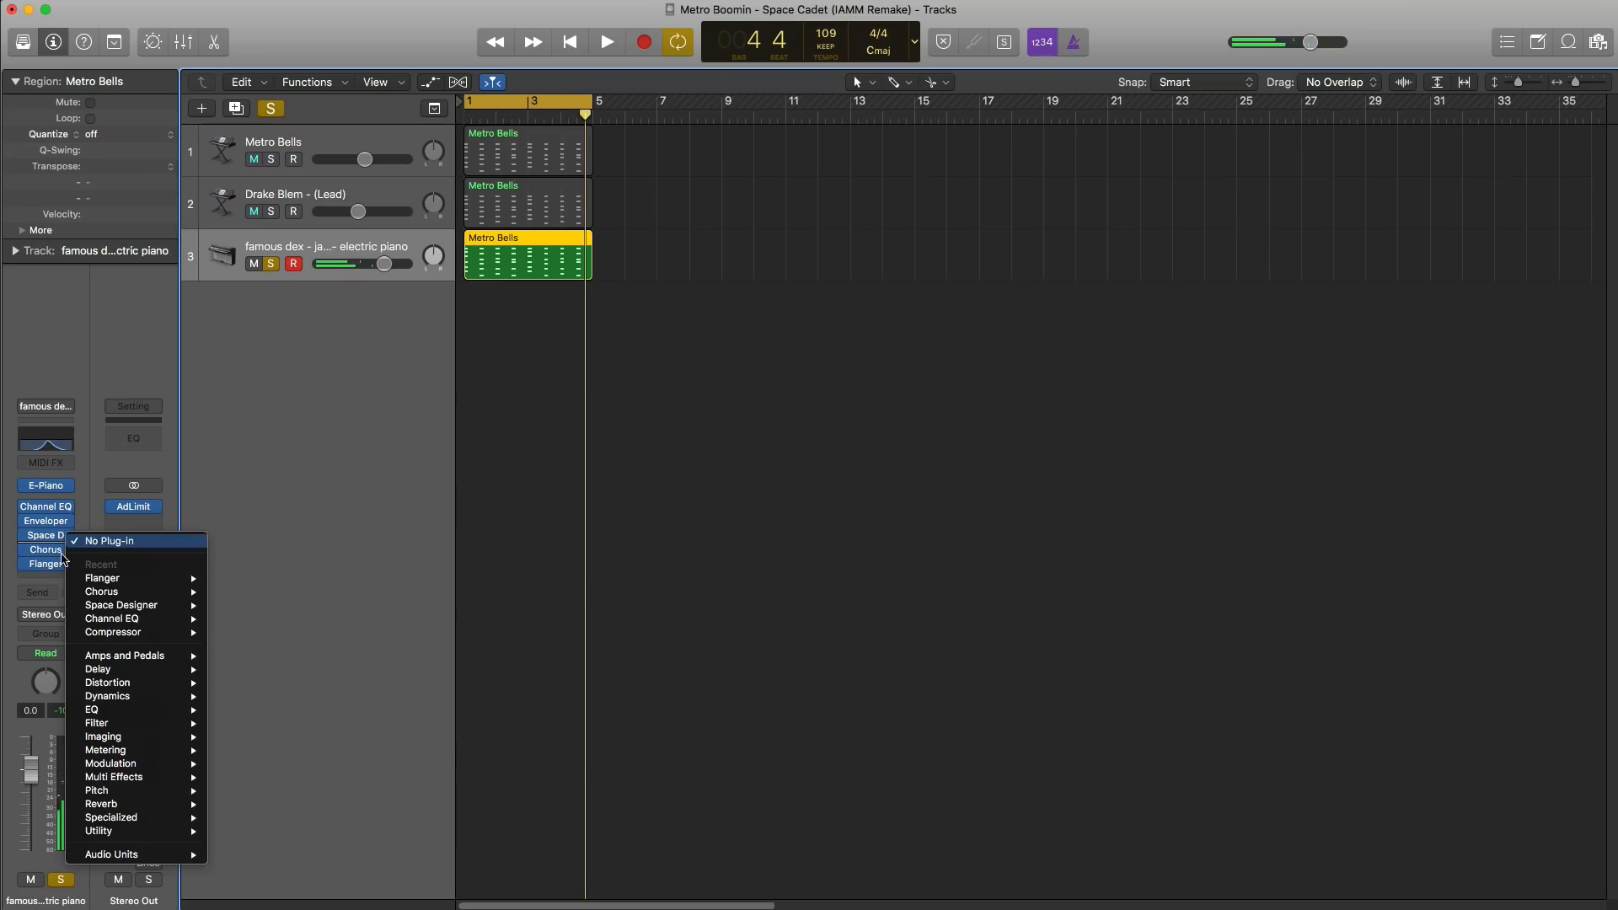
click(46, 577)
click(46, 577)
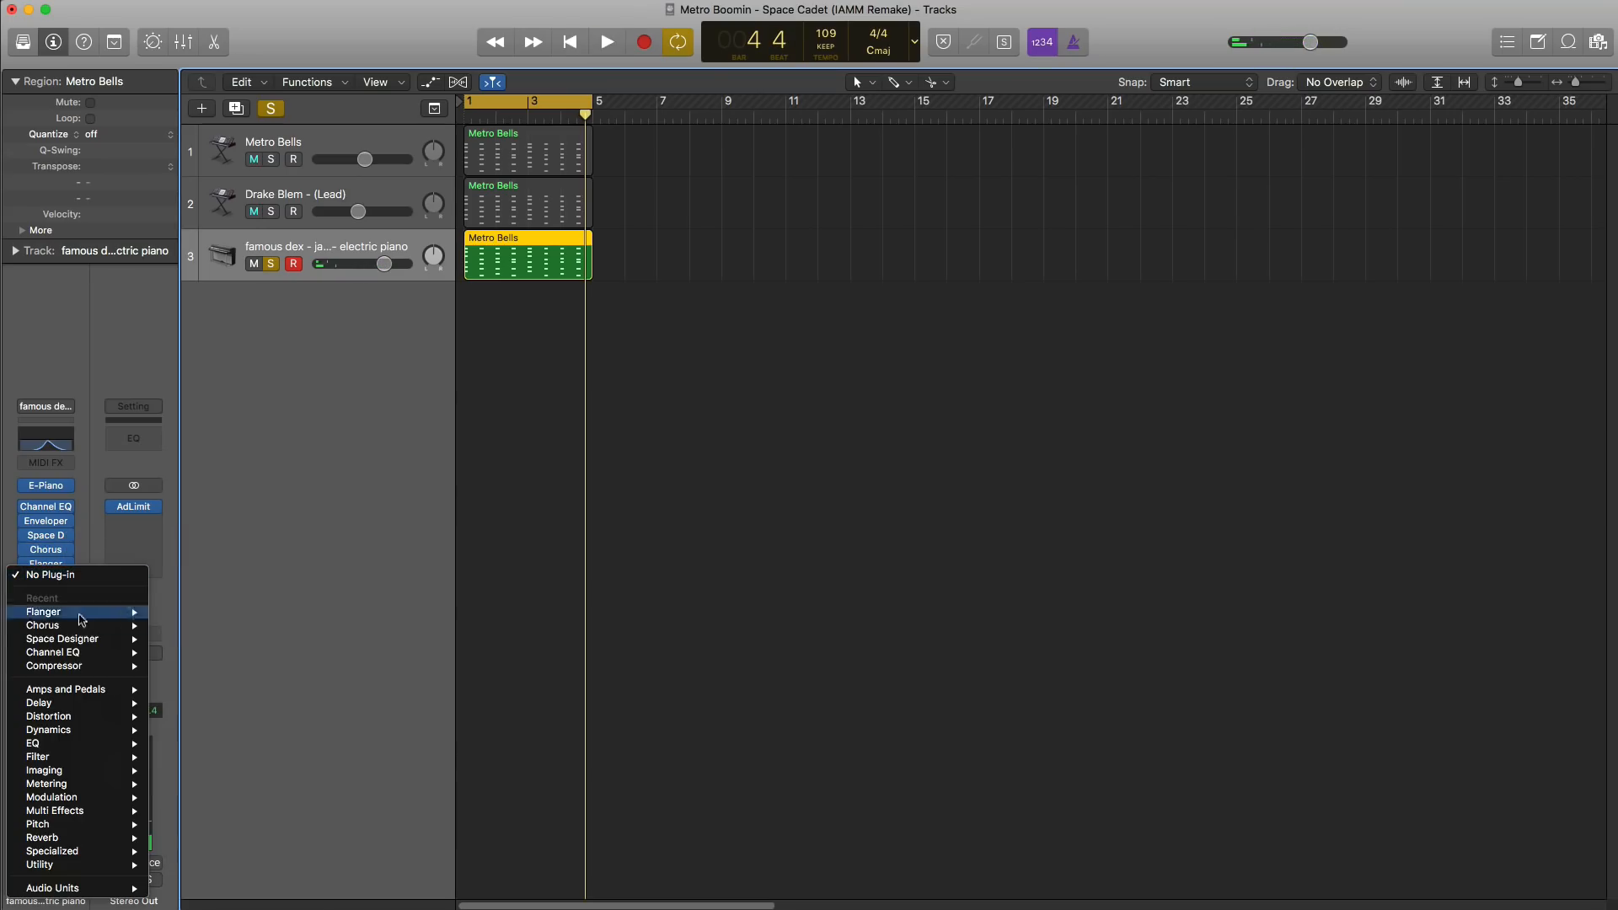
mouse_move(84, 706)
mouse_move(233, 722)
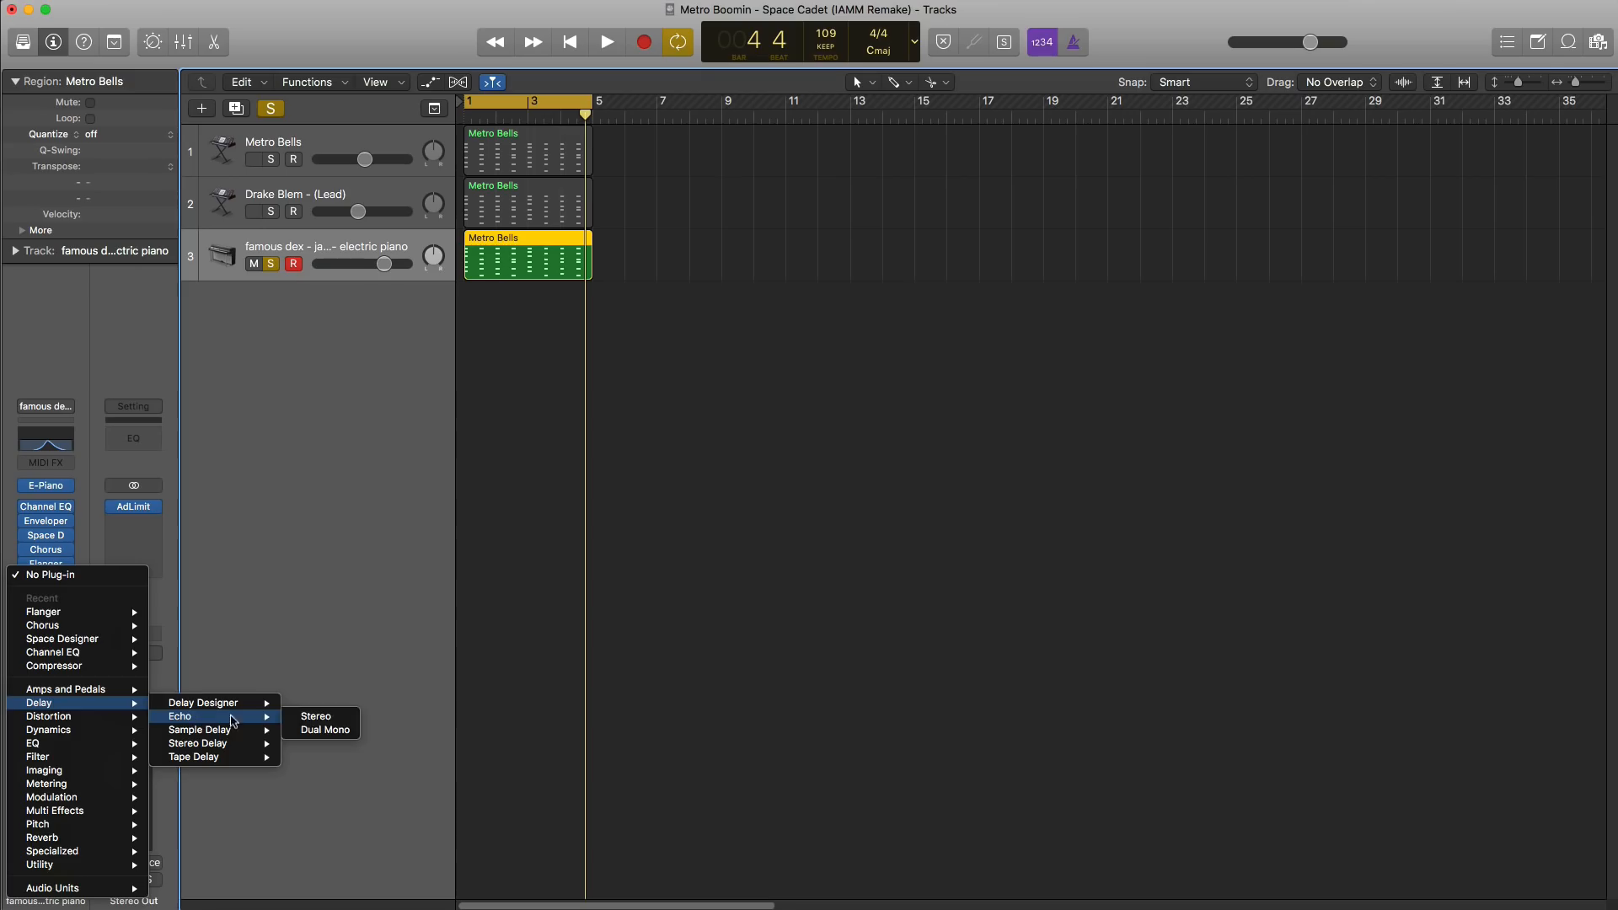
click(308, 717)
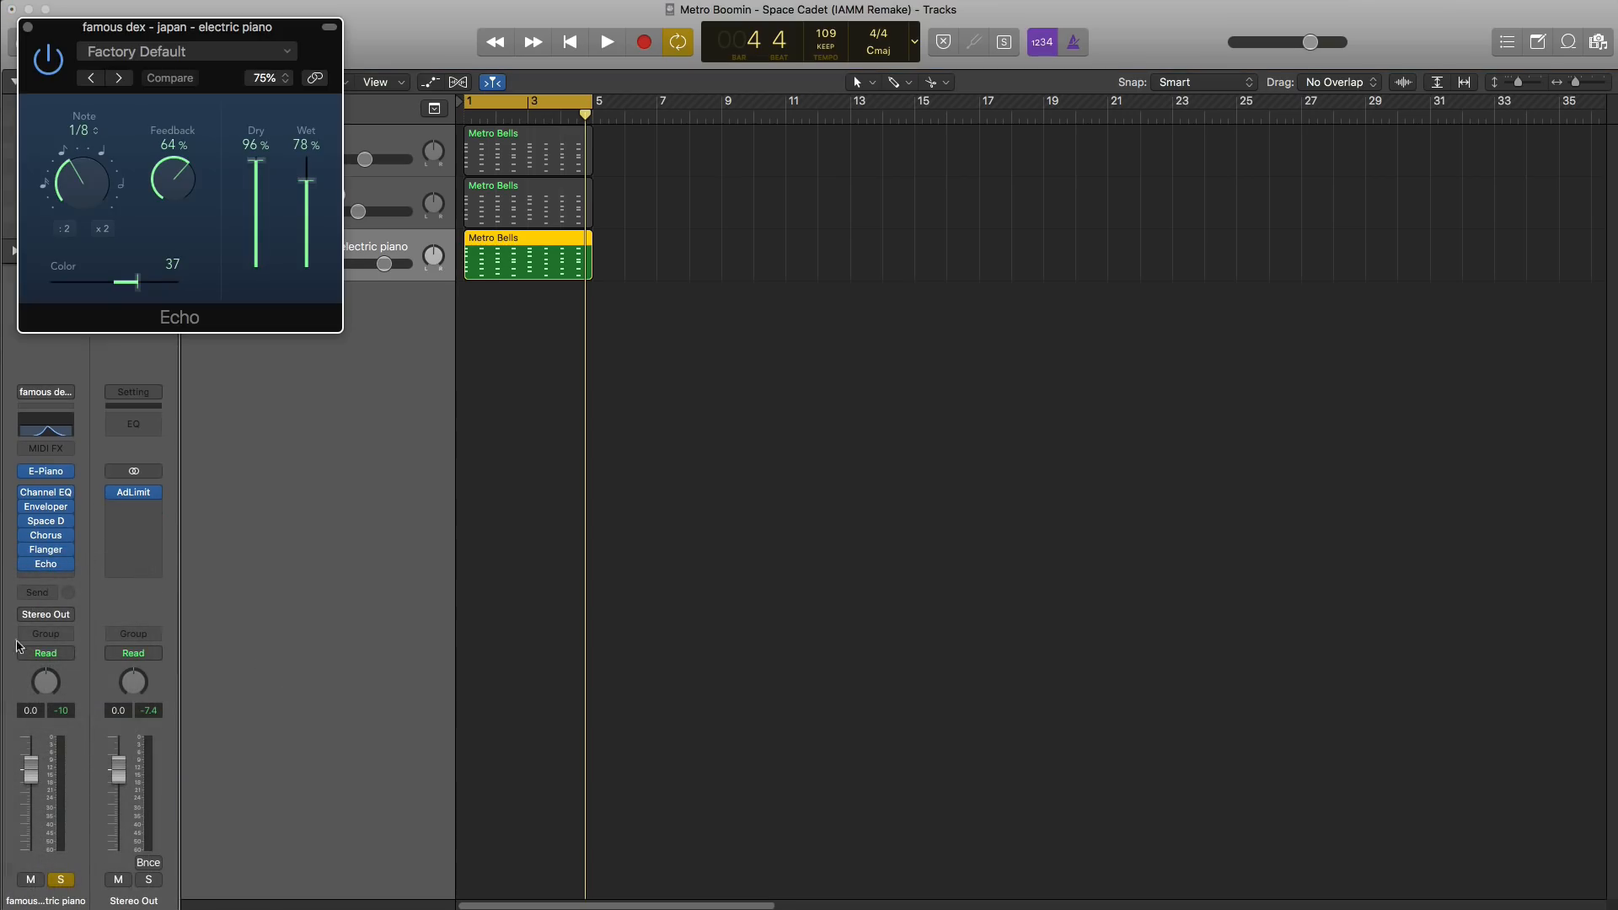
drag(205, 34, 709, 420)
Step: Set the electric piano's Echo to 100% dry and 10% wet and change its note value while playing the loop
key(space)
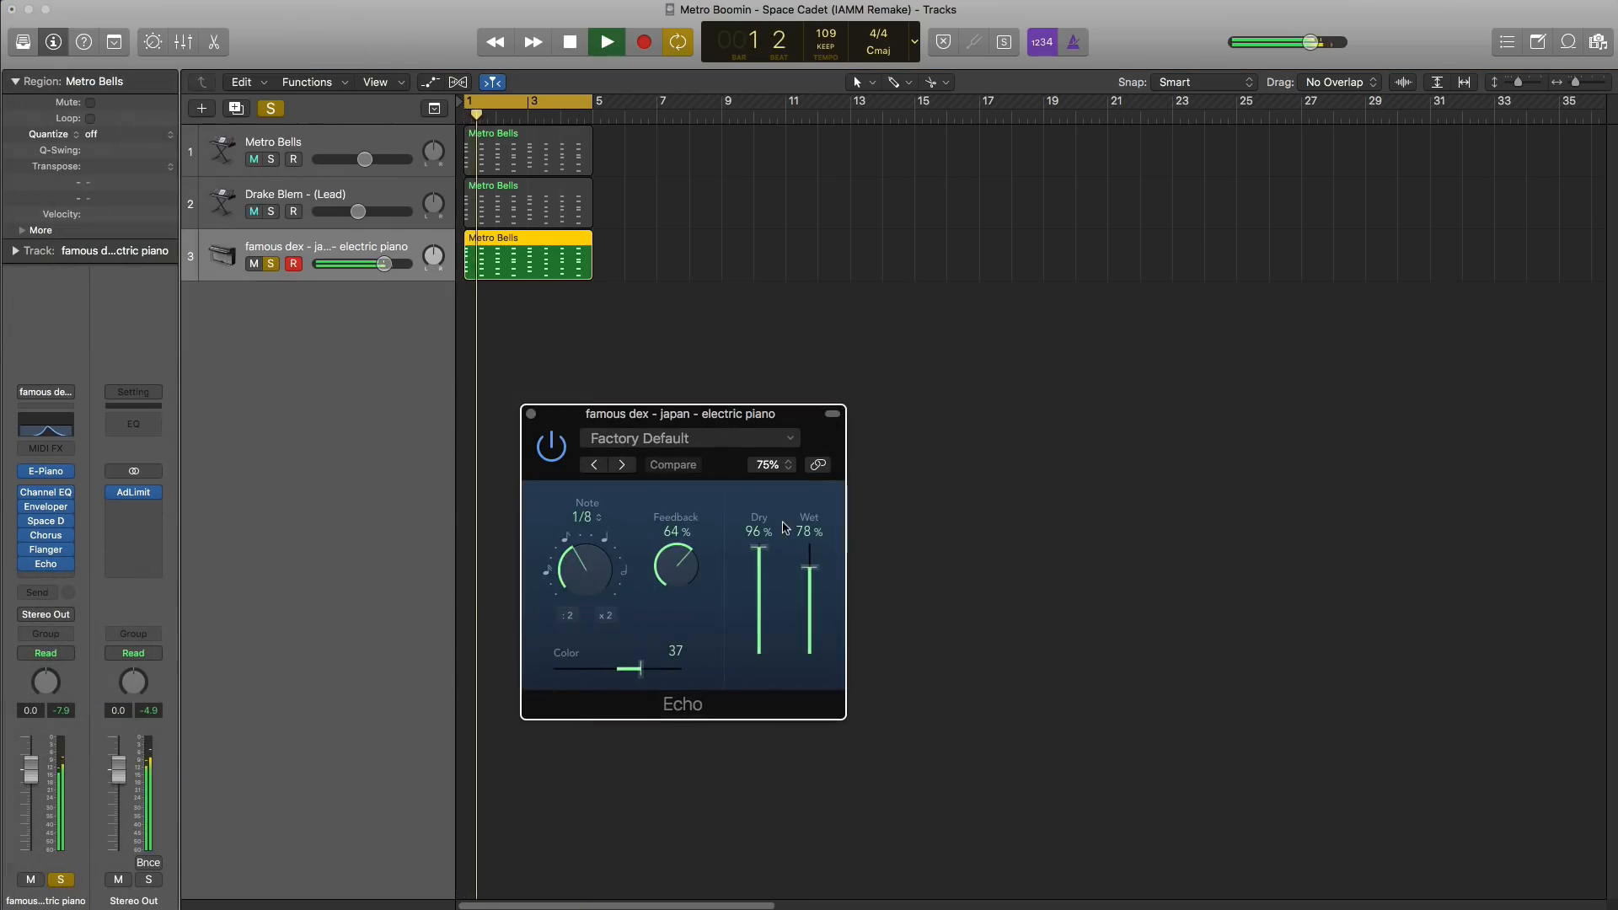
key(space)
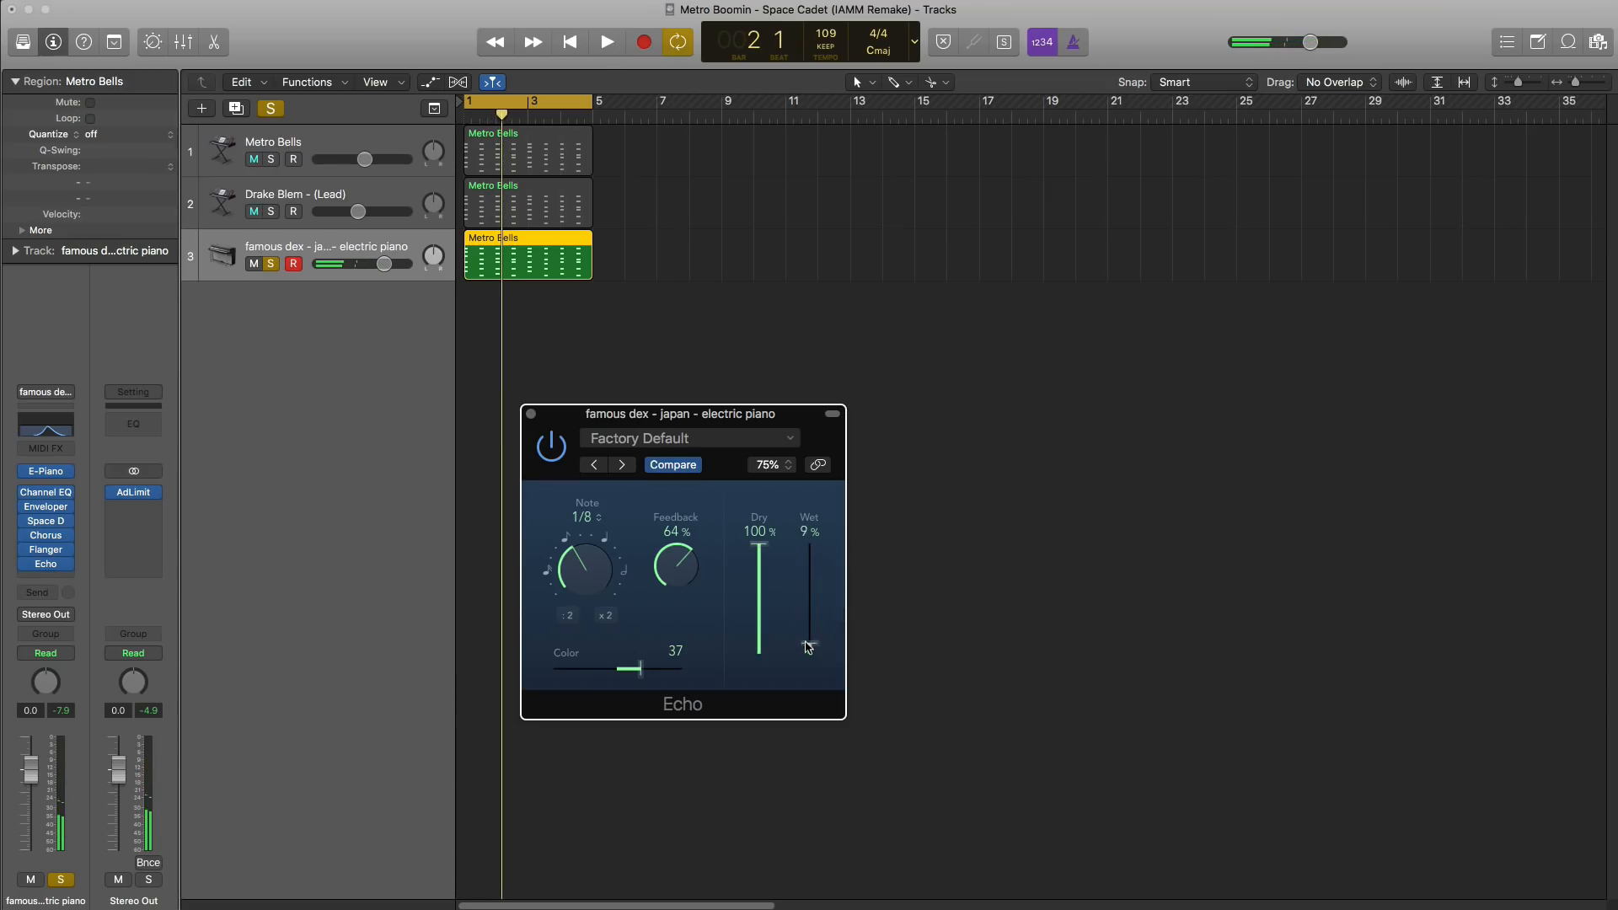
key(space)
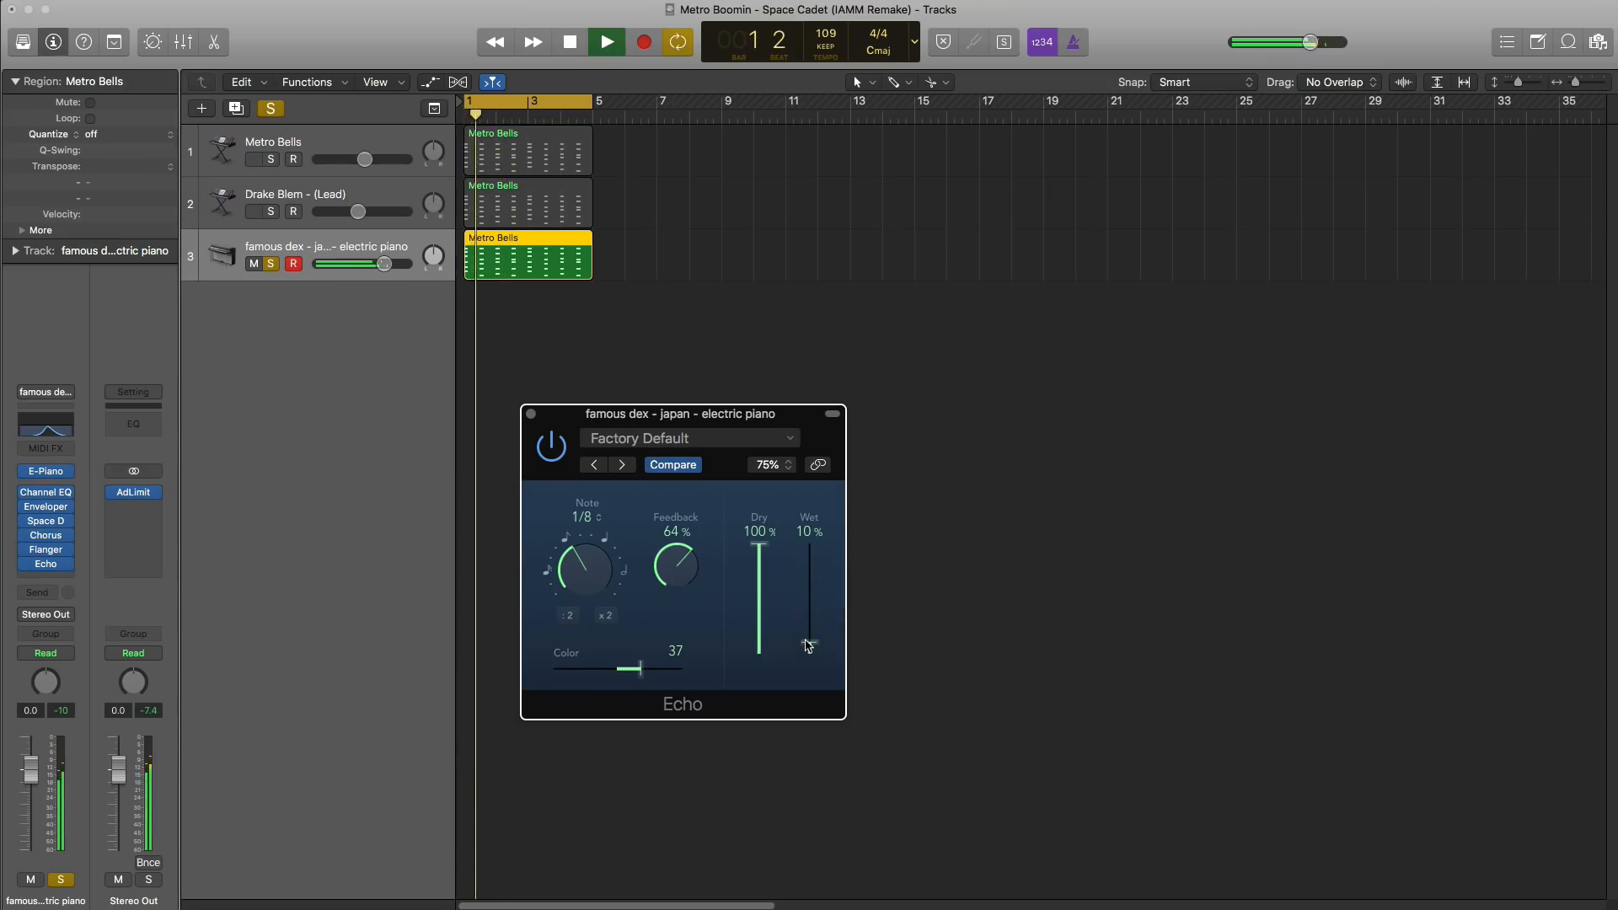
key(space)
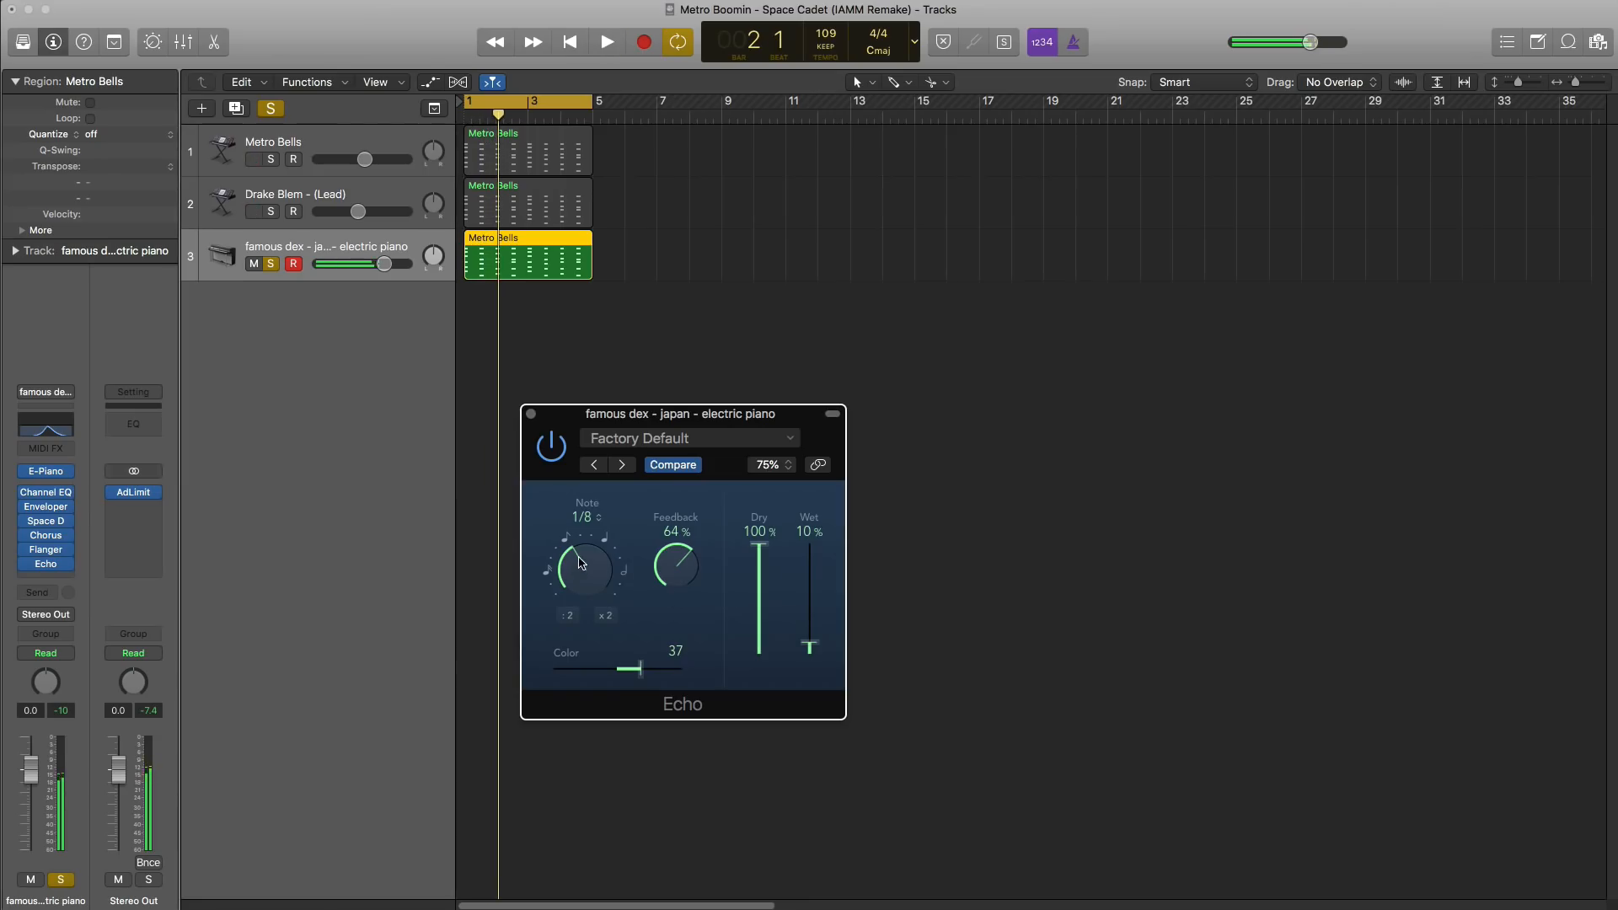
key(space)
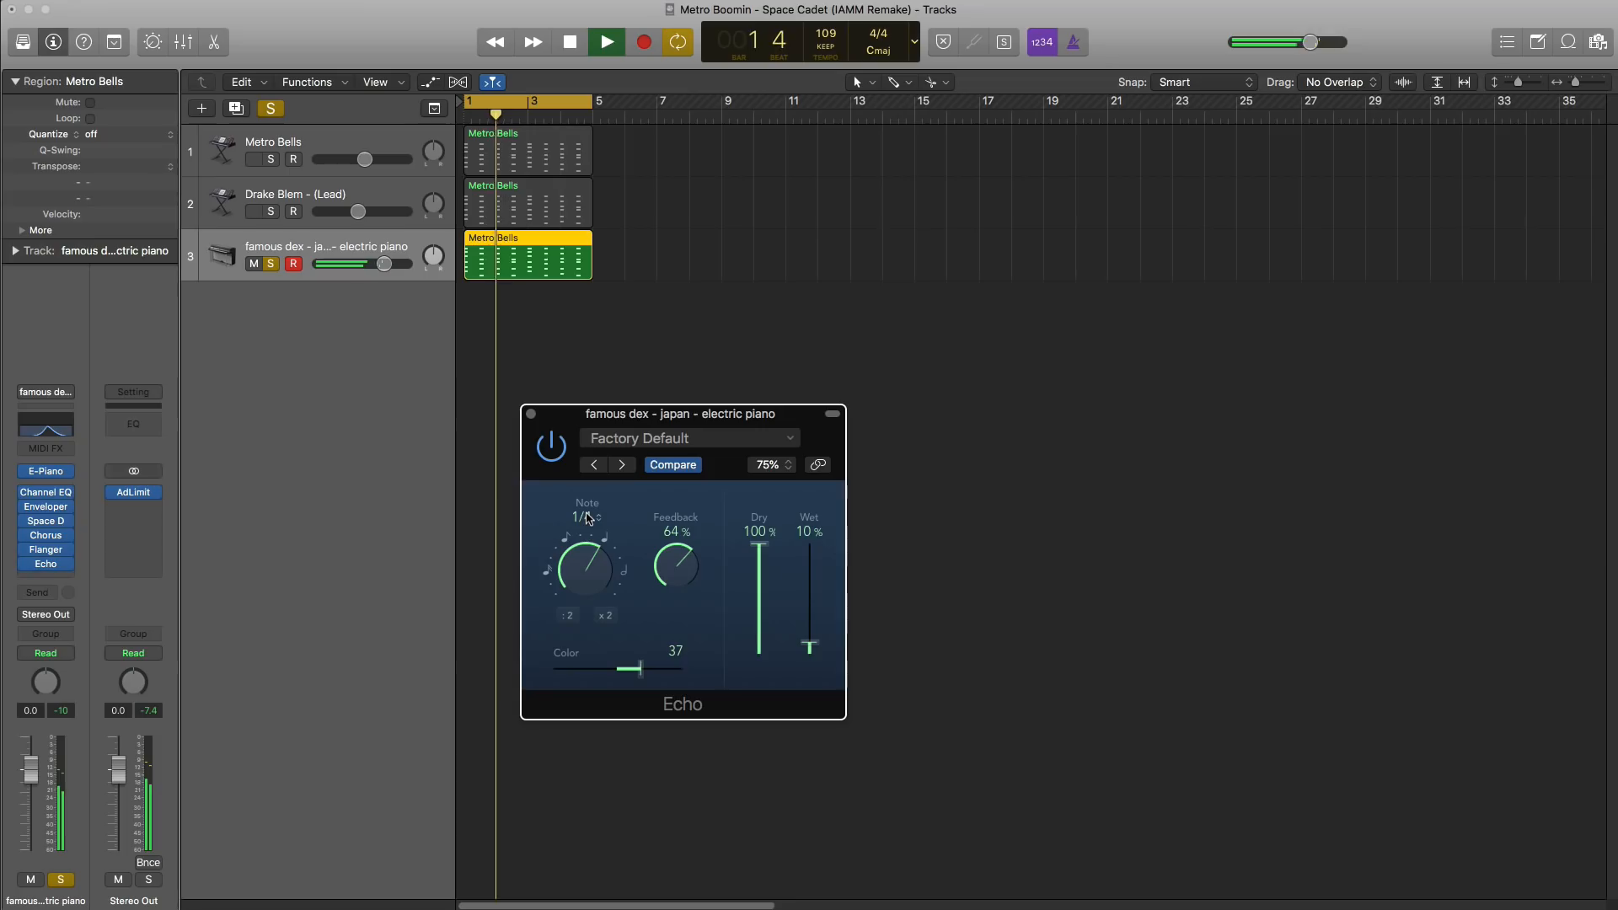
click(532, 415)
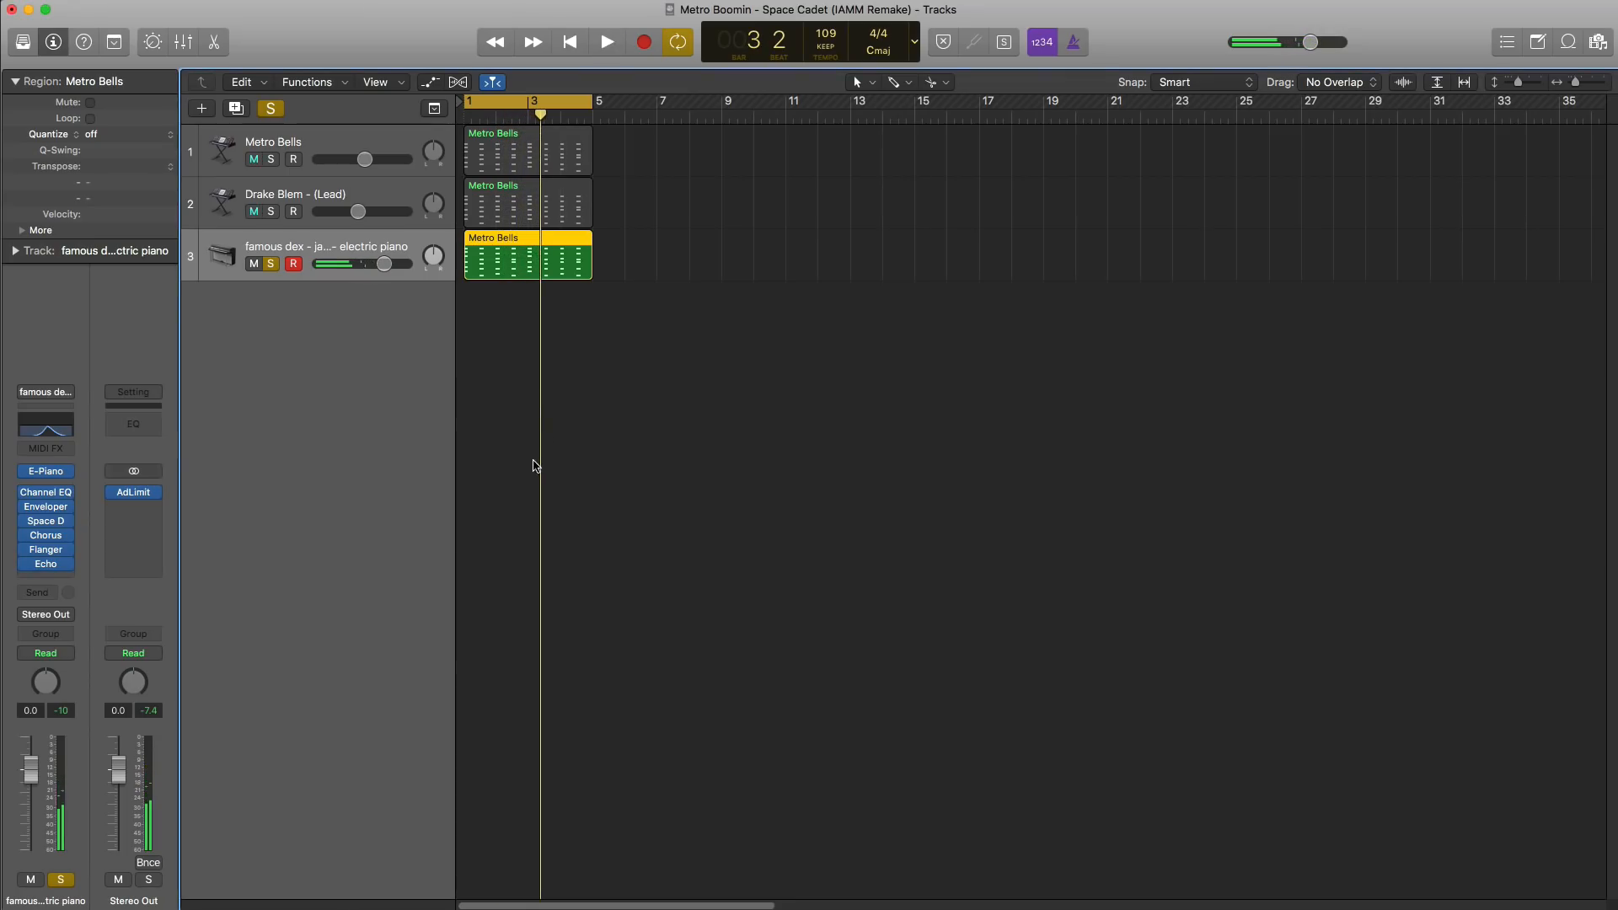
Step: Lower the electric piano to -7.8 dB and Metro Bells slightly, and unsolo the piano to hear all three tracks together
key(space)
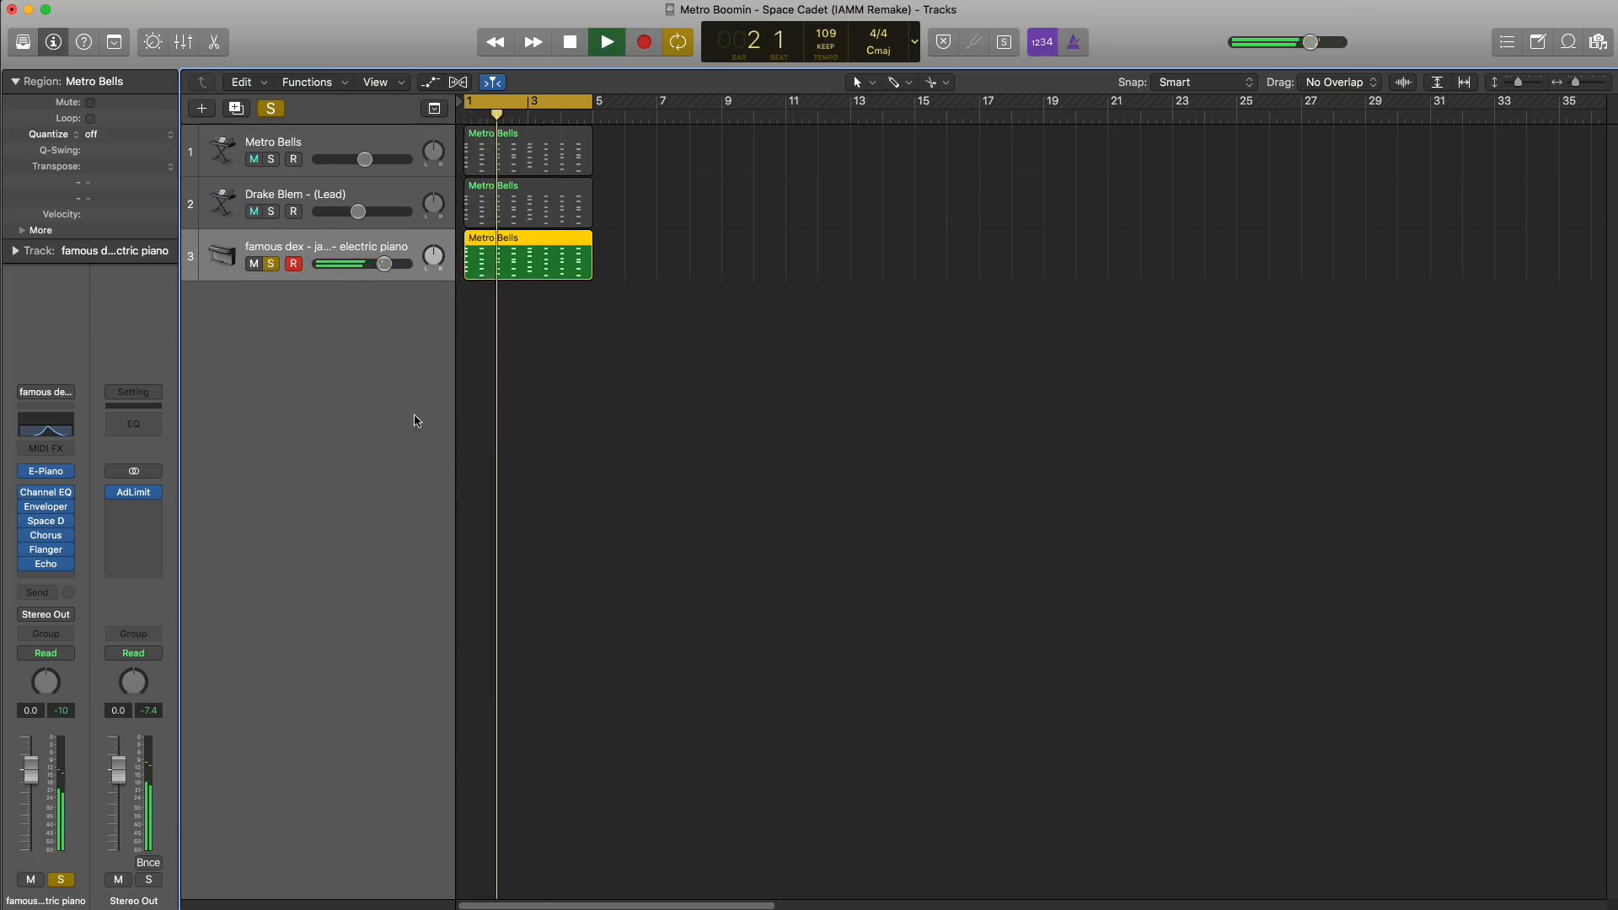
drag(382, 265, 357, 159)
click(271, 265)
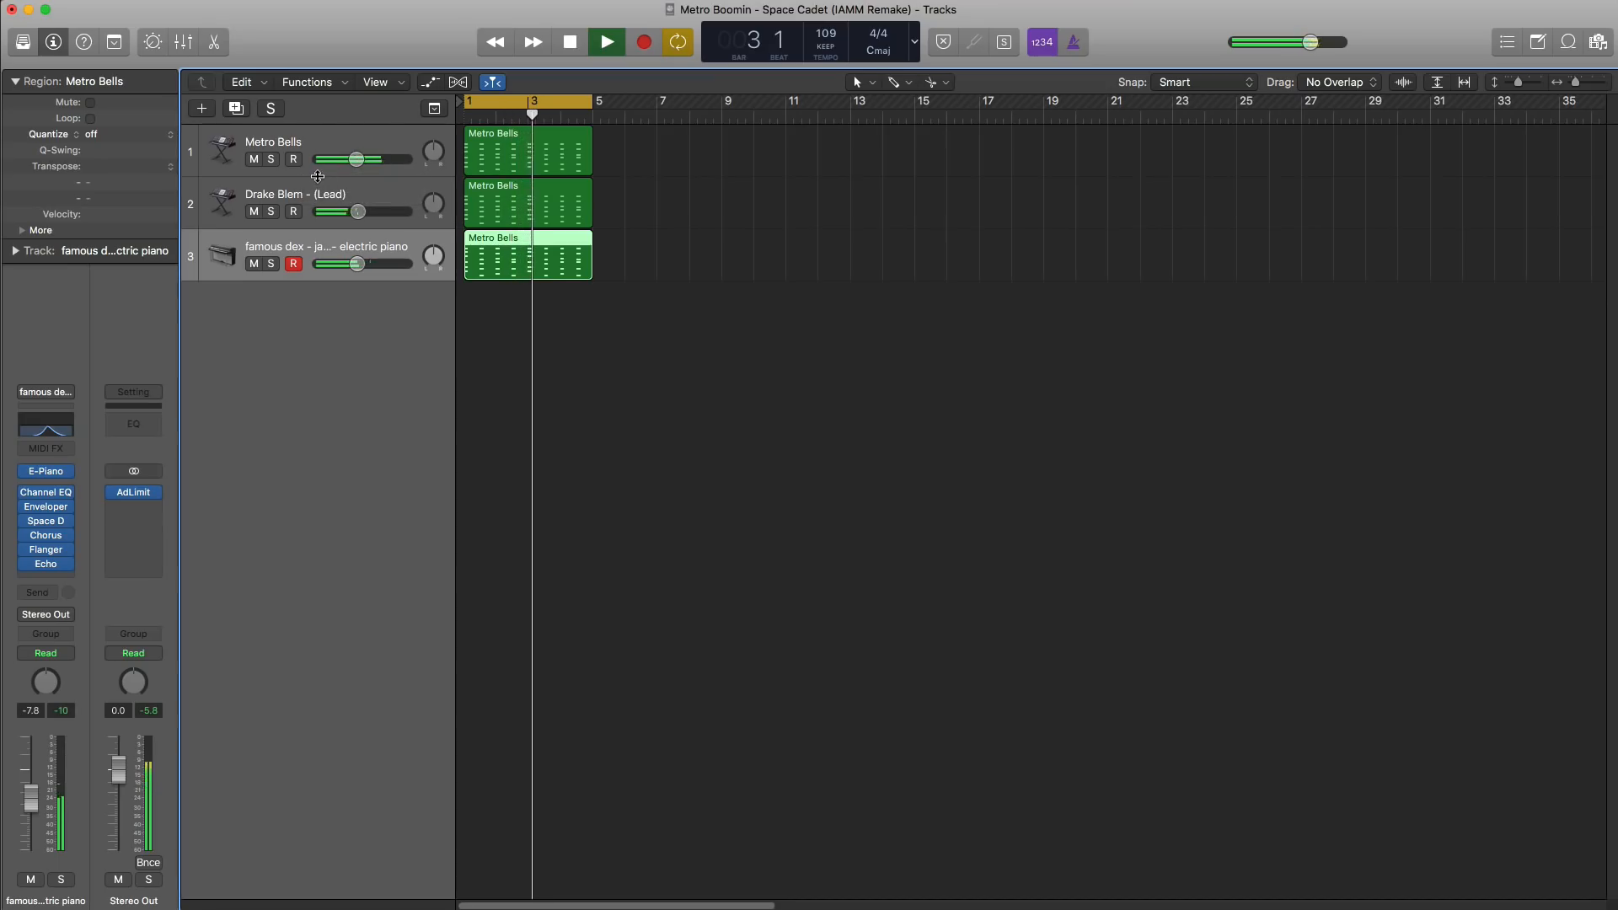
key(space)
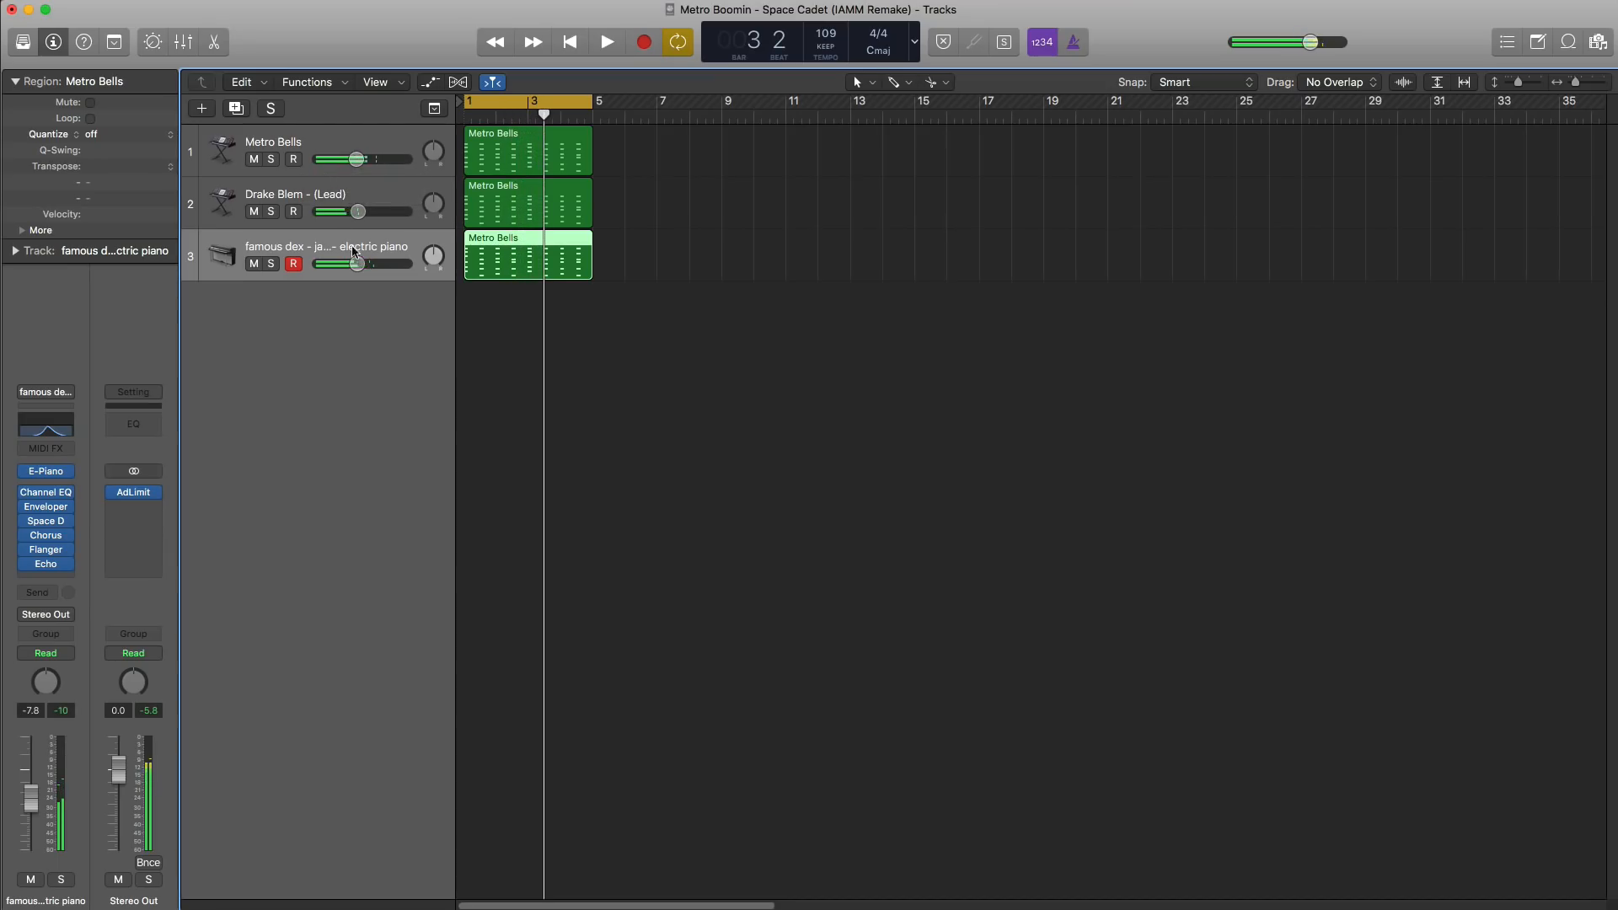
Step: Group Metro Bells, Drake Blem - (Lead) and the electric piano into a summing track stack
click(334, 141)
right_click(336, 140)
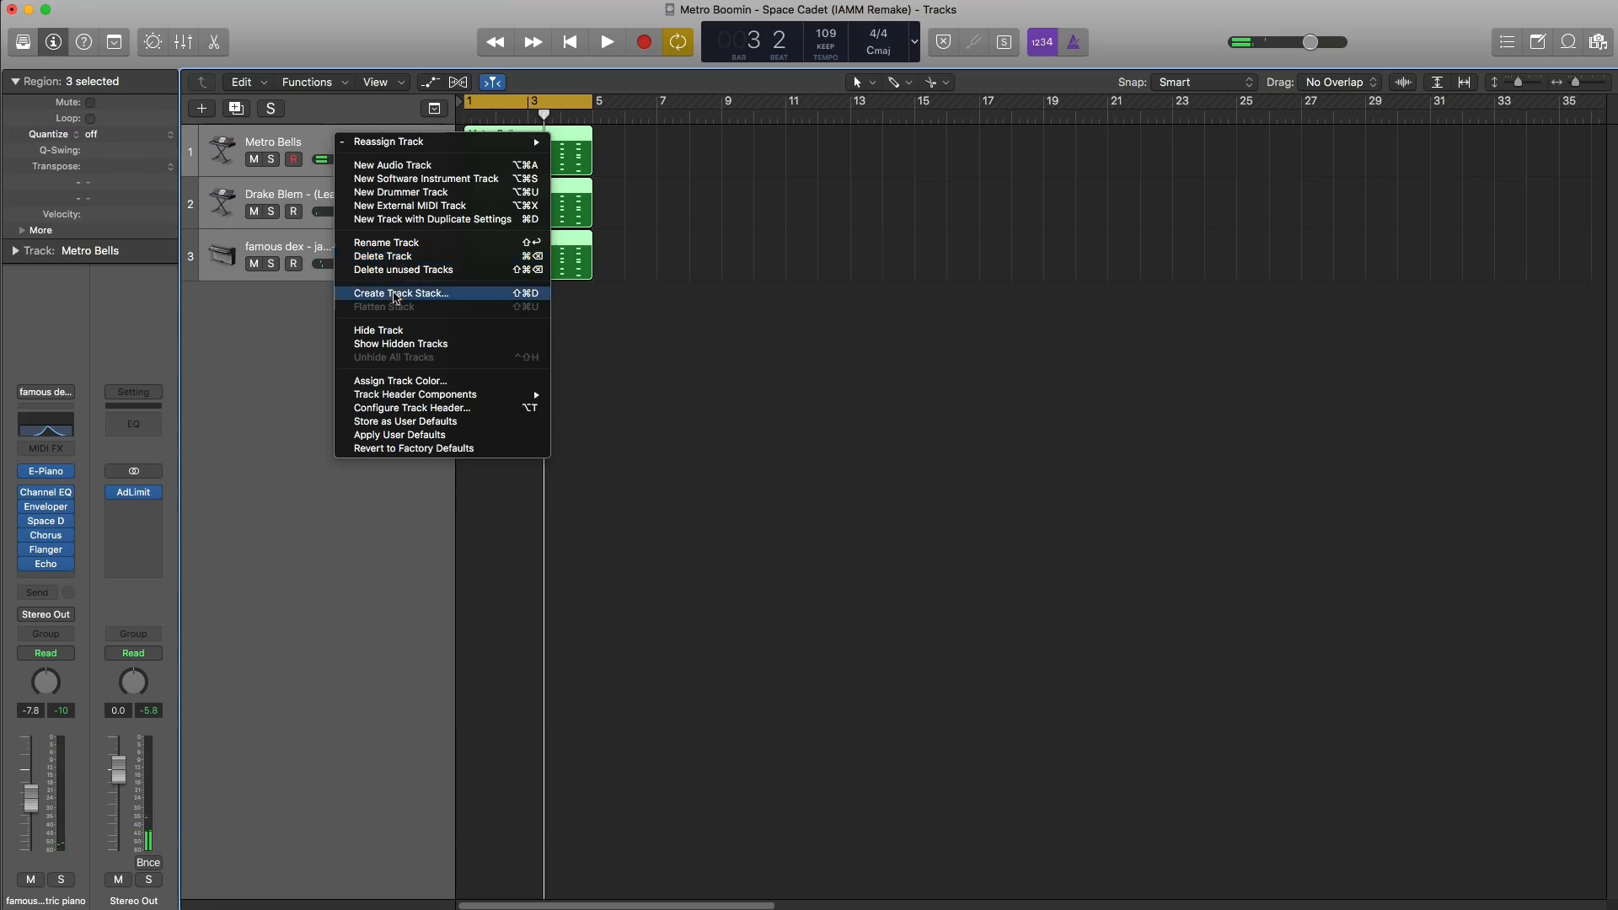
click(399, 296)
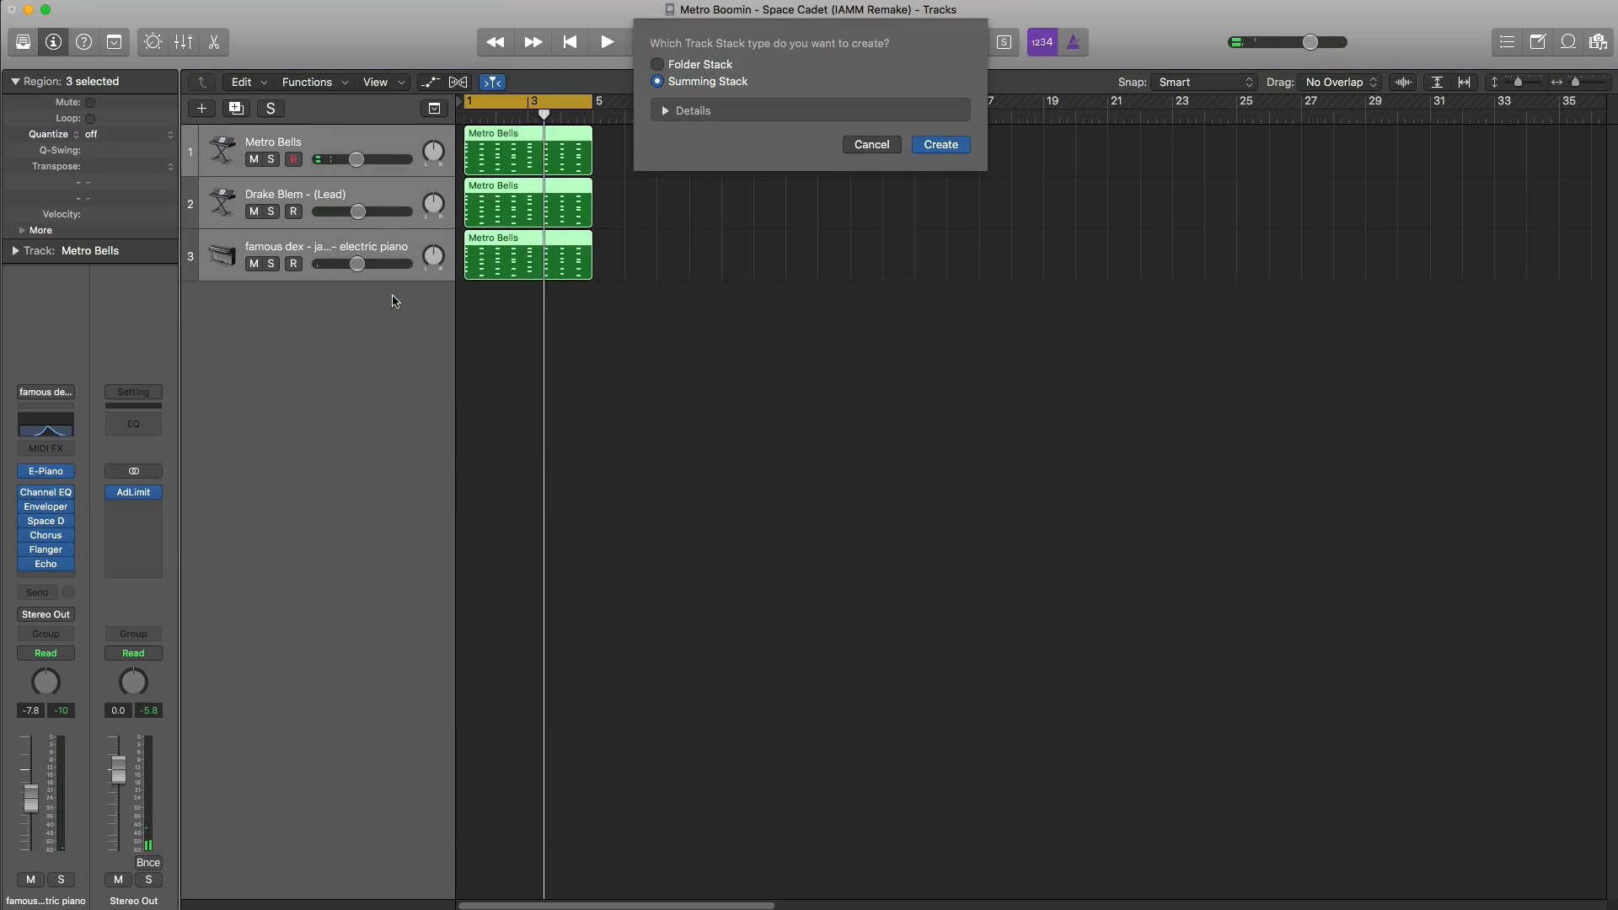
key(Return)
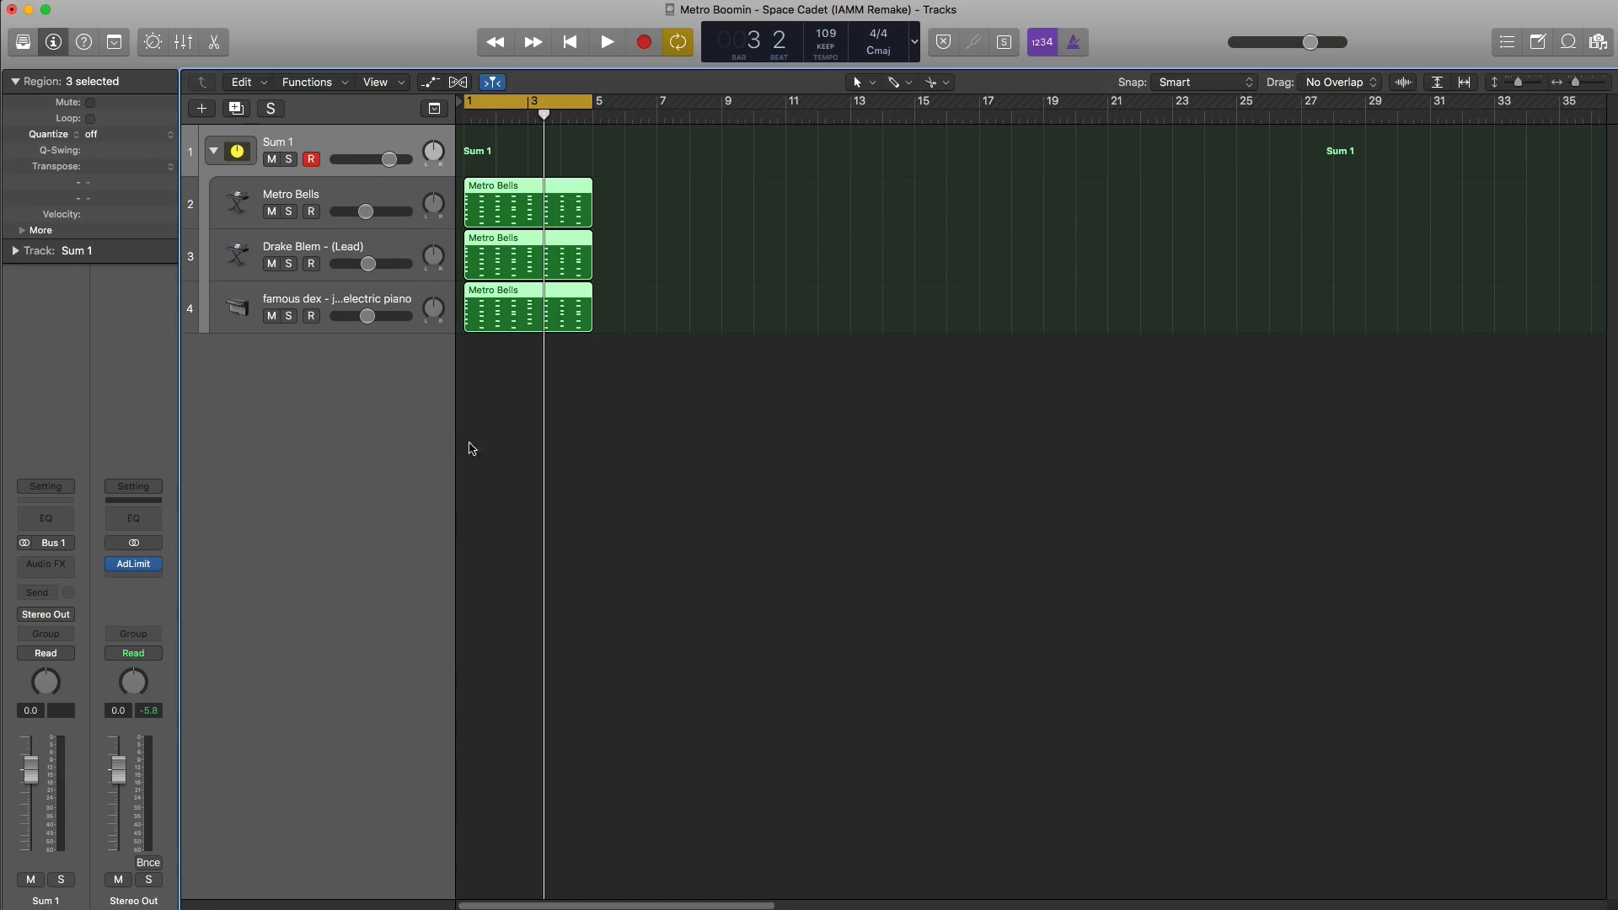
Step: Add a stereo Flanger to the Sum 1 stack and choose its High Spheres preset while the loop plays
click(53, 565)
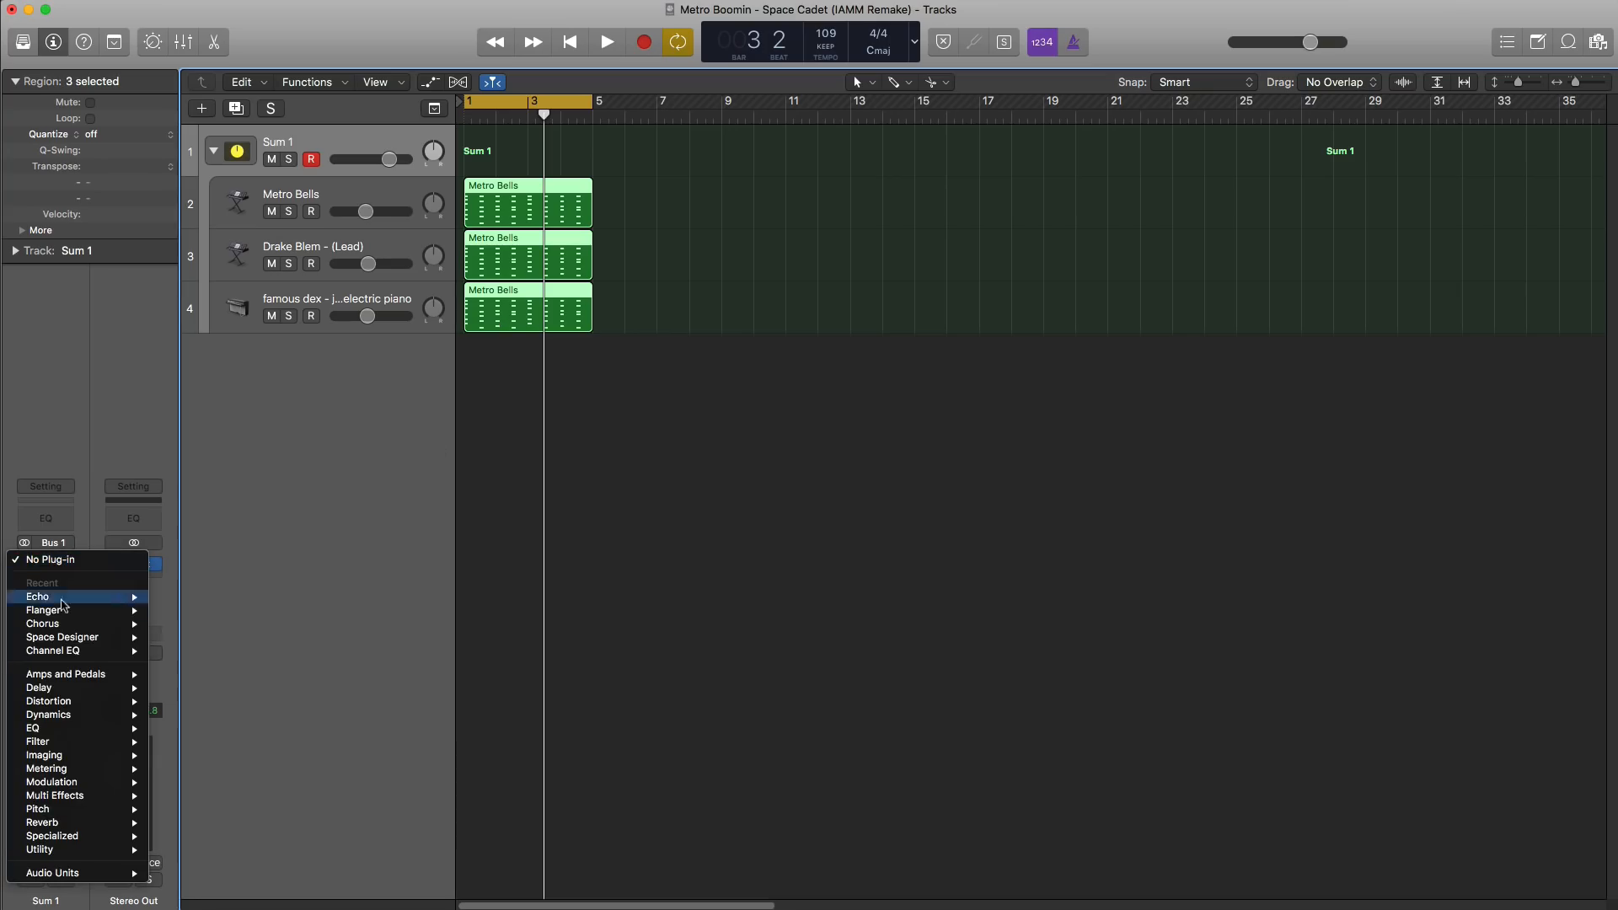
mouse_move(101, 610)
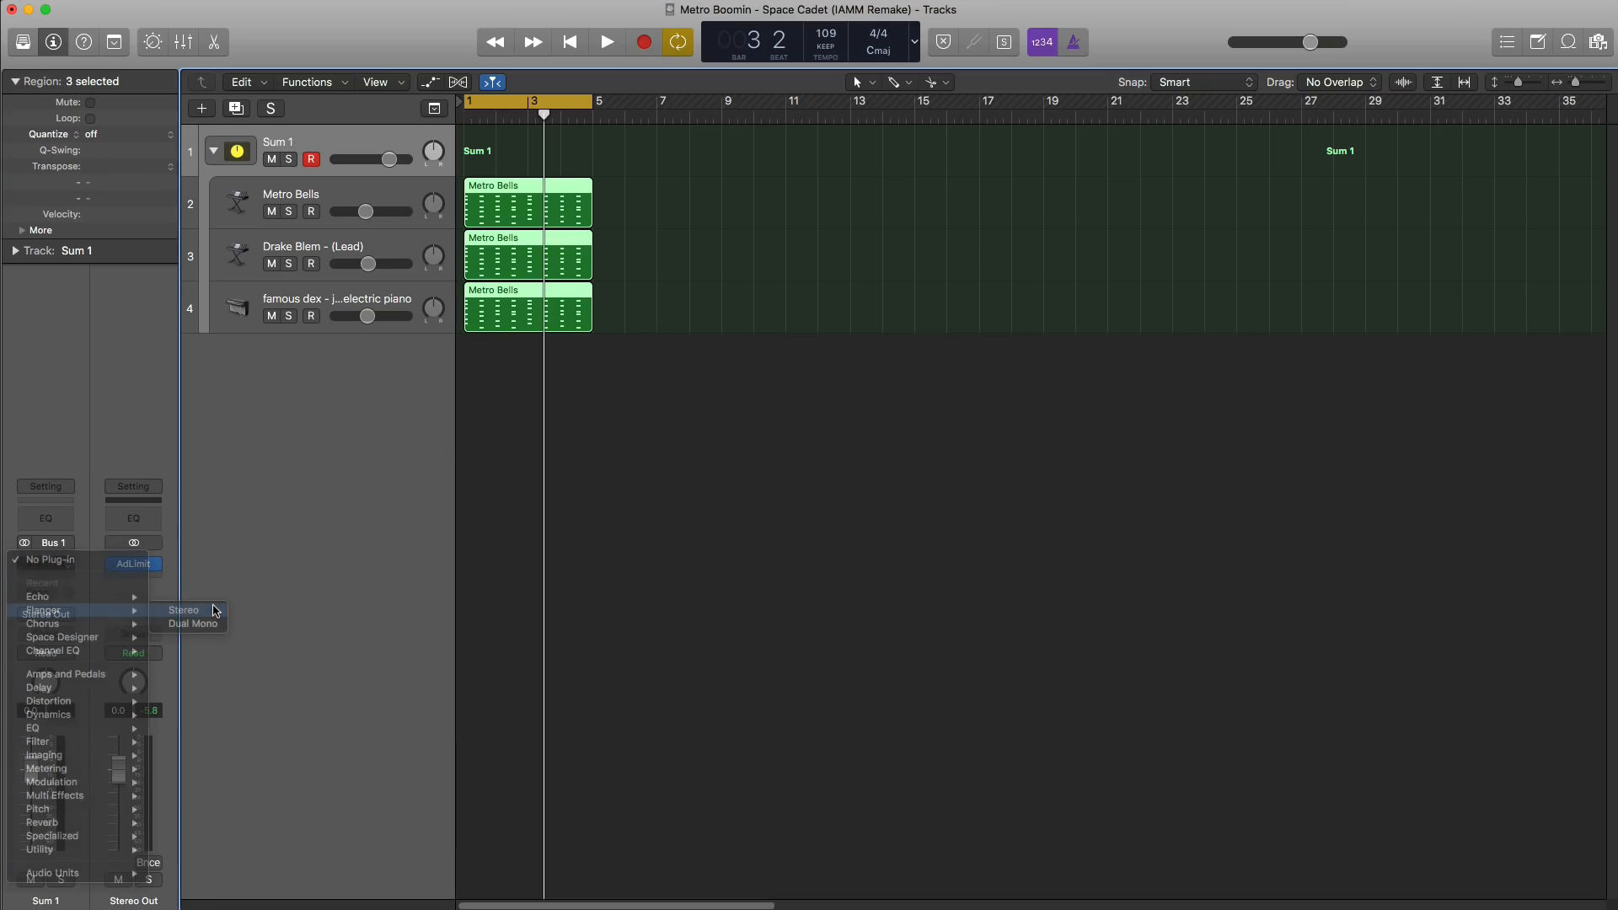
click(216, 611)
key(space)
drag(267, 39, 1017, 544)
click(870, 582)
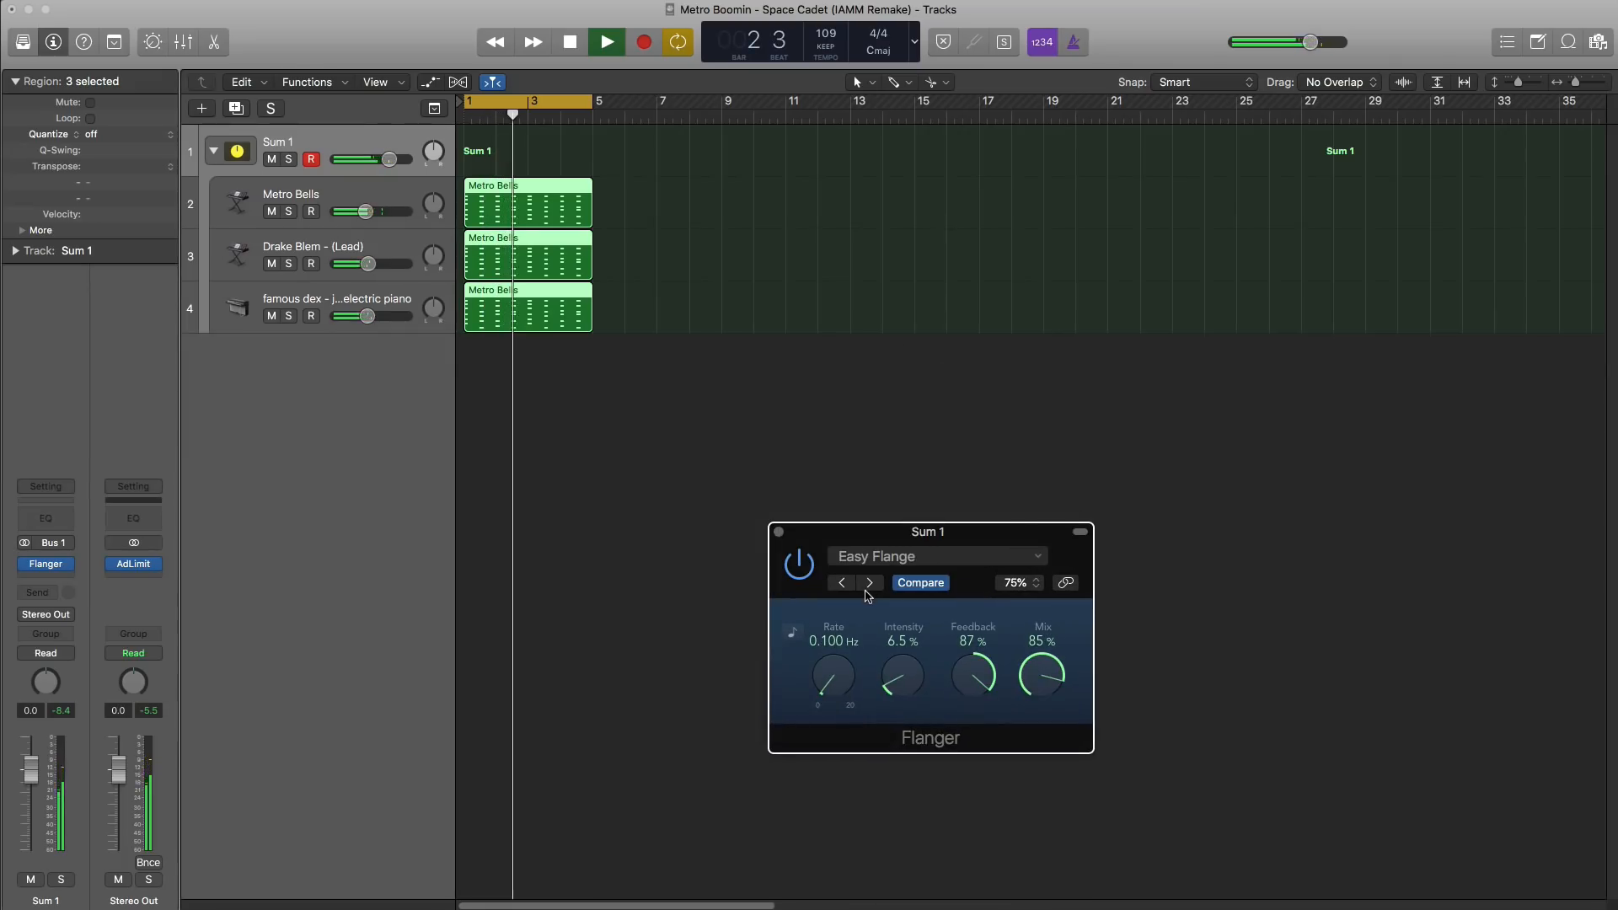
click(867, 589)
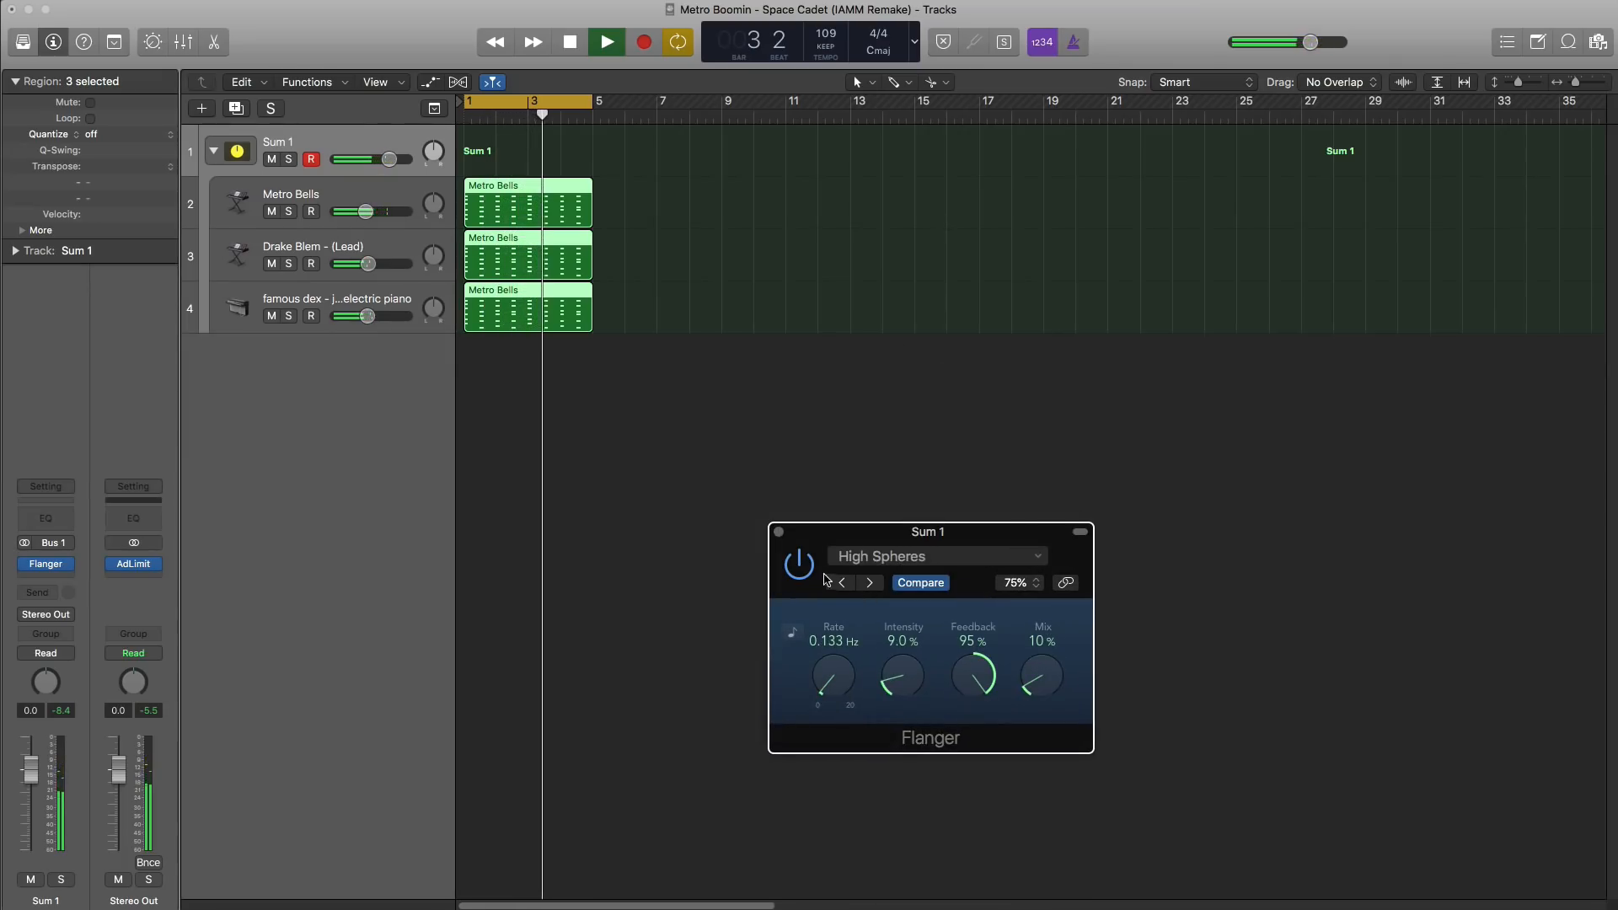
click(779, 533)
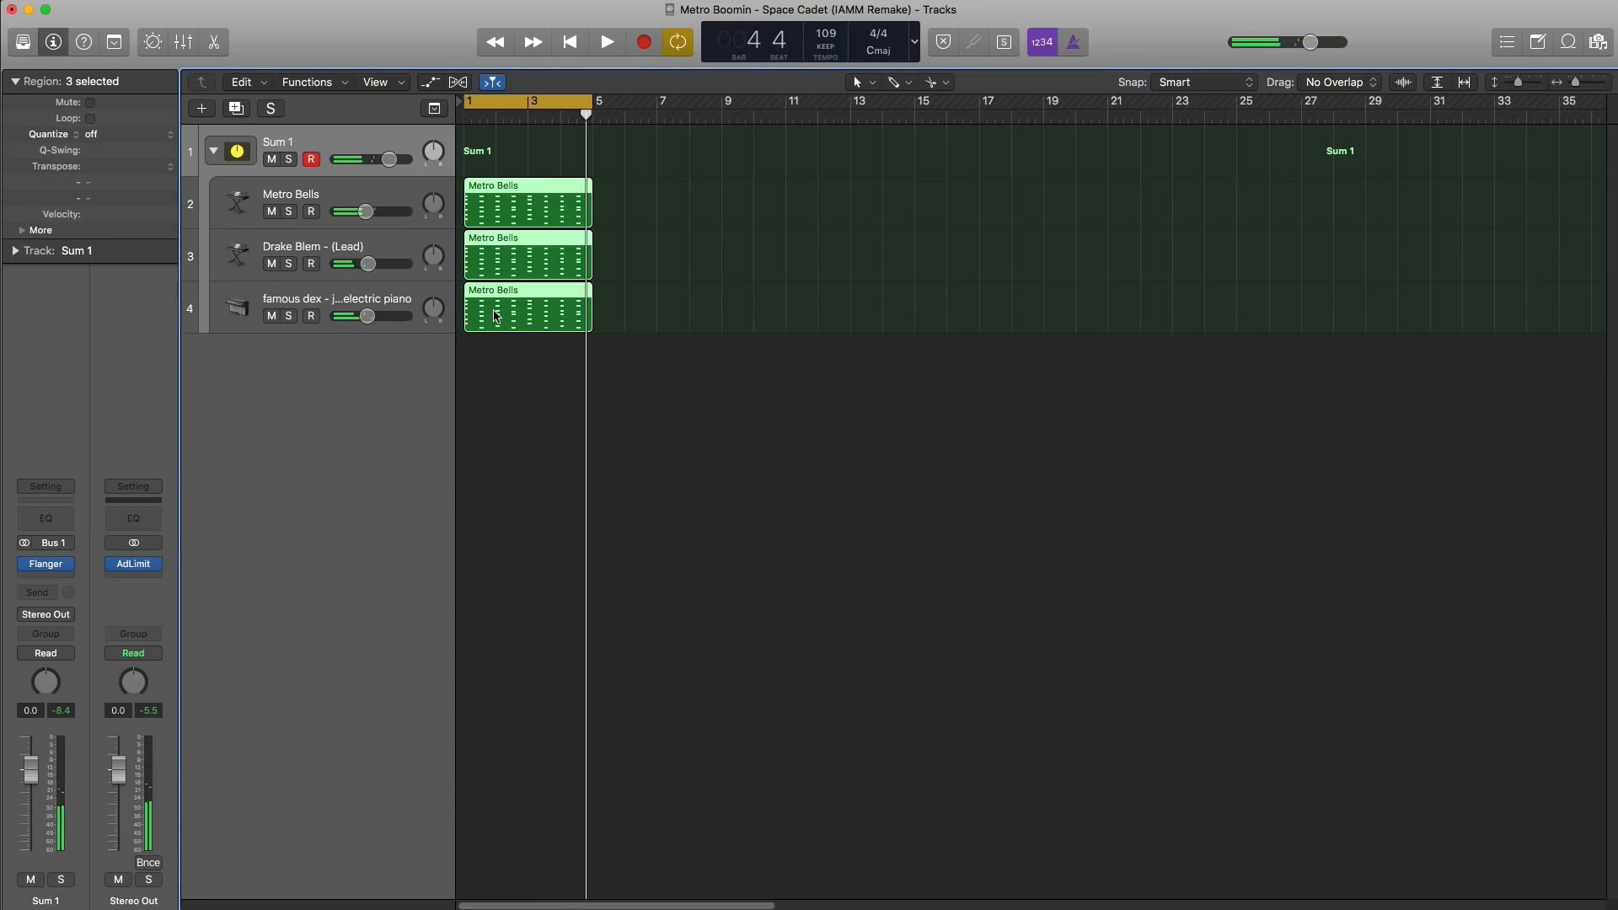
Step: Solo the electric piano, transpose all notes in its region down one octave and play it
double_click(497, 316)
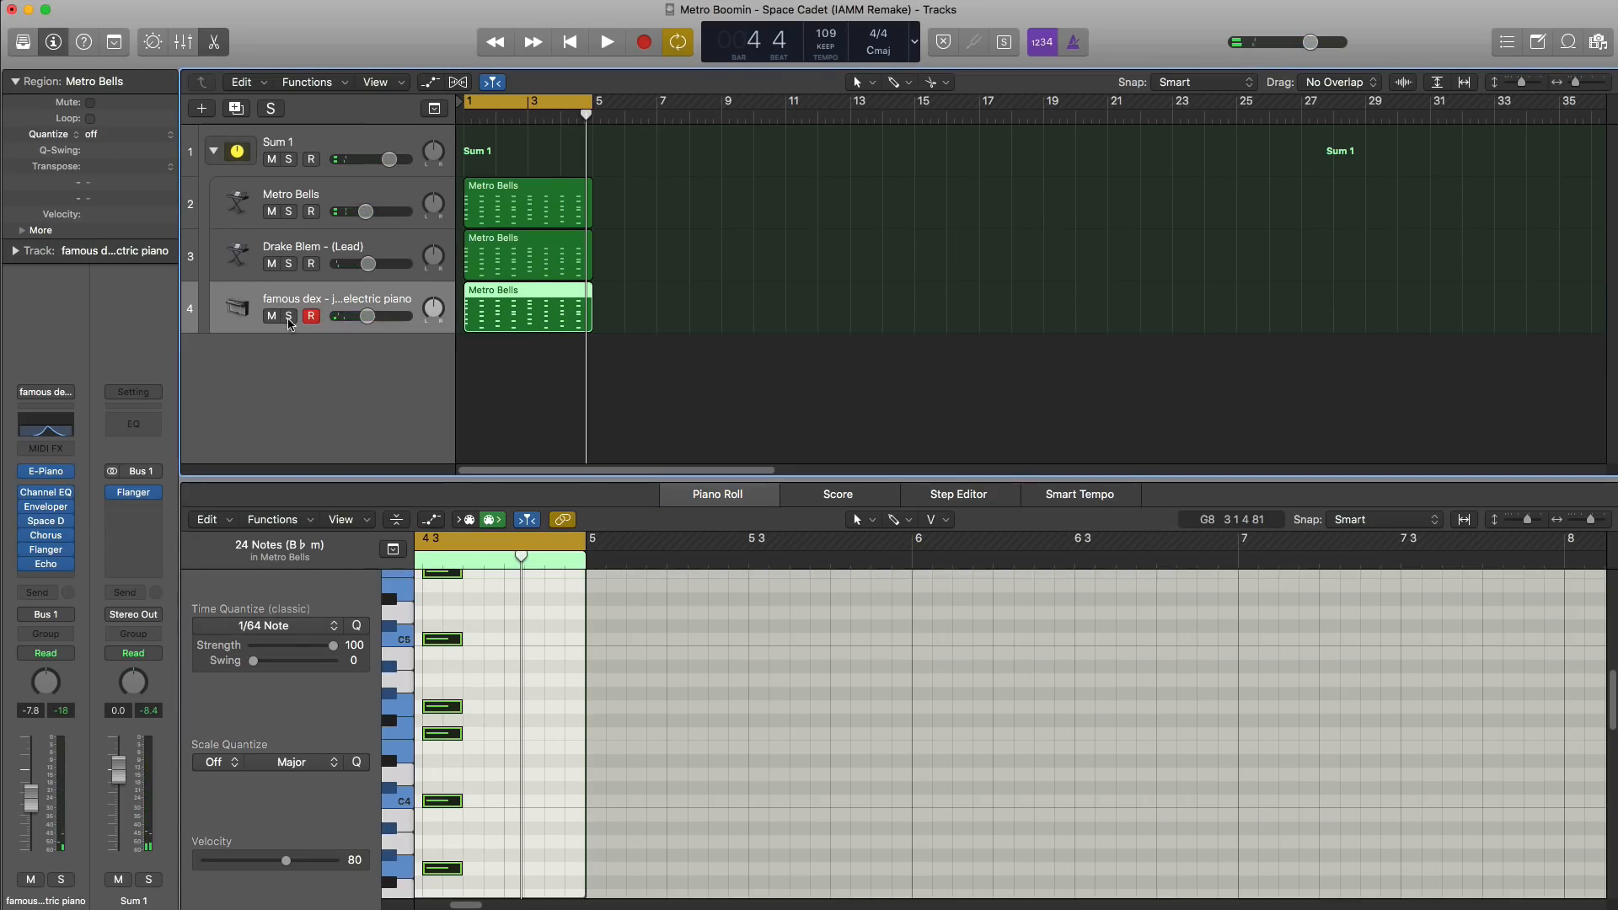
click(289, 317)
key(space)
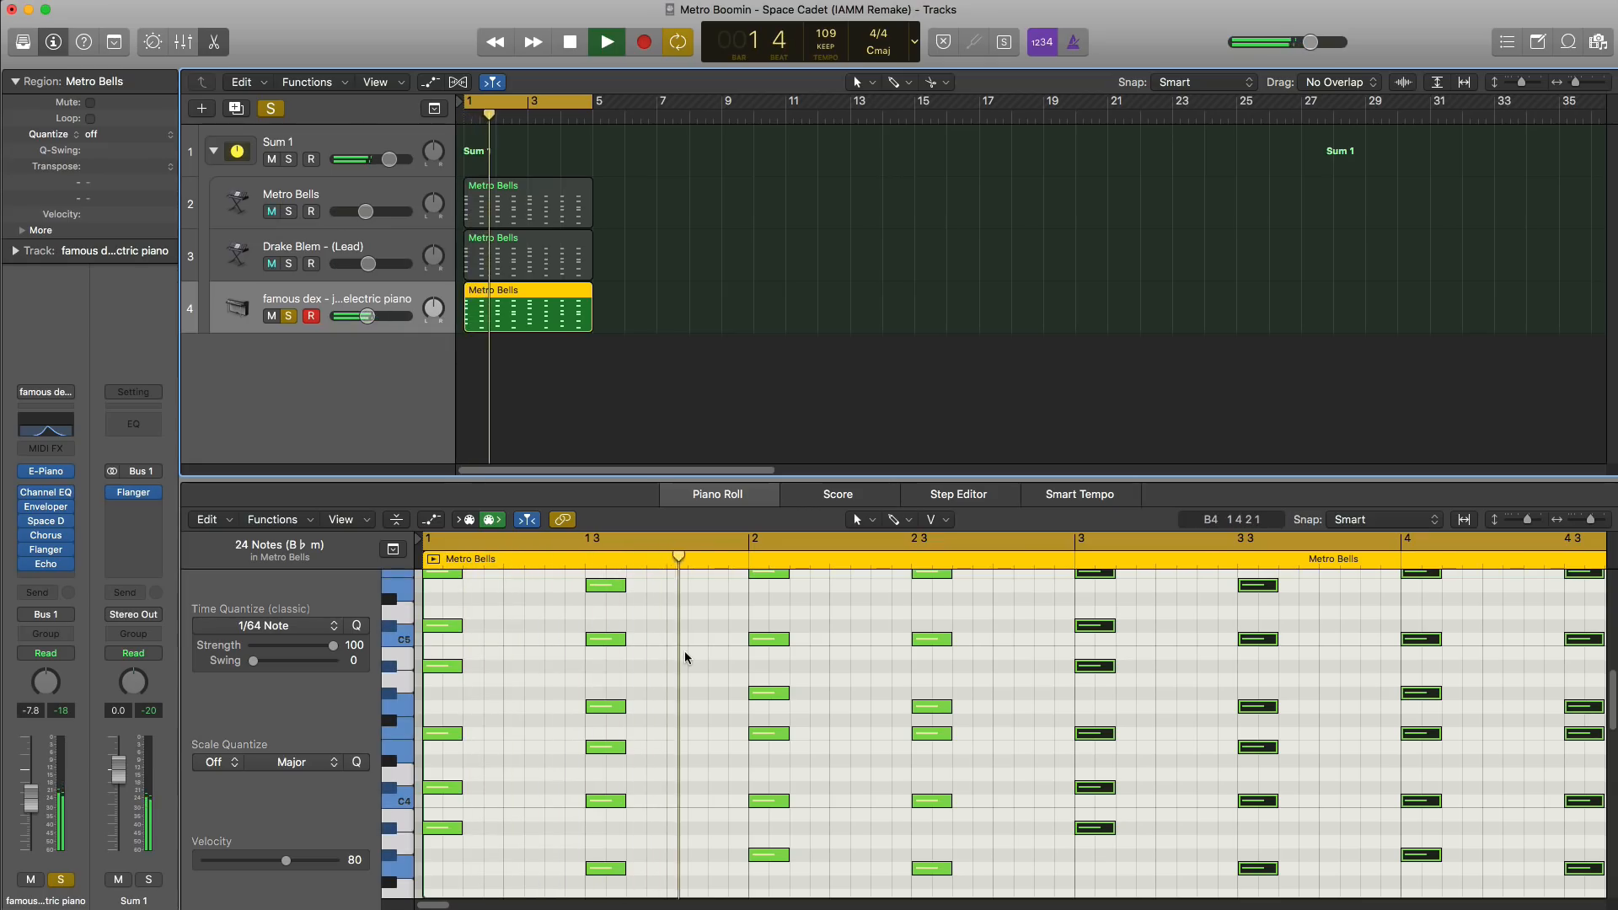
key(space)
click(684, 651)
key(super+a)
key(alt+shift+Down)
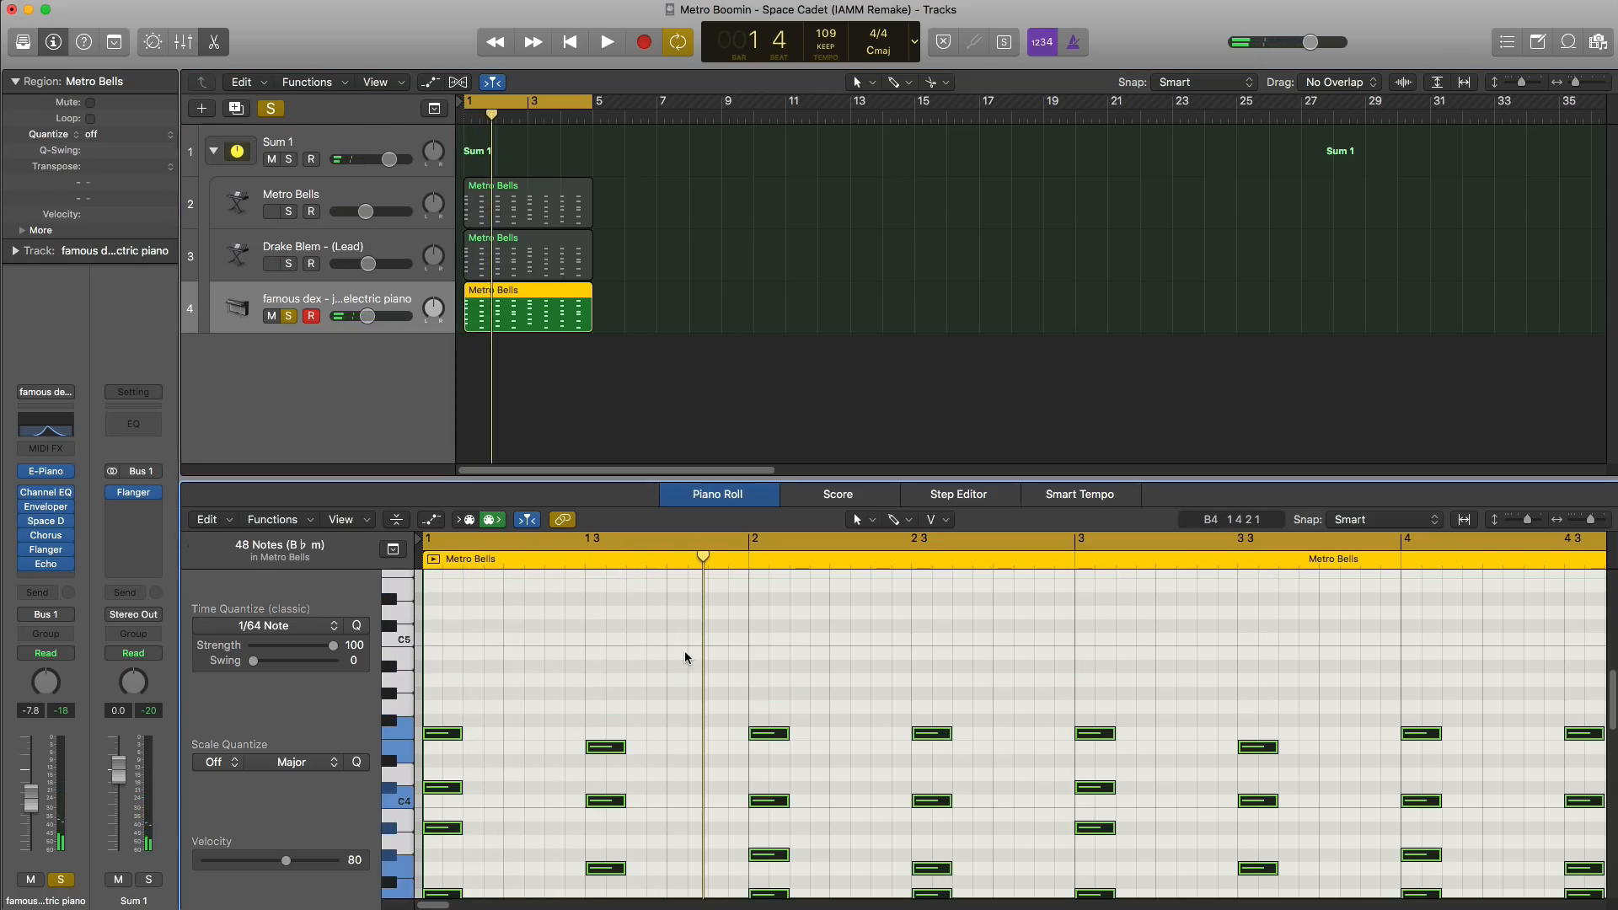
key(space)
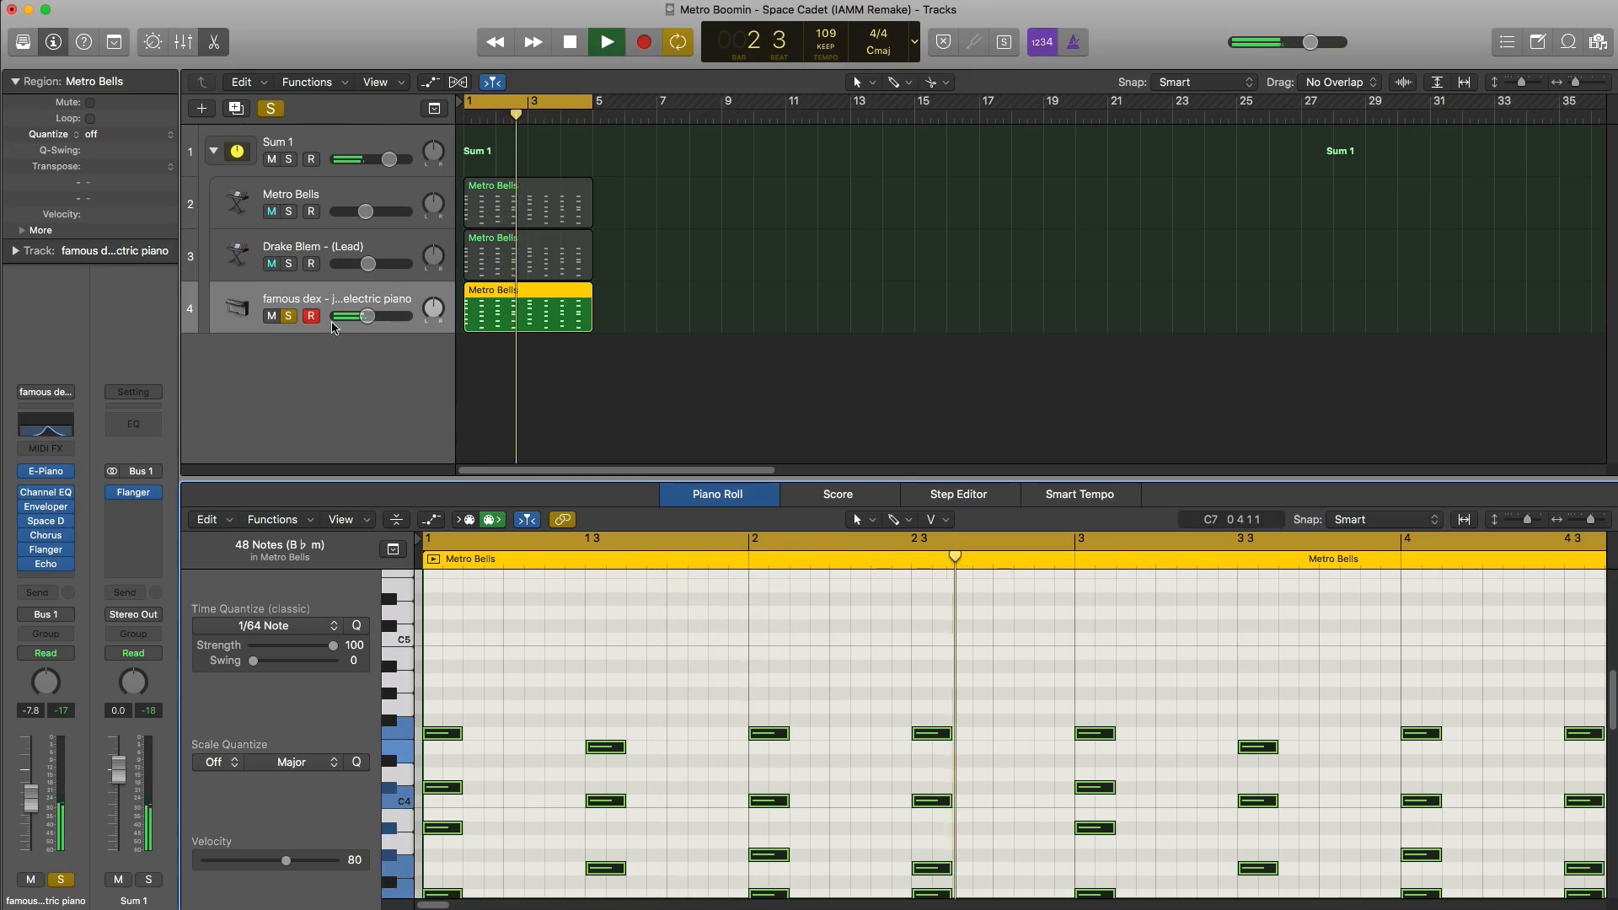
Step: Unsolo the electric piano and listen to the loop with all three tracks together
click(287, 316)
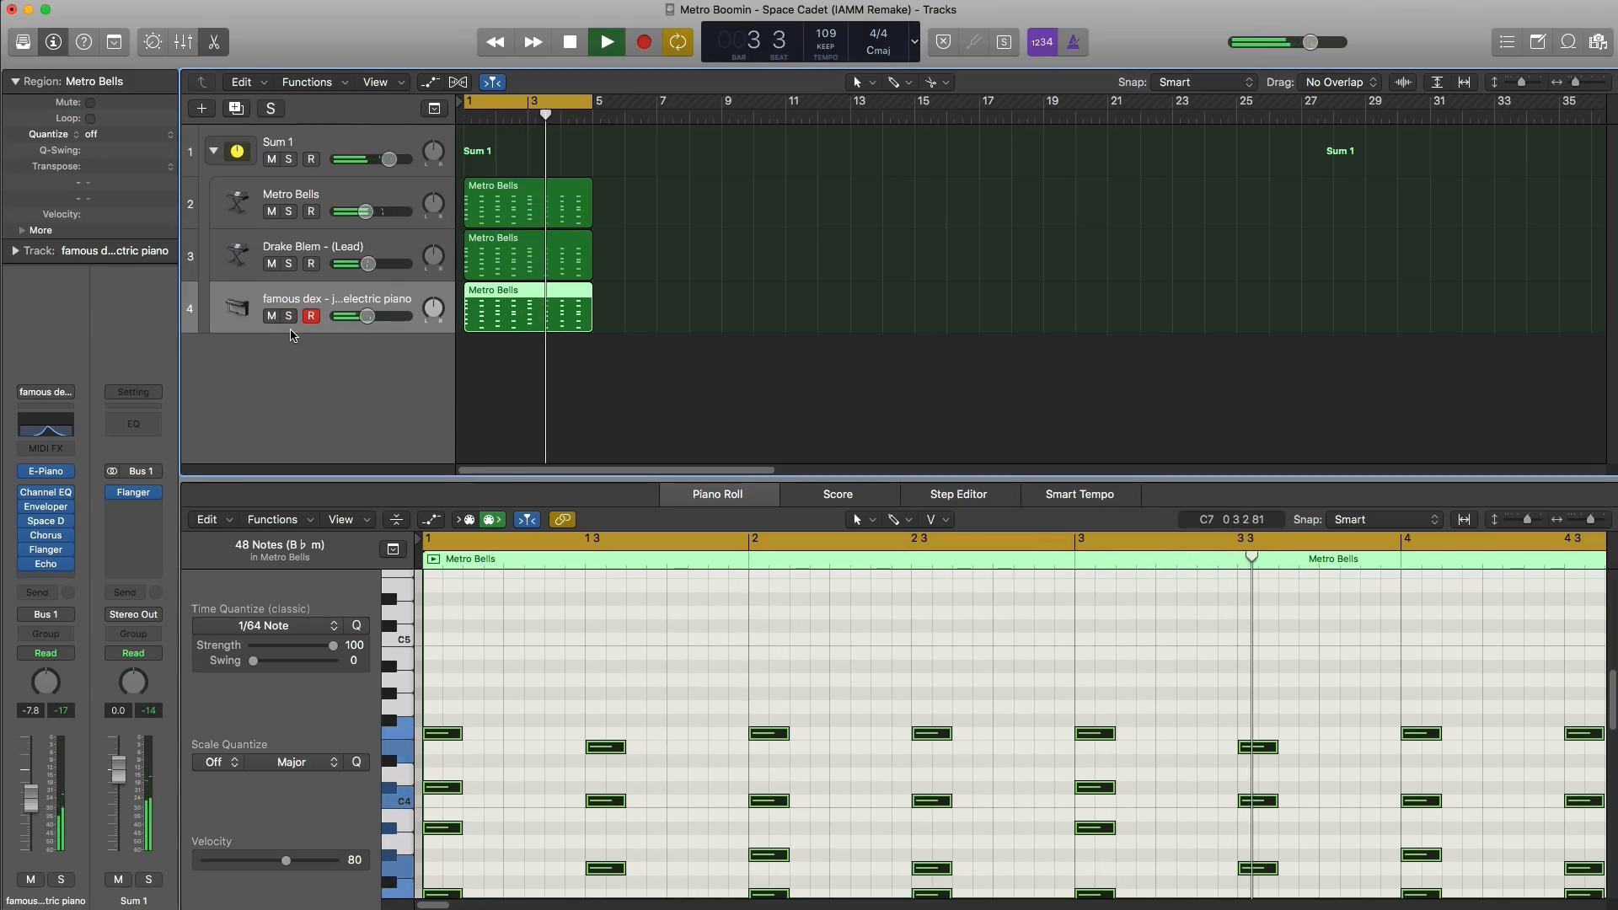
key(x)
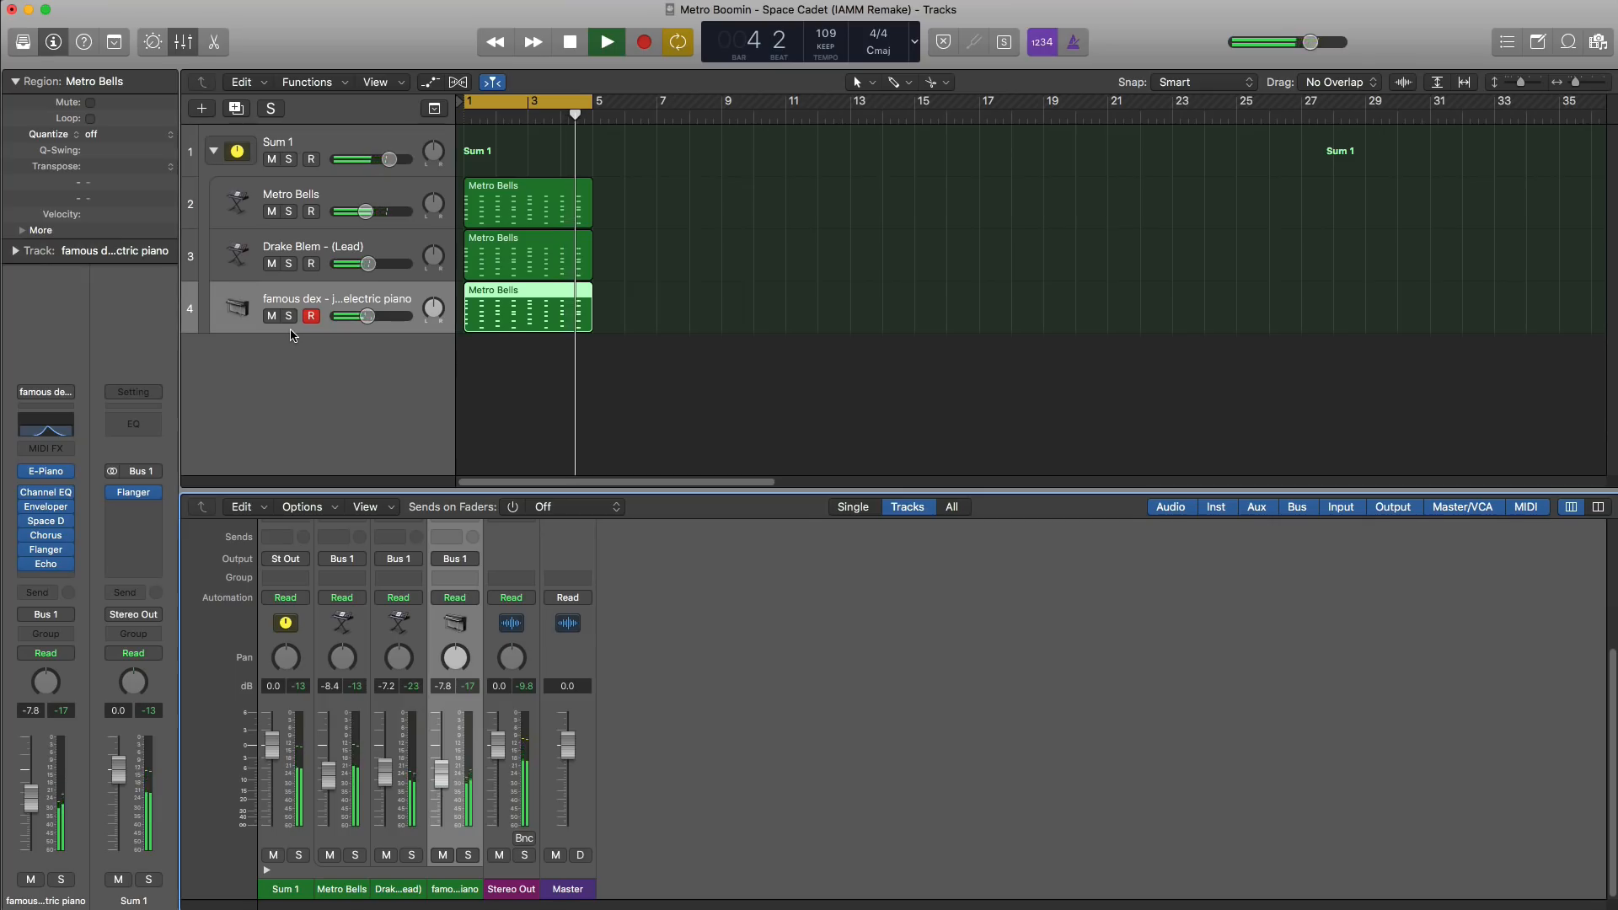
key(x)
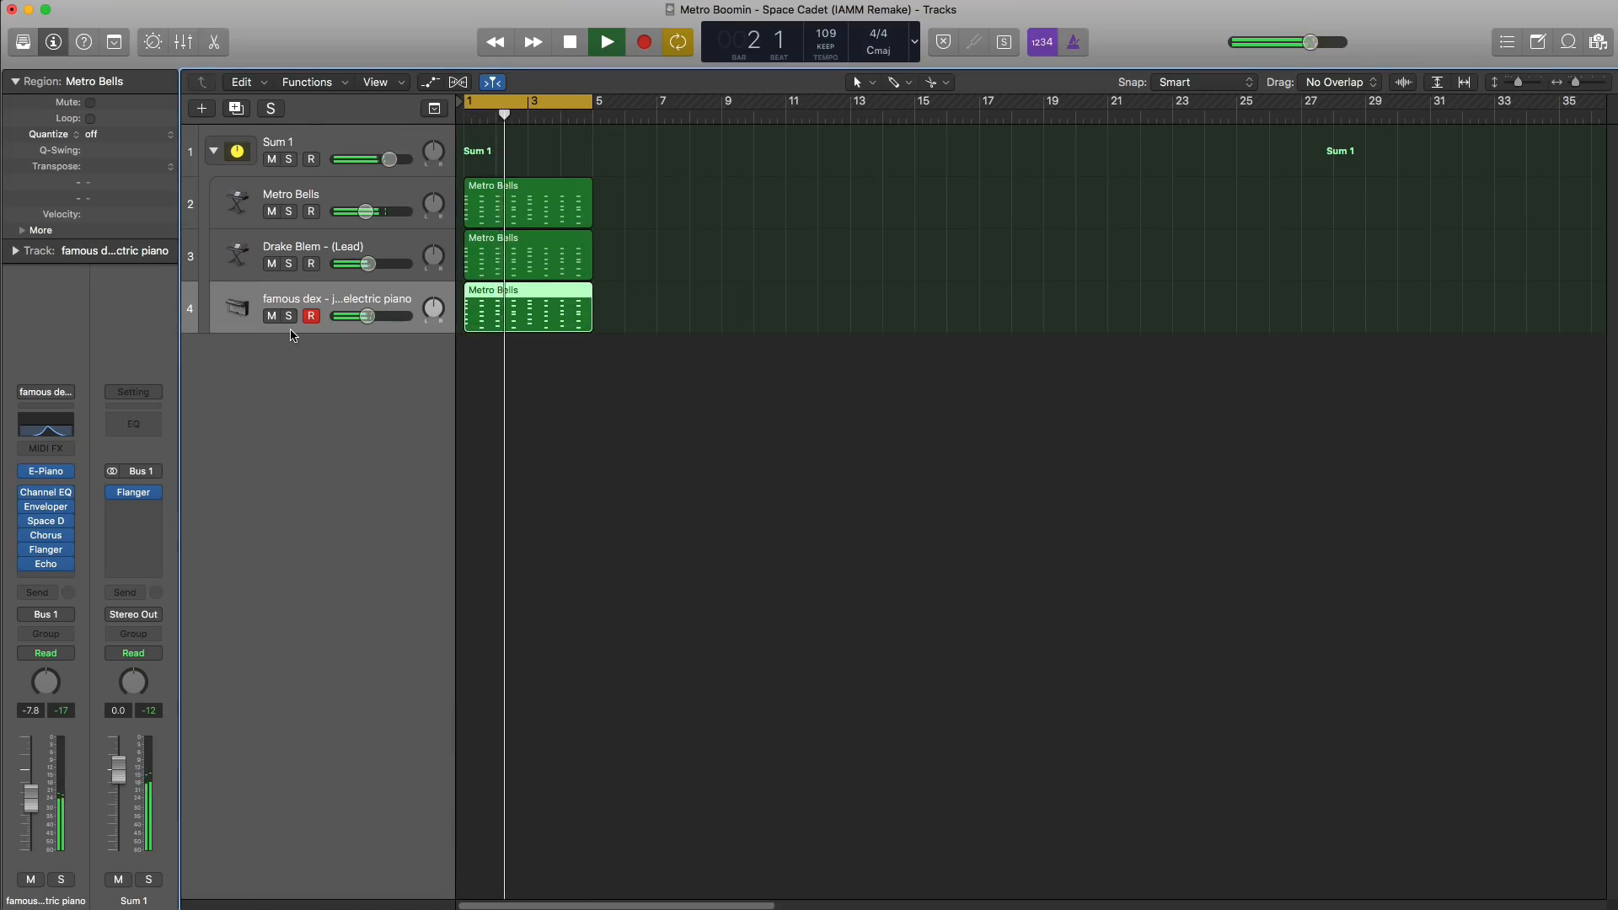
key(space)
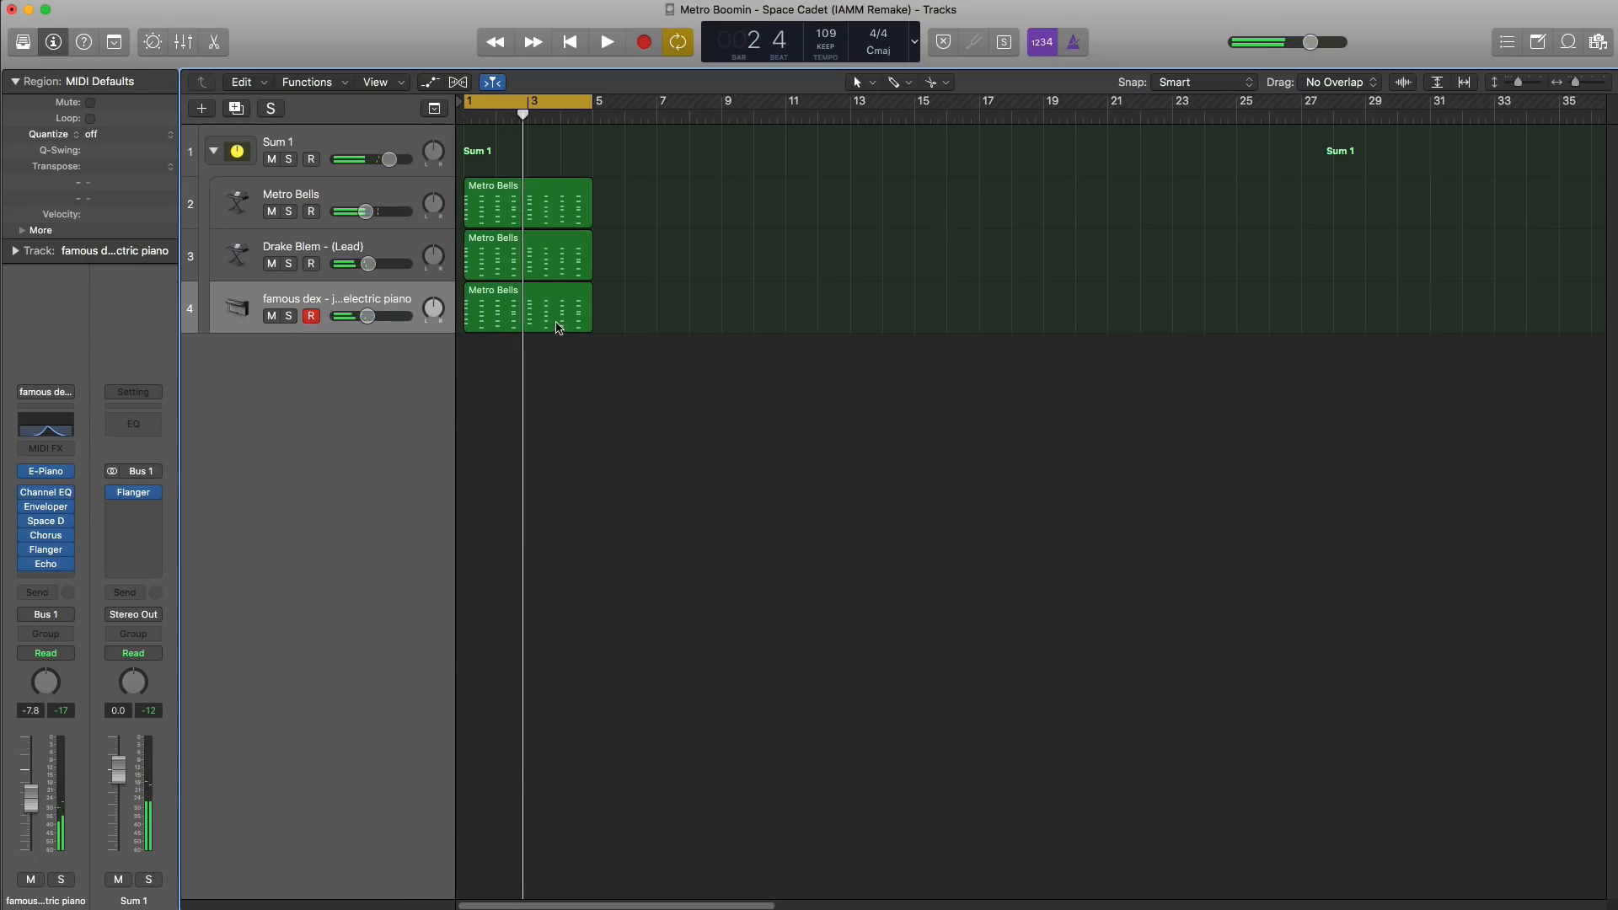
Step: Lengthen all of the electric piano's notes to about one beat each and play the loop
double_click(558, 327)
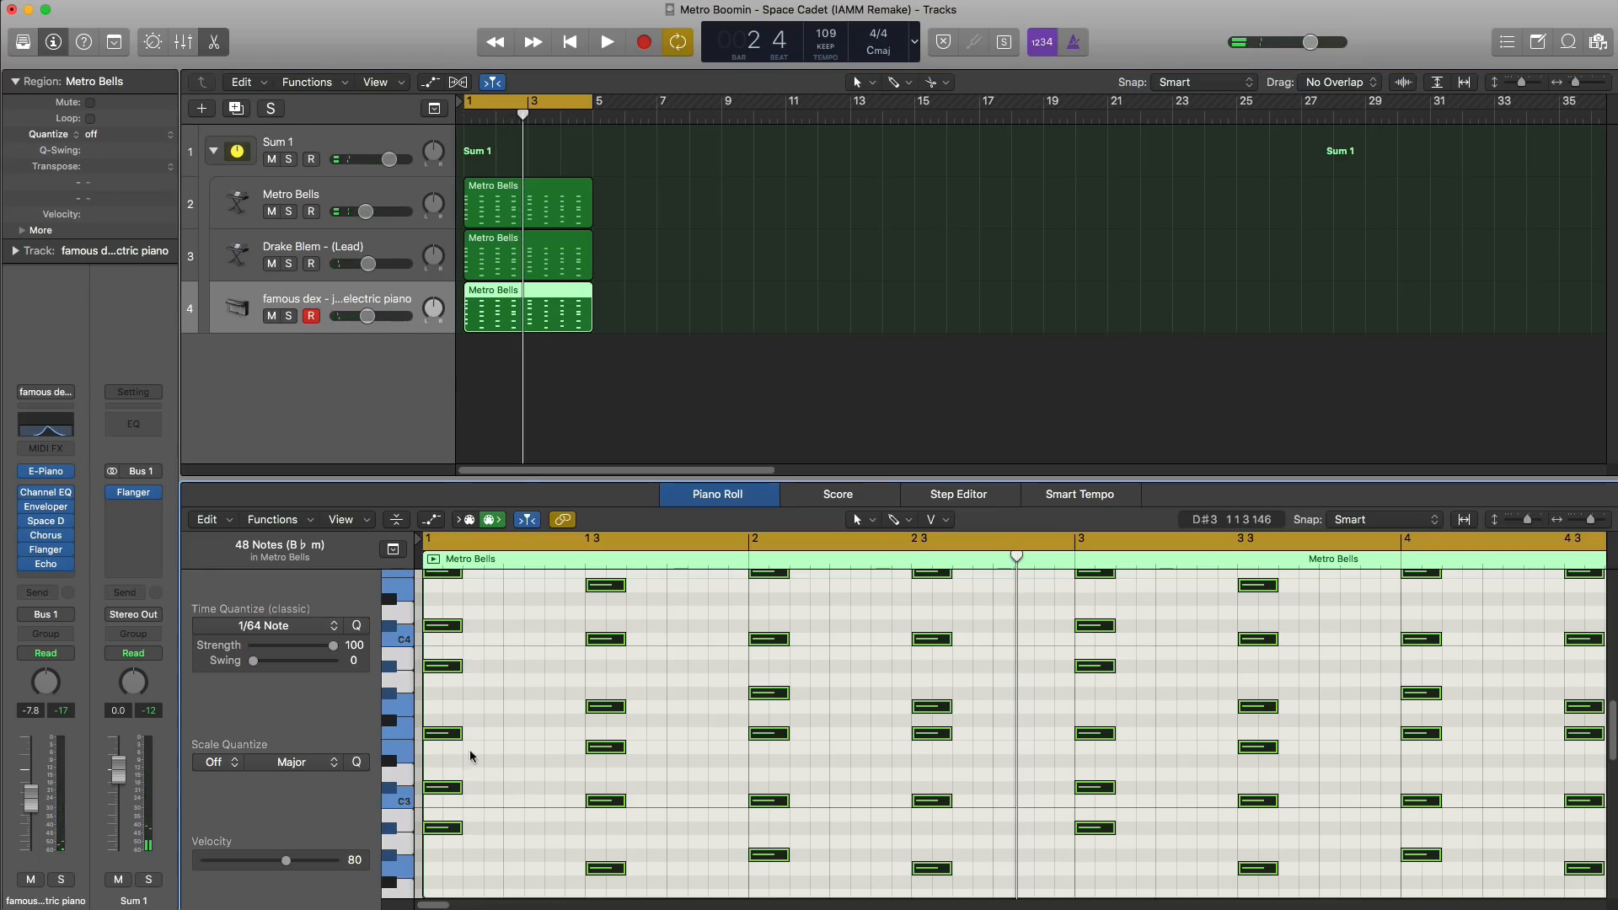
drag(462, 733, 499, 729)
key(space)
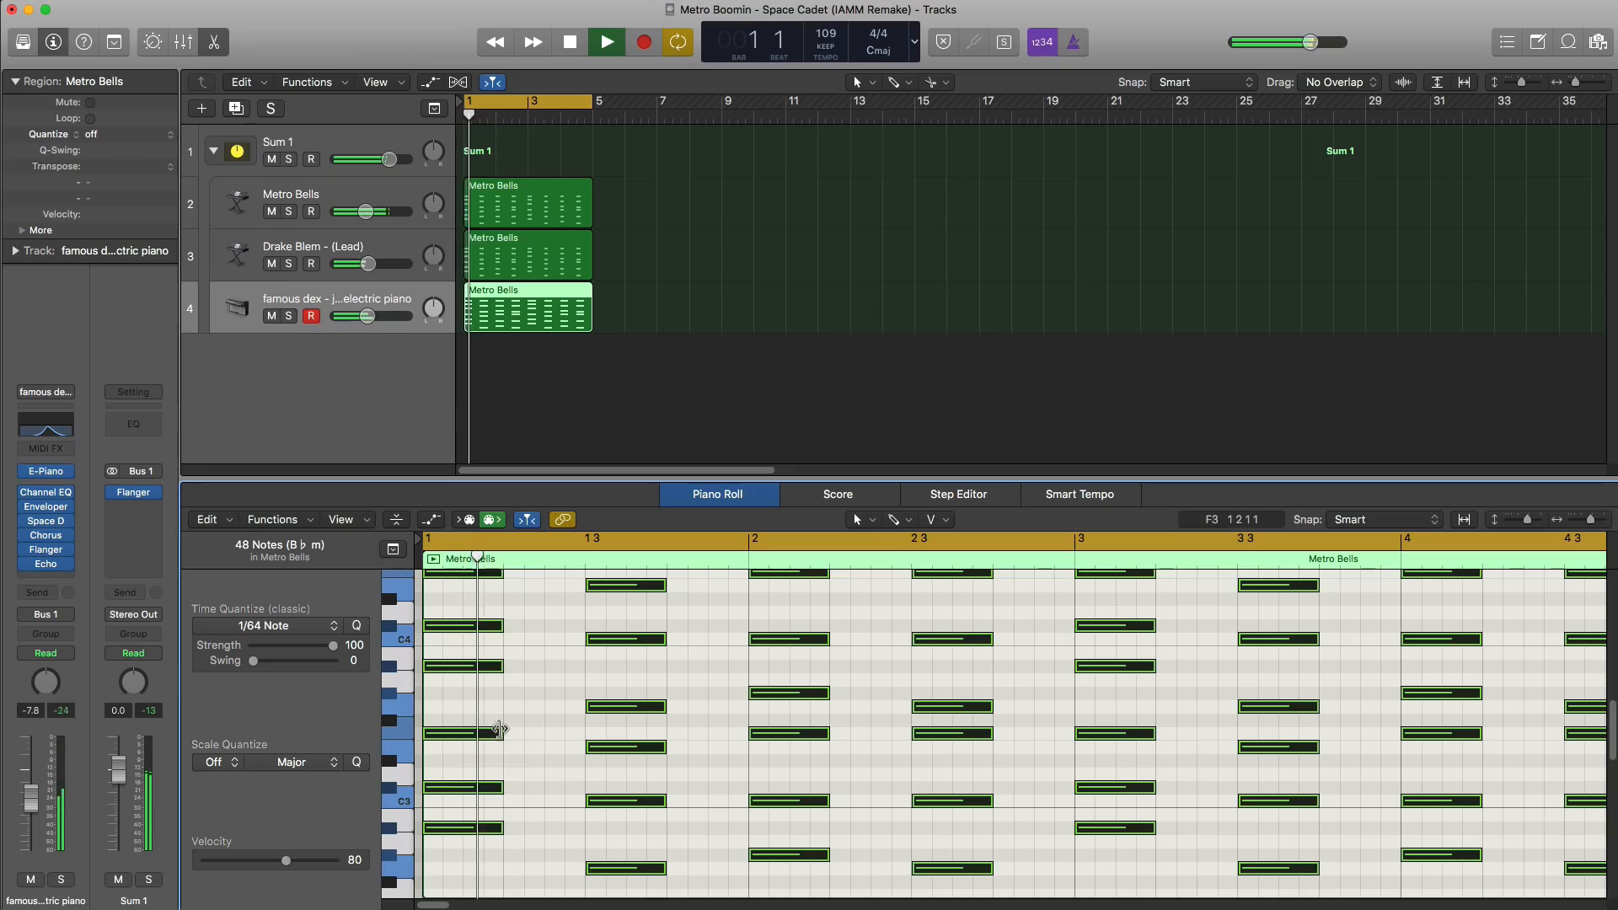
key(e)
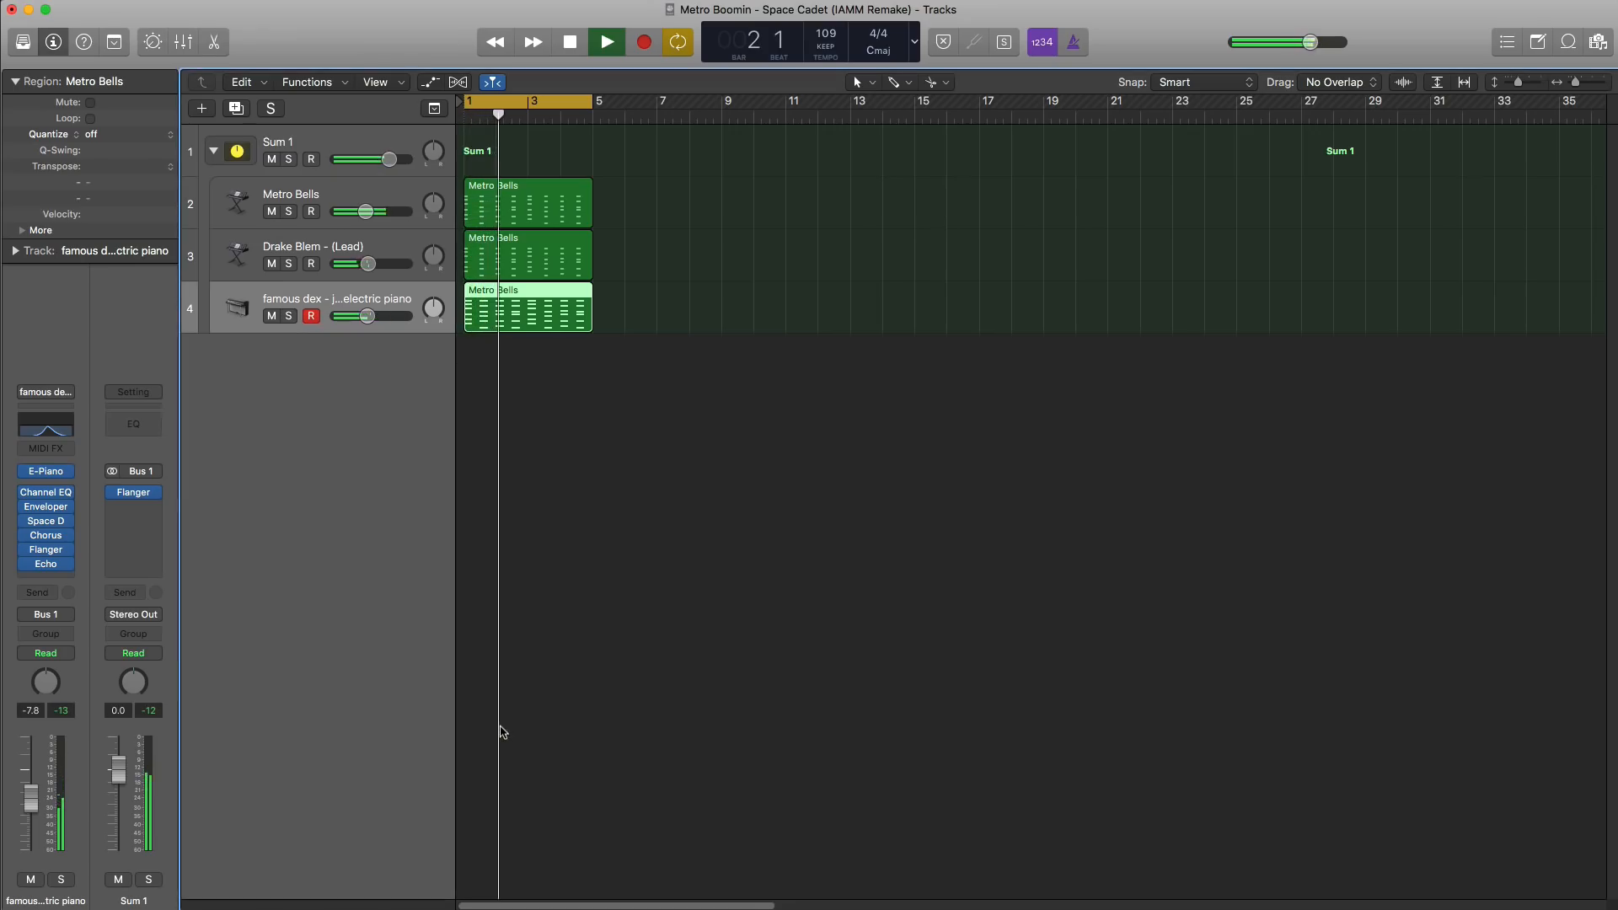
key(e)
key(e)
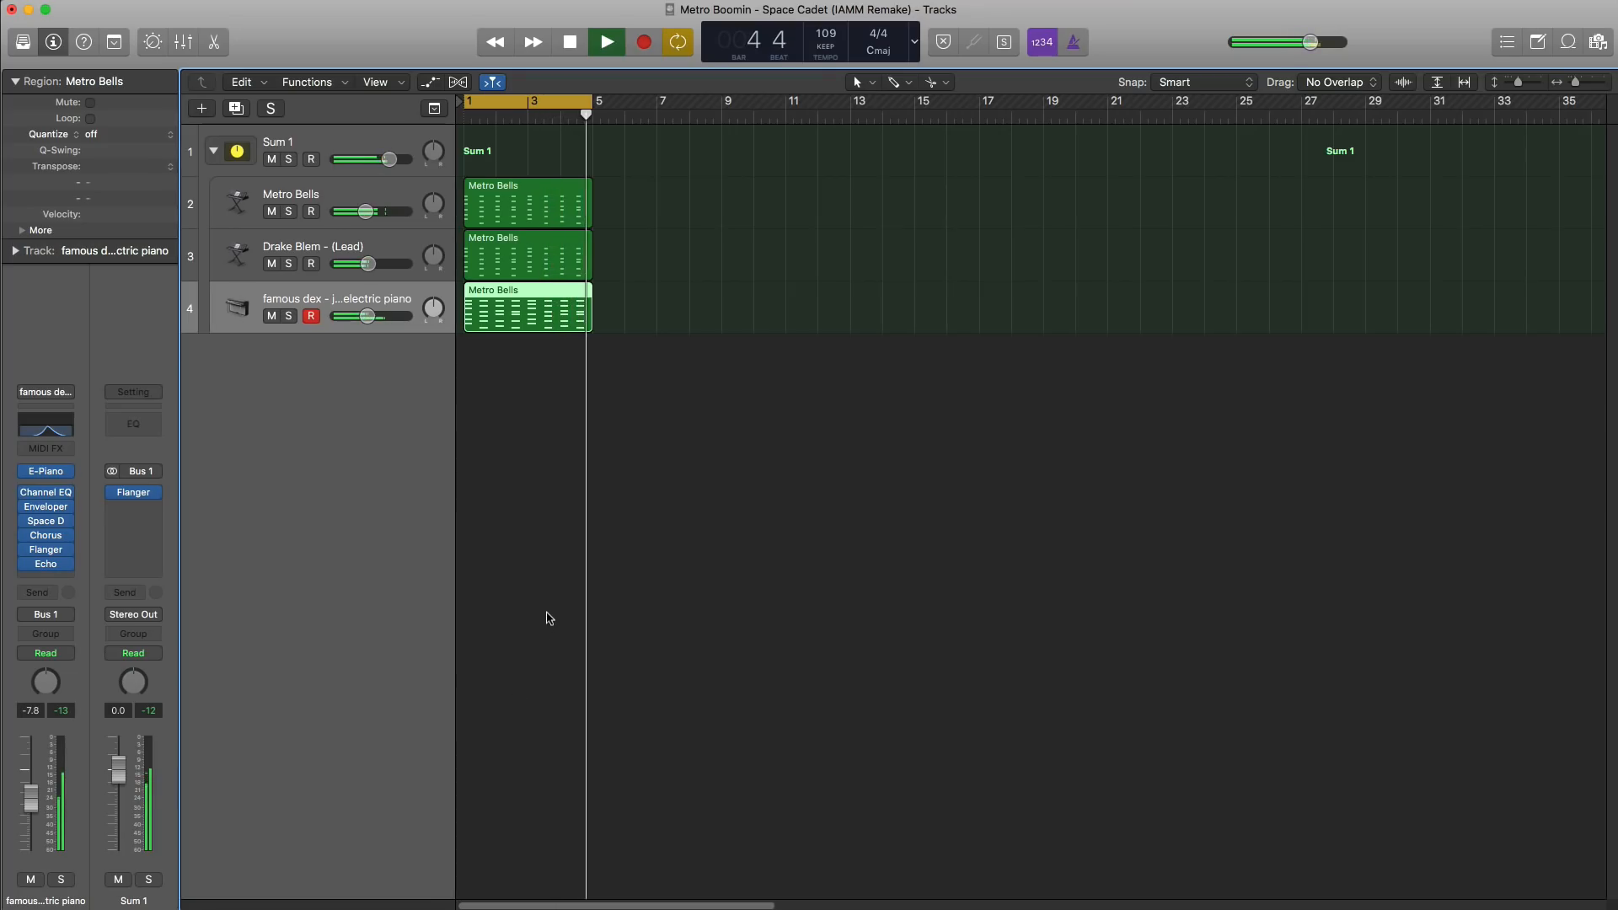
Step: Add a software instrument track and load the Lil Uzi Vert - Erase Your Social (Lead) channel strip setting on it
click(203, 108)
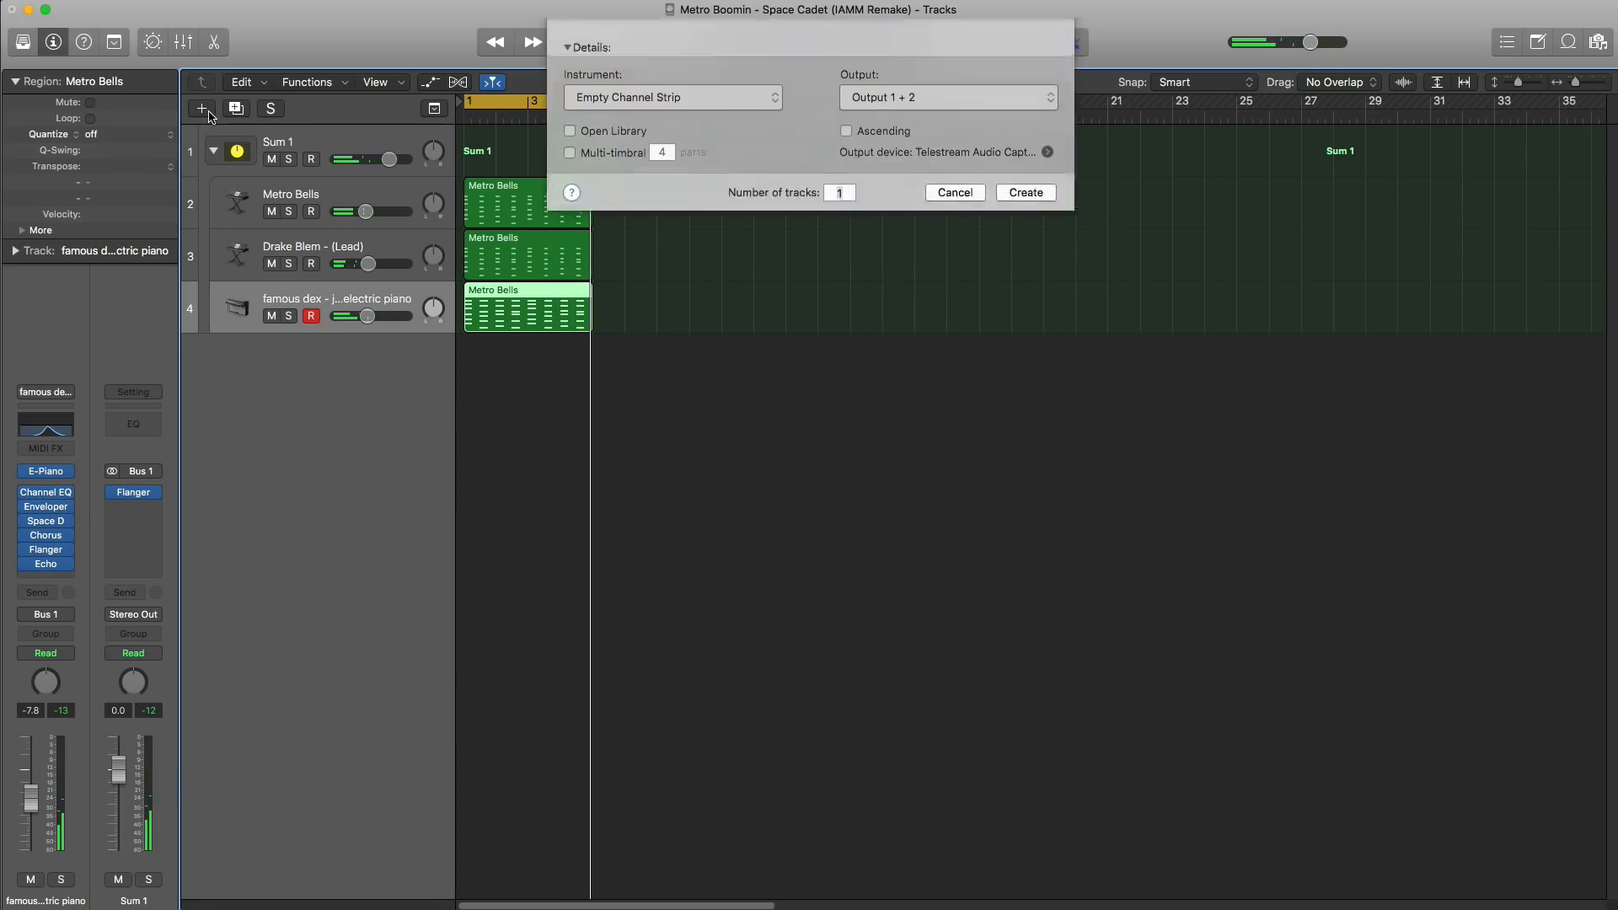
key(Return)
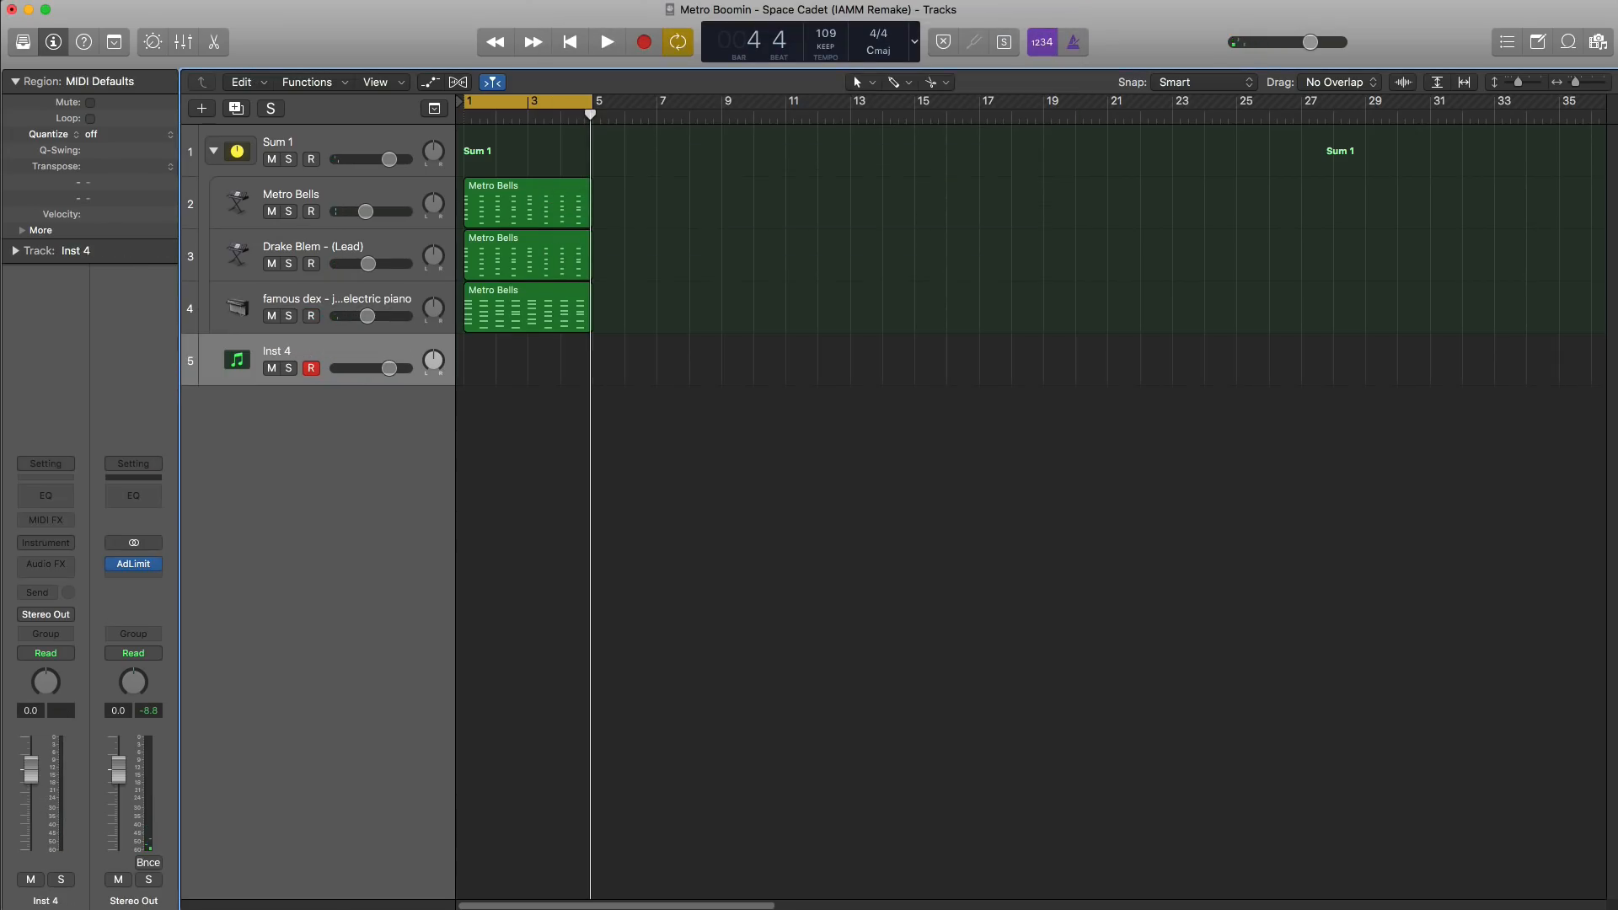
click(21, 43)
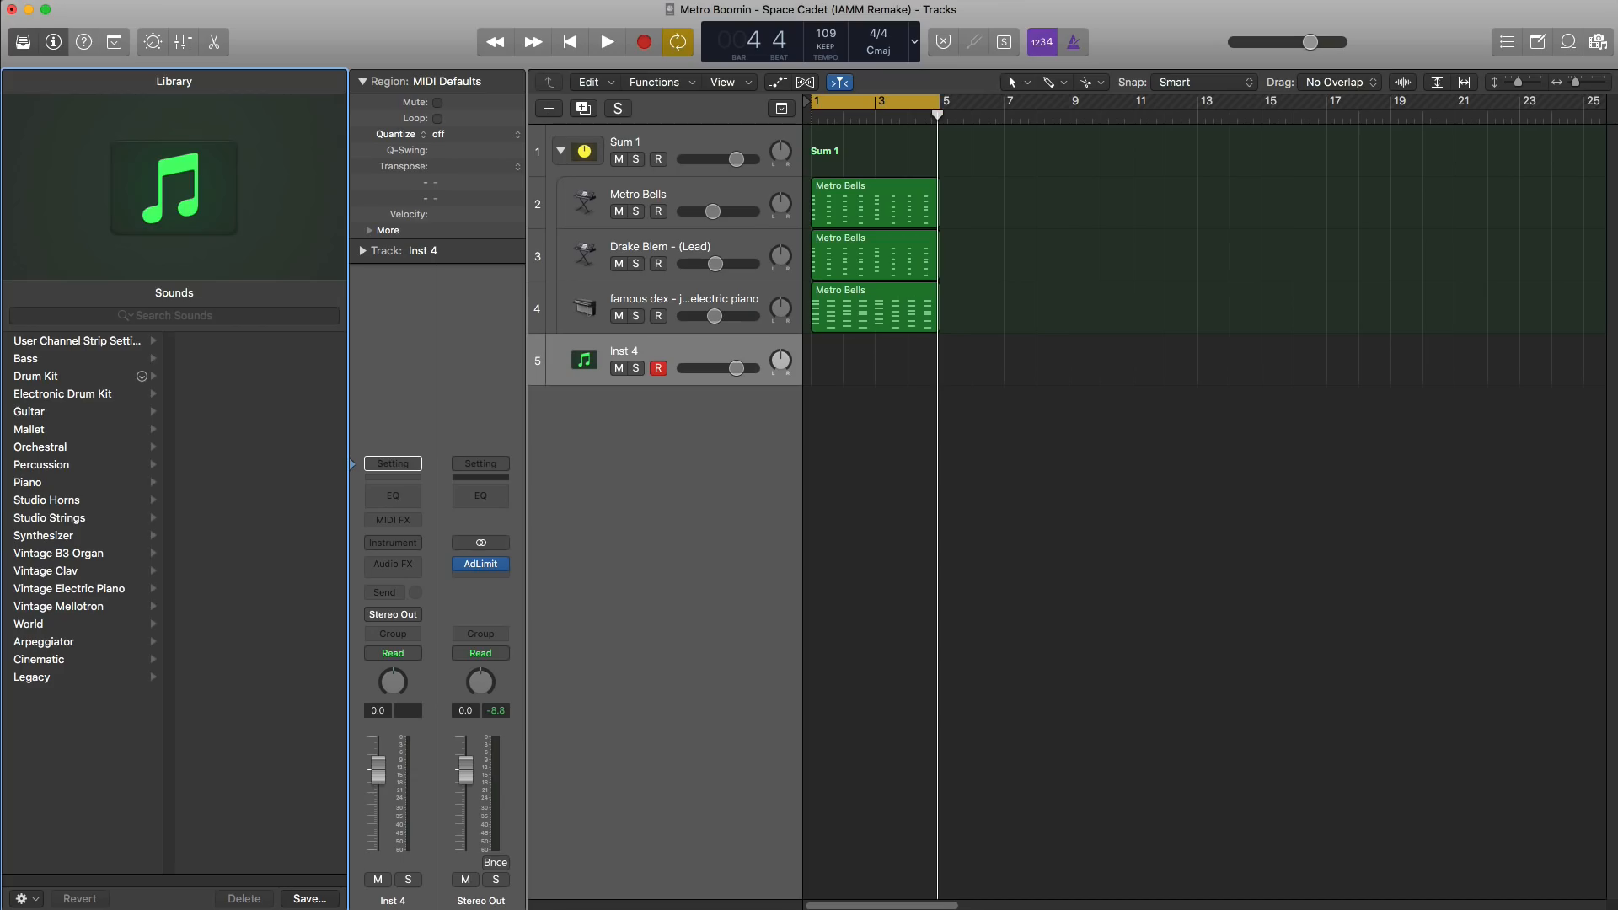
click(23, 43)
click(72, 464)
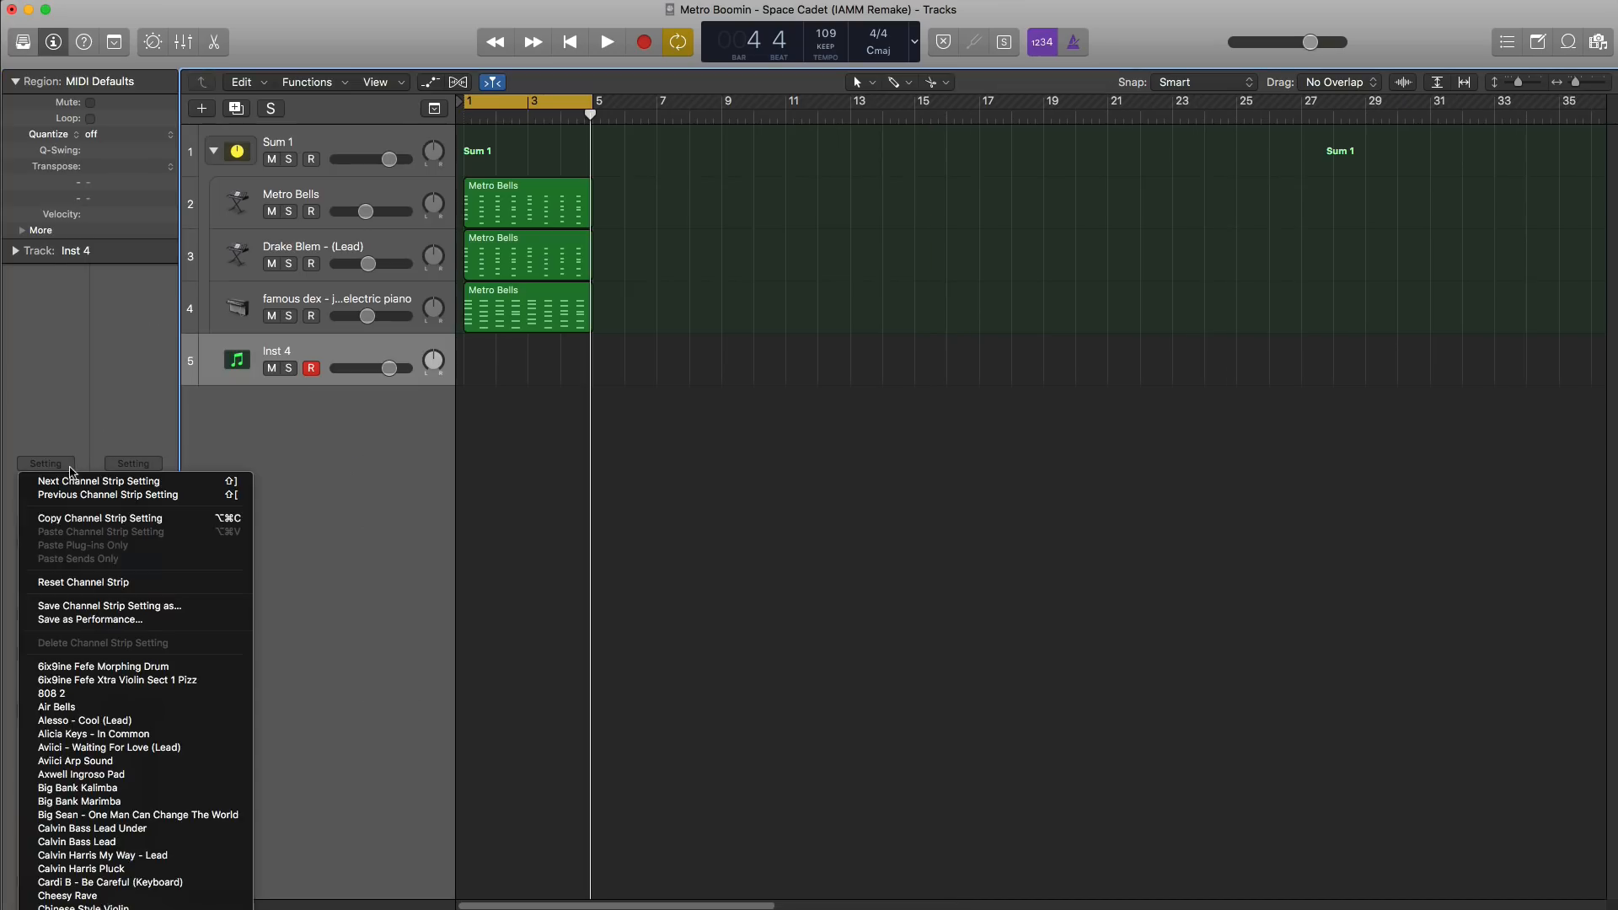
scroll(63, 845, down, 10)
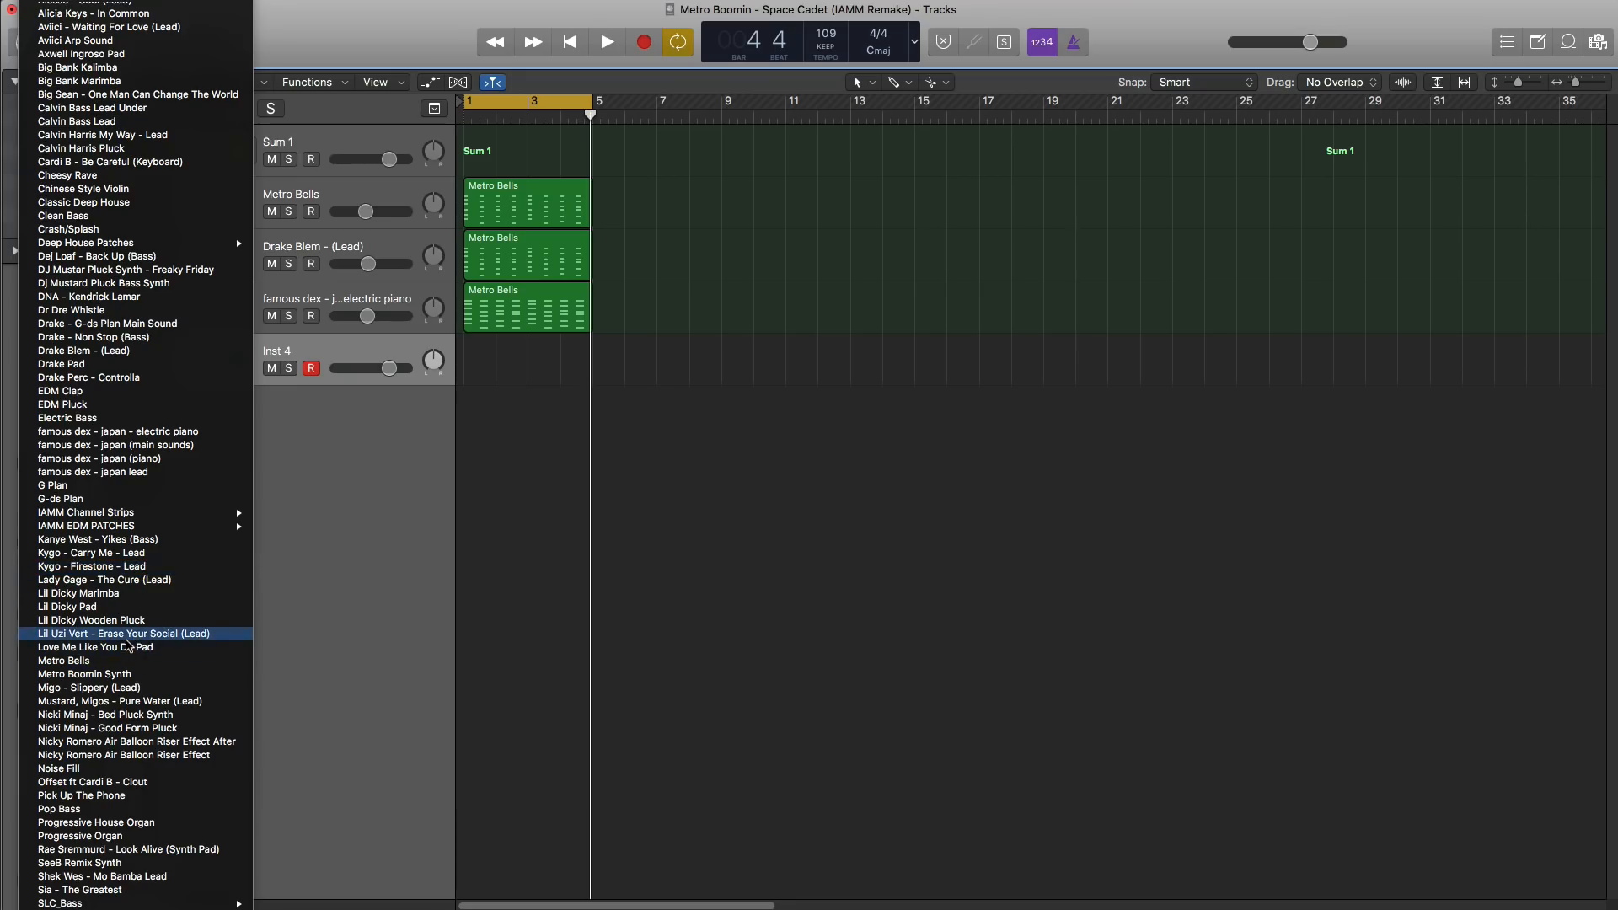
click(126, 638)
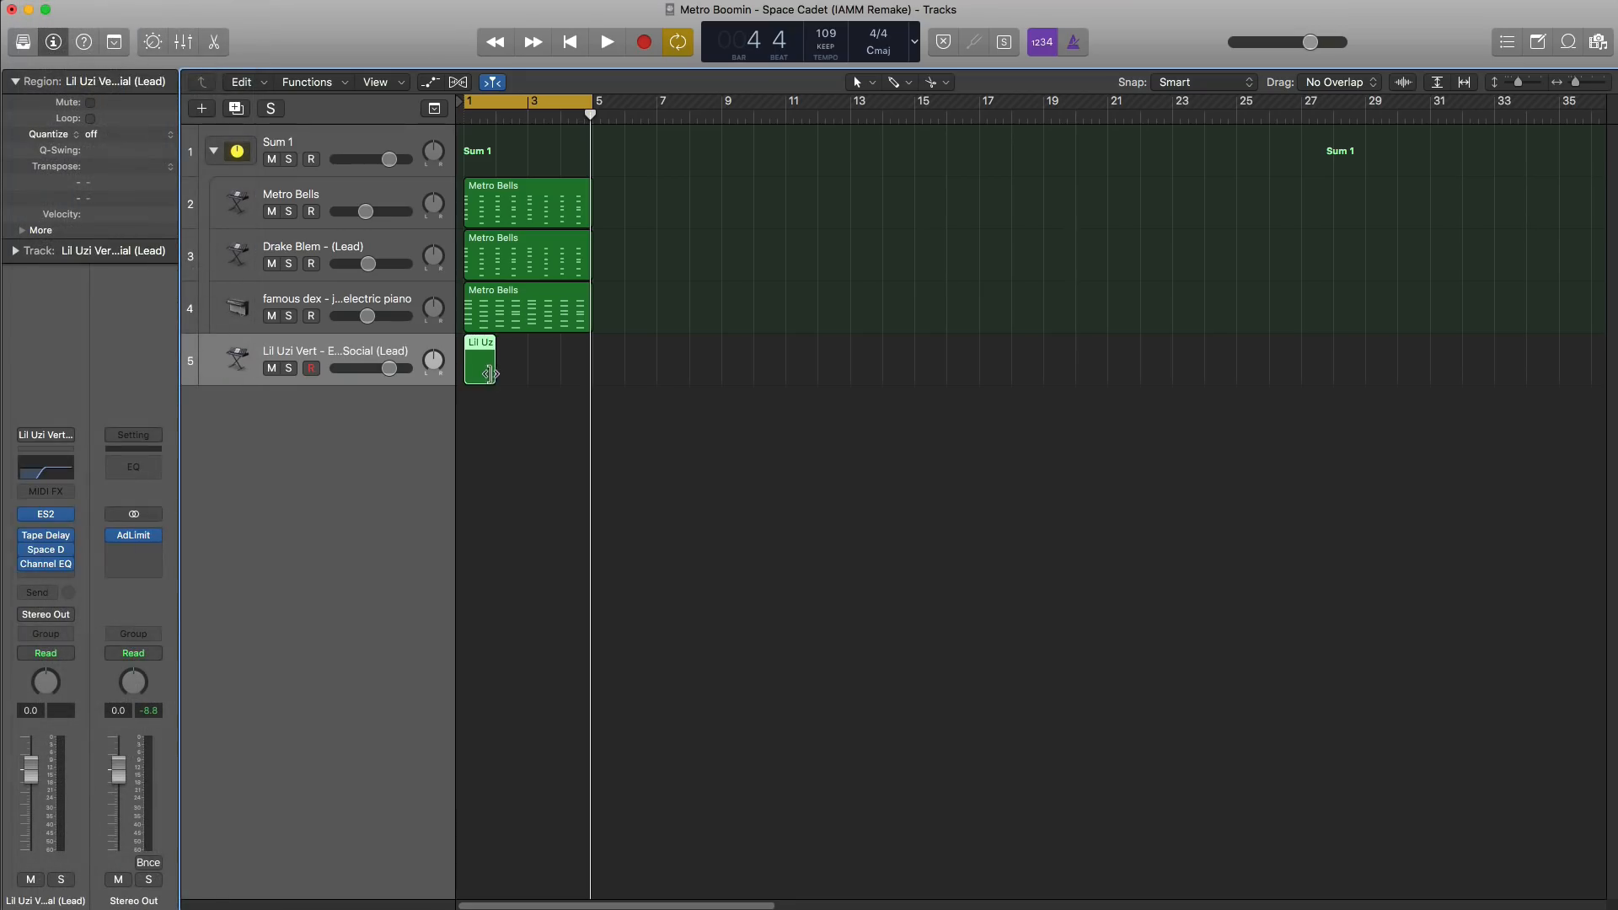
Step: Extend the Lil Uzi Vert lead's region to four bars and open it in an enlarged Piano Roll
drag(490, 374, 591, 373)
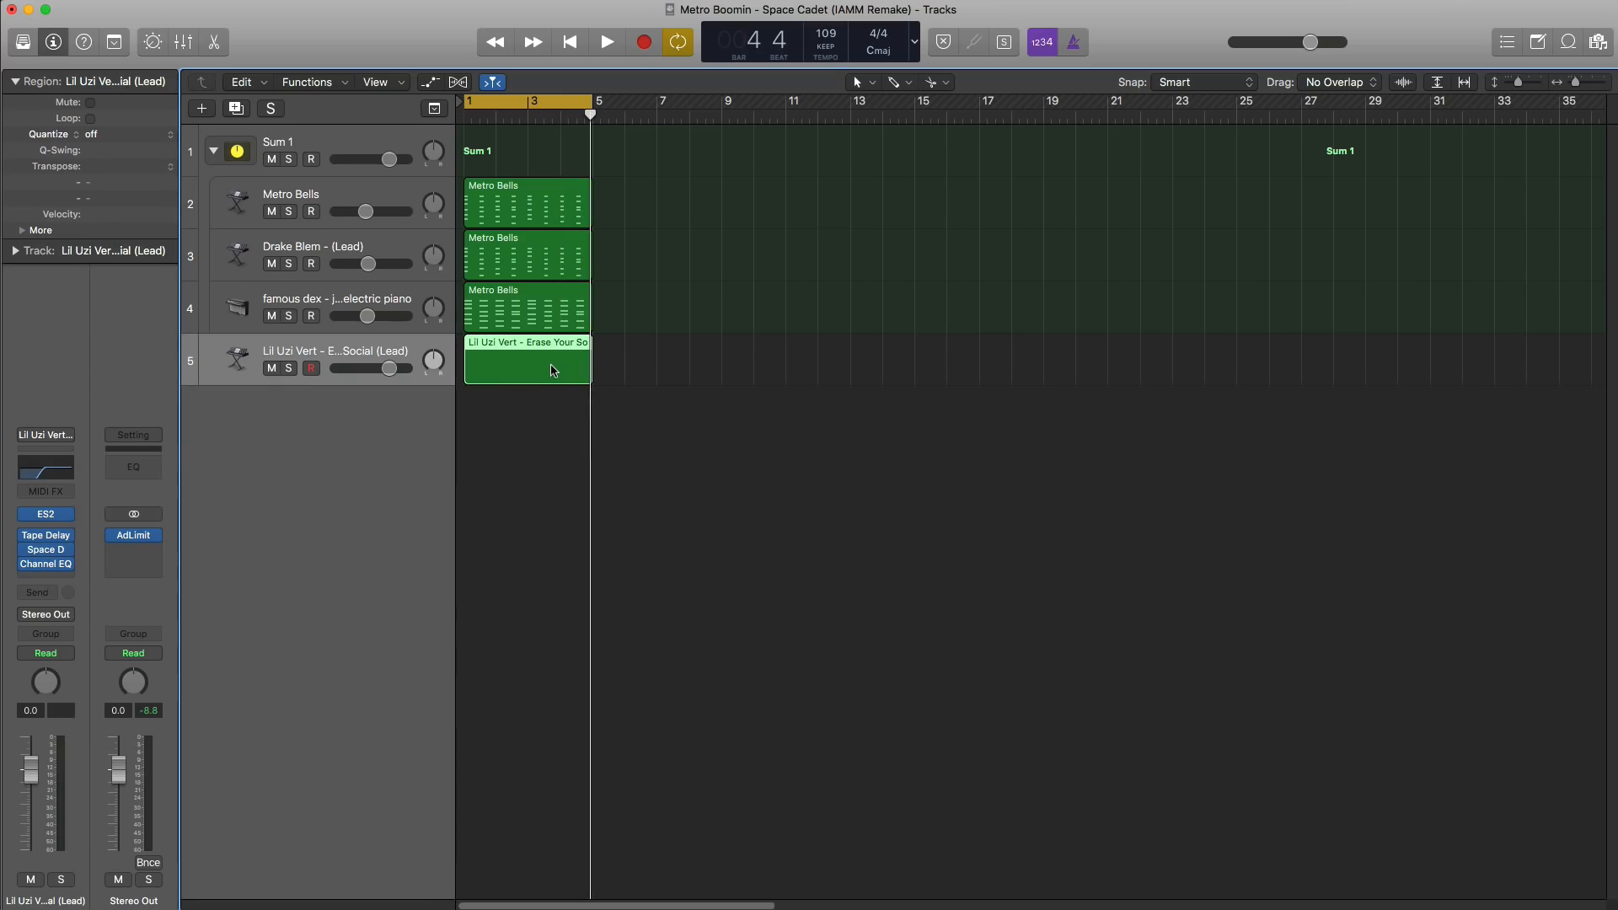
double_click(553, 371)
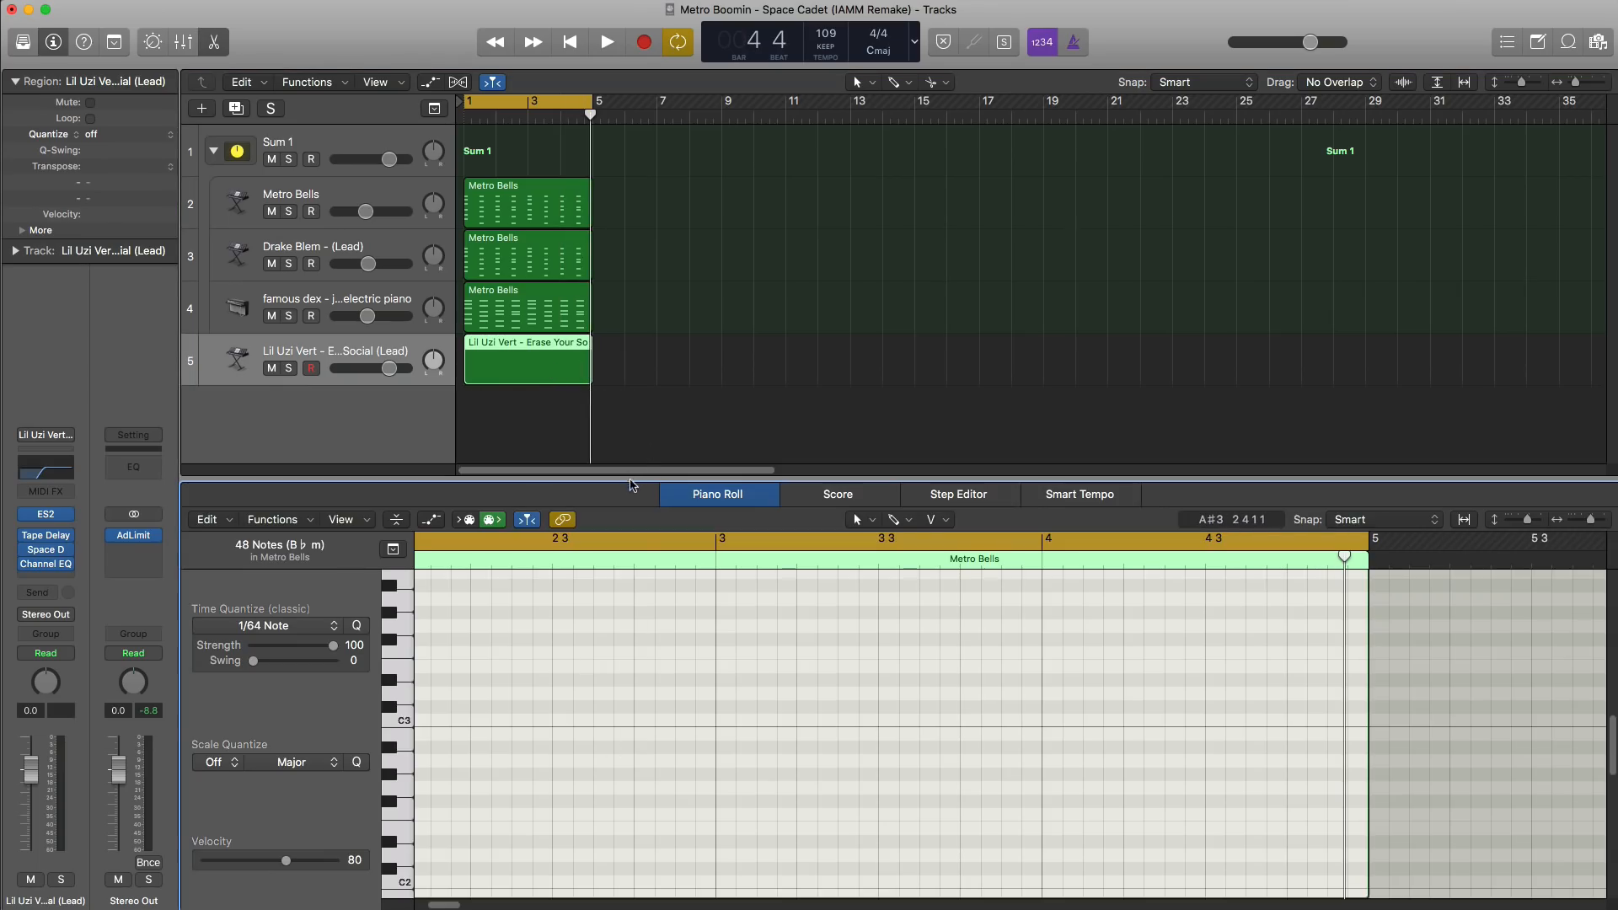
drag(634, 485, 634, 421)
key(space)
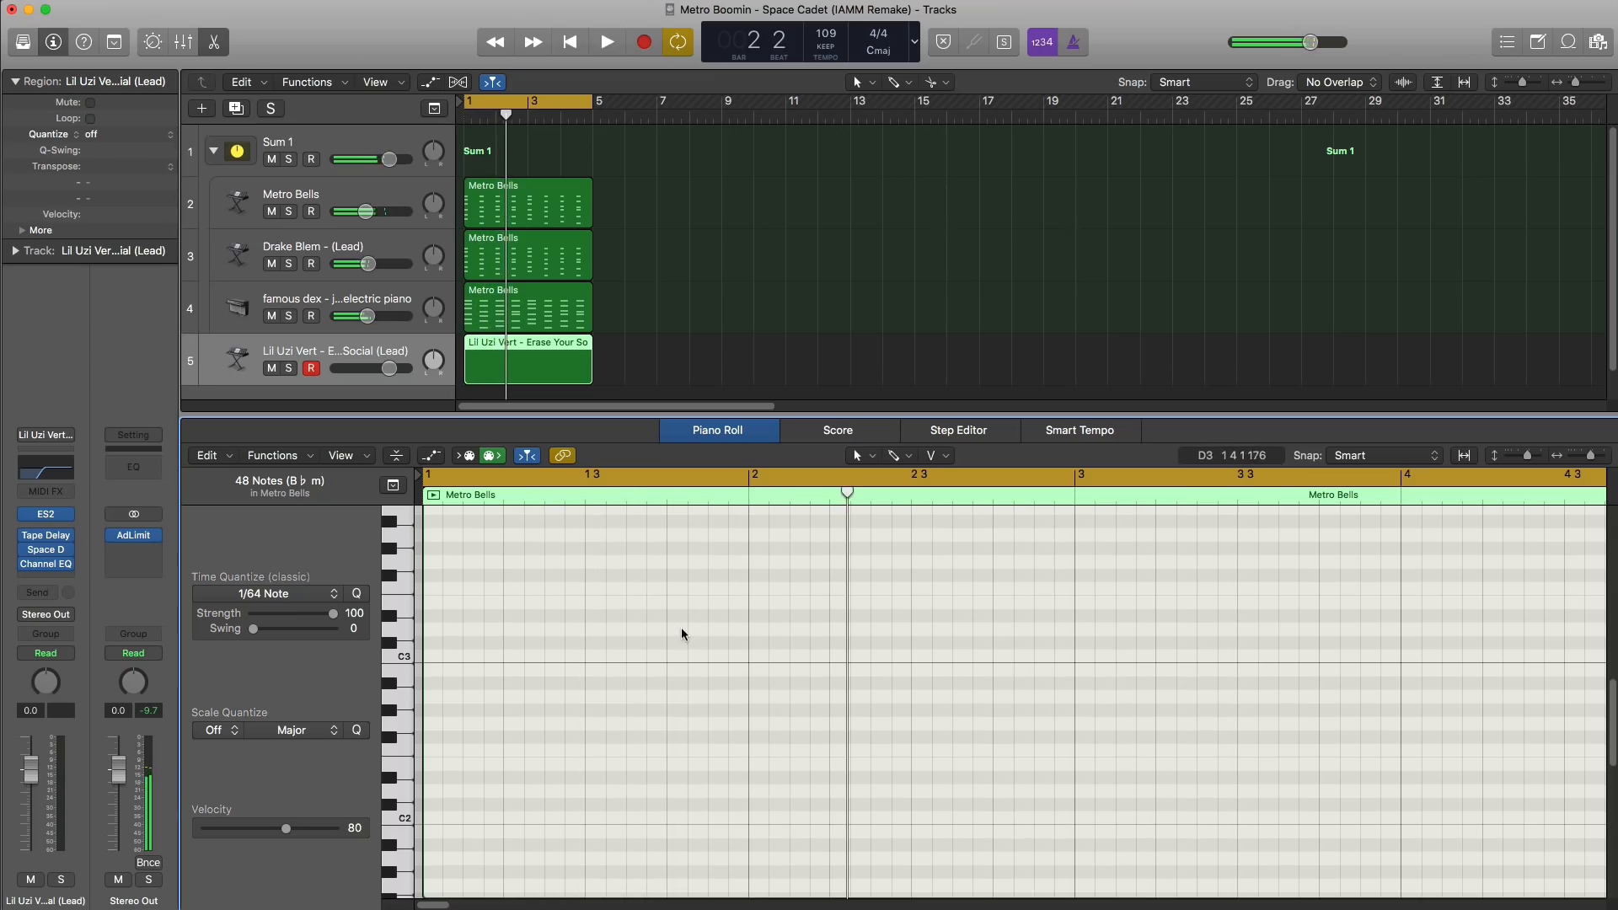
key(Return)
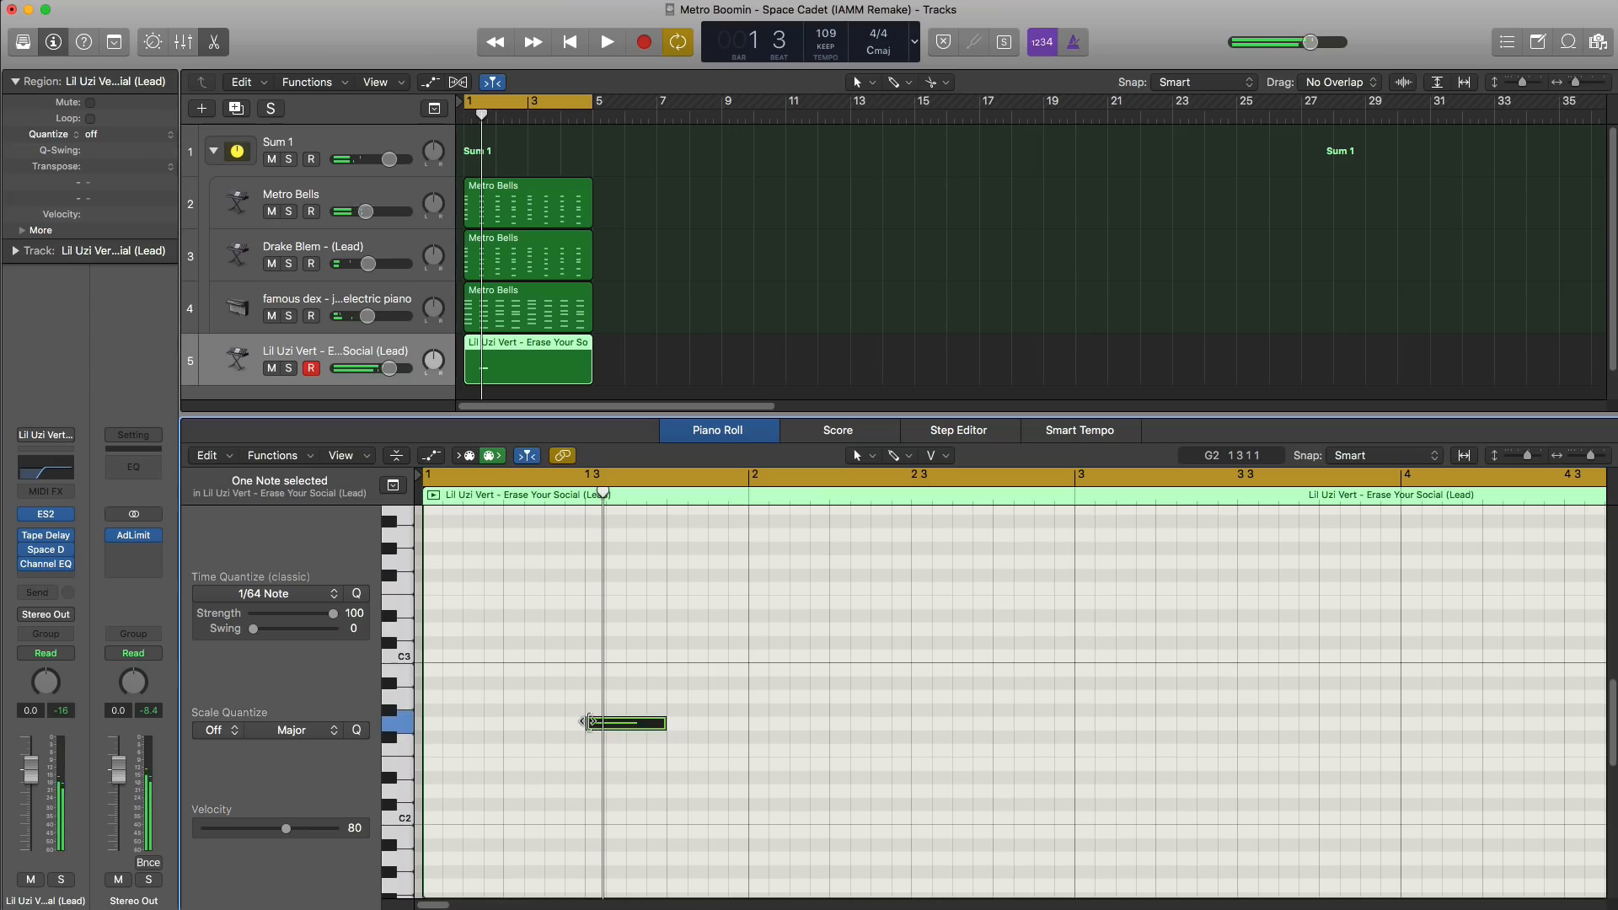
Step: Draw three rising sixteenth notes G2, C3 and E3 from beat 3 of bar 1 and play them with the loop
drag(660, 727, 602, 725)
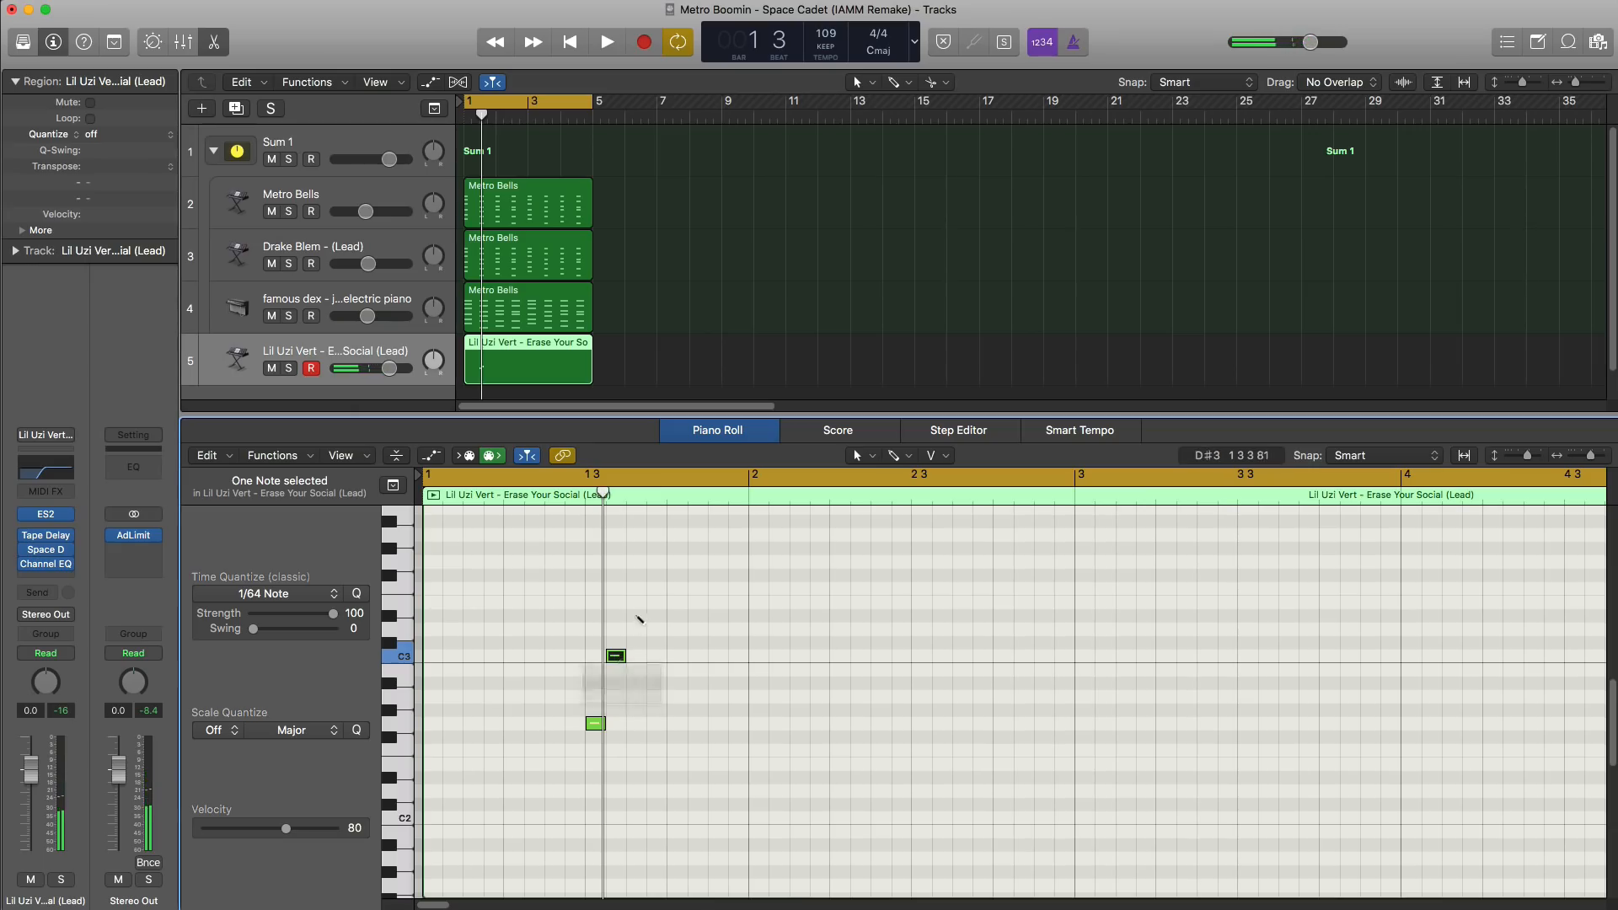
super+click(637, 606)
click(638, 608)
key(space)
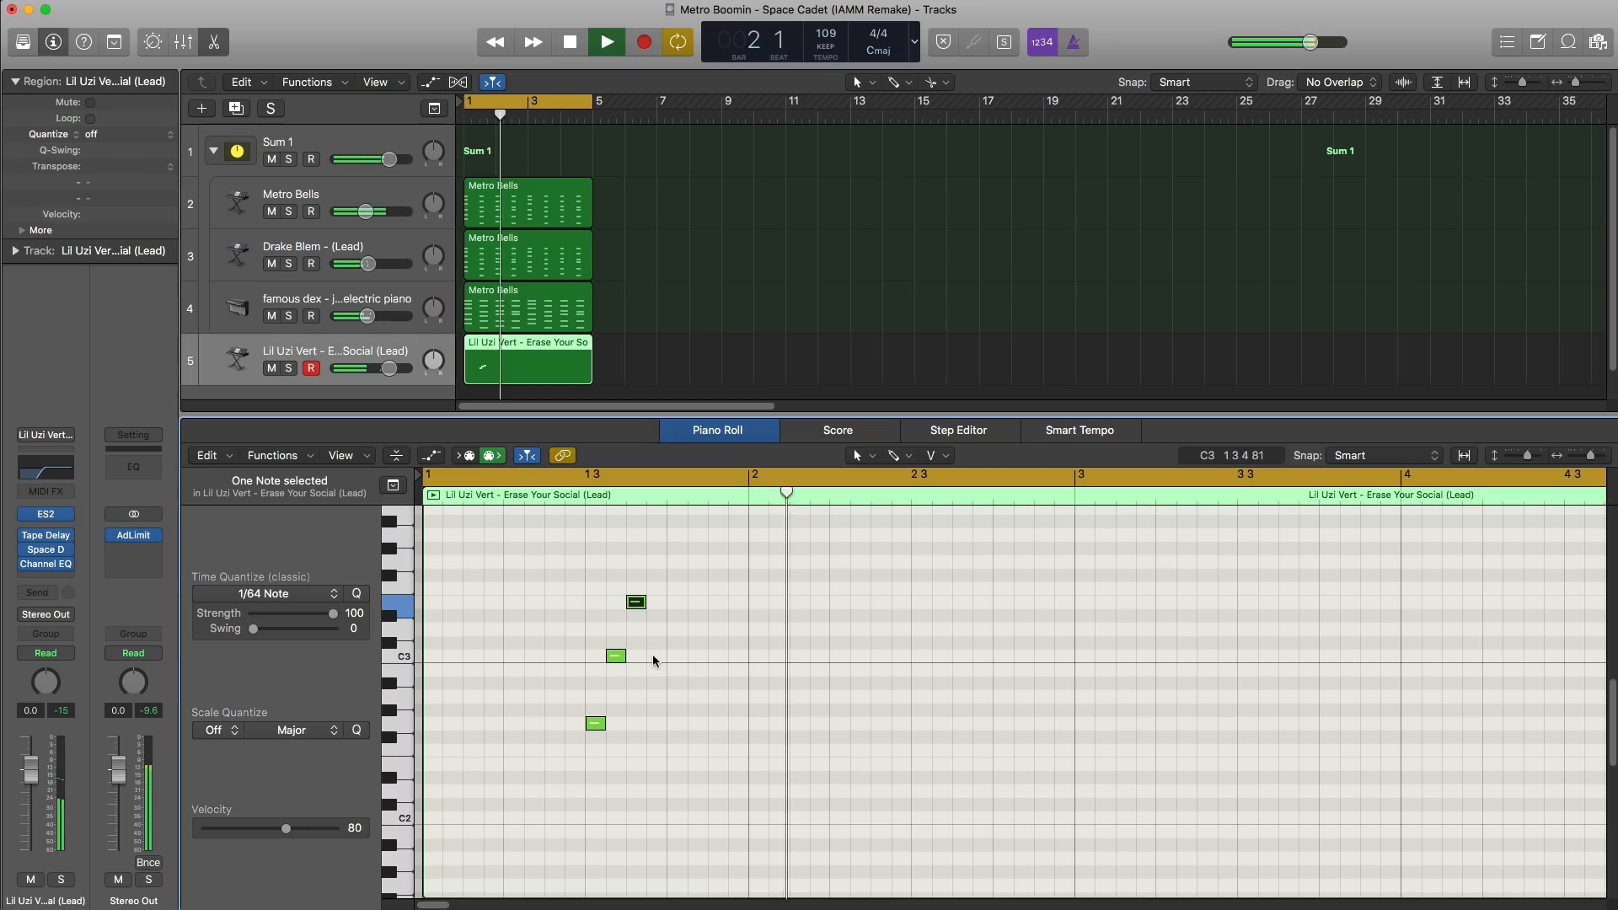
key(space)
Step: Copy the three-note run to beat 3 of bar 2 and raise the copy's last note by one semitone
drag(678, 741, 579, 567)
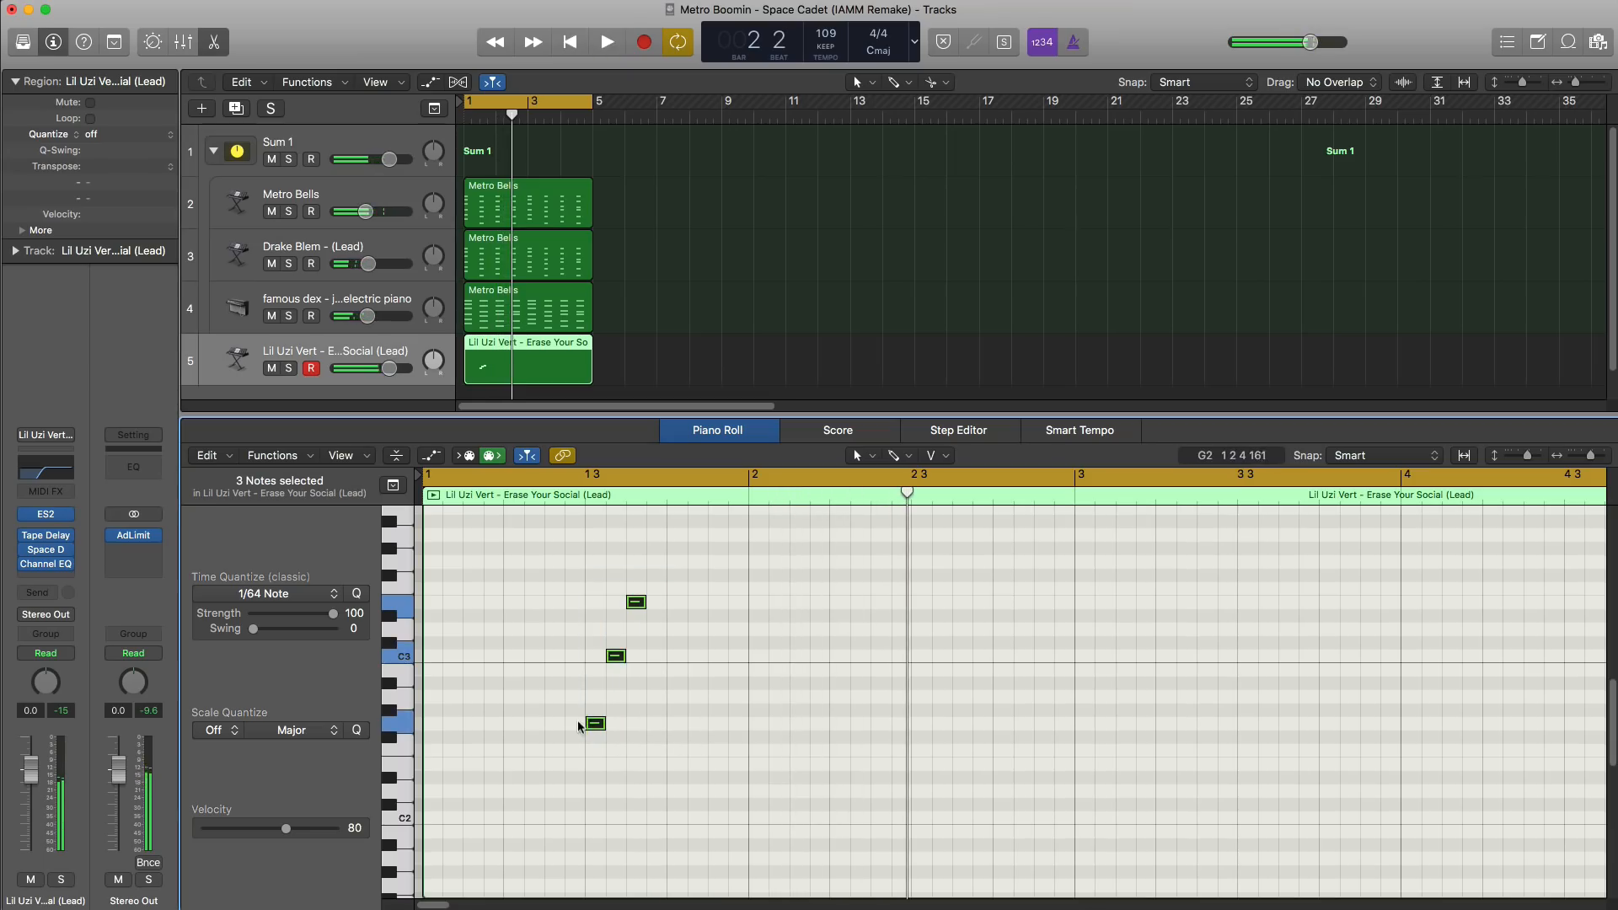
drag(595, 728, 922, 728)
click(954, 718)
drag(963, 604, 960, 587)
key(space)
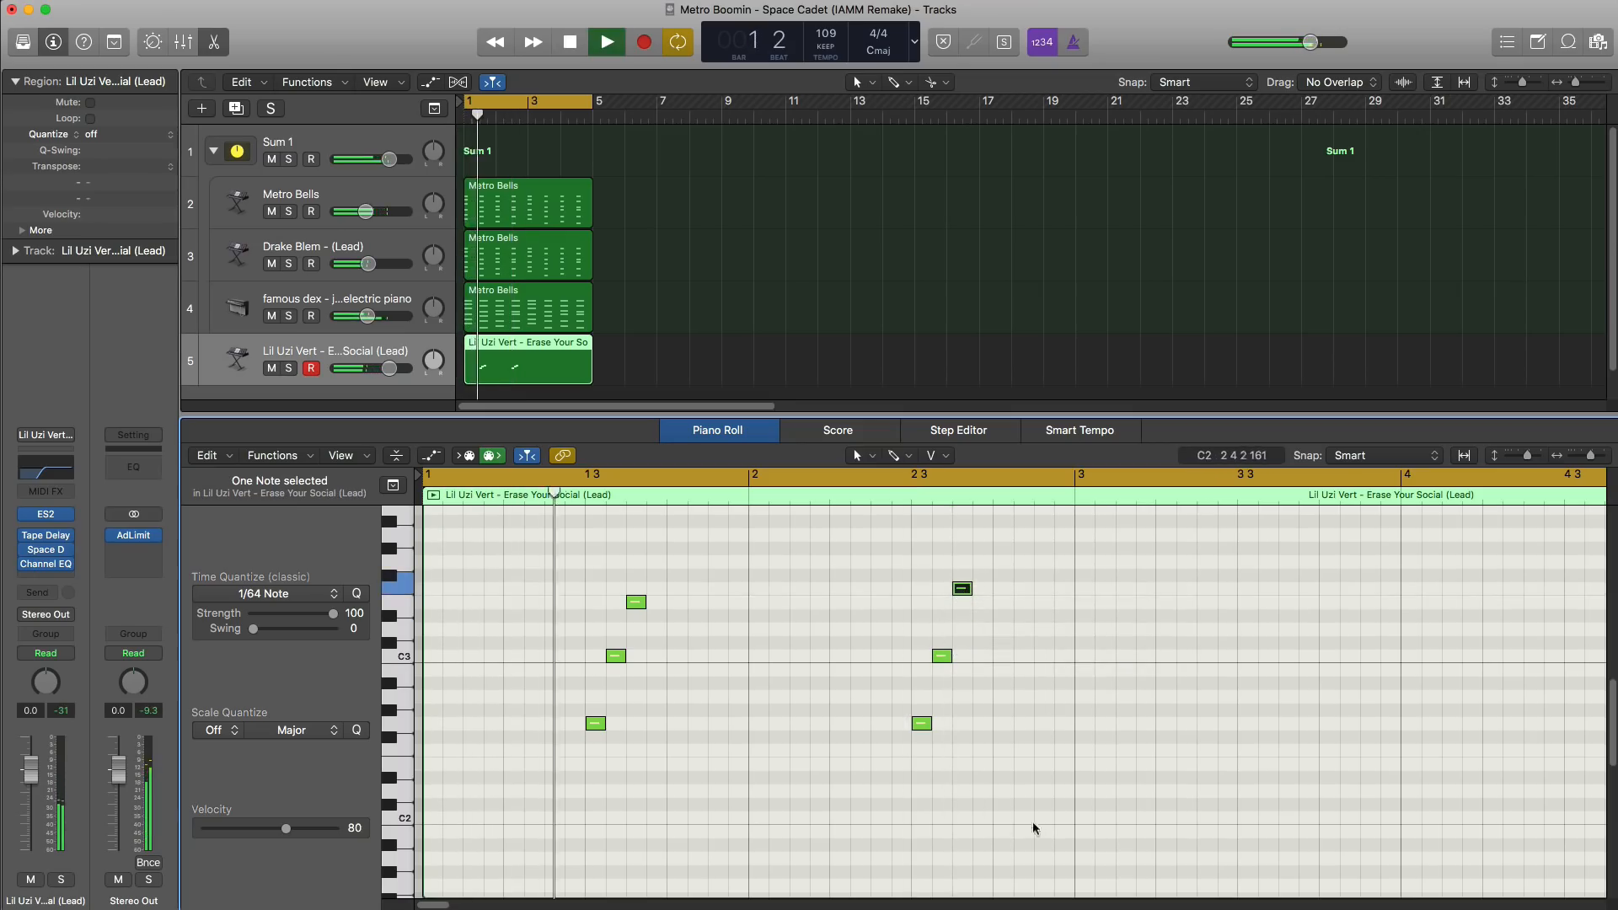
Step: Copy the six lead notes from bars 1 and 2 into bars 3 and 4
drag(1033, 823, 506, 505)
scroll(549, 643, up, 10)
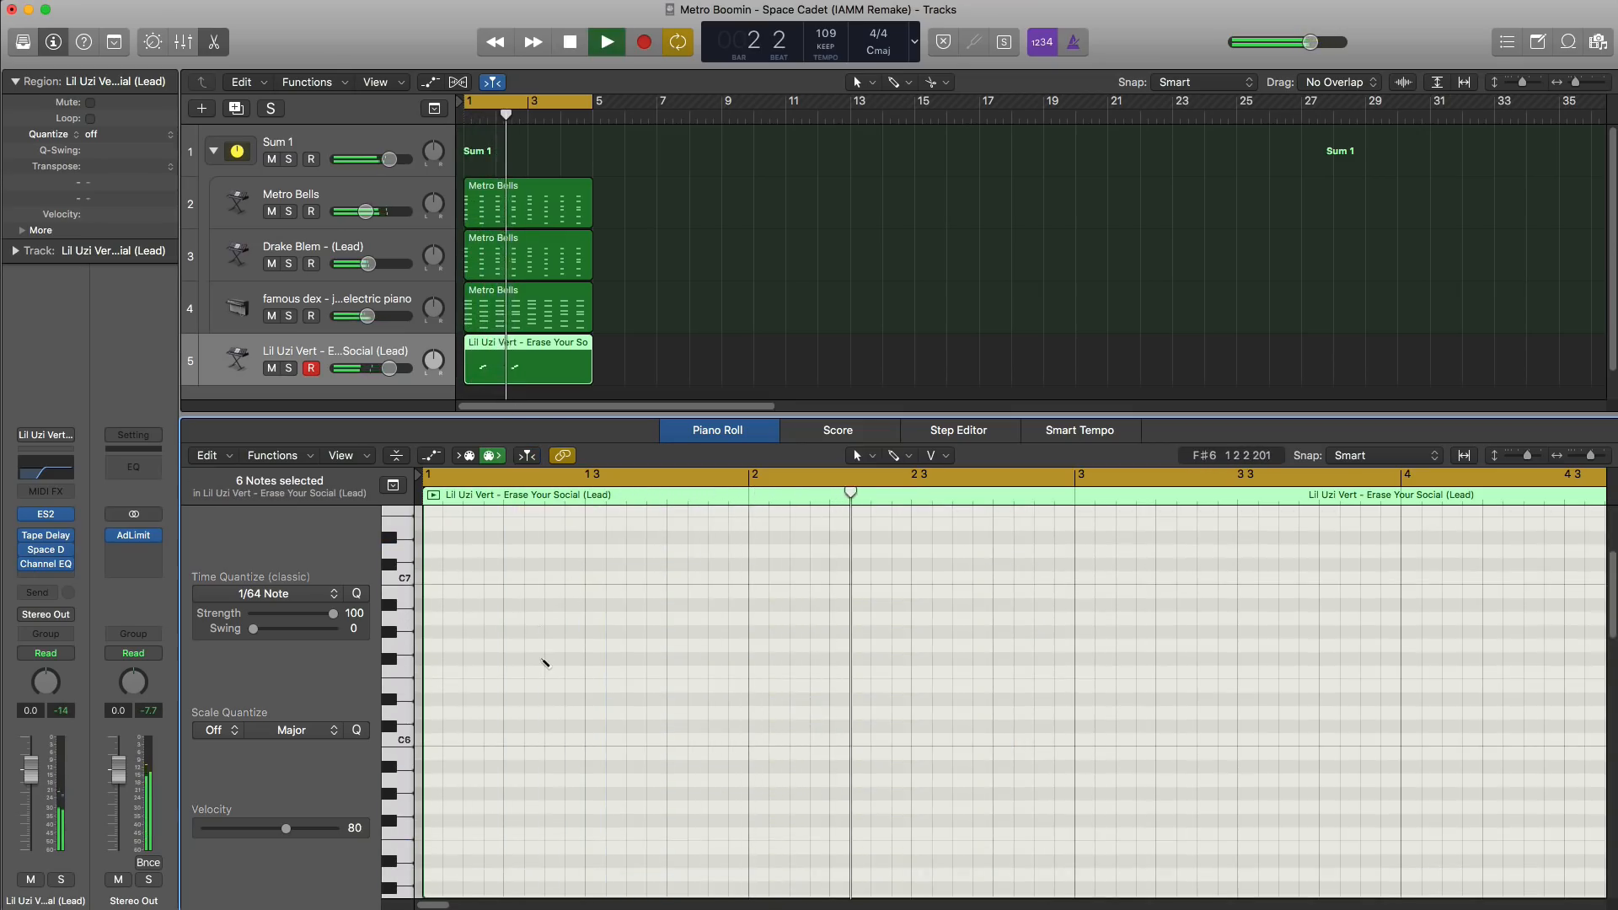
scroll(721, 741, down, 5)
scroll(721, 740, down, 8)
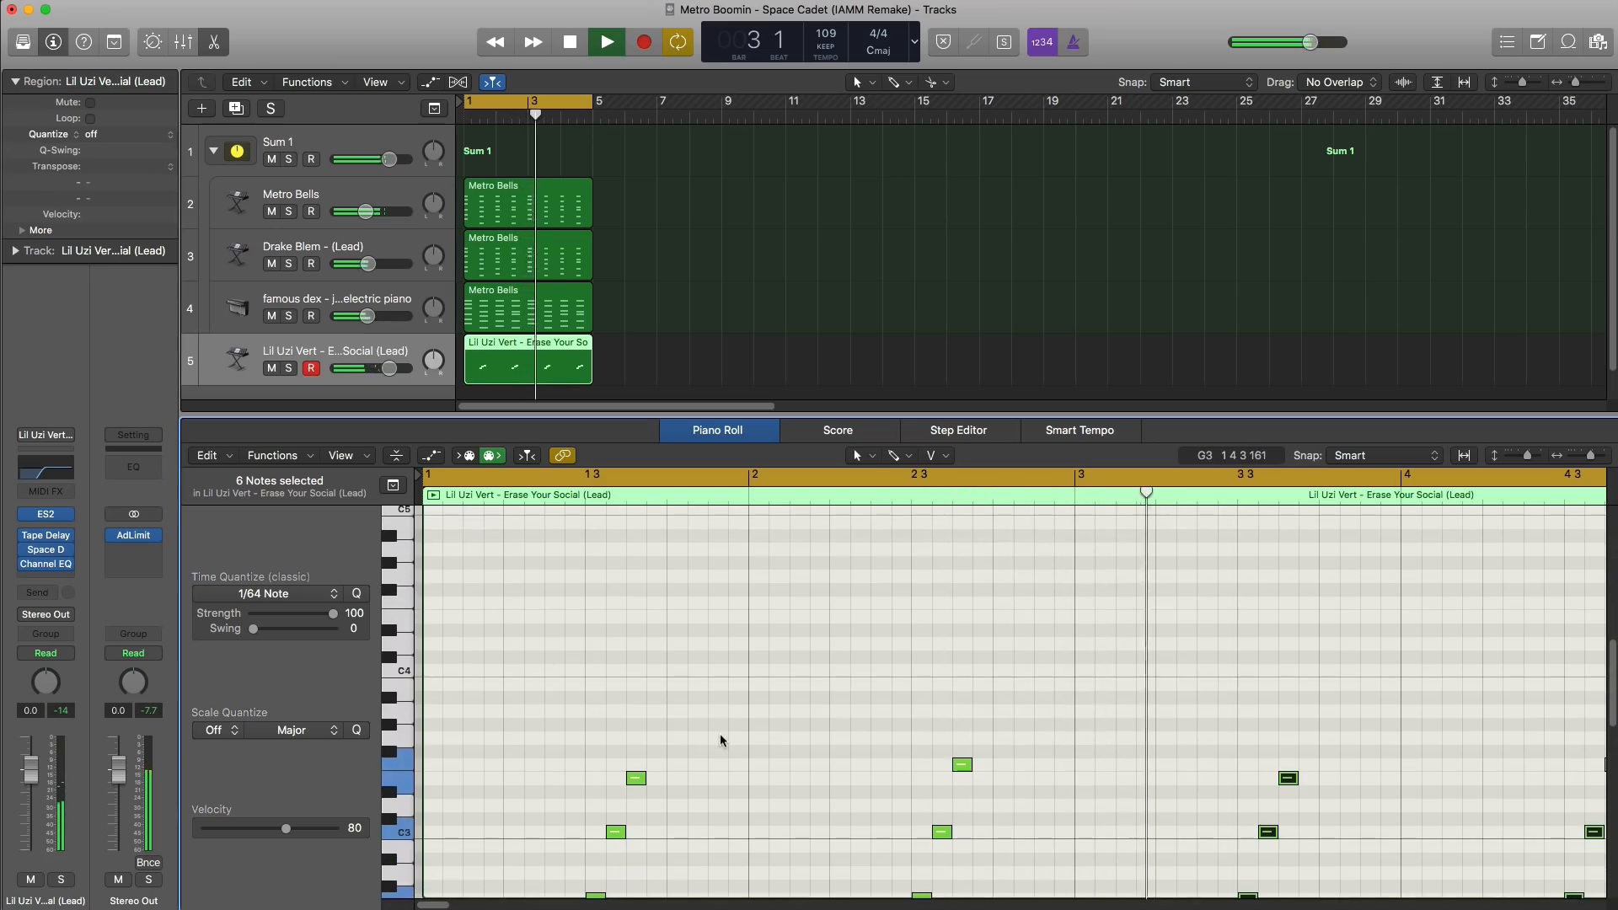
key(space)
Step: Transpose all twelve lead notes up two octaves, one octave at a time, playing the loop after each change
key(super+a)
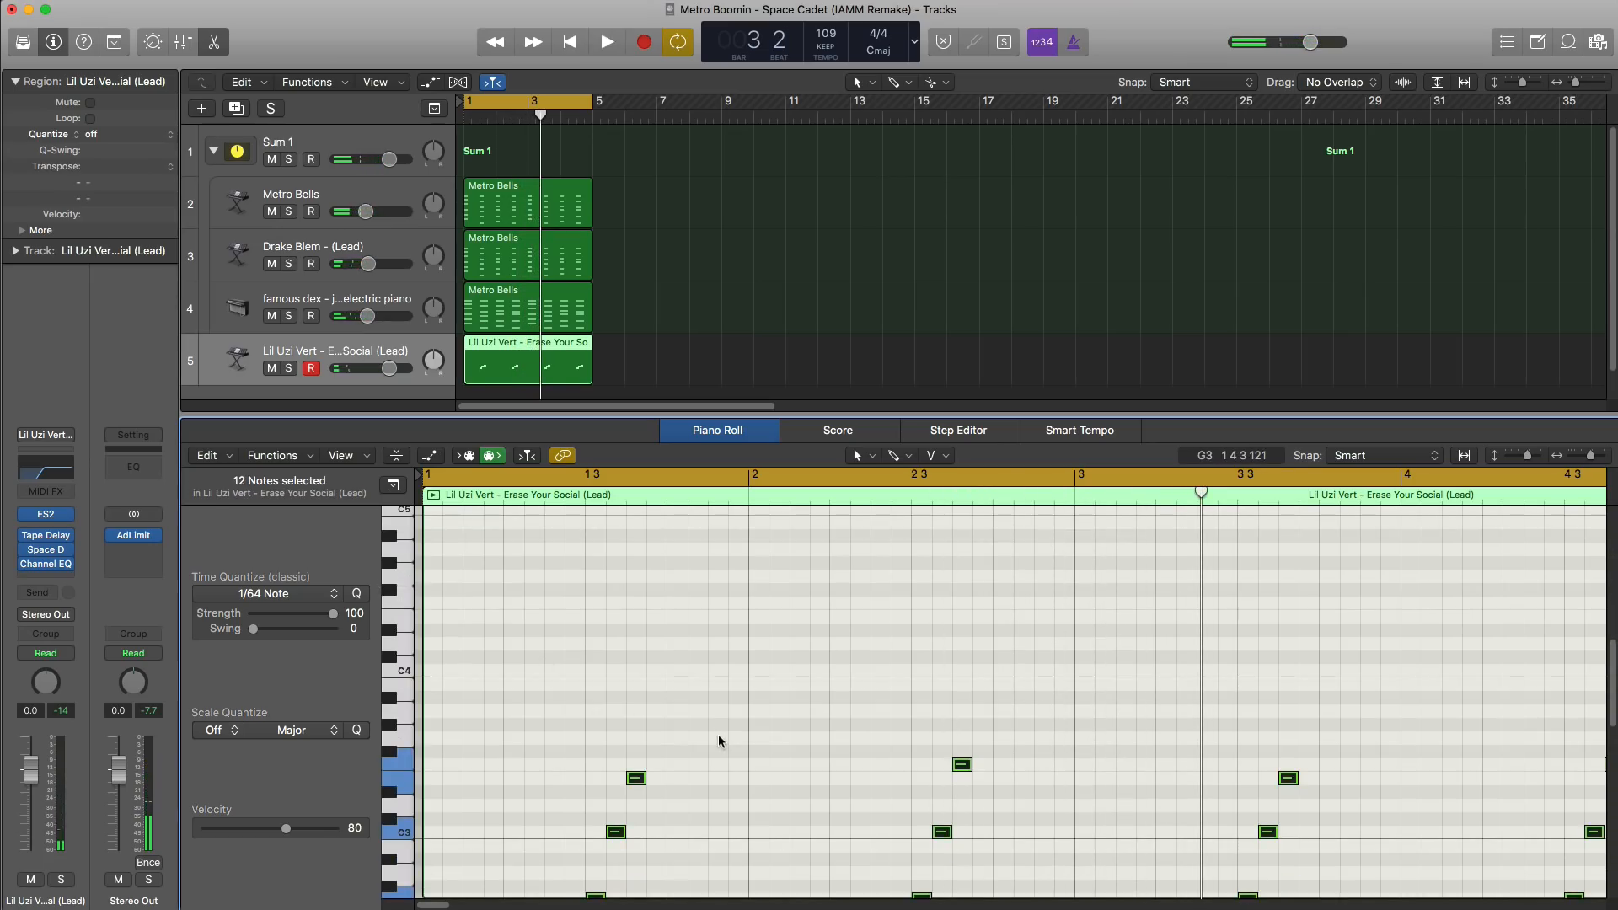
key(alt+shift+Up)
key(space)
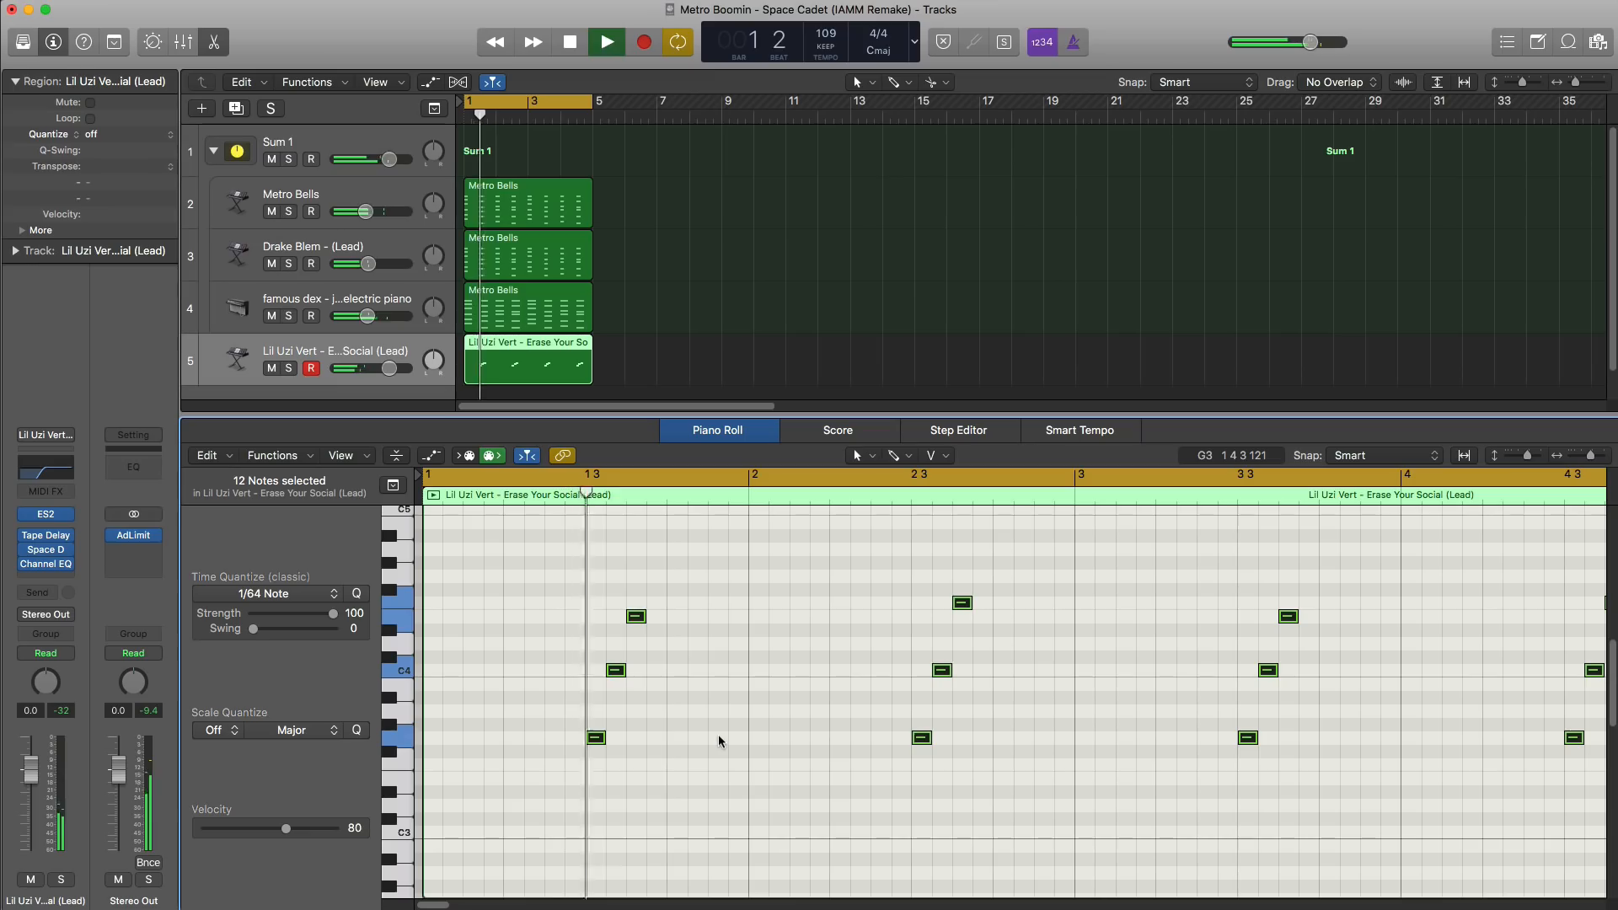
key(space)
key(alt+shift+Up)
key(space)
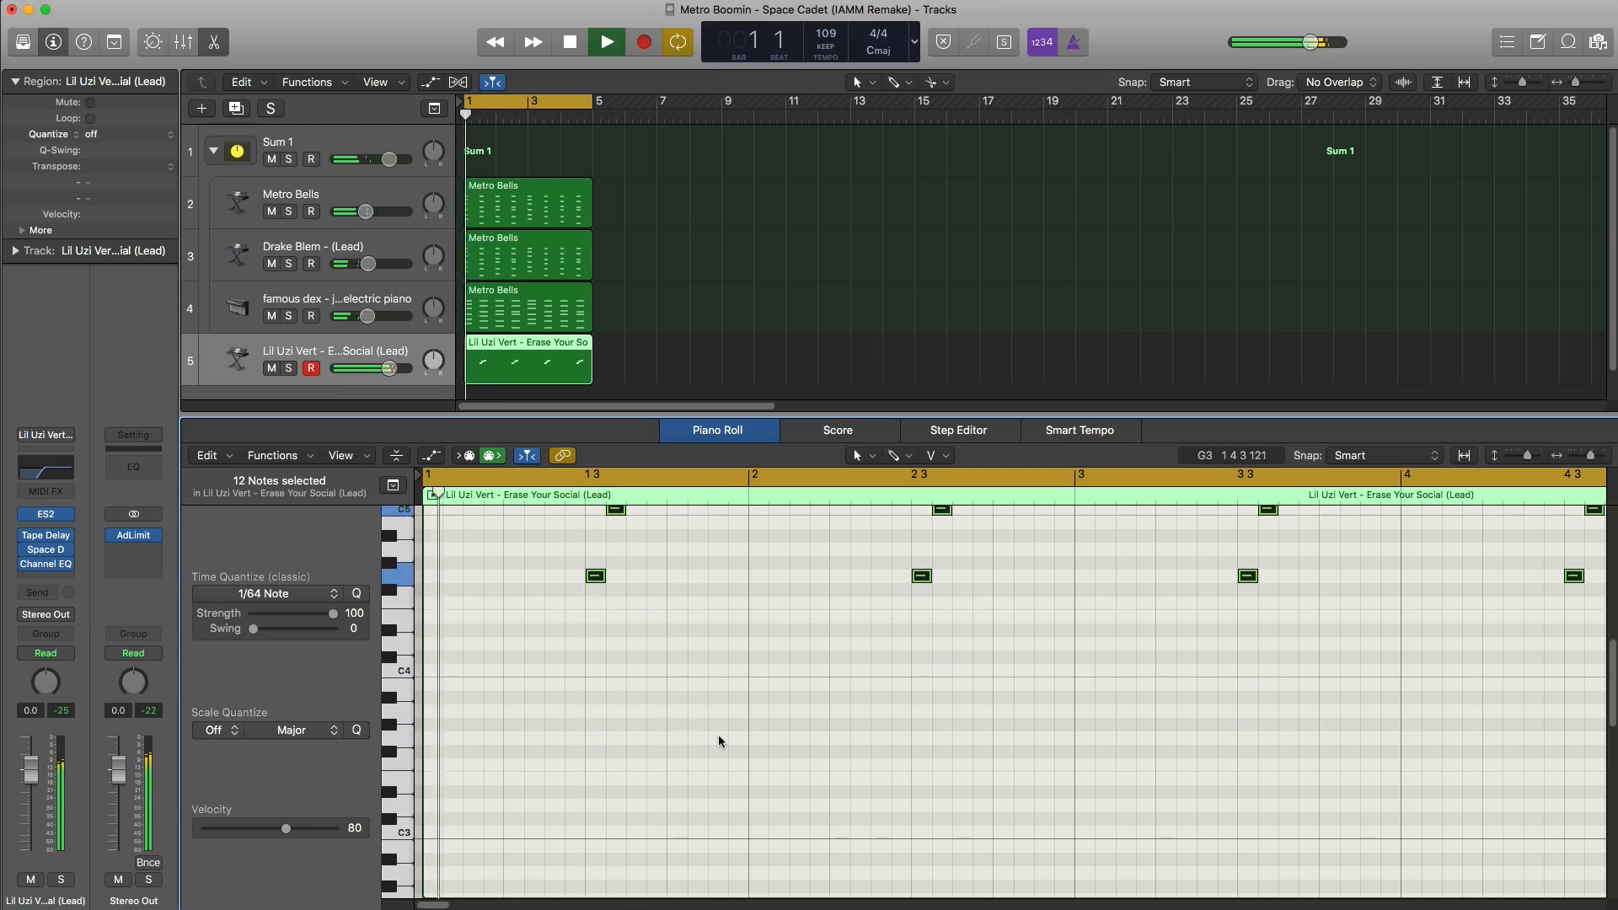
Step: Check the mixer levels and the lead's ES2 synth settings, and replay the loop
key(x)
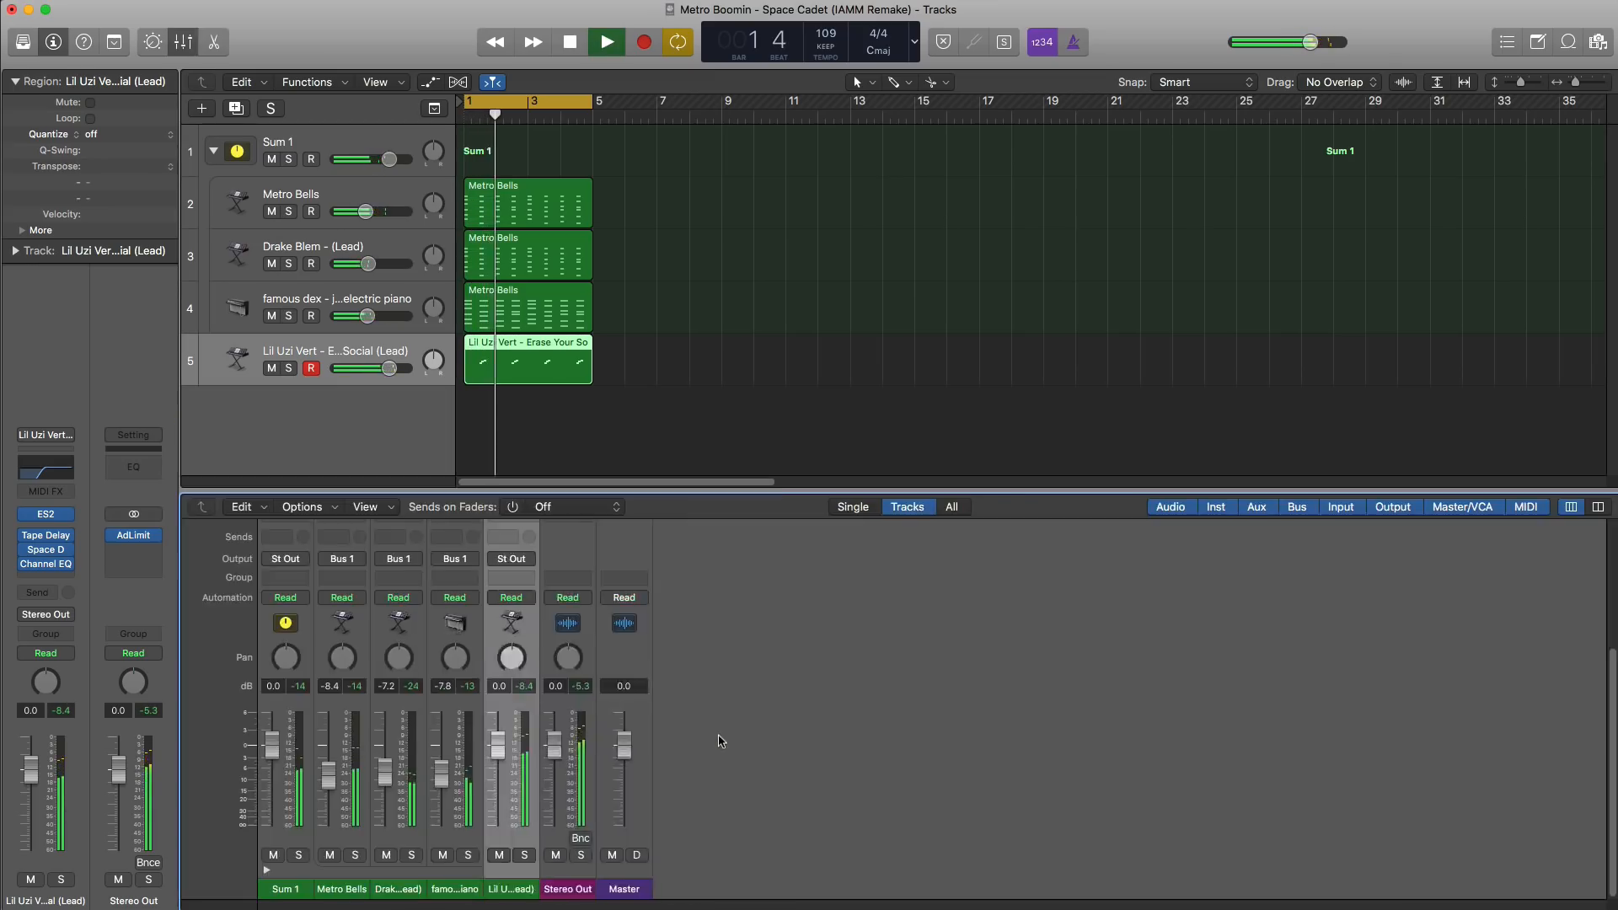
key(x)
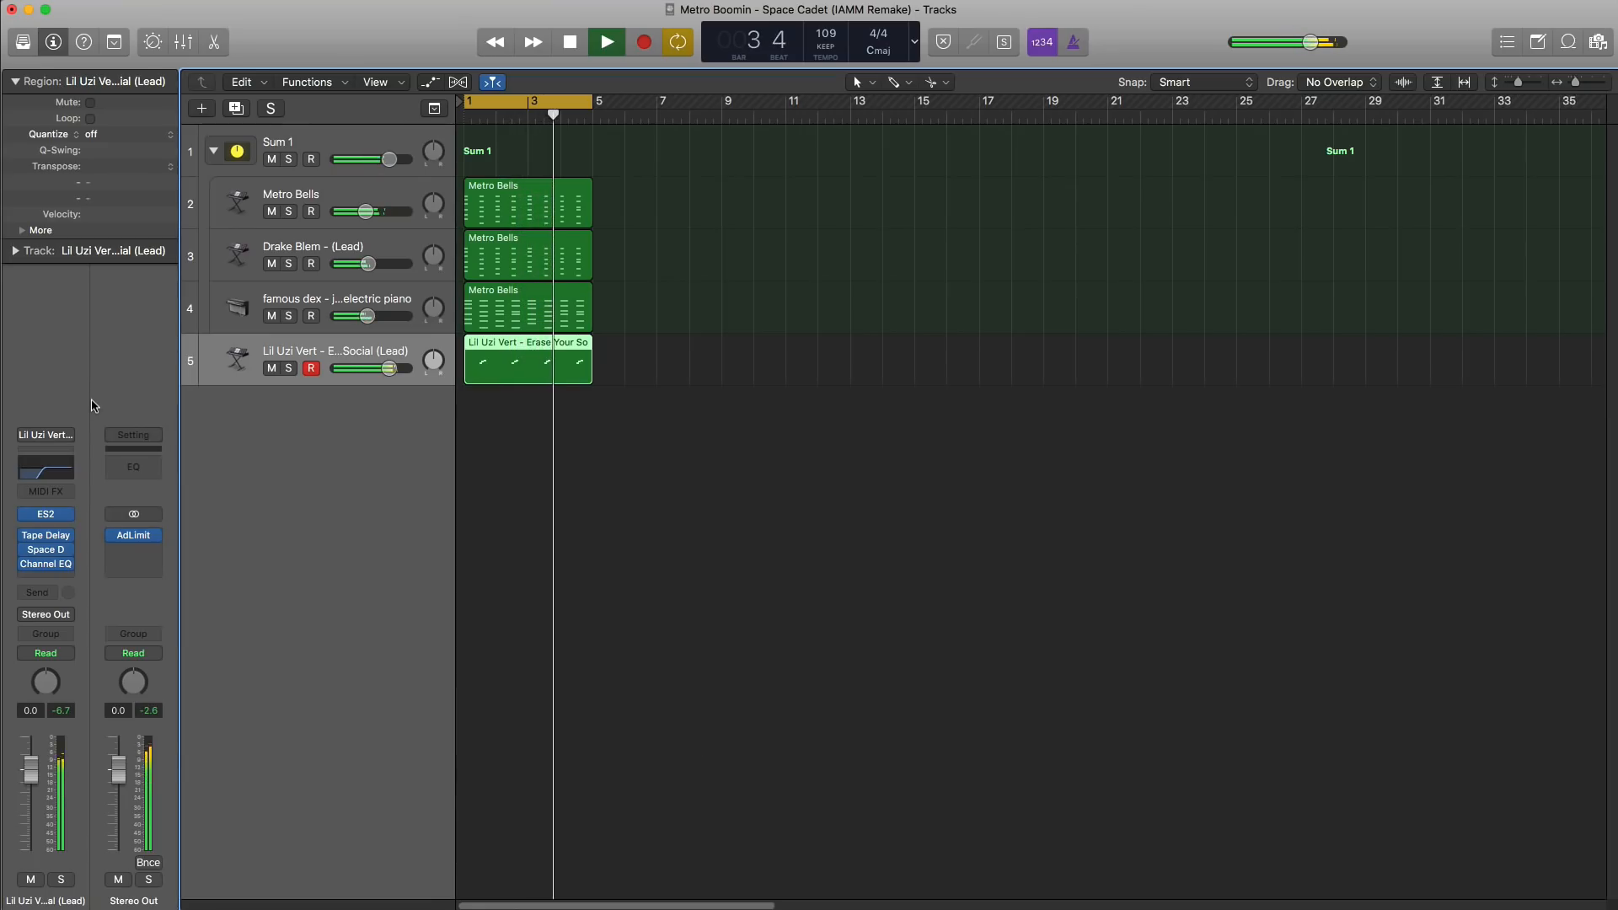
click(47, 516)
drag(514, 74, 749, 192)
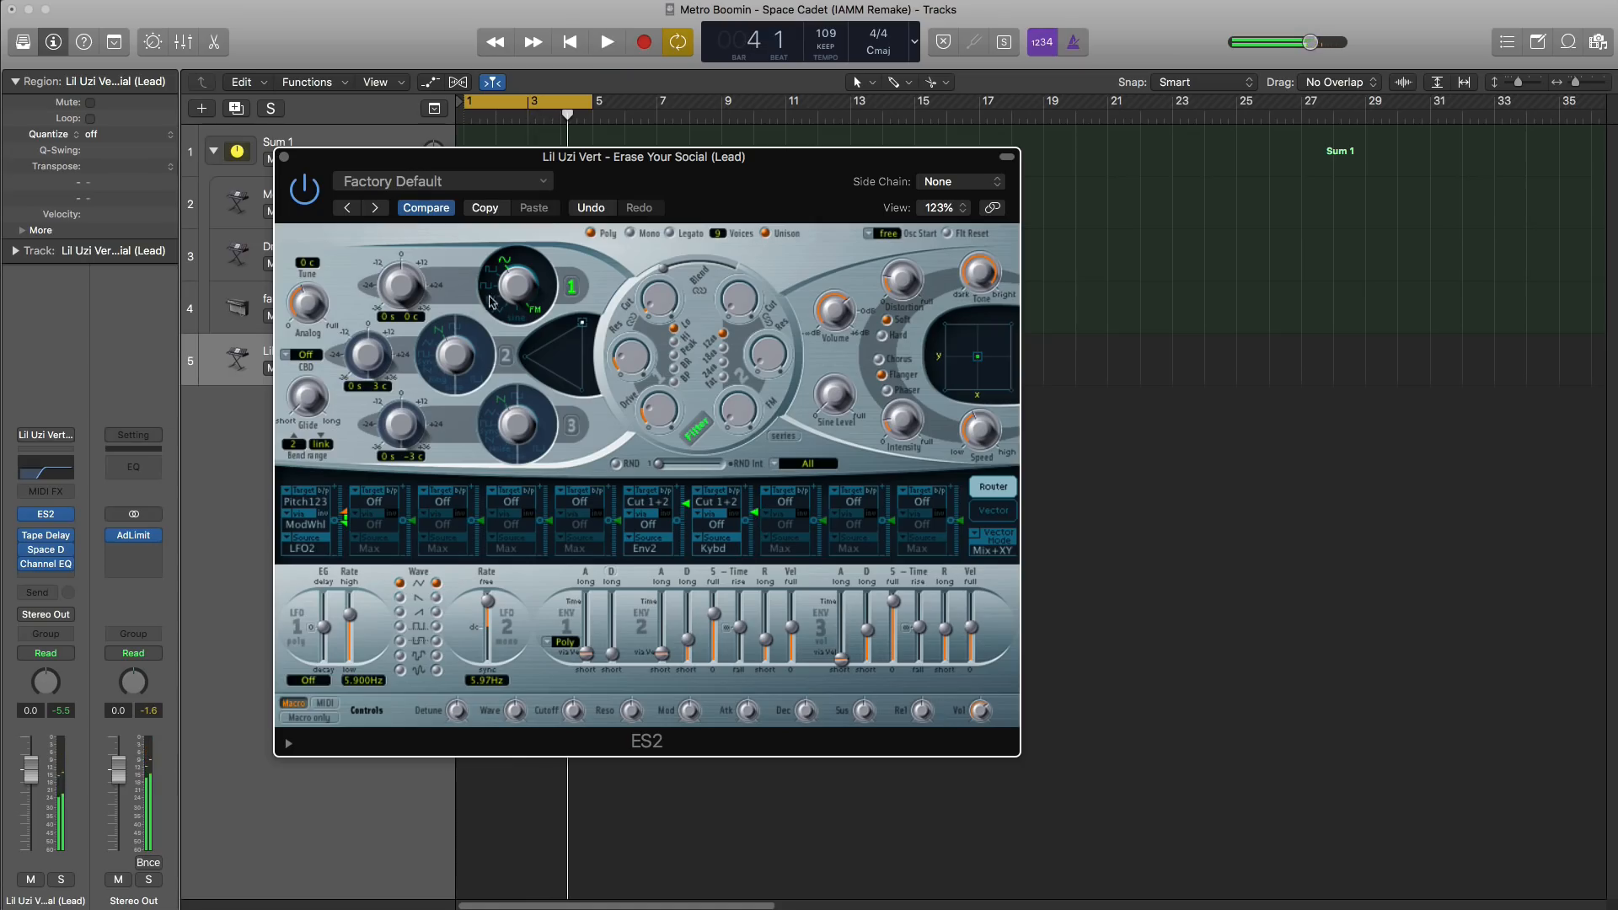
click(284, 158)
key(space)
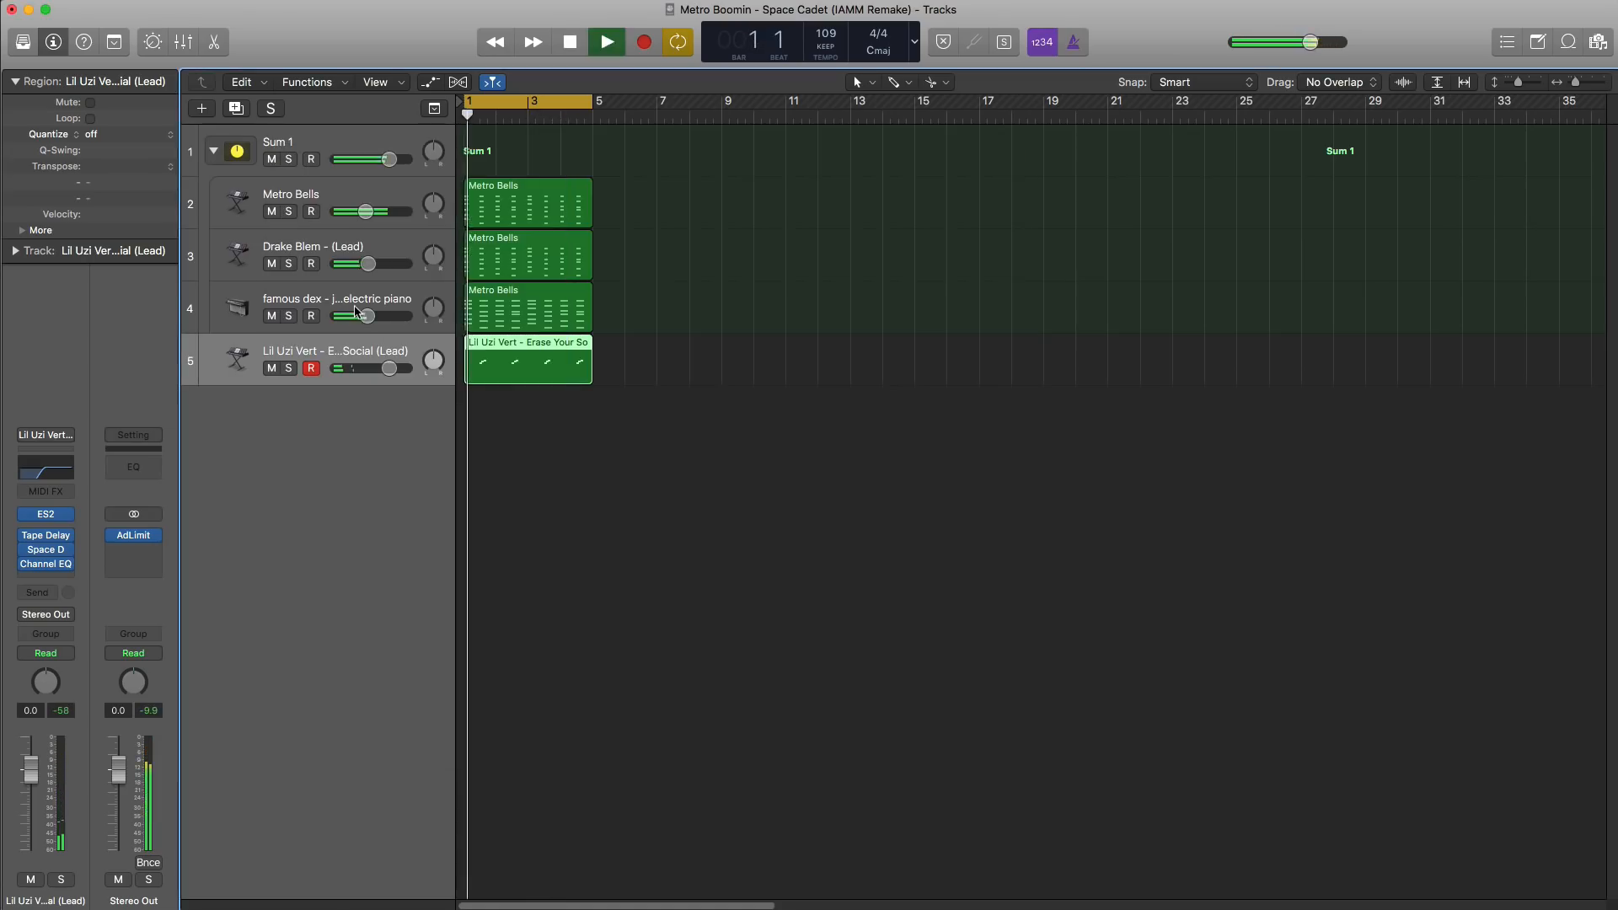
Step: Load the 01.9s Bomb Tail preset in the Lil Uzi Vert lead's Space Designer and set the wet level to -24 dB
mouse_move(49, 569)
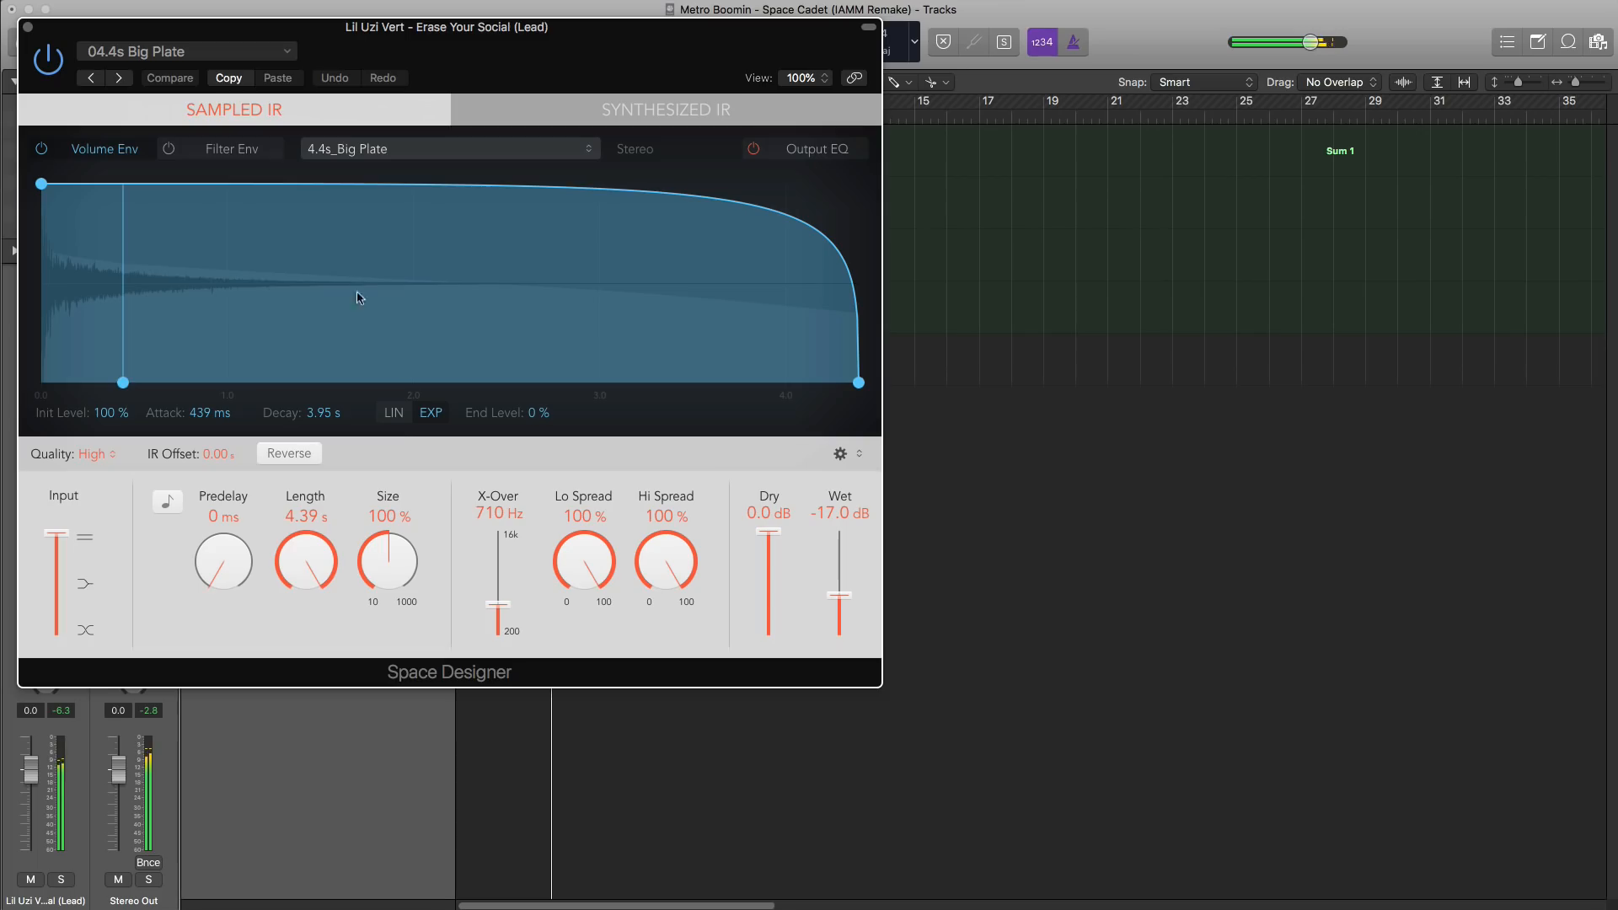
click(215, 51)
mouse_move(164, 369)
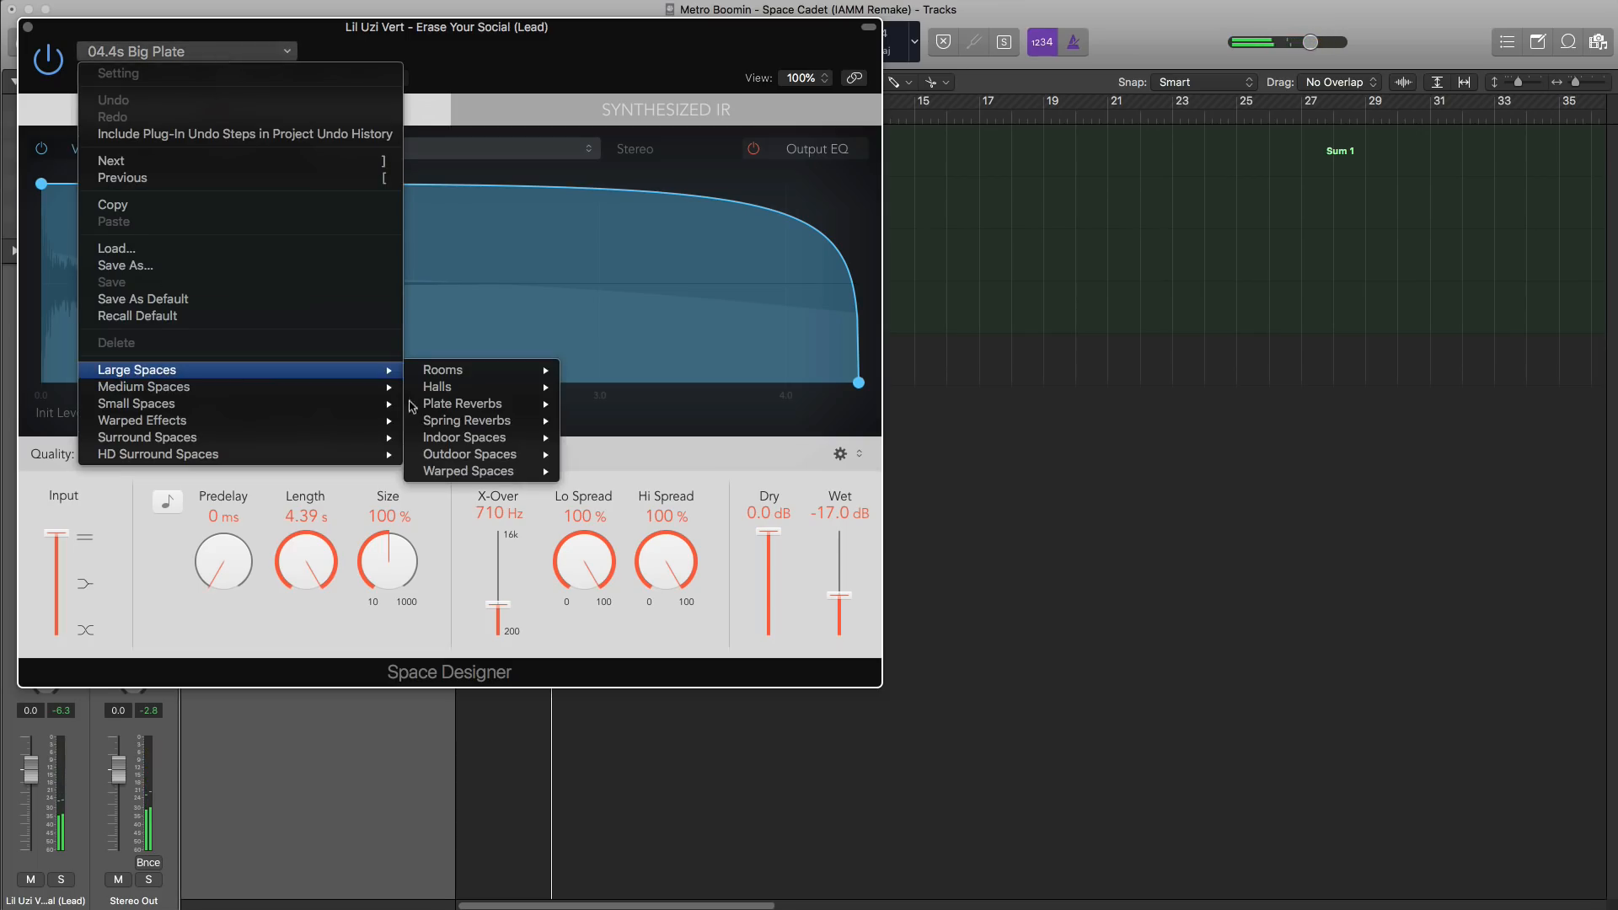
mouse_move(523, 471)
click(644, 476)
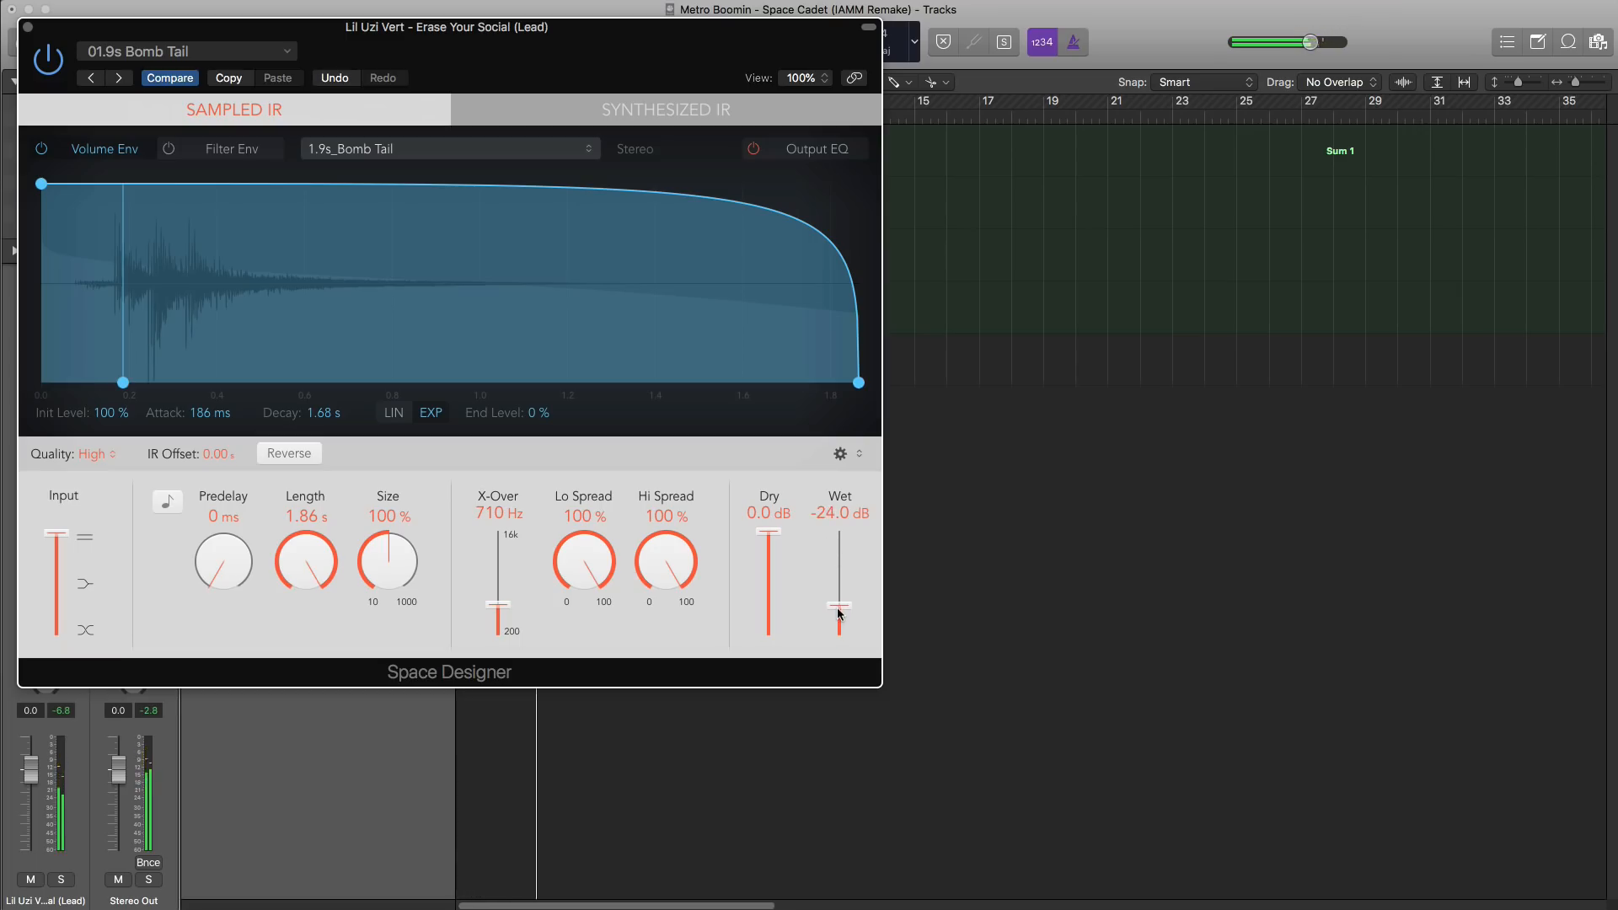
click(28, 27)
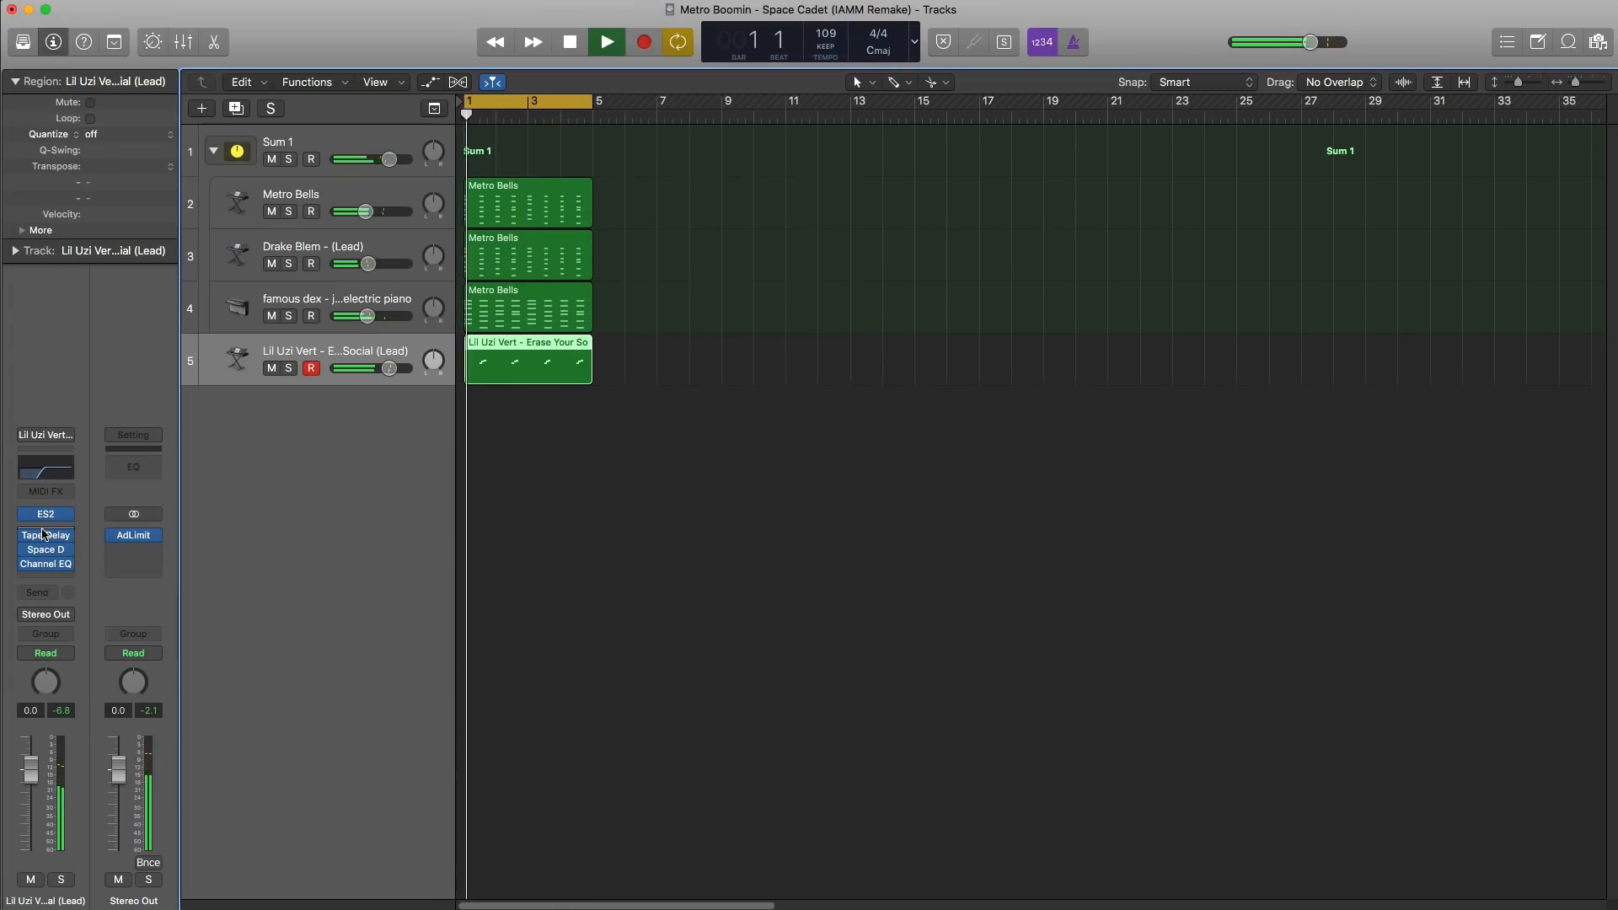
Step: Set the lead's Channel EQ low cut to 980 Hz and reset the lead track's volume to 0.0 dB
click(53, 567)
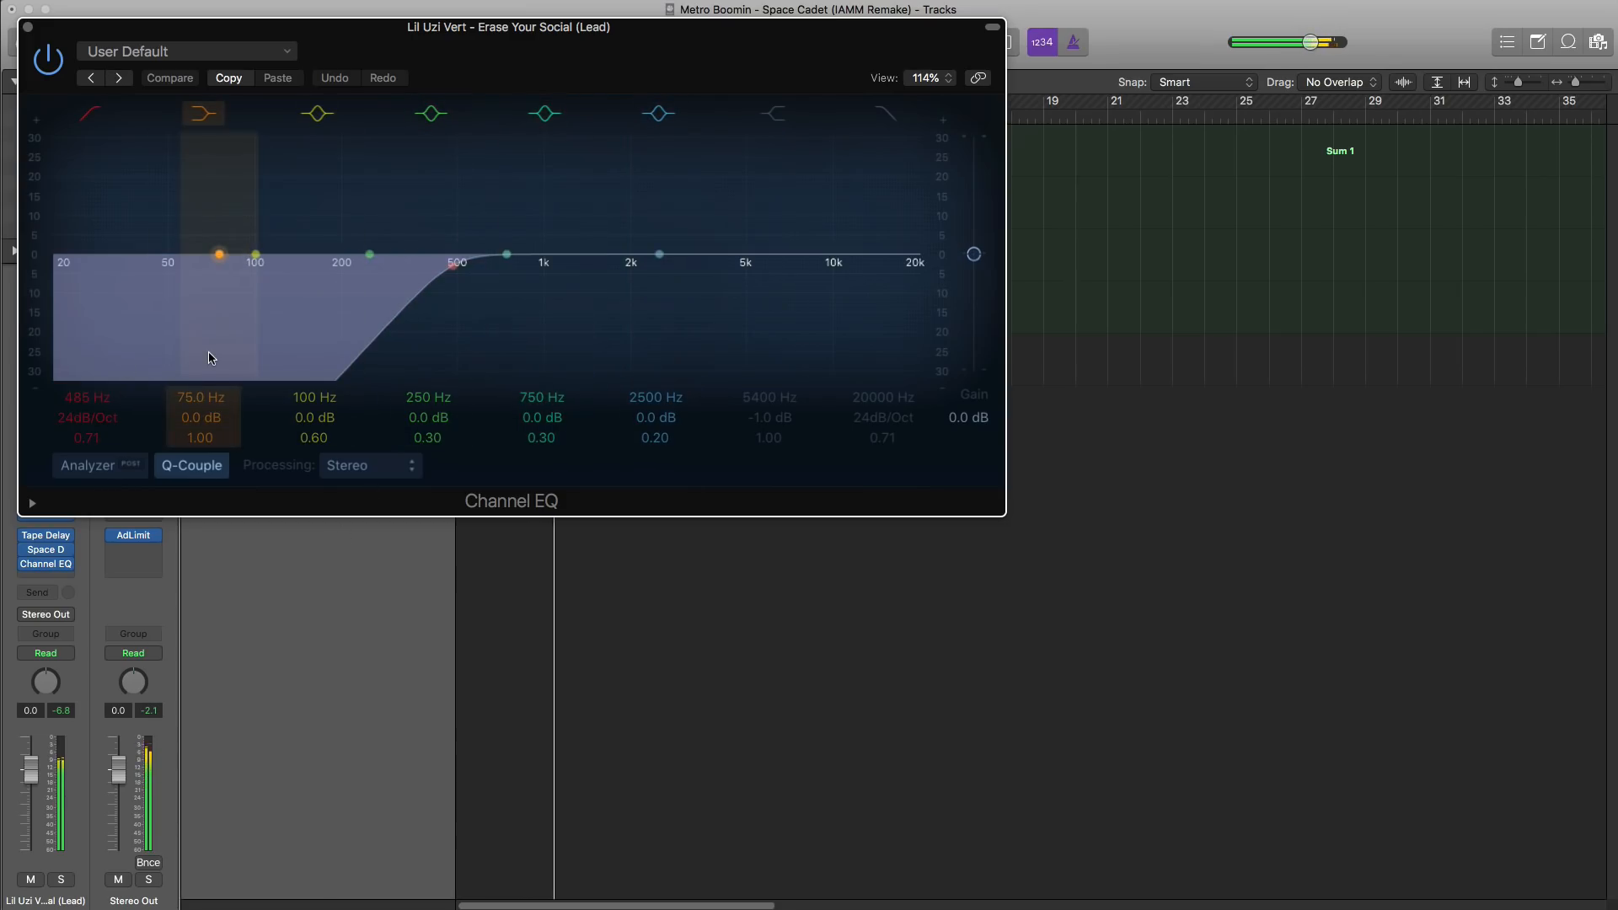
drag(84, 396, 84, 354)
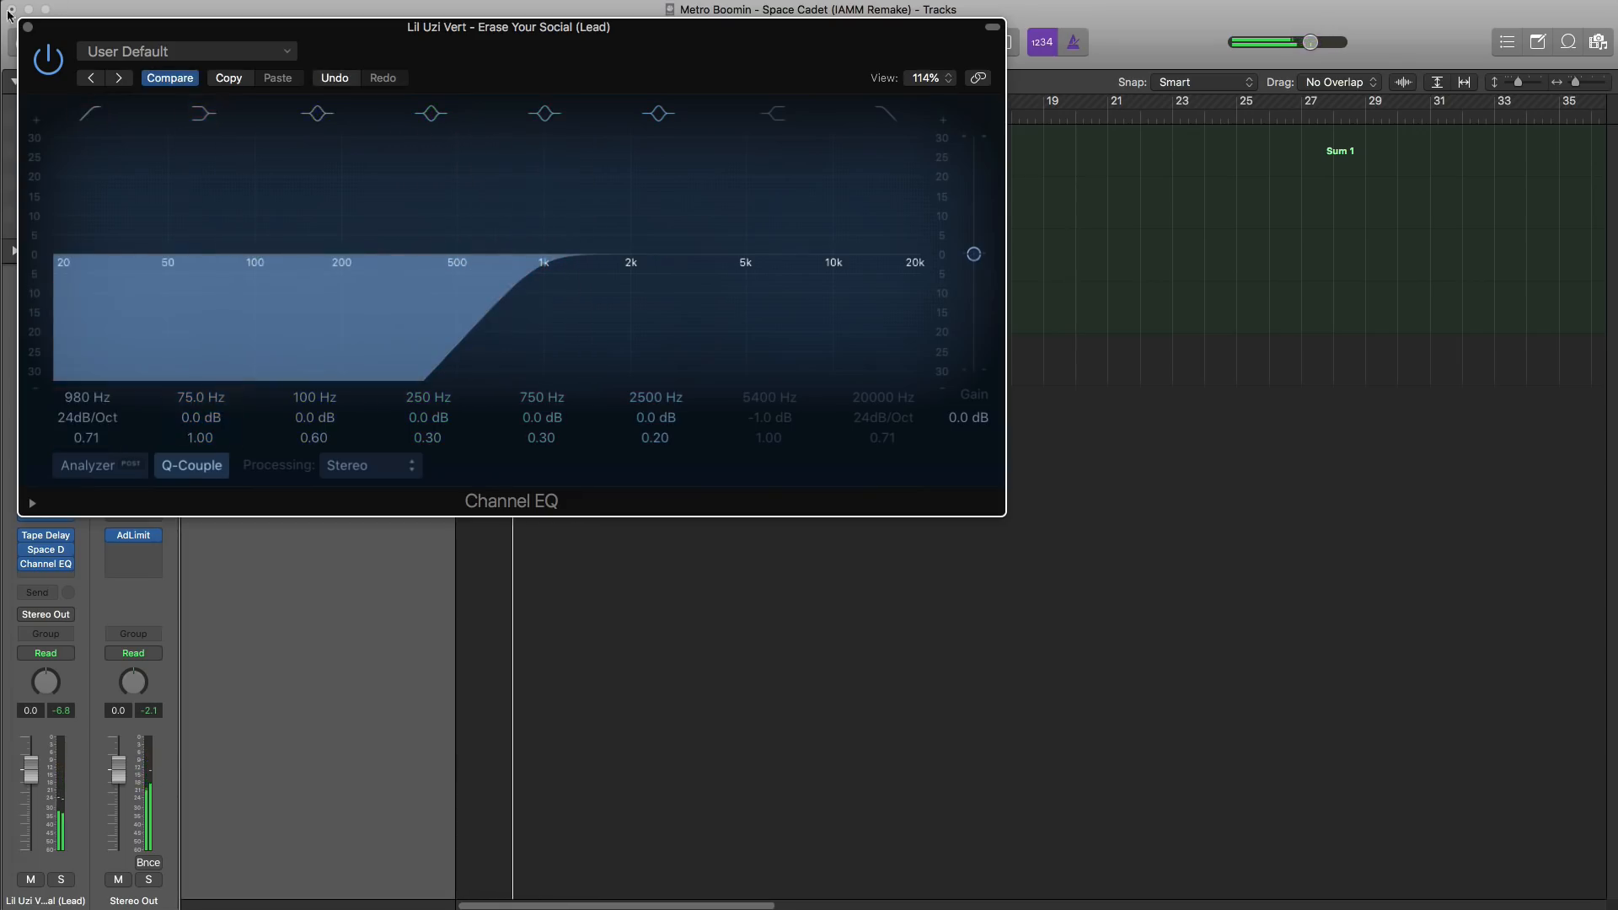
click(27, 28)
drag(389, 369, 386, 368)
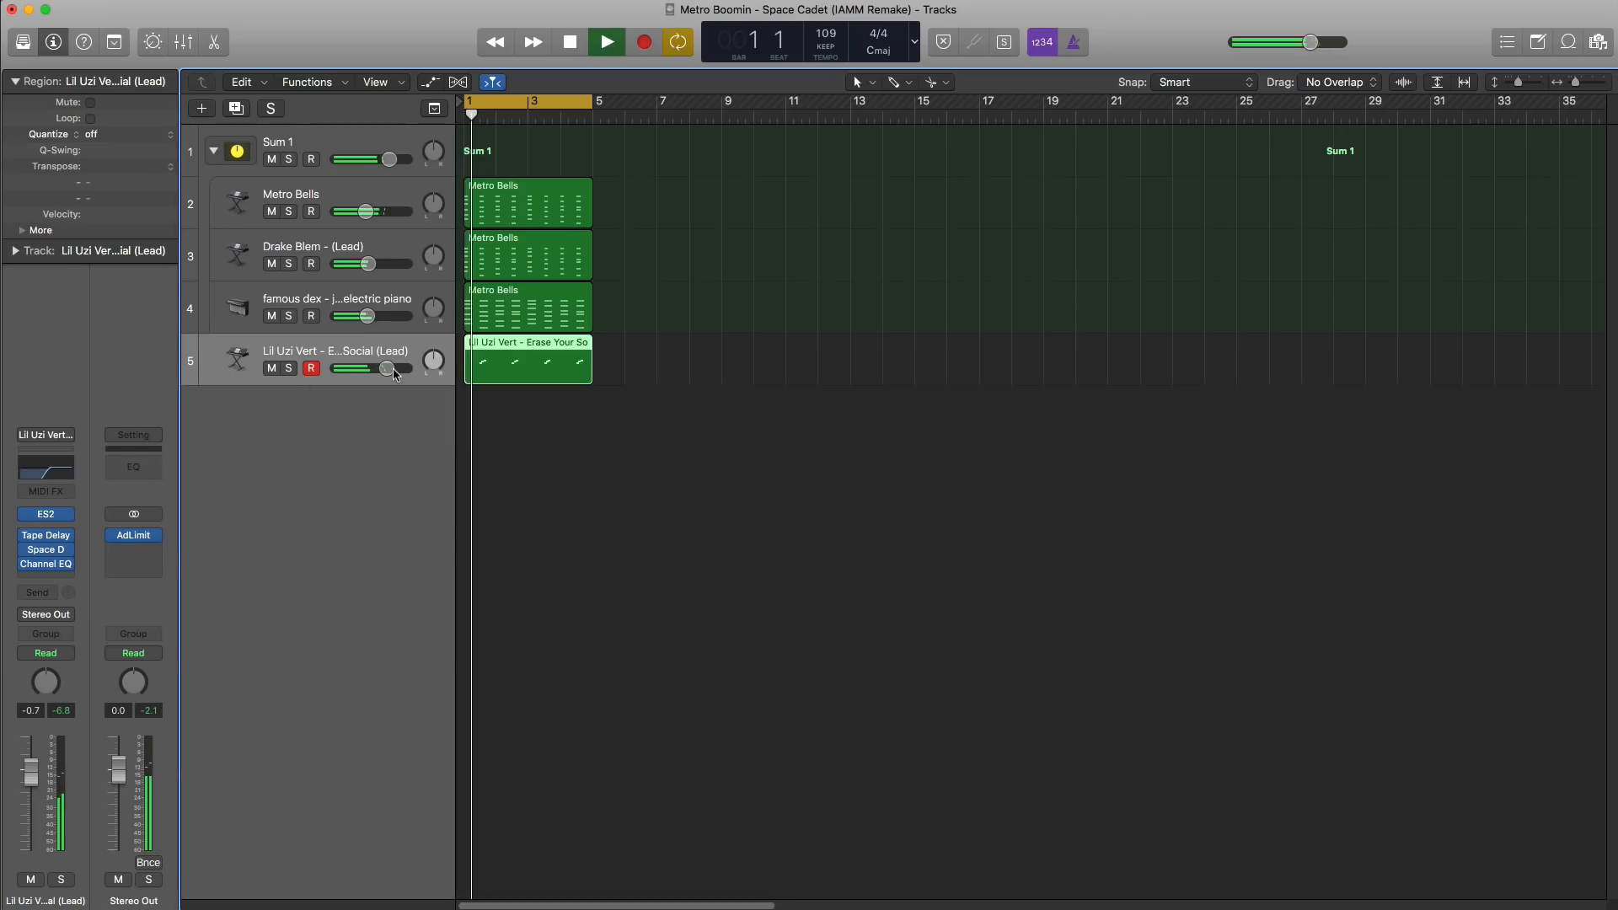
alt+click(390, 369)
key(space)
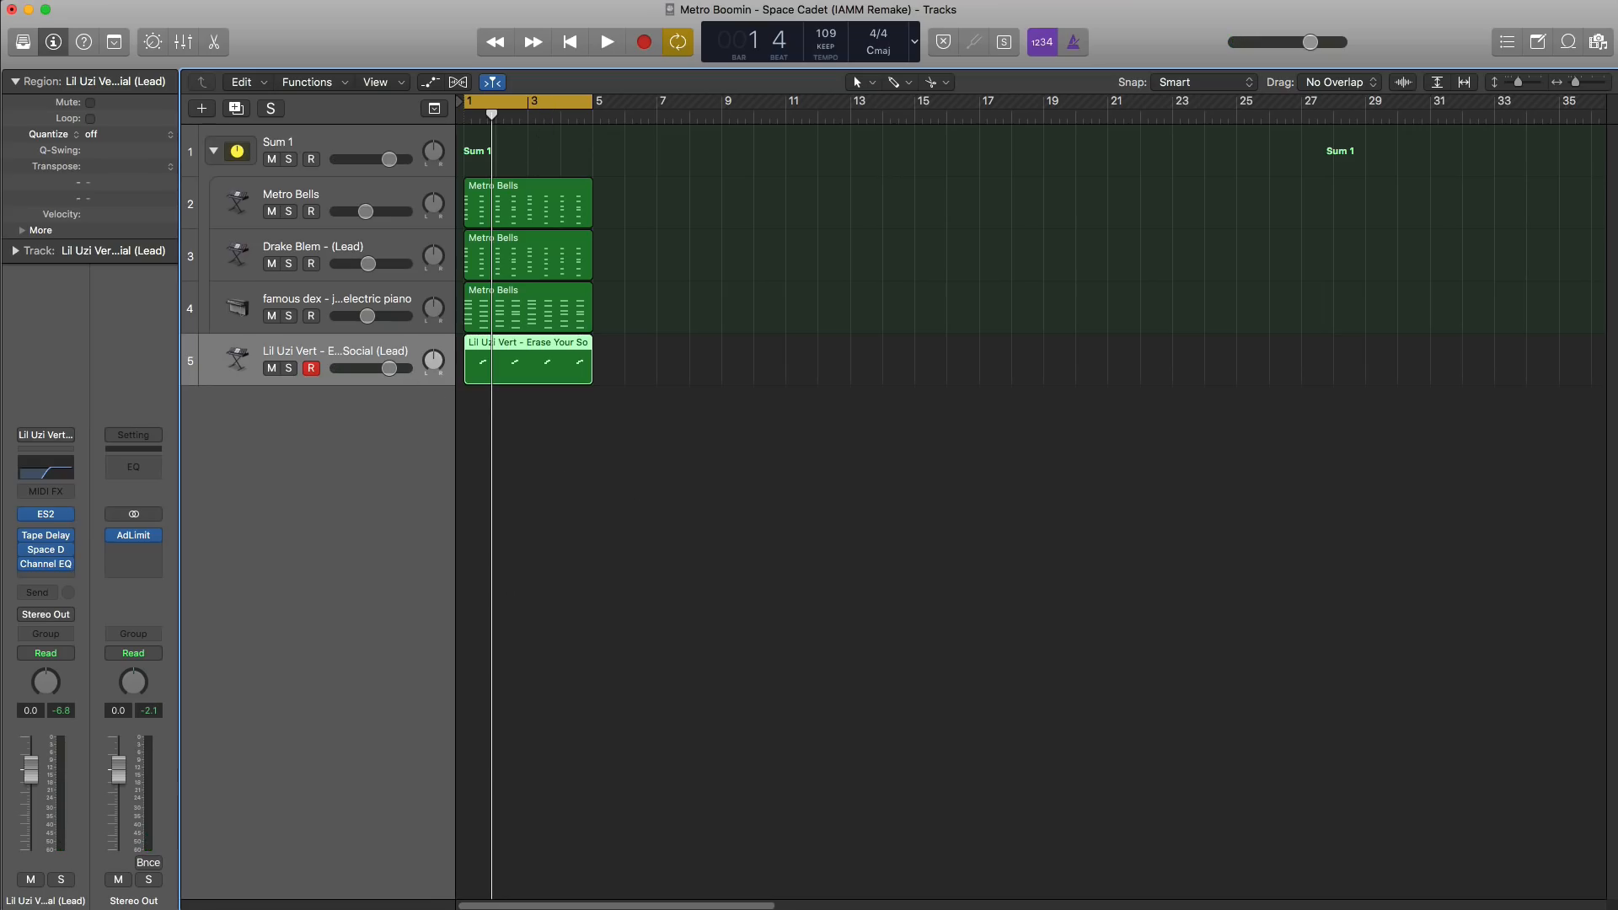
Step: Repeat the four instrument regions from bars 1–4 into bars 5–8, and play the loop with the cycle range over bars 5–8
drag(693, 434, 472, 226)
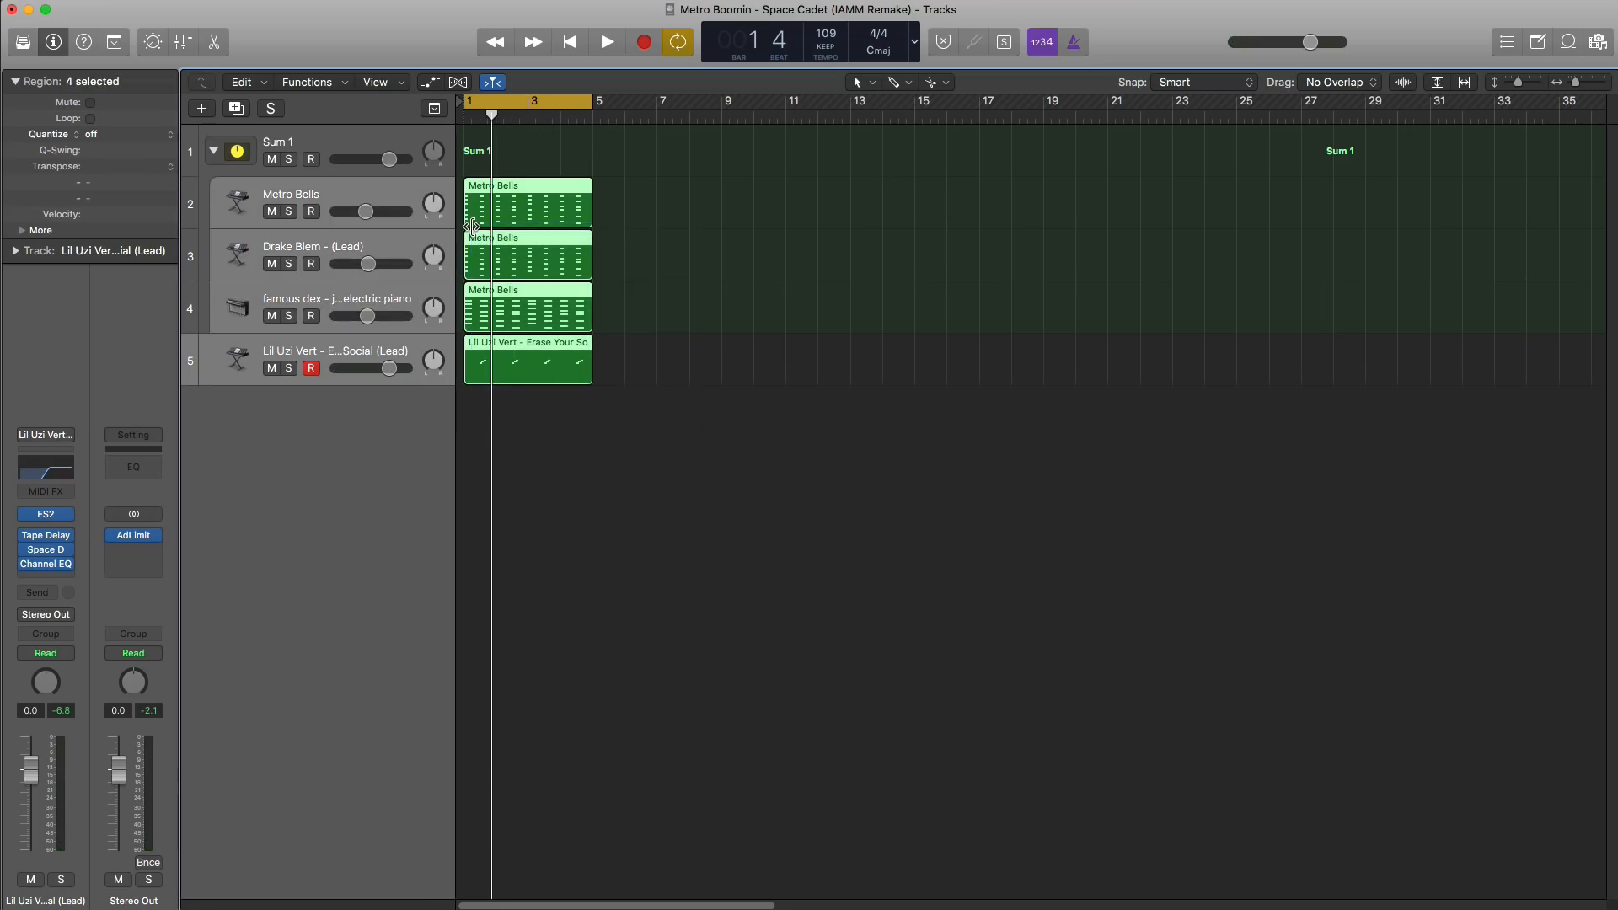
key(super+d)
key(super+z)
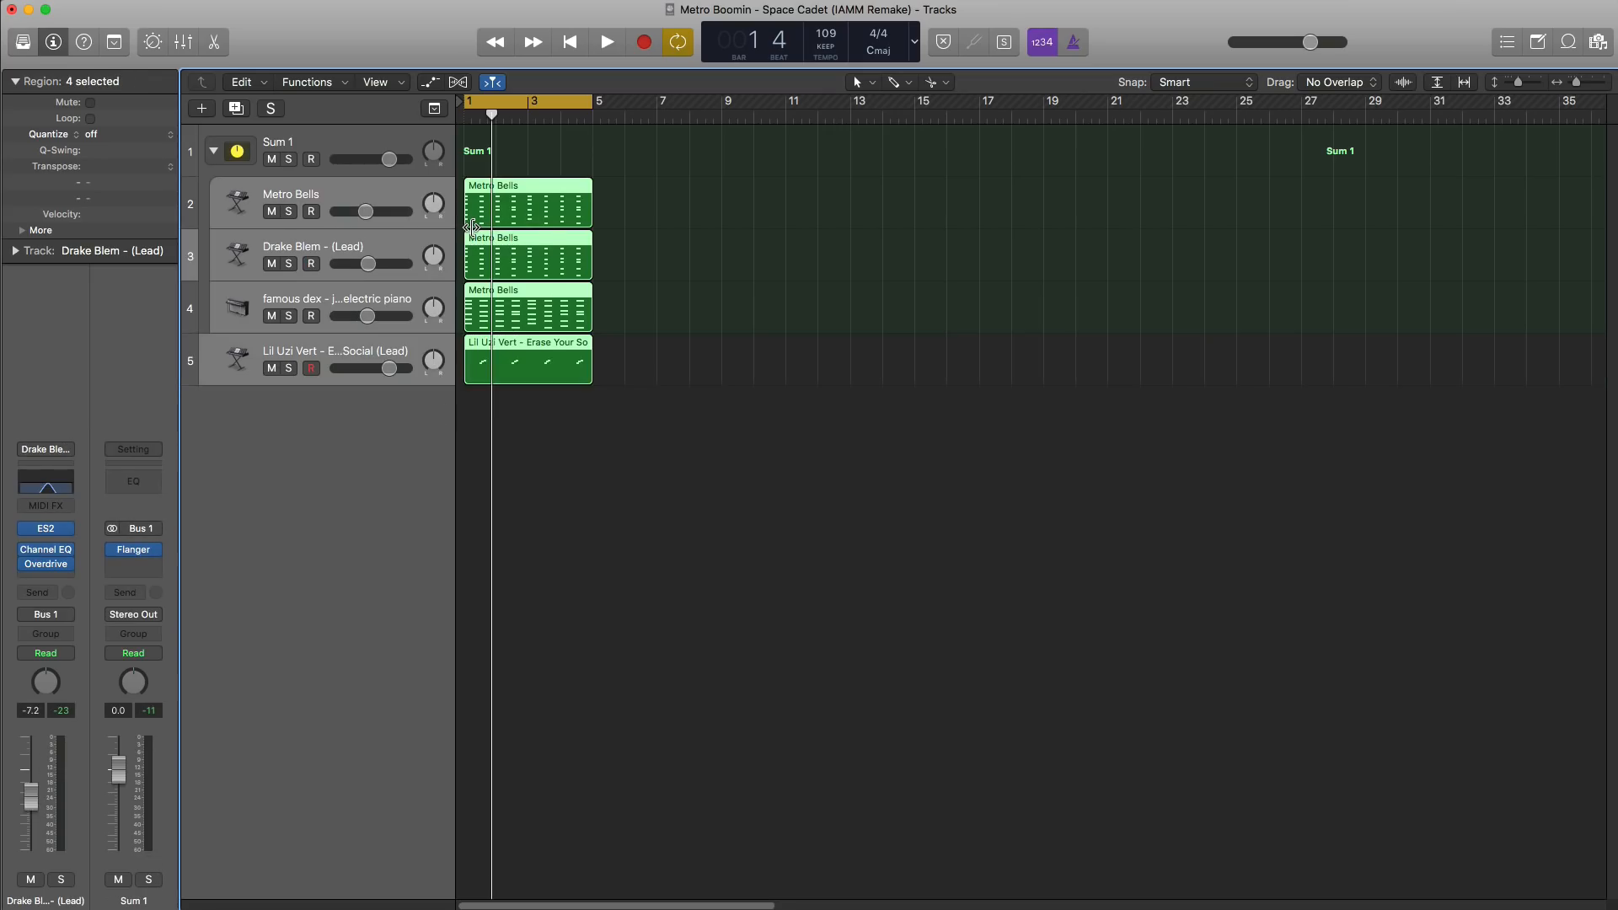
key(super+r)
drag(574, 104, 700, 104)
key(space)
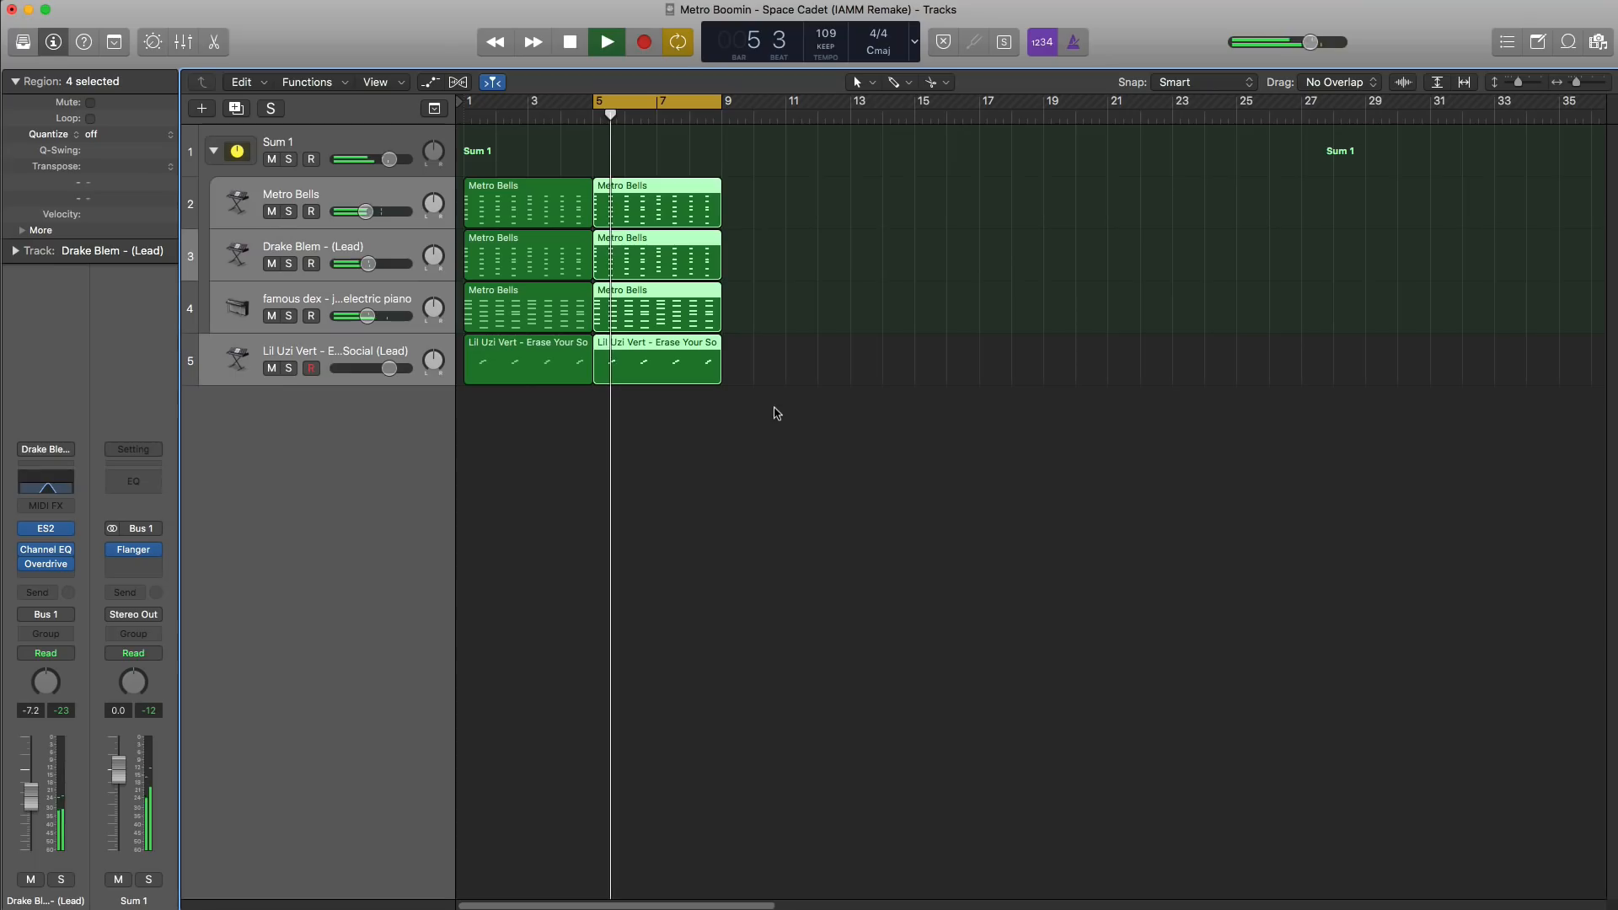
key(space)
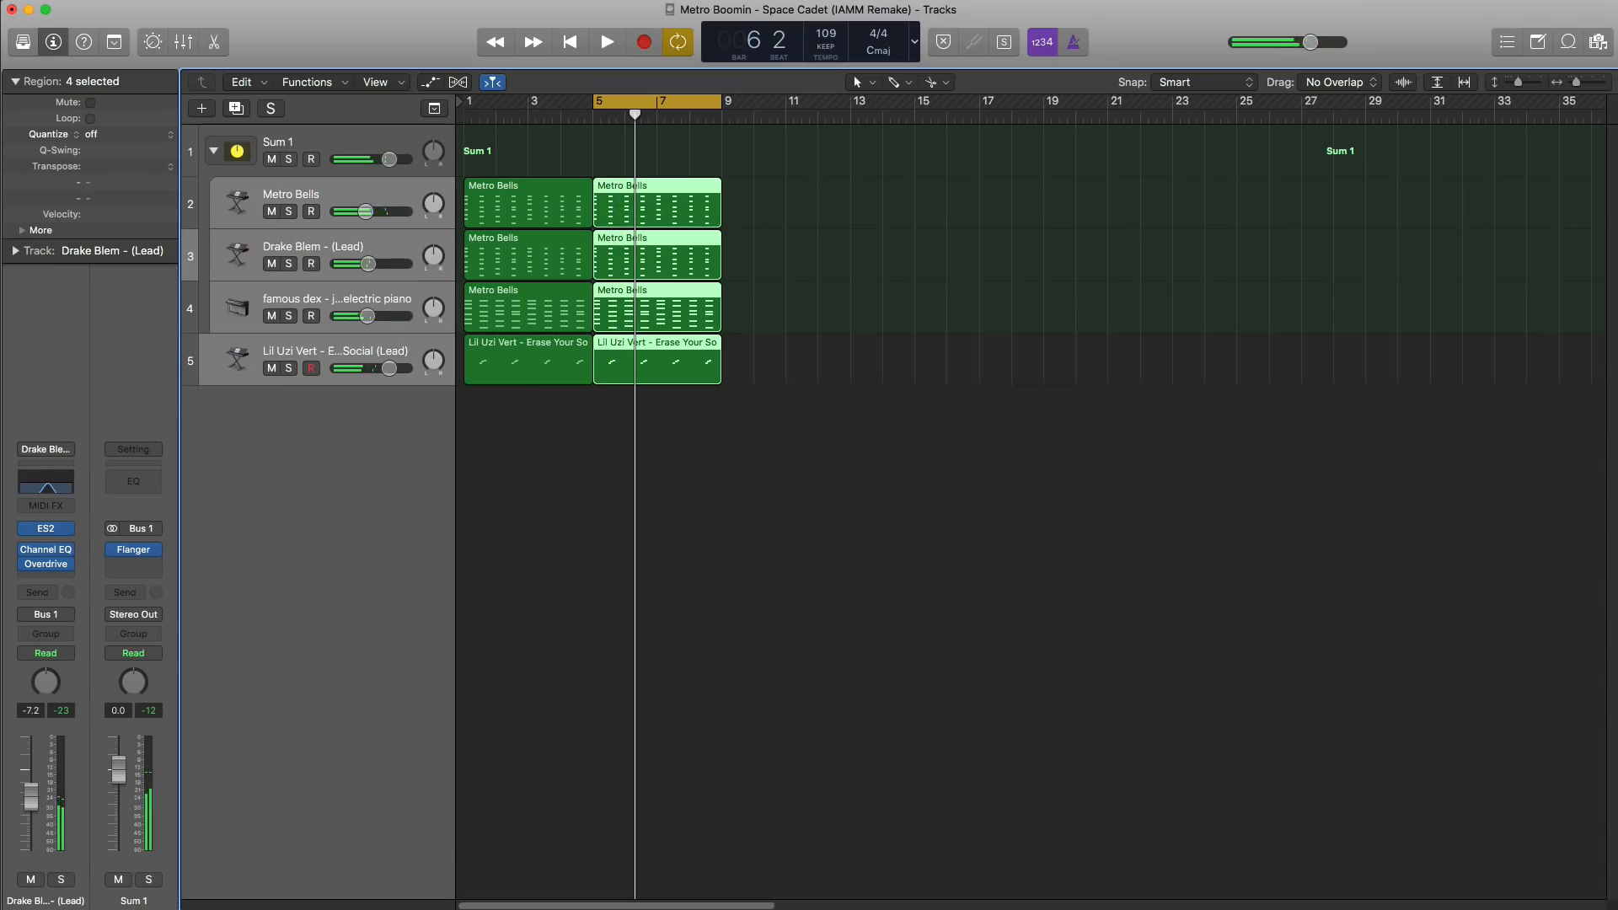
Step: Import the Sfx_1 audio at bar 5 on a new track and give it a fade-in just over one bar long with the Fade Tool
drag(1213, 901, 592, 495)
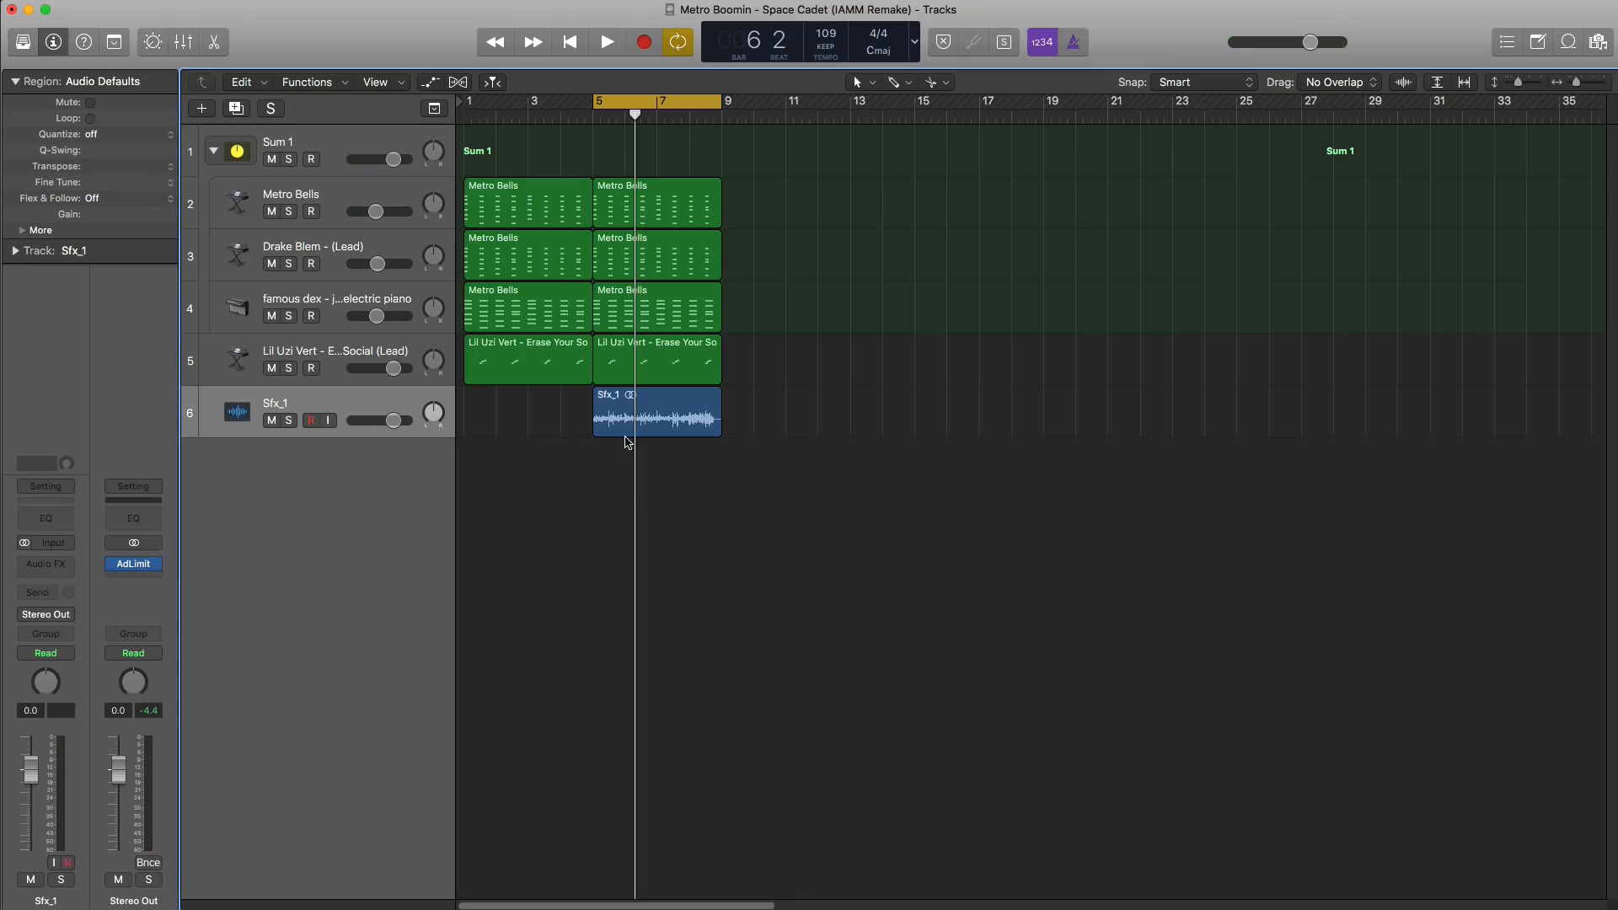
click(894, 82)
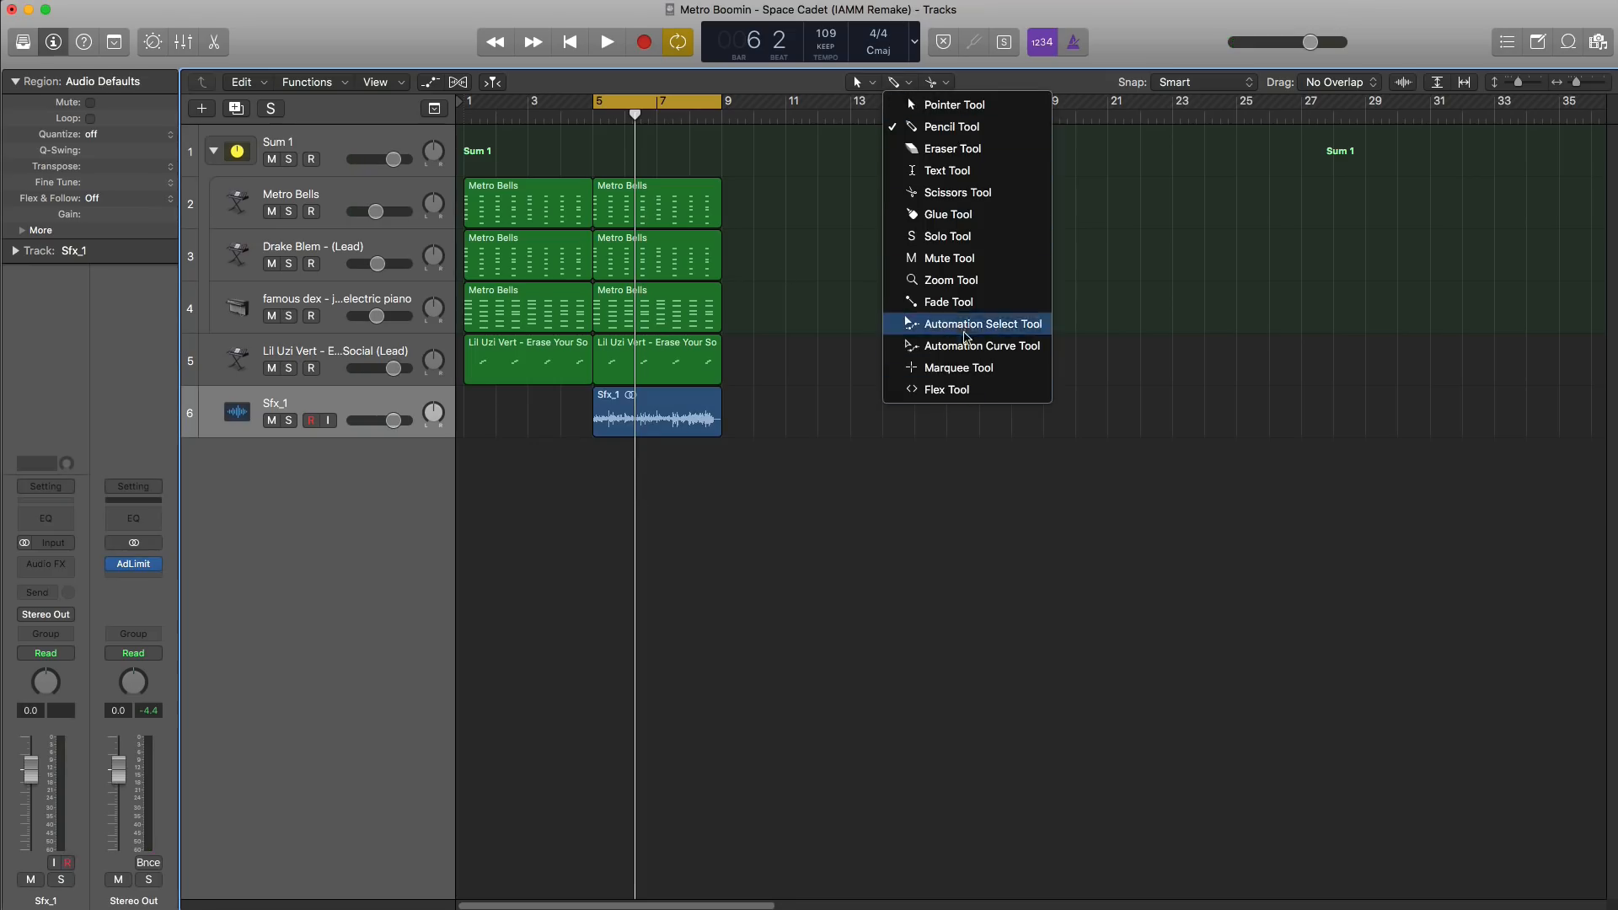
key(Return)
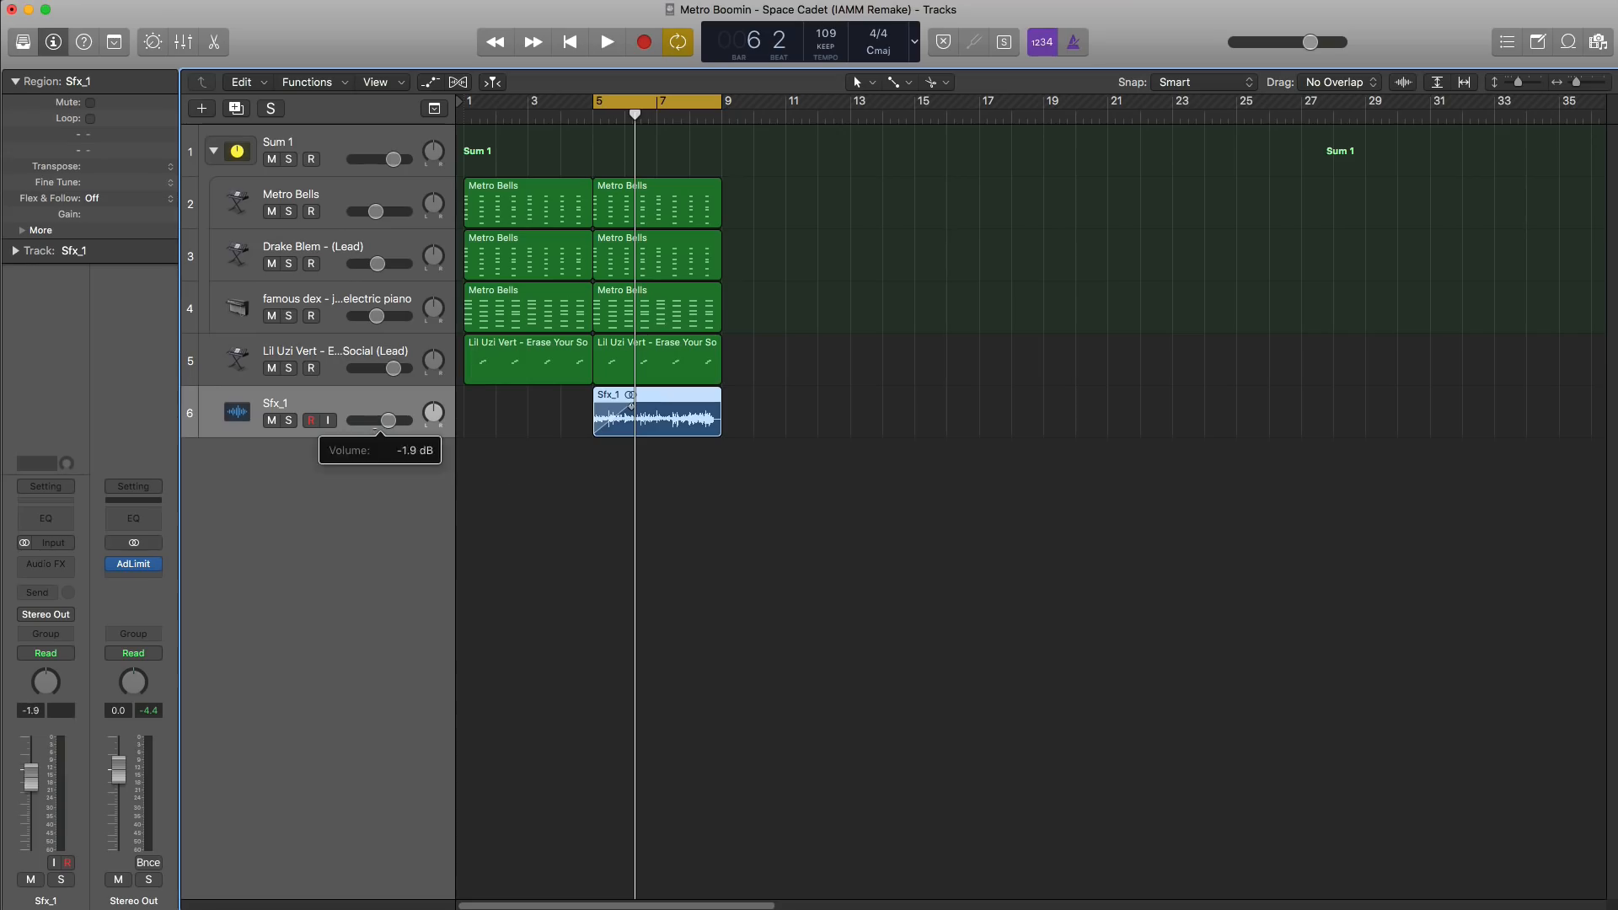
Step: Set the Sfx_1 track's volume to -3.8 dB while the loop plays
key(space)
mouse_move(387, 421)
mouse_down()
mouse_move(358, 432)
mouse_move(376, 424)
mouse_up()
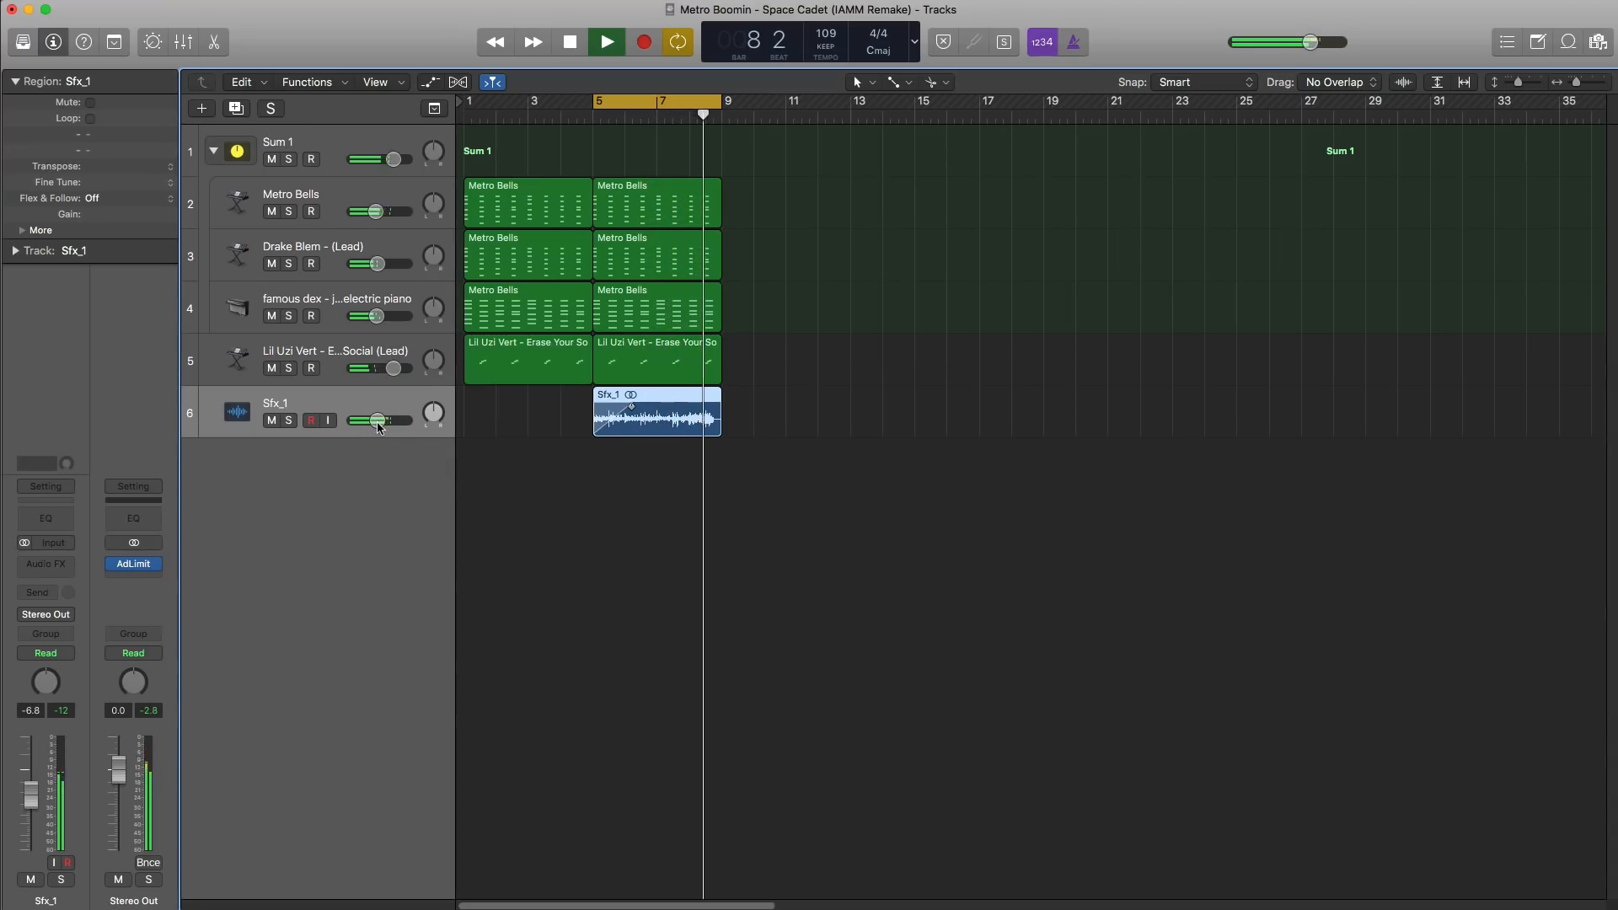
drag(378, 424, 393, 428)
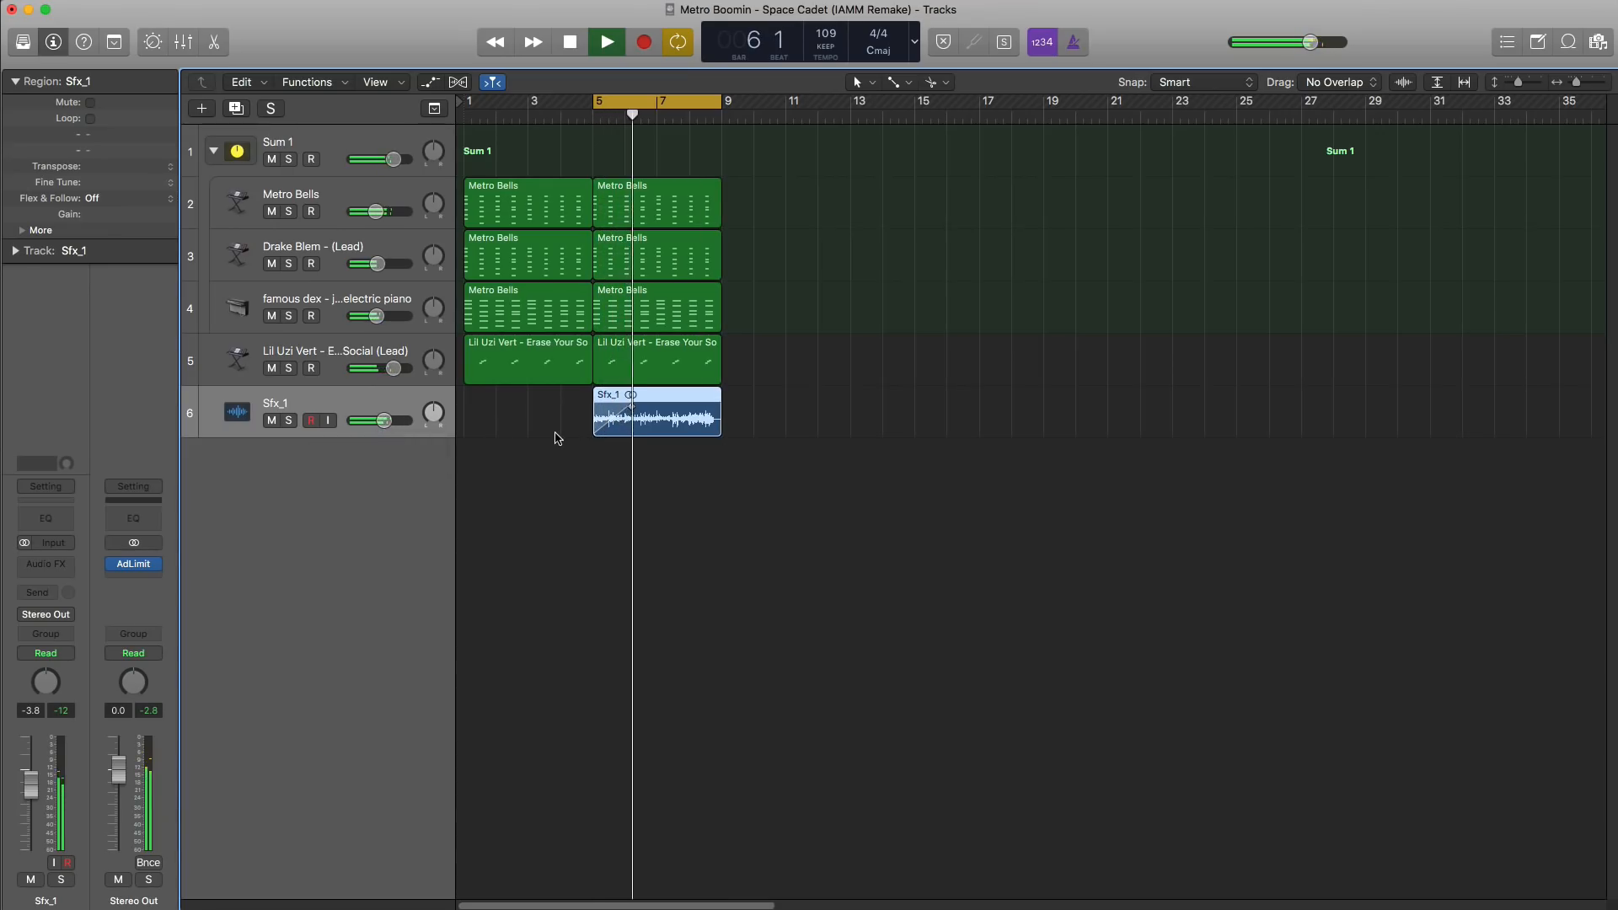
Step: Split the four instrument regions at beat 4 of bar 8, delete the last beat from each, and replay the loop
key(super+Right)
key(super+Right)
key(super+Right)
key(super+Right)
key(super+Right)
key(super+Right)
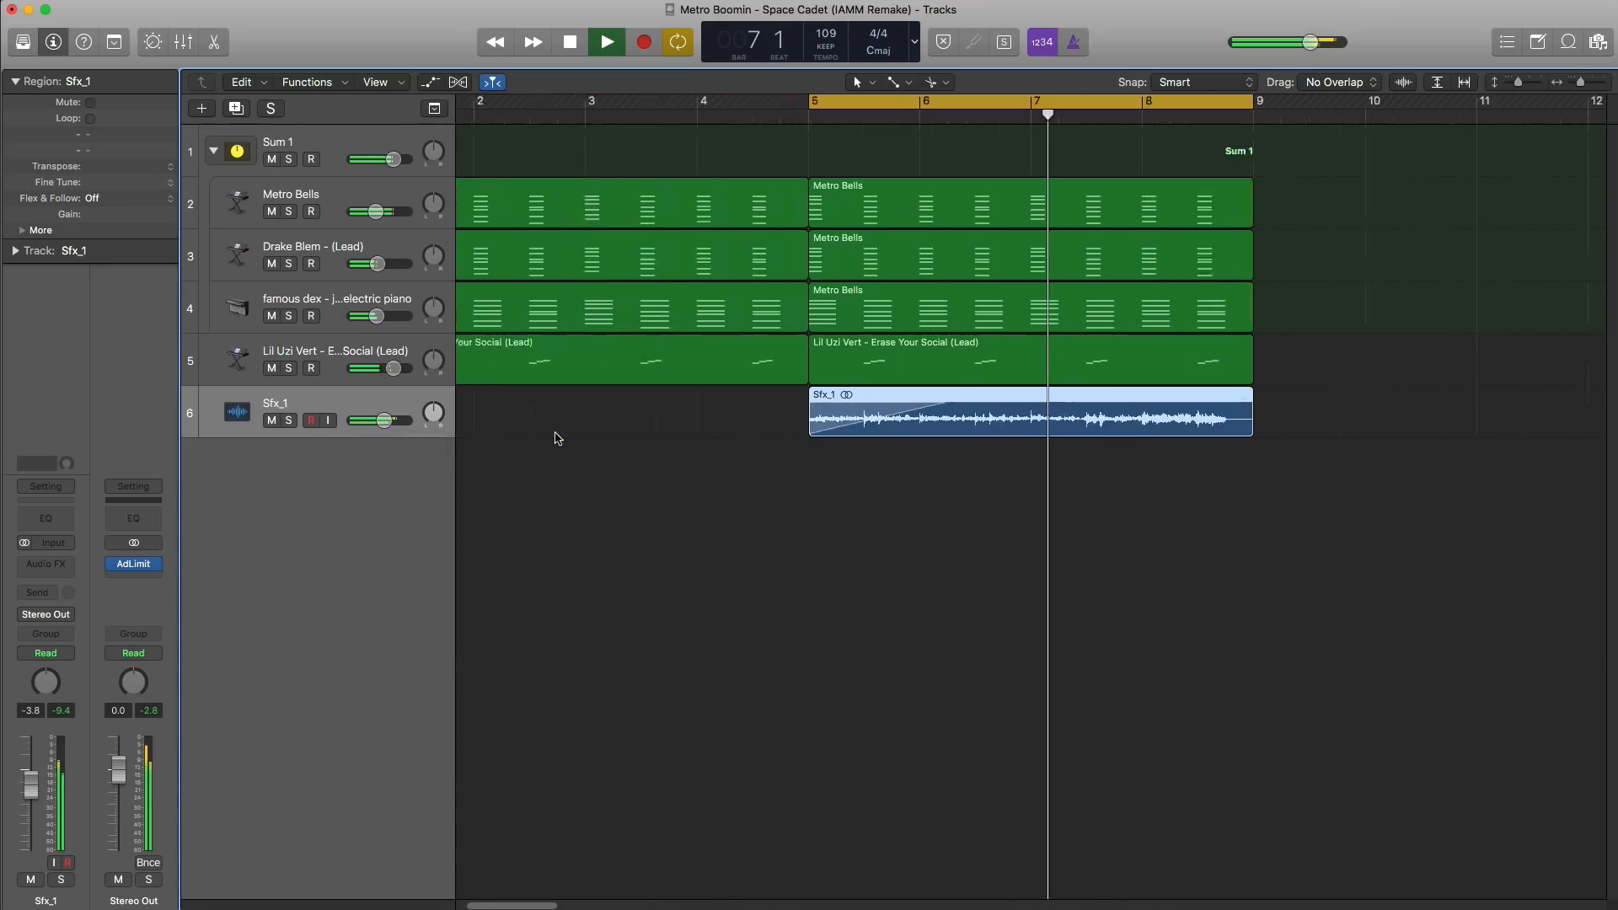
key(space)
drag(1404, 363, 1247, 201)
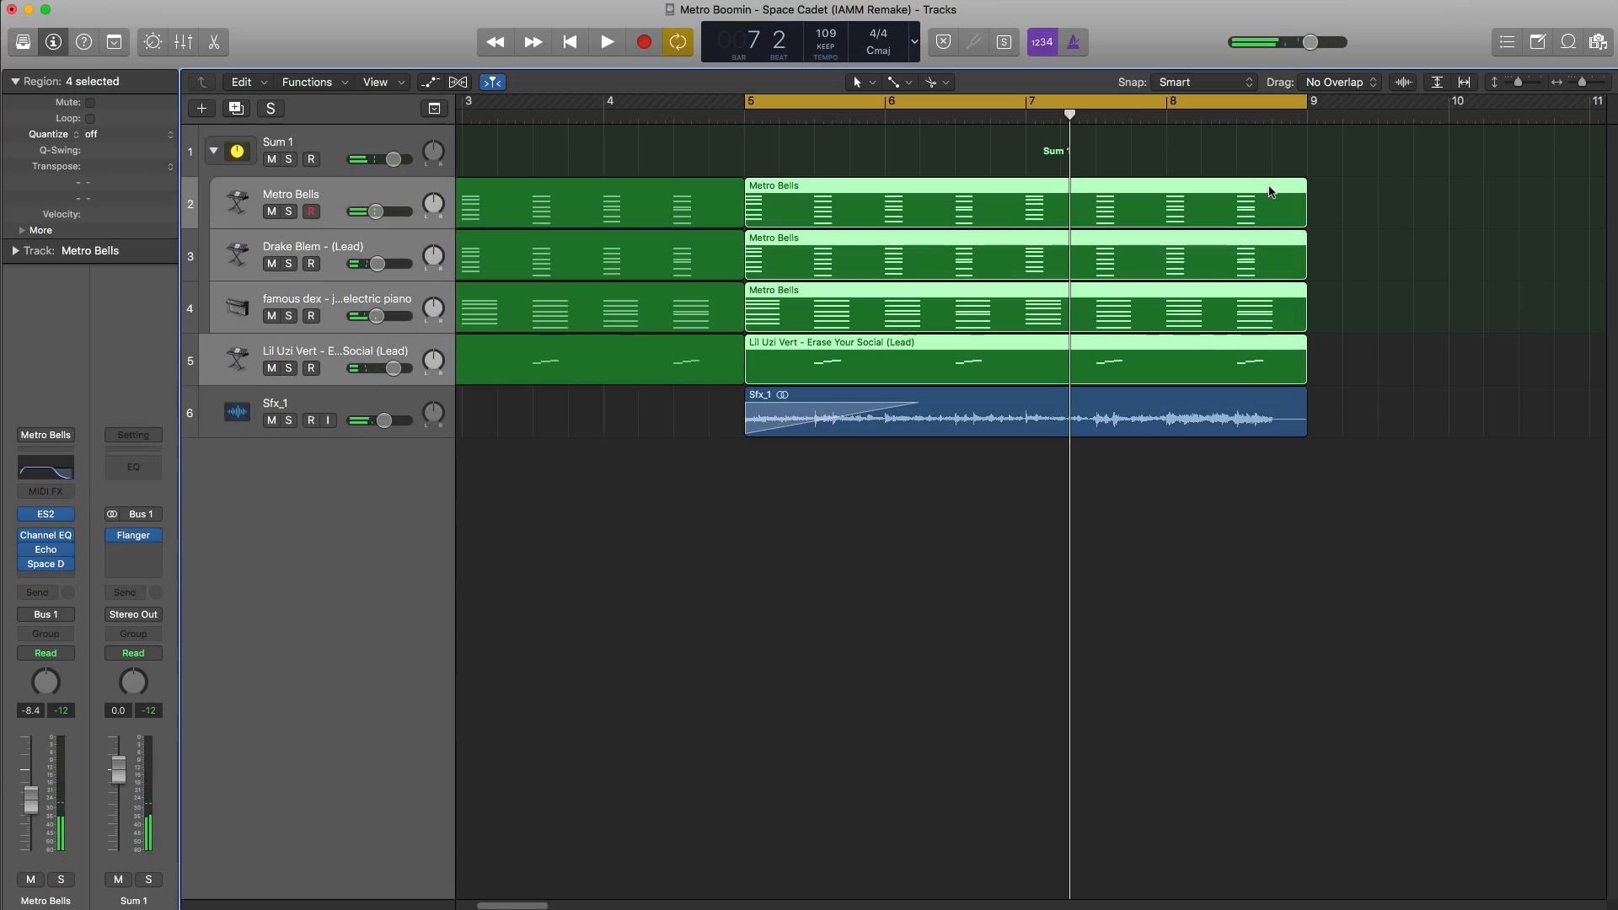
right_click(1272, 192)
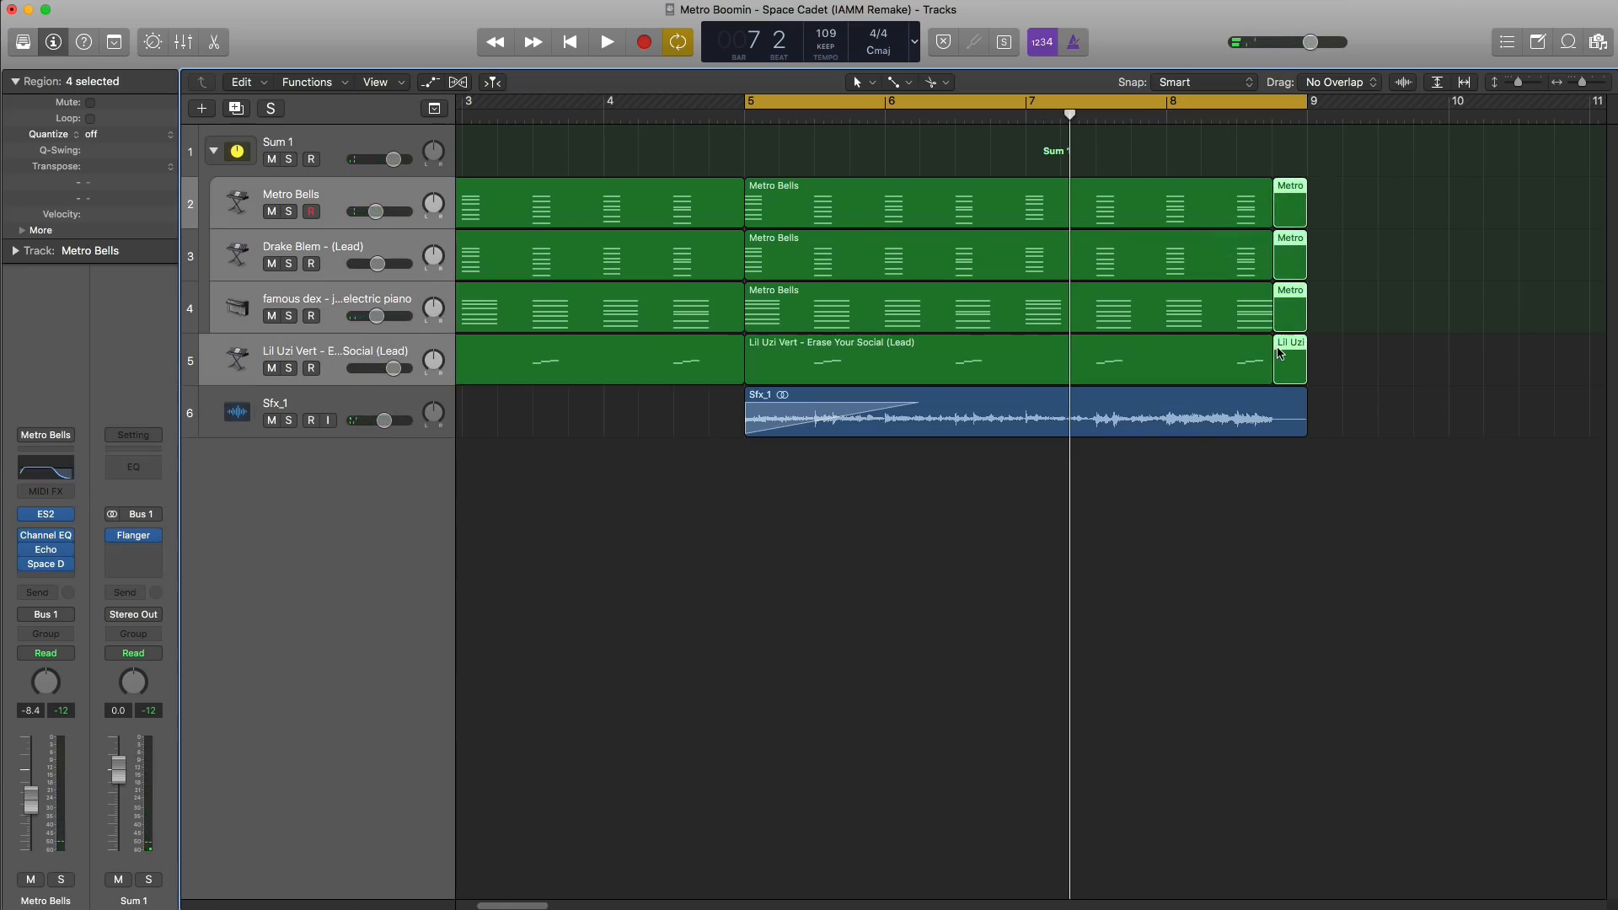
key(Delete)
key(space)
key(super+Left)
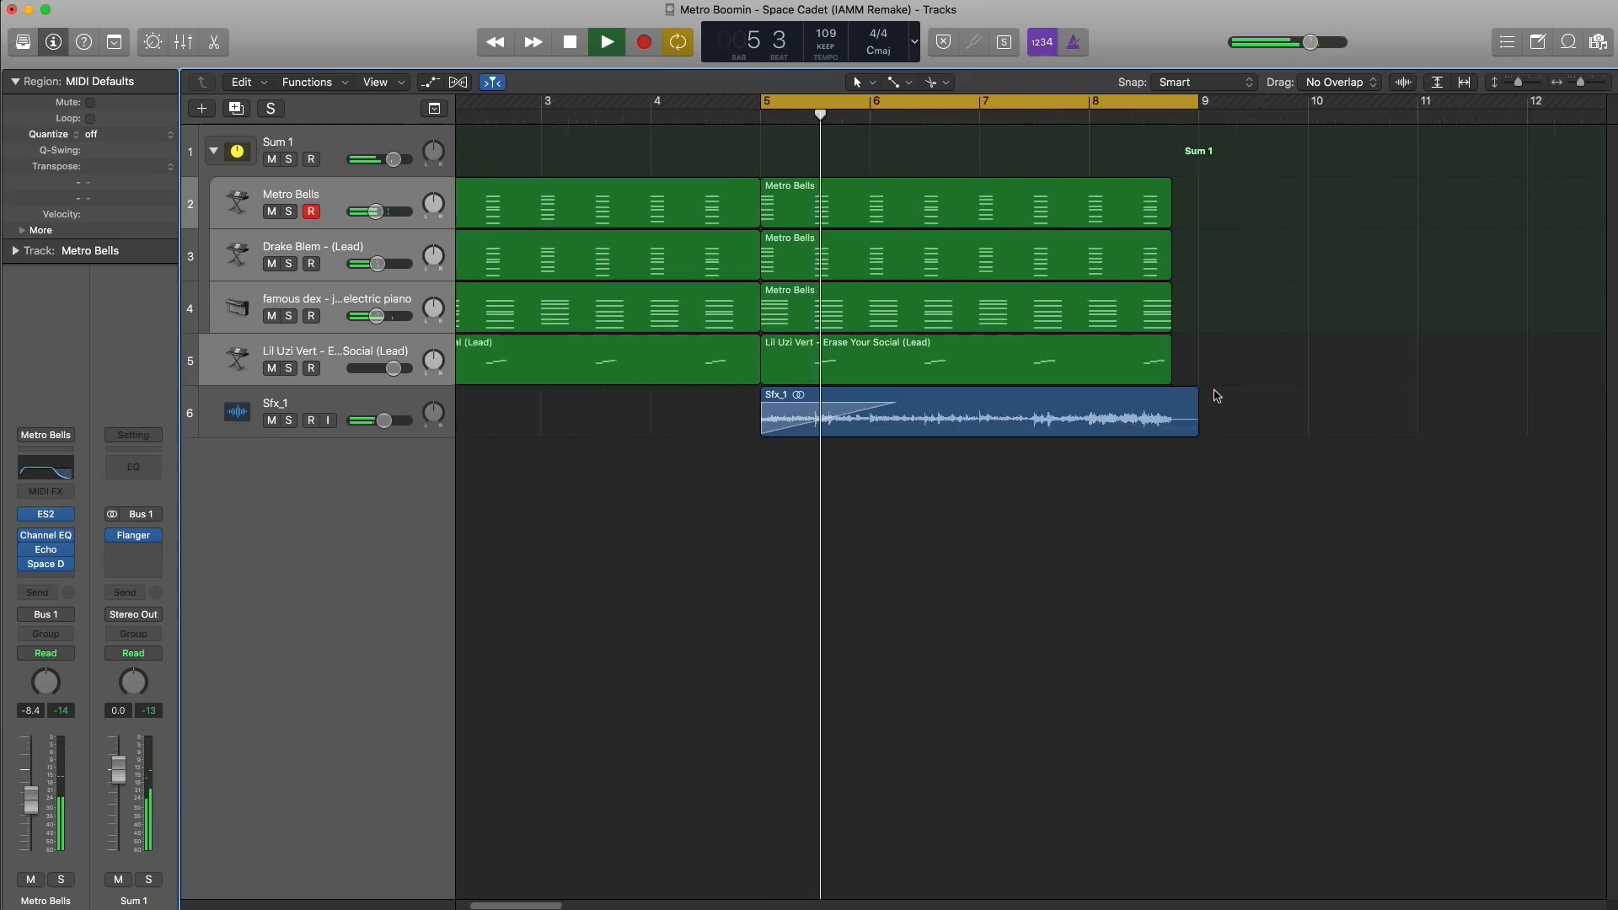
key(super+Left)
key(super+Left)
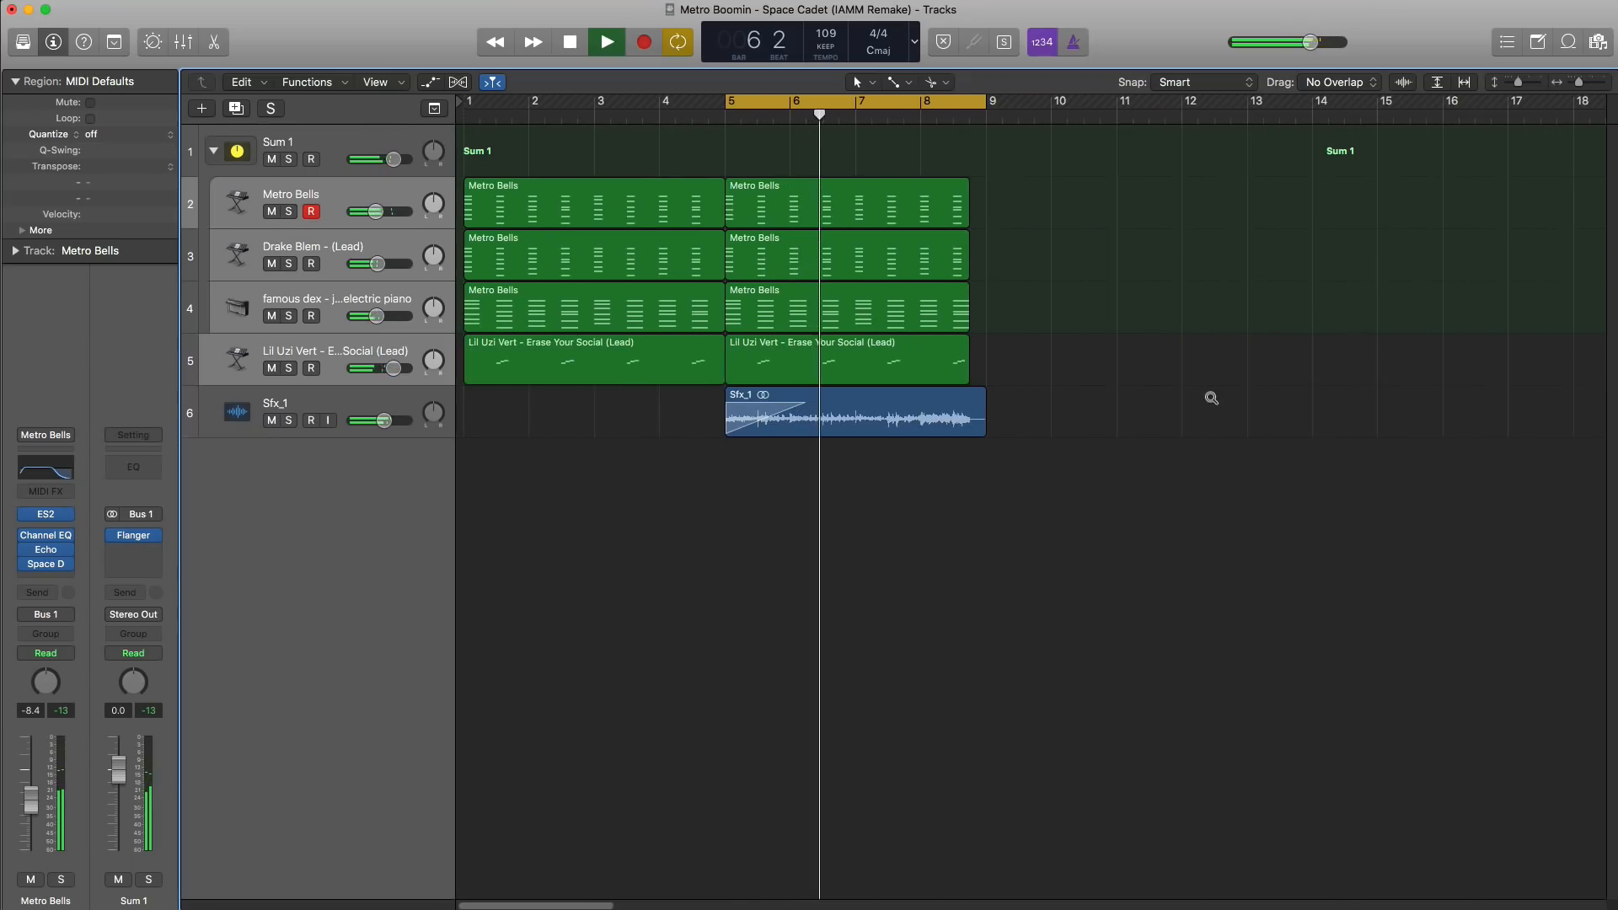
key(super+Left)
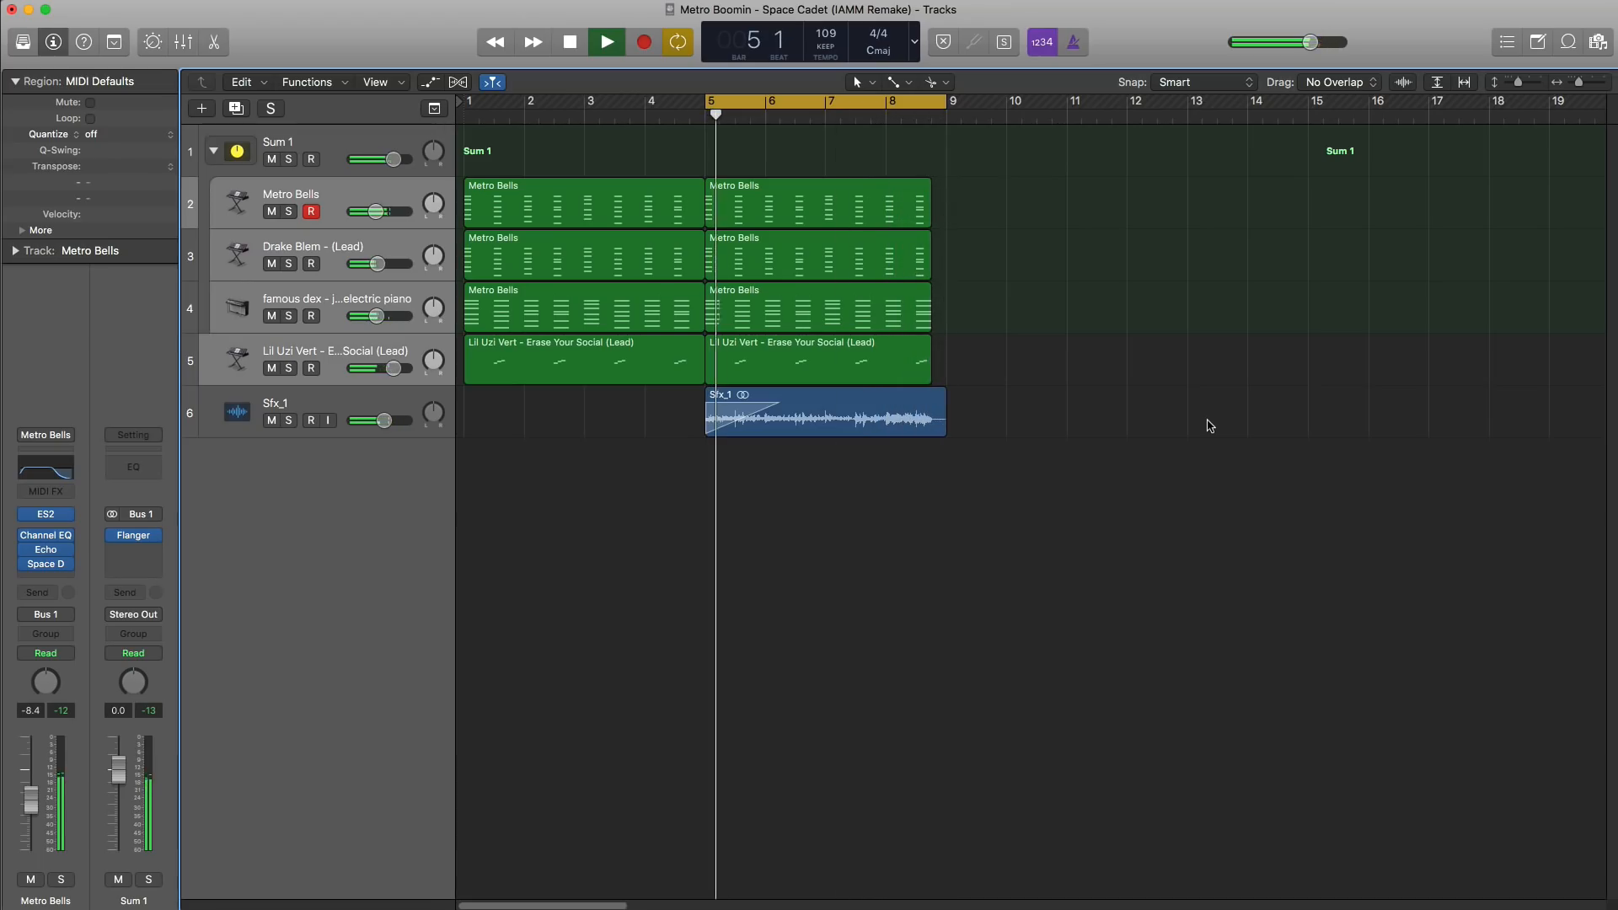
key(space)
Step: Move the cycle range to bars 9–12 and copy the four instrument regions from bars 1–4 to bar 9
drag(910, 102, 1153, 104)
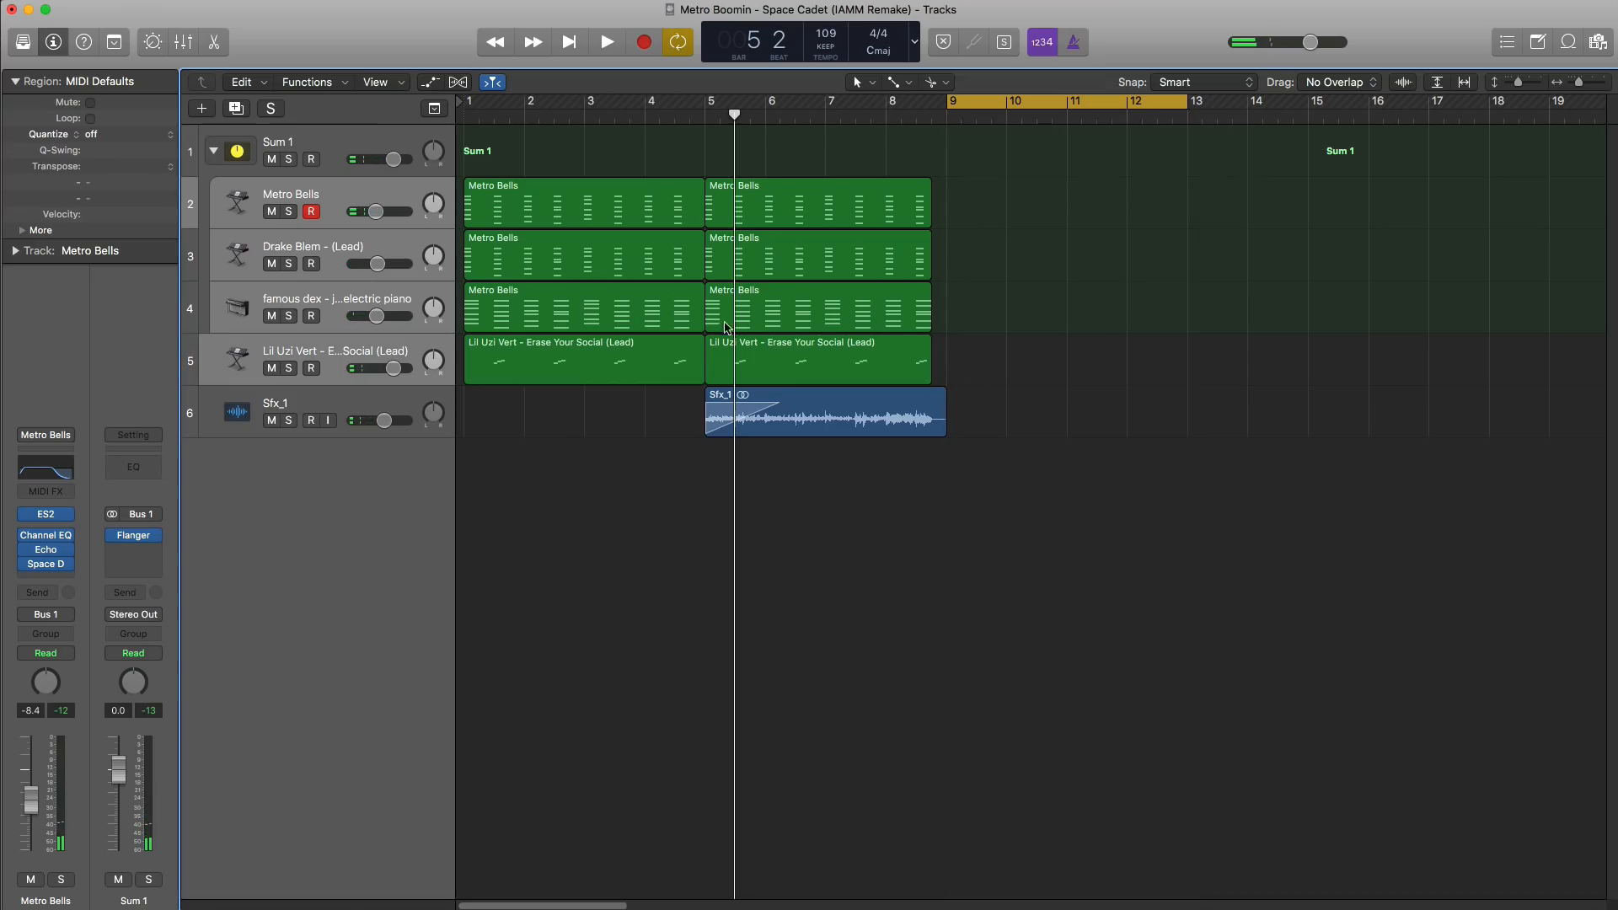
drag(570, 419, 1053, 221)
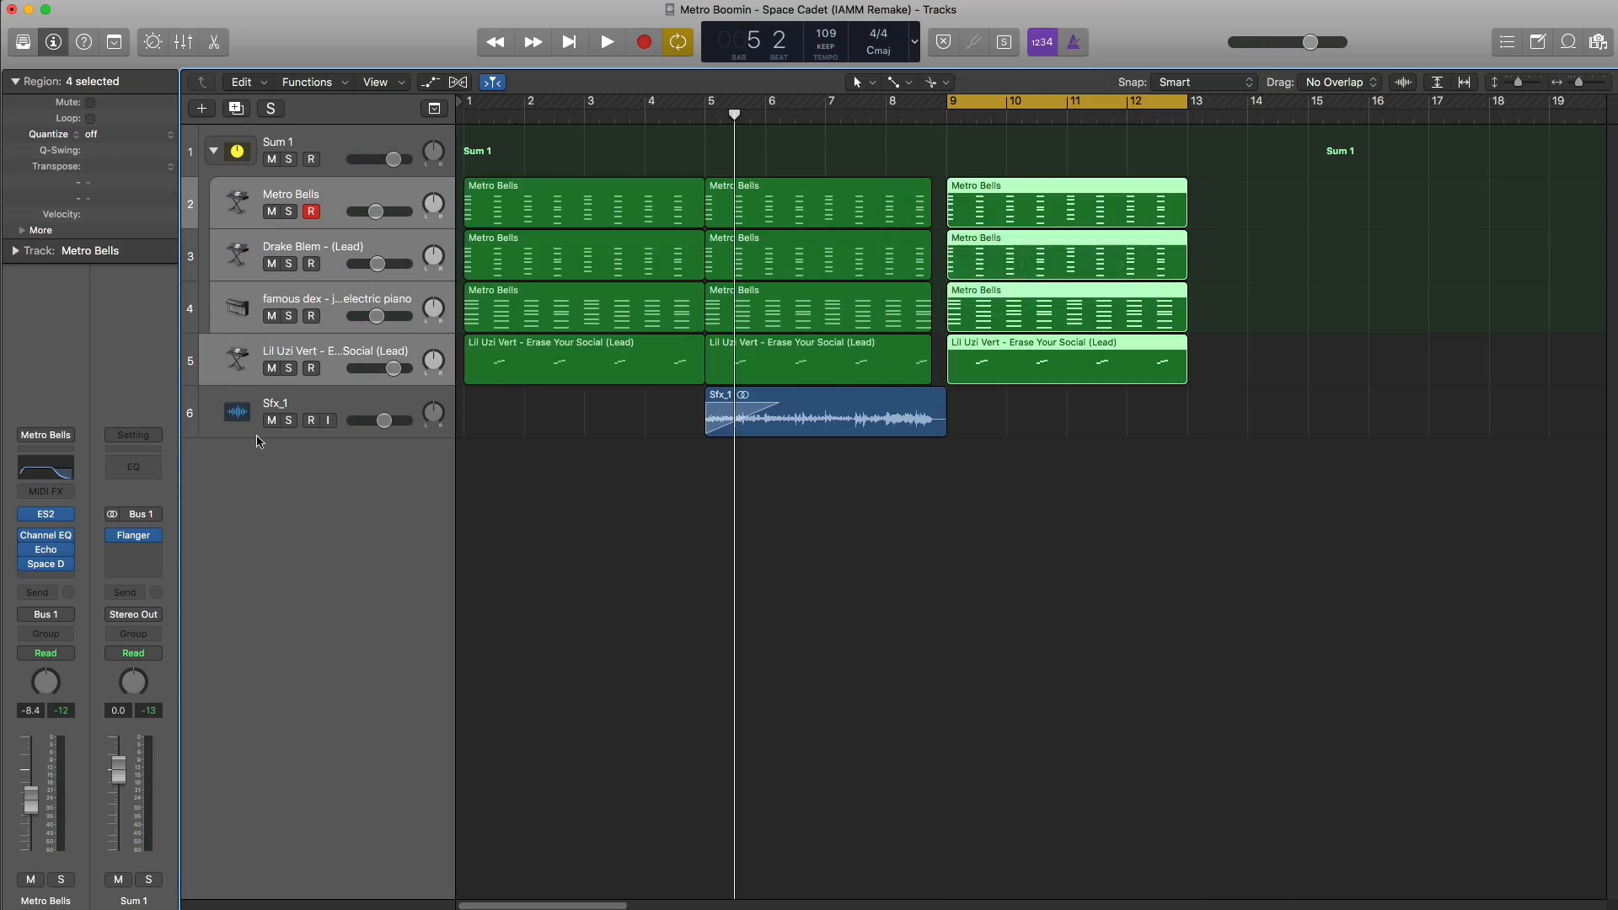
Step: Add a software instrument track below Sfx_1 and load the Piano Motion patch from the experimental piano sounds
click(203, 112)
key(Return)
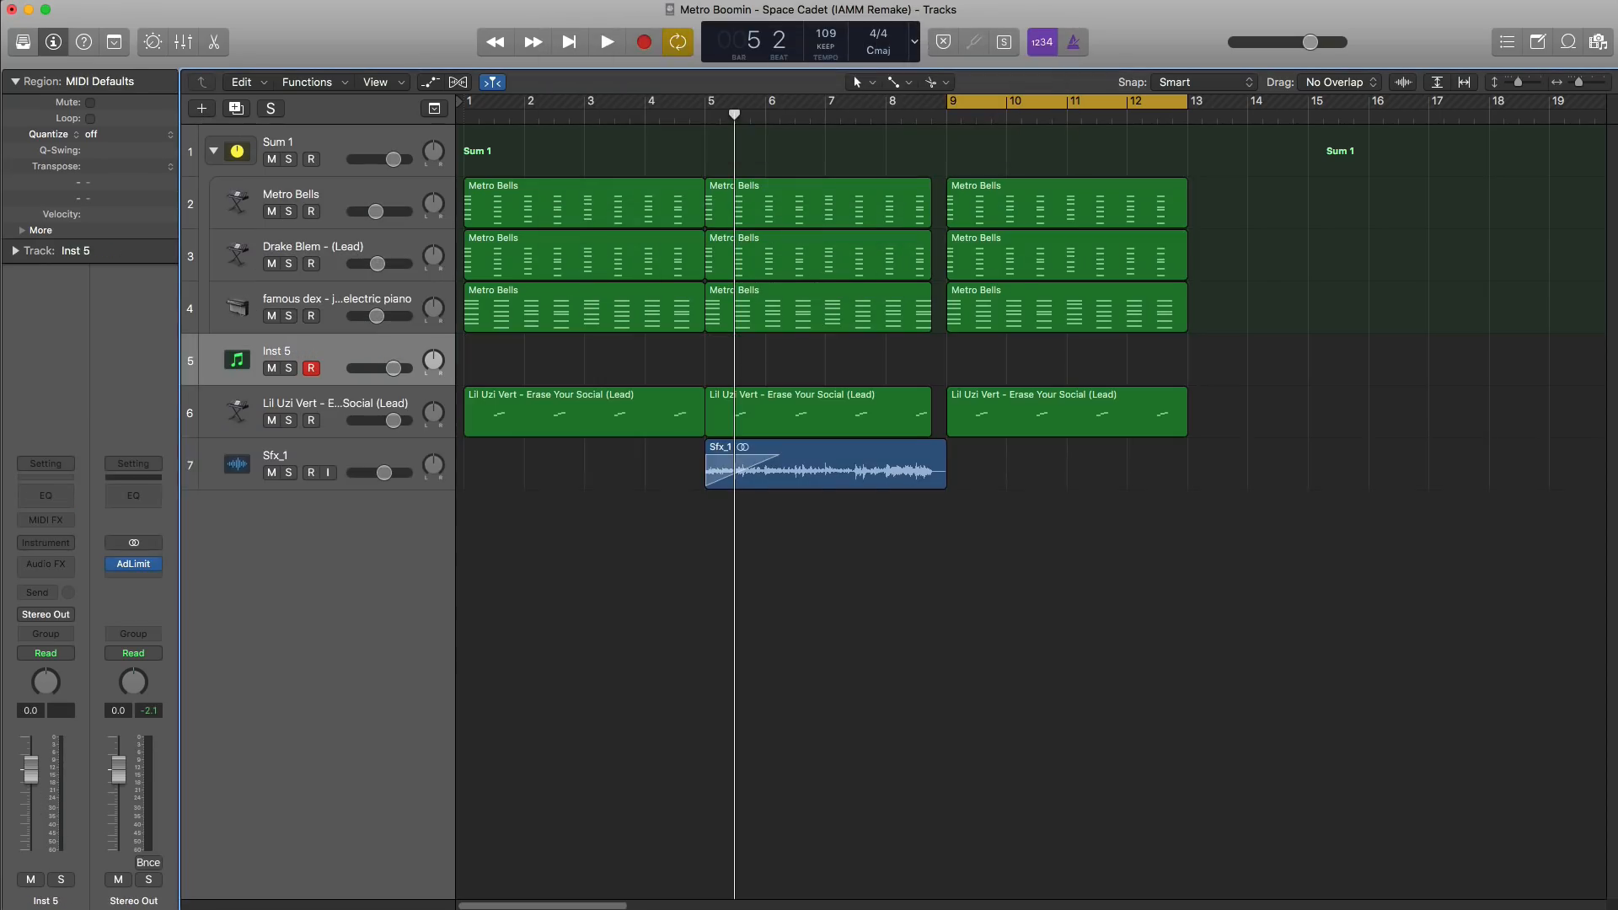
drag(312, 358, 330, 553)
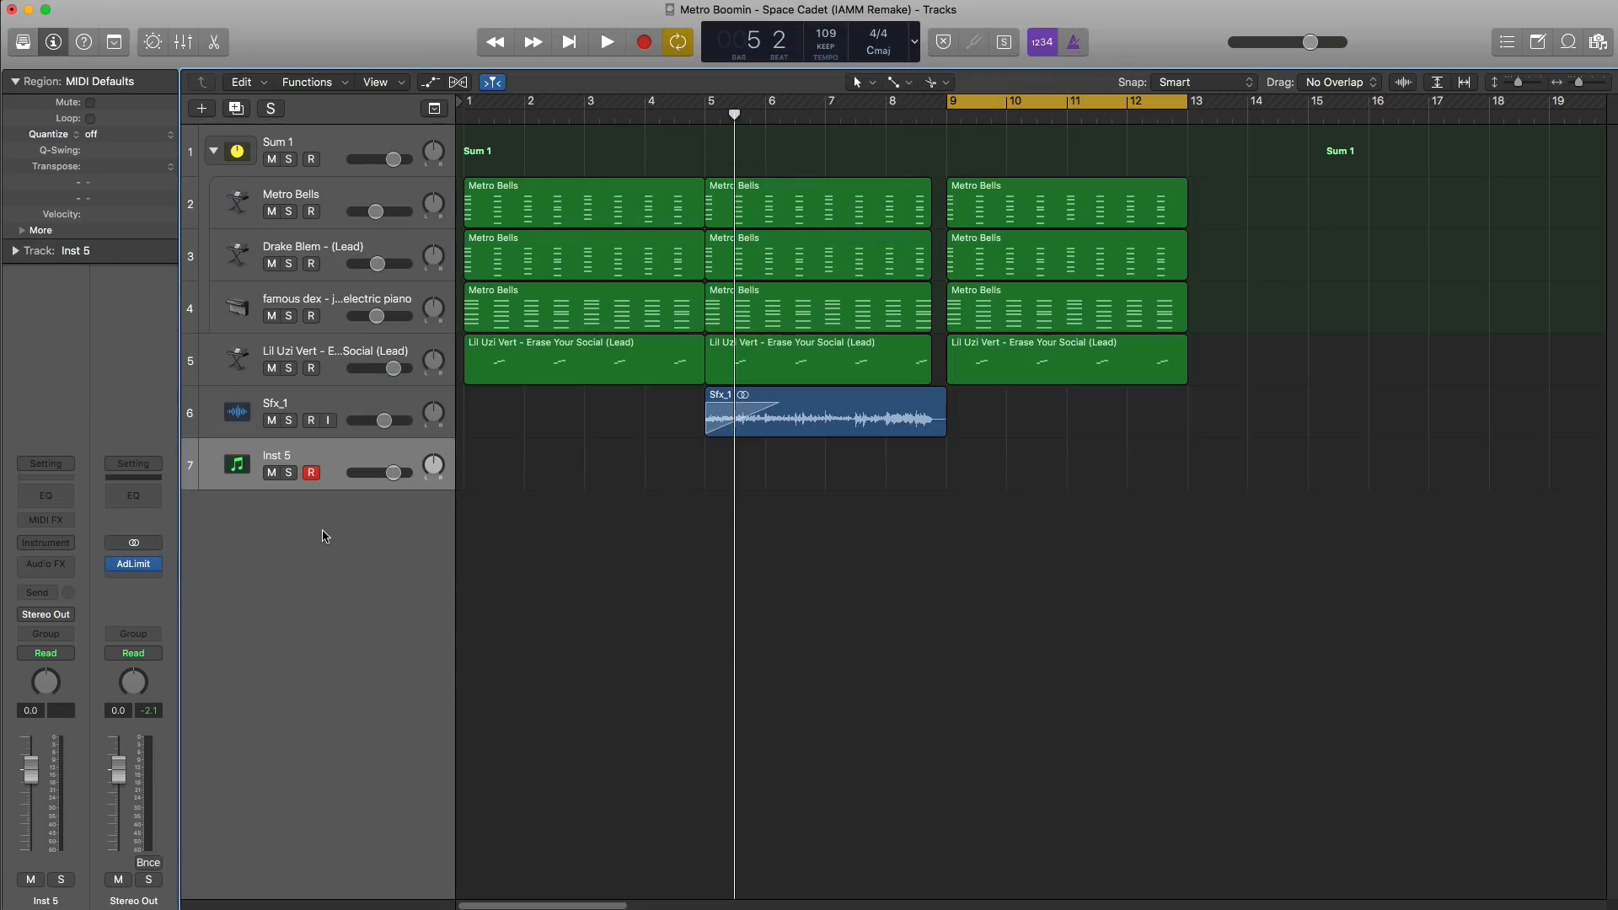
click(23, 44)
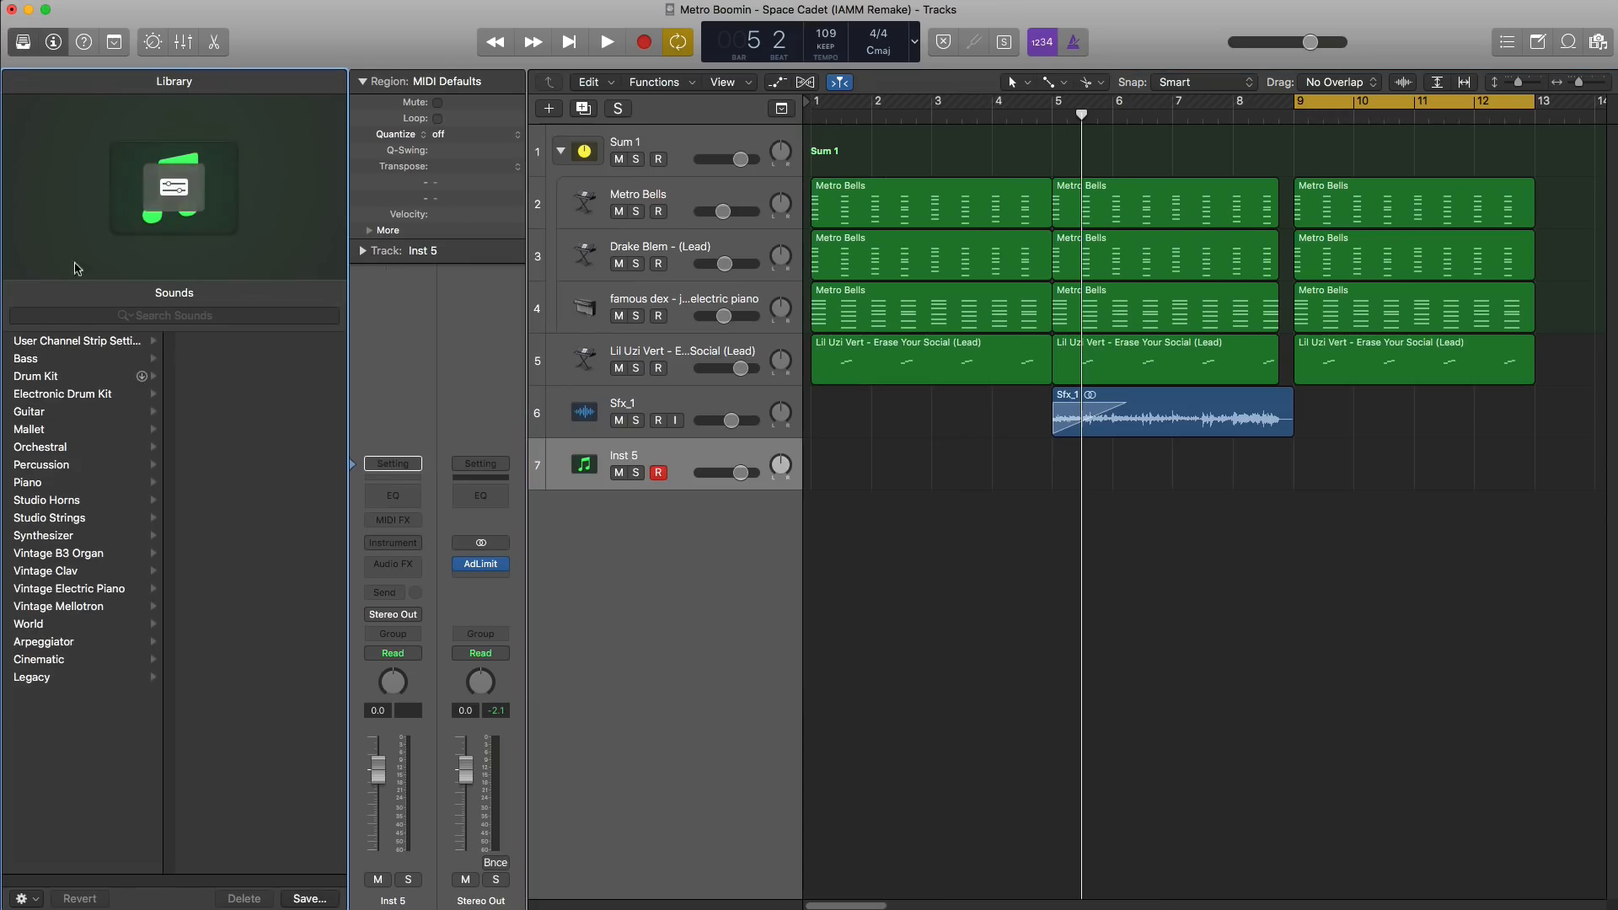
click(55, 484)
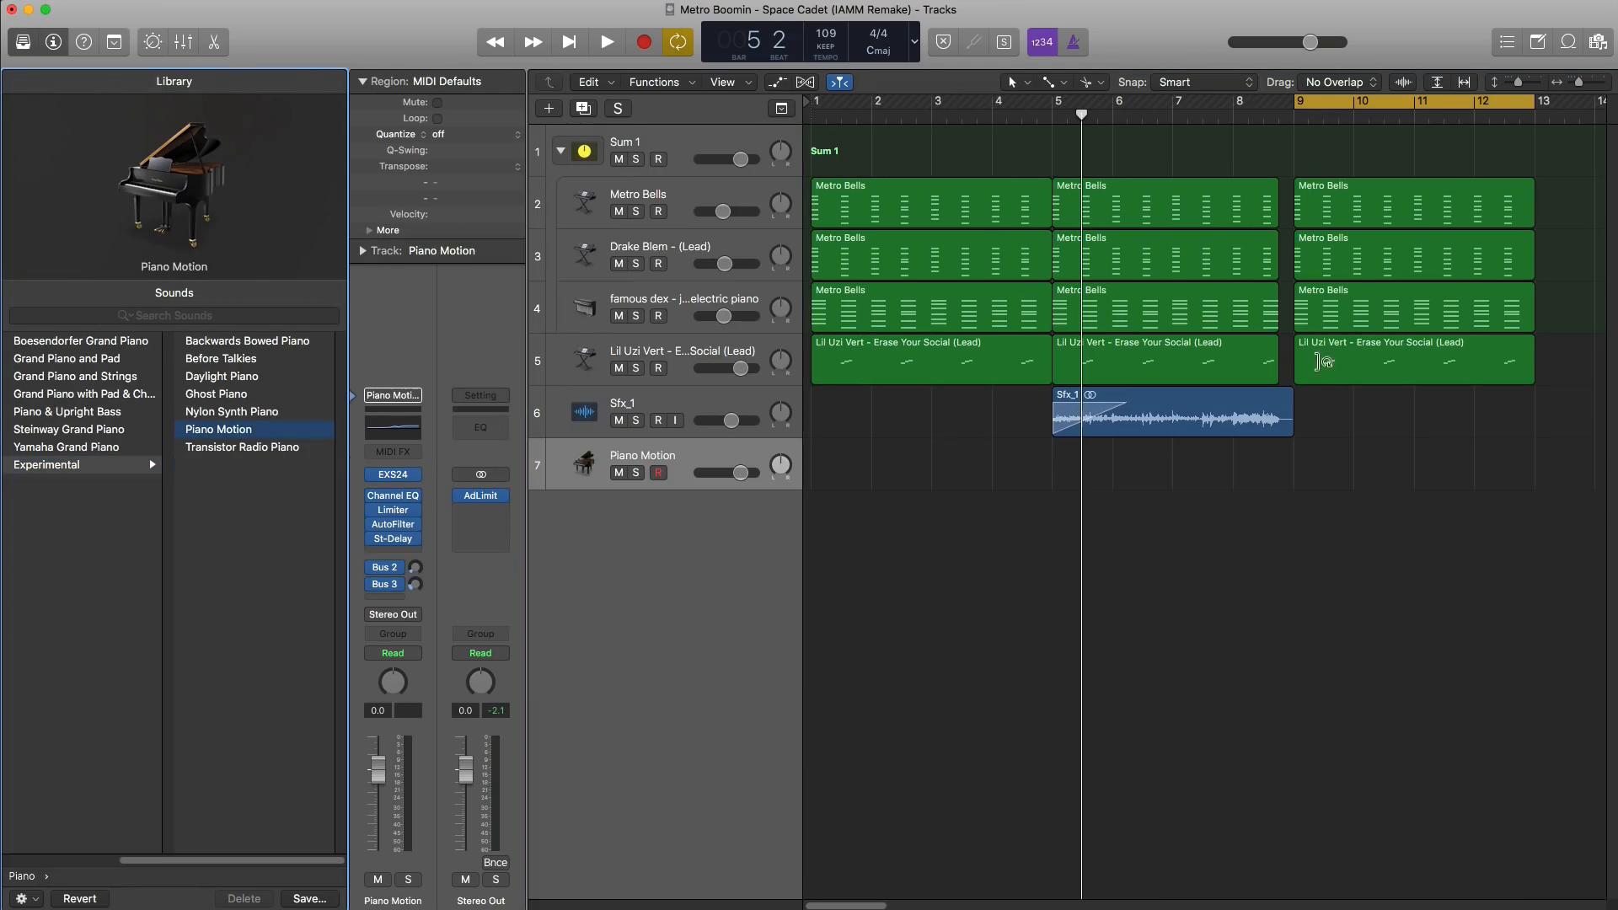
Step: Copy the electric piano region at bar 9 to the Piano Motion track and play it soloed
scroll(1312, 423, right, 6)
drag(1134, 309, 1138, 493)
key(s)
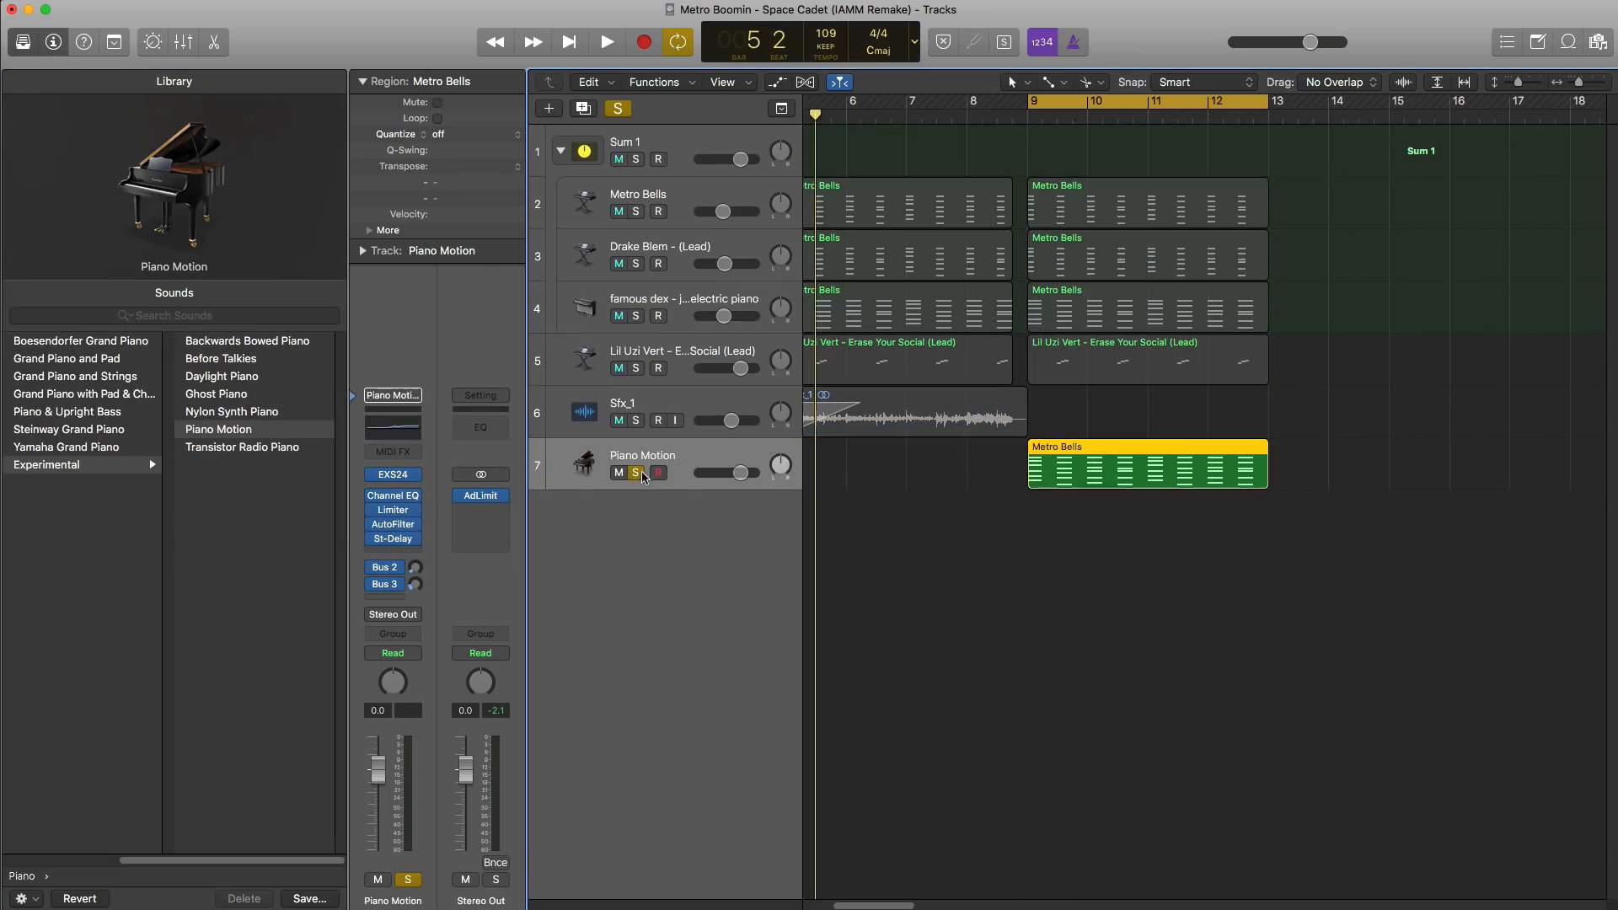
key(space)
Step: Shorten all notes of the Piano Motion region to about half a beat each
key(p)
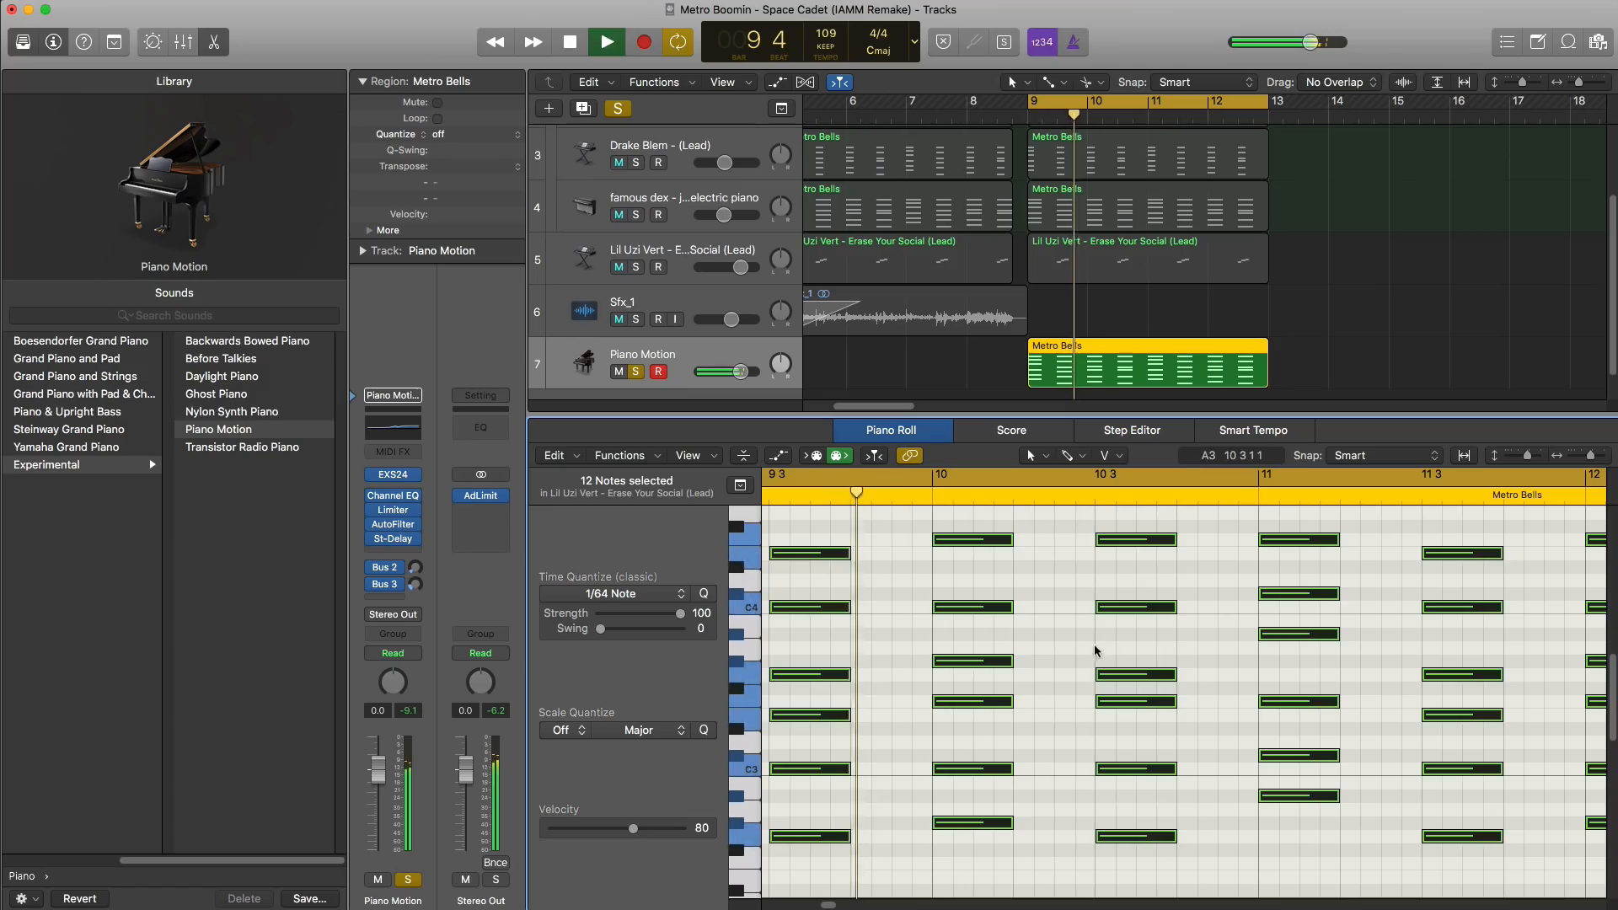
key(super+a)
scroll(1067, 661, left, 3)
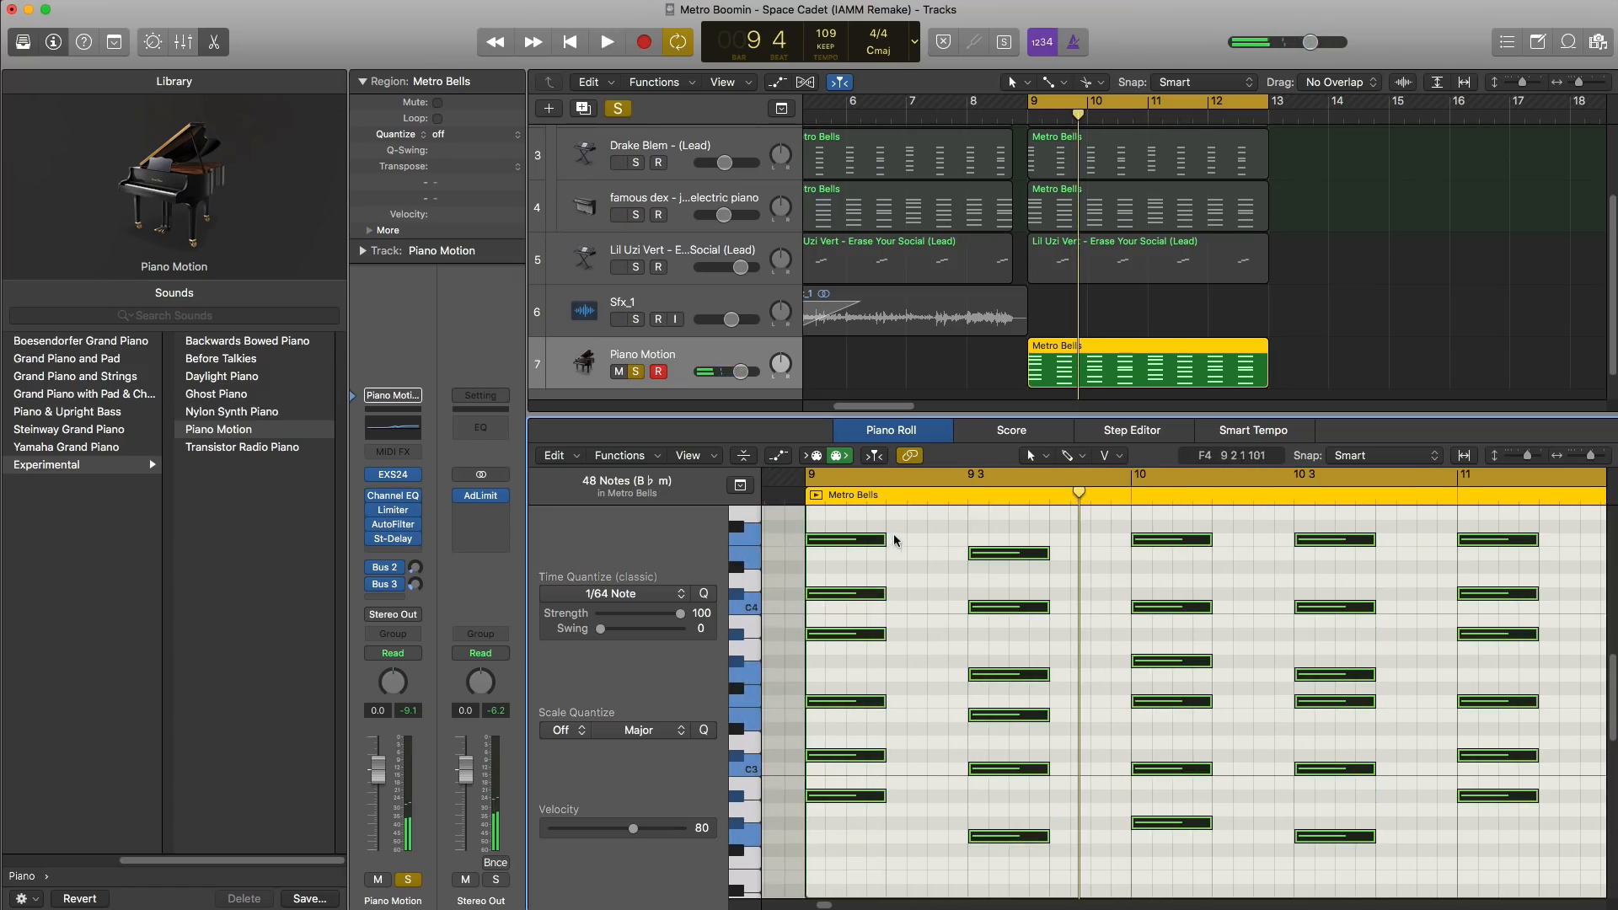
drag(880, 545, 845, 552)
Step: In Piano Motion's Channel EQ, set the high cut to 950 Hz and enable the low cut at just under 100 Hz
key(x)
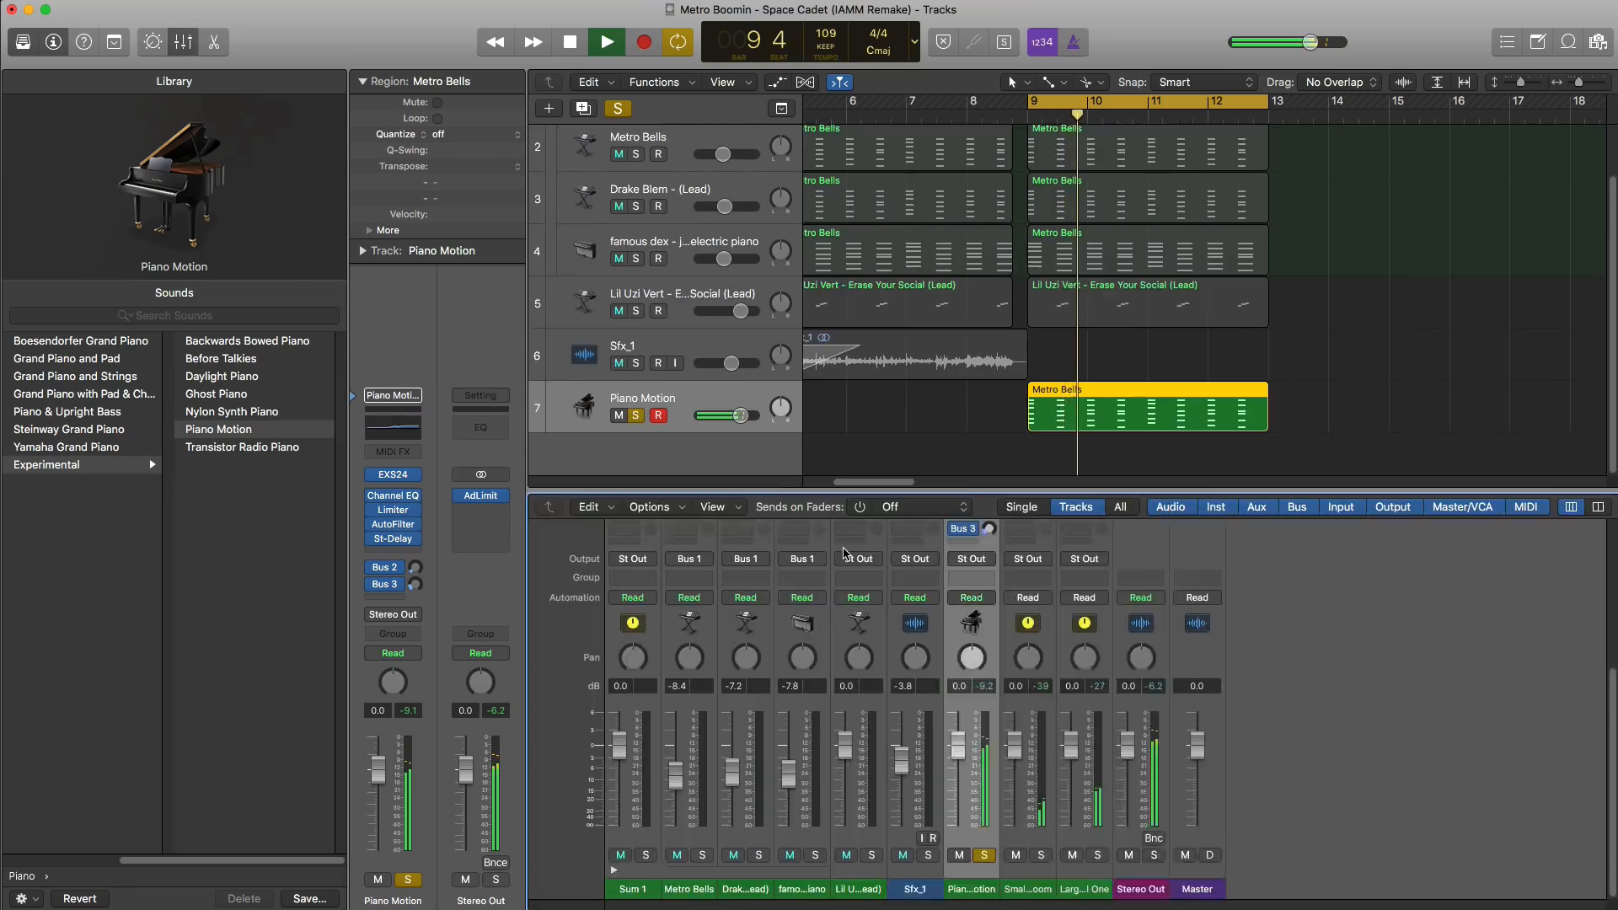
key(x)
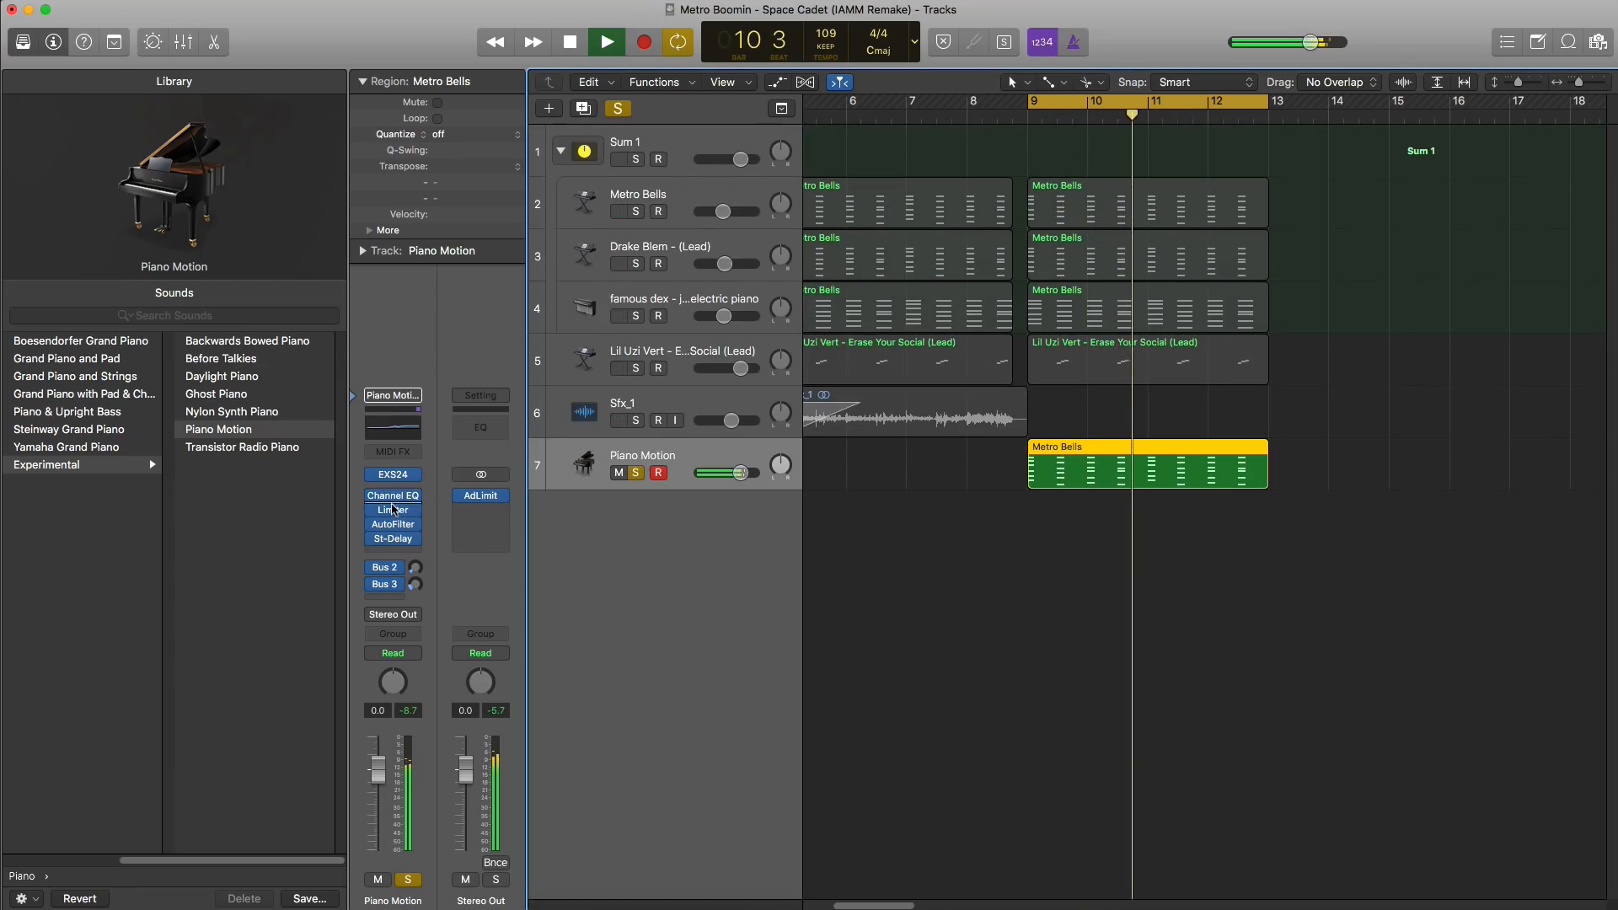
click(400, 498)
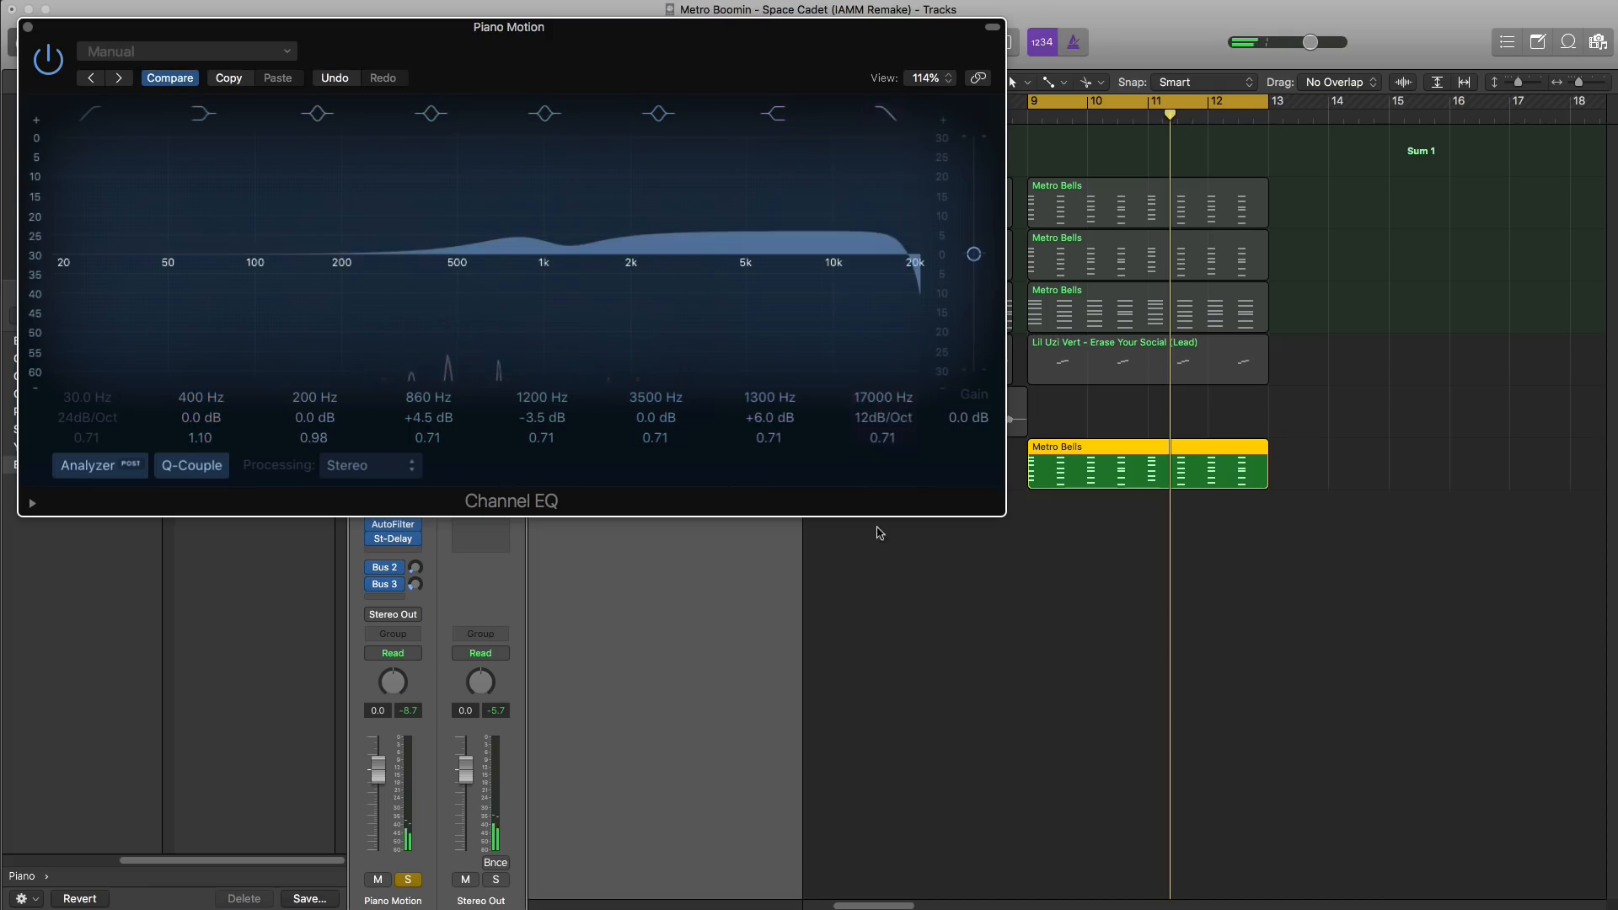
drag(883, 413, 882, 489)
key(space)
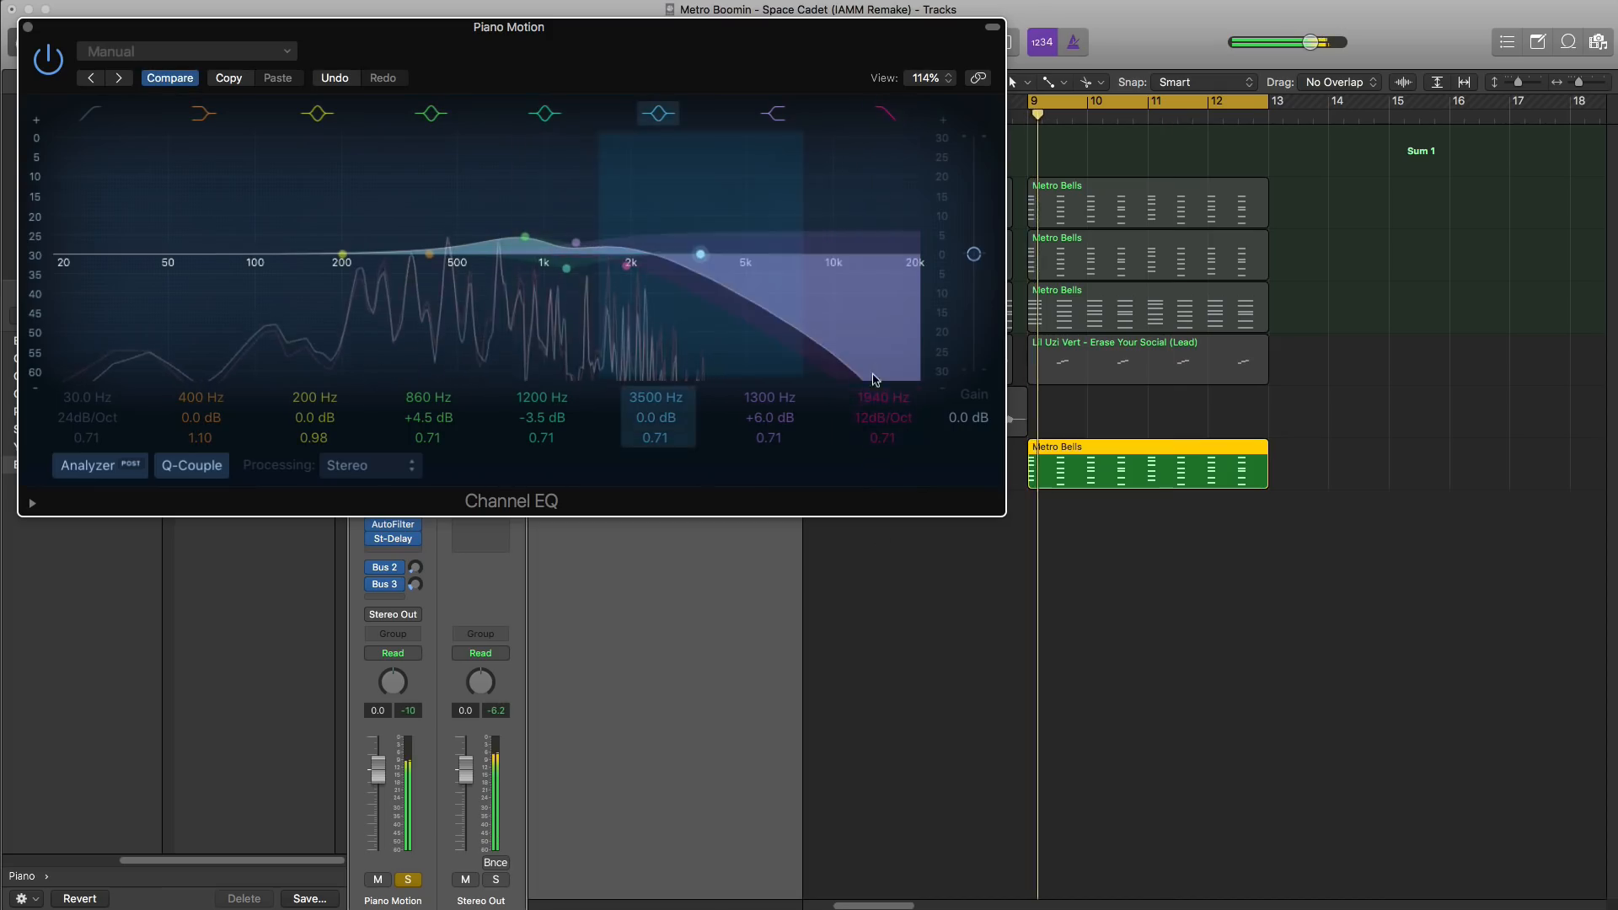
drag(875, 396, 881, 444)
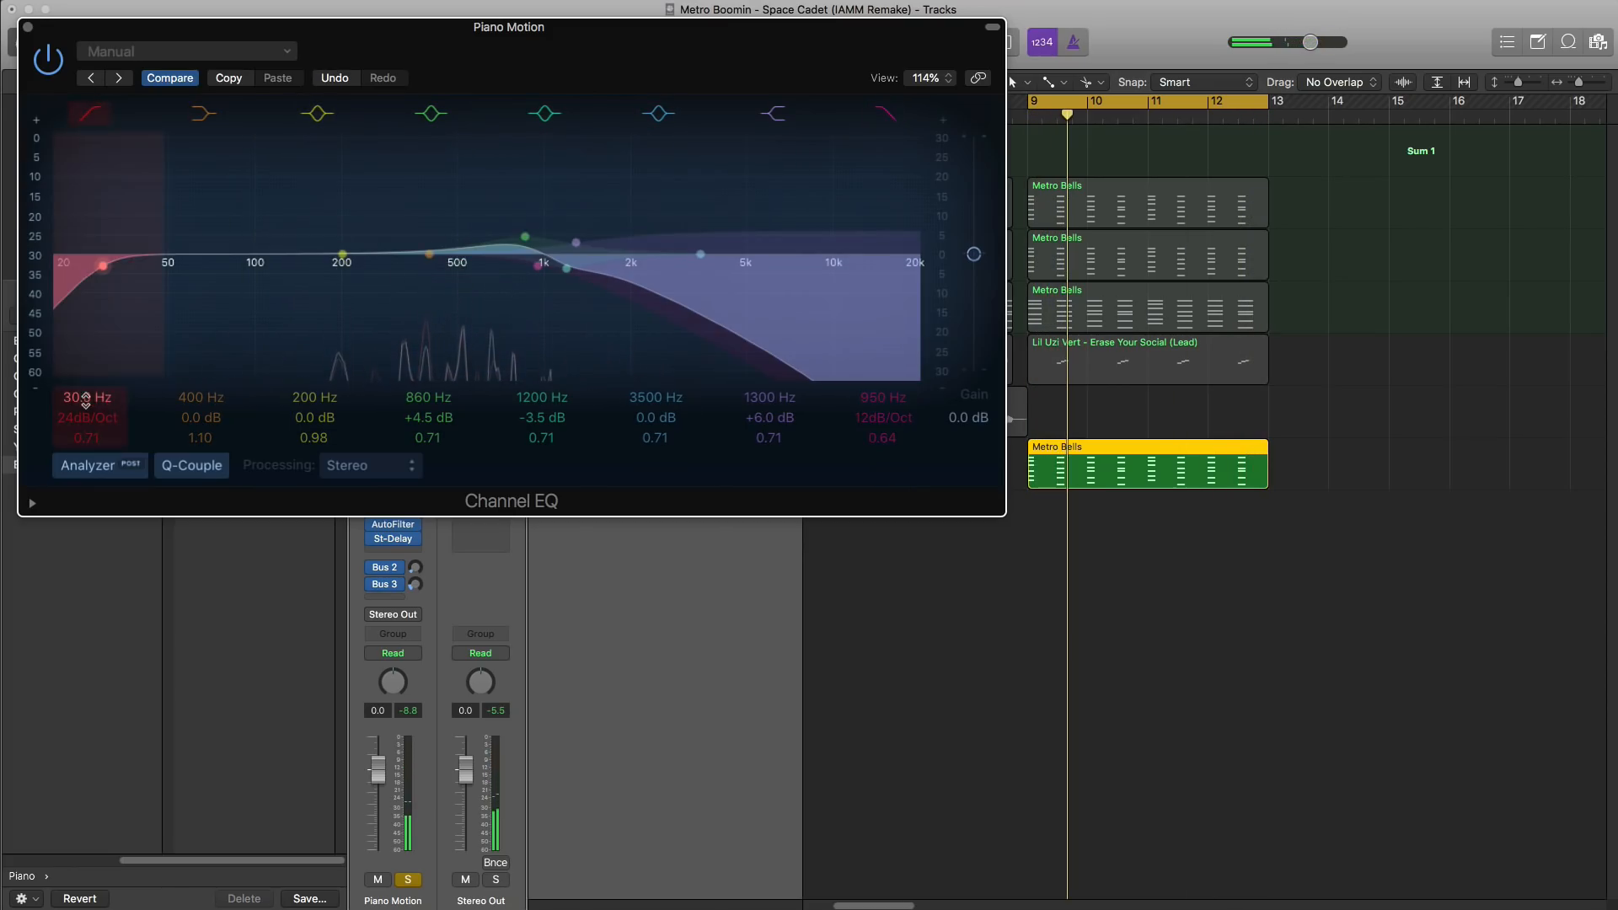
drag(86, 398, 85, 367)
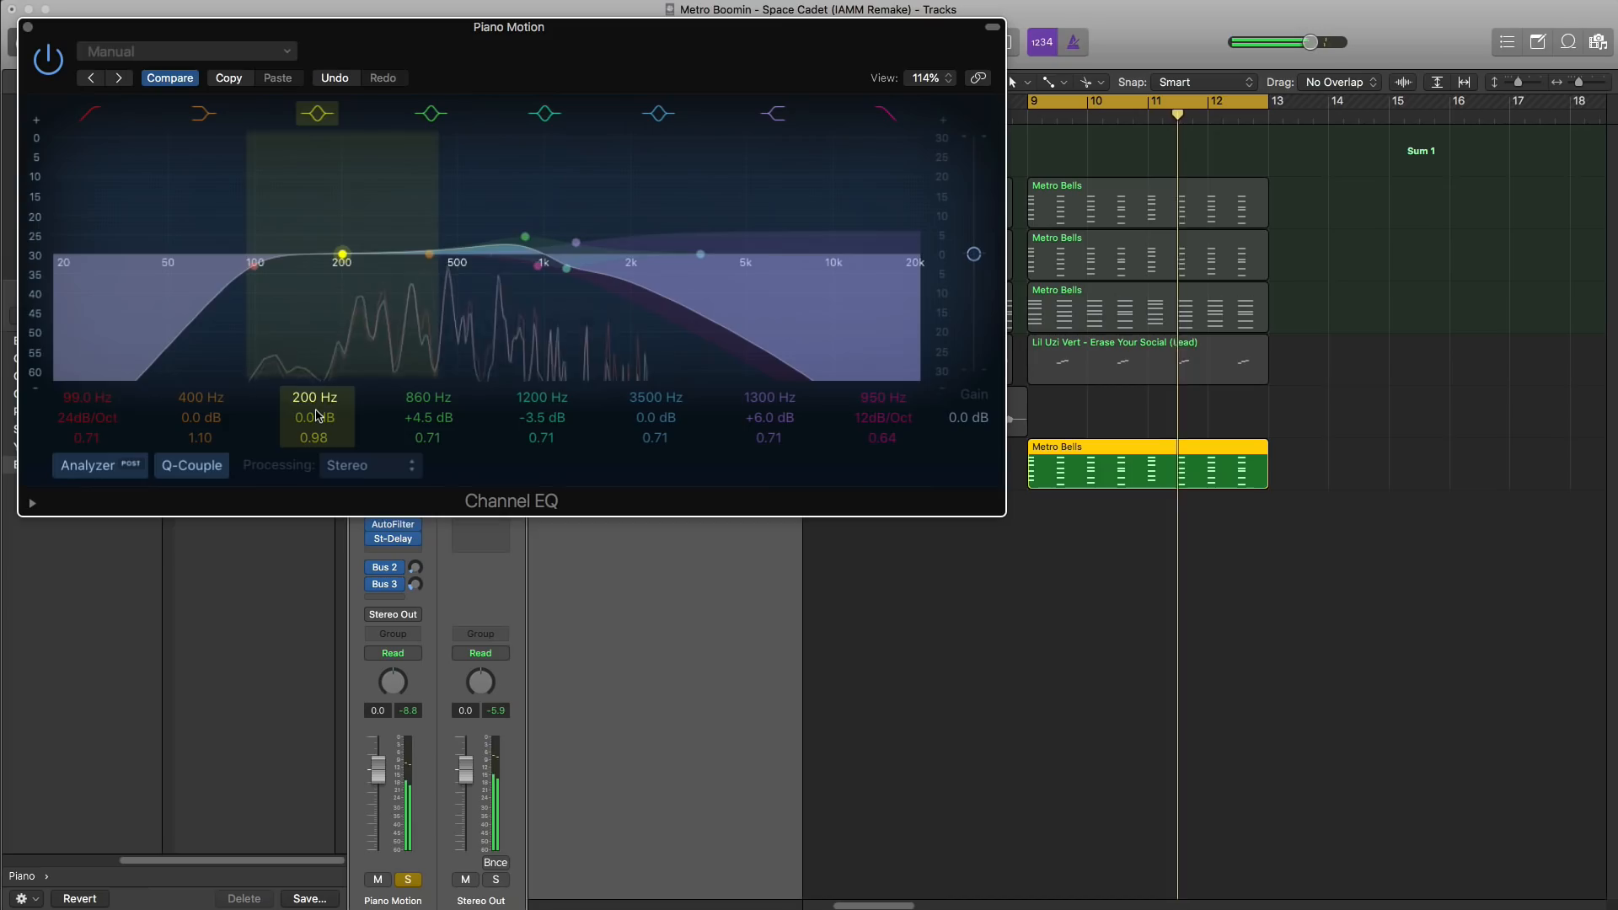
click(28, 27)
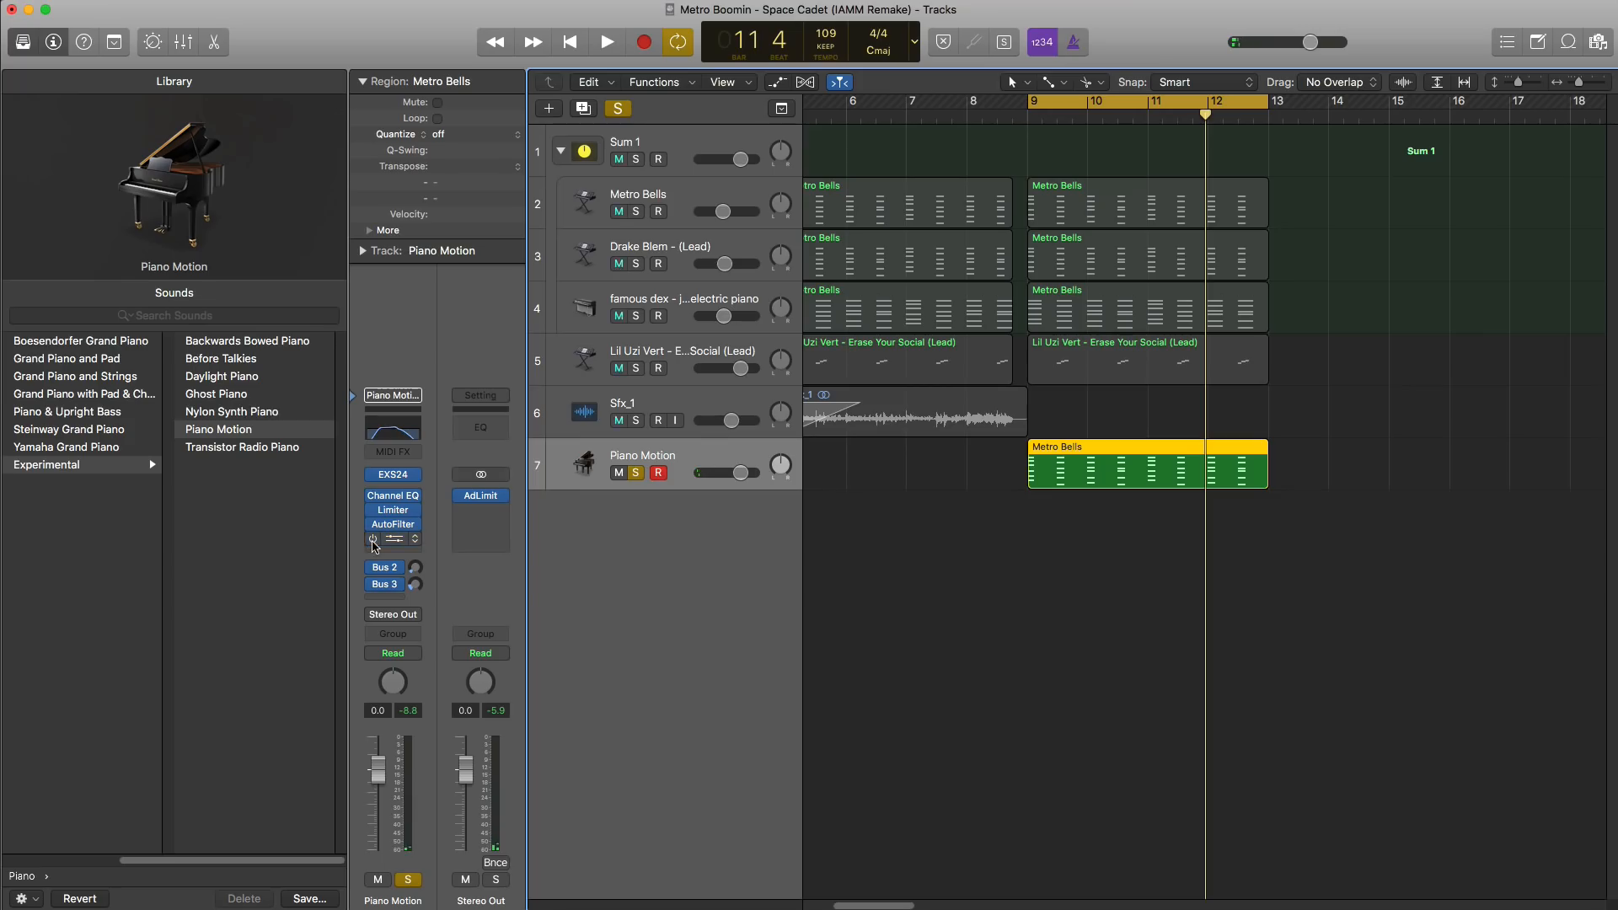
Step: Bypass the St-Delay on Piano Motion, and with the track unsoloed lower its volume to -5.6 dB
key(space)
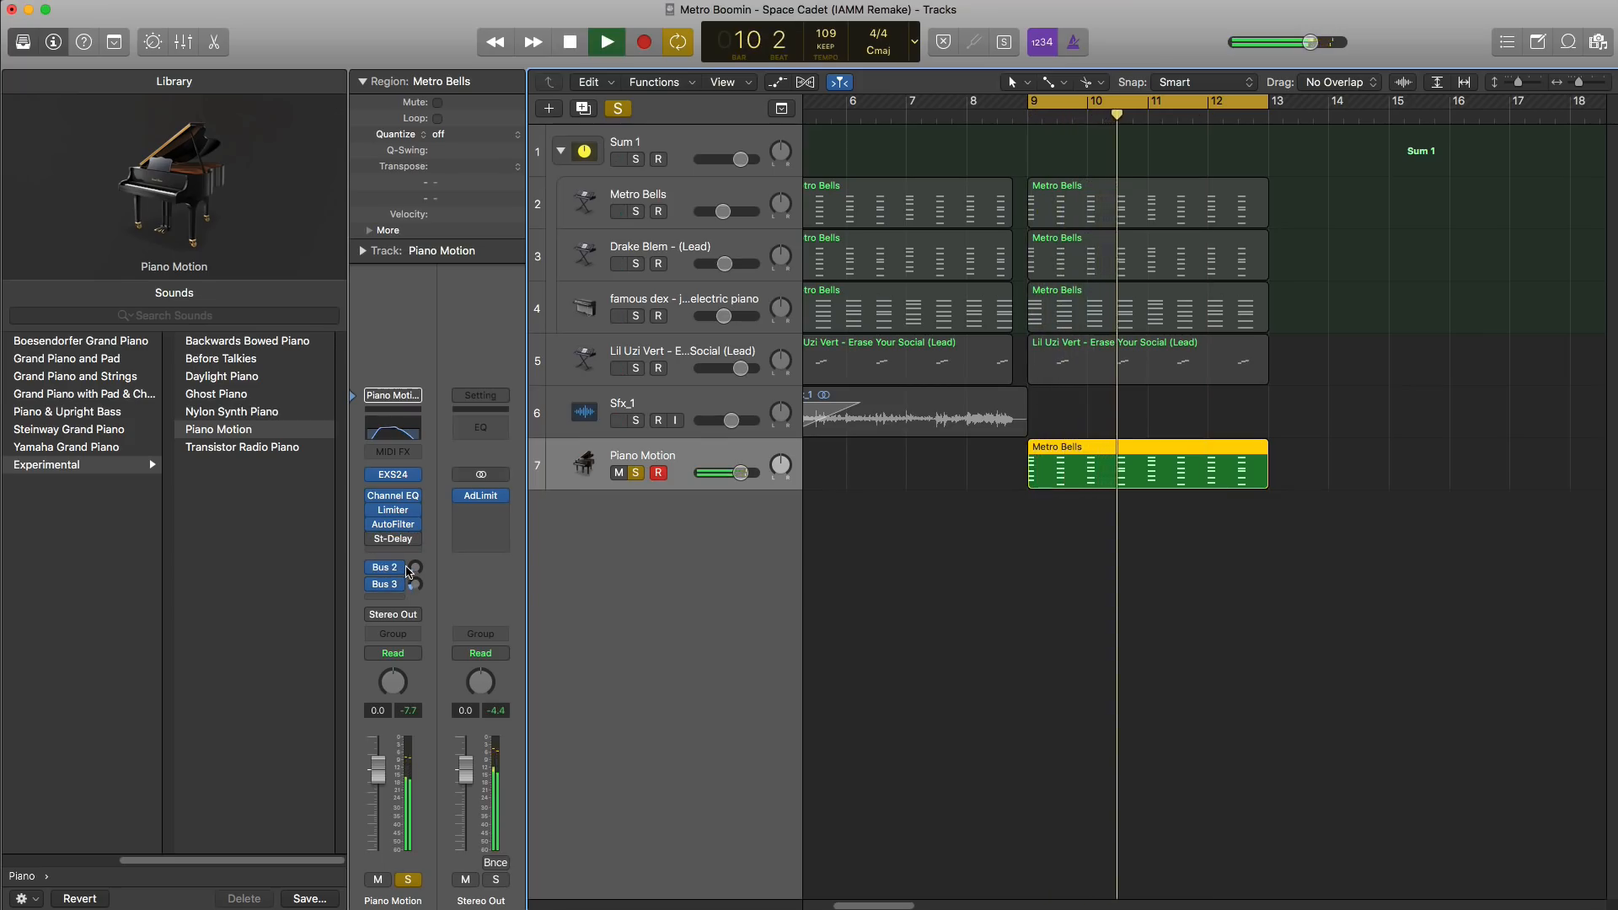
key(space)
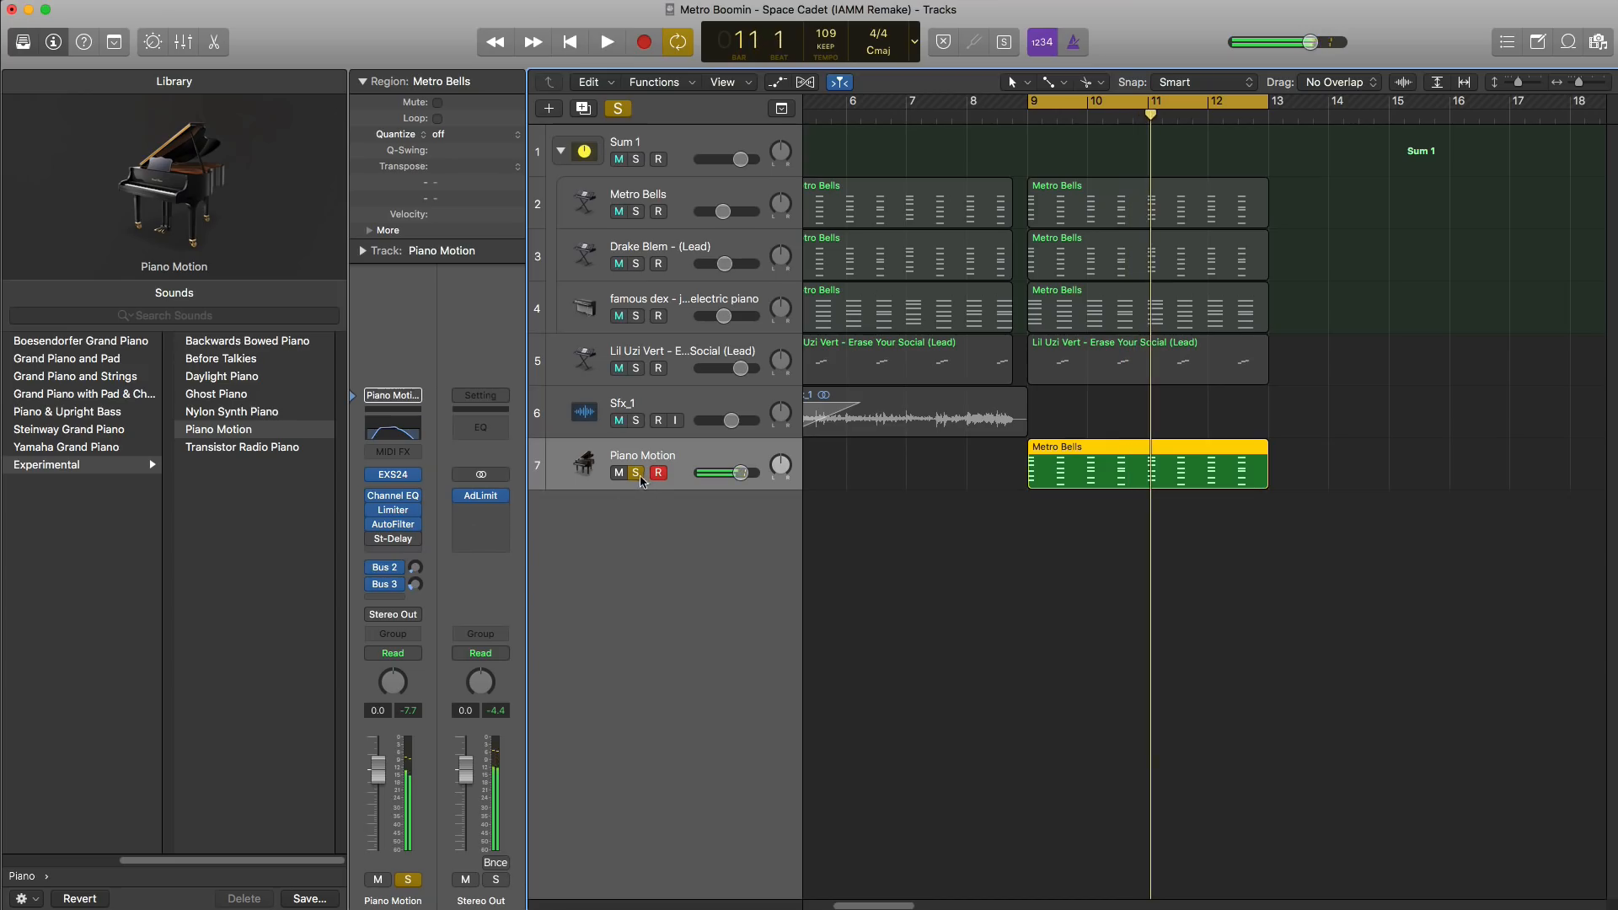
click(636, 473)
key(space)
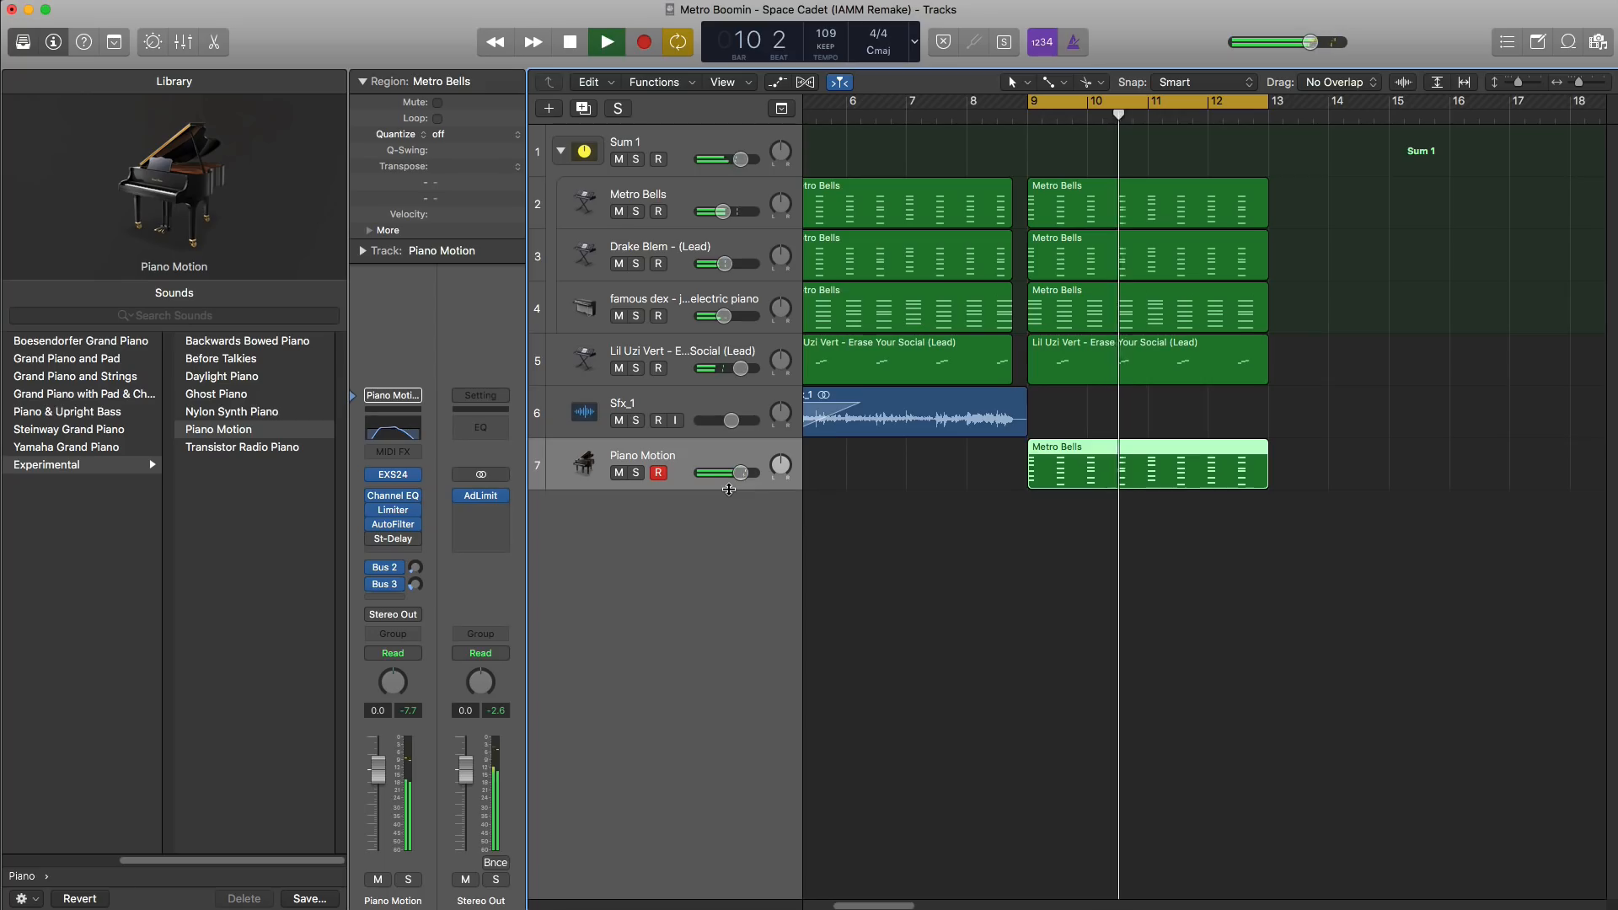
drag(741, 473, 691, 482)
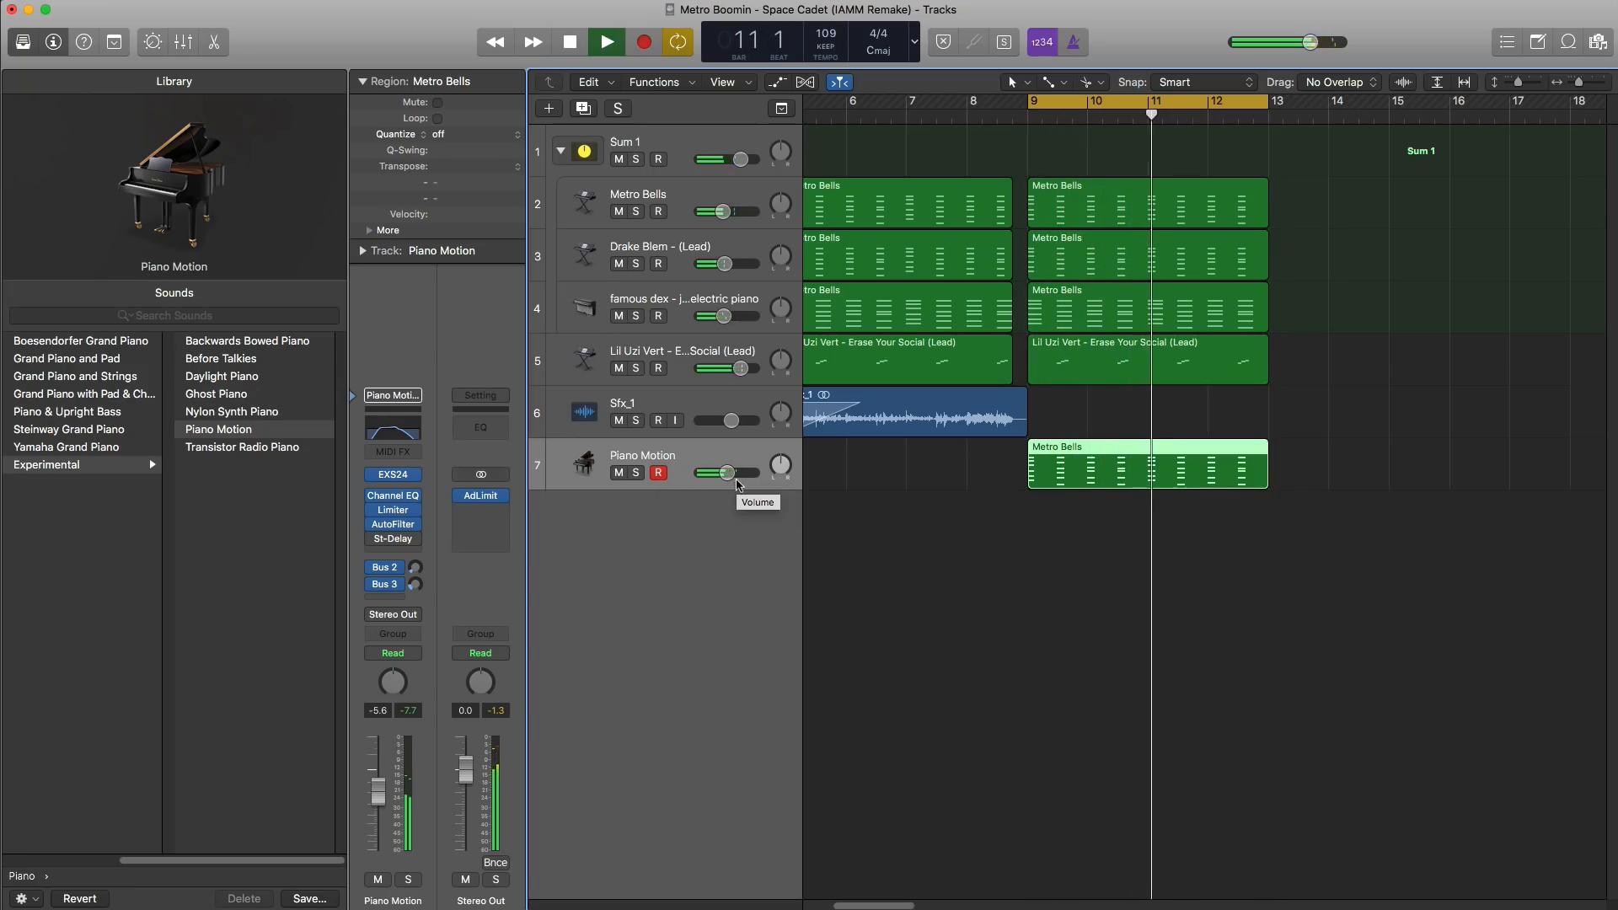
key(space)
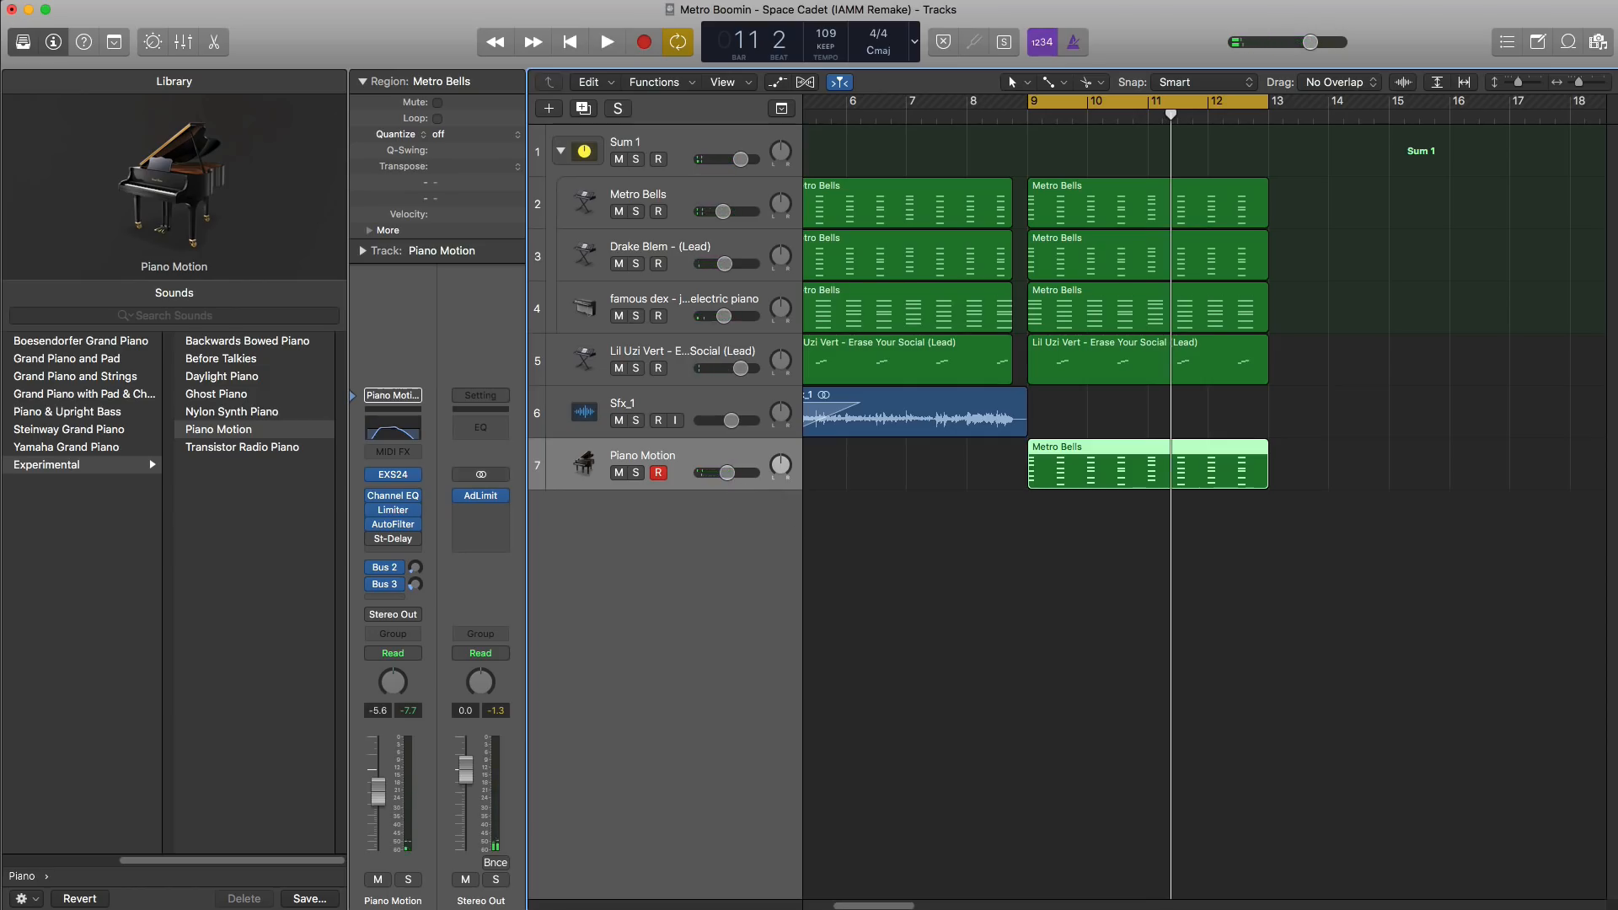
Step: Add a software instrument track below Piano Motion and load the space cadet drum kit into an EXS24 sampler
click(547, 109)
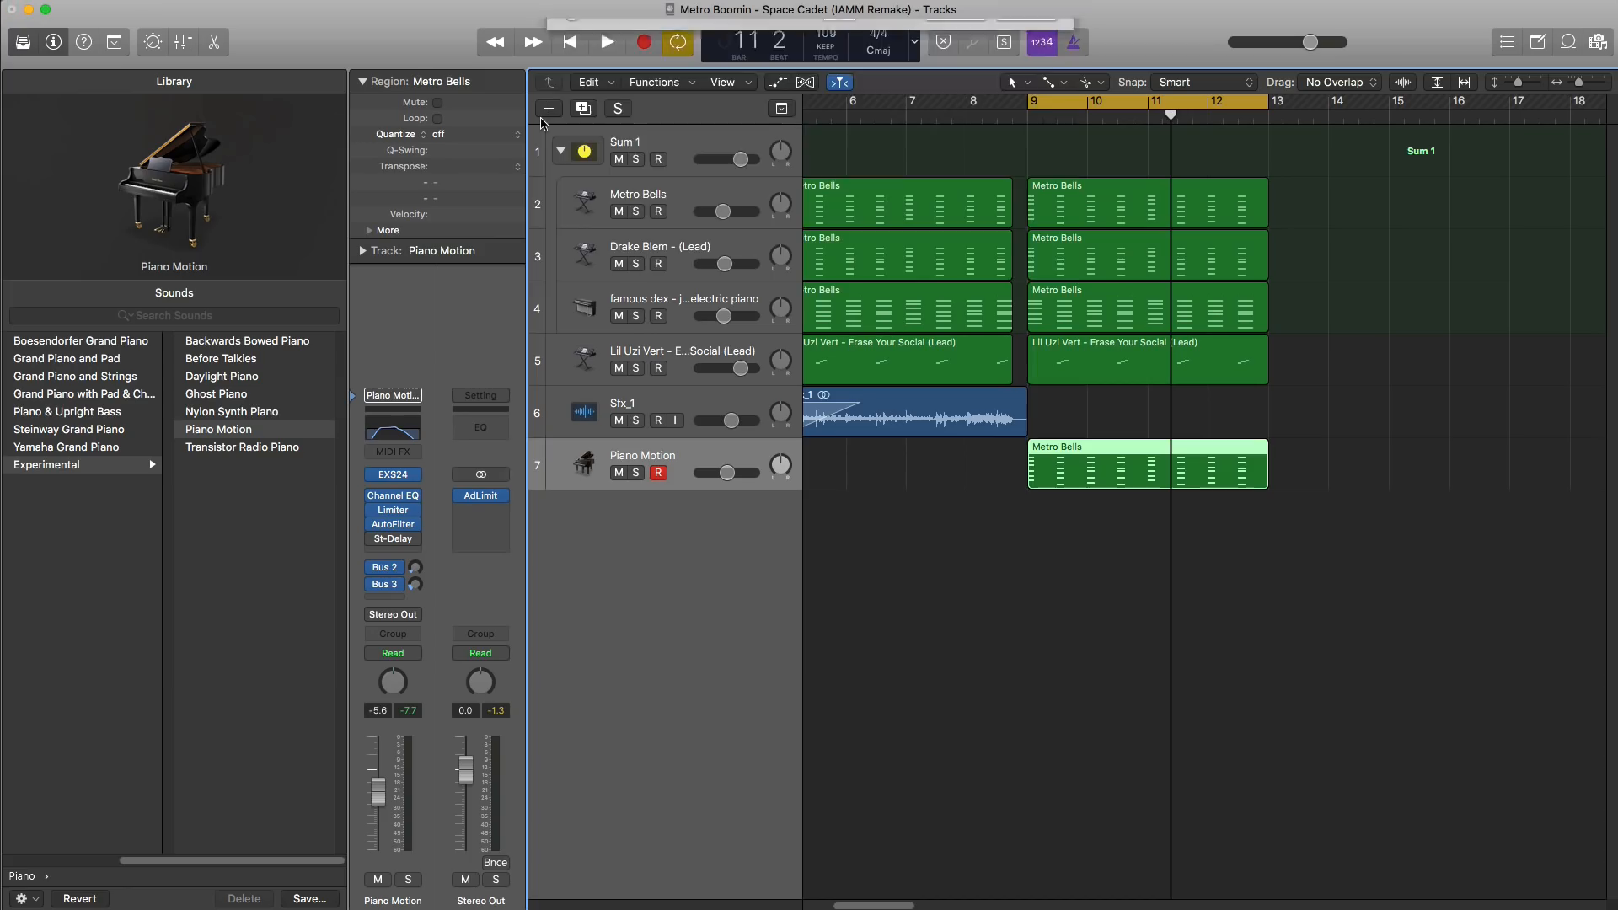
key(Return)
click(393, 542)
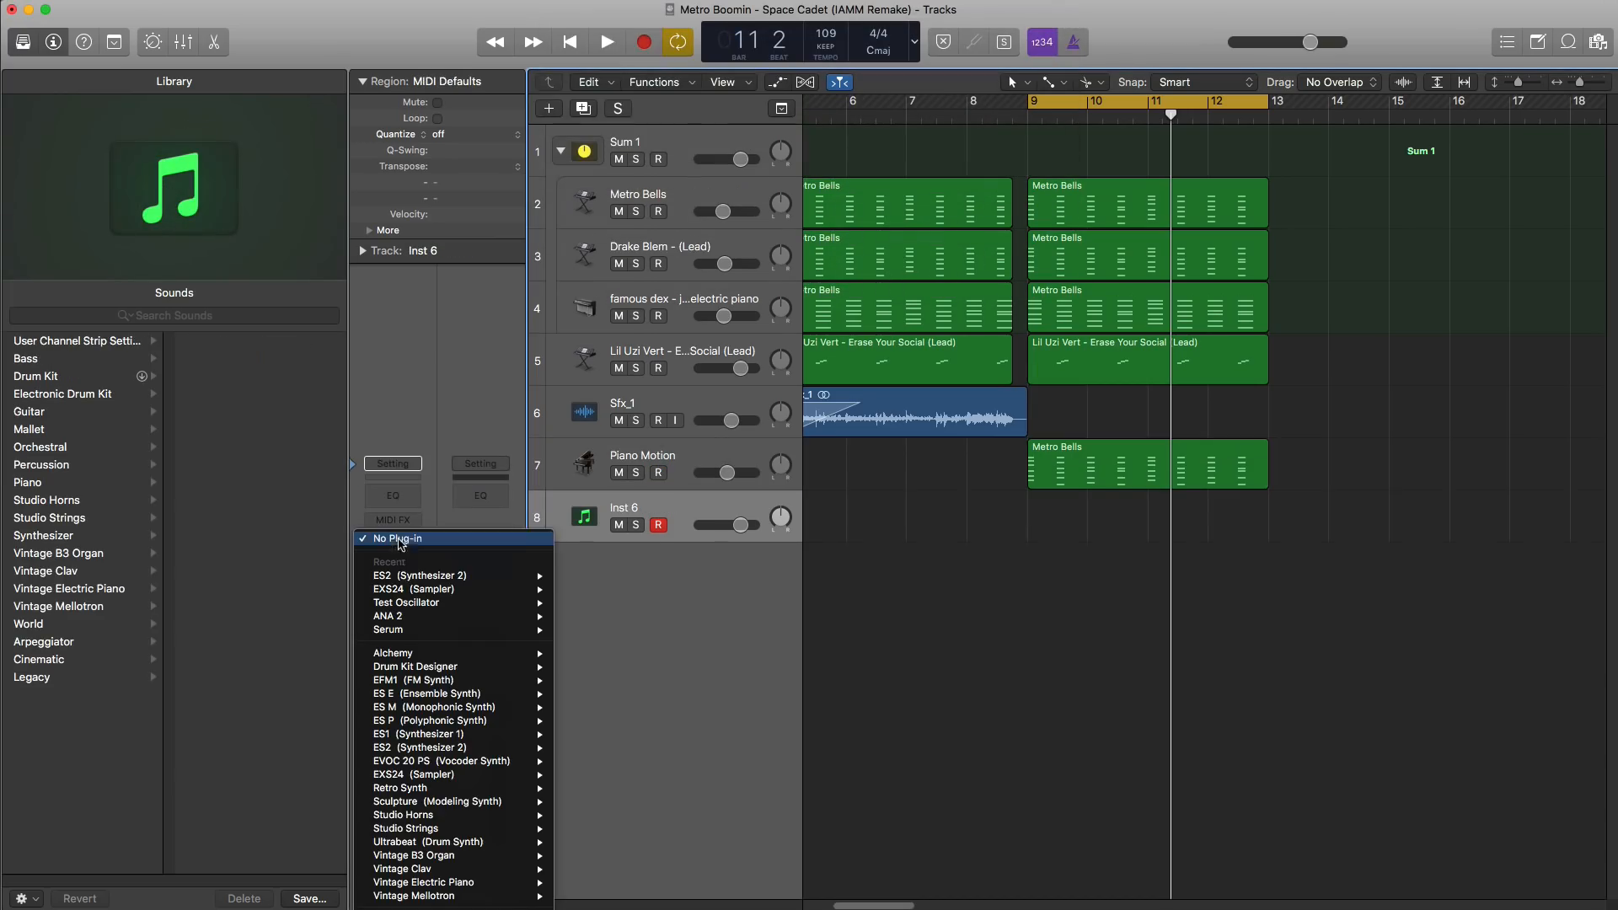
mouse_move(497, 590)
click(571, 605)
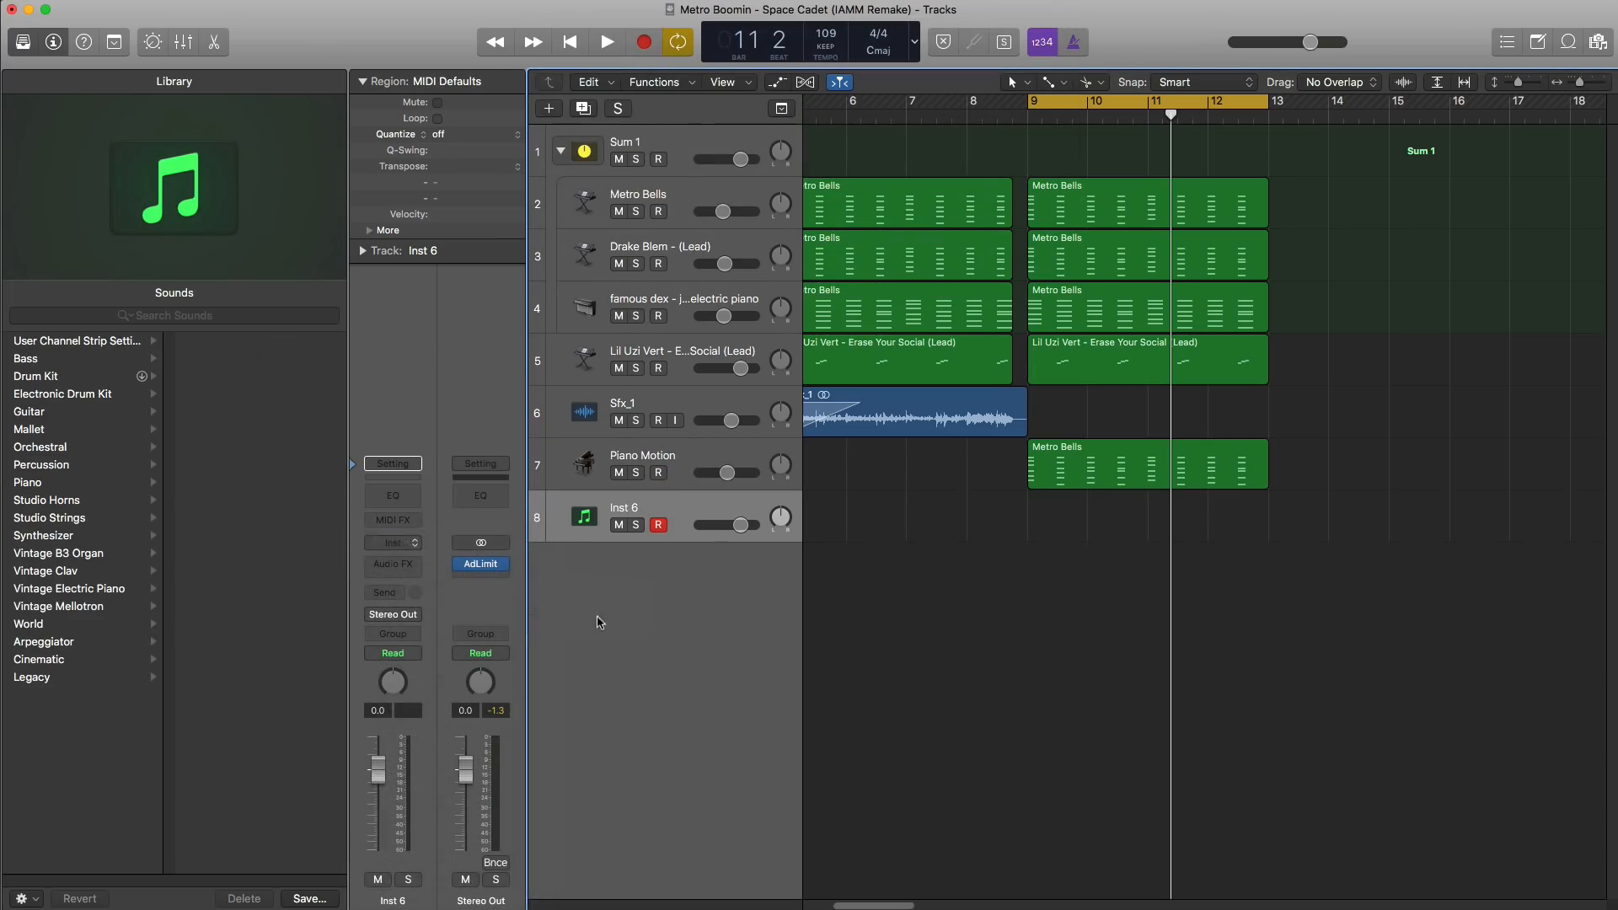
click(437, 110)
mouse_move(531, 239)
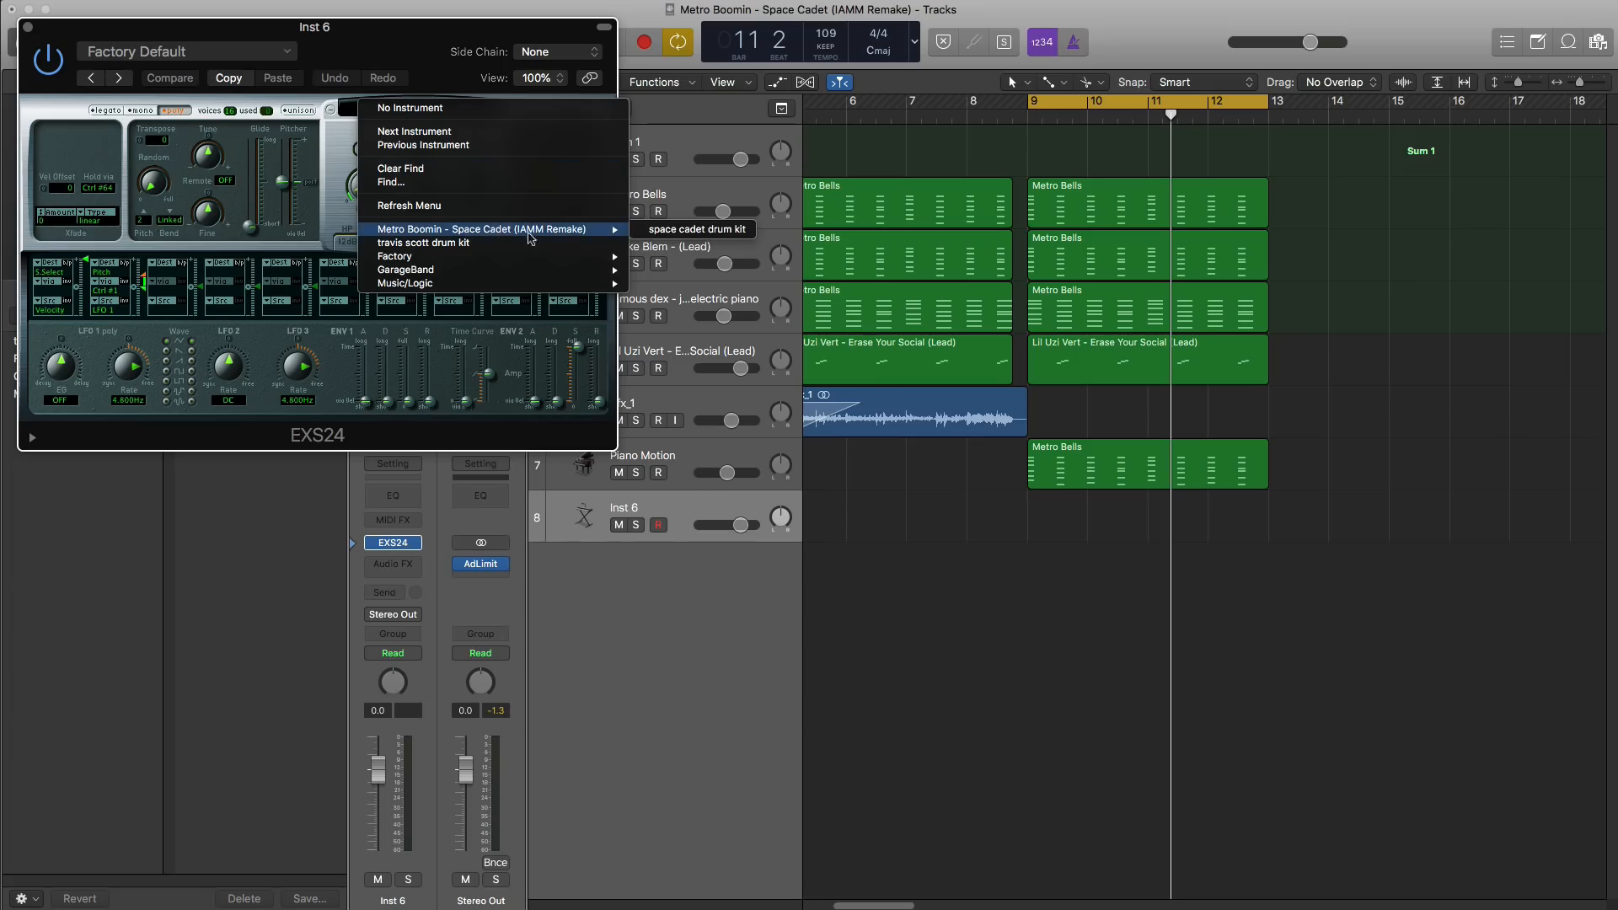
click(652, 231)
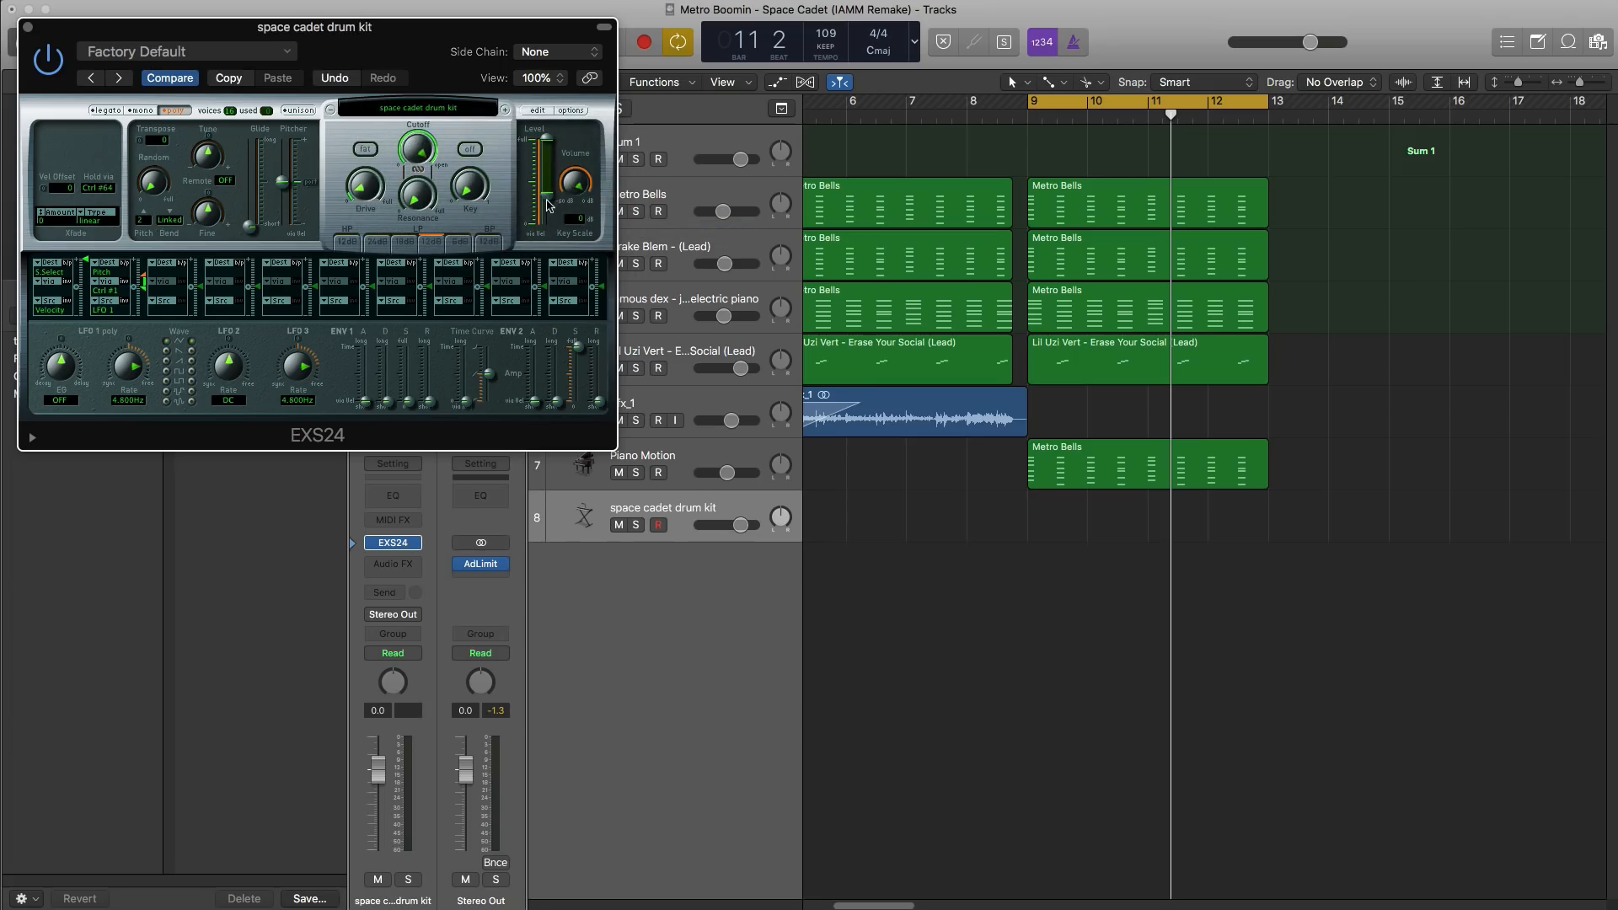
click(28, 27)
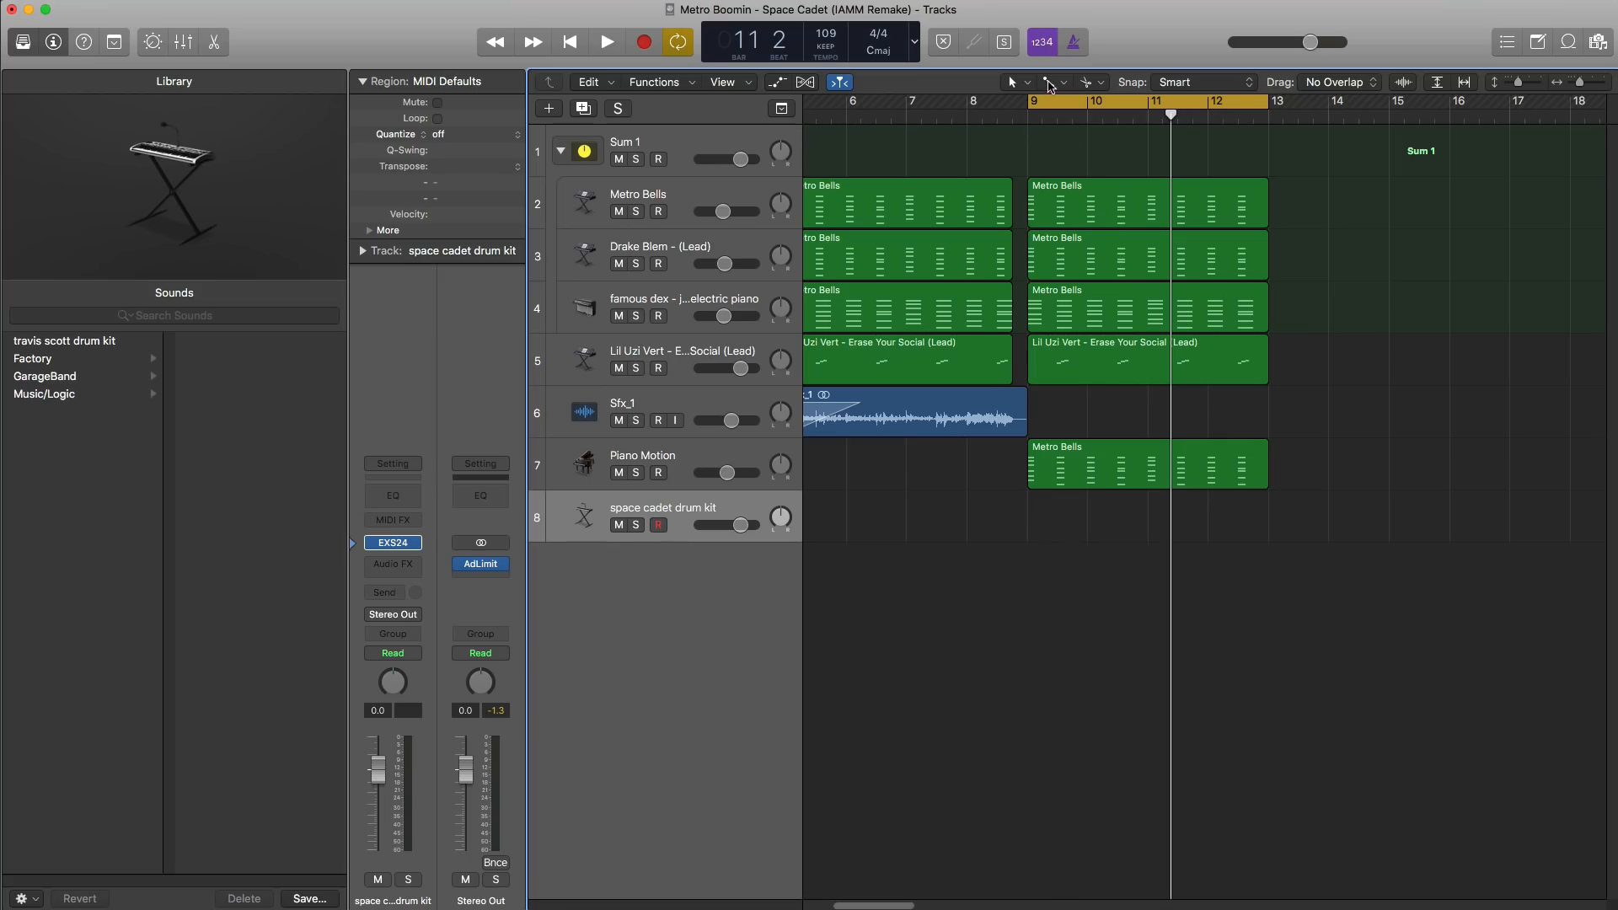
Step: Create an empty region over bars 9–12 on the drum kit track and open the piano roll with the library hidden
click(1051, 86)
click(1064, 127)
drag(1081, 533, 1268, 535)
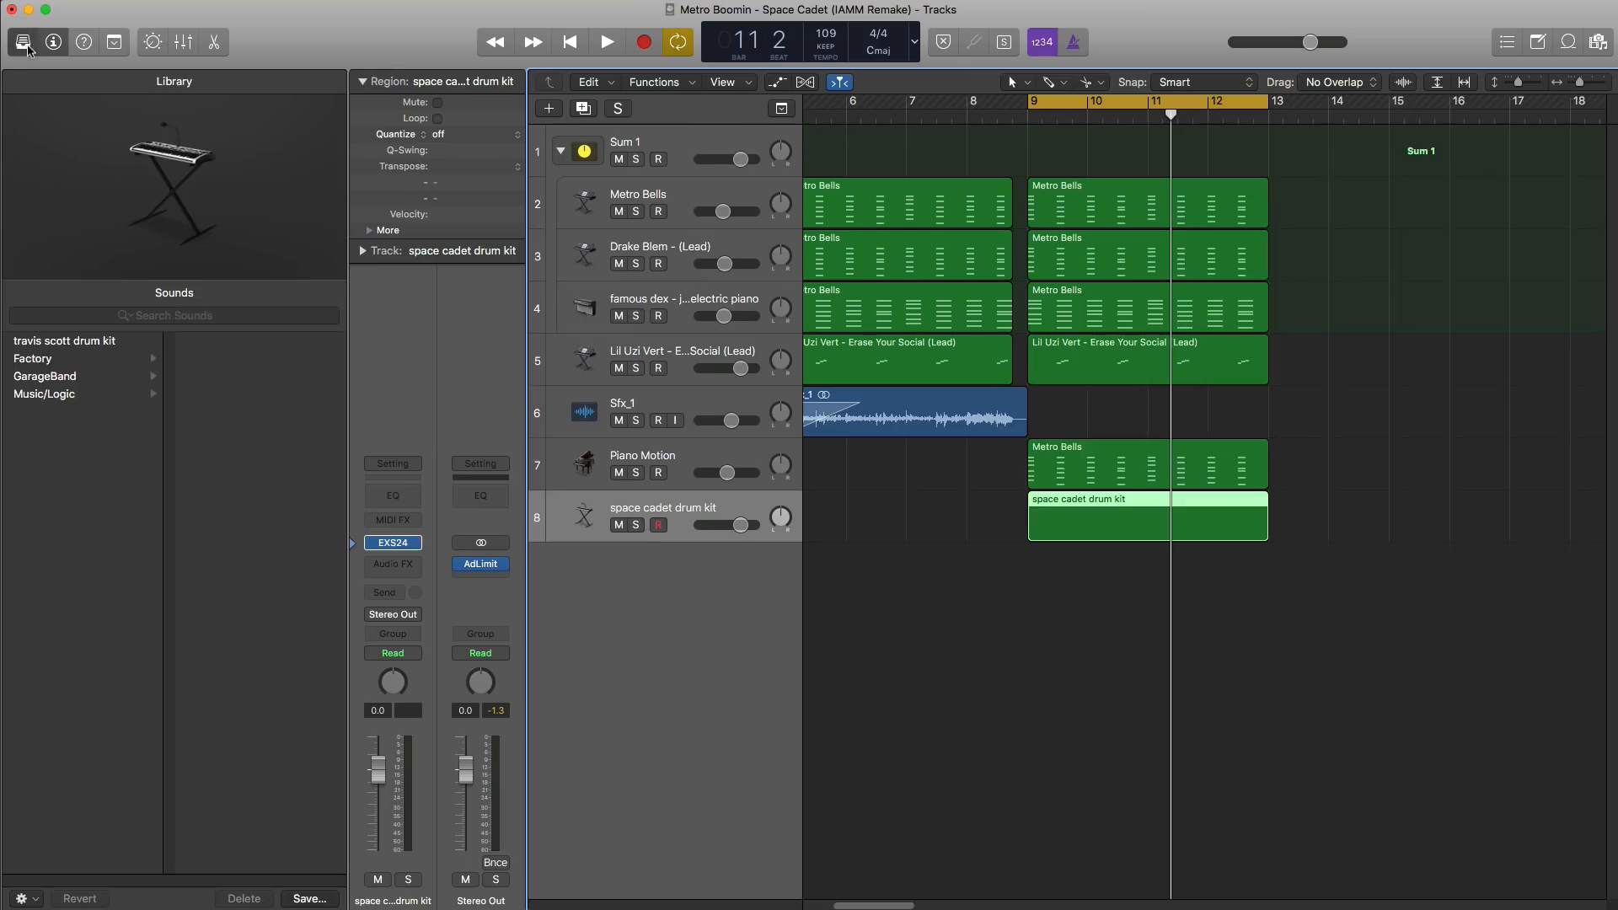
click(27, 47)
double_click(708, 515)
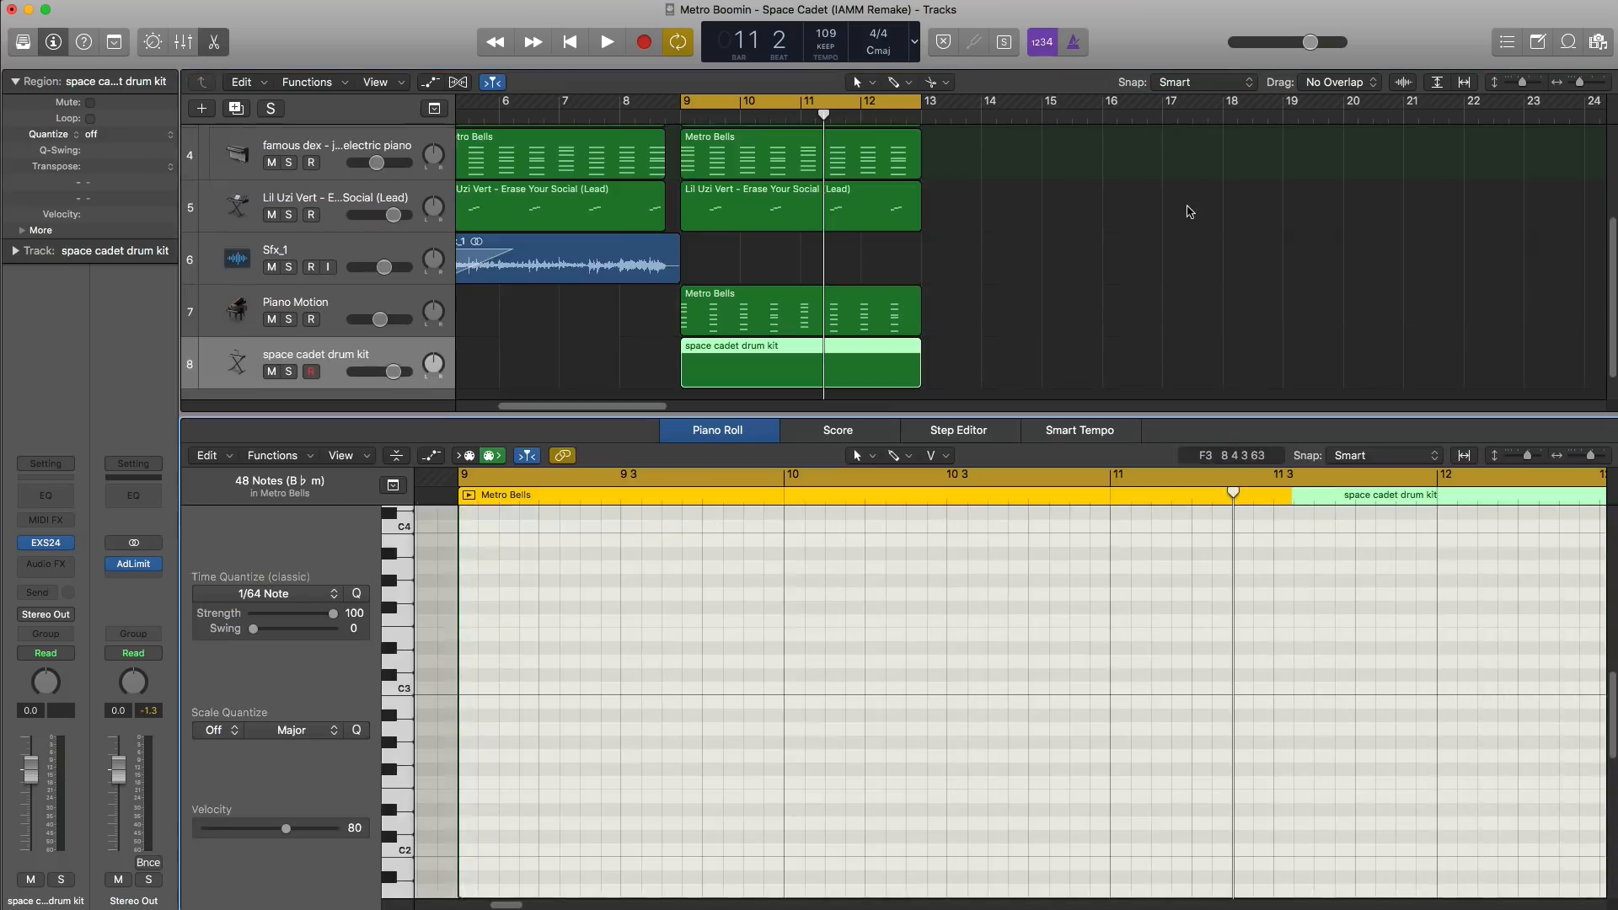
Step: Paint a row of eight 1/8 notes on C3 across bar 9 of the drum kit region with the Brush tool
click(912, 462)
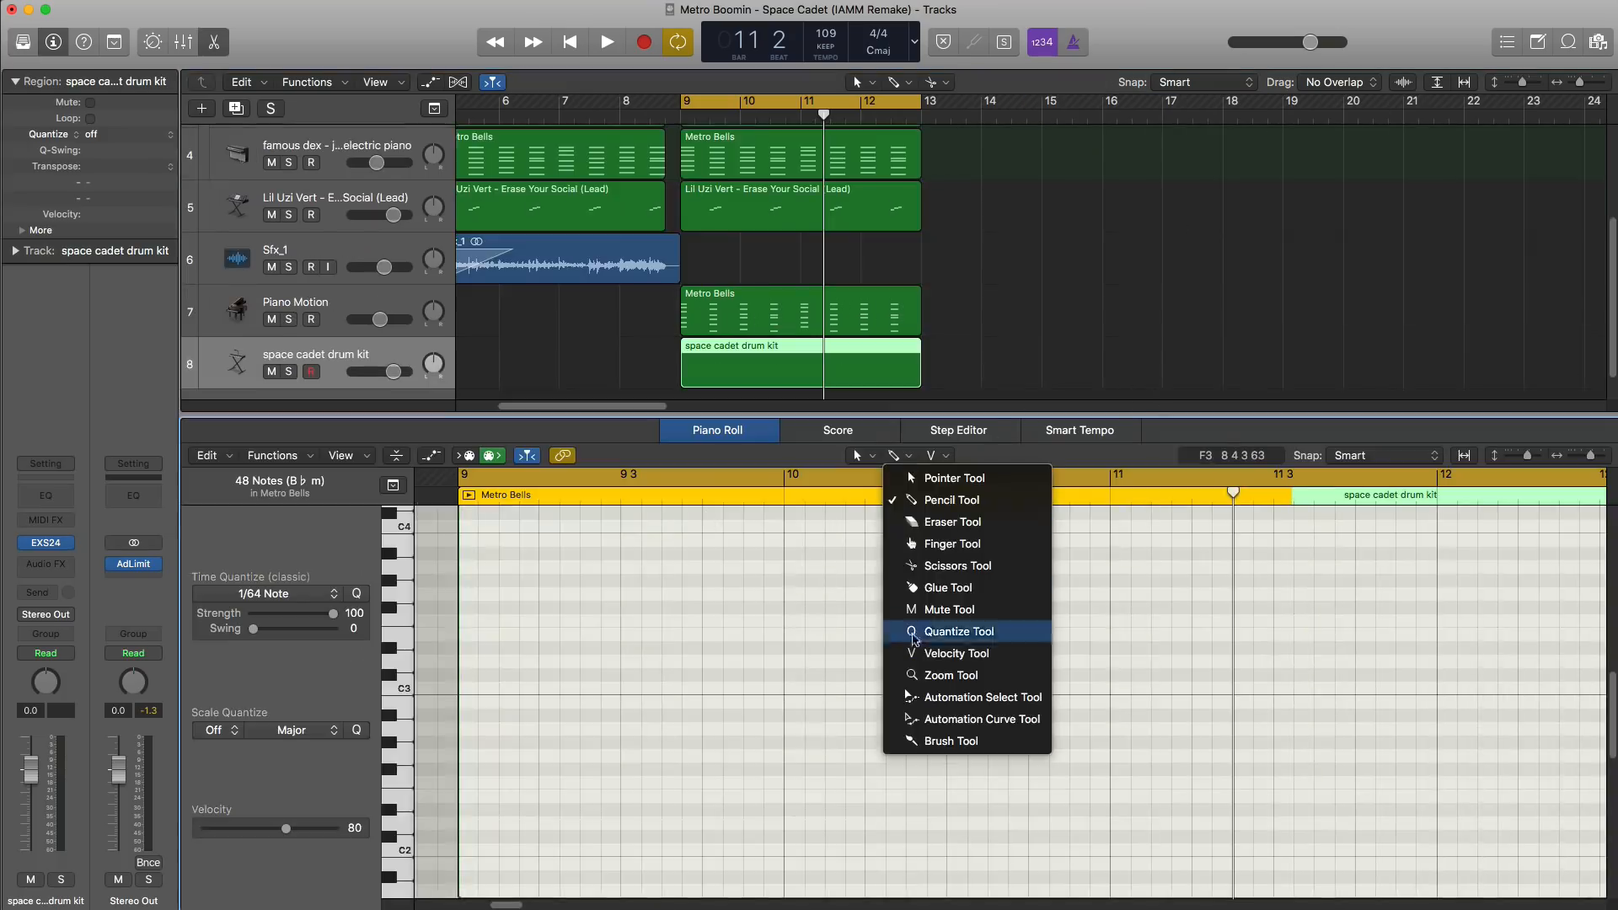
click(922, 741)
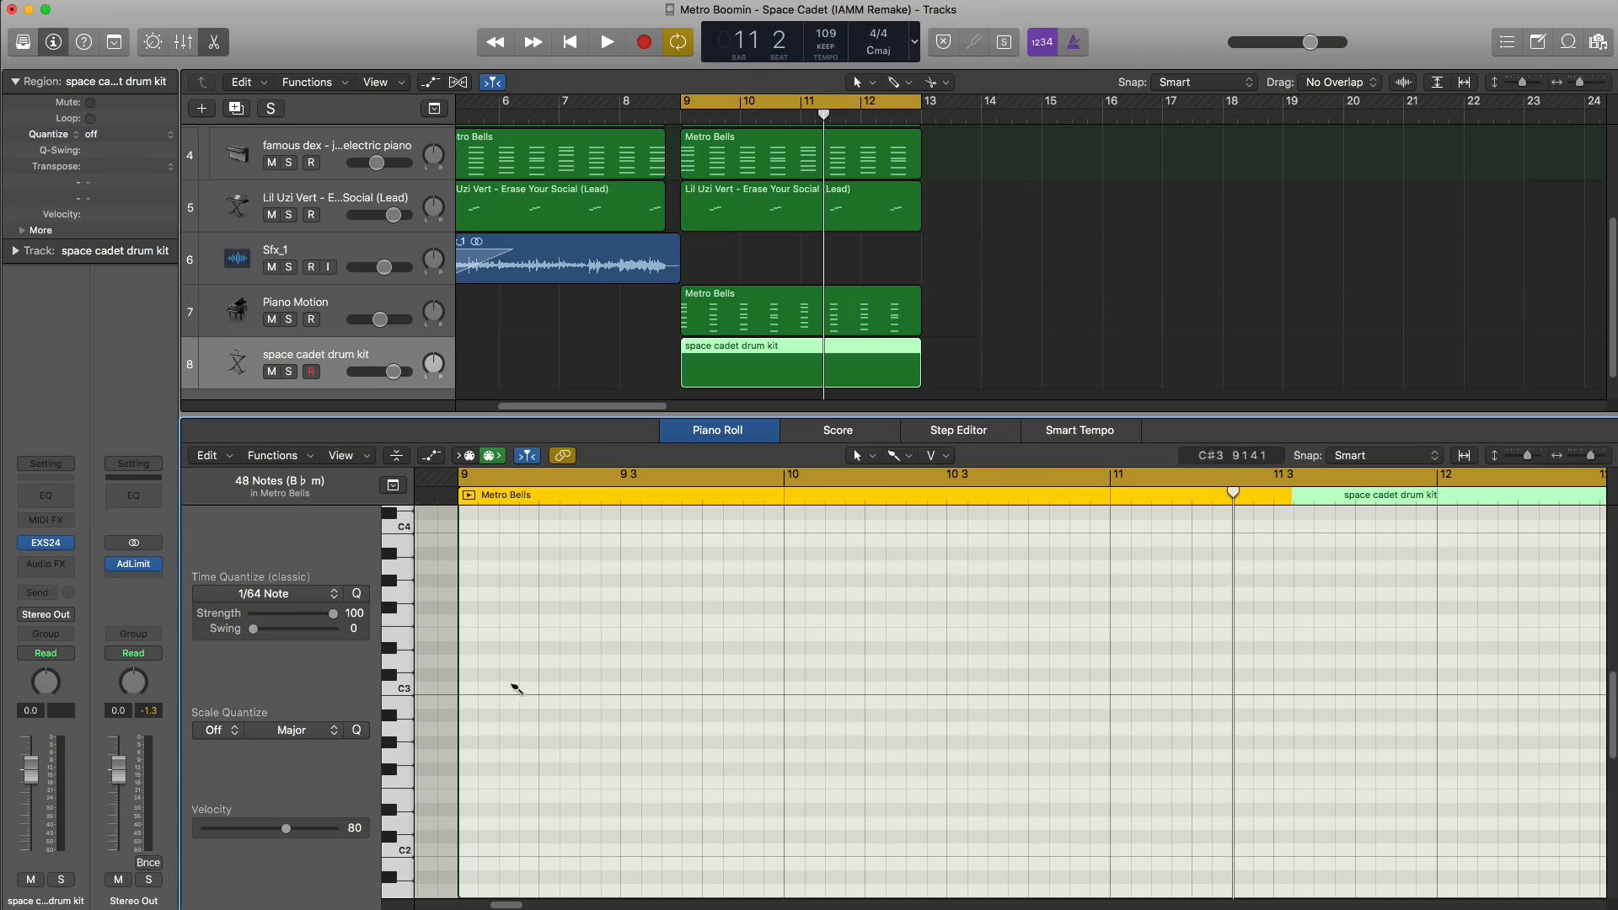
drag(522, 691, 520, 692)
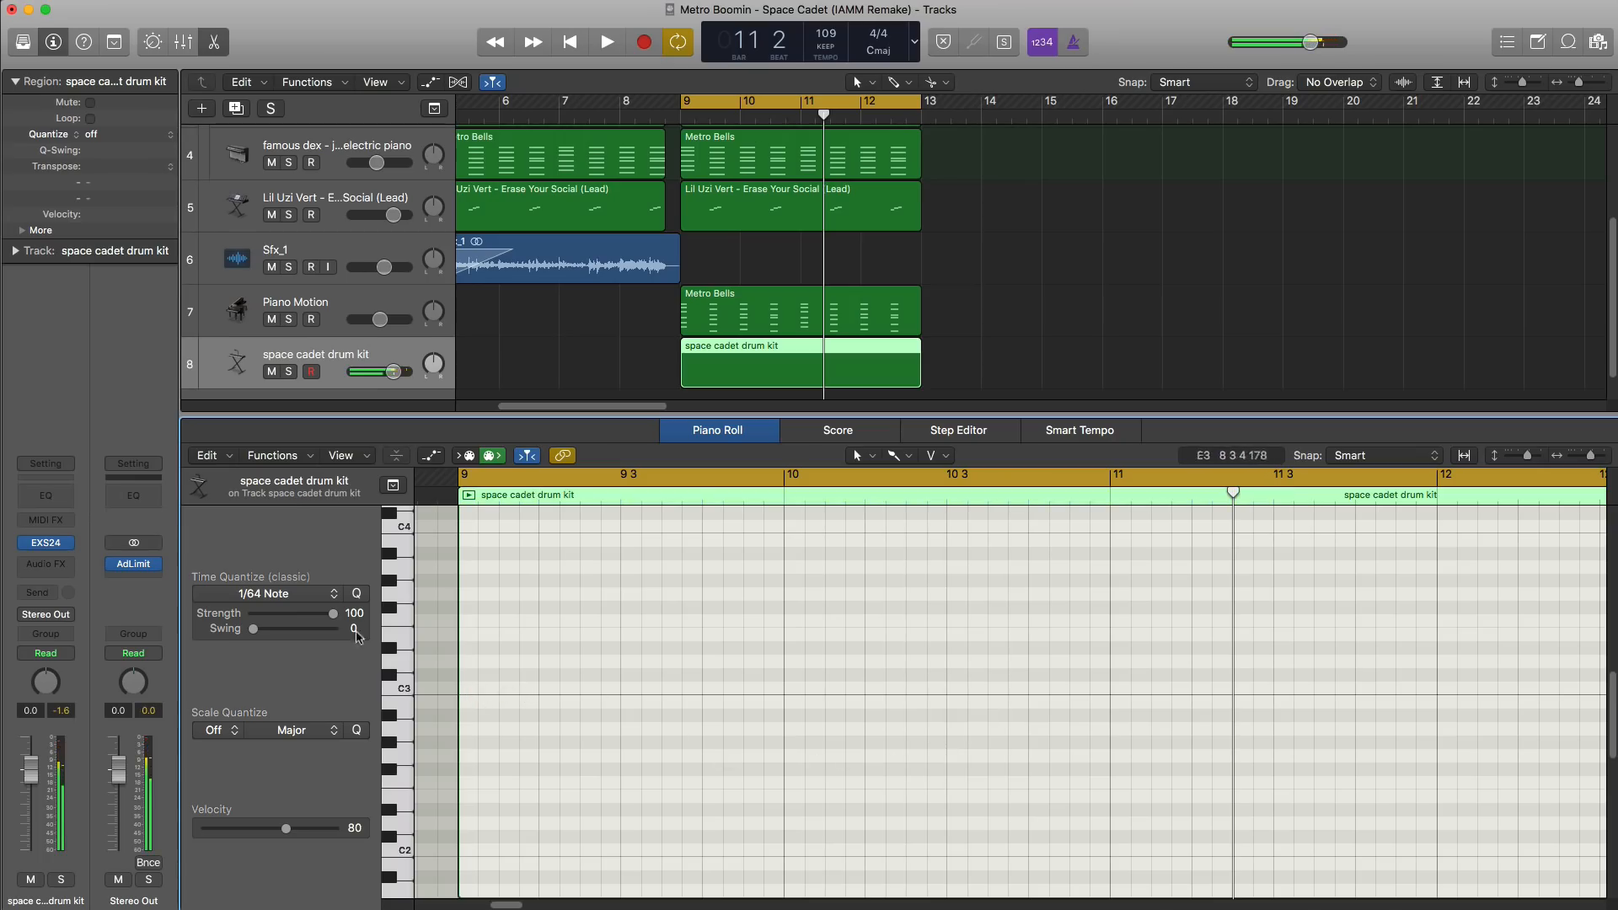
click(286, 593)
click(257, 686)
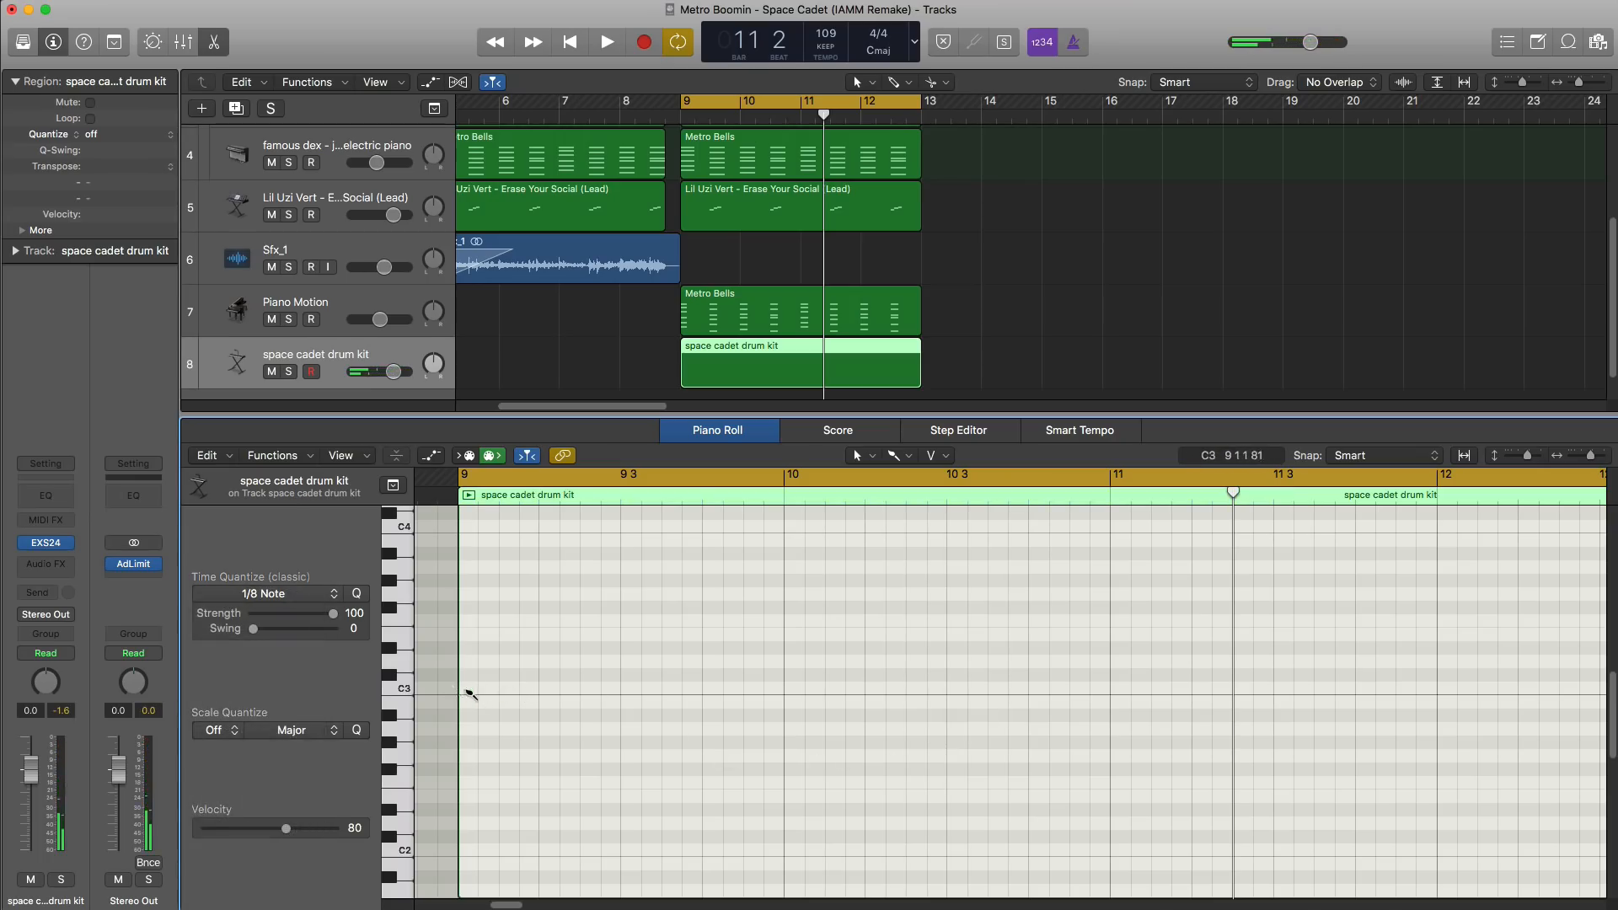
drag(575, 718, 483, 691)
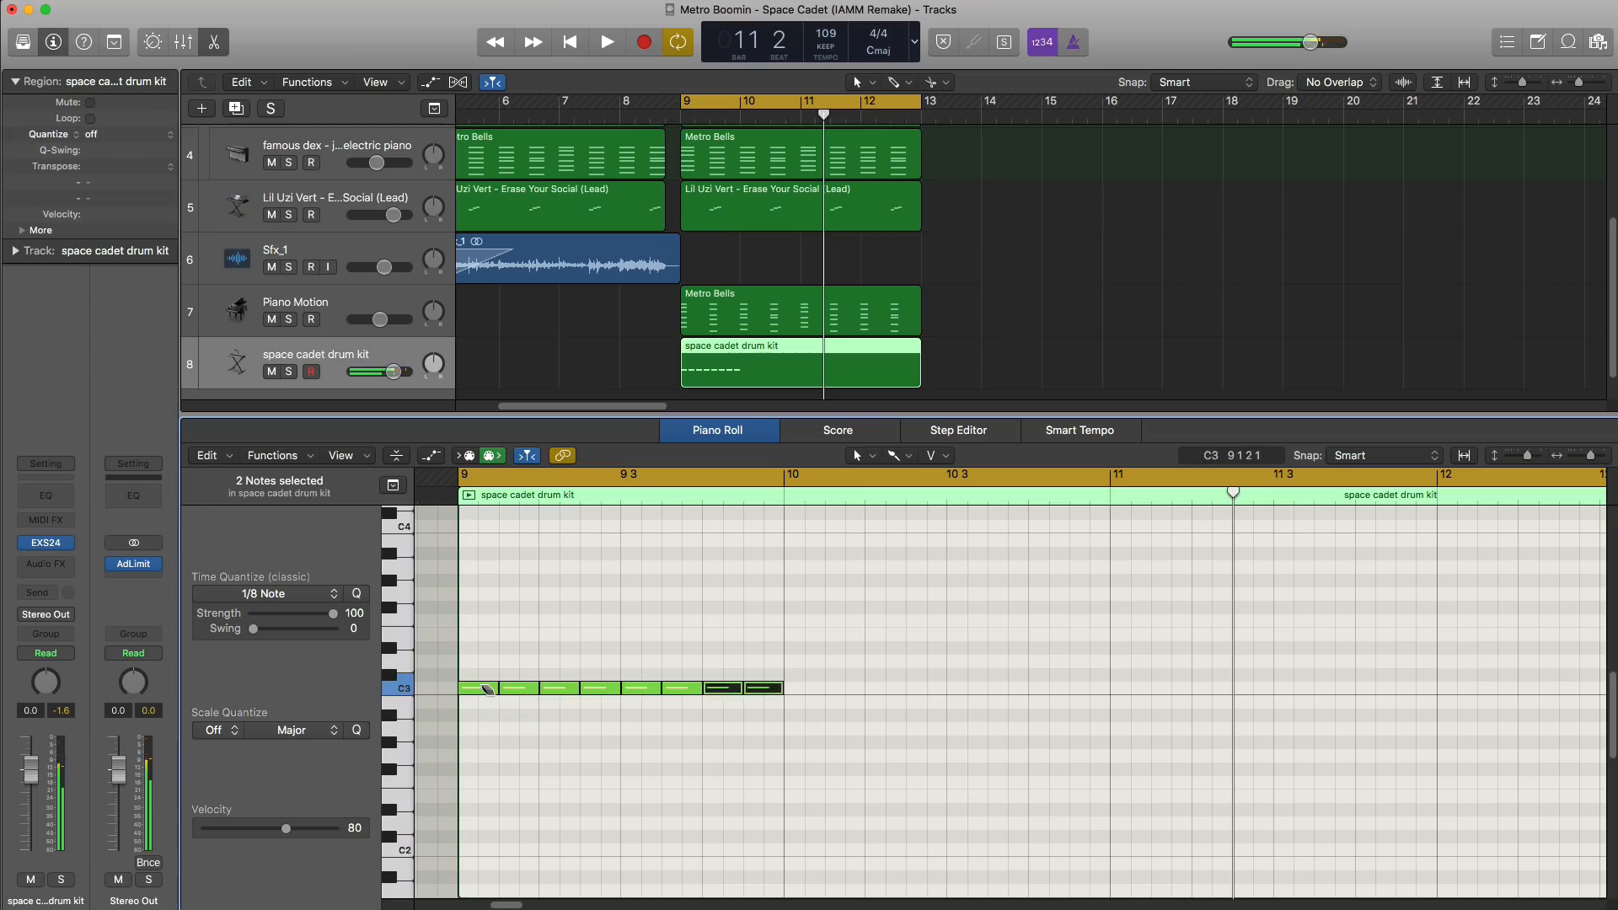
key(super+r)
key(super+r)
key(super+r)
key(super+r)
key(super+r)
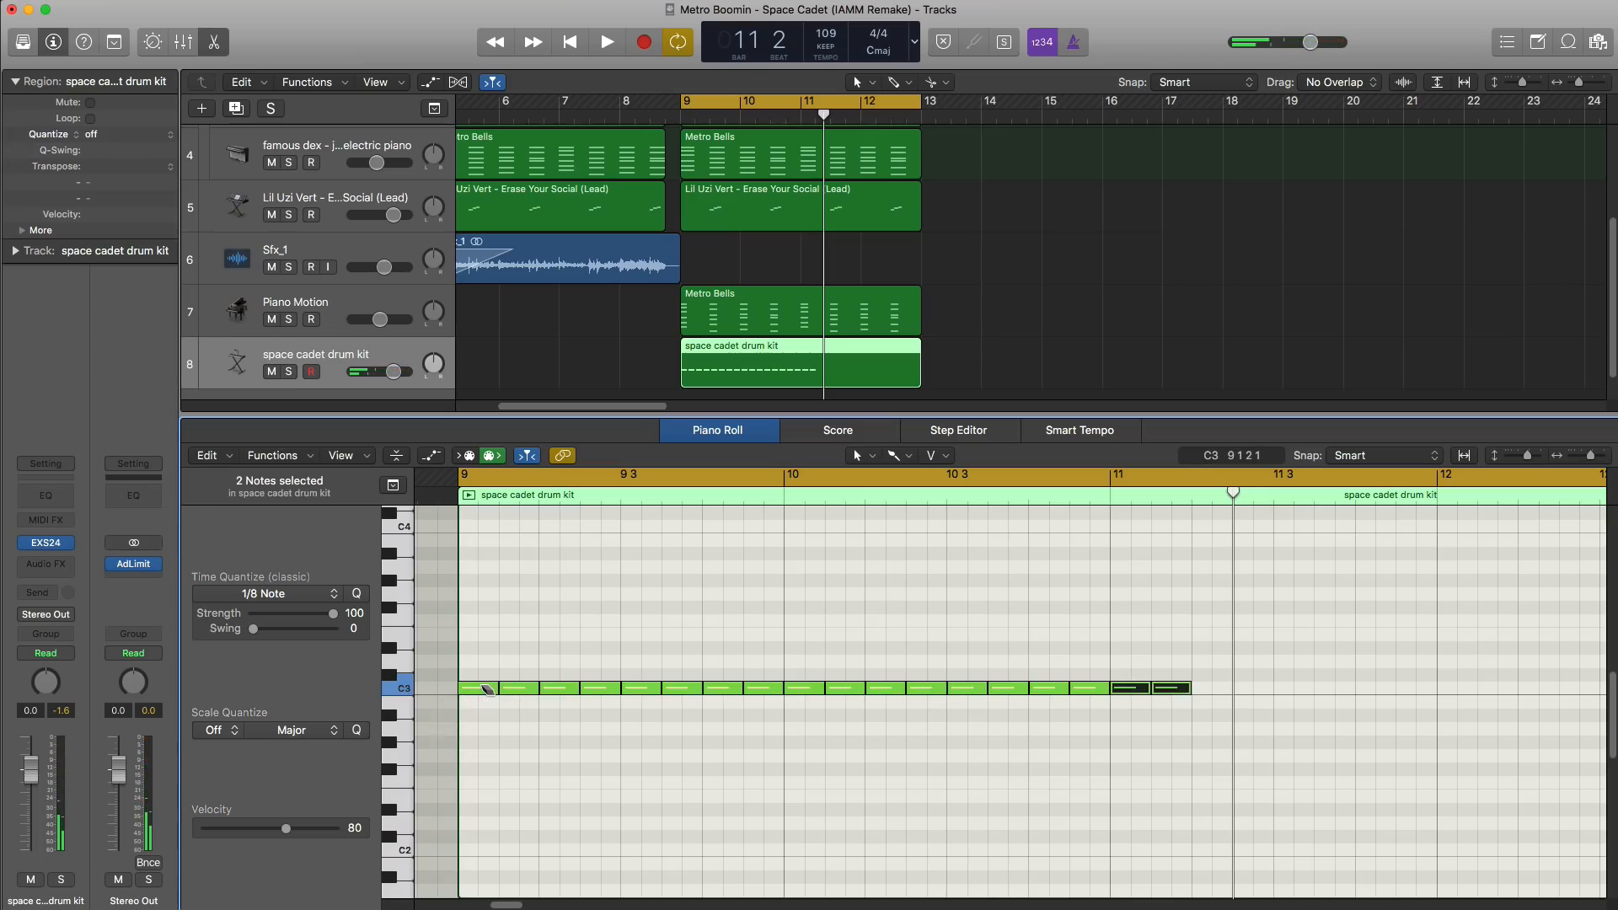
key(super+z)
key(super+z)
key(super+z)
key(super+z)
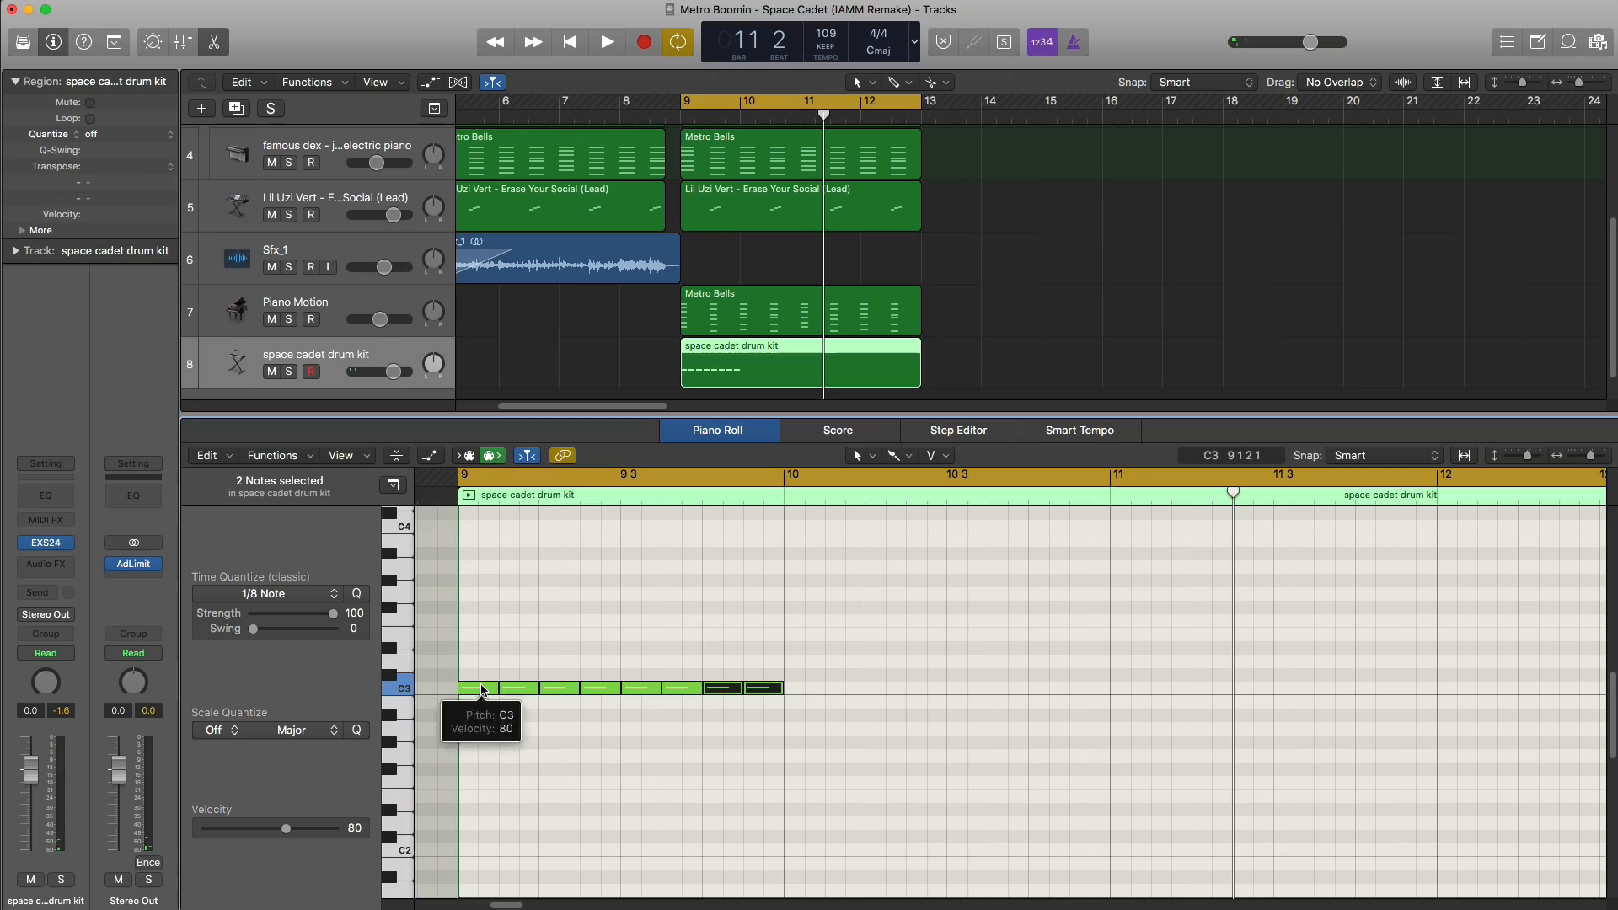
Step: Set the cycle range to bar 9 only and play the drum pattern in the loop
drag(462, 479, 784, 480)
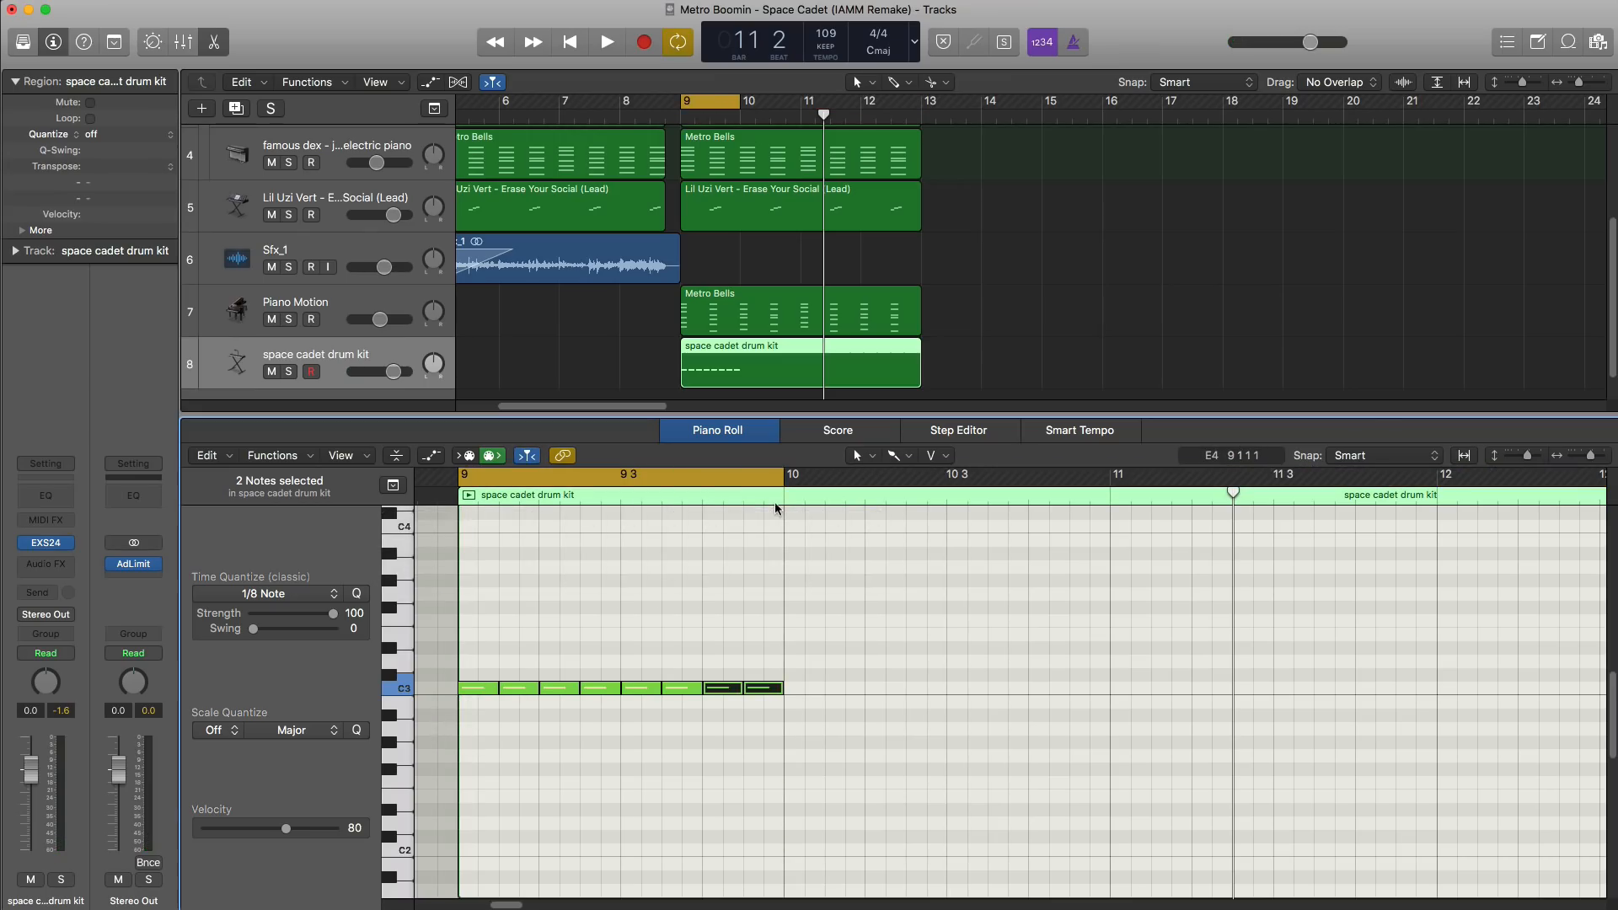
key(space)
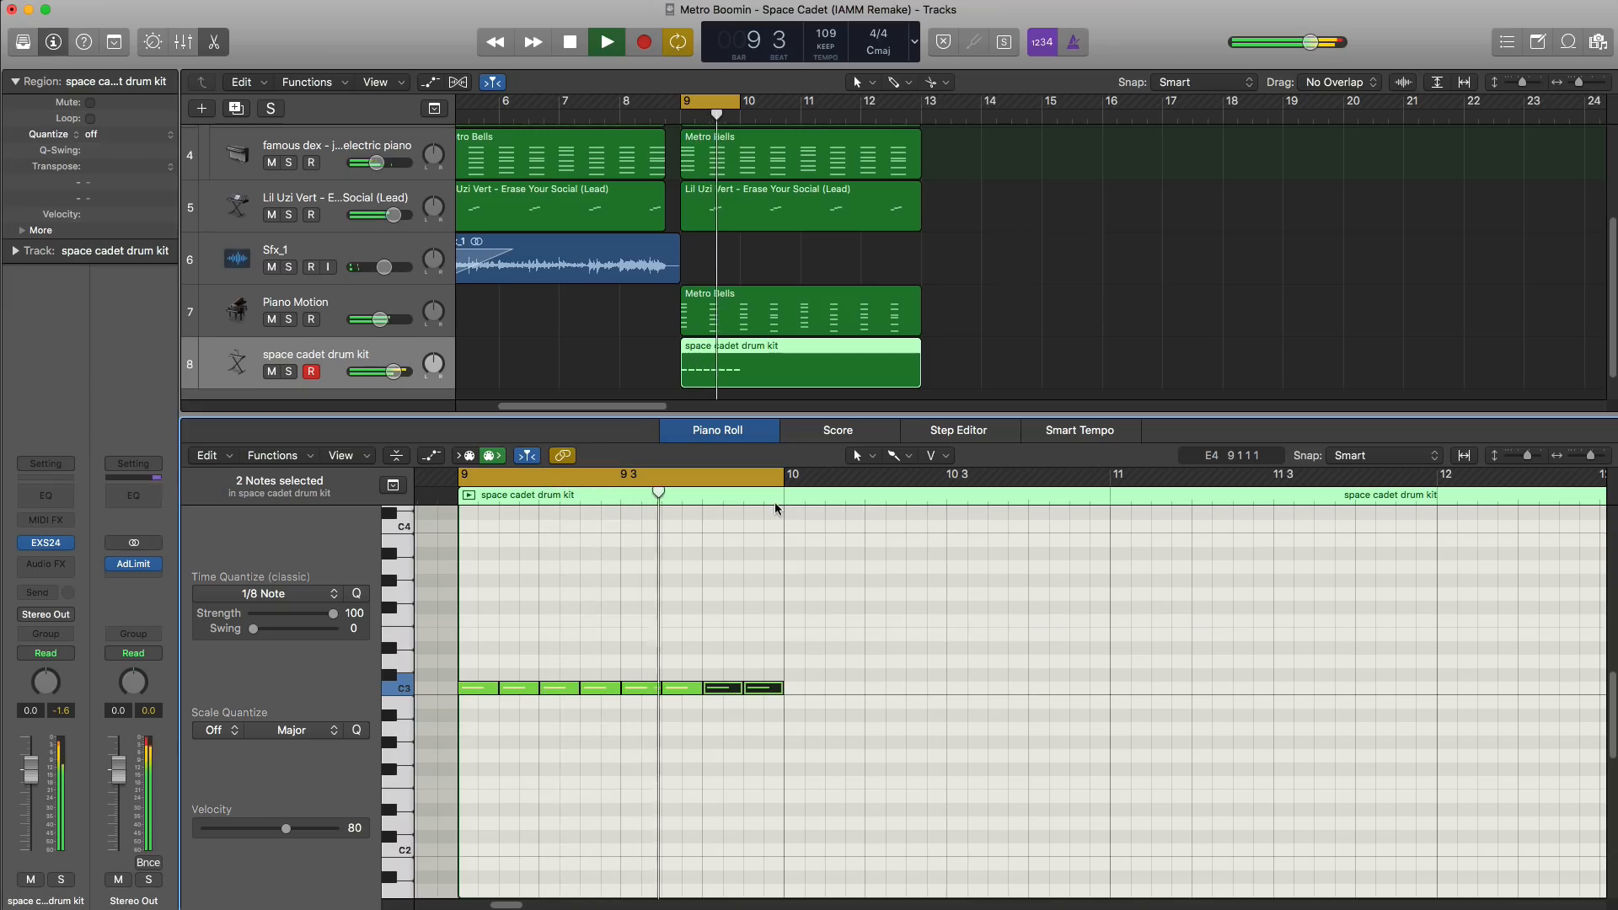
key(space)
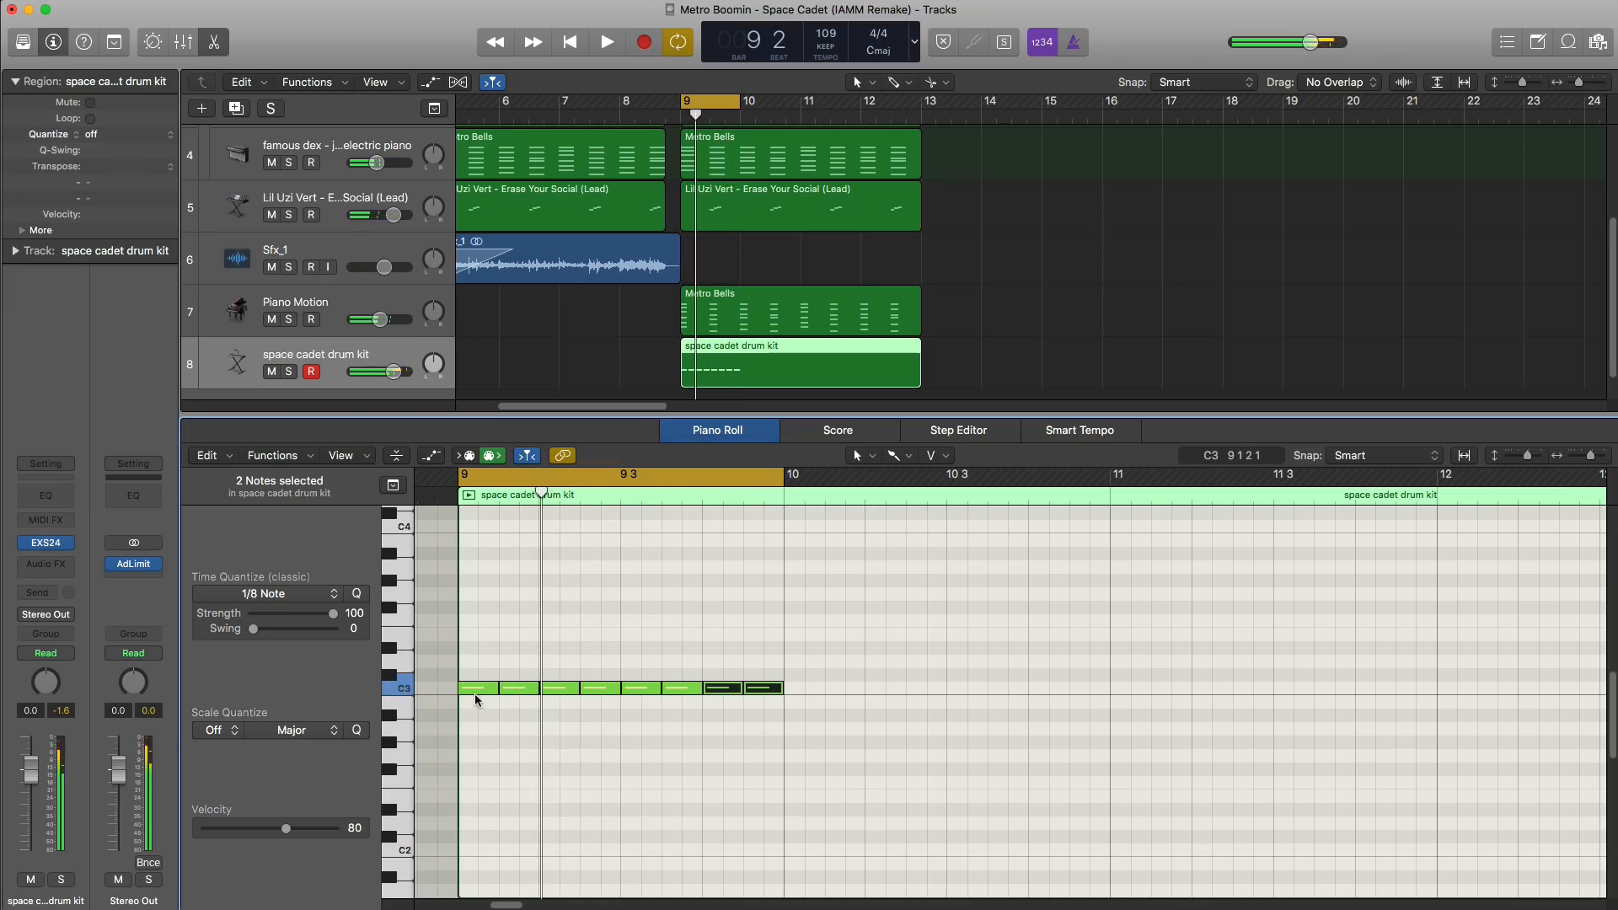
Step: Replace the first C3 note of bar 9 with a short roll of 1/64 notes and play it back
click(307, 596)
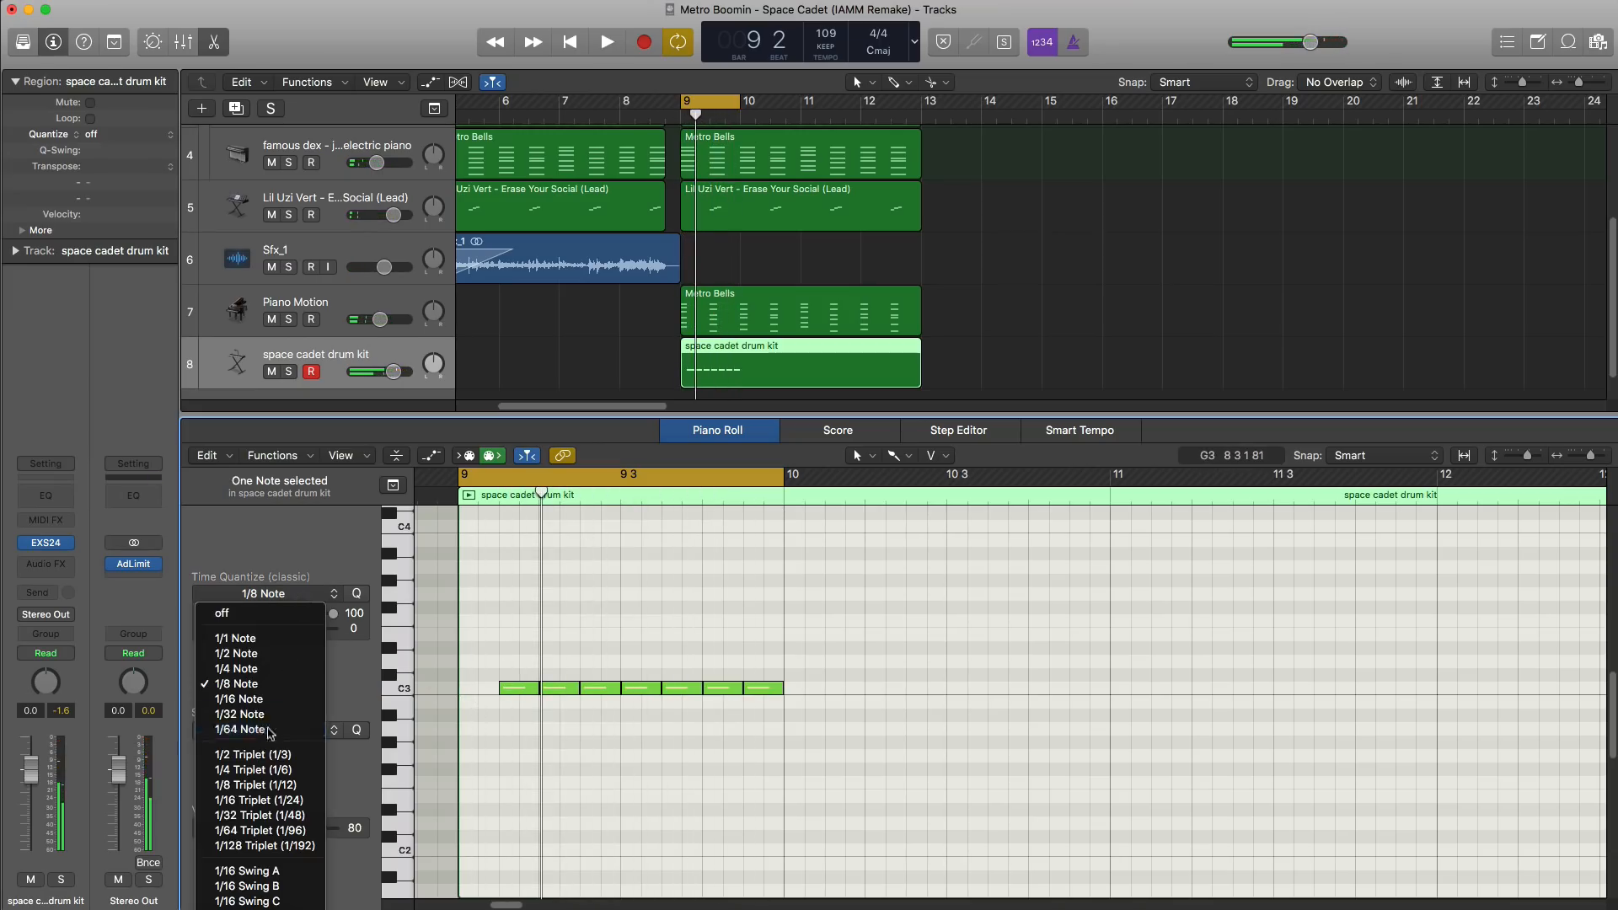
click(240, 730)
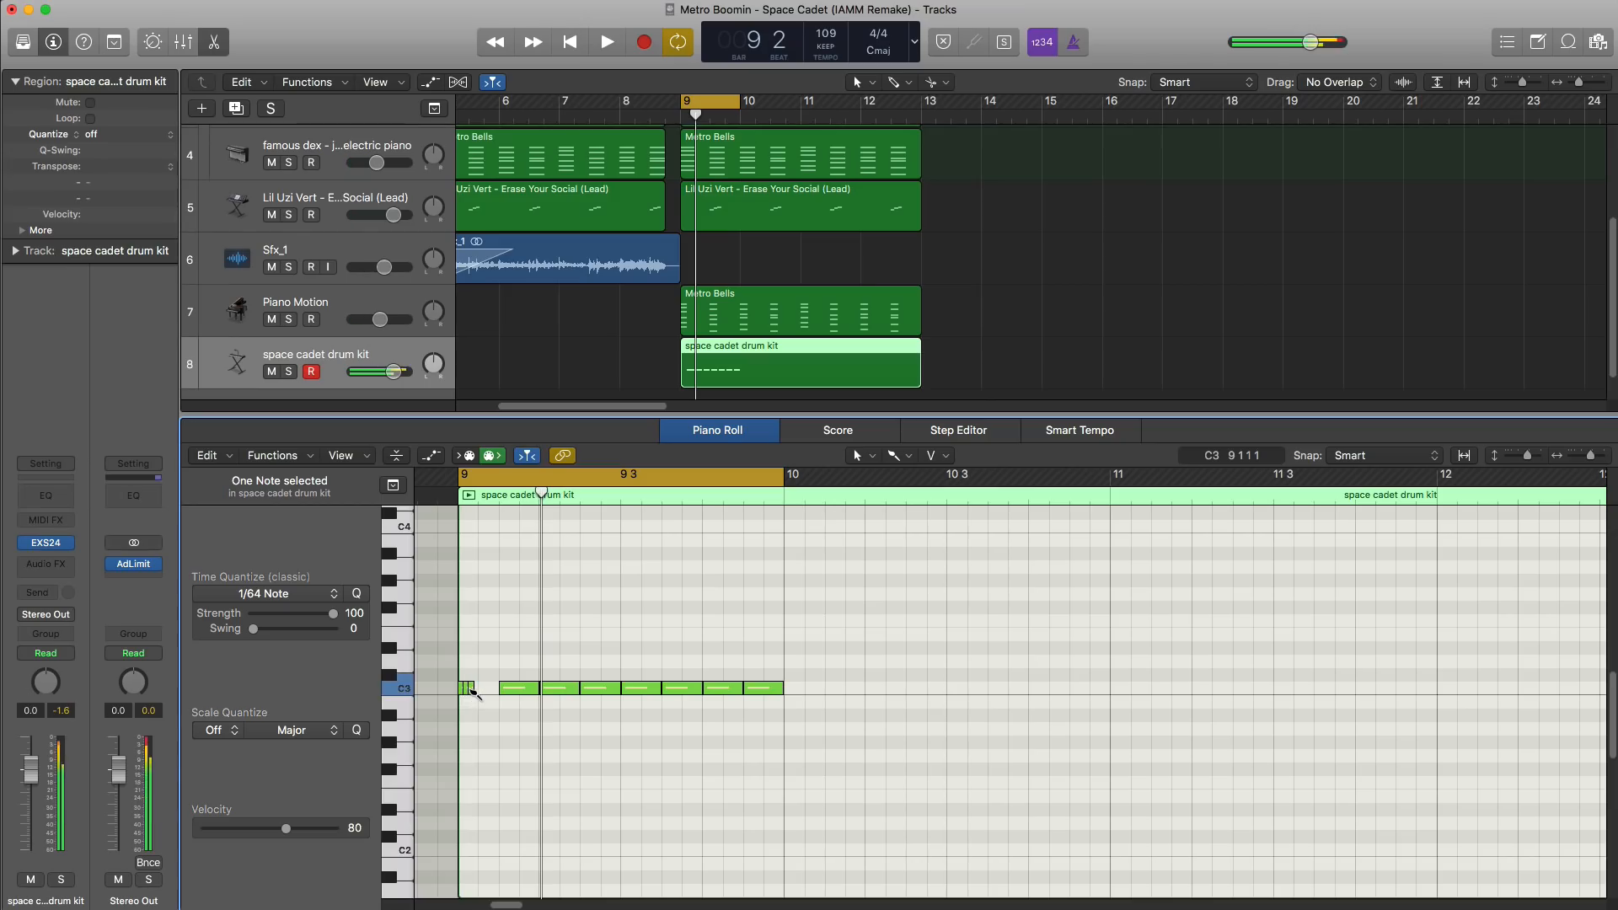
scroll(476, 714, up, 5)
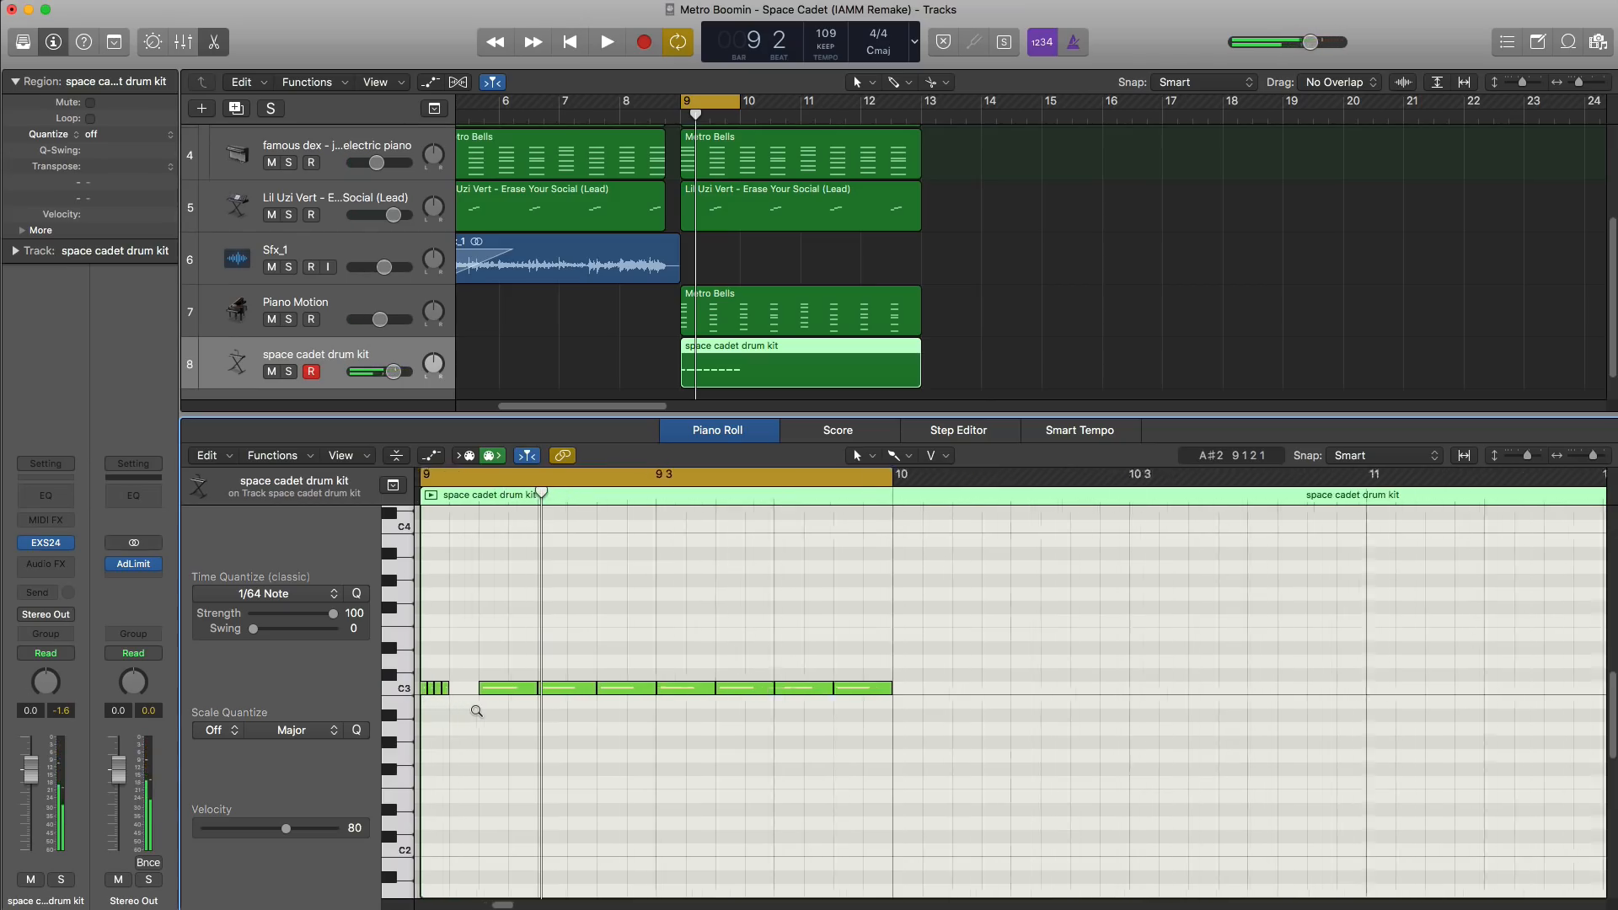
key(space)
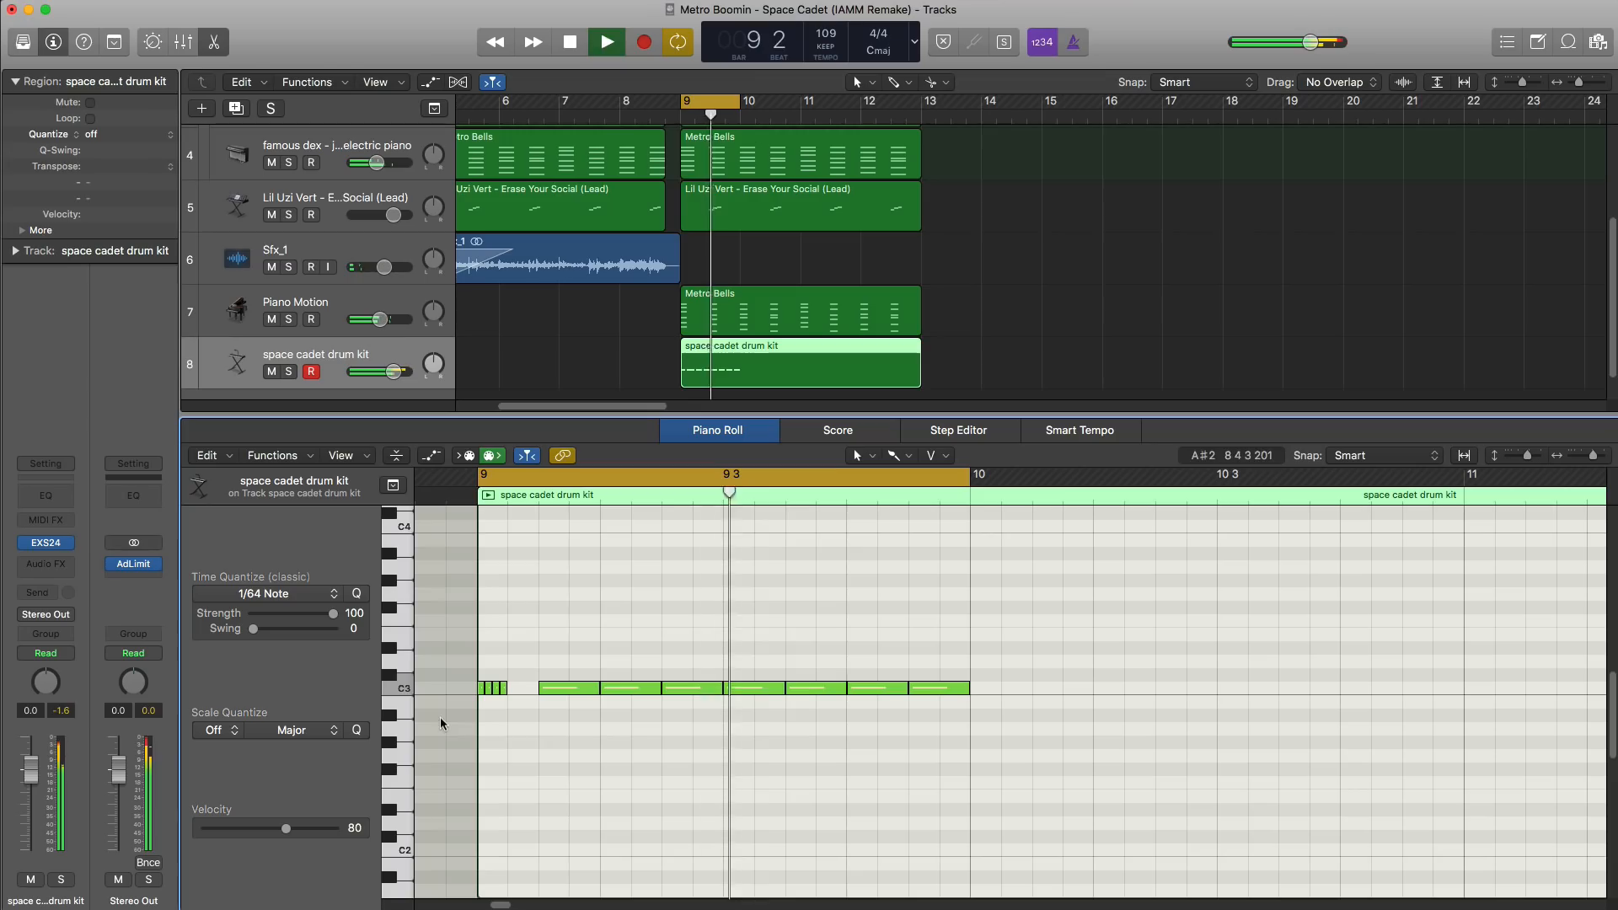
key(space)
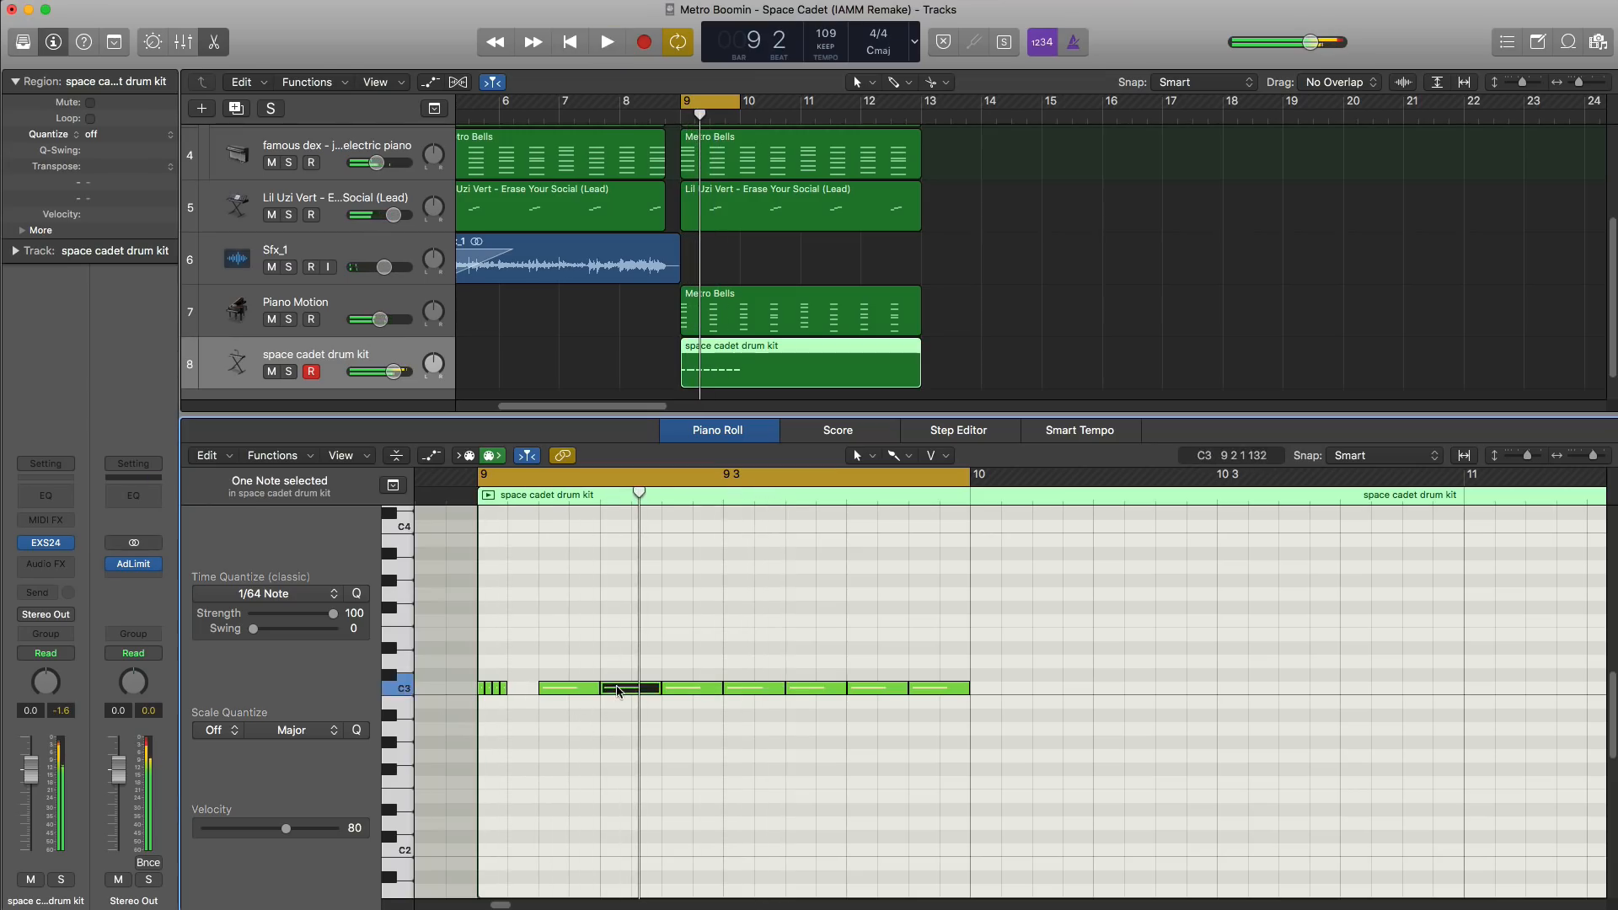
Step: Try replacing the C3 note on beat 2 of bar 9 with a roll of 1/32 notes
click(295, 595)
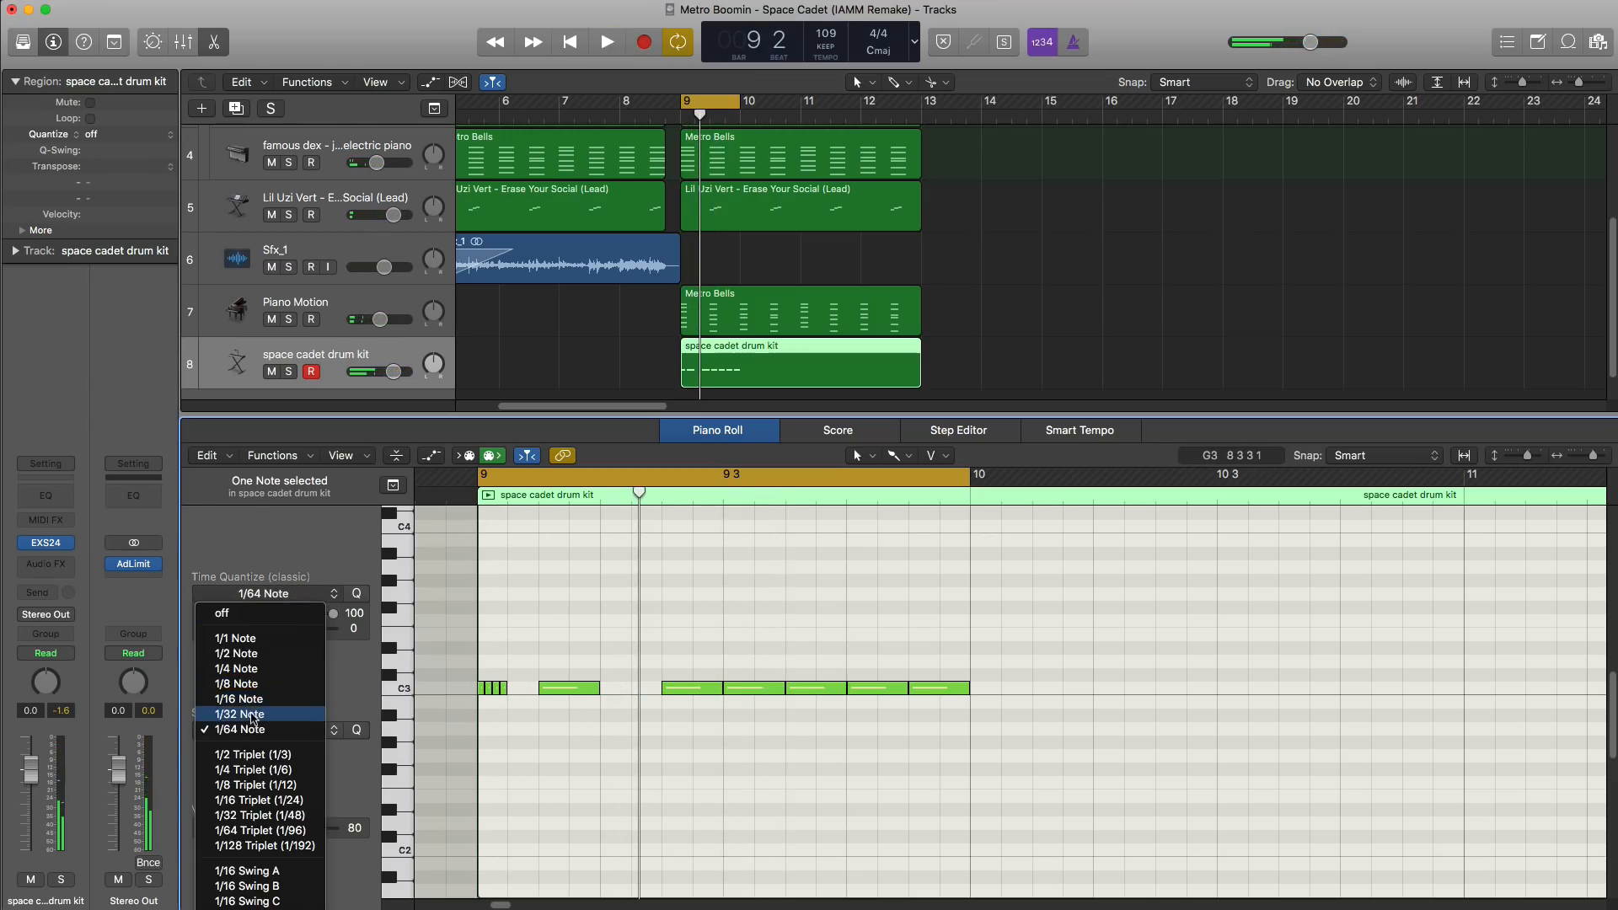
click(252, 715)
drag(607, 689, 646, 695)
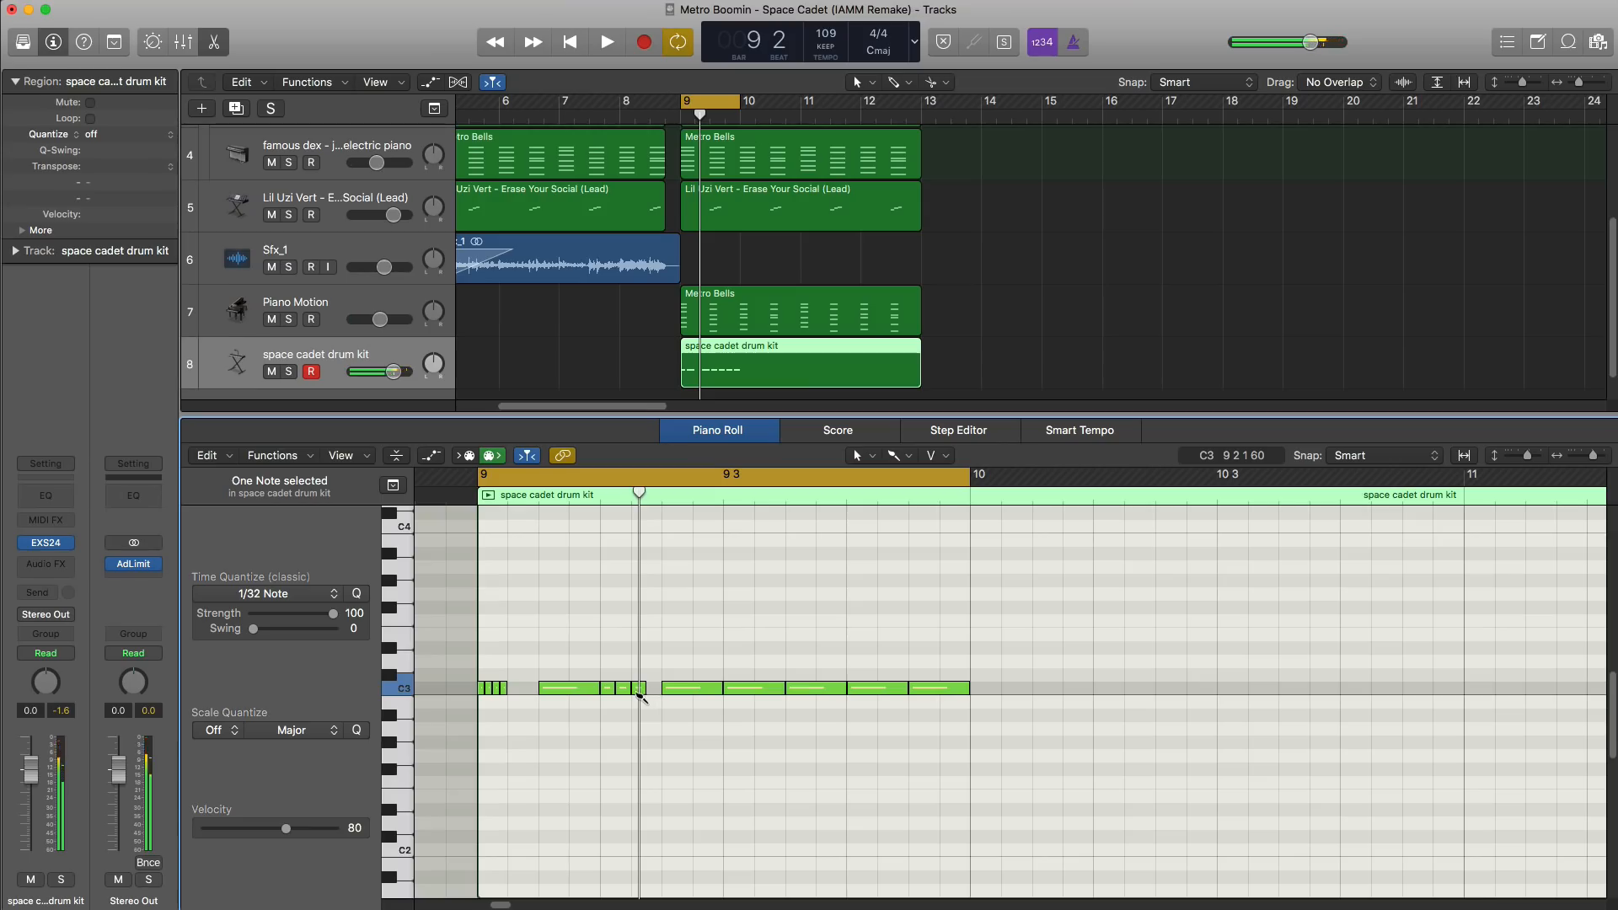
click(637, 690)
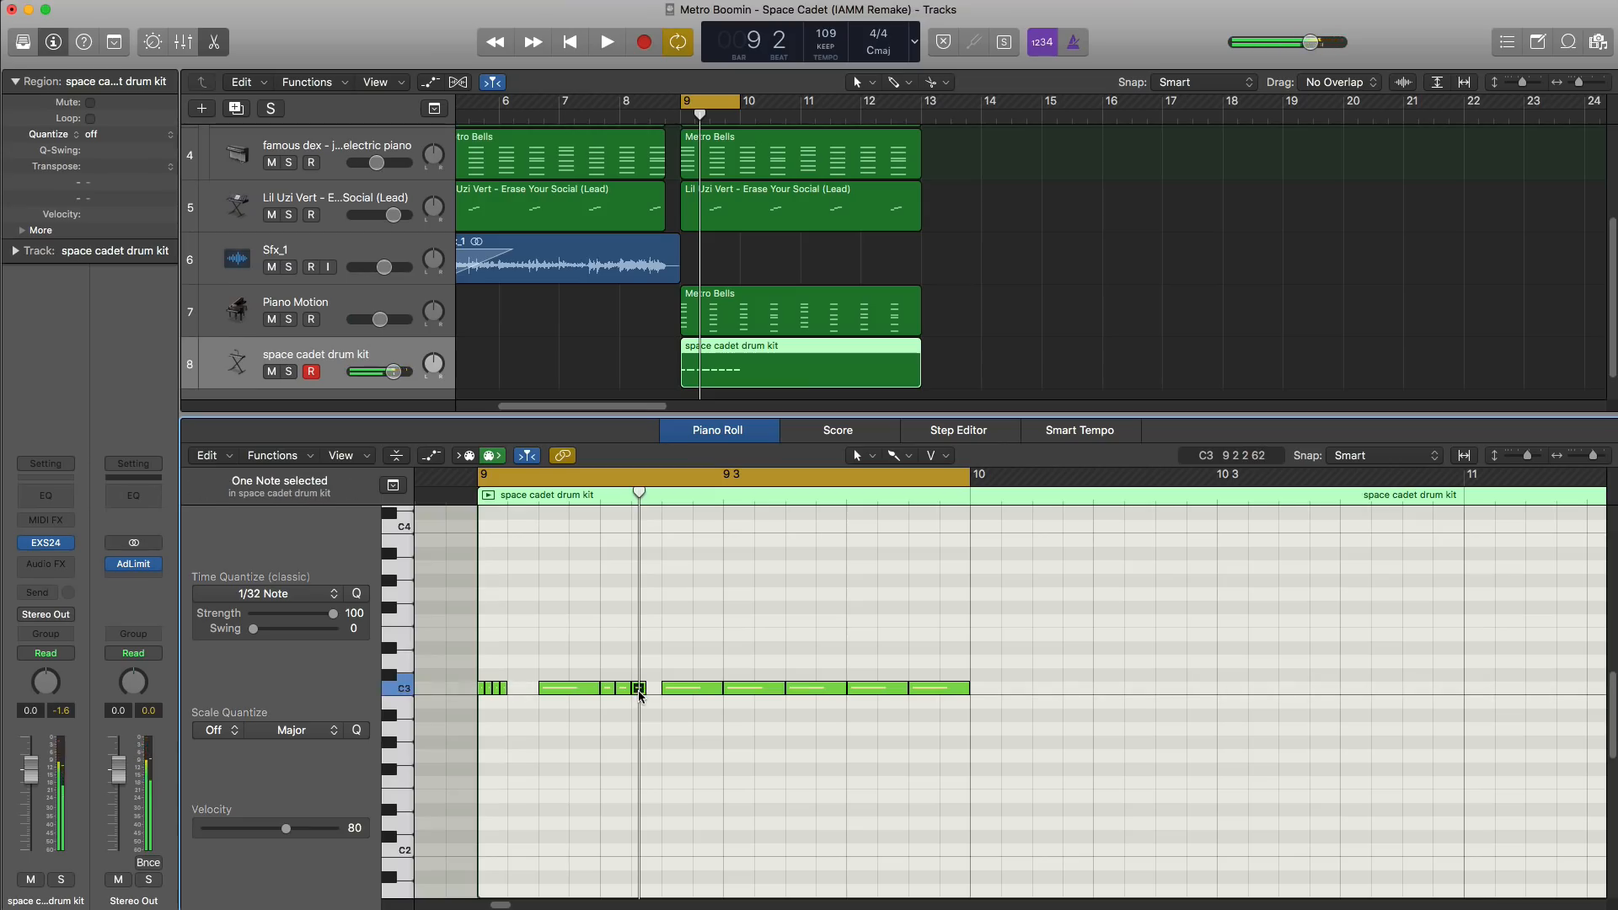
drag(640, 695, 642, 731)
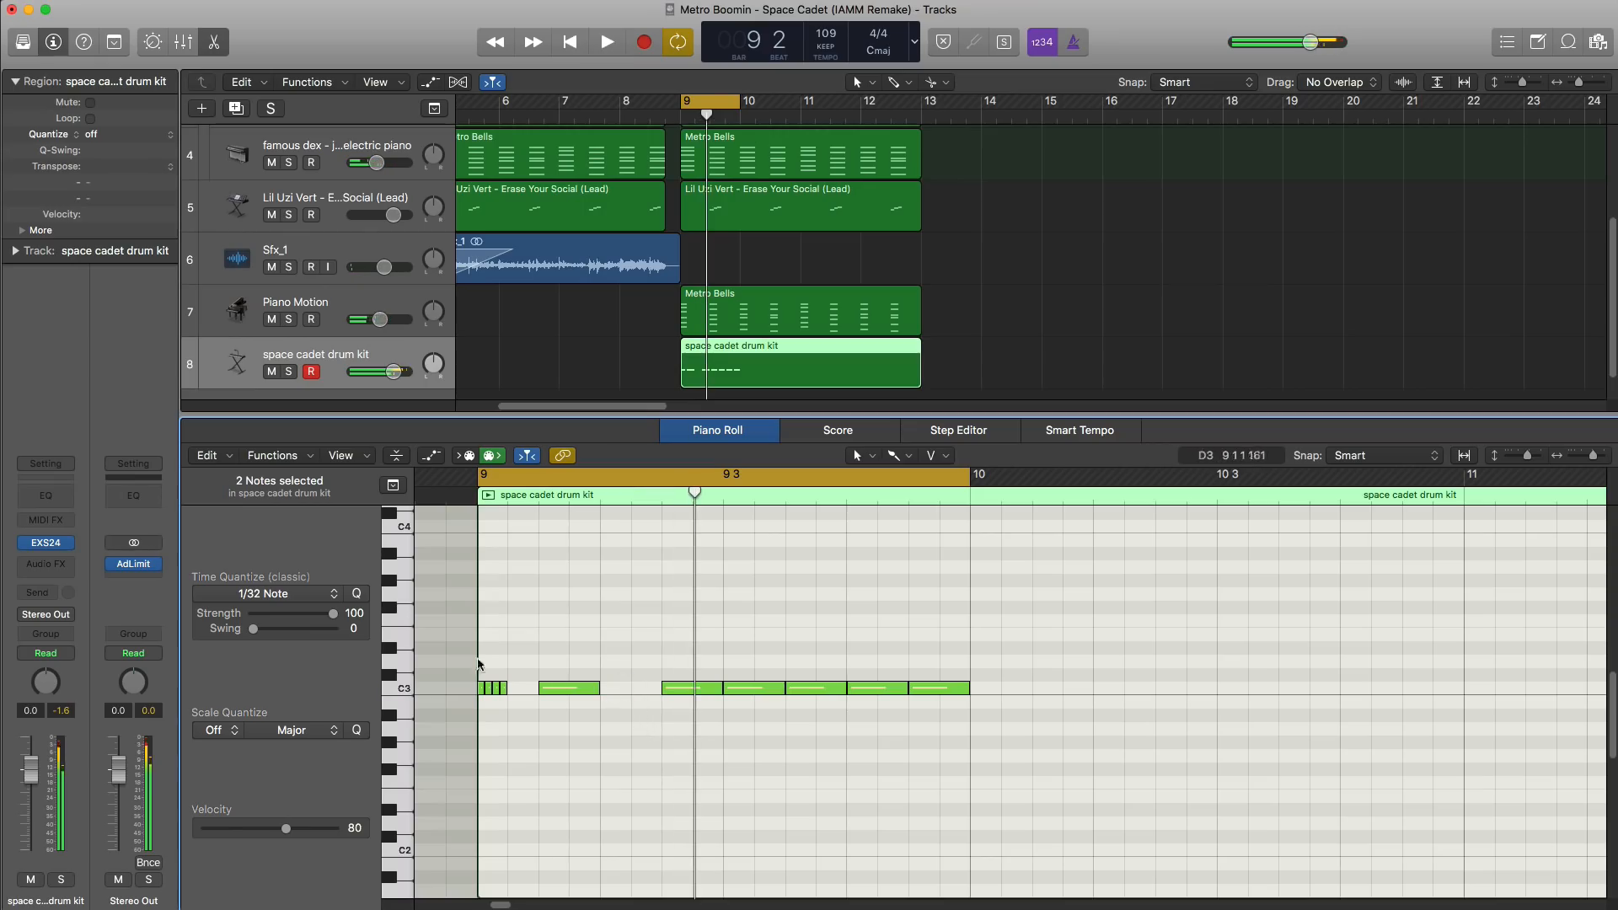
Step: Paint two 1/16 notes on C3 in the gap on beat 2 of bar 9 and play them back
click(300, 595)
click(261, 700)
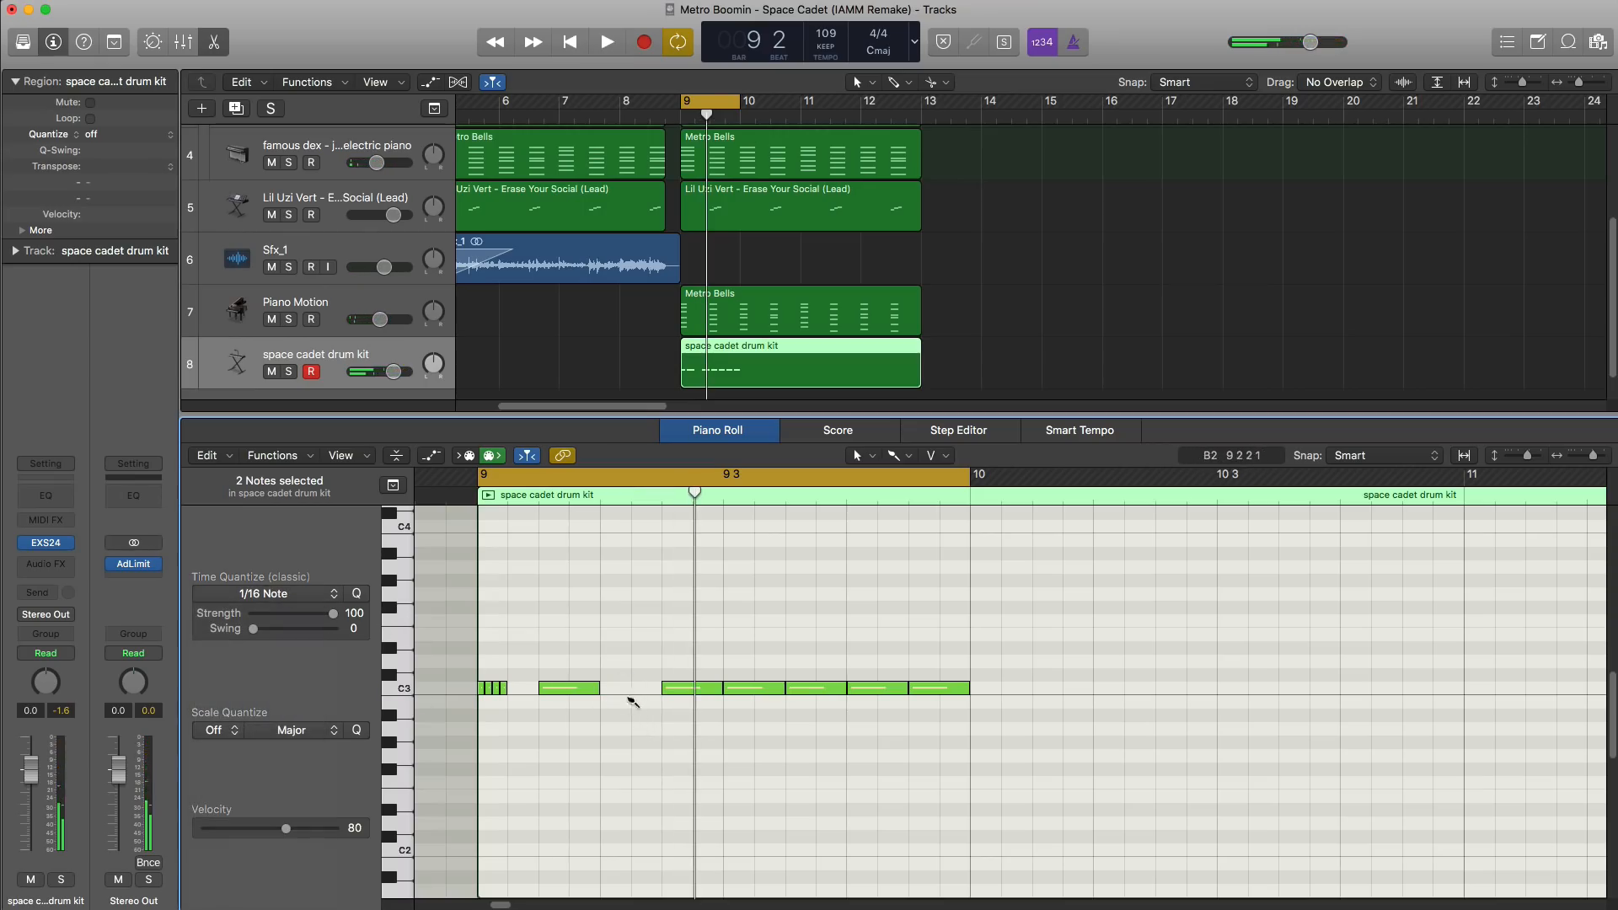
drag(619, 689, 639, 691)
key(space)
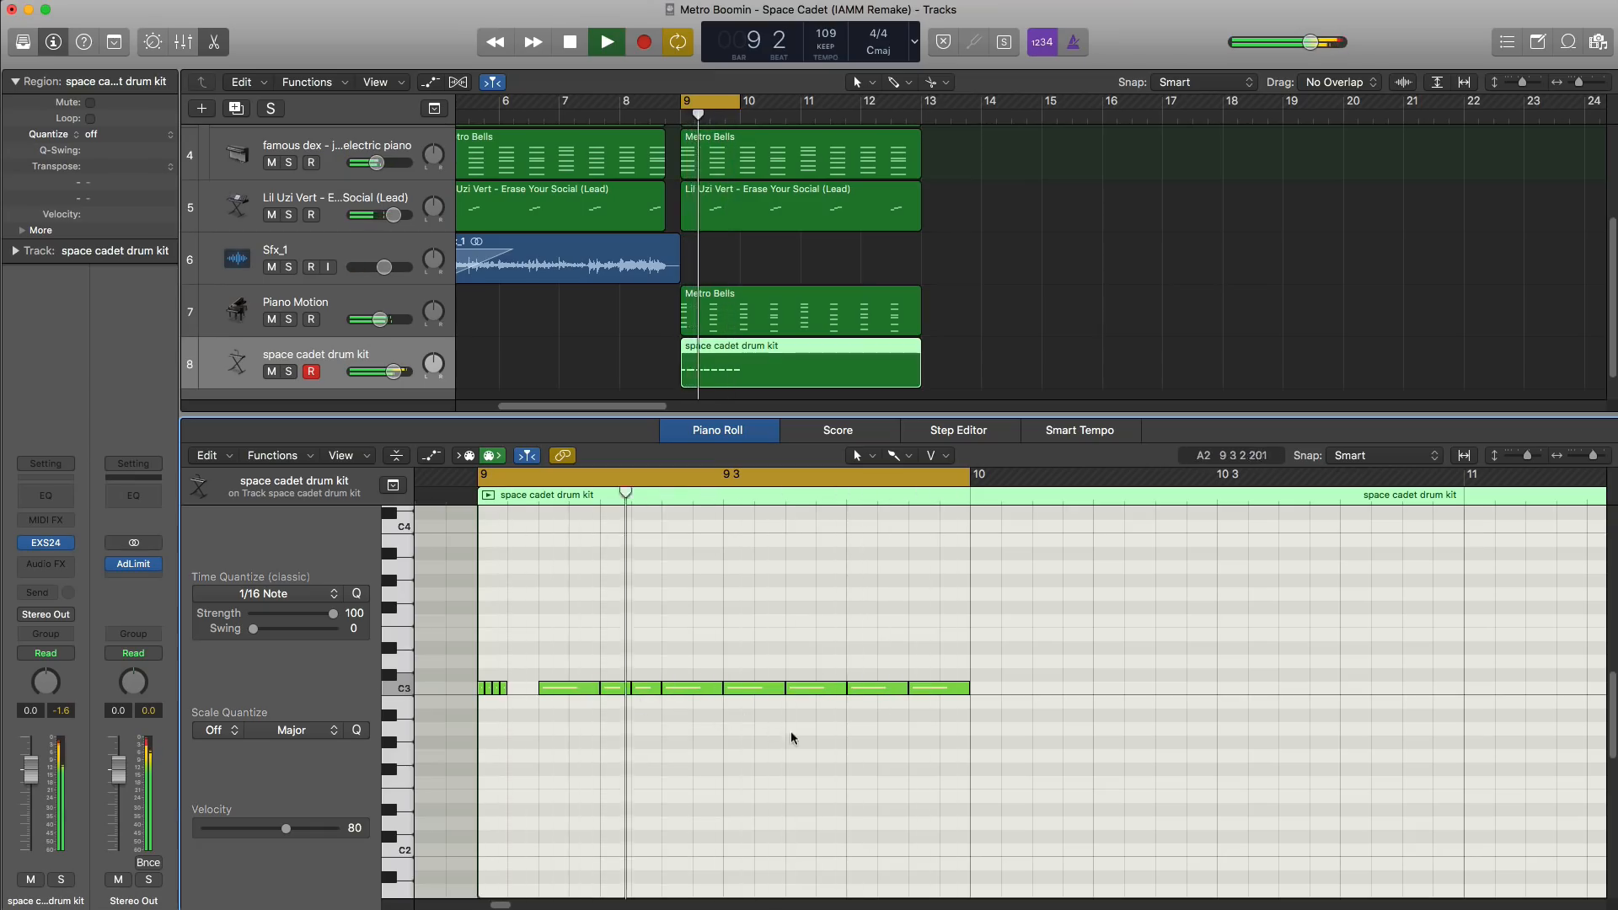
key(space)
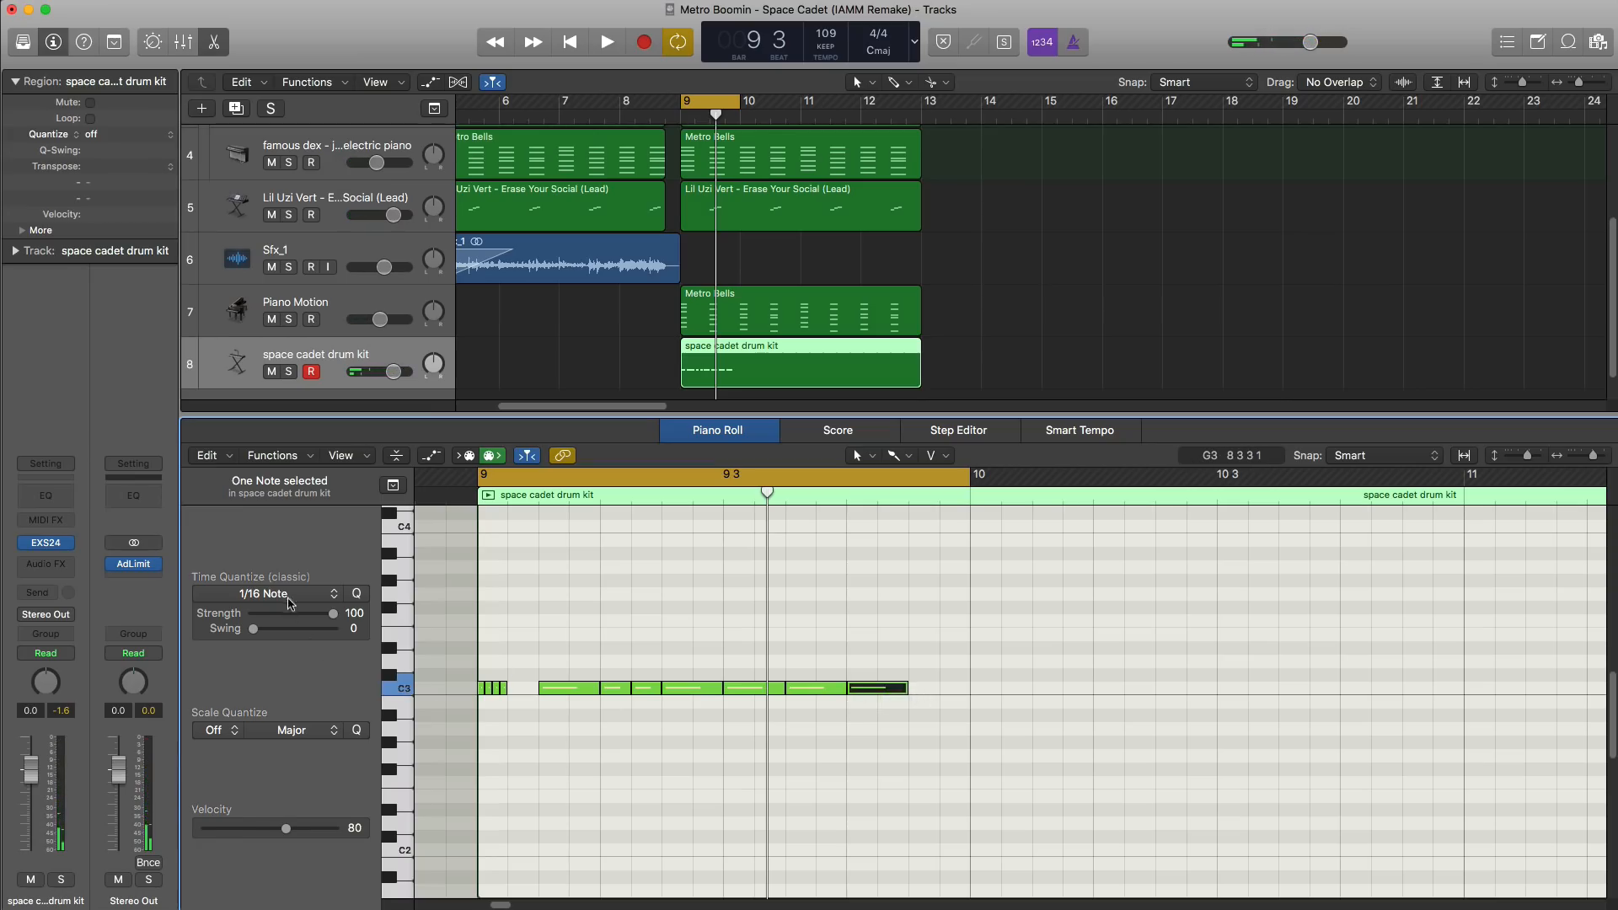
Step: Replace the last C3 note of bar 9 with a short roll of 1/64 notes and play it back
click(289, 600)
key(Return)
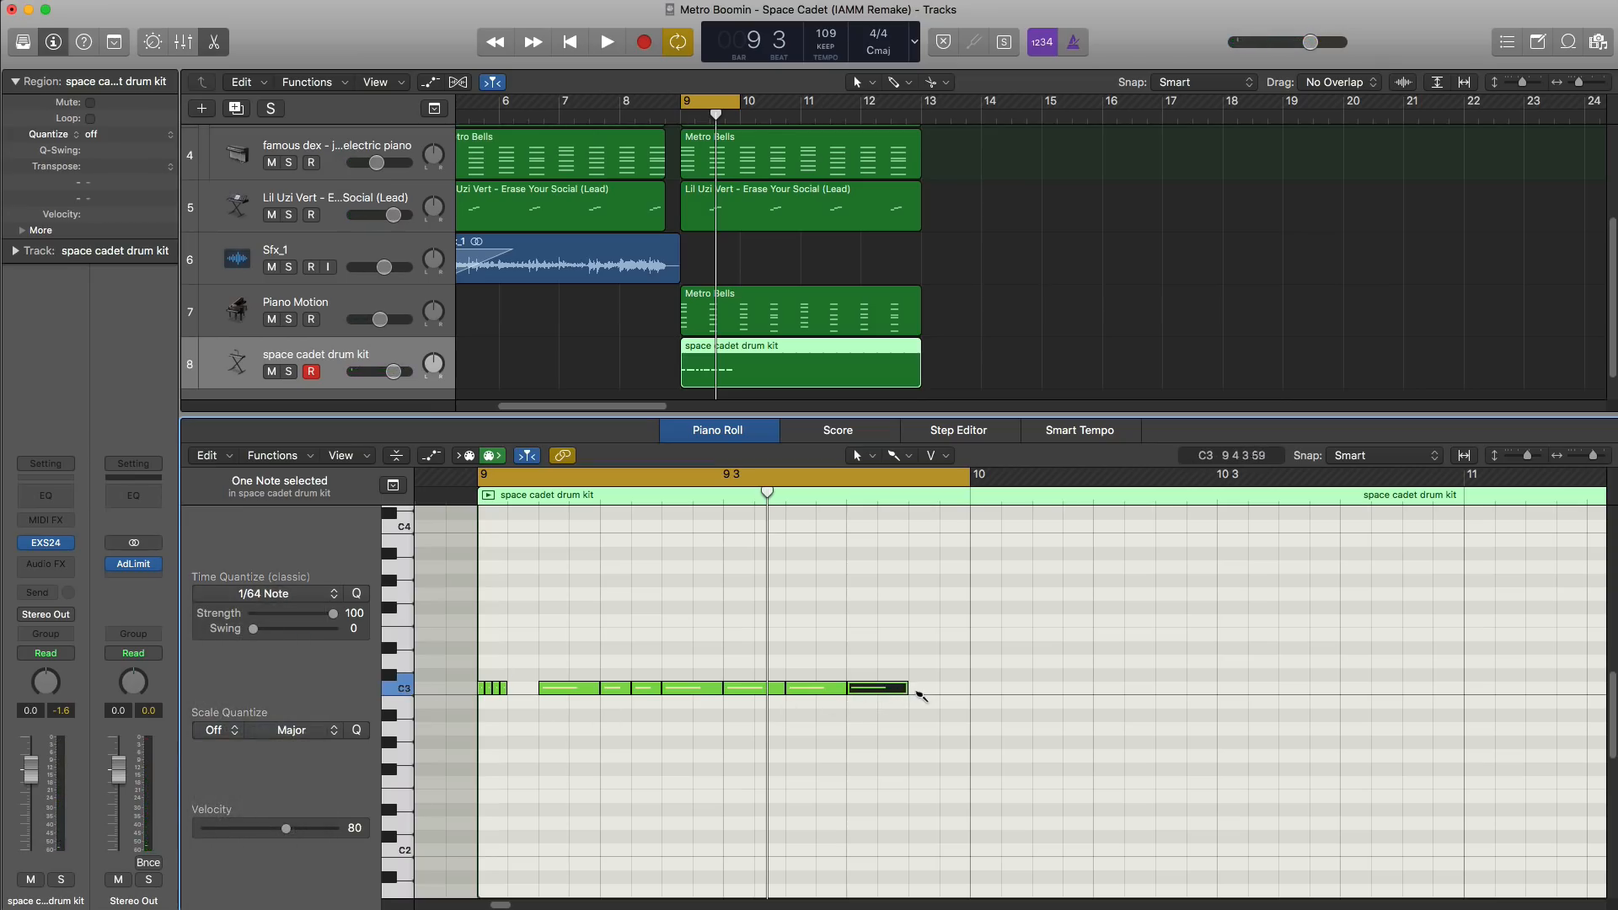
drag(918, 689, 932, 696)
key(space)
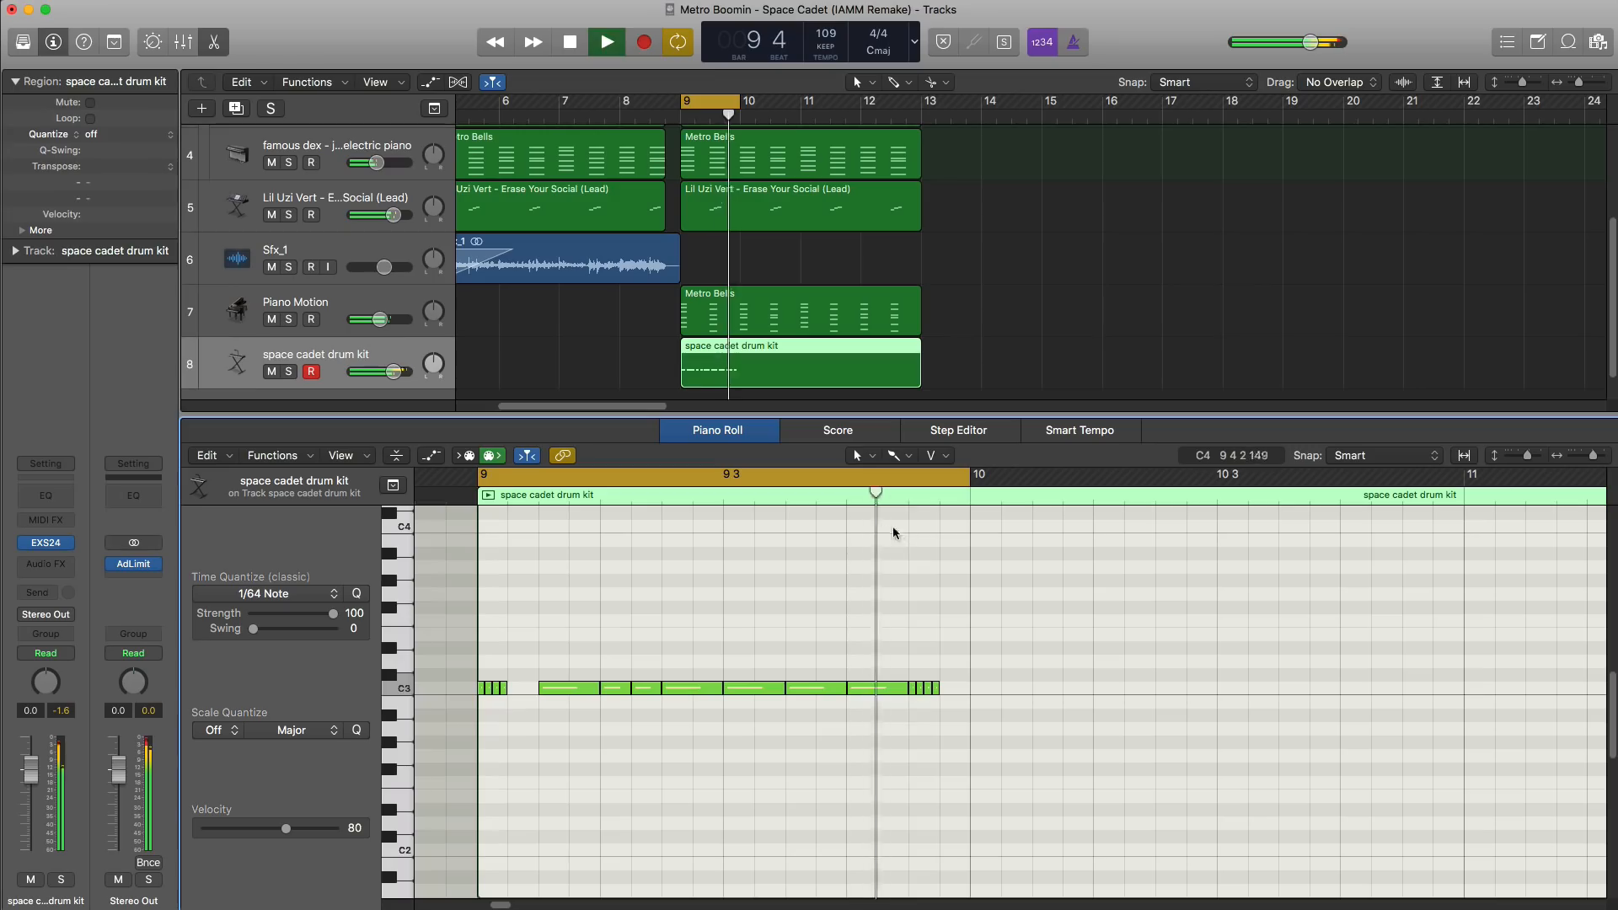
key(space)
Step: Turn off cycling and repeat all the C3 notes of bar 9 through bars 10, 11 and 12
click(865, 484)
drag(965, 727, 463, 636)
key(super+r)
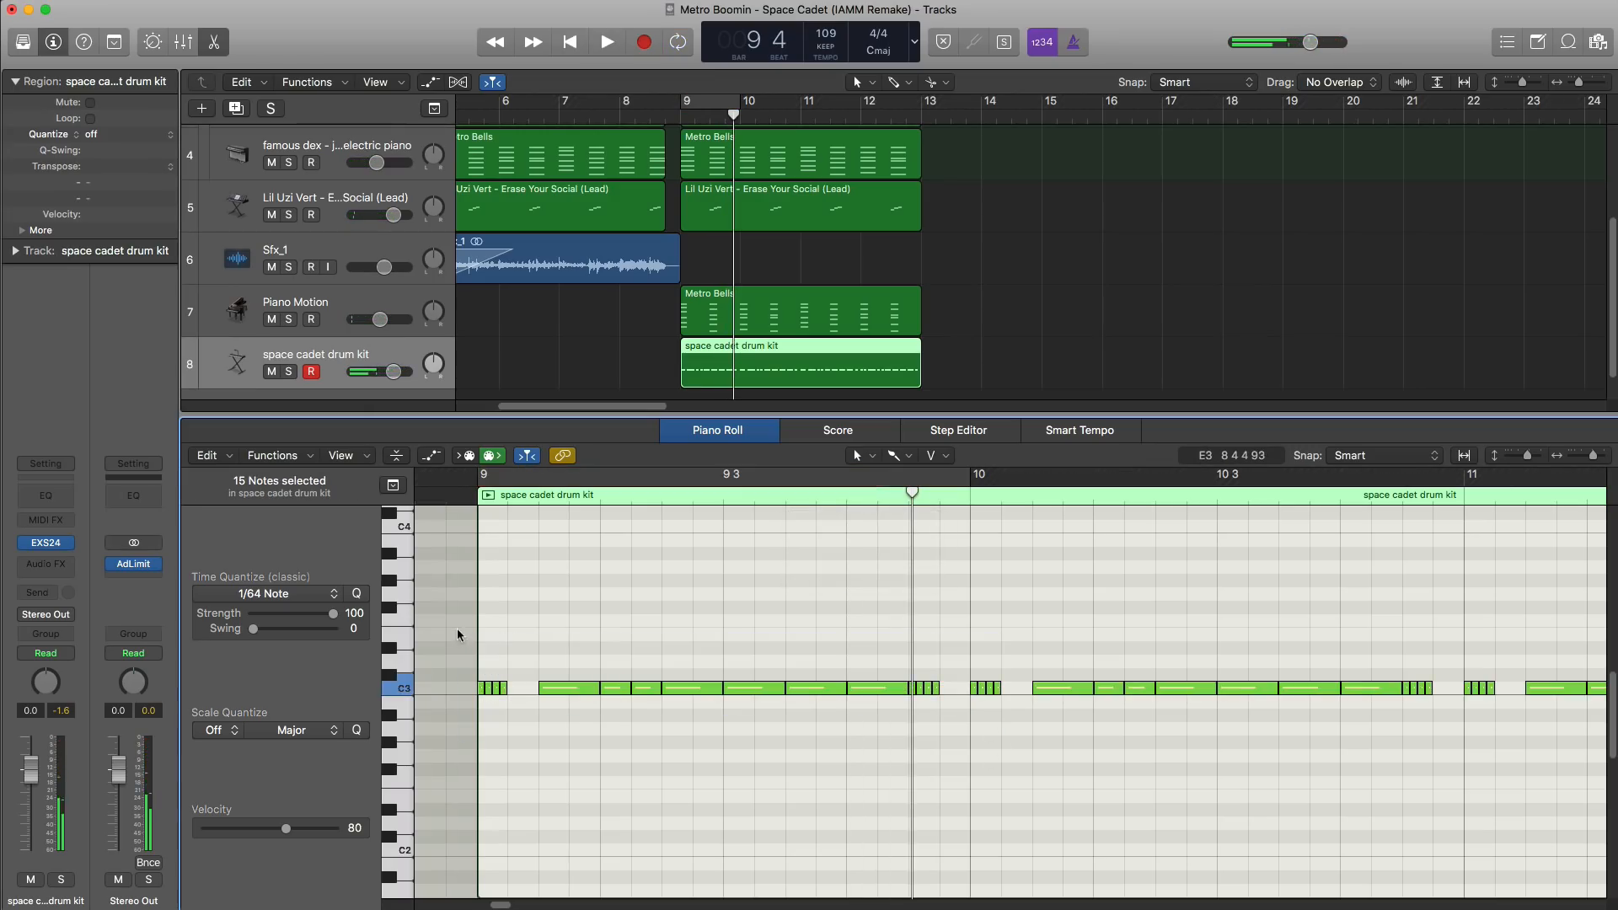
ctrl+alt+click(725, 625)
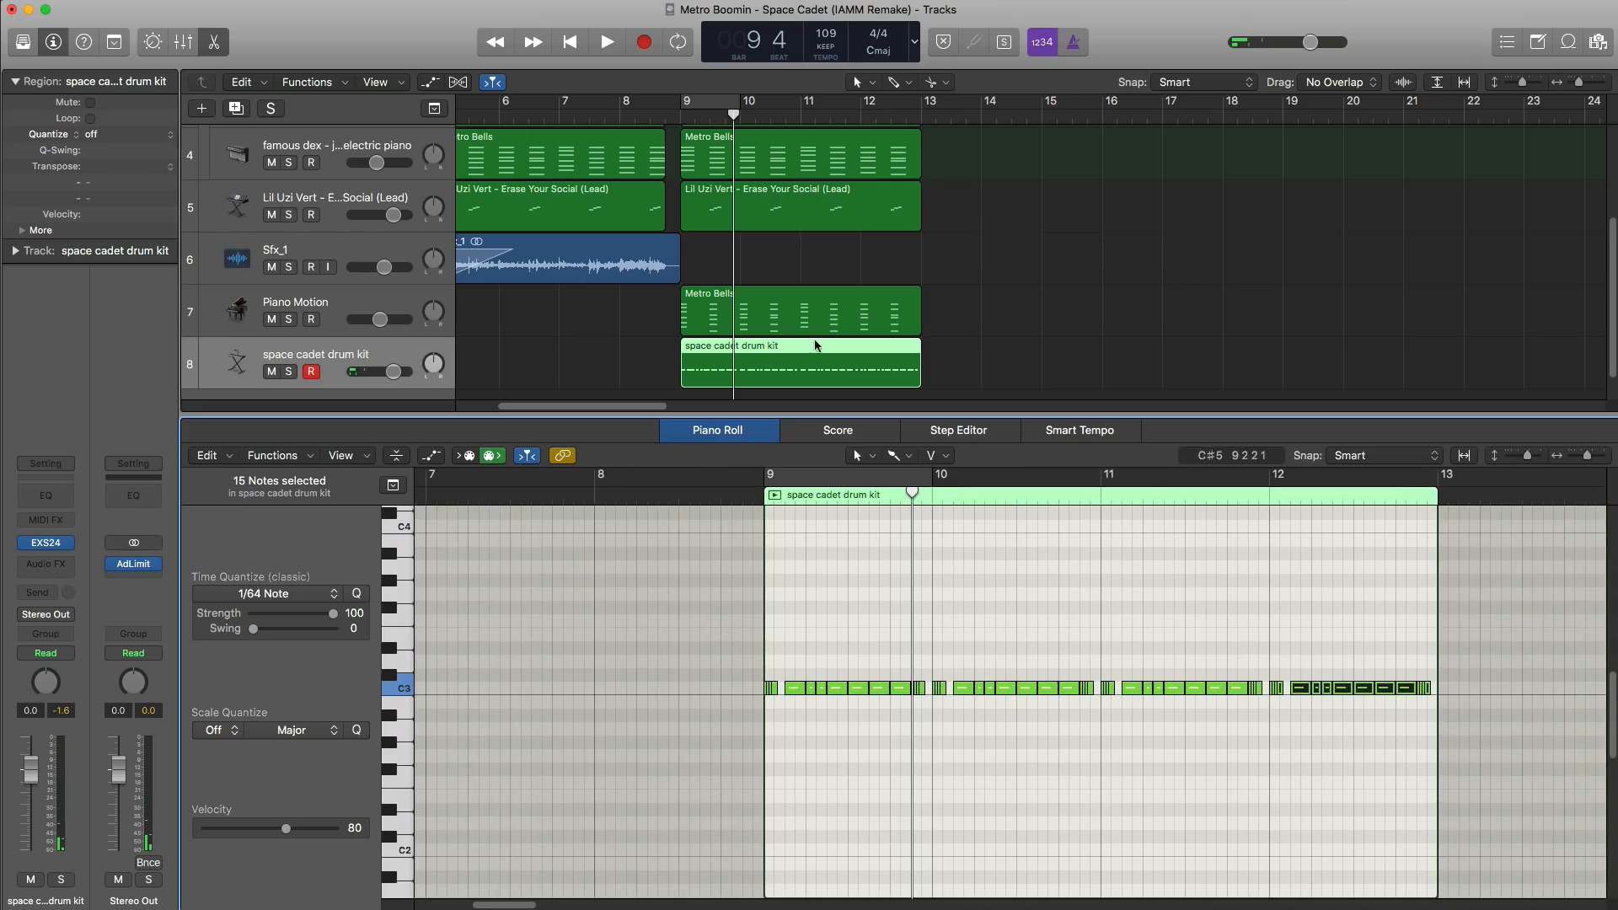
Step: Loop playback over bars 9–12, close the piano roll and set the space cadet drum kit track's volume to -1.4 dB
drag(686, 103, 912, 102)
key(space)
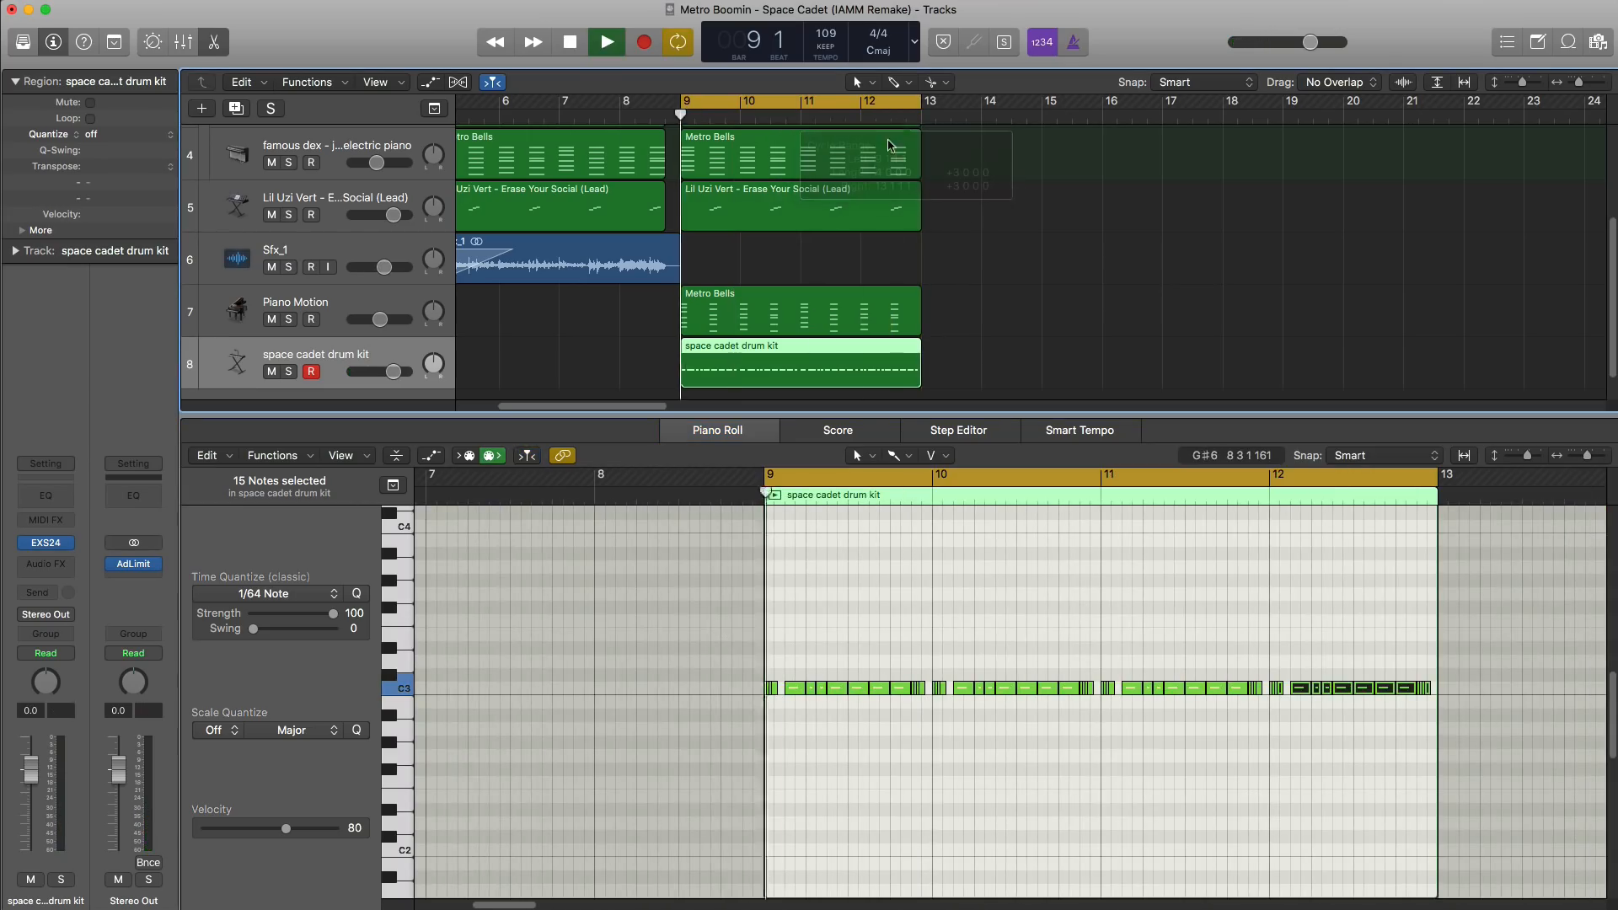
scroll(868, 692, right, 3)
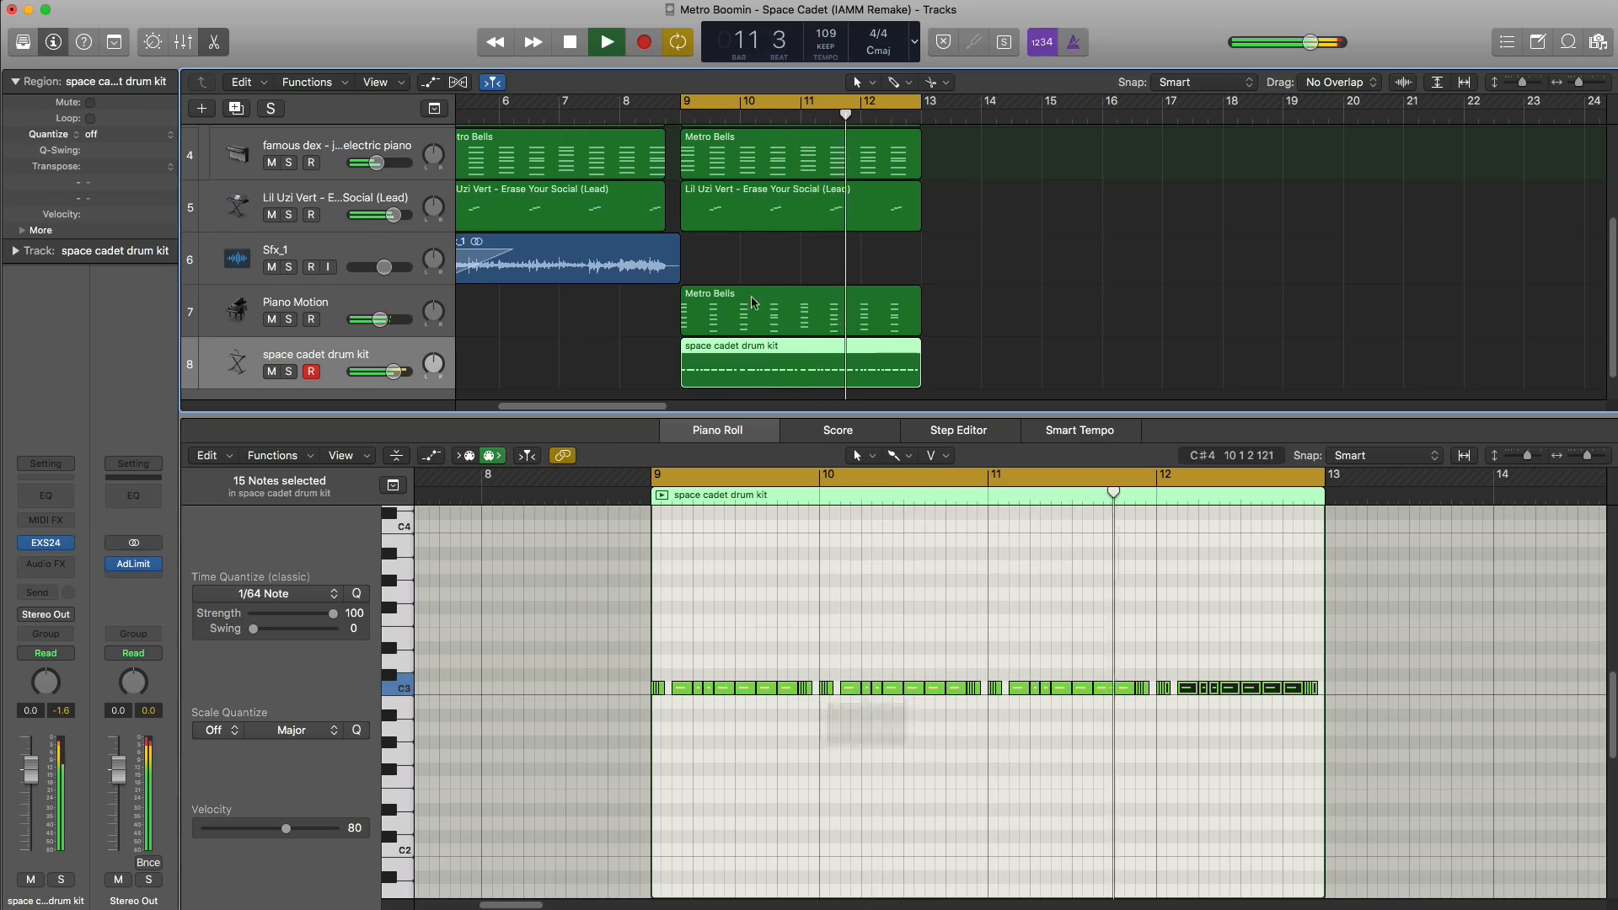
key(e)
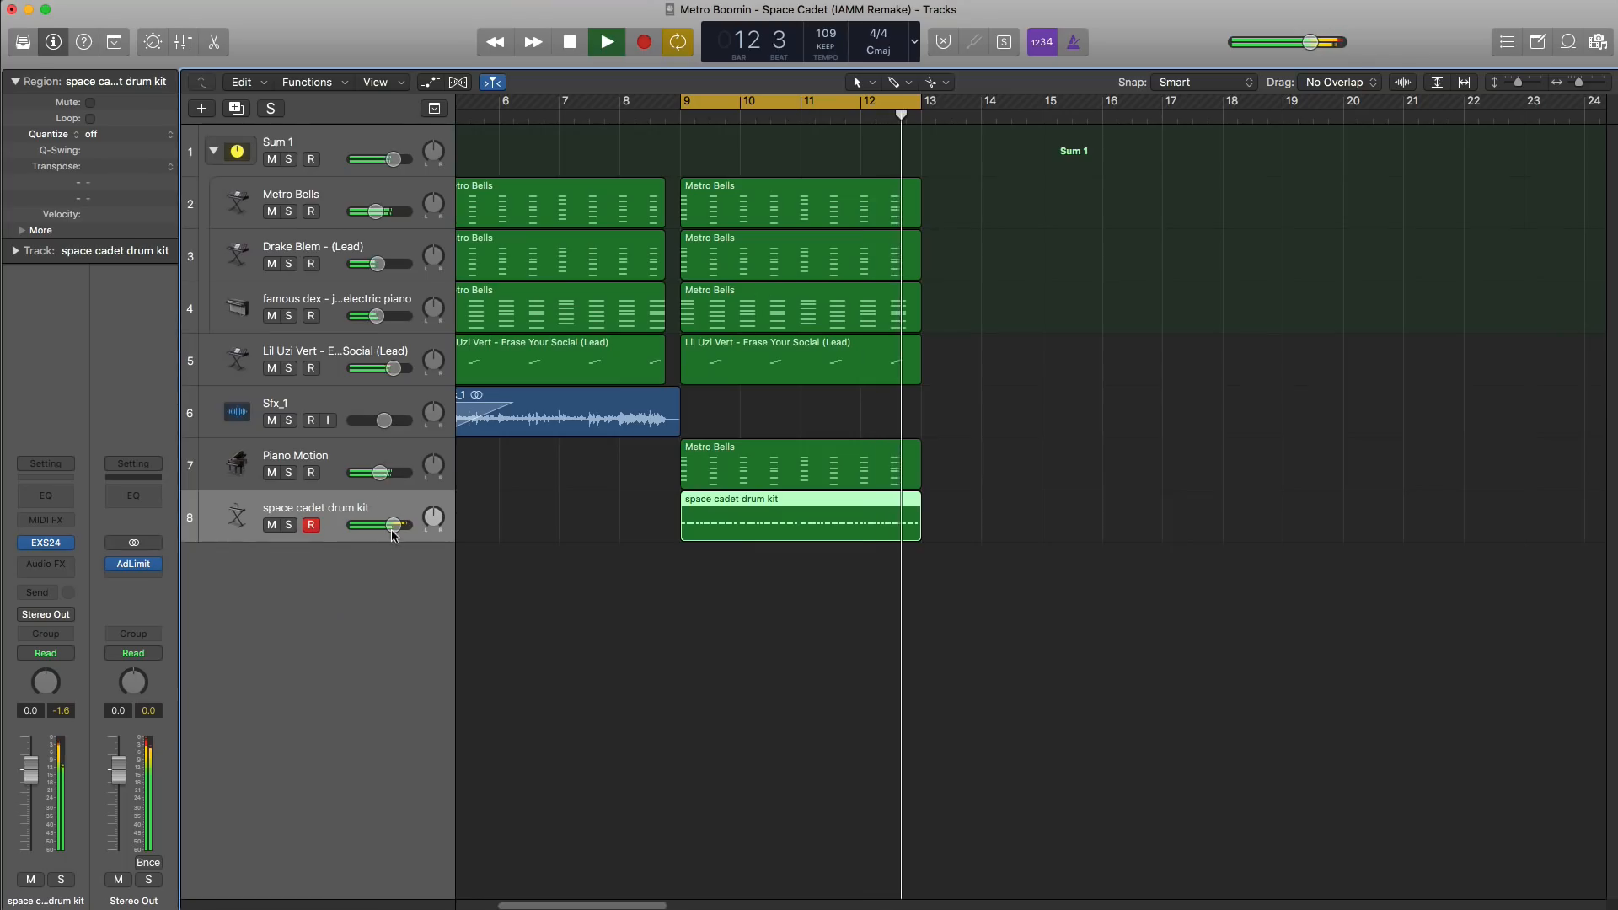
drag(393, 533, 389, 524)
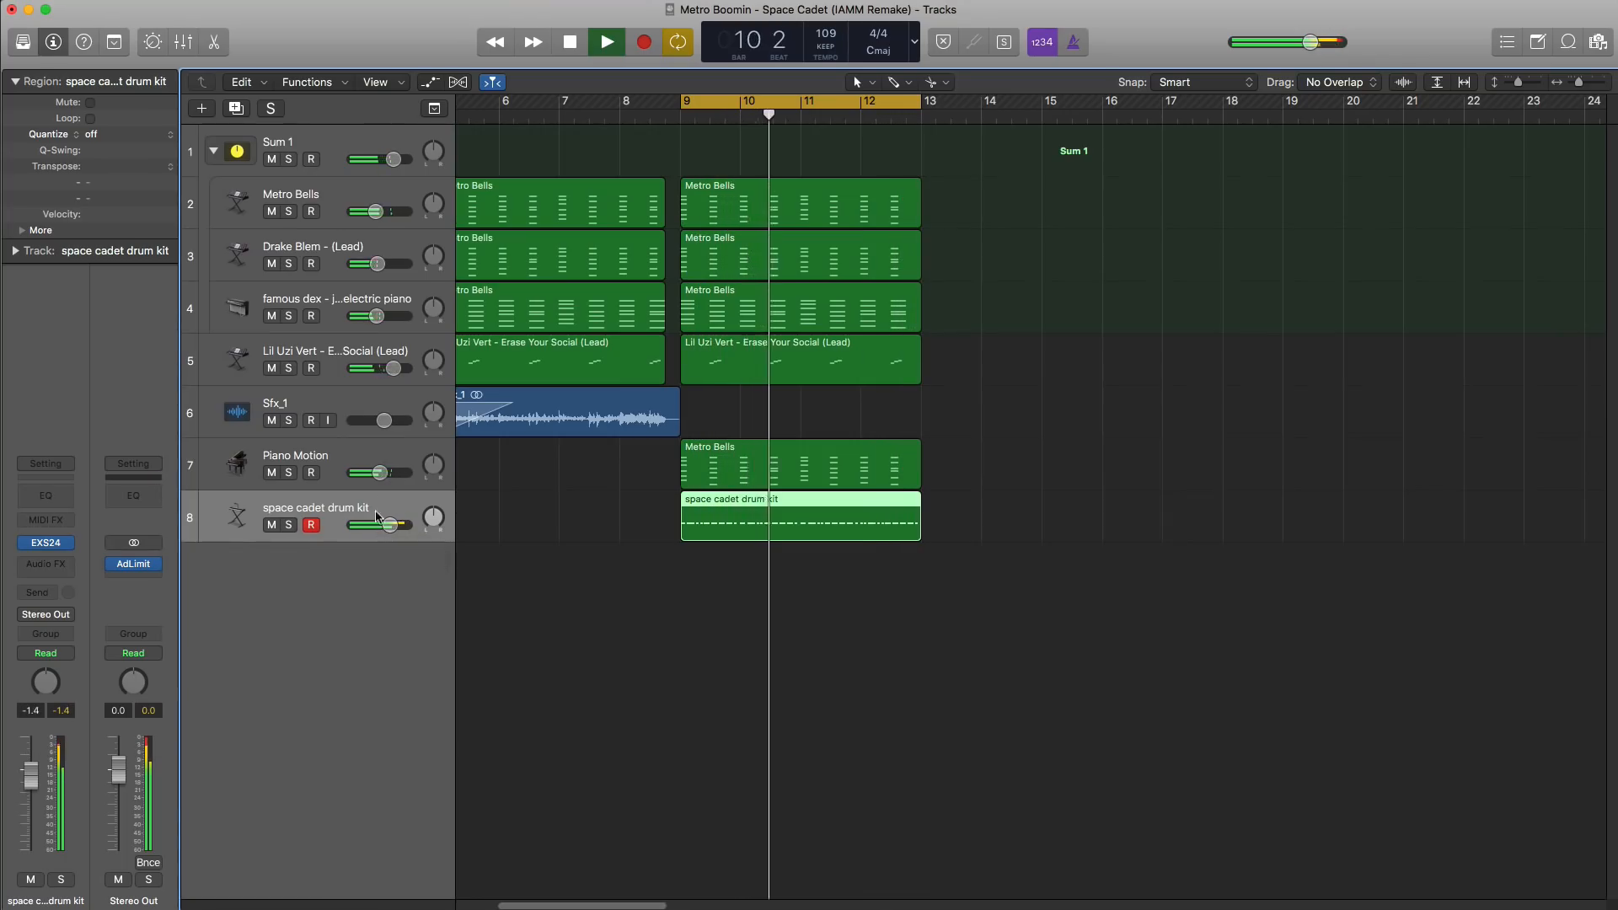
Step: Repeat all six regions of bars 9–12 into bars 13–16 and set the cycle range to bars 13–16
click(834, 107)
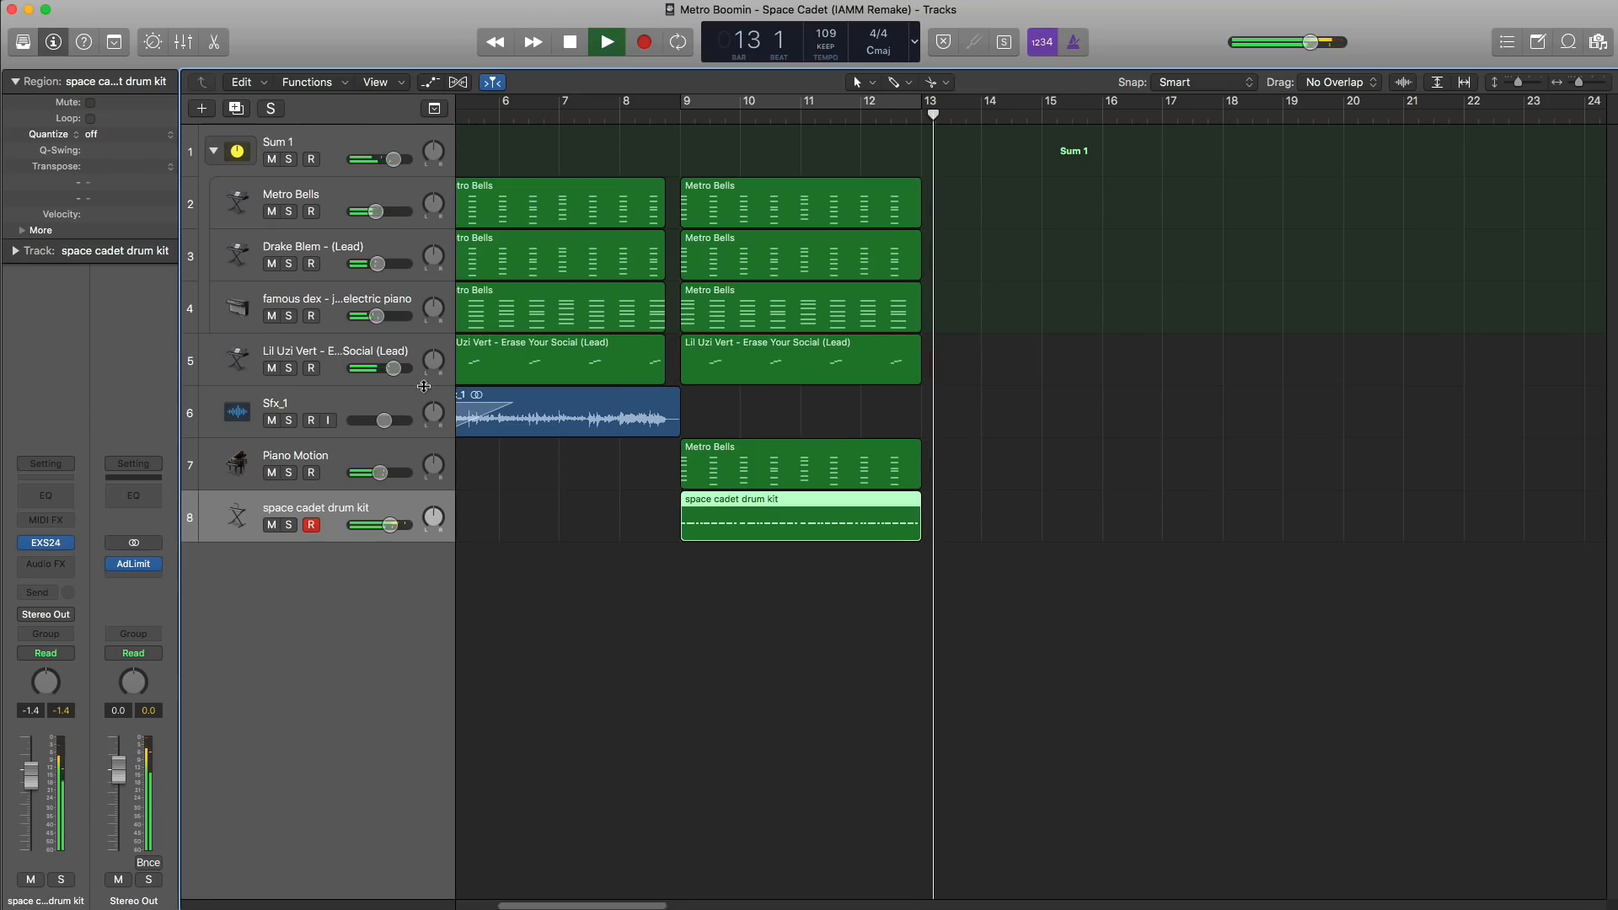
drag(999, 571, 947, 174)
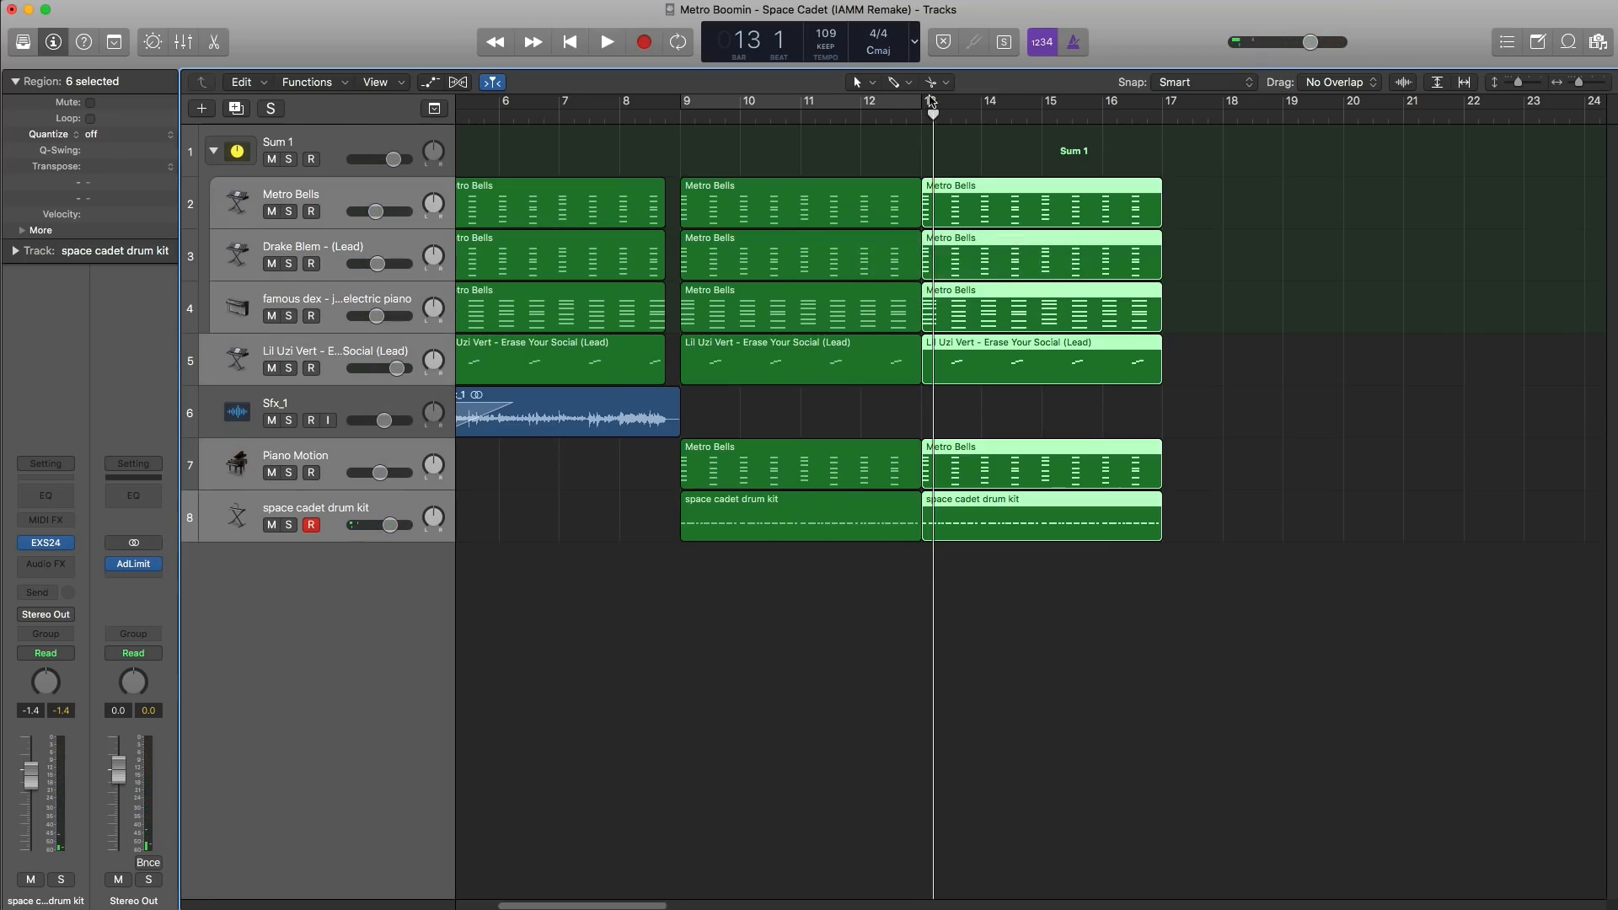
drag(920, 102, 1156, 149)
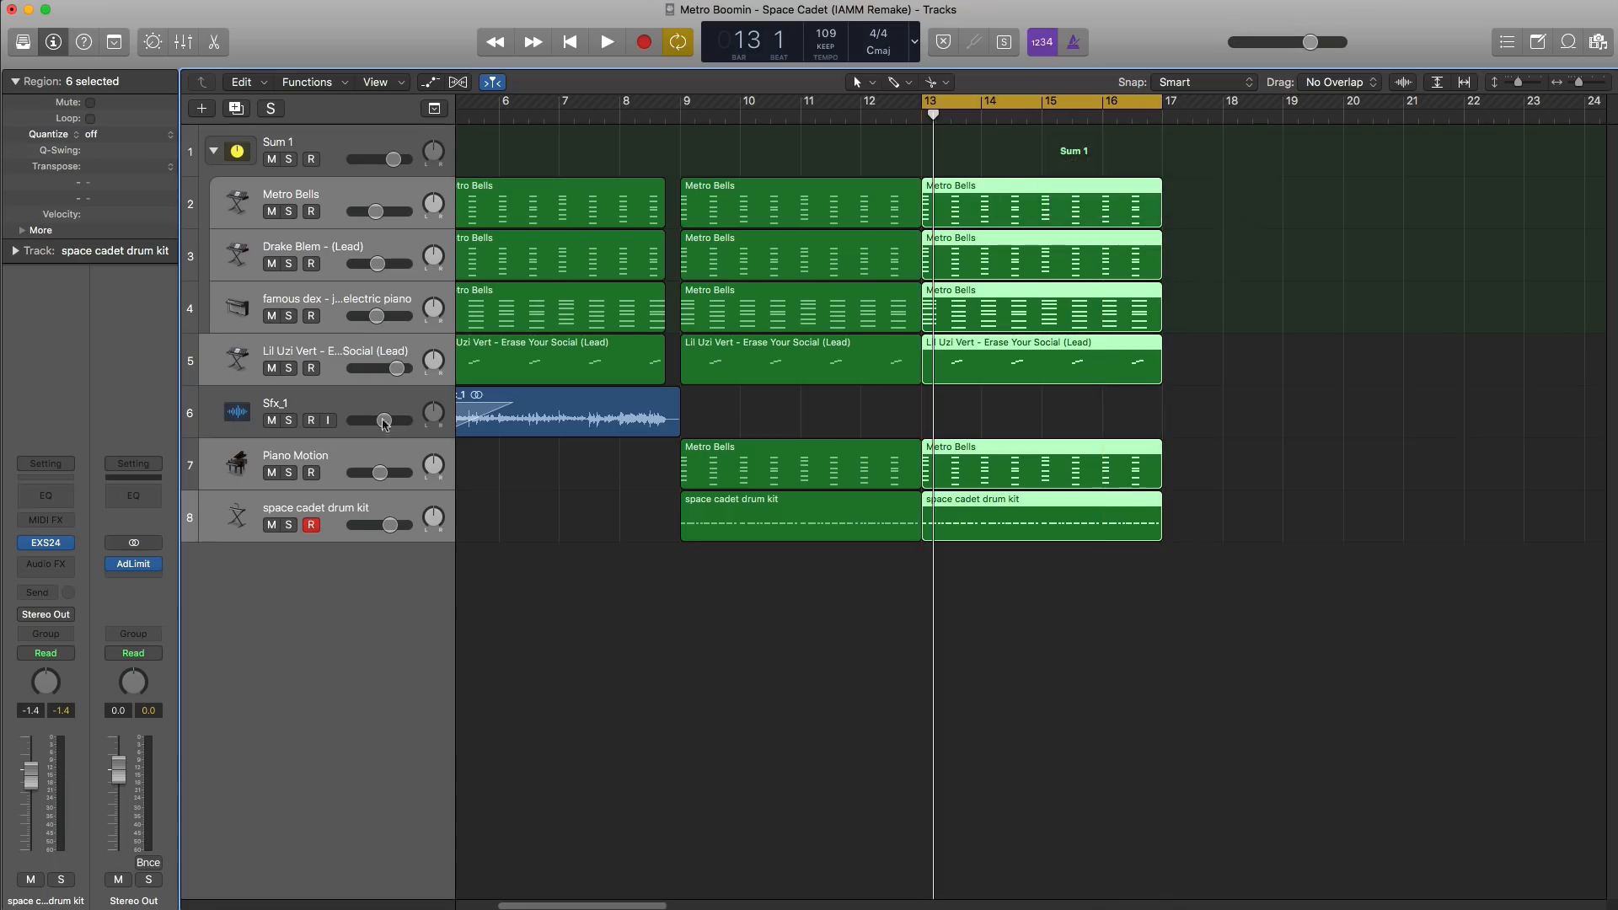
Step: Duplicate the space cadet drum kit track and open an empty region over bars 13–16 on it in the piano roll
click(337, 520)
click(238, 115)
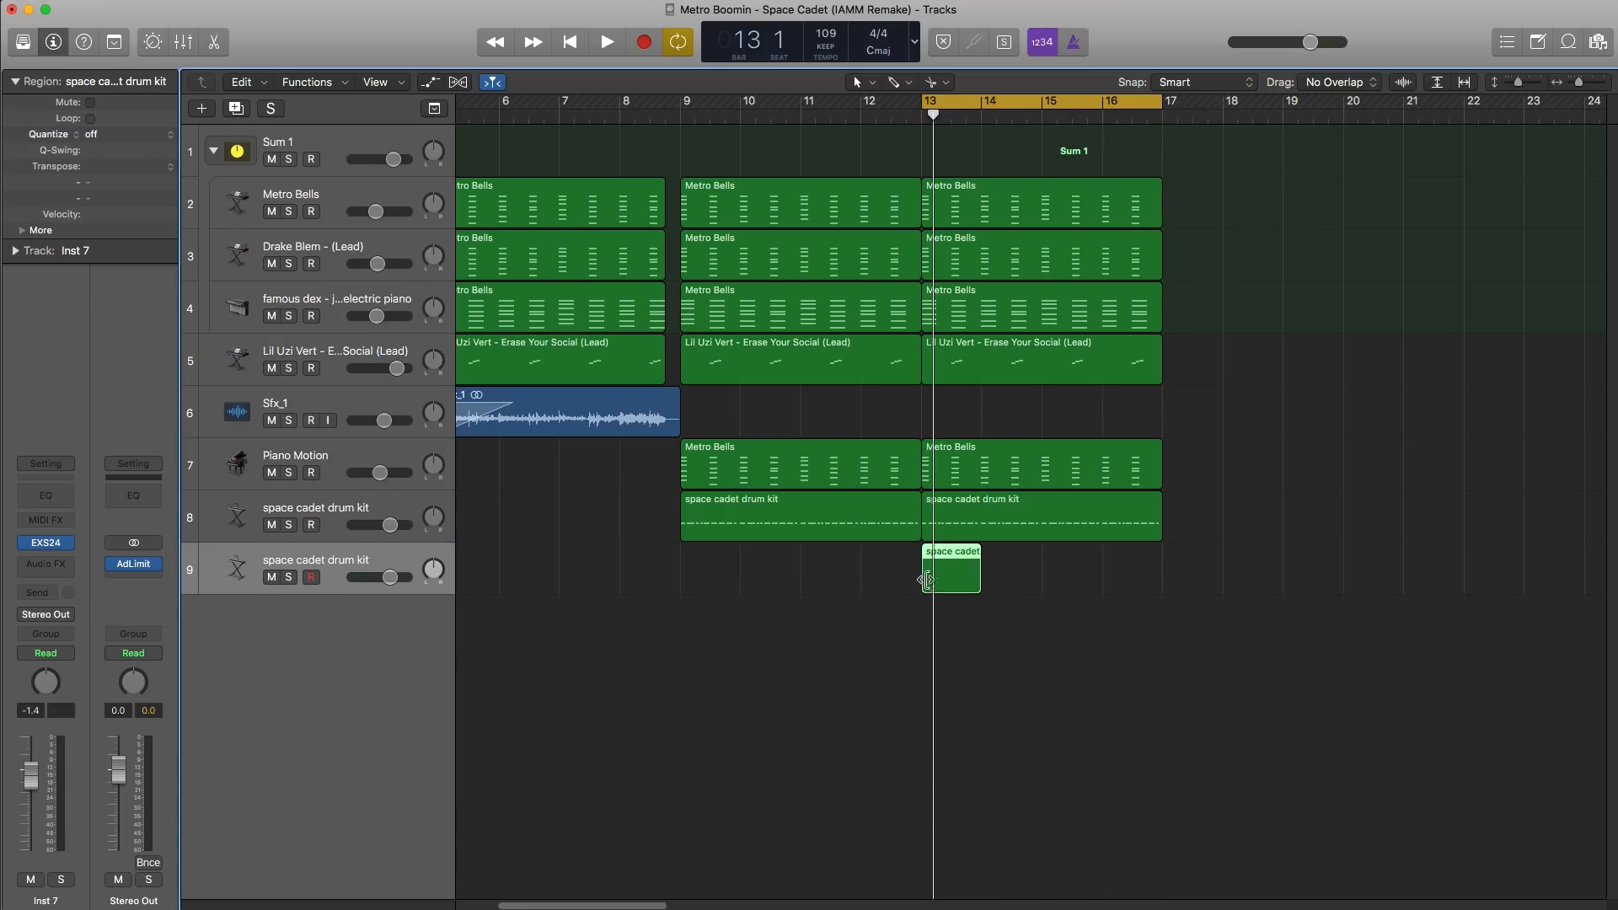
drag(983, 590, 1159, 594)
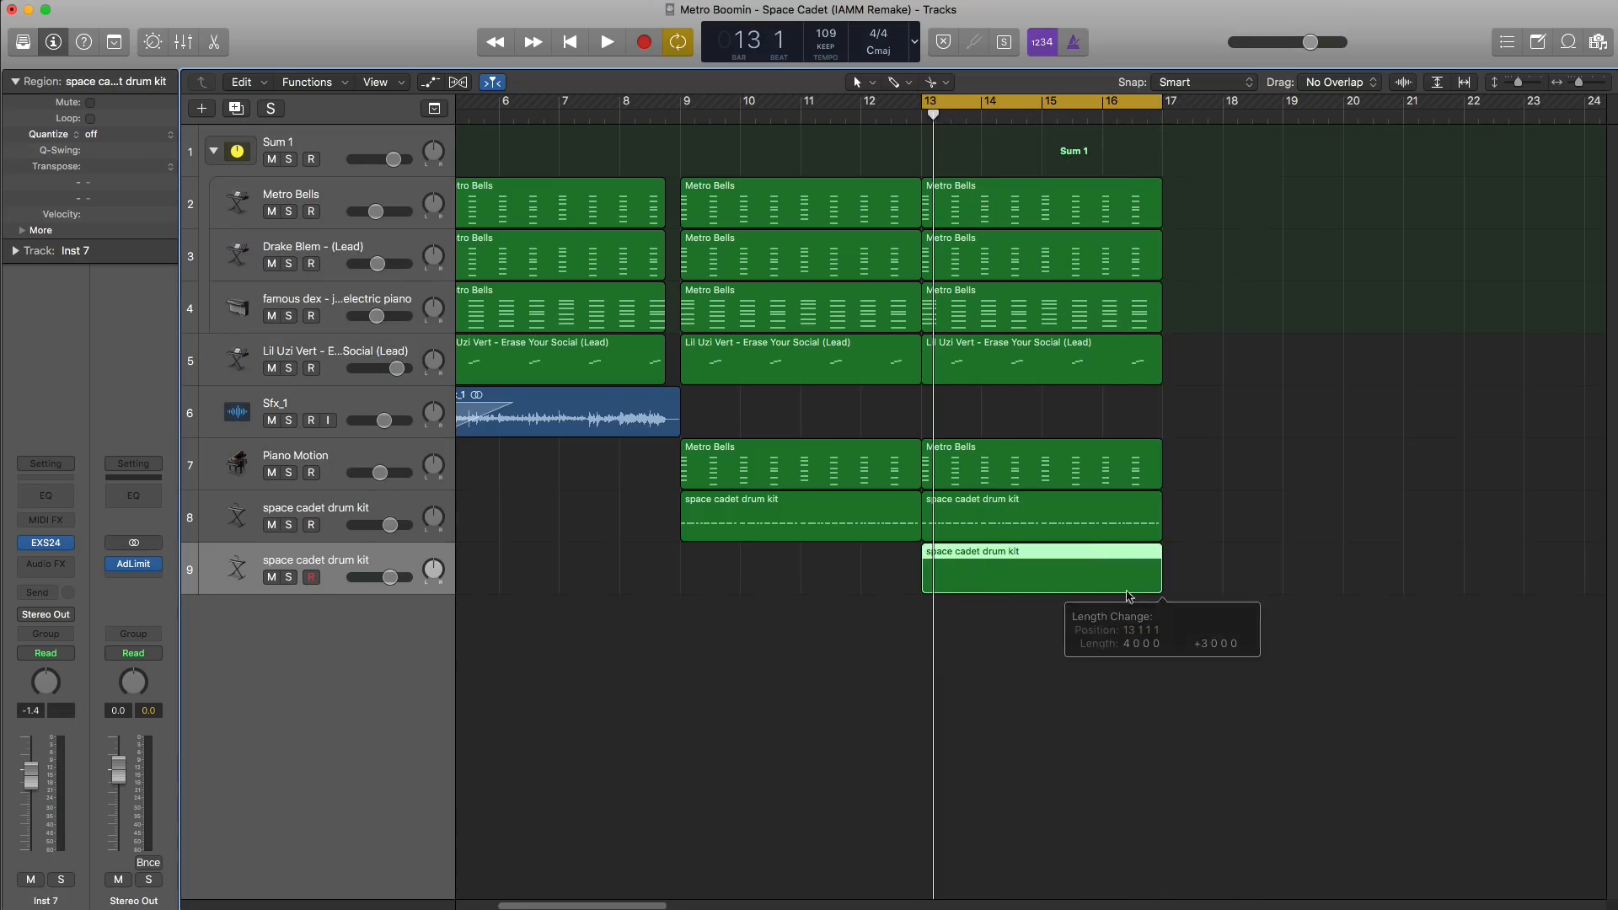
double_click(1101, 583)
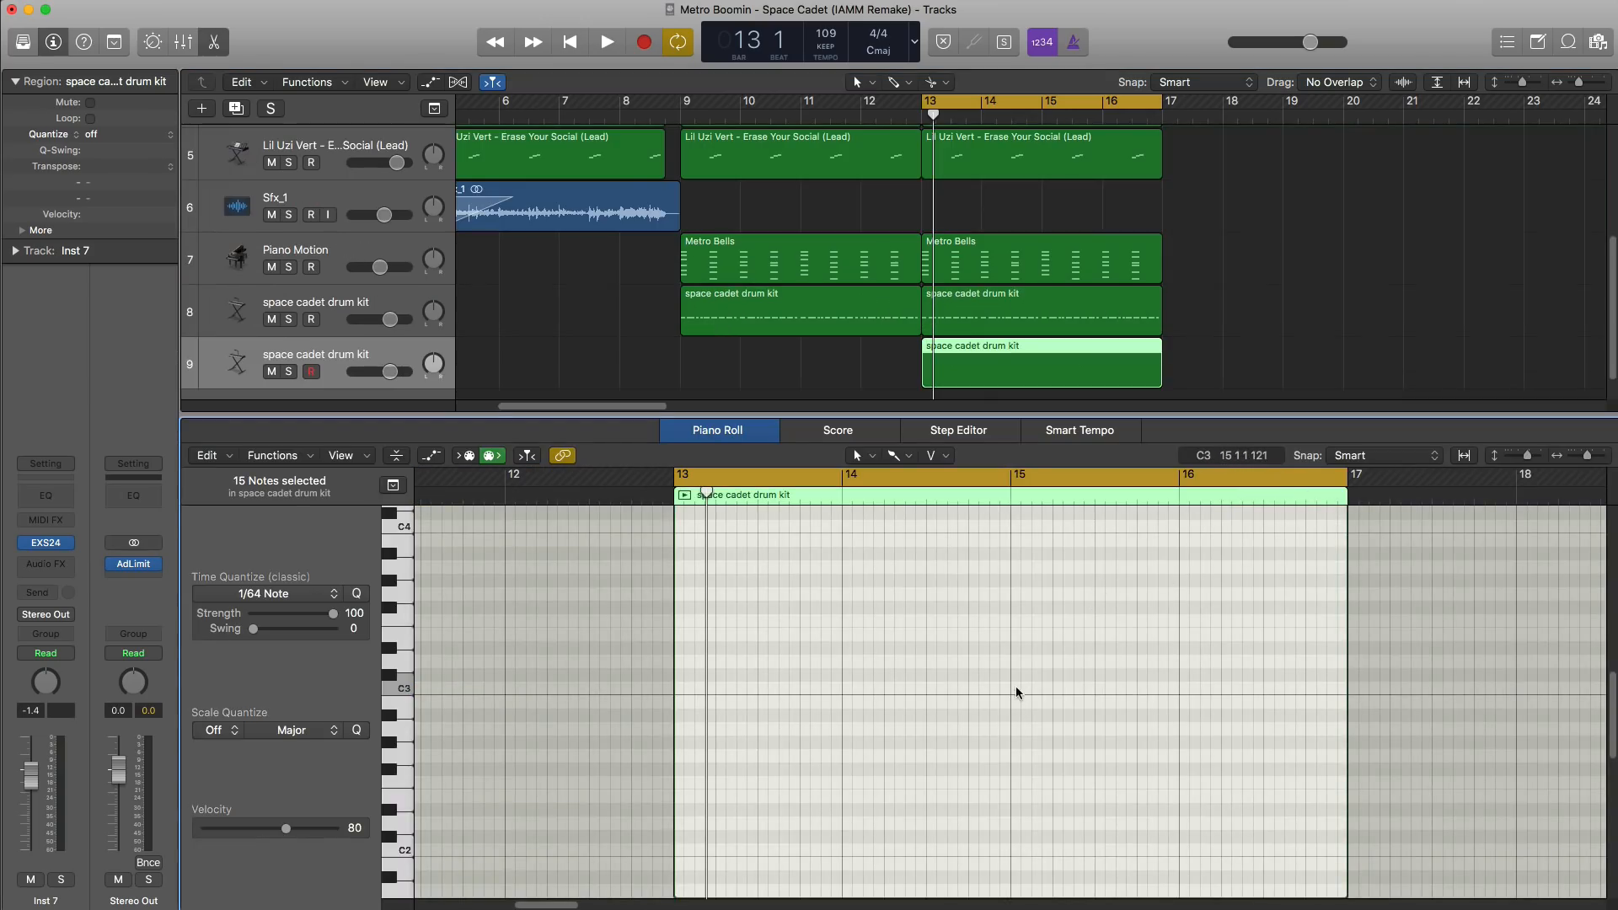
Step: Set the piano roll's secondary tool to the Pencil Tool
key(super+Right)
click(898, 456)
click(898, 457)
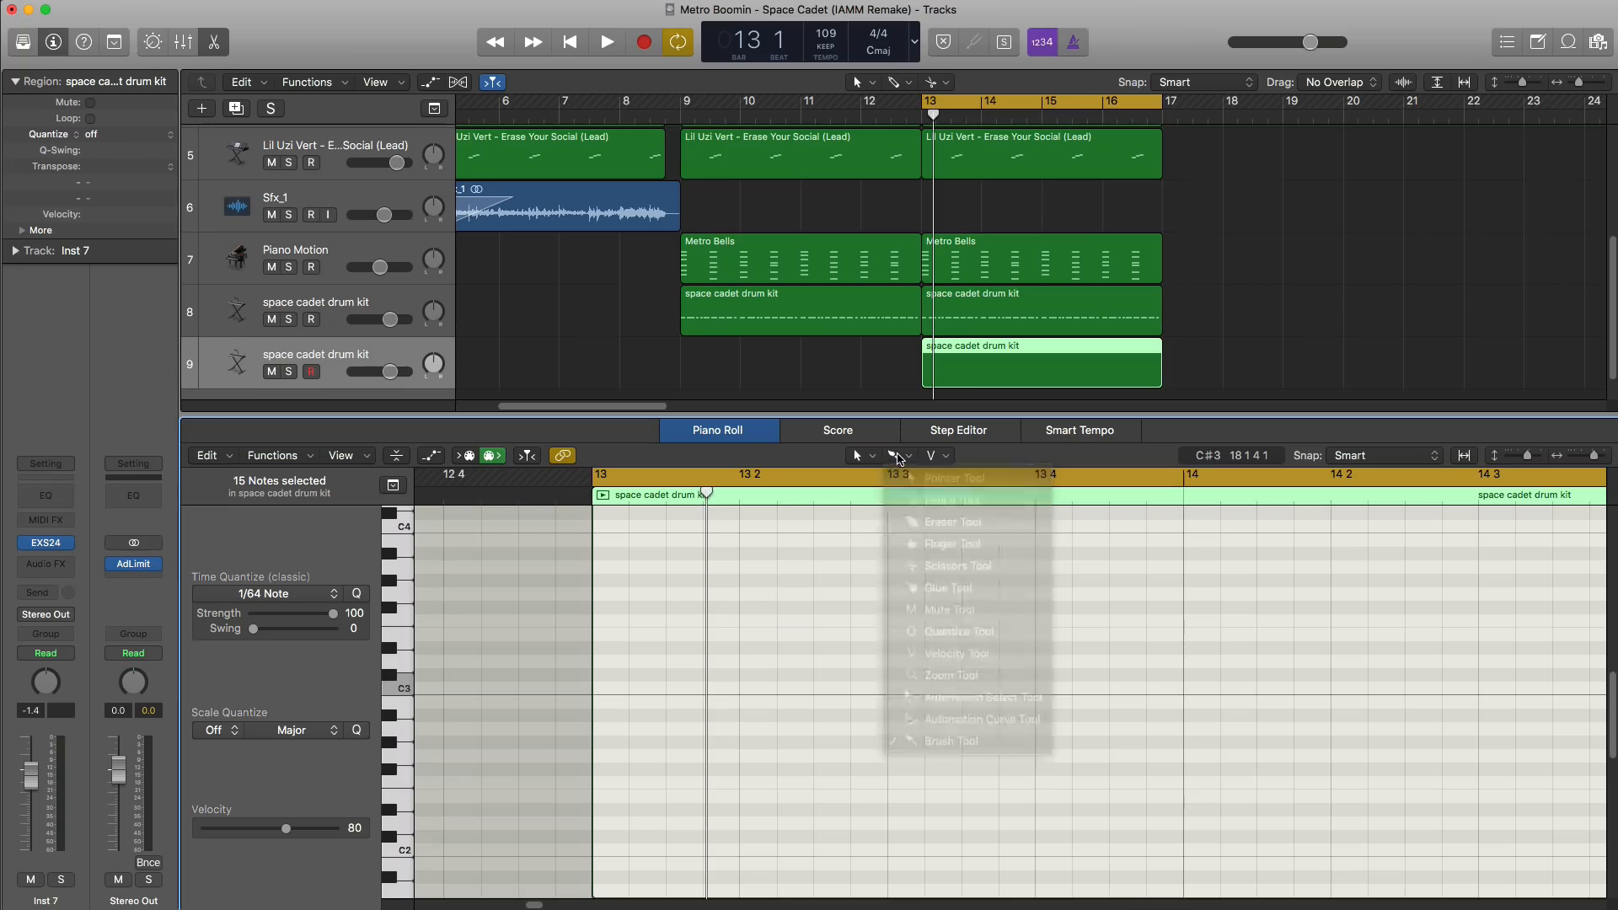
scroll(938, 657, down, 5)
scroll(939, 658, up, 4)
click(898, 455)
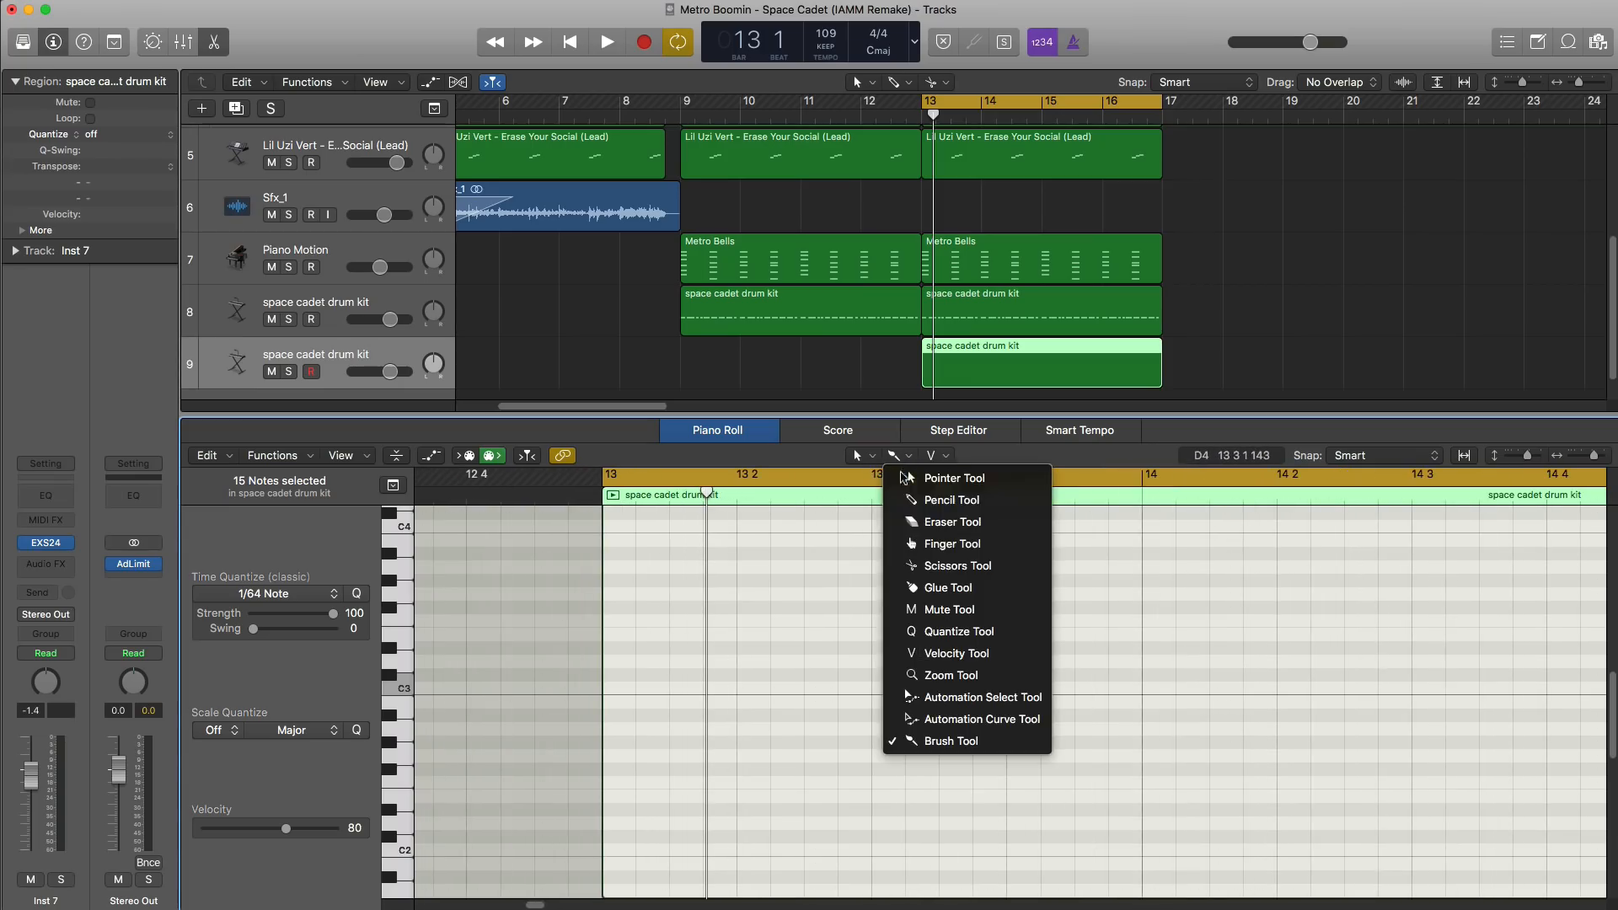
click(927, 500)
Step: Place one C#1 note on beat 3 of bar 13 in the new drum region and play it back
key(space)
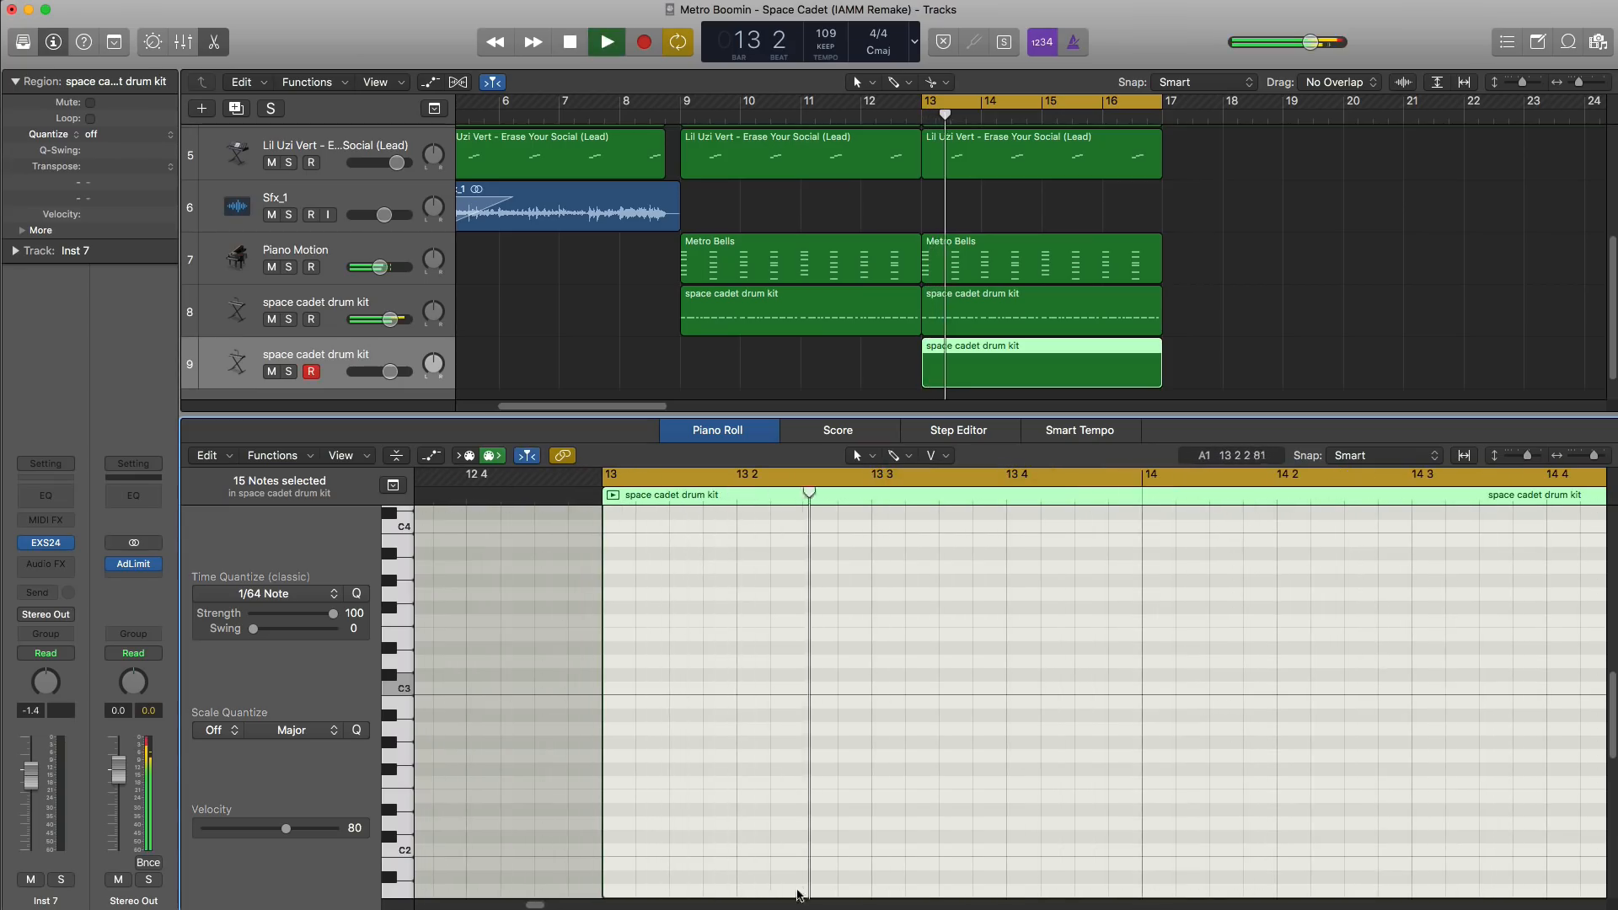
key(space)
click(883, 689)
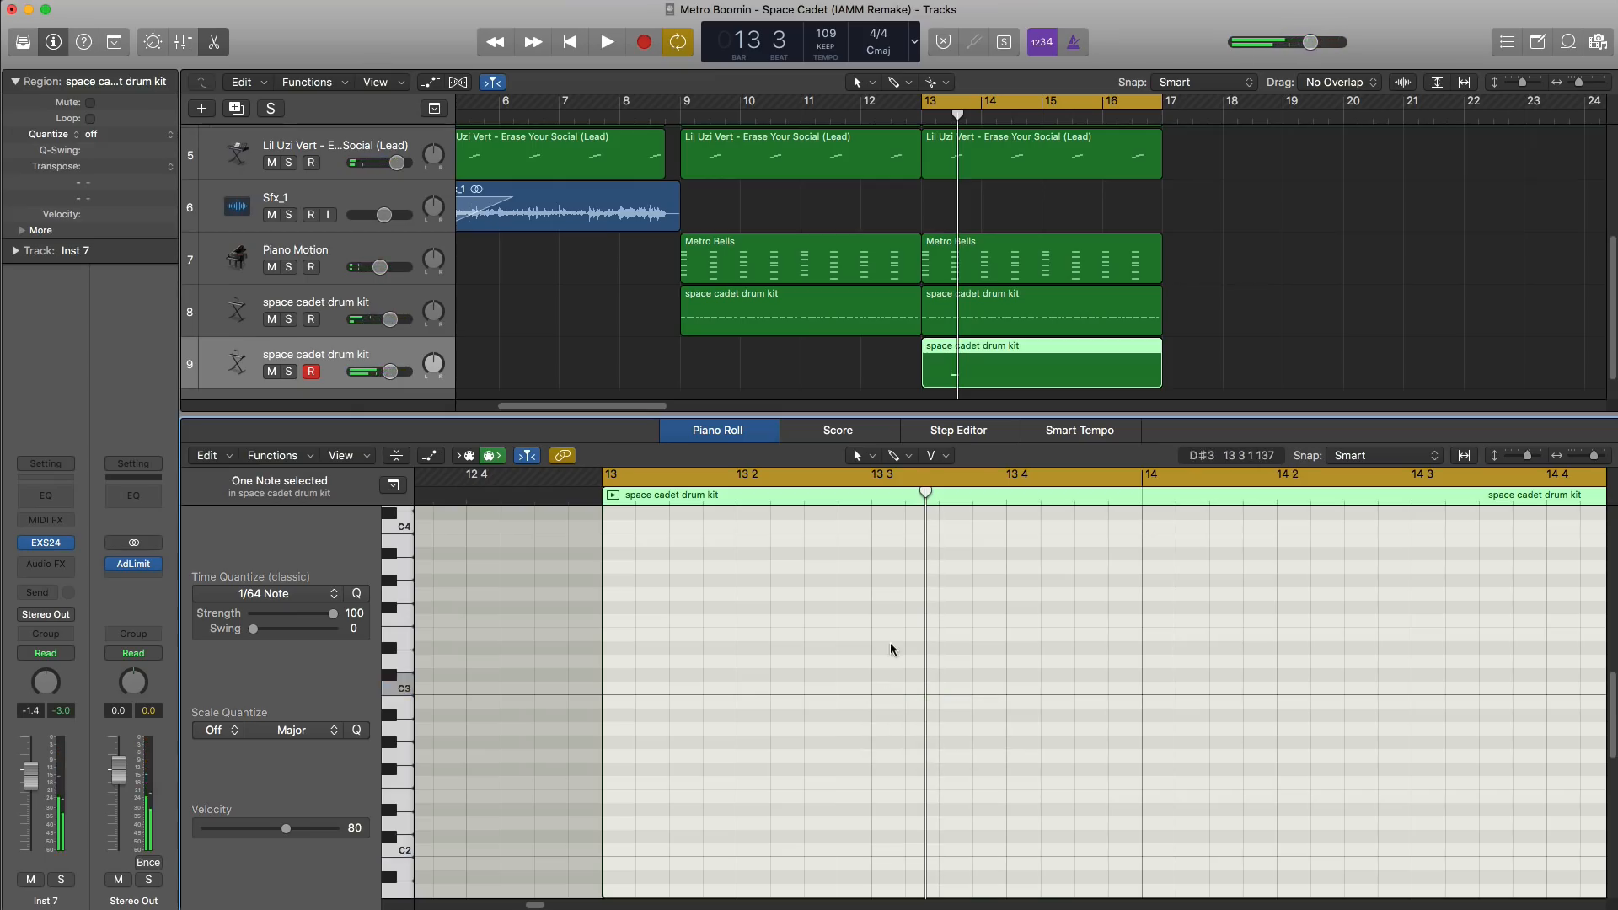
scroll(890, 642, down, 5)
drag(904, 796, 904, 785)
key(super+Left)
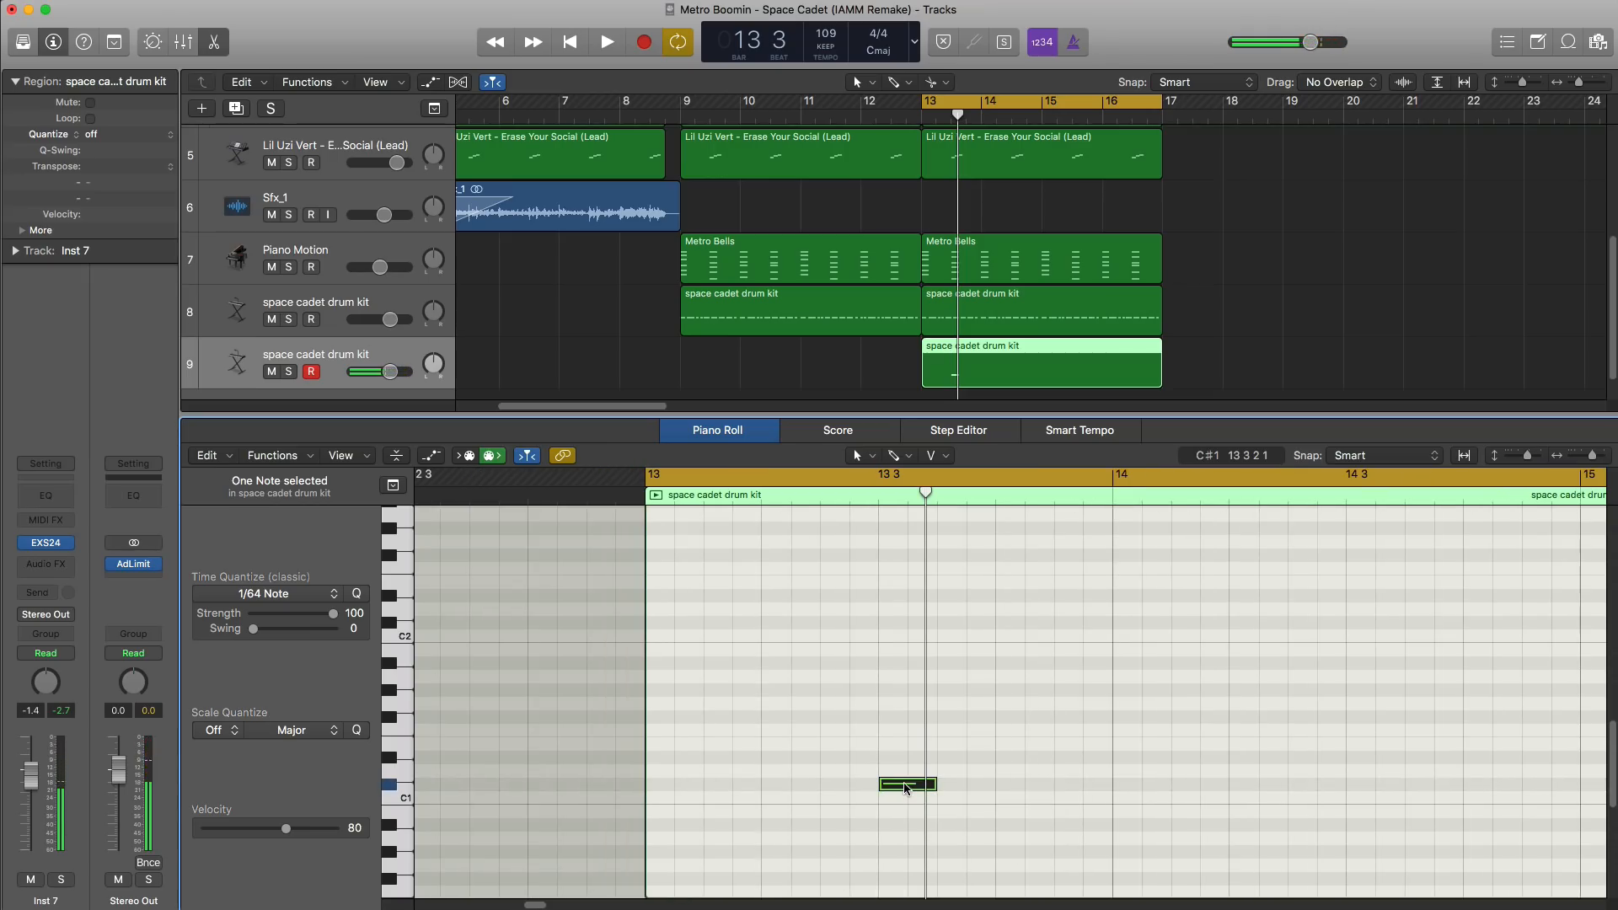
key(space)
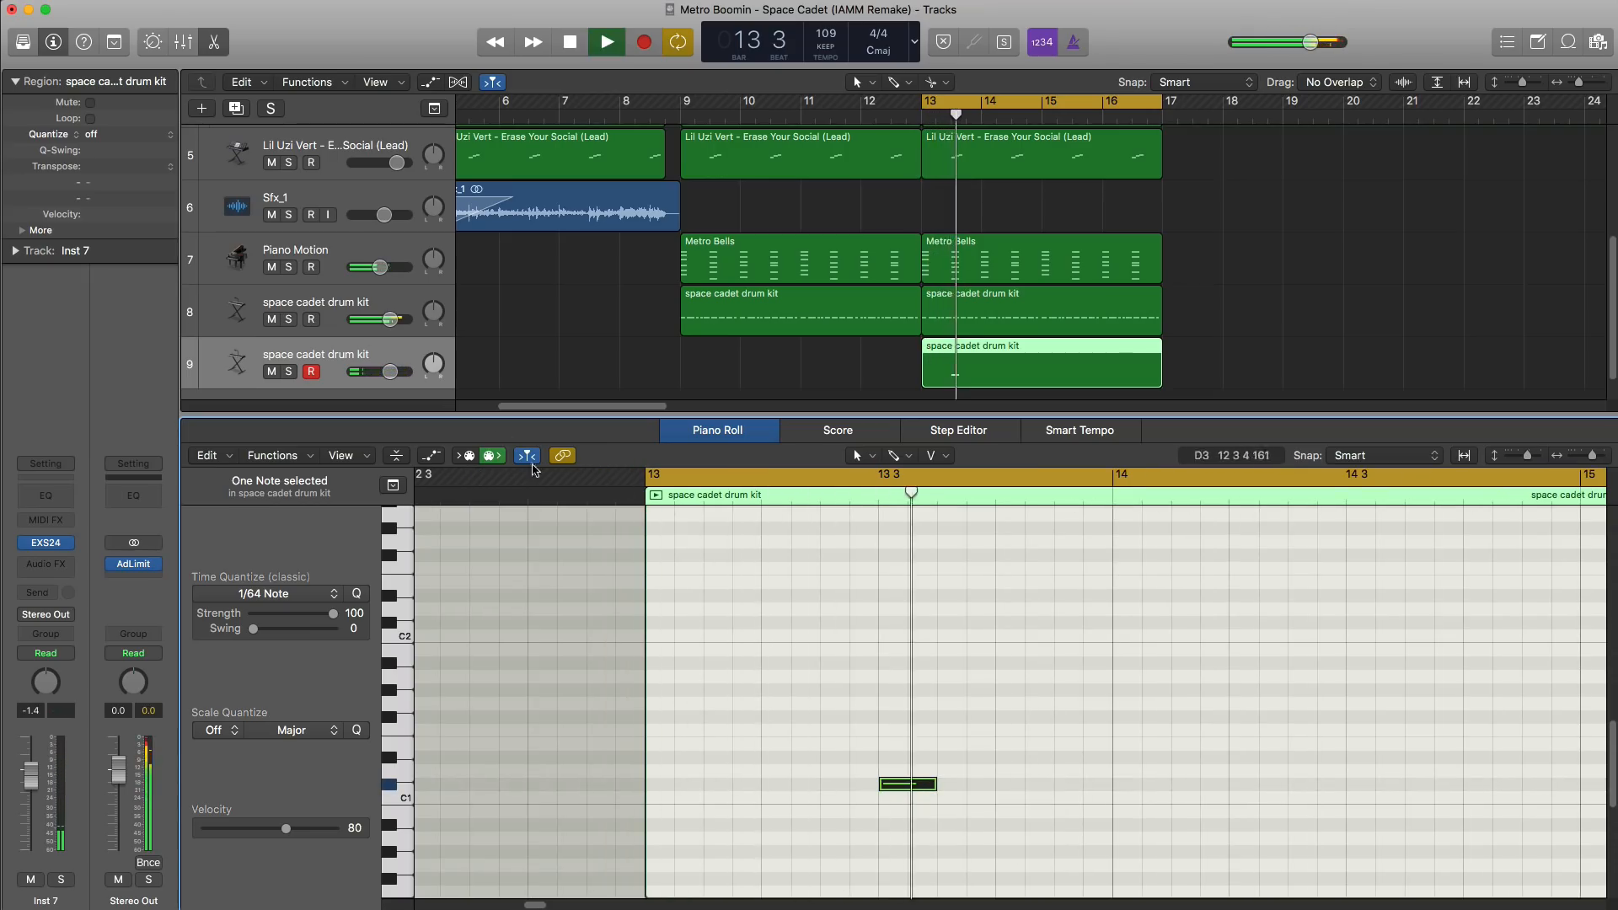
Step: Add matching C#1 notes on beat 3 of bars 14, 15 and 16 and play the pattern
super+click(1351, 784)
key(space)
key(super+Left)
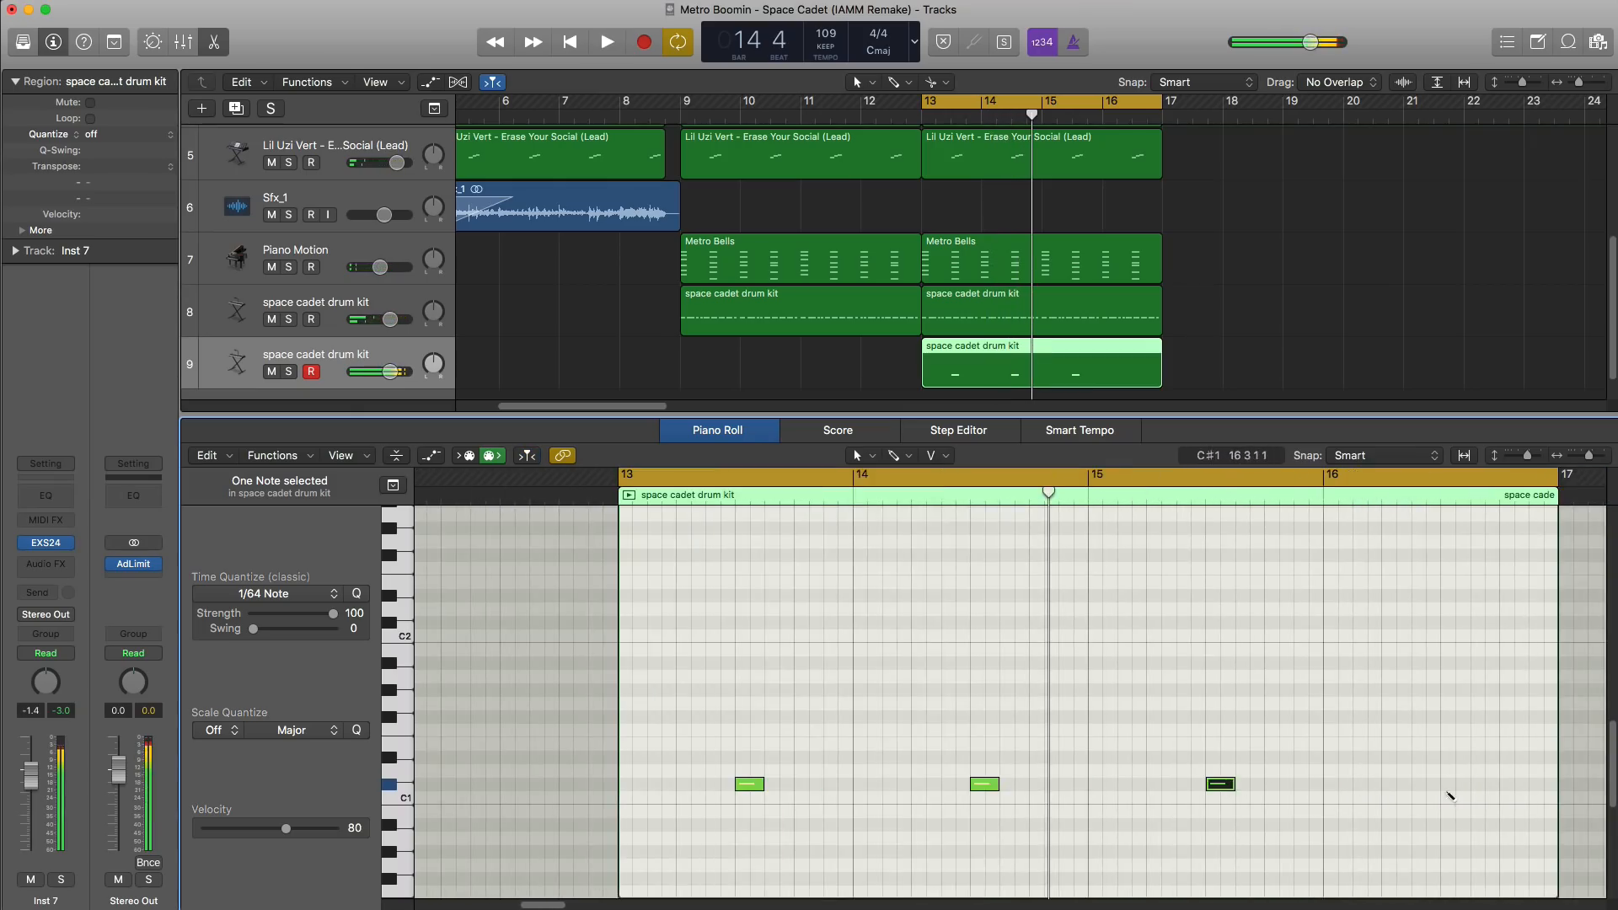
key(space)
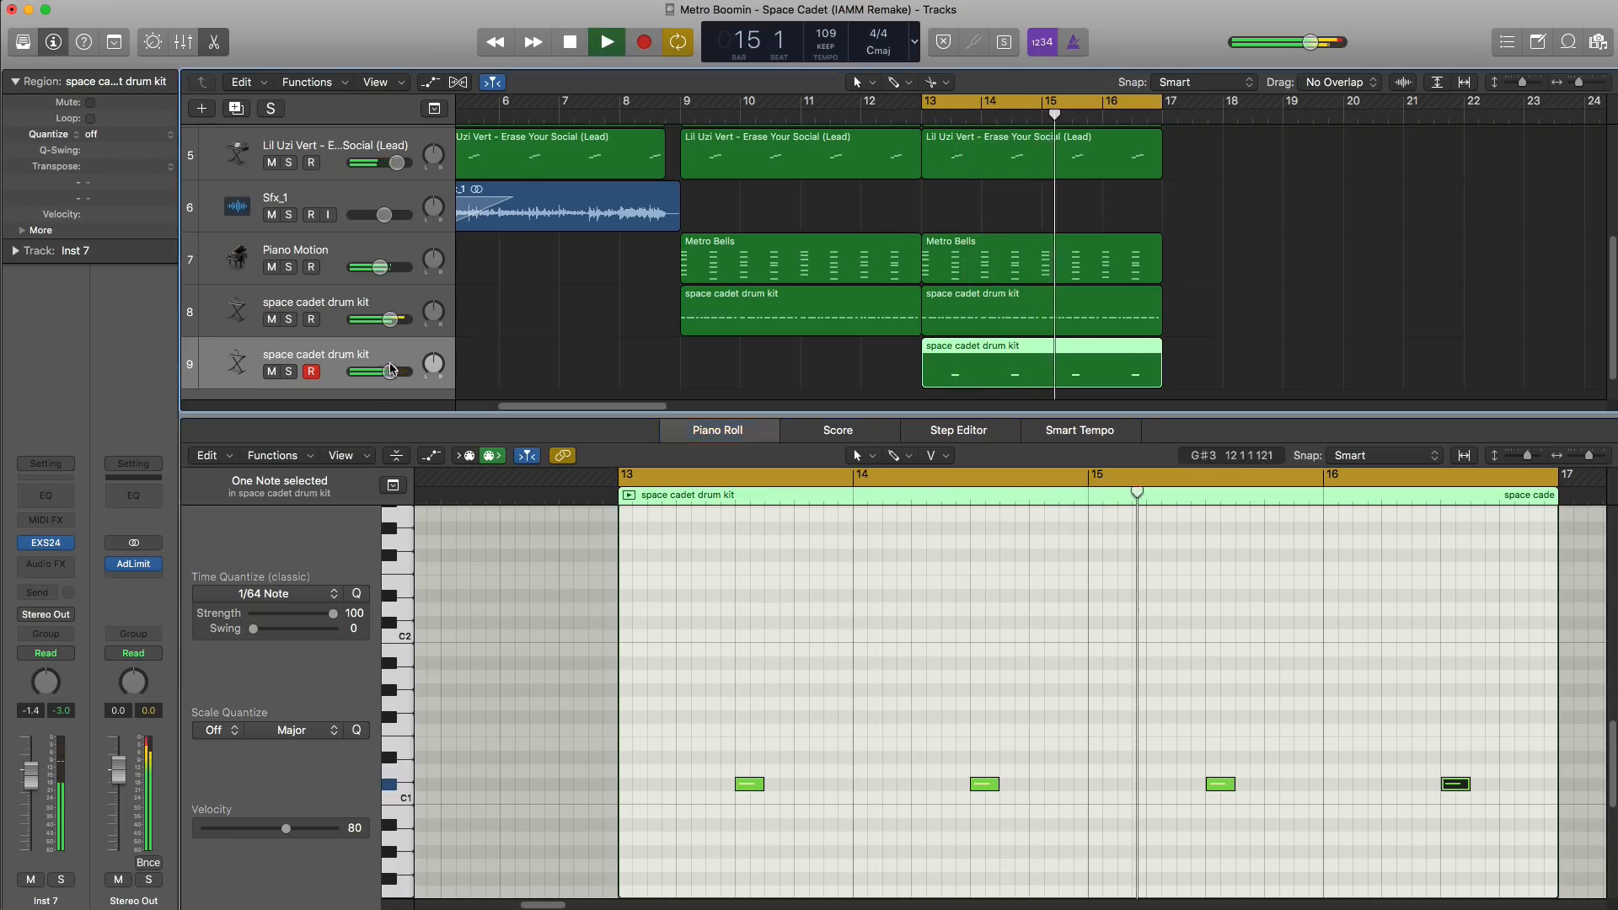
Step: Set the duplicated drum kit track's volume to +0.6 dB and delete the C#1 note in bar 16
drag(389, 372, 393, 372)
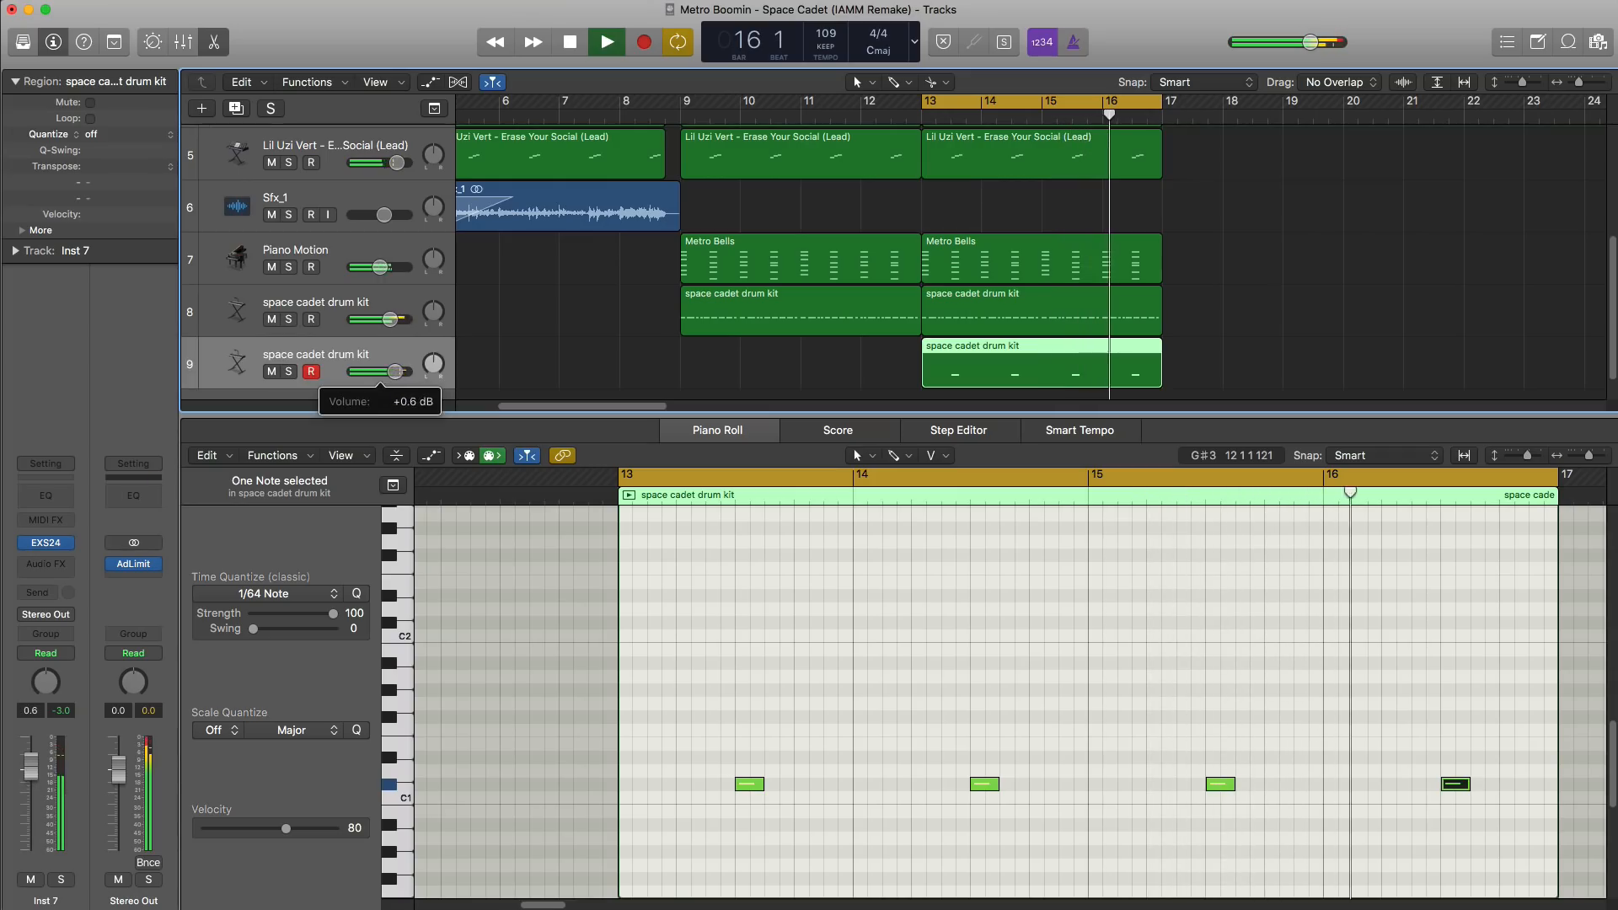
key(space)
click(1435, 745)
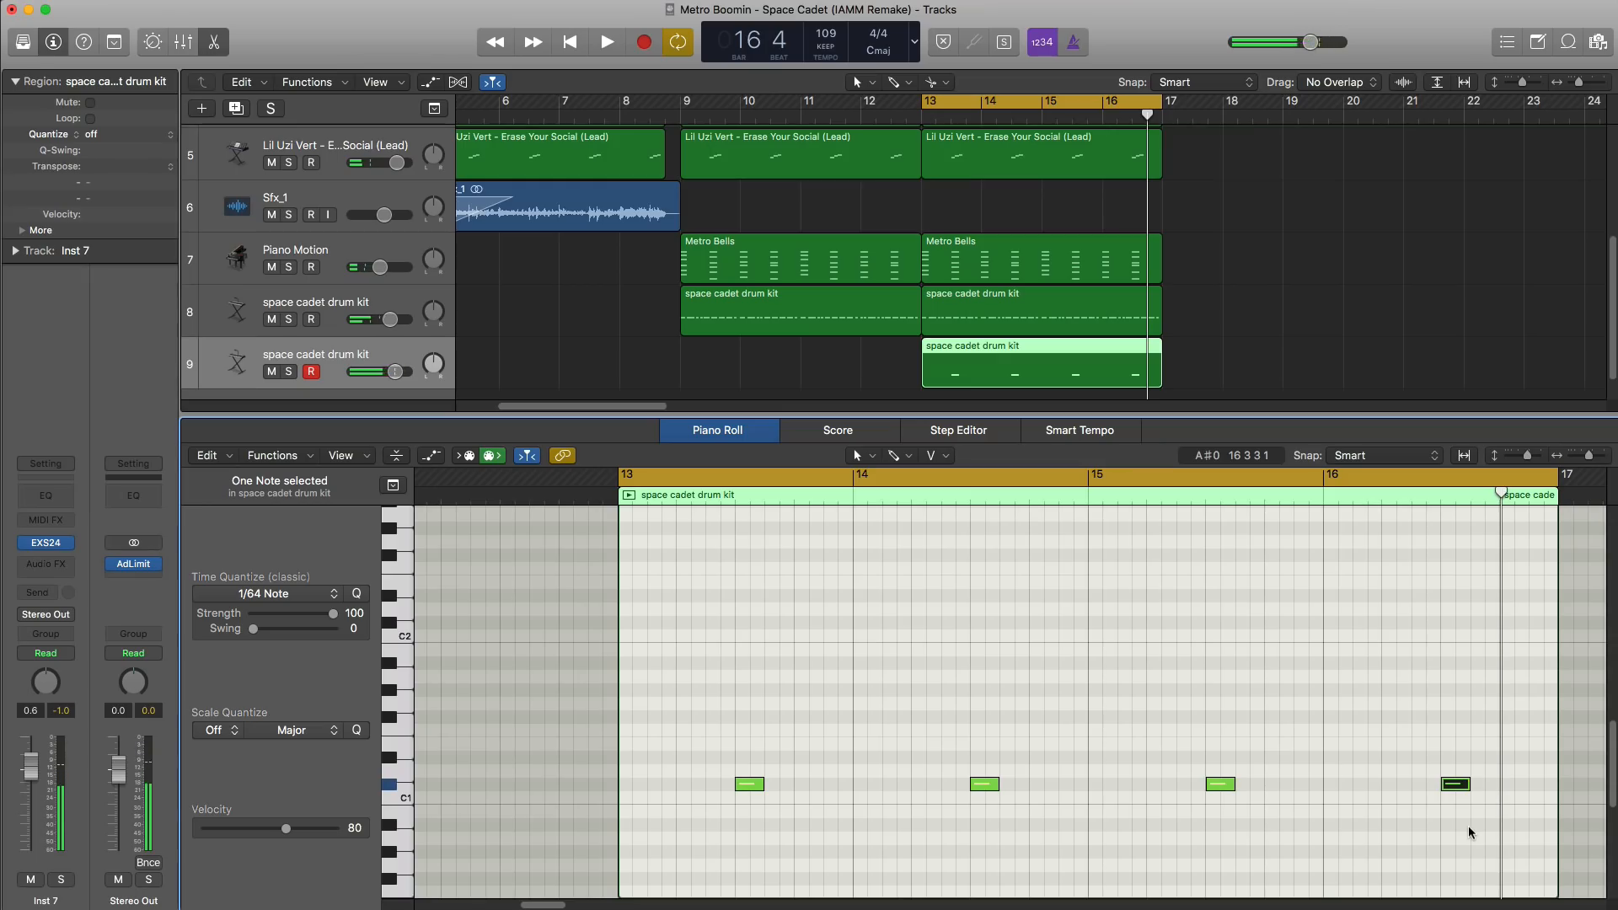
key(space)
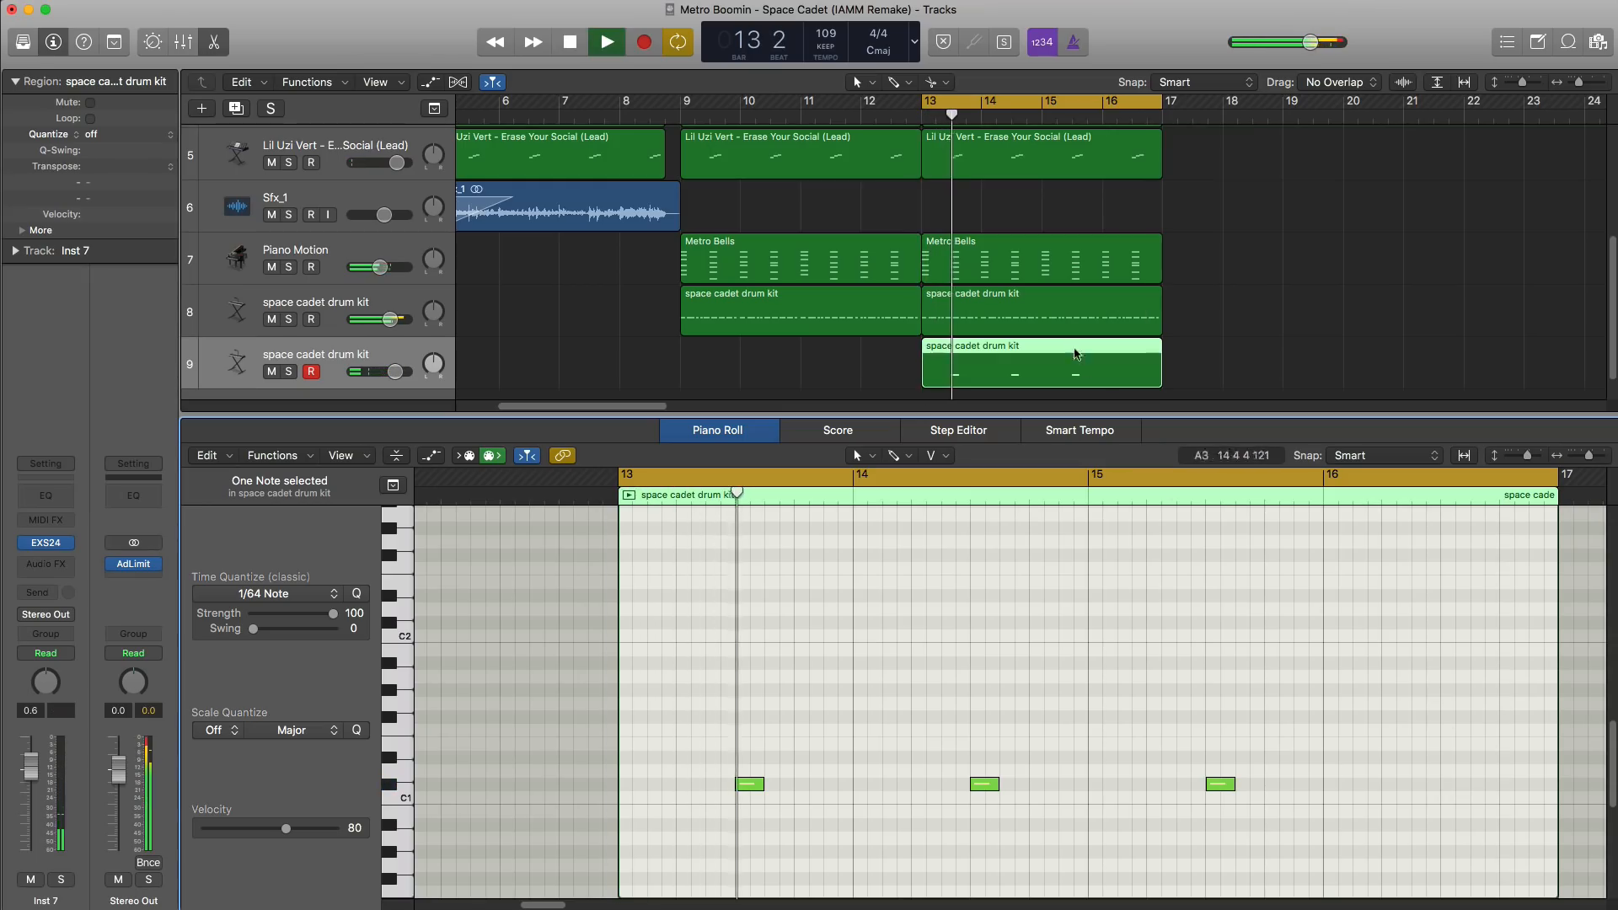
Step: Split the C3 pattern region on track 8 at bar 15, delete its bars 15–16 part and close the piano roll
click(1051, 310)
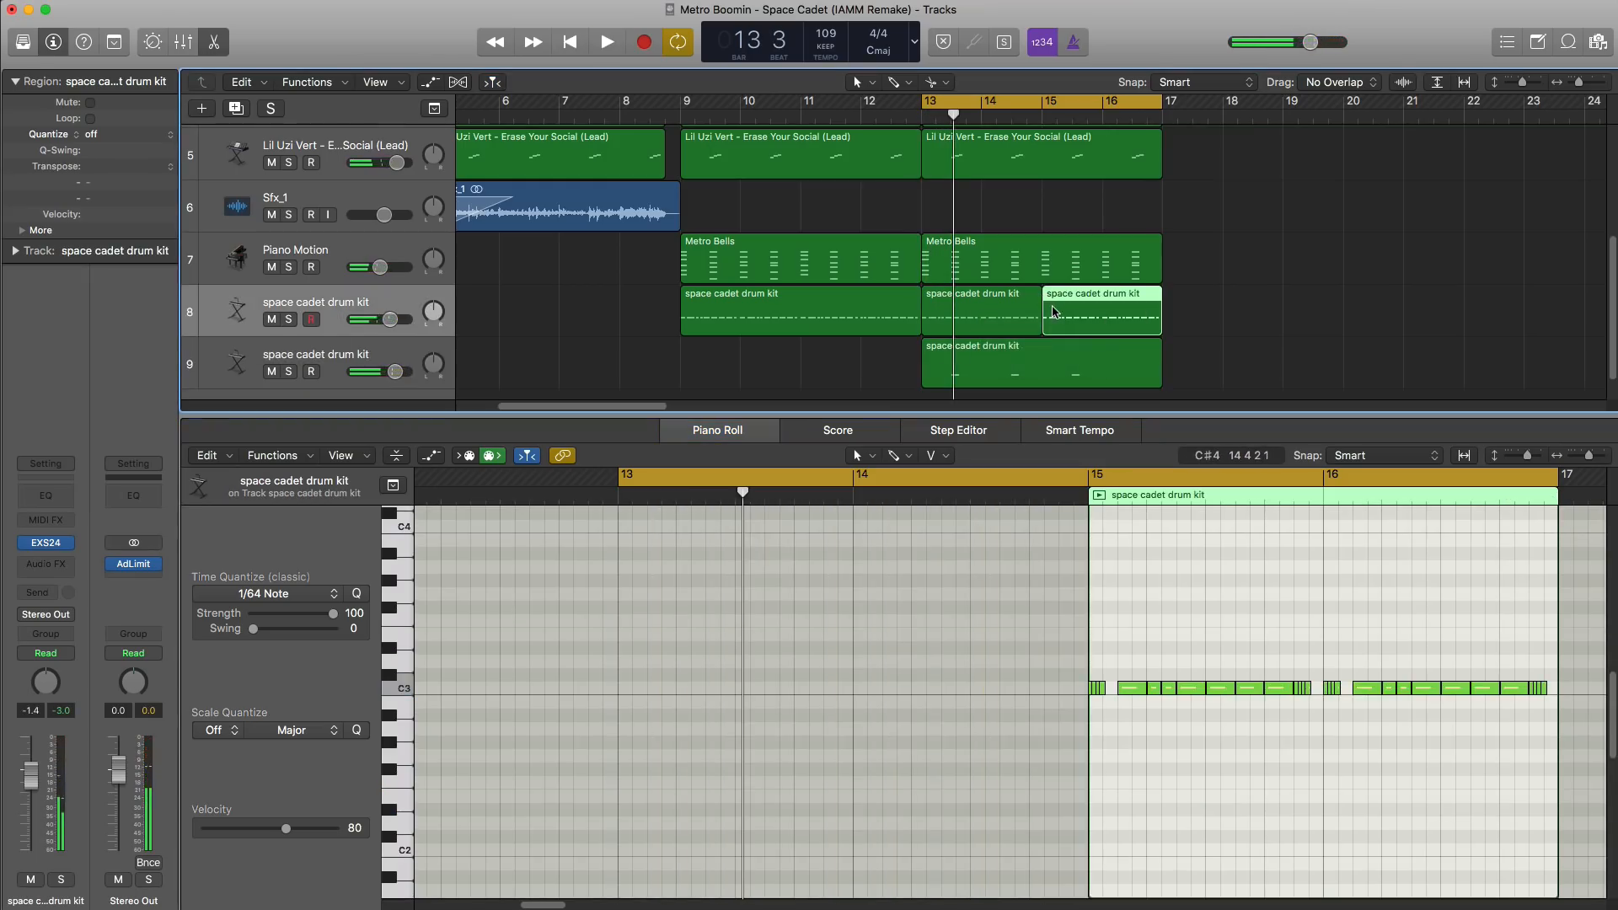
key(Delete)
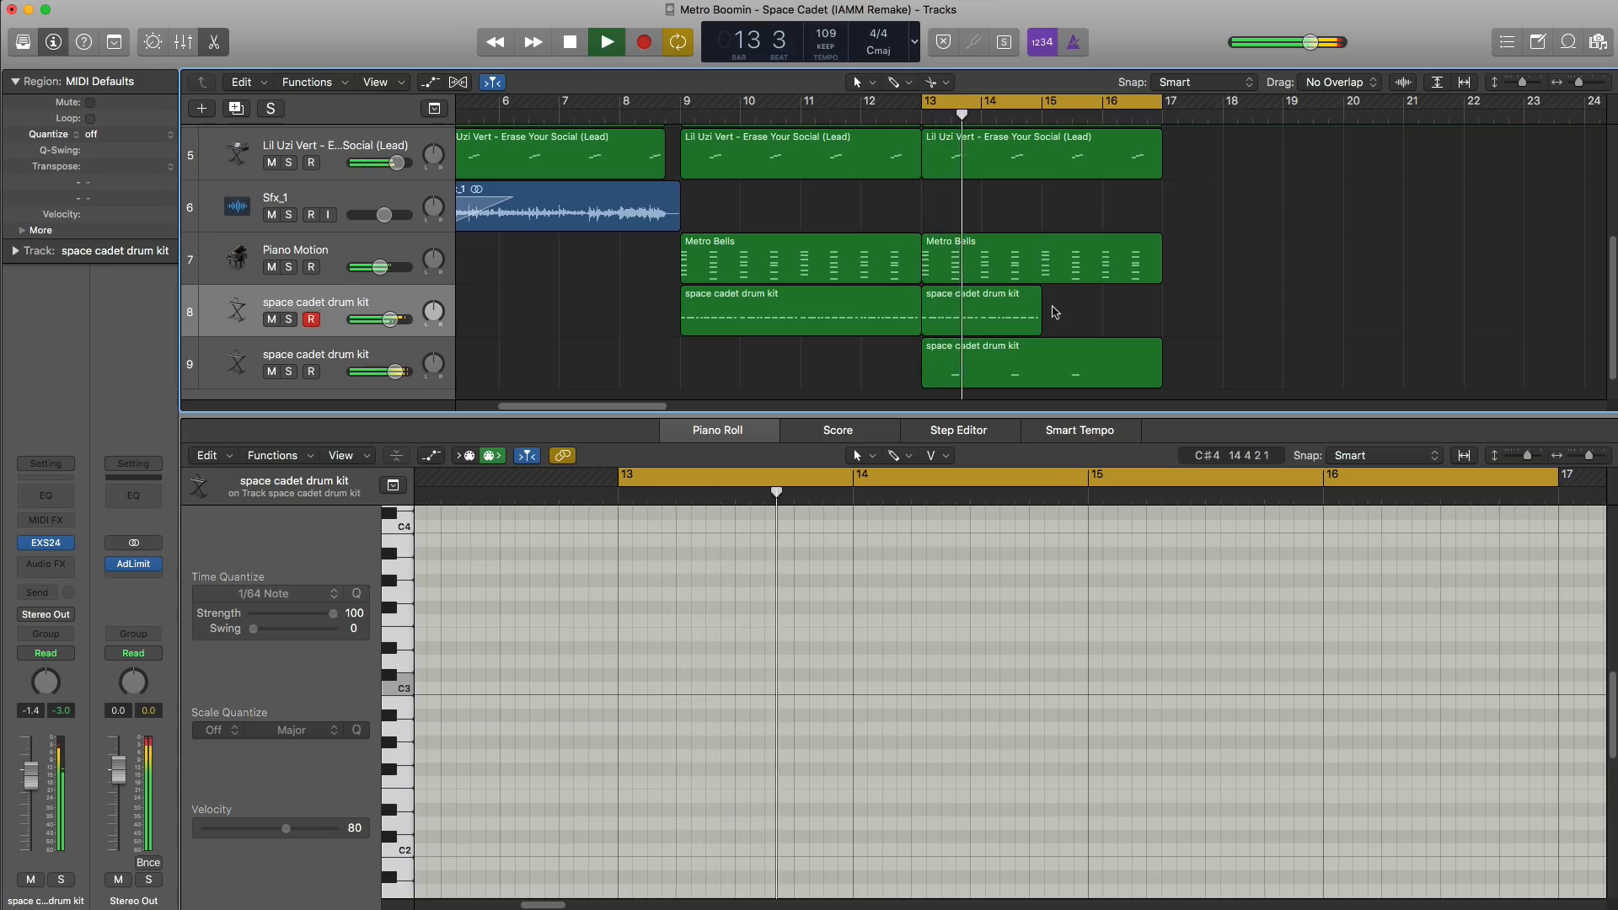
key(x)
key(x)
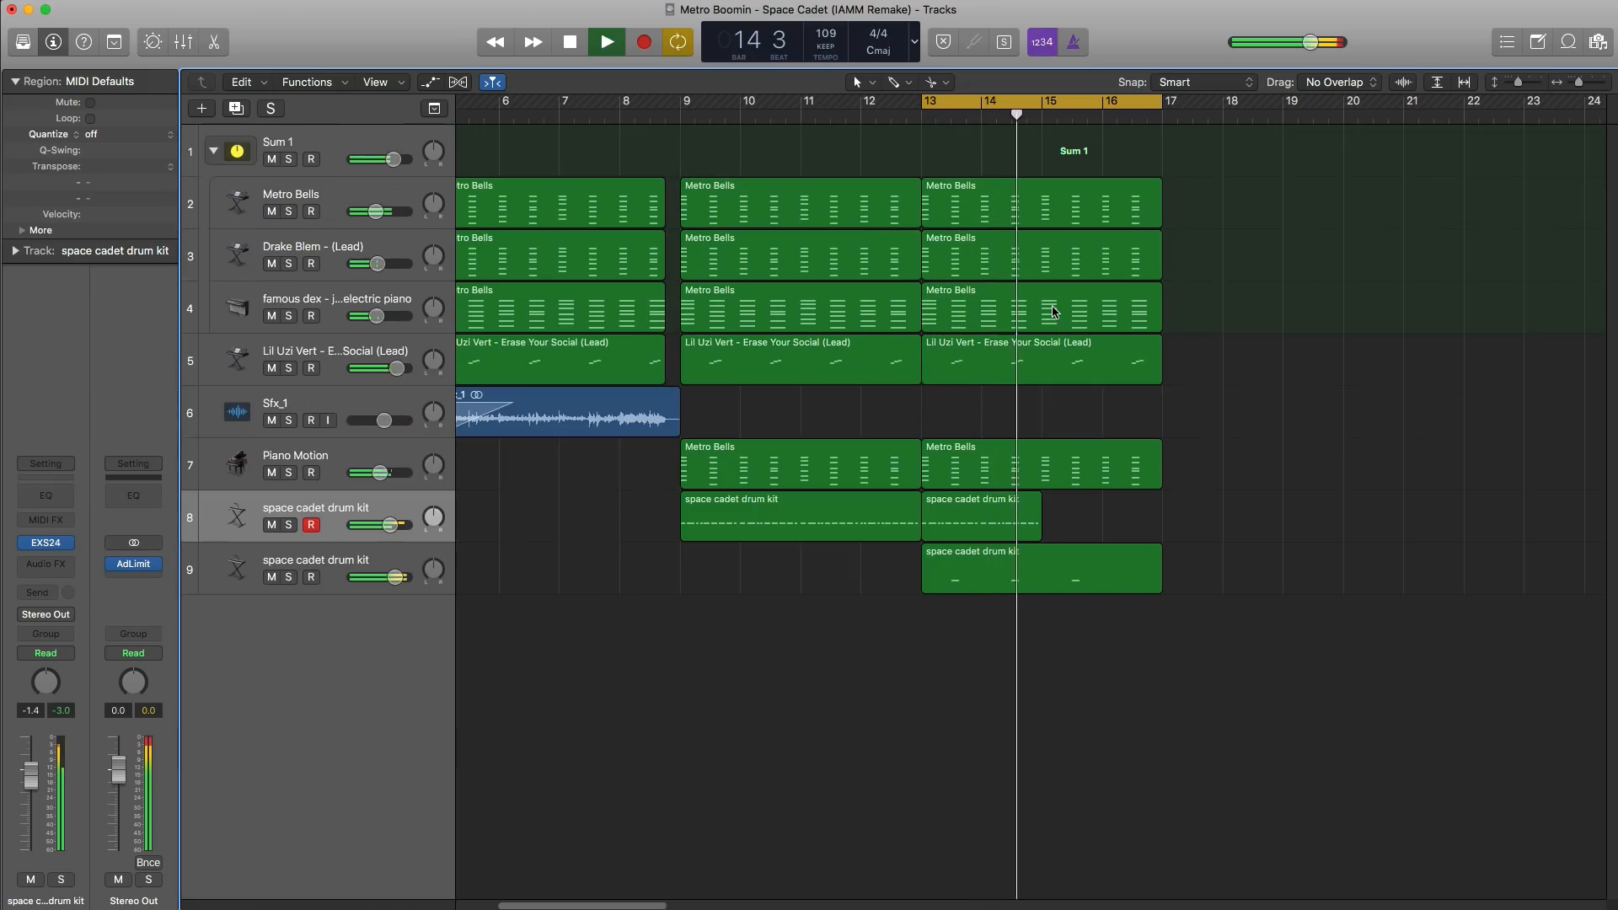
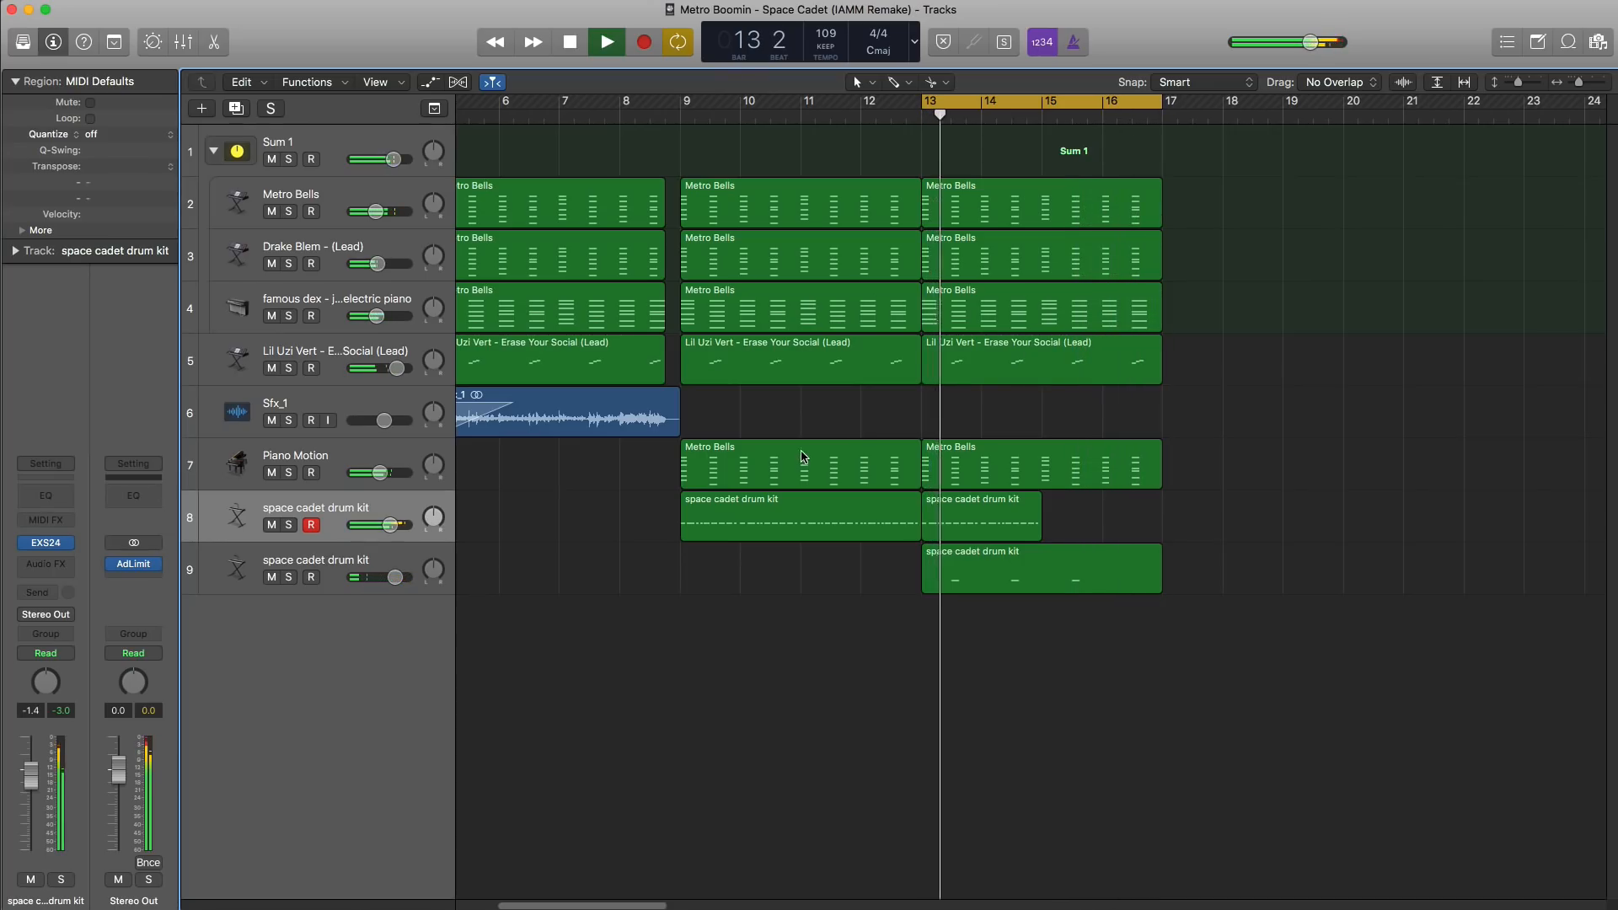
Step: Duplicate the drum kit track on track 9 and create an empty region spanning bars 13–16 on the new track, opening it for note editing
click(309, 563)
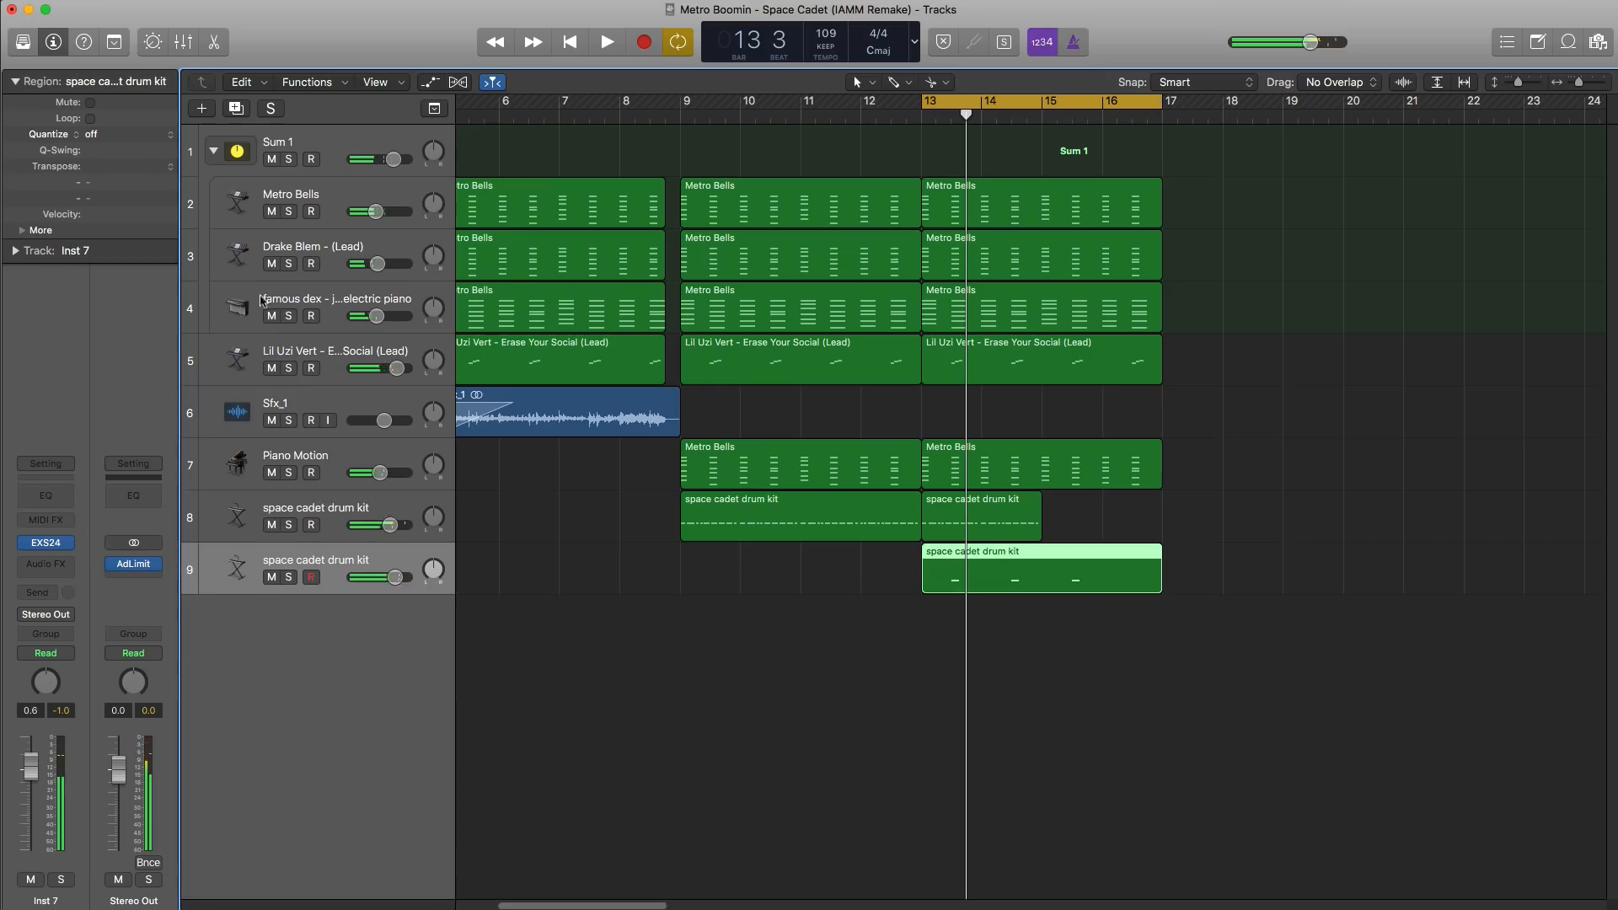
click(239, 109)
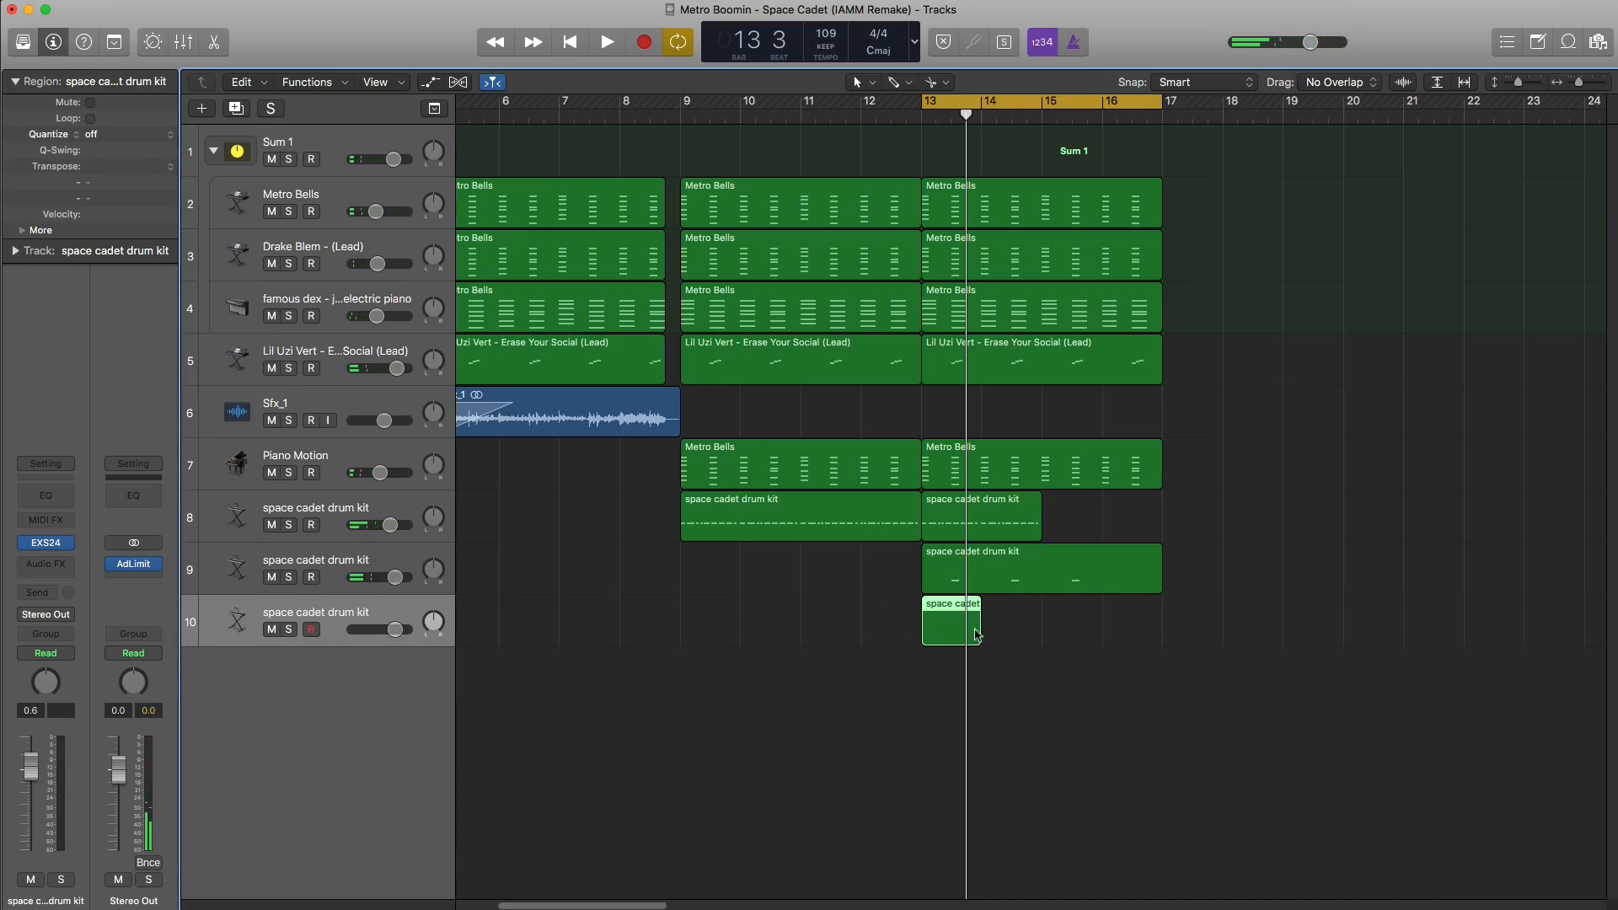
drag(977, 634, 1162, 633)
double_click(1089, 625)
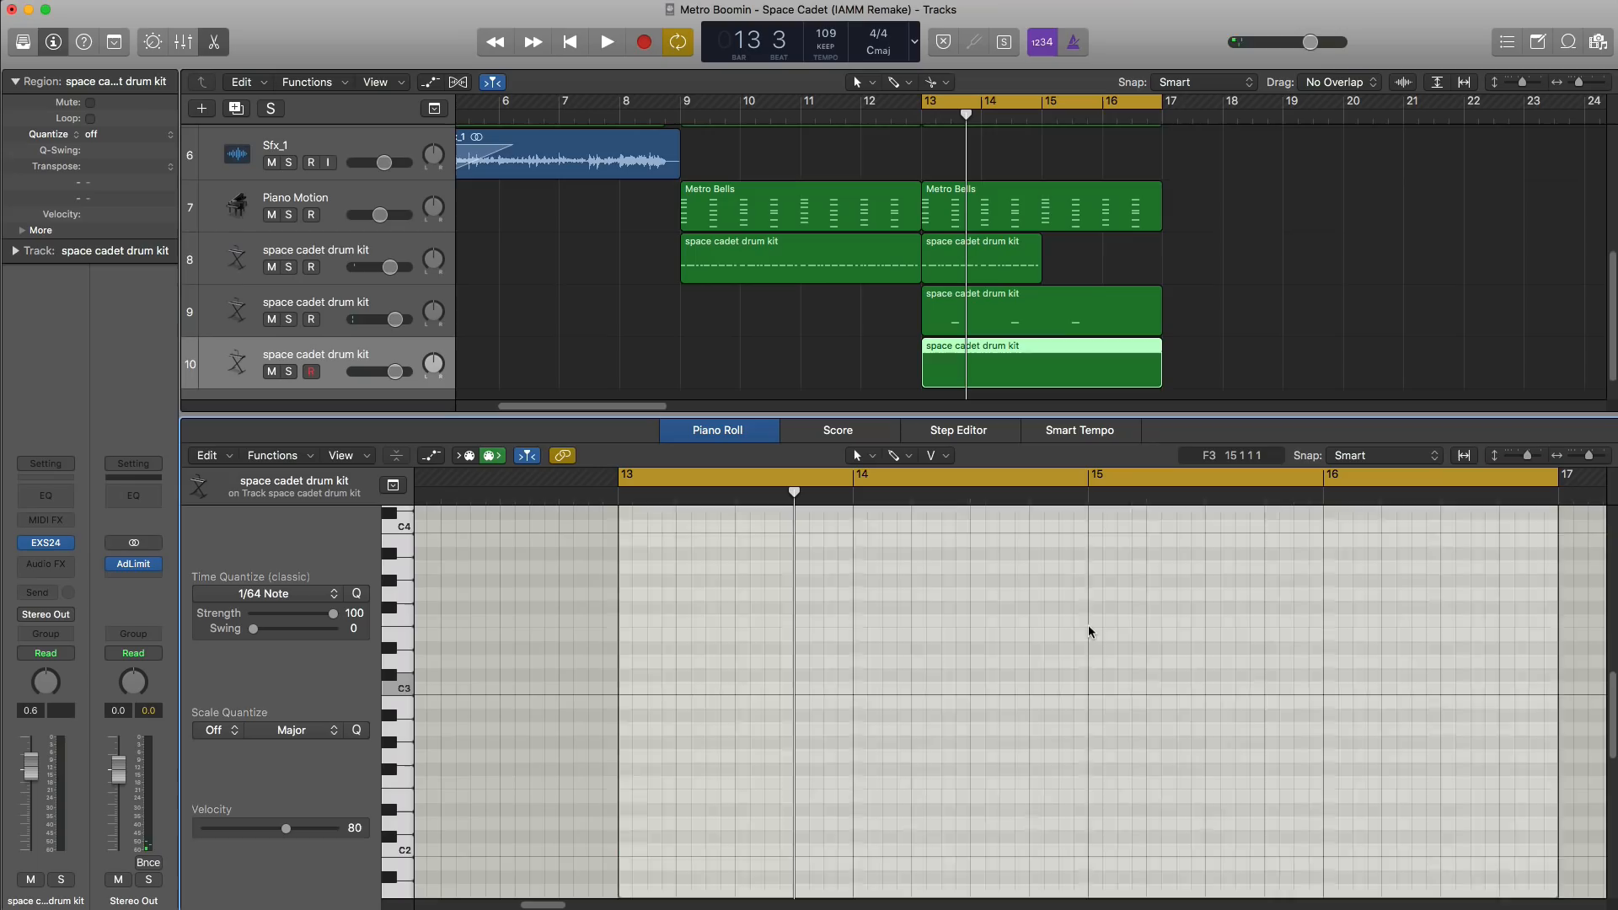
Step: Place two adjacent D#1 notes in the new region, one just before bar 15 and one on its first beat
scroll(1053, 802, down, 3)
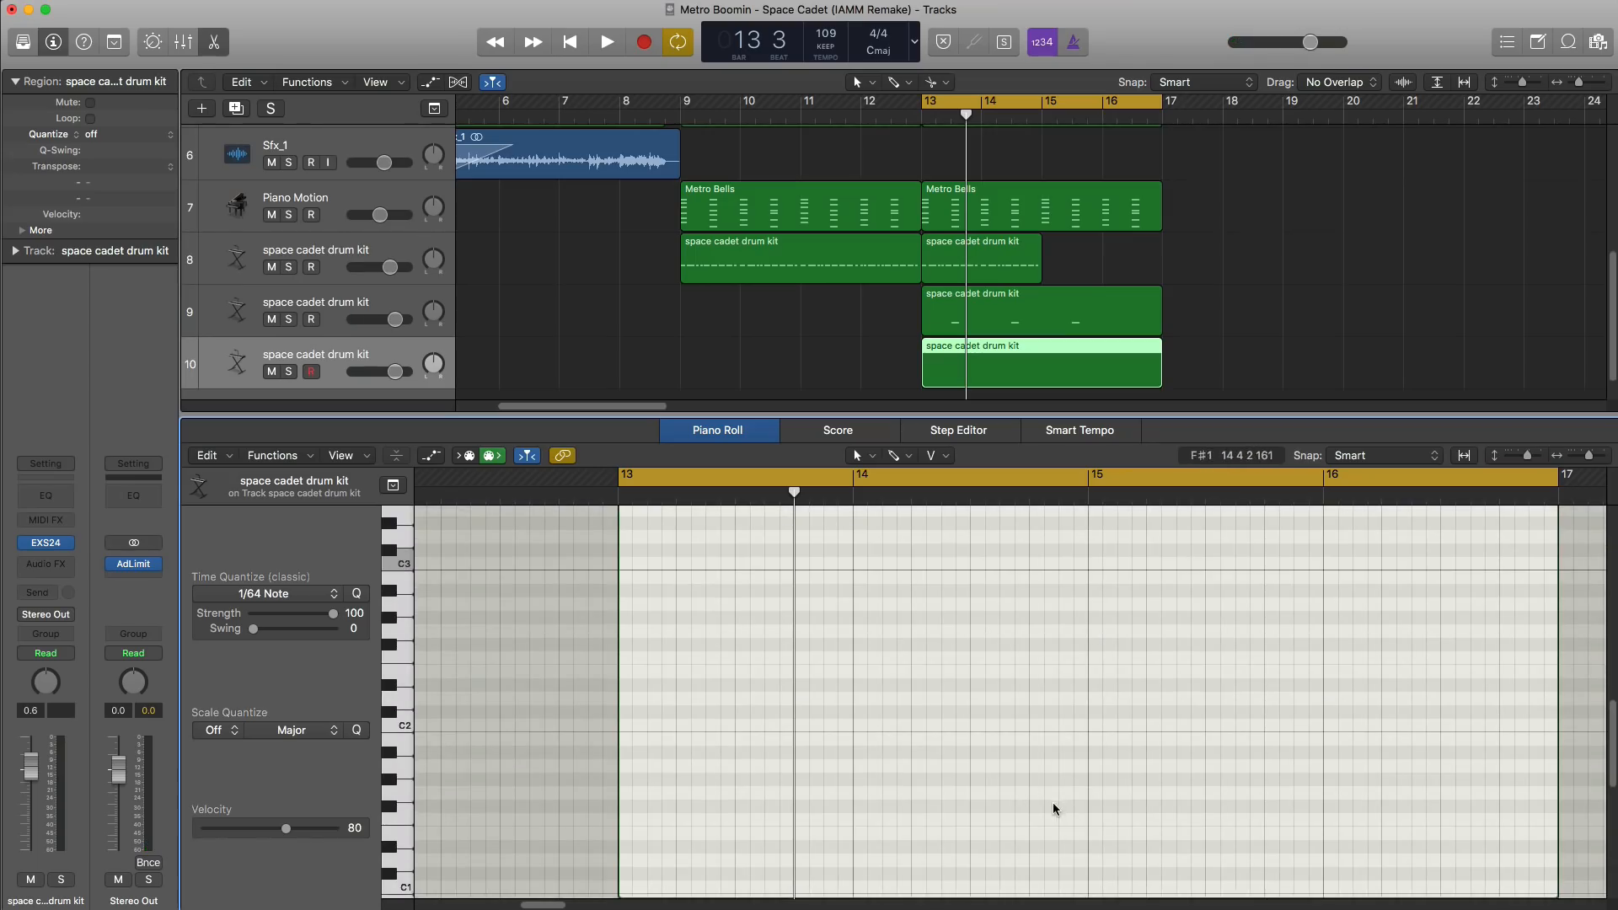
click(1043, 754)
drag(1043, 754, 1093, 851)
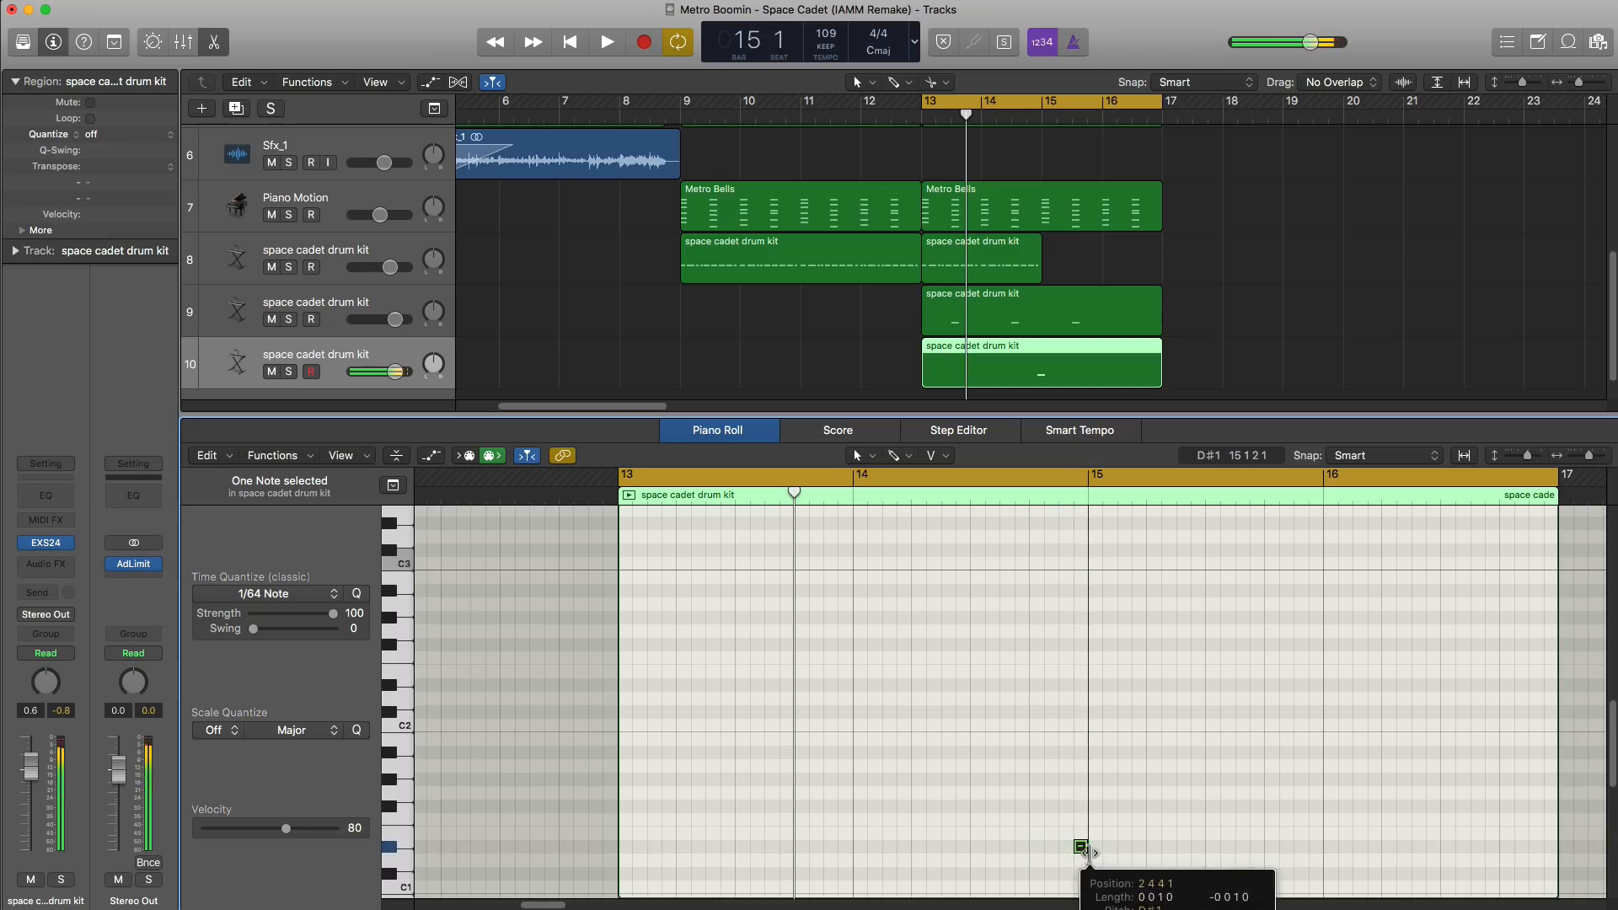
super+click(1095, 850)
Step: Play back the pattern and set the new drum kit track's volume to -4.6 dB
key(space)
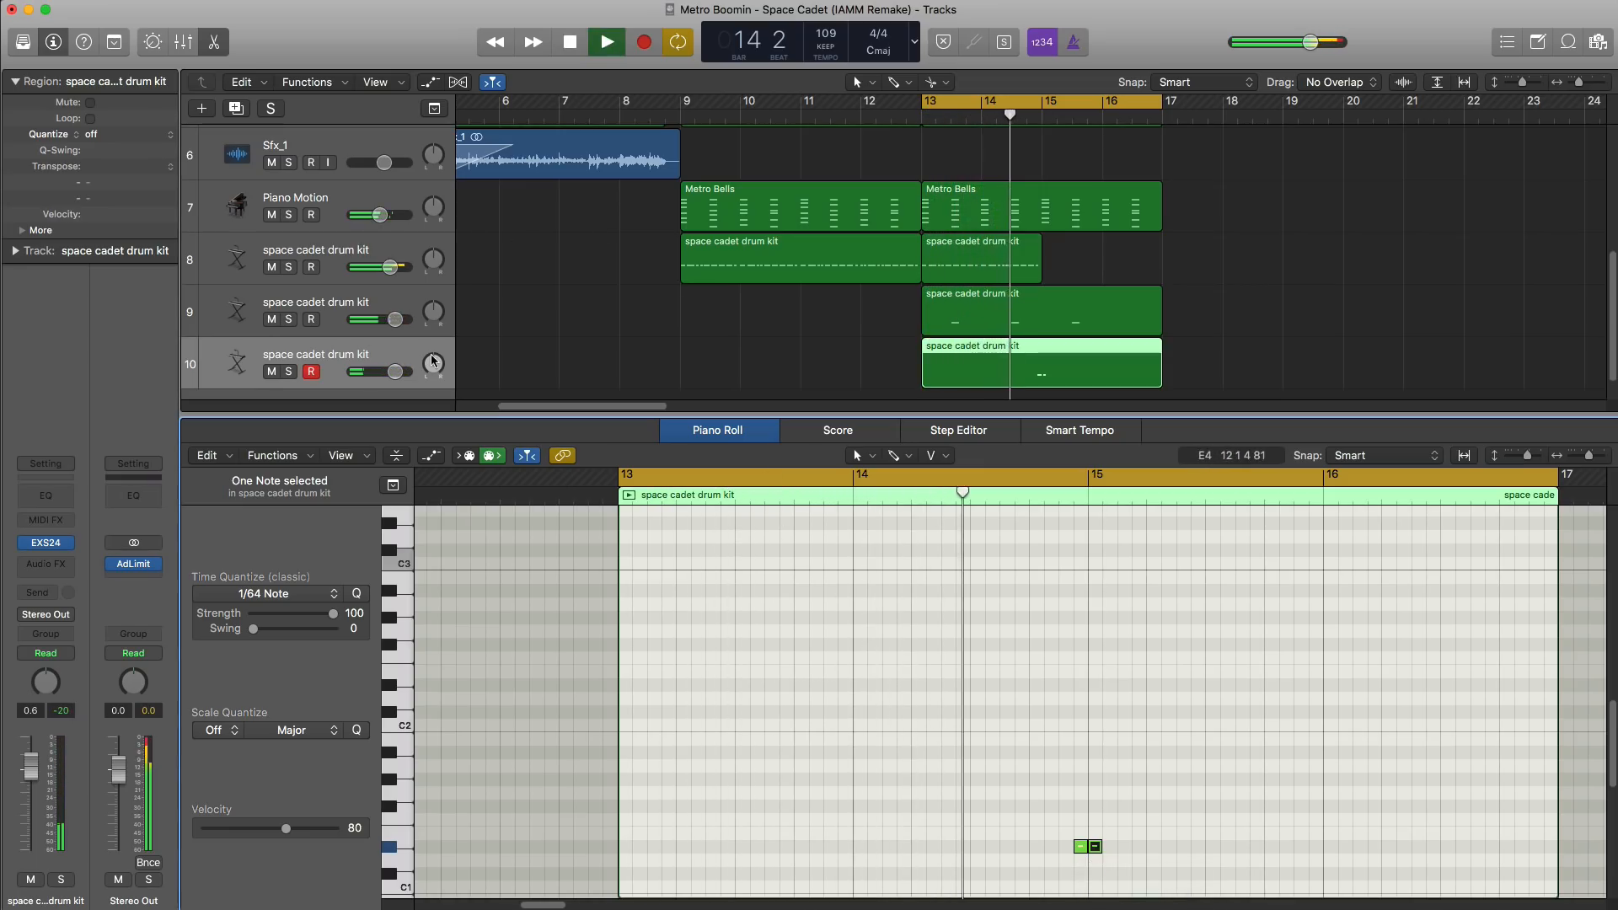
click(395, 372)
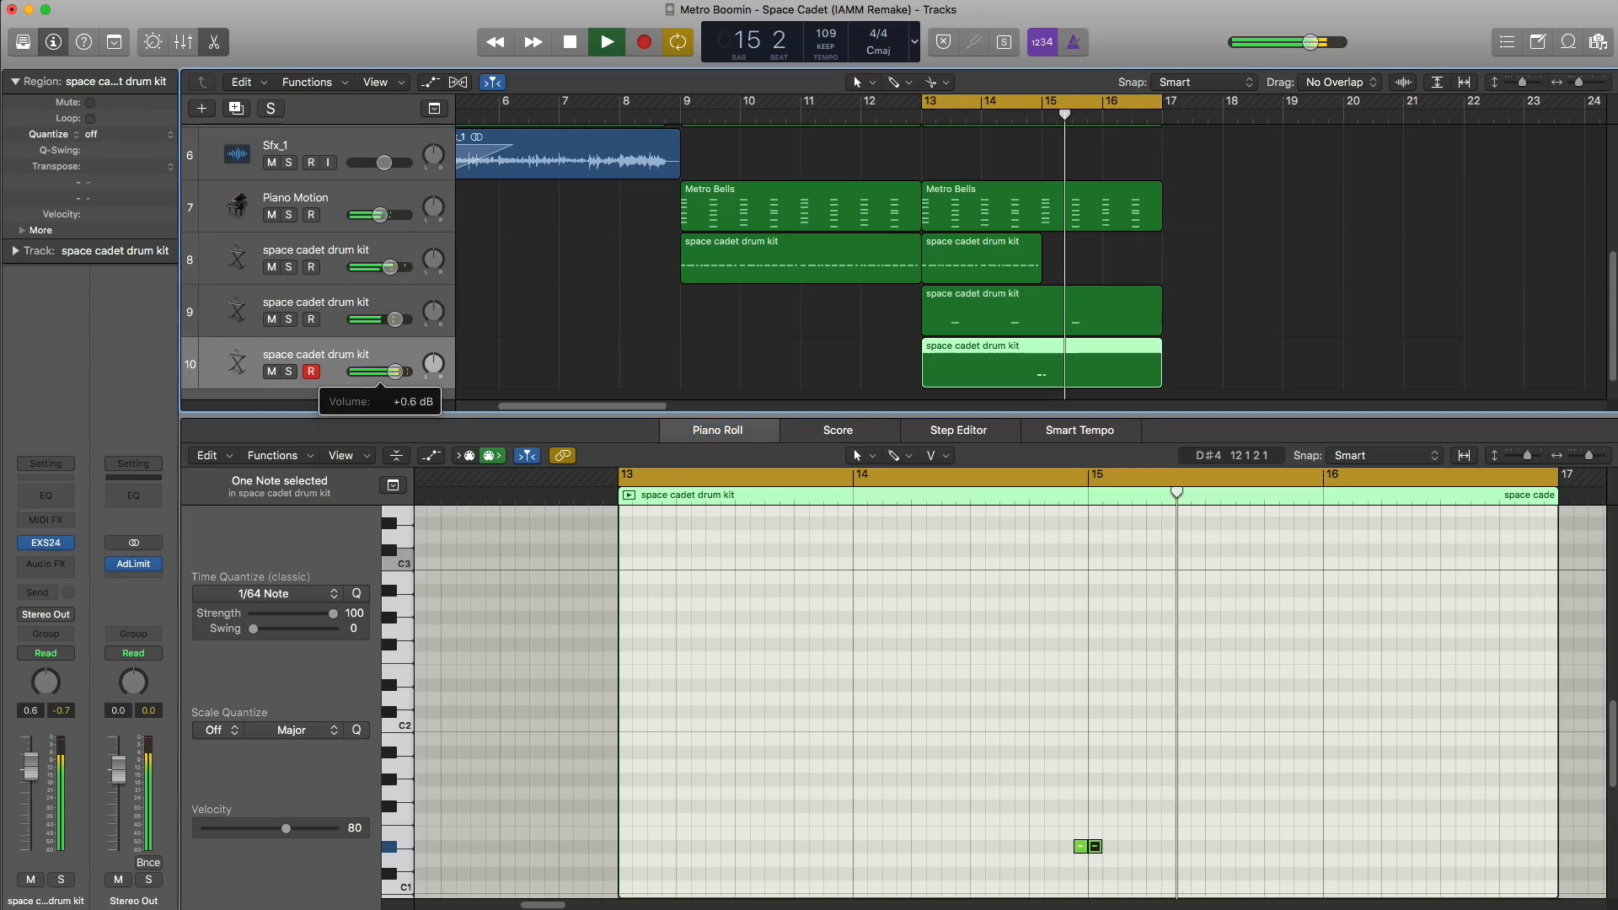
drag(395, 372, 336, 364)
key(space)
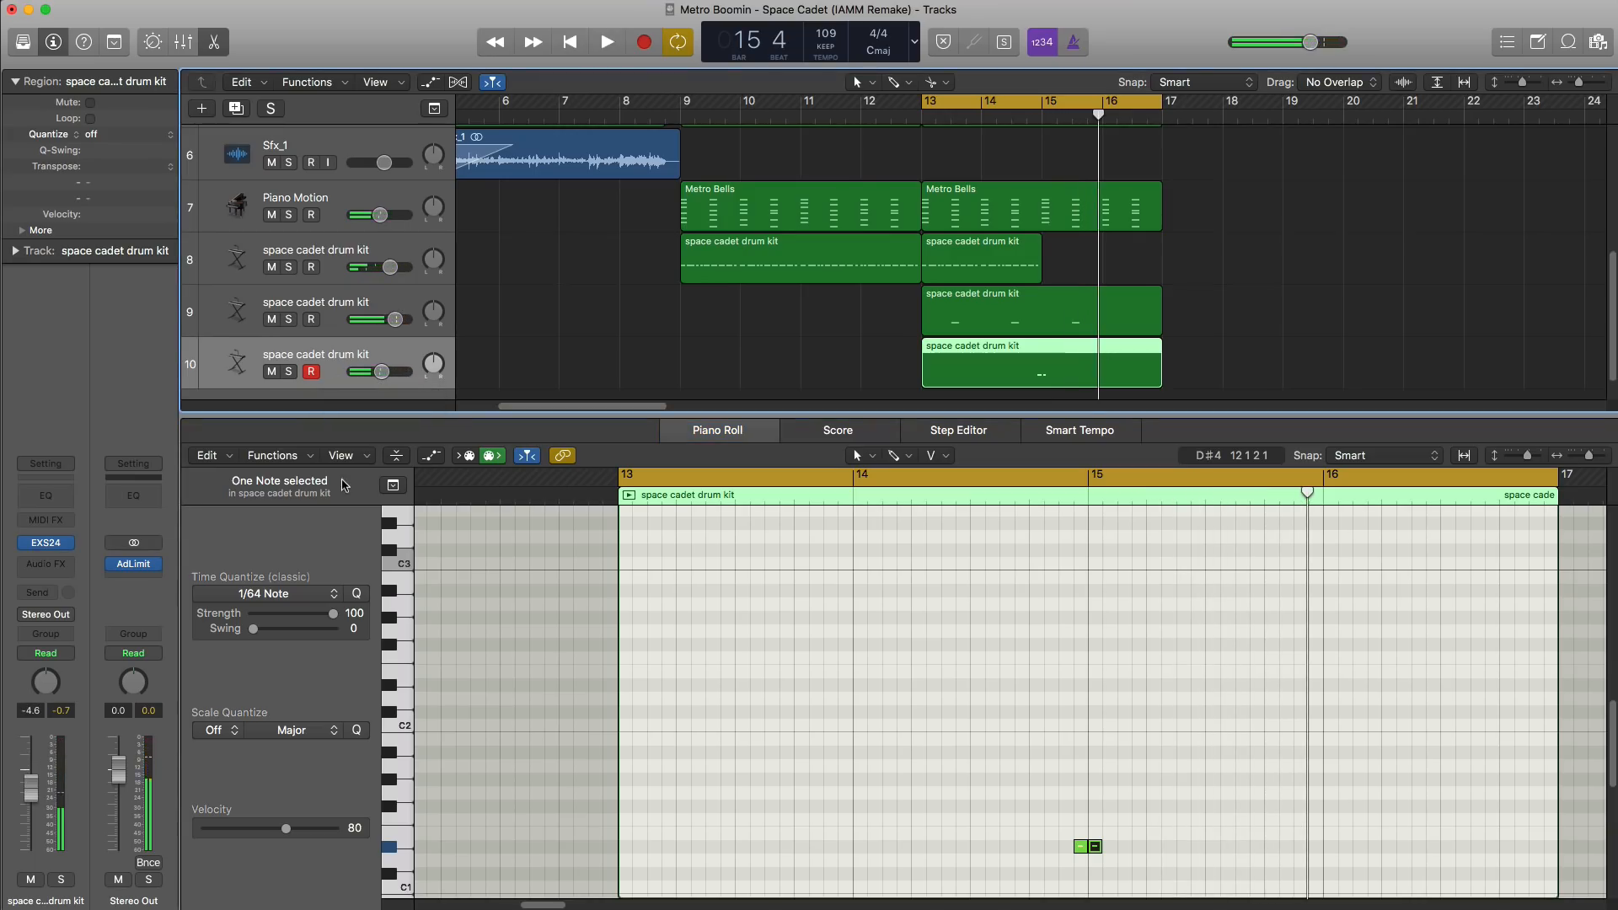
Step: Add a stereo Echo effect to drum track 10 and set its dry level to 100% during playback
click(31, 565)
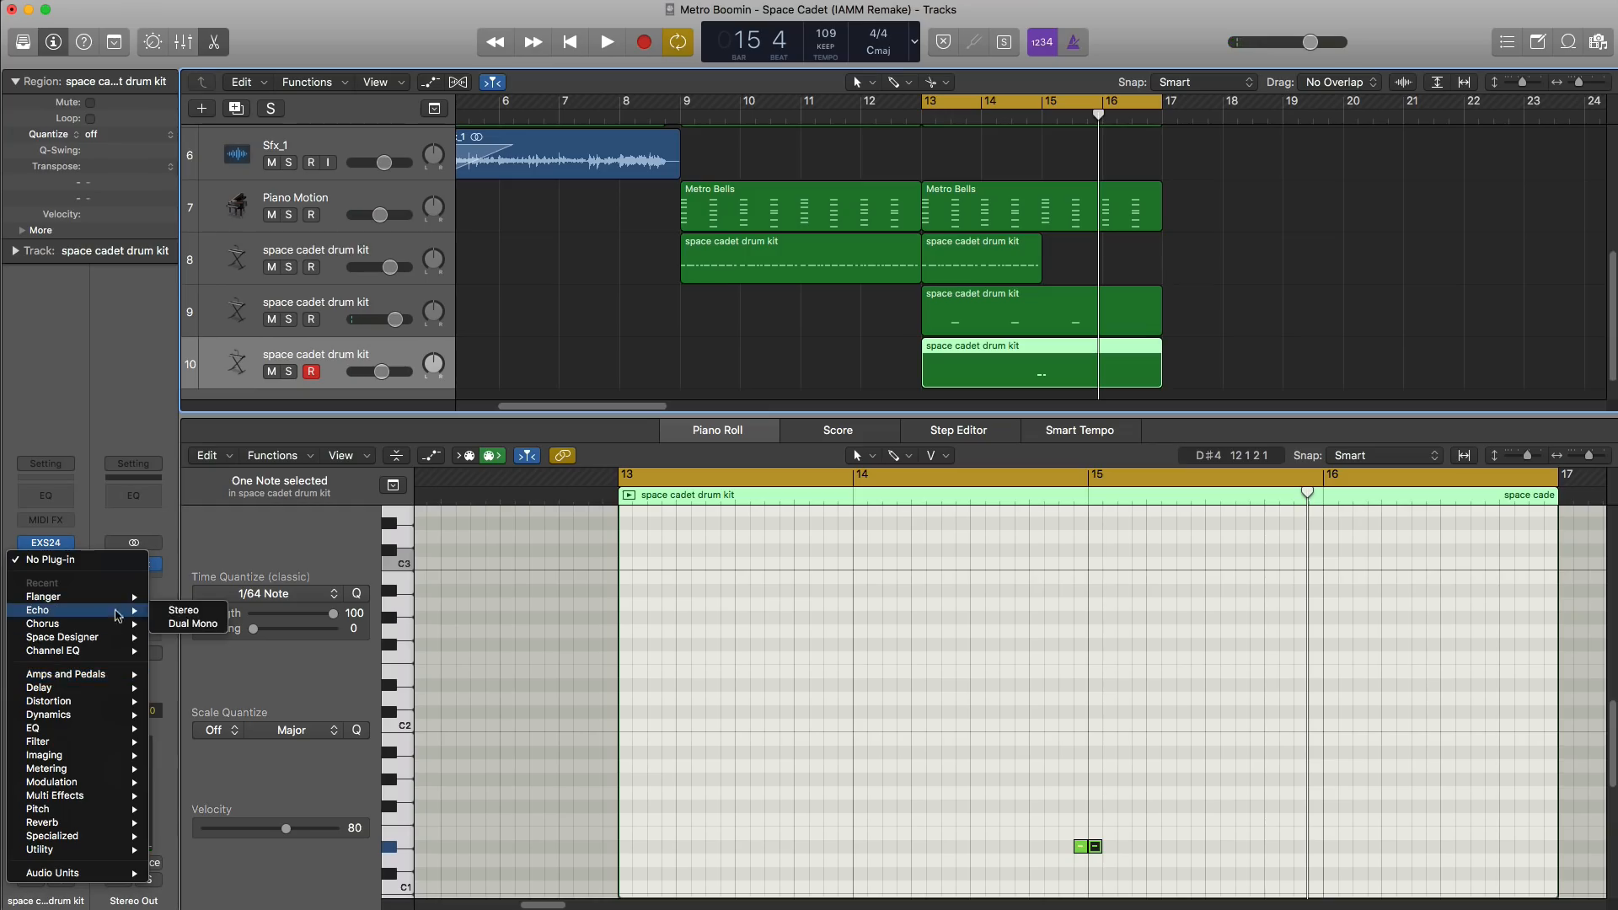
click(180, 612)
key(space)
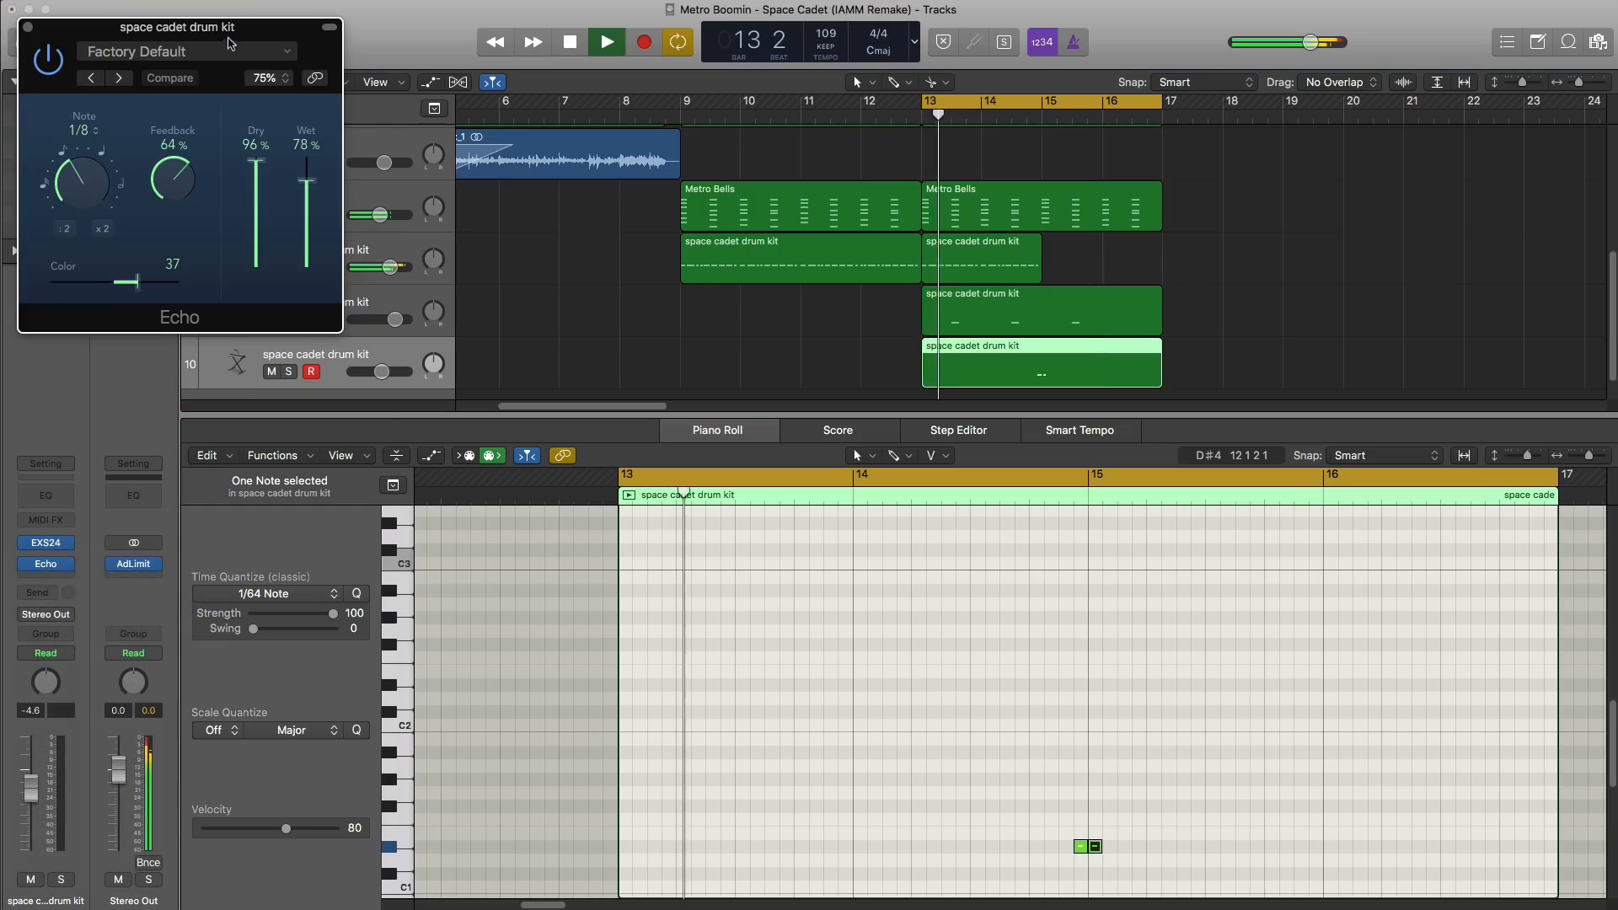
drag(226, 40, 1002, 434)
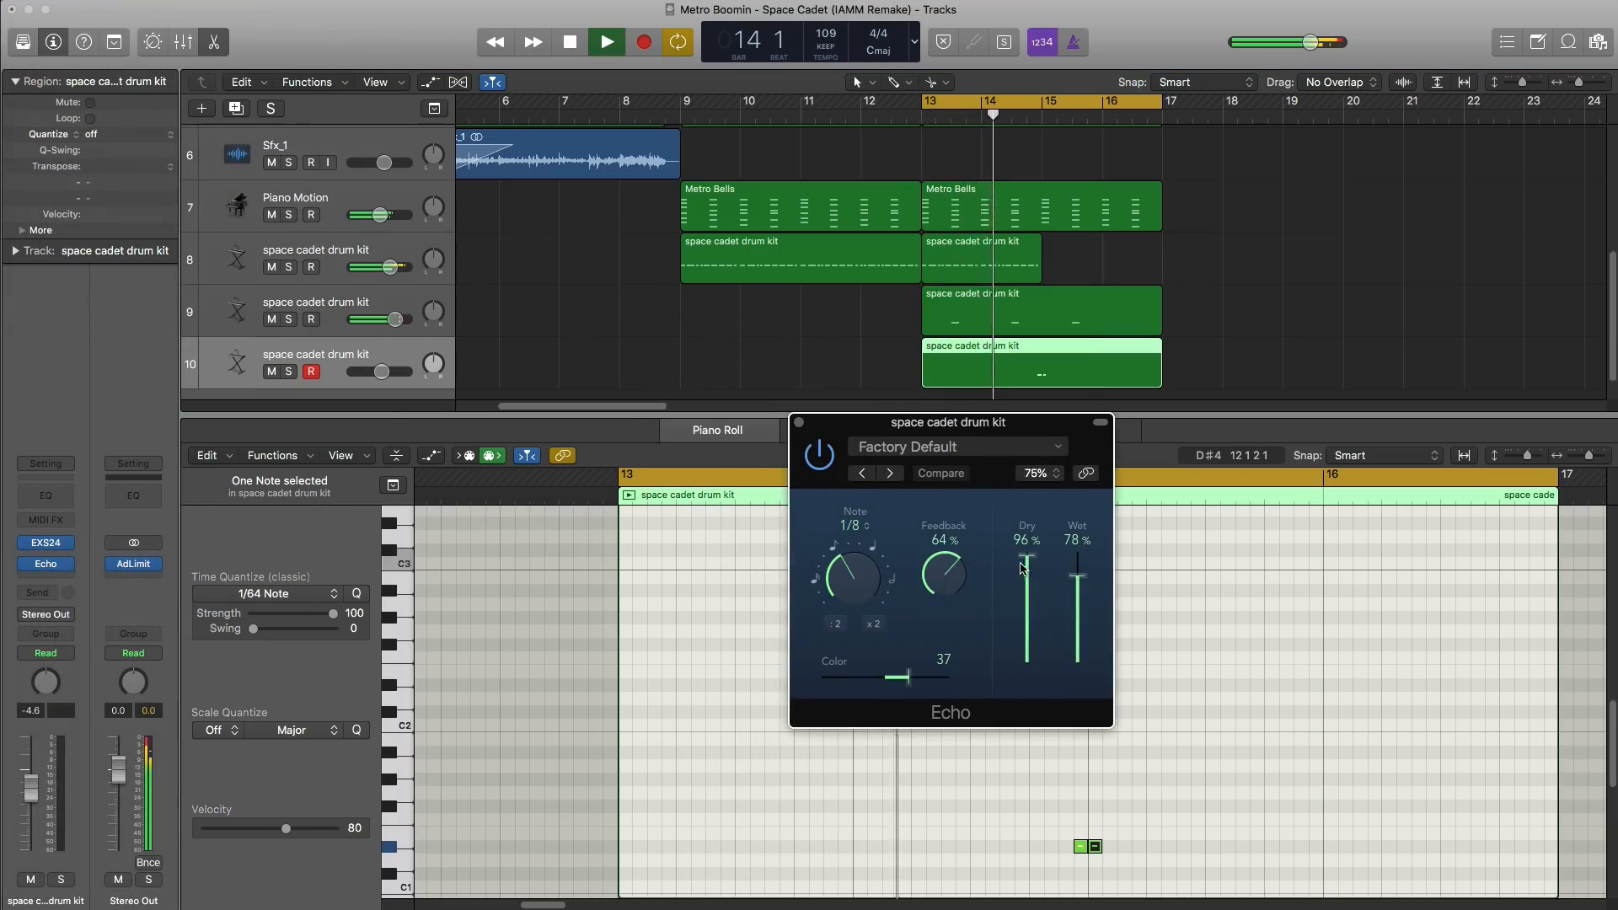
drag(1022, 567, 1025, 552)
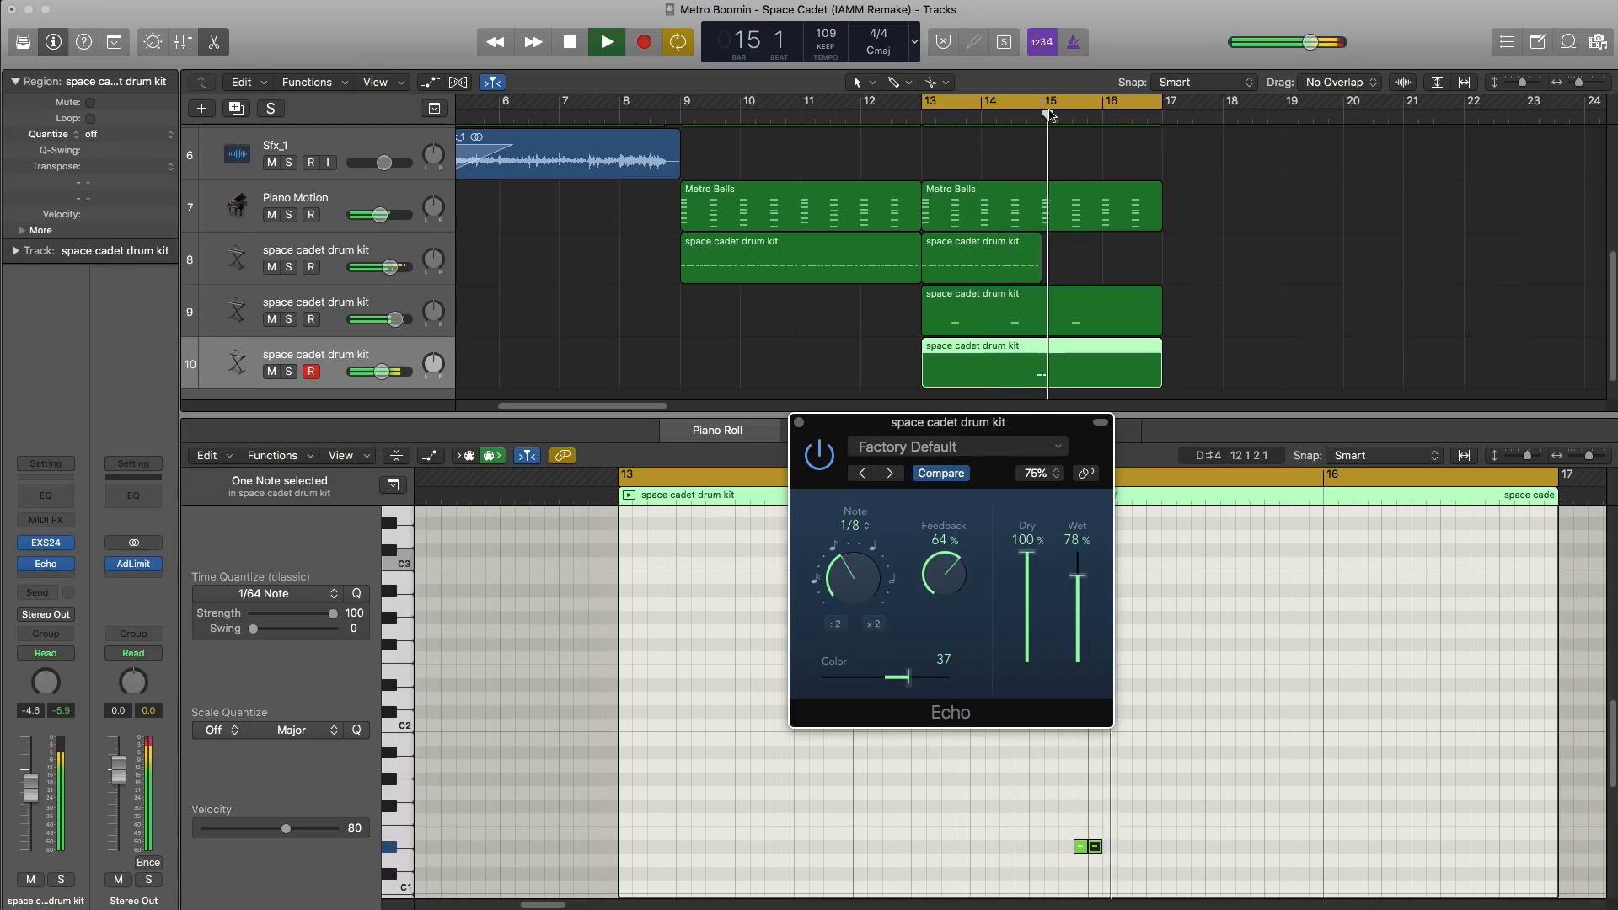
Step: Loop bars 14–15 and set the Echo's feedback to 45% and wet level to 26%
click(1045, 110)
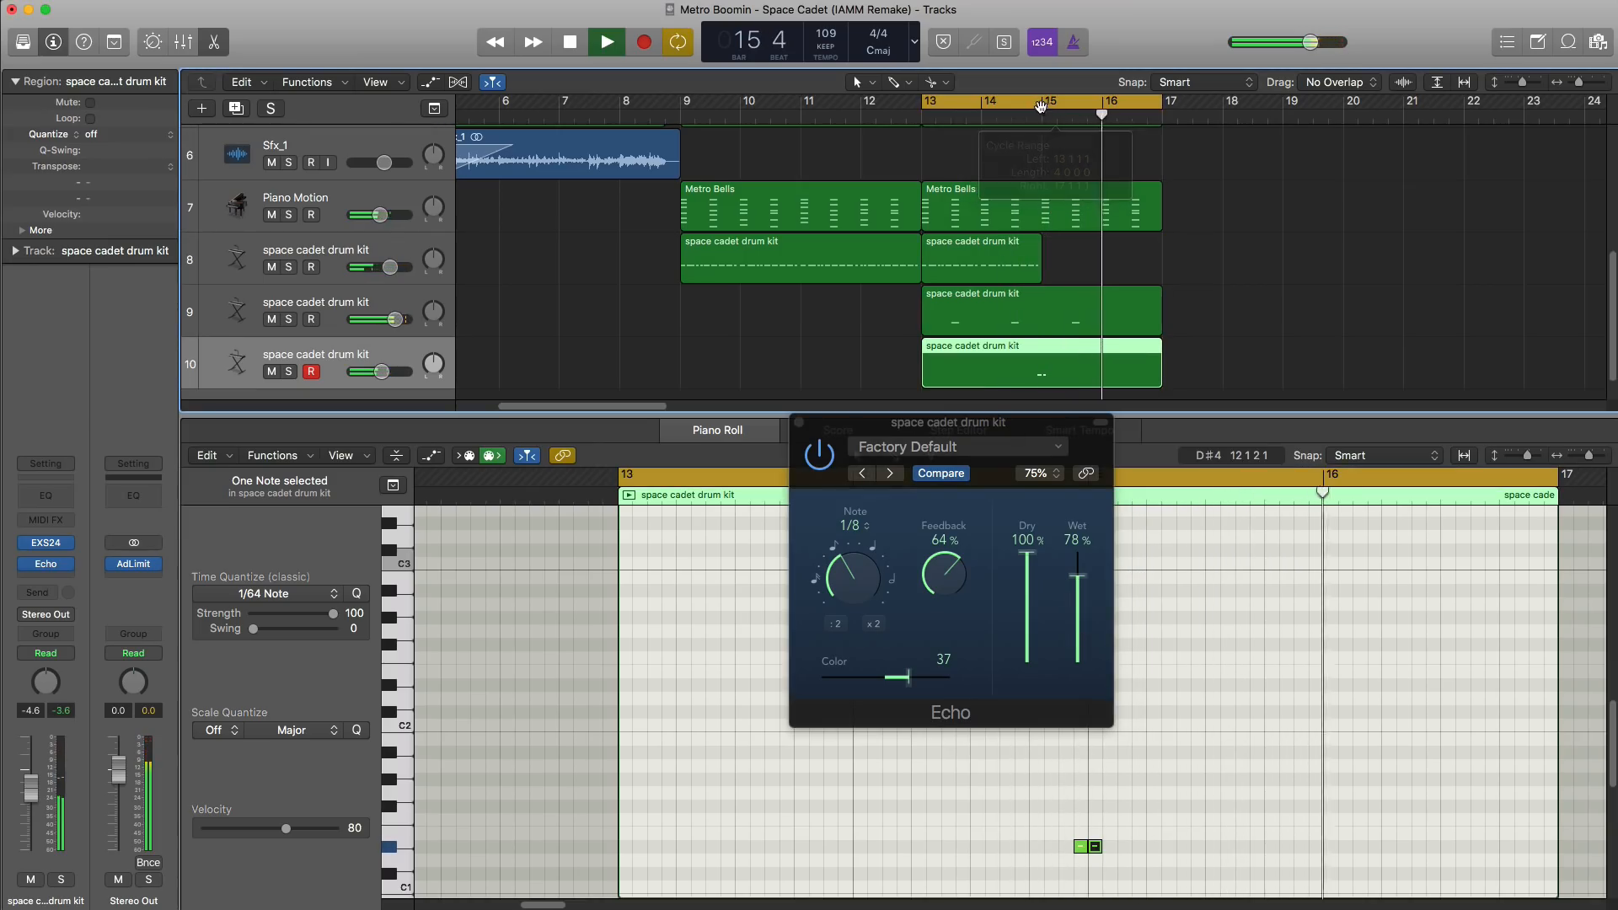
drag(986, 105, 1087, 122)
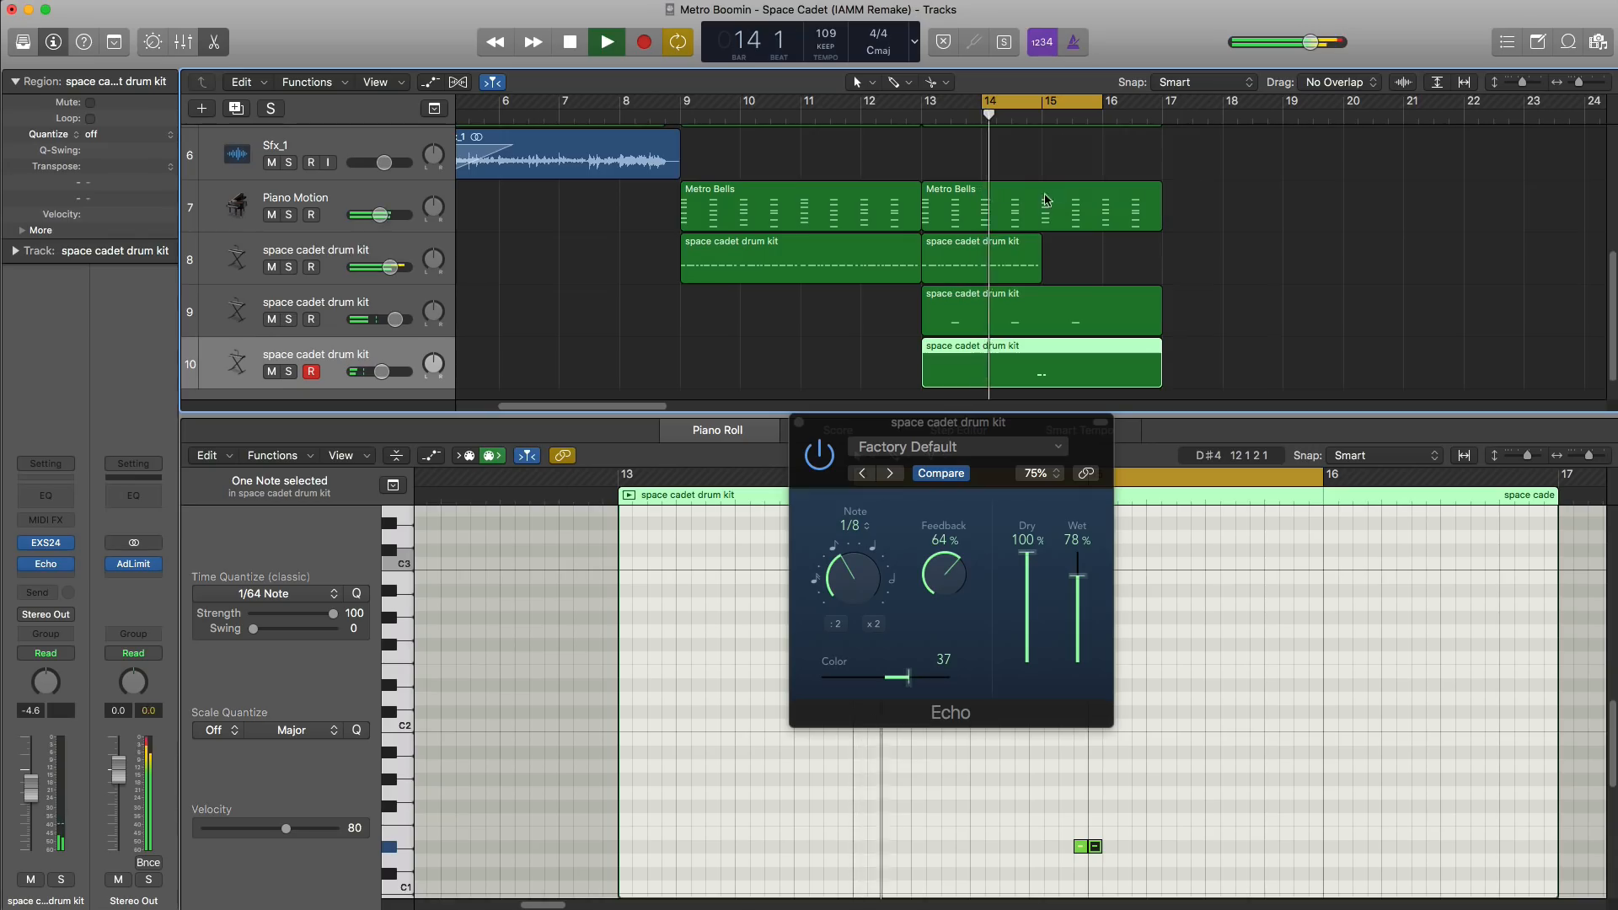
drag(1064, 577, 1094, 638)
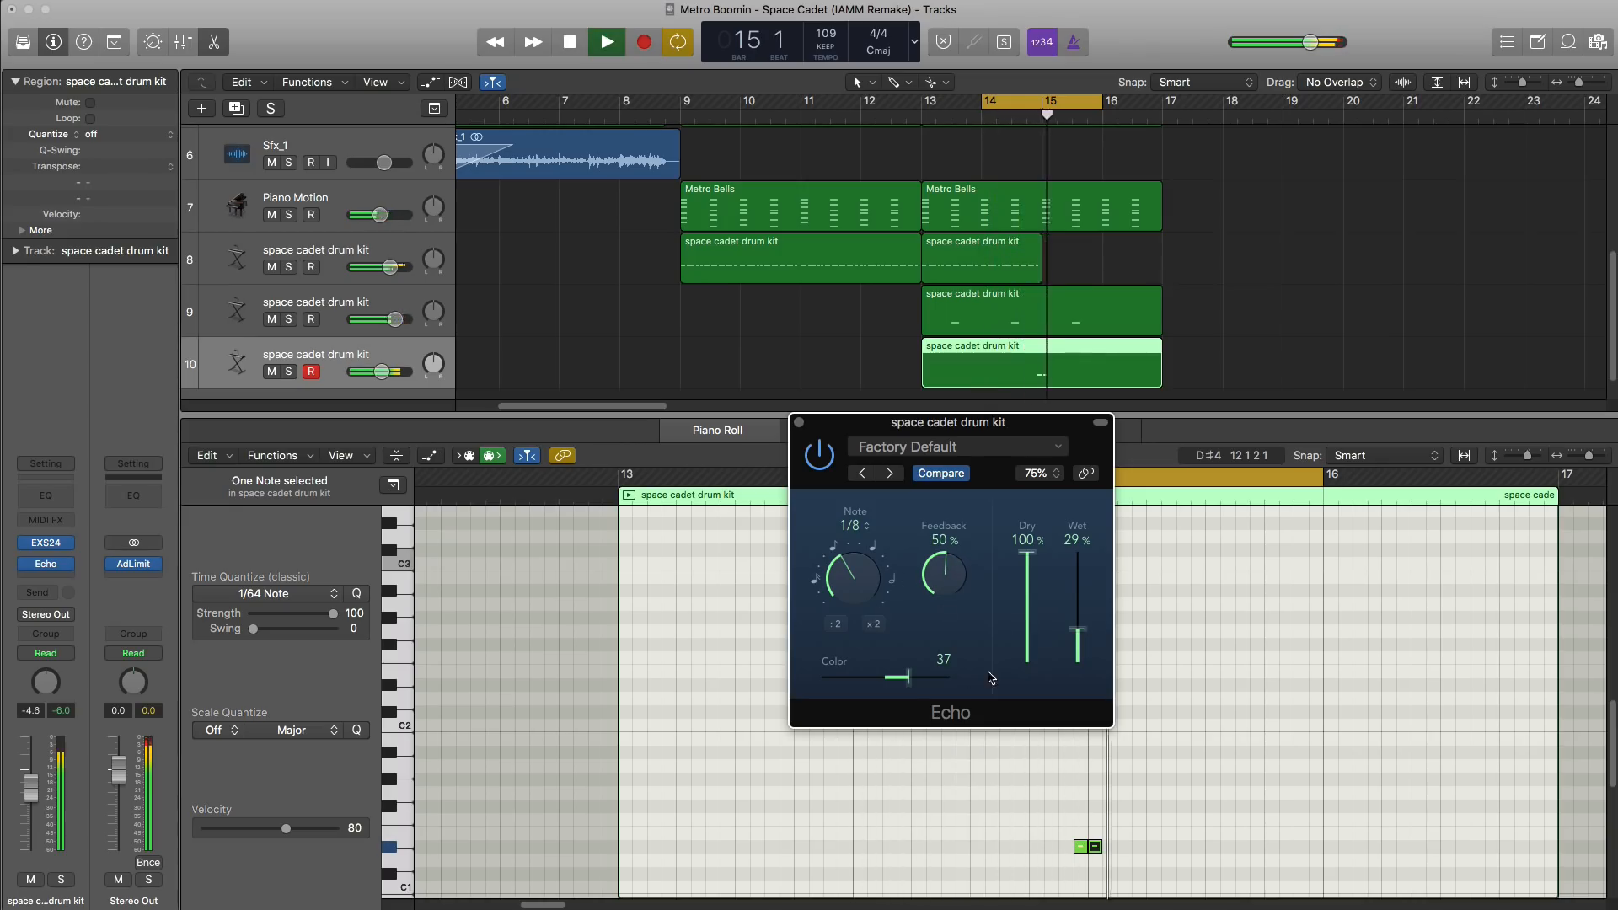
key(space)
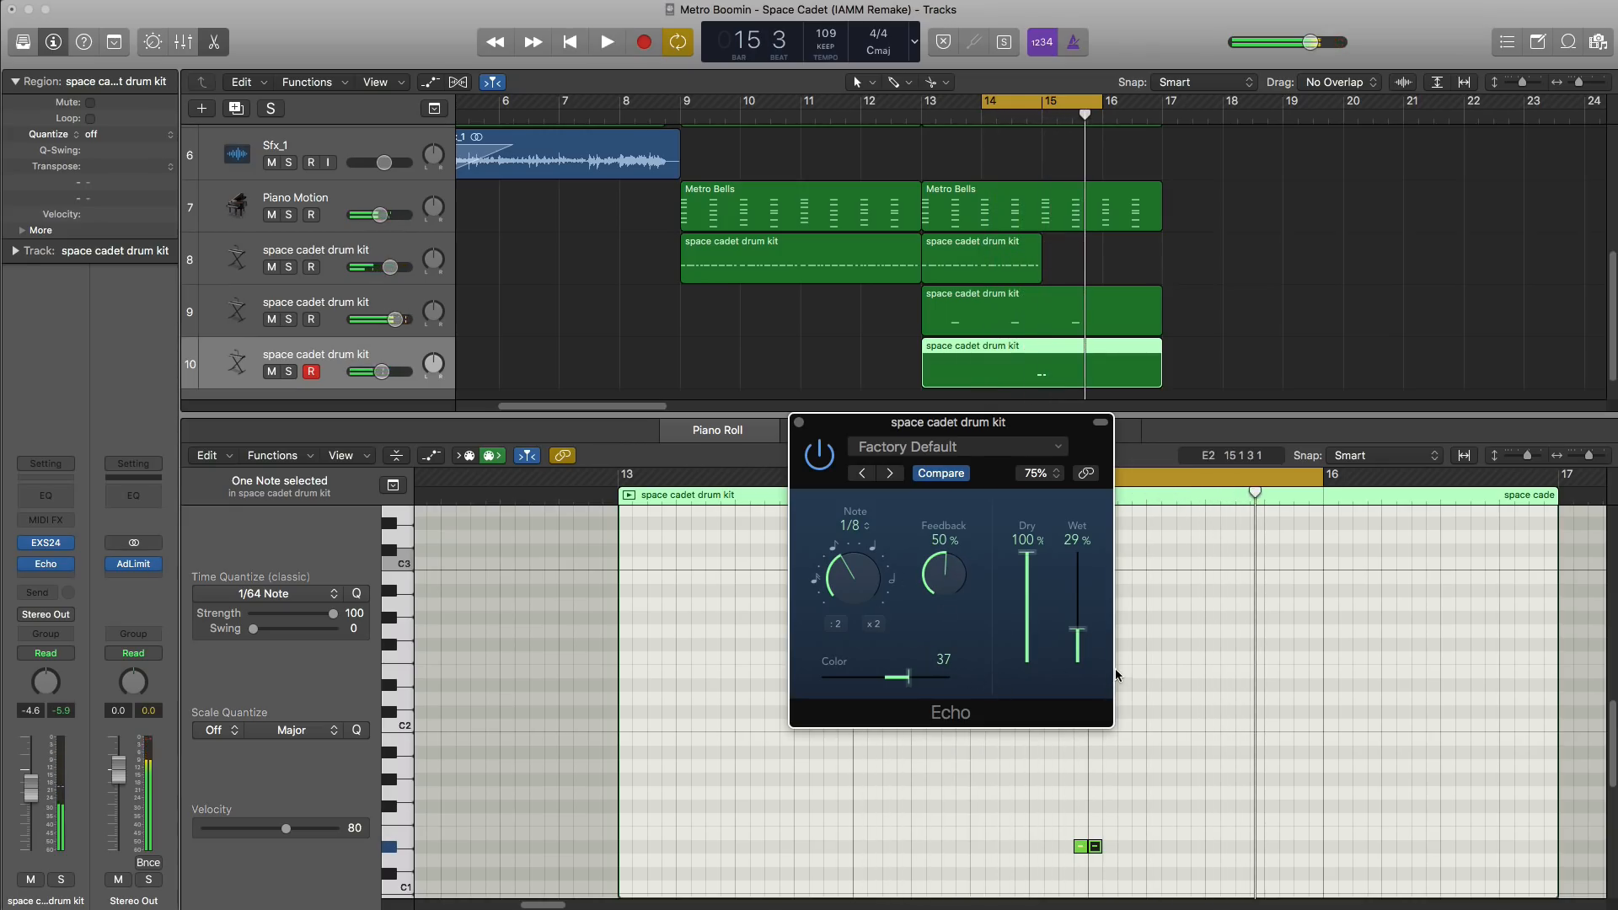
key(space)
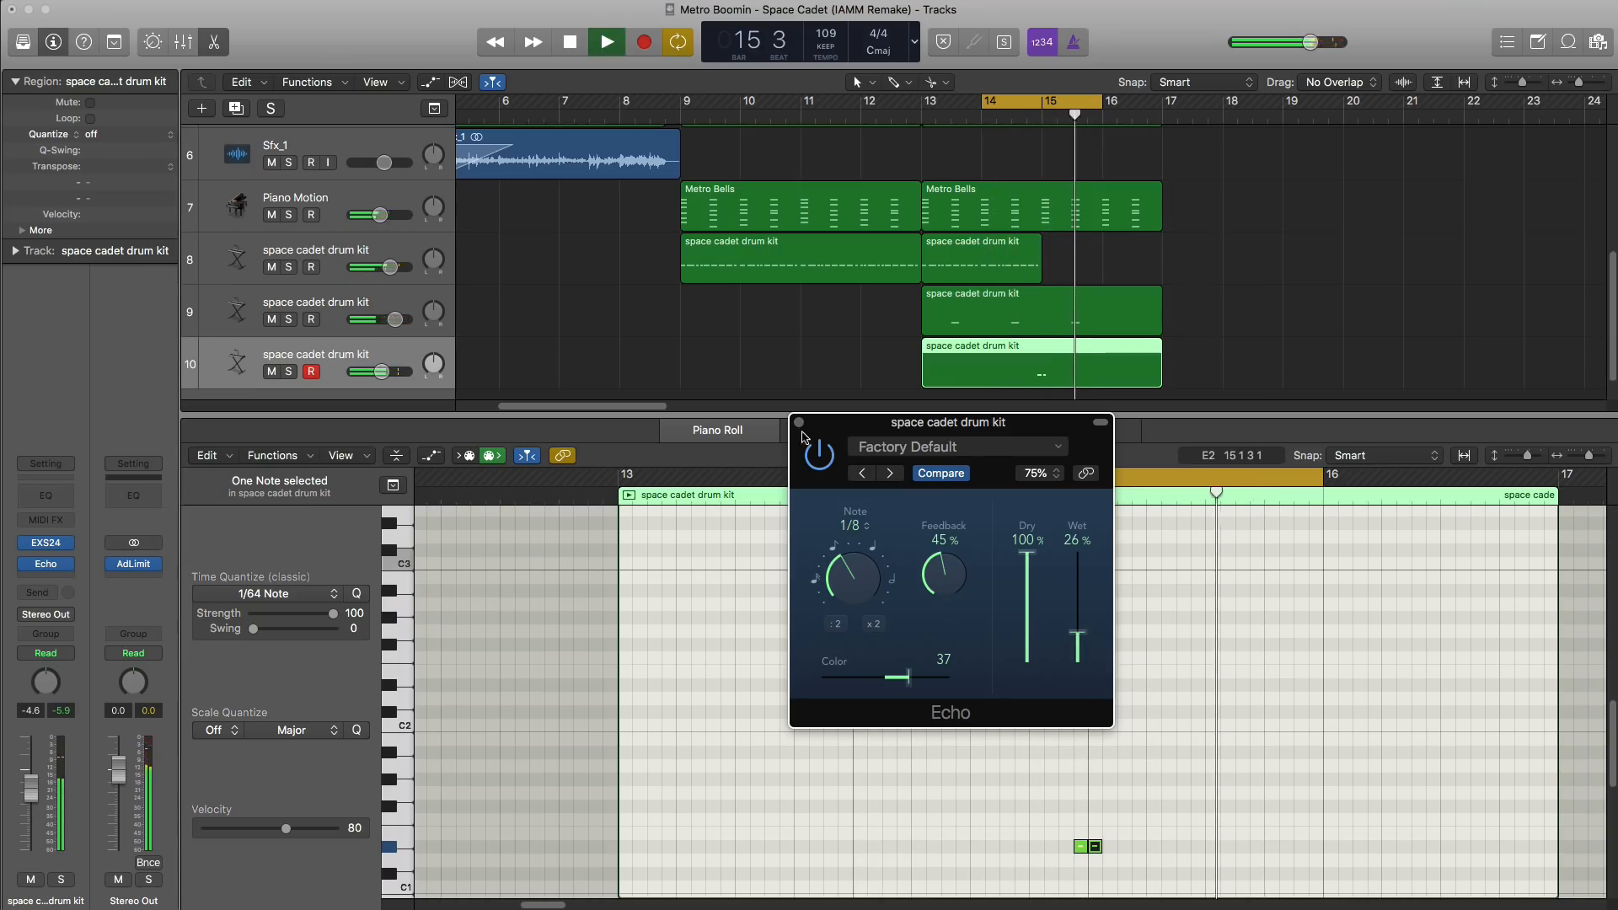
click(799, 422)
key(space)
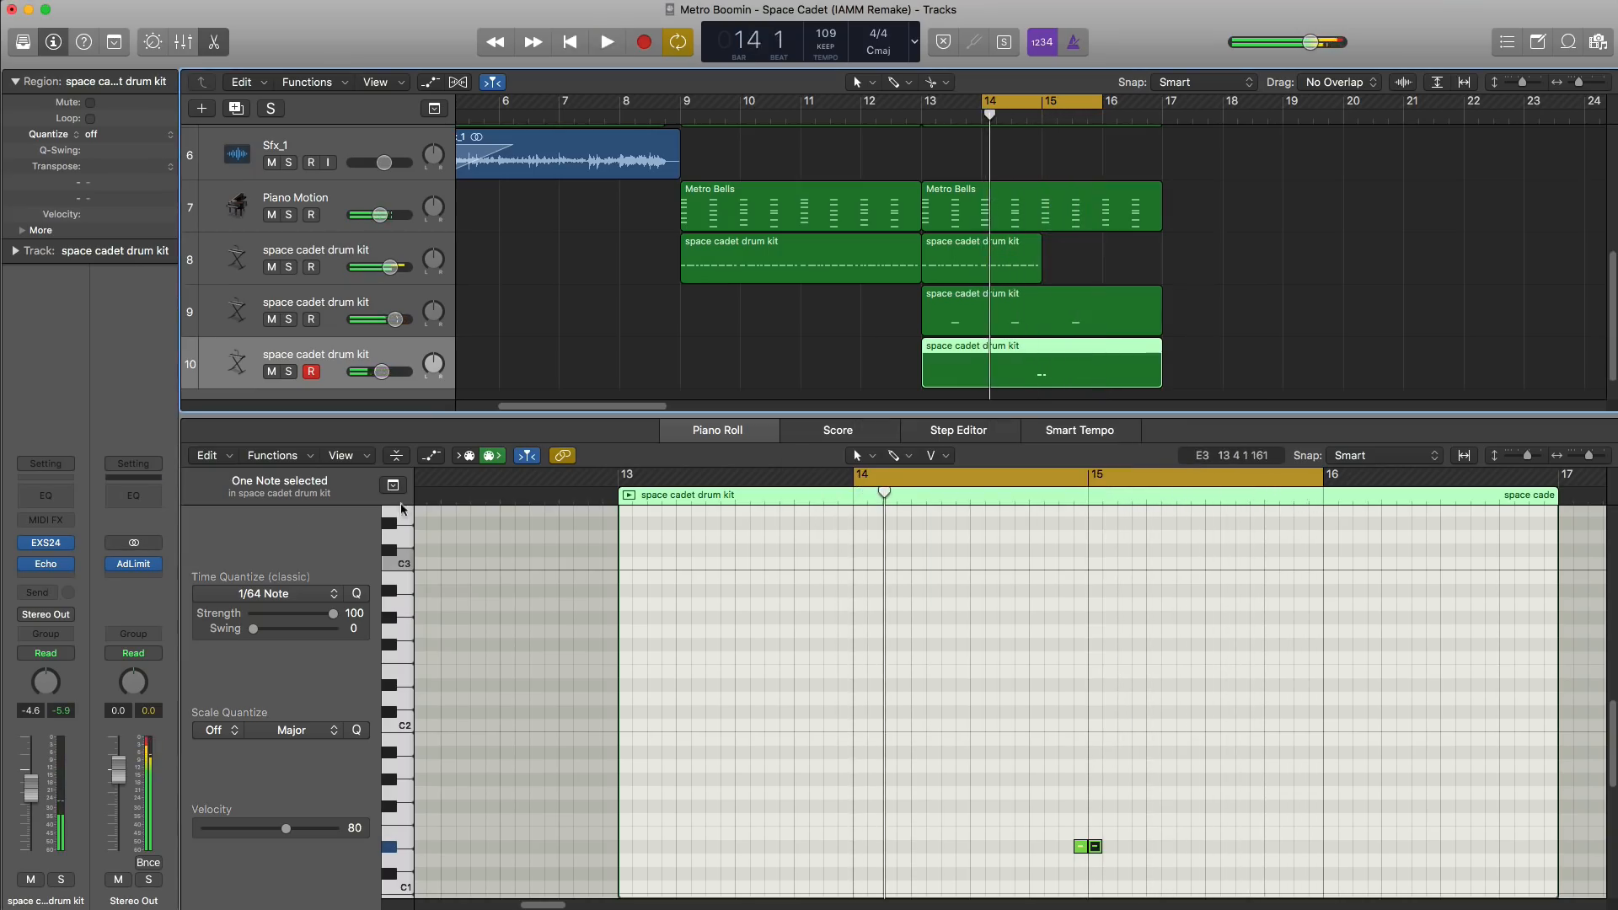
Step: Add a stereo Space Designer reverb with the 01.9s Bomb Tail preset and set its wet level to -27.0 dB
click(64, 578)
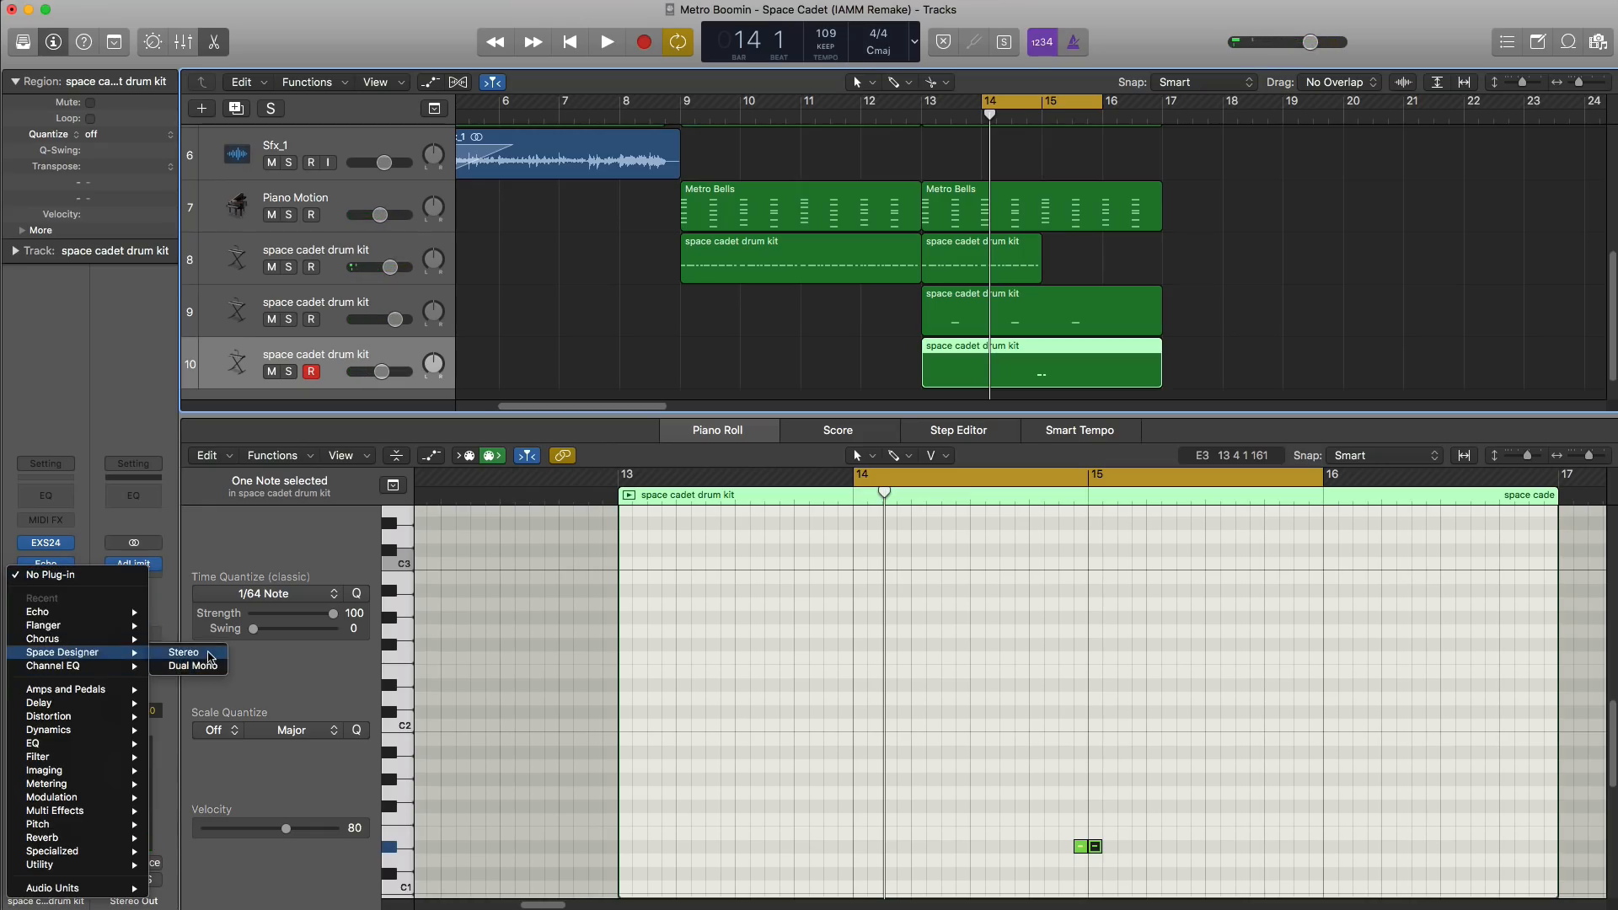
click(211, 655)
click(186, 52)
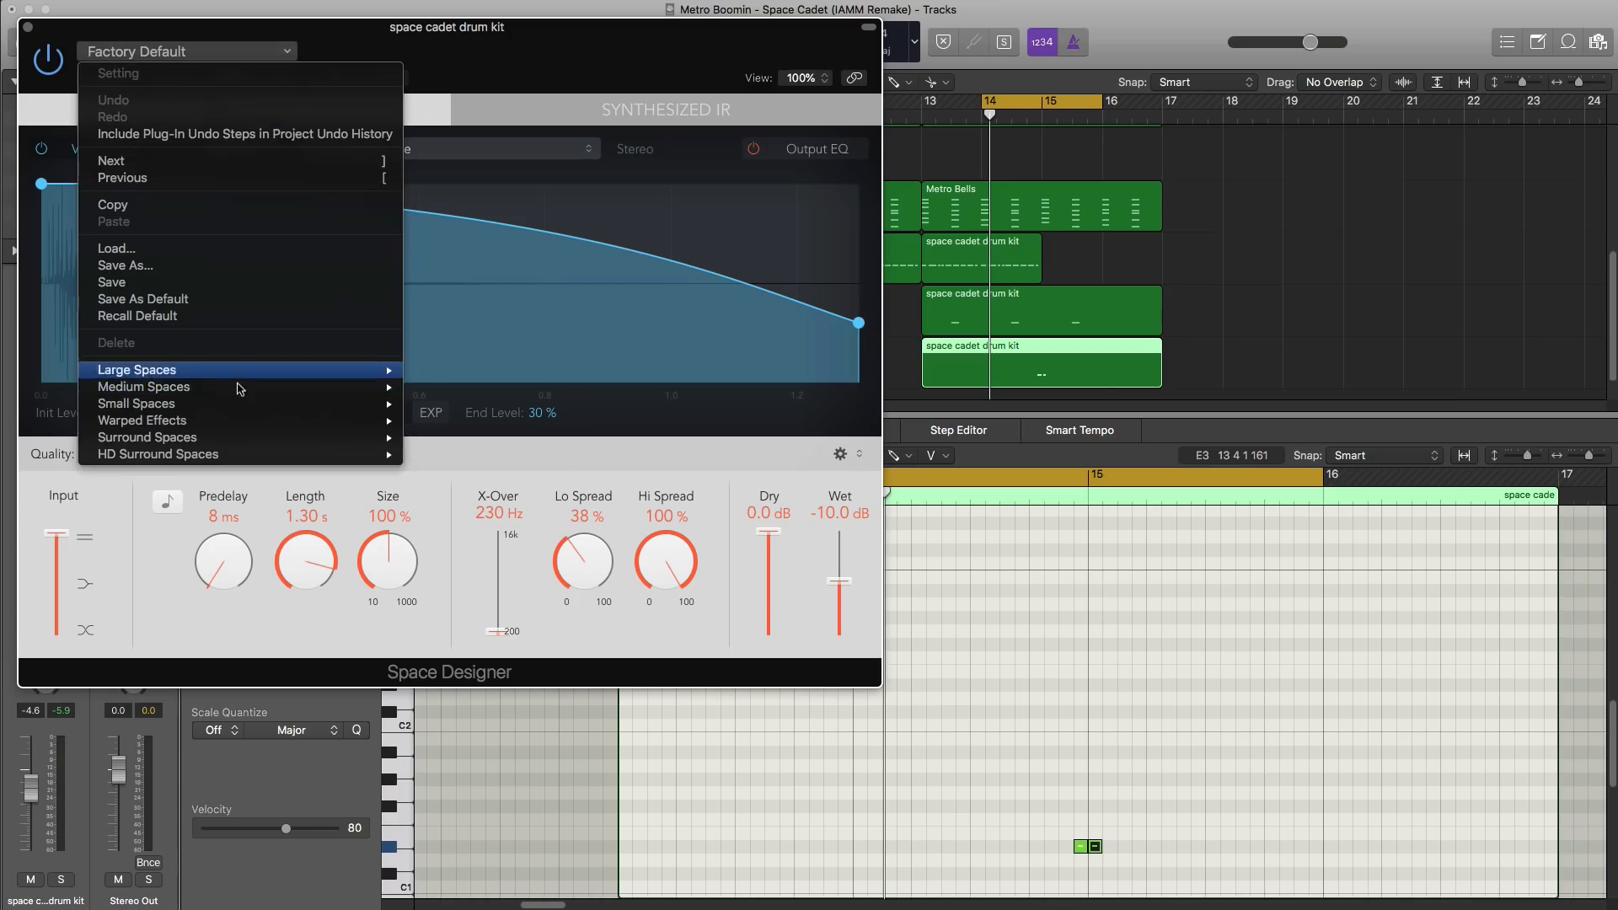
mouse_move(244, 370)
mouse_move(501, 480)
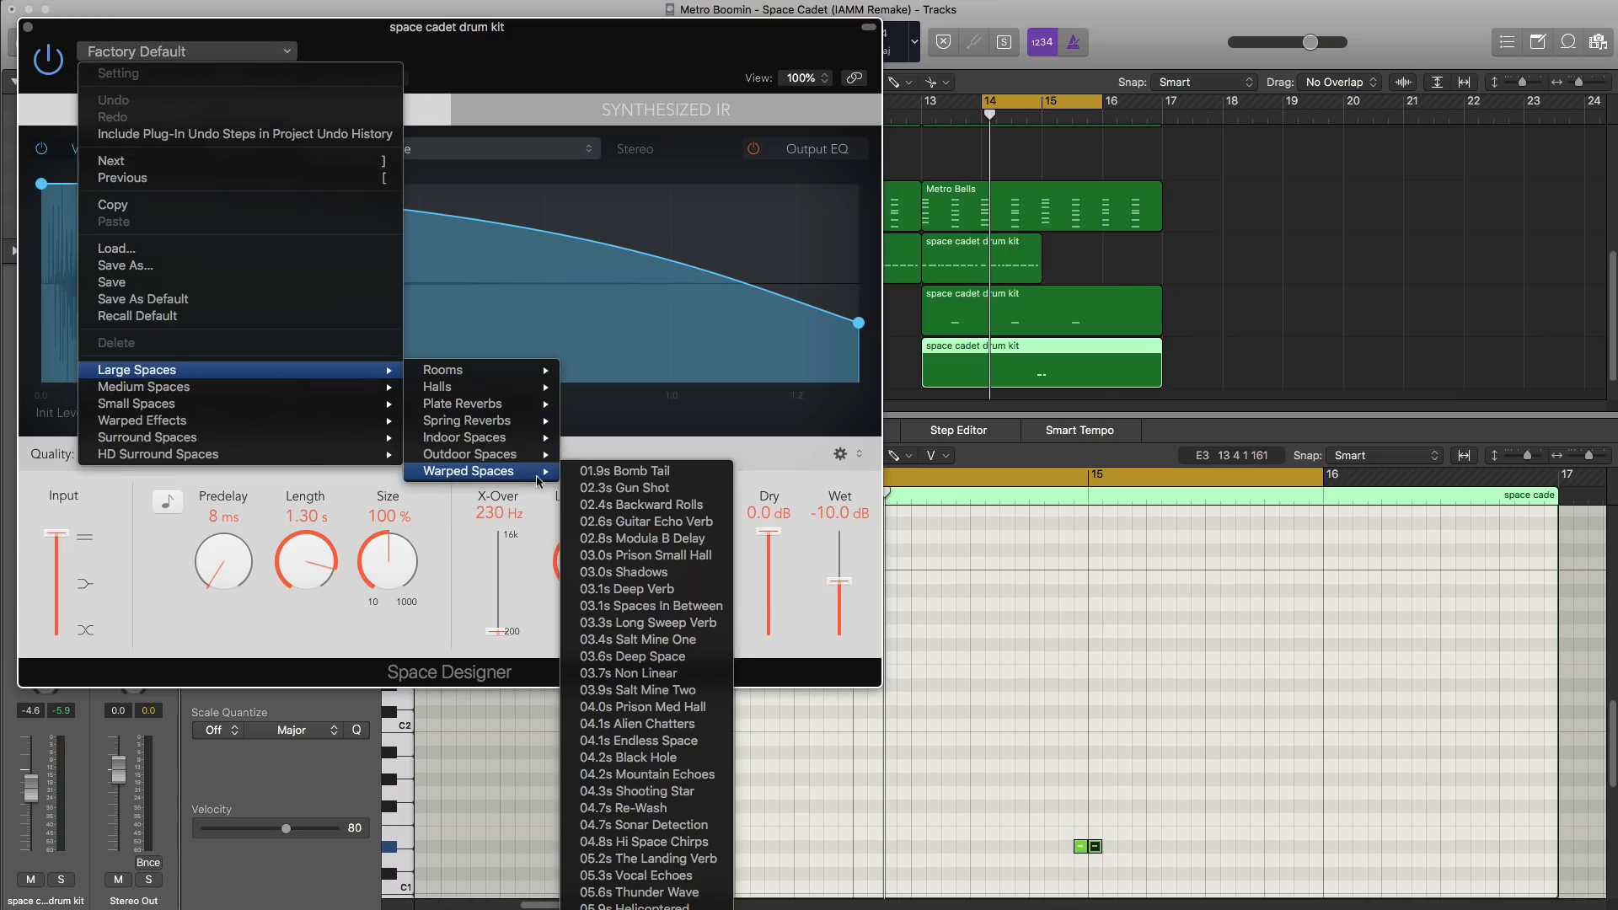
click(664, 478)
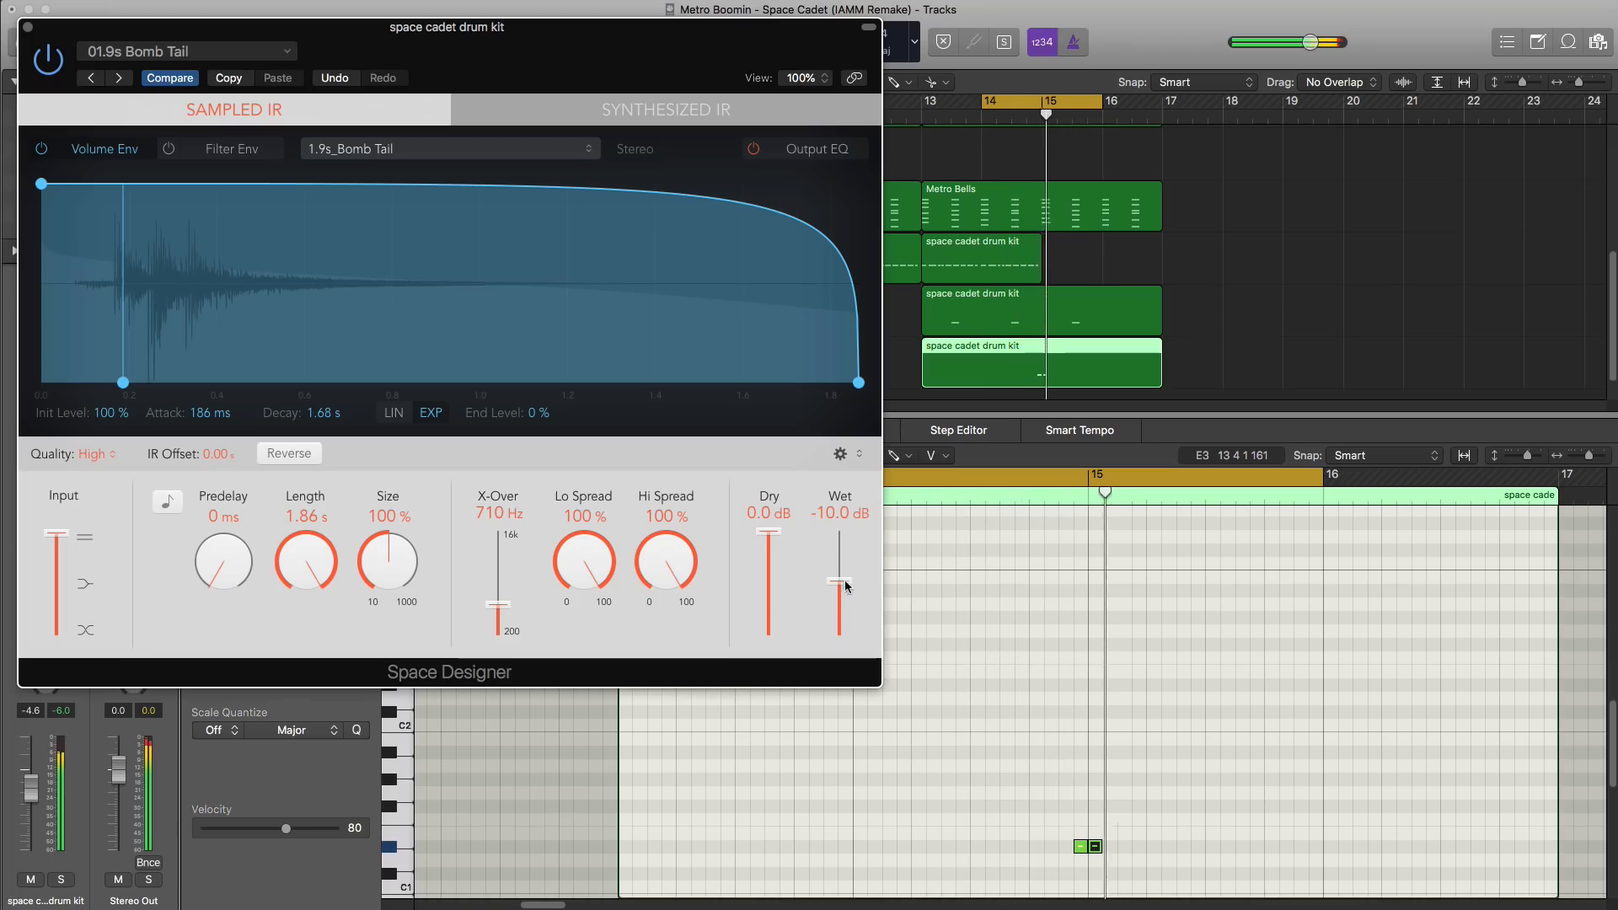
drag(839, 583, 839, 612)
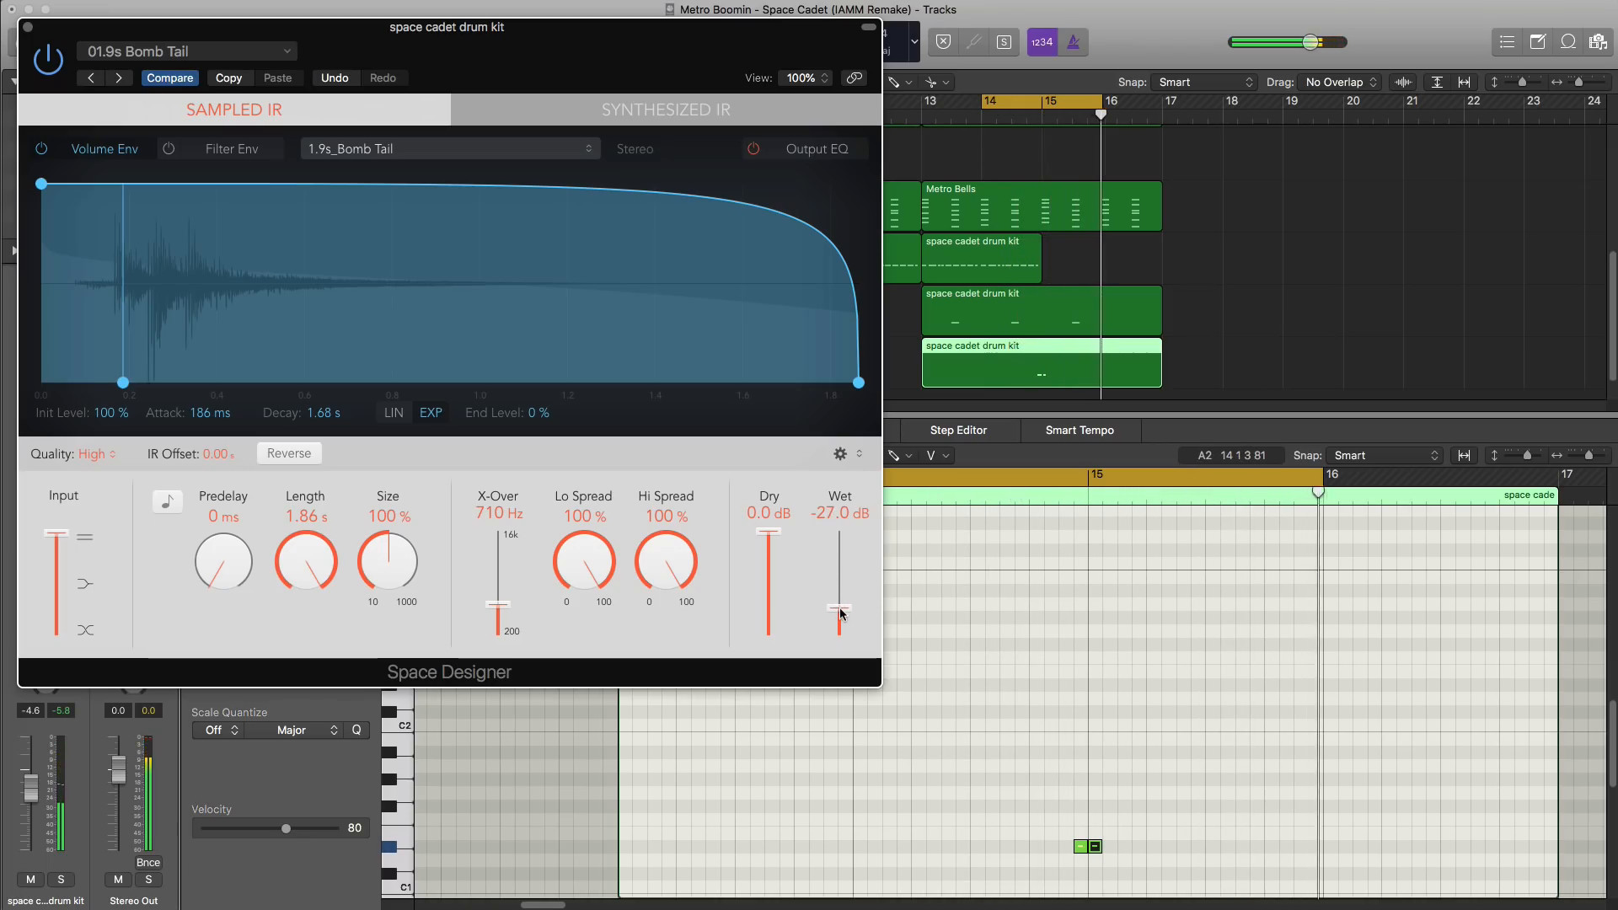
click(28, 27)
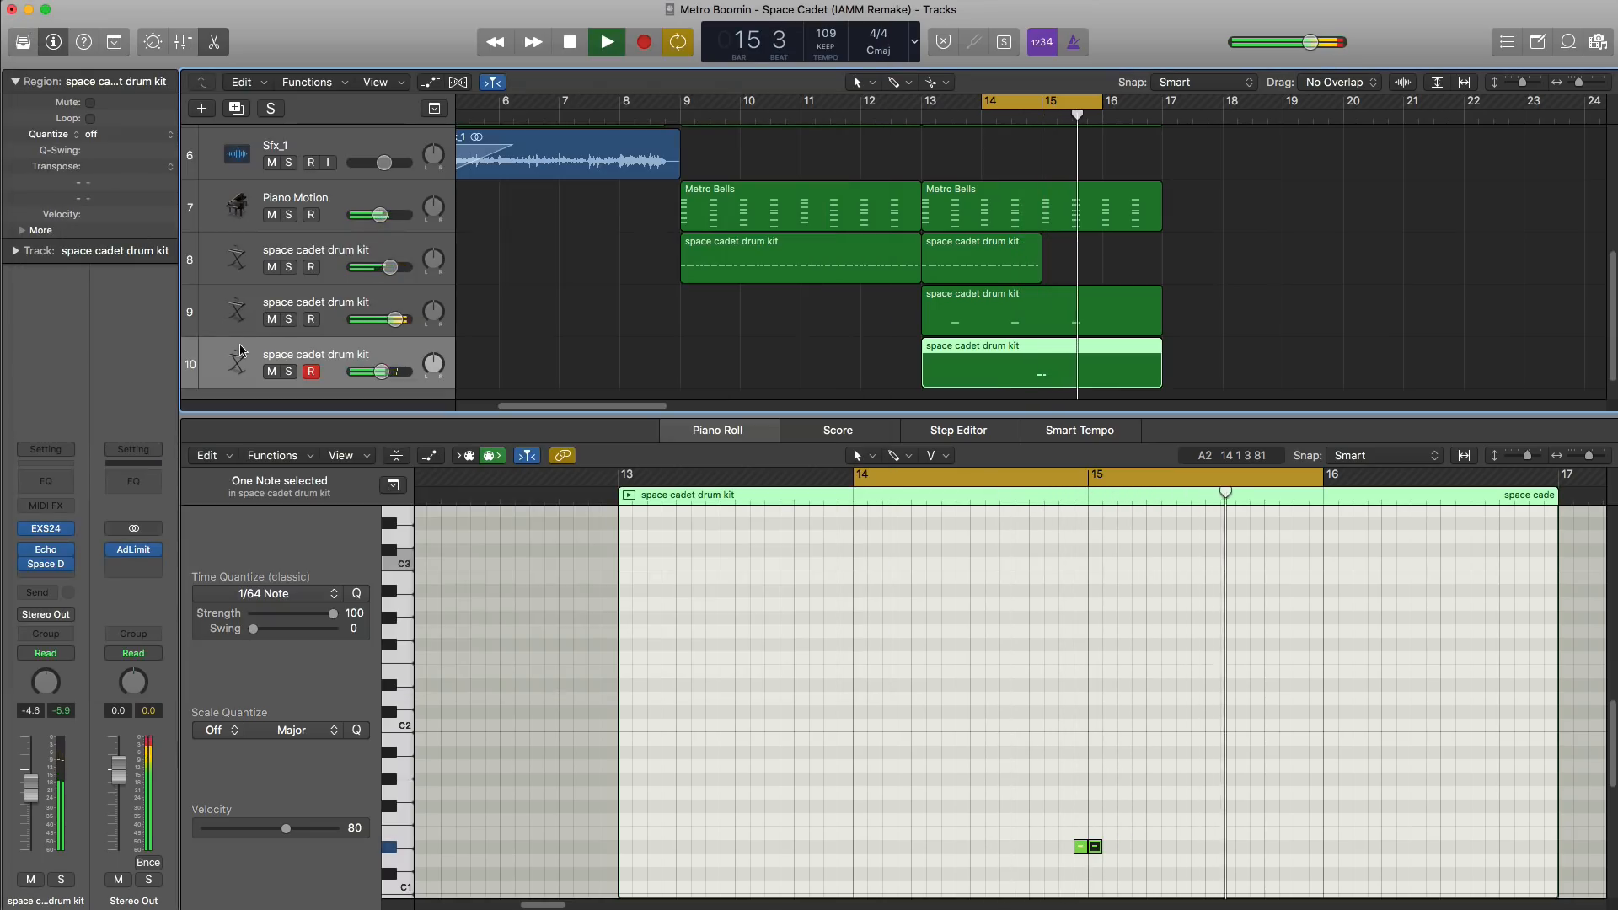
key(space)
Step: Add a Channel EQ to track 10 and place it ahead of the Echo in the effects chain
click(56, 486)
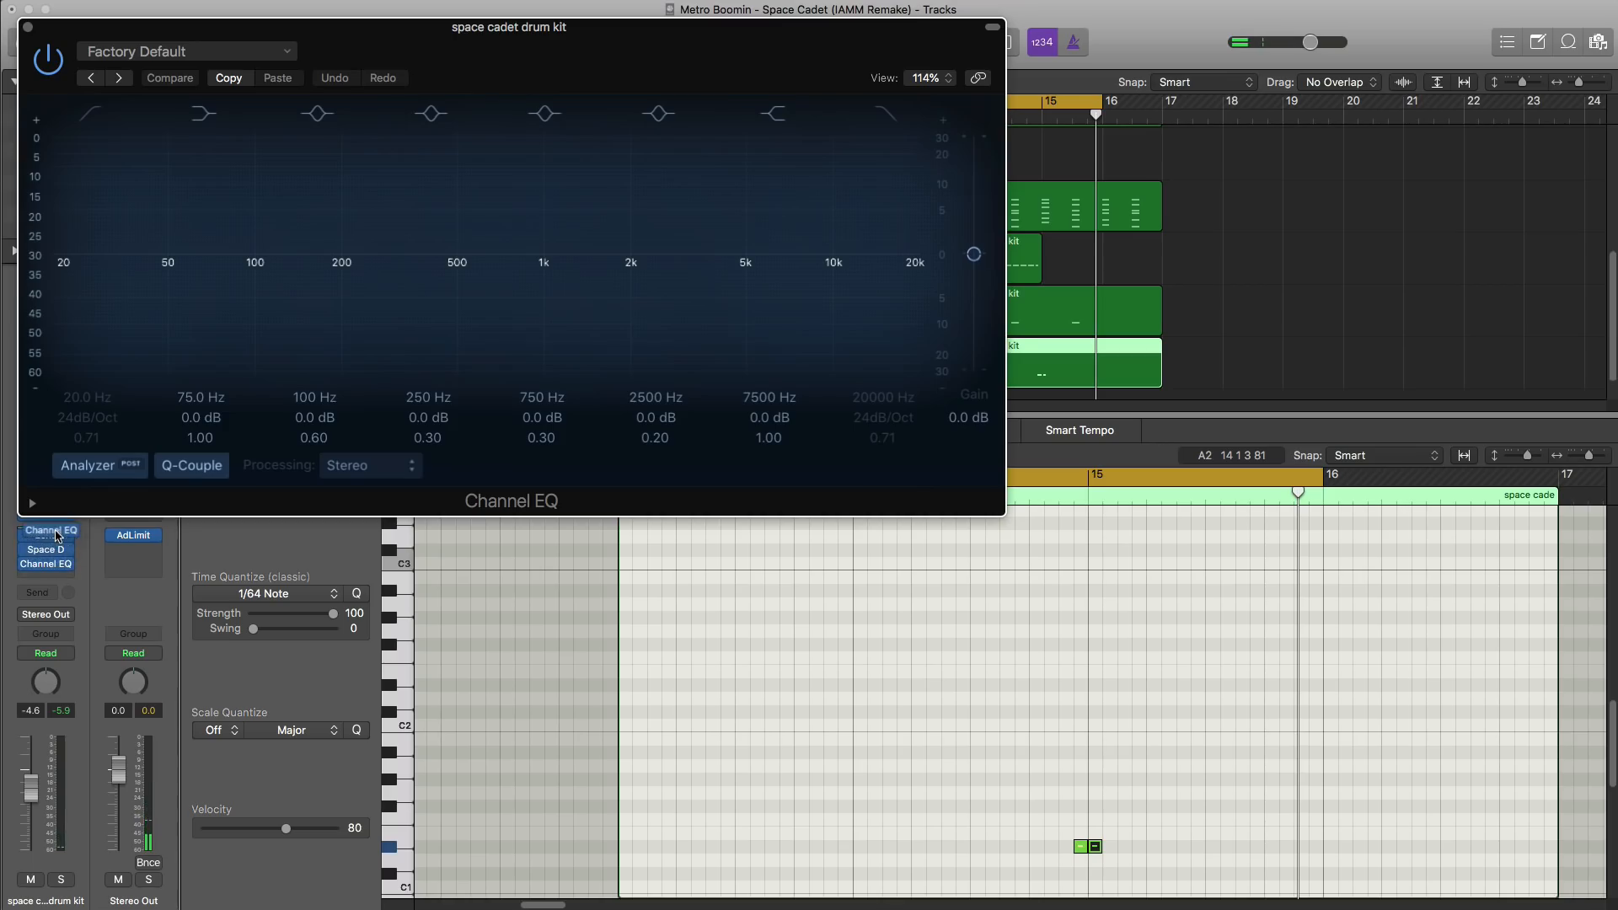
click(56, 536)
drag(704, 90, 889, 162)
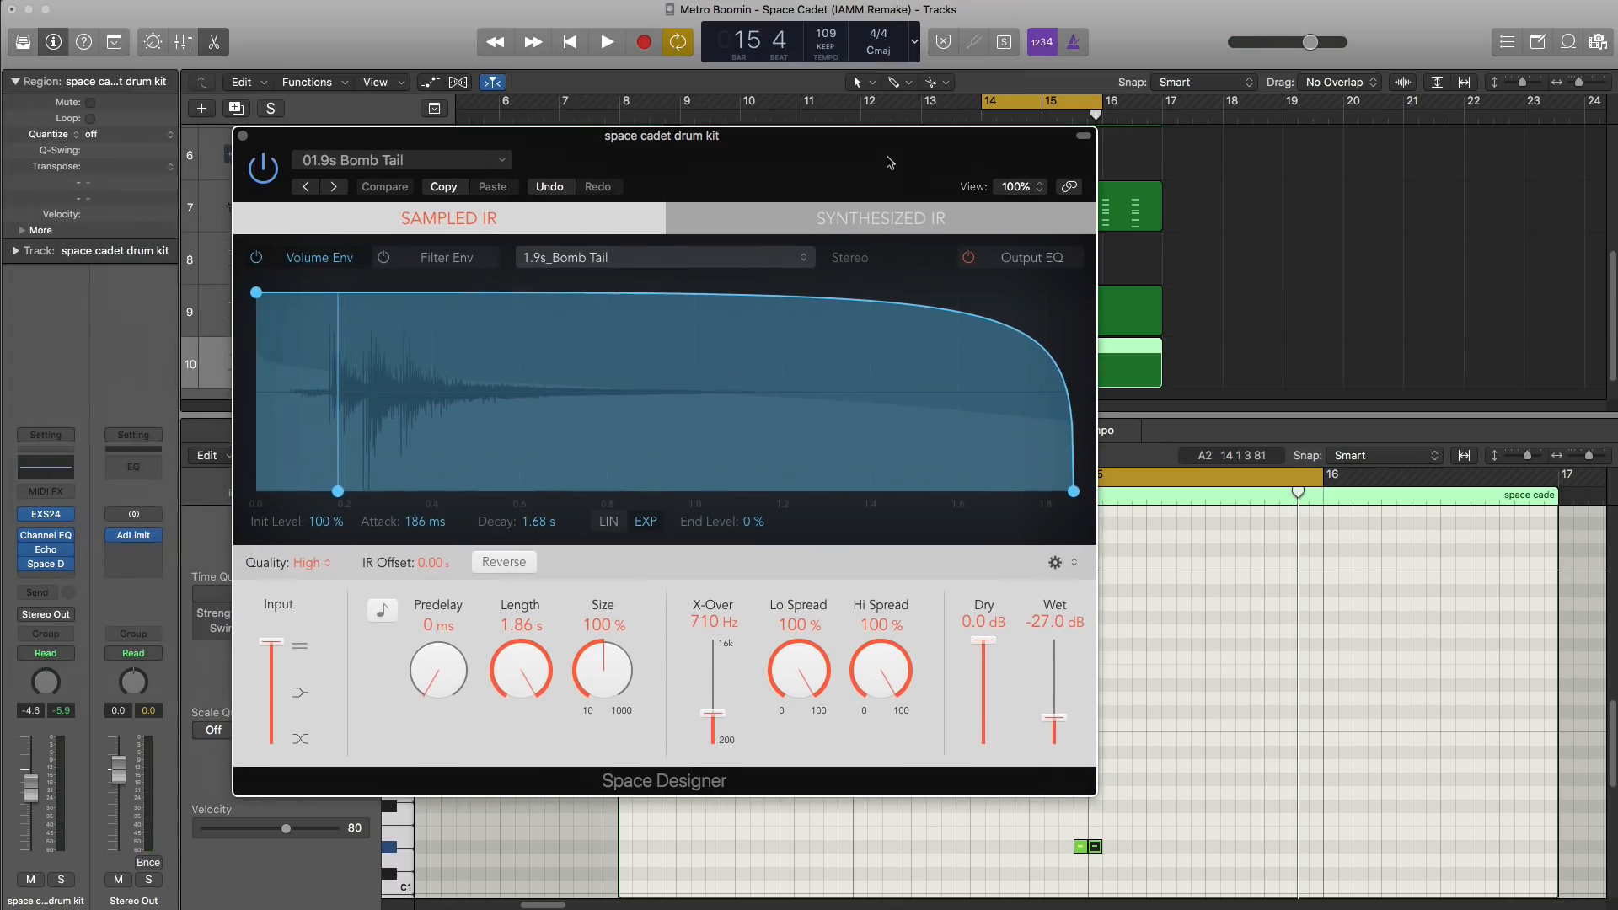
click(241, 138)
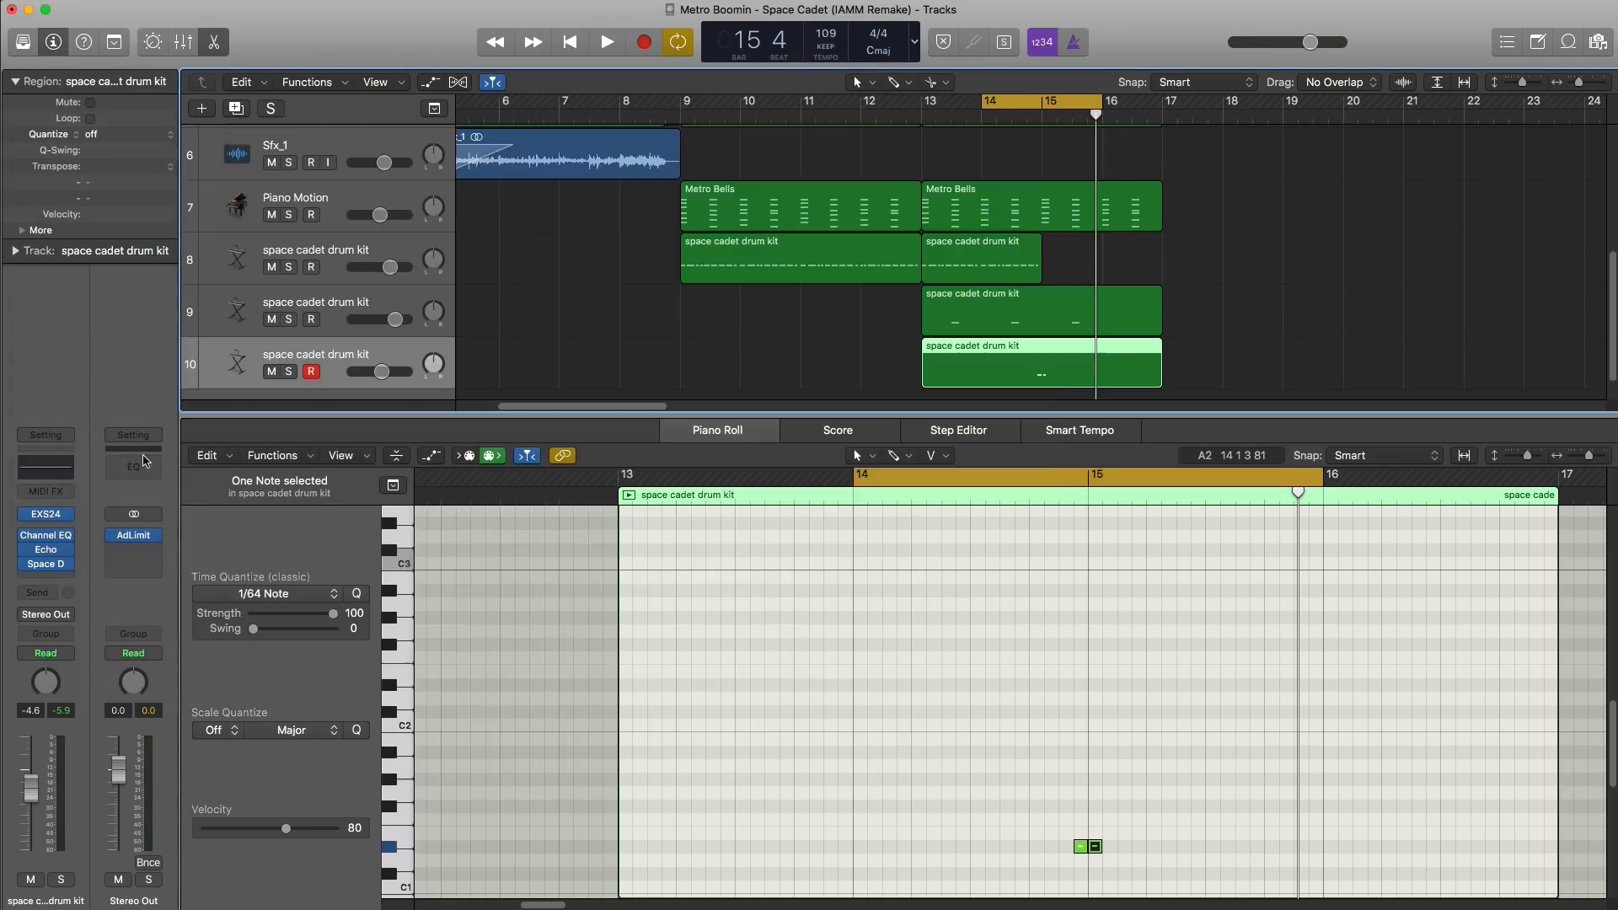
Step: Enable the Channel EQ's high-cut filter and set its cutoff to 4100 Hz while listening to the loop
click(71, 536)
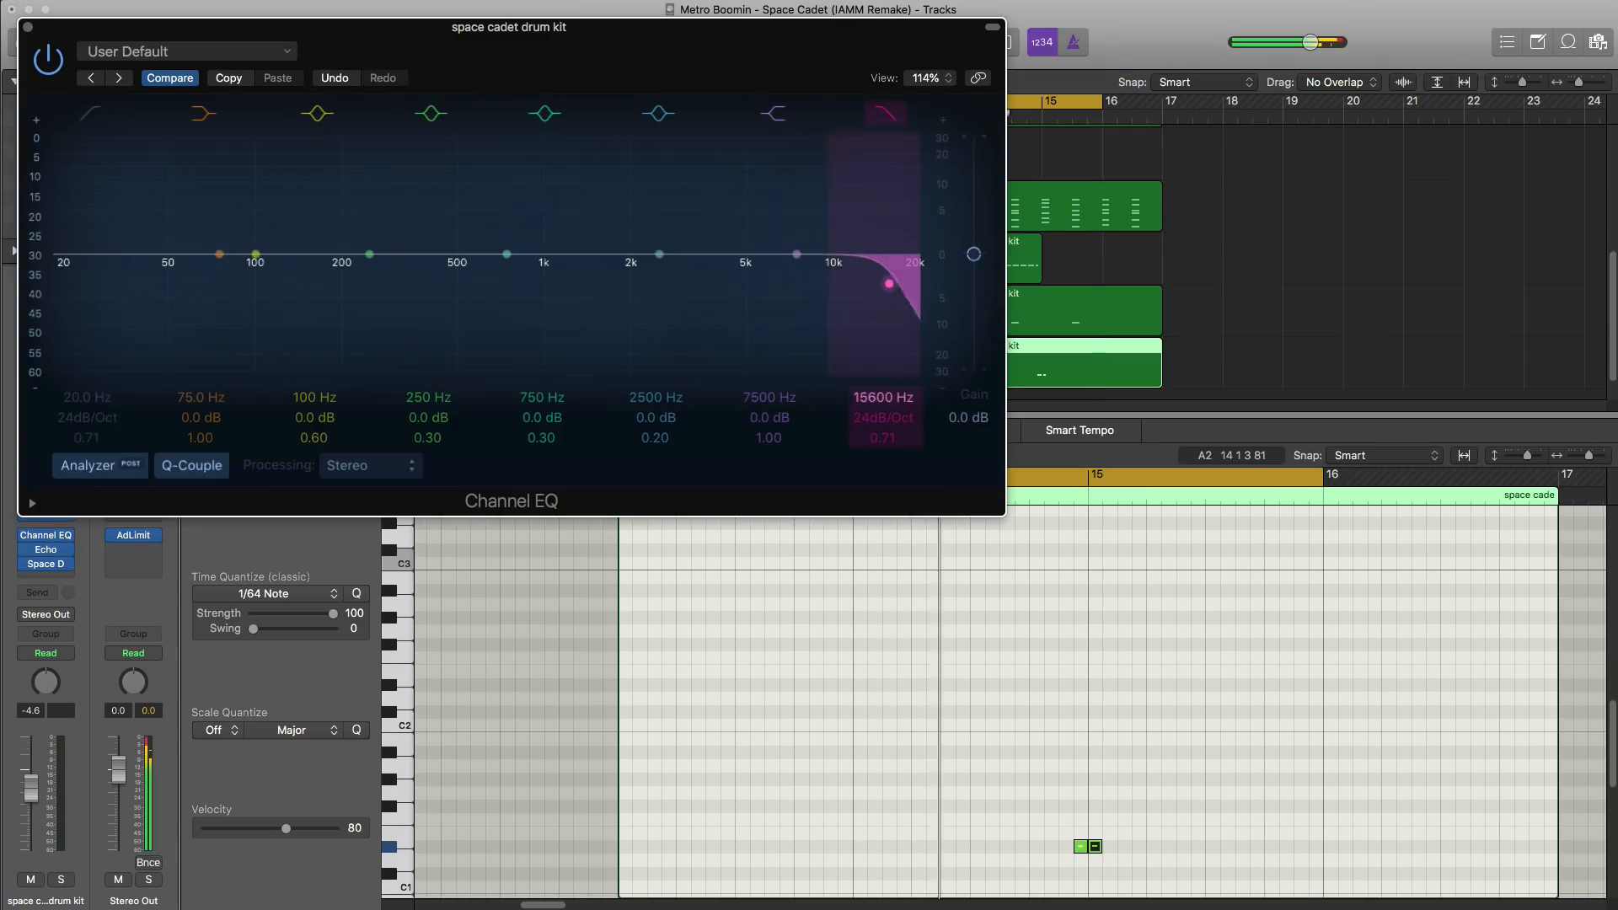
drag(889, 283, 623, 283)
key(space)
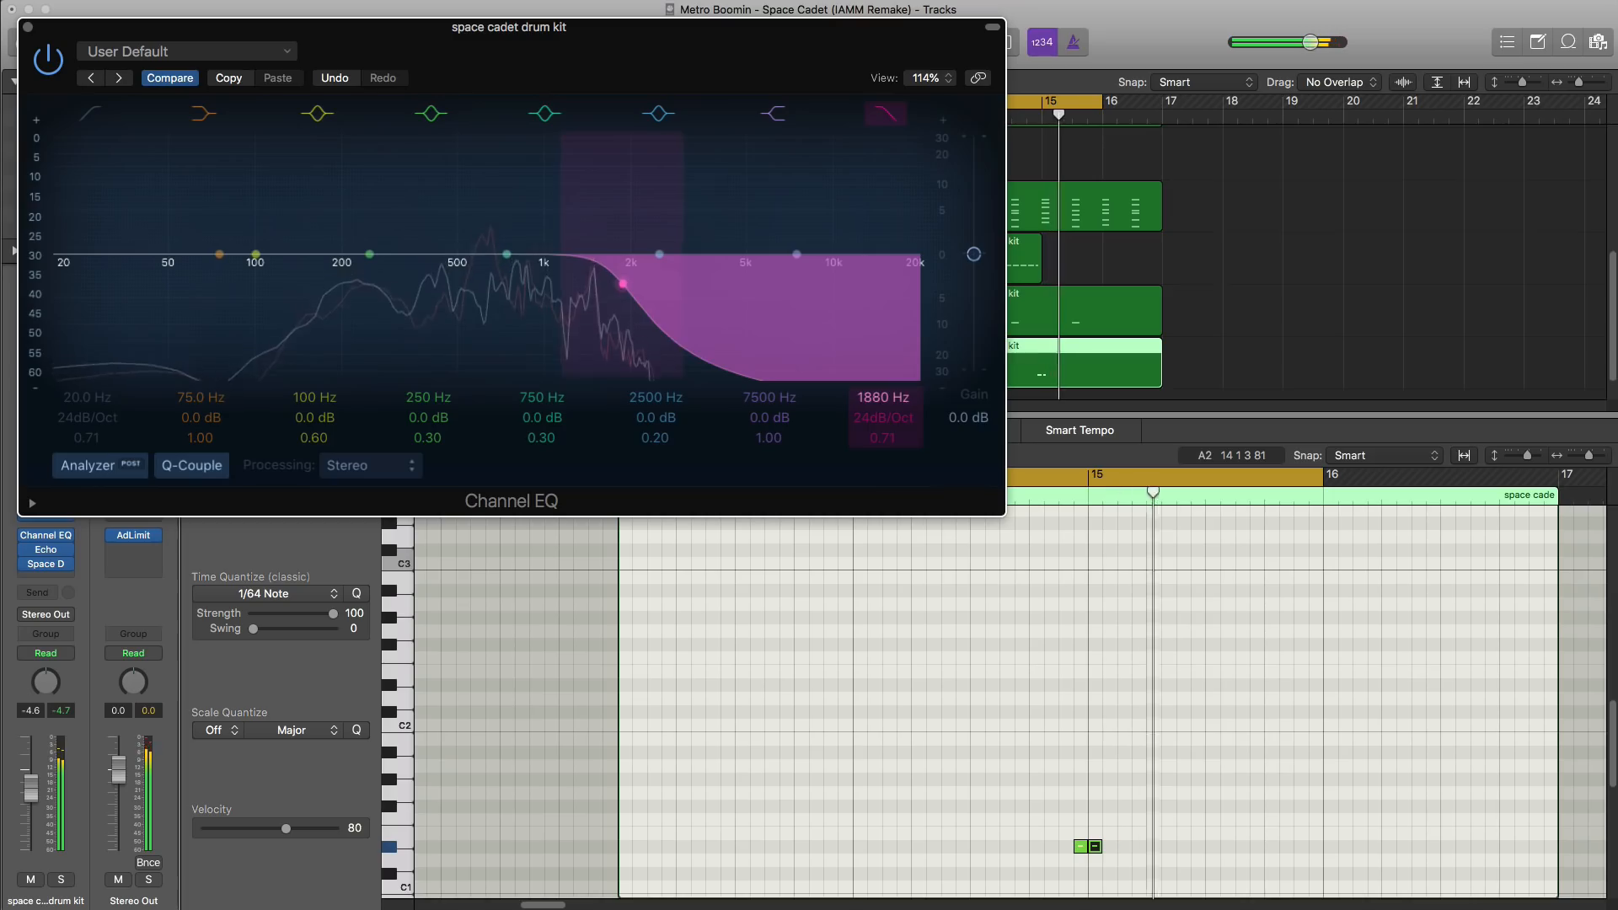
drag(622, 283, 721, 283)
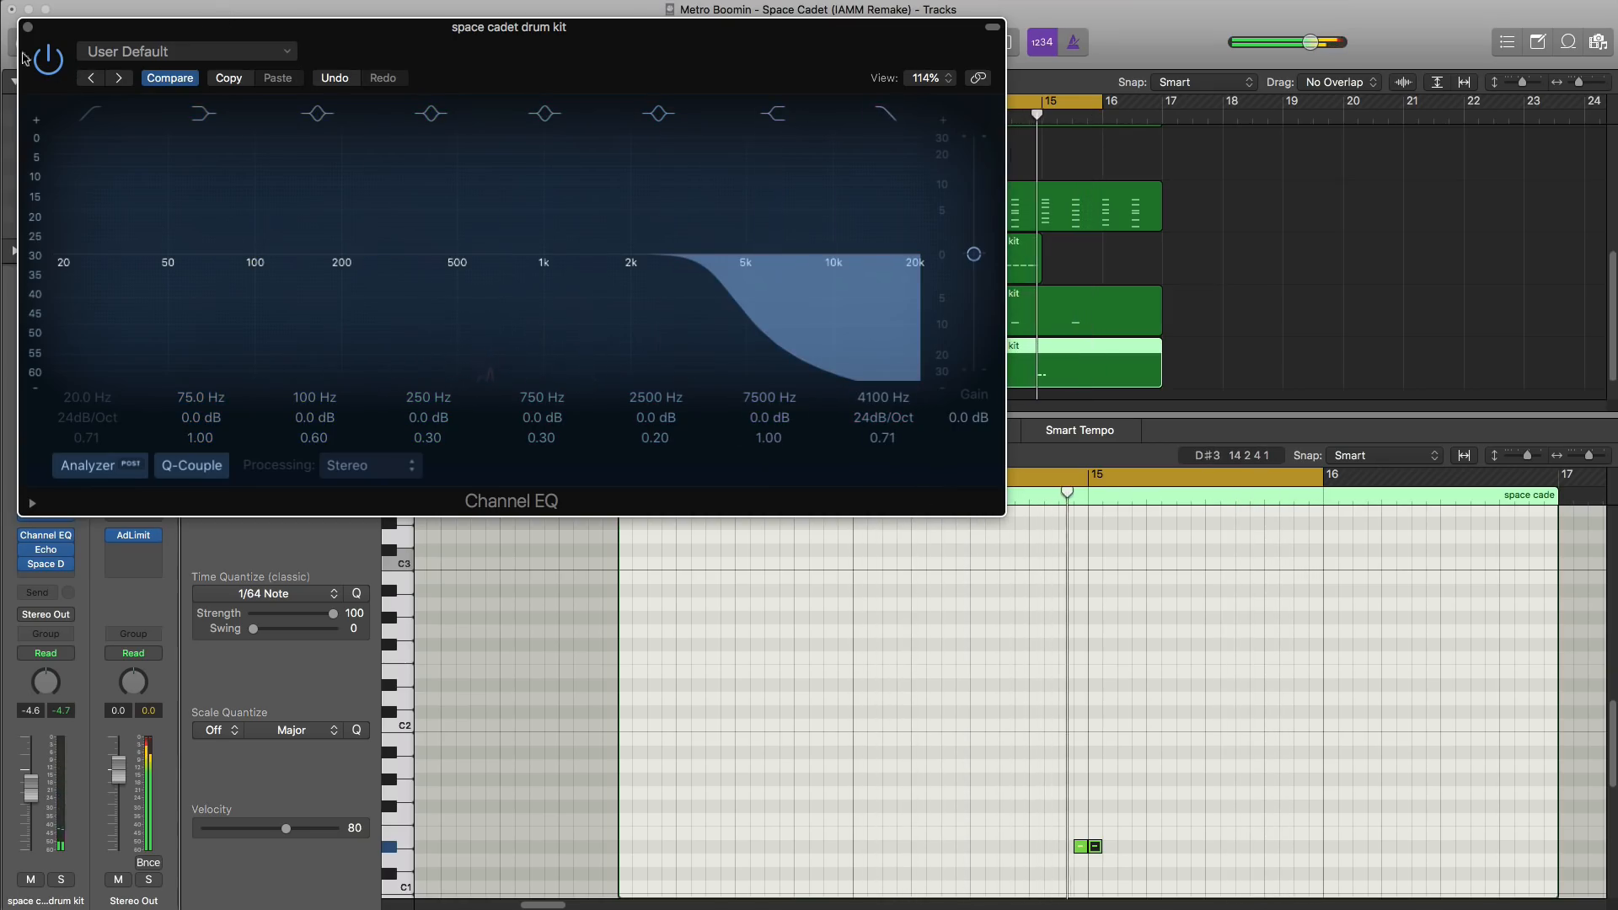
click(28, 27)
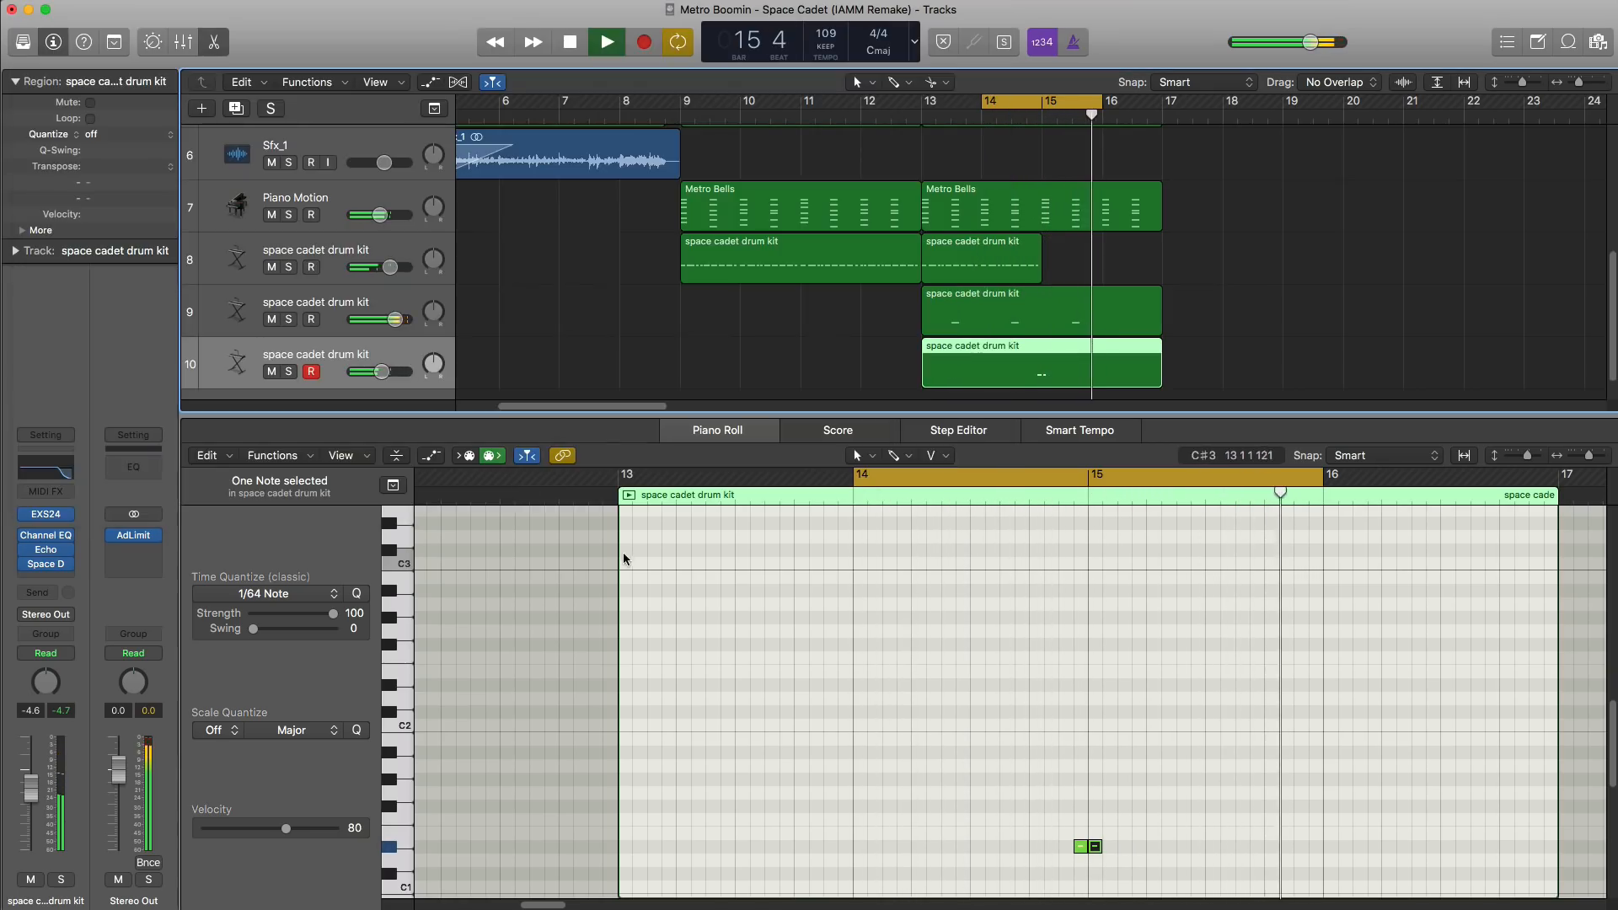
Step: Duplicate all the regions of bars 13–16 to bar 17, and delete the copied drum region on track 8
key(e)
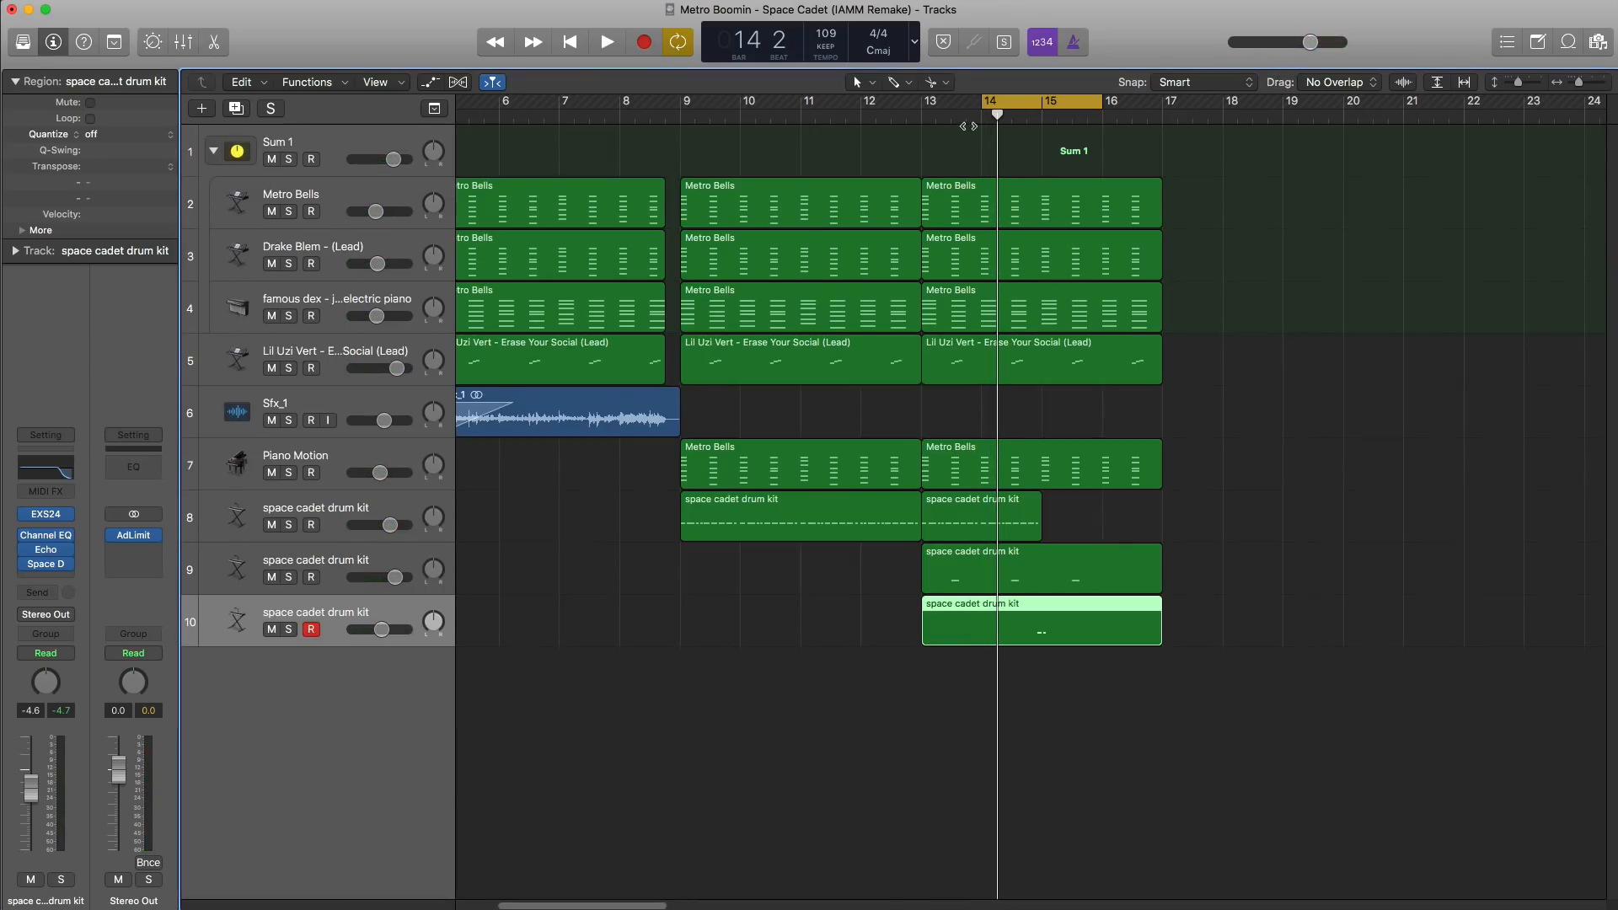
drag(1221, 710, 1189, 227)
click(1312, 528)
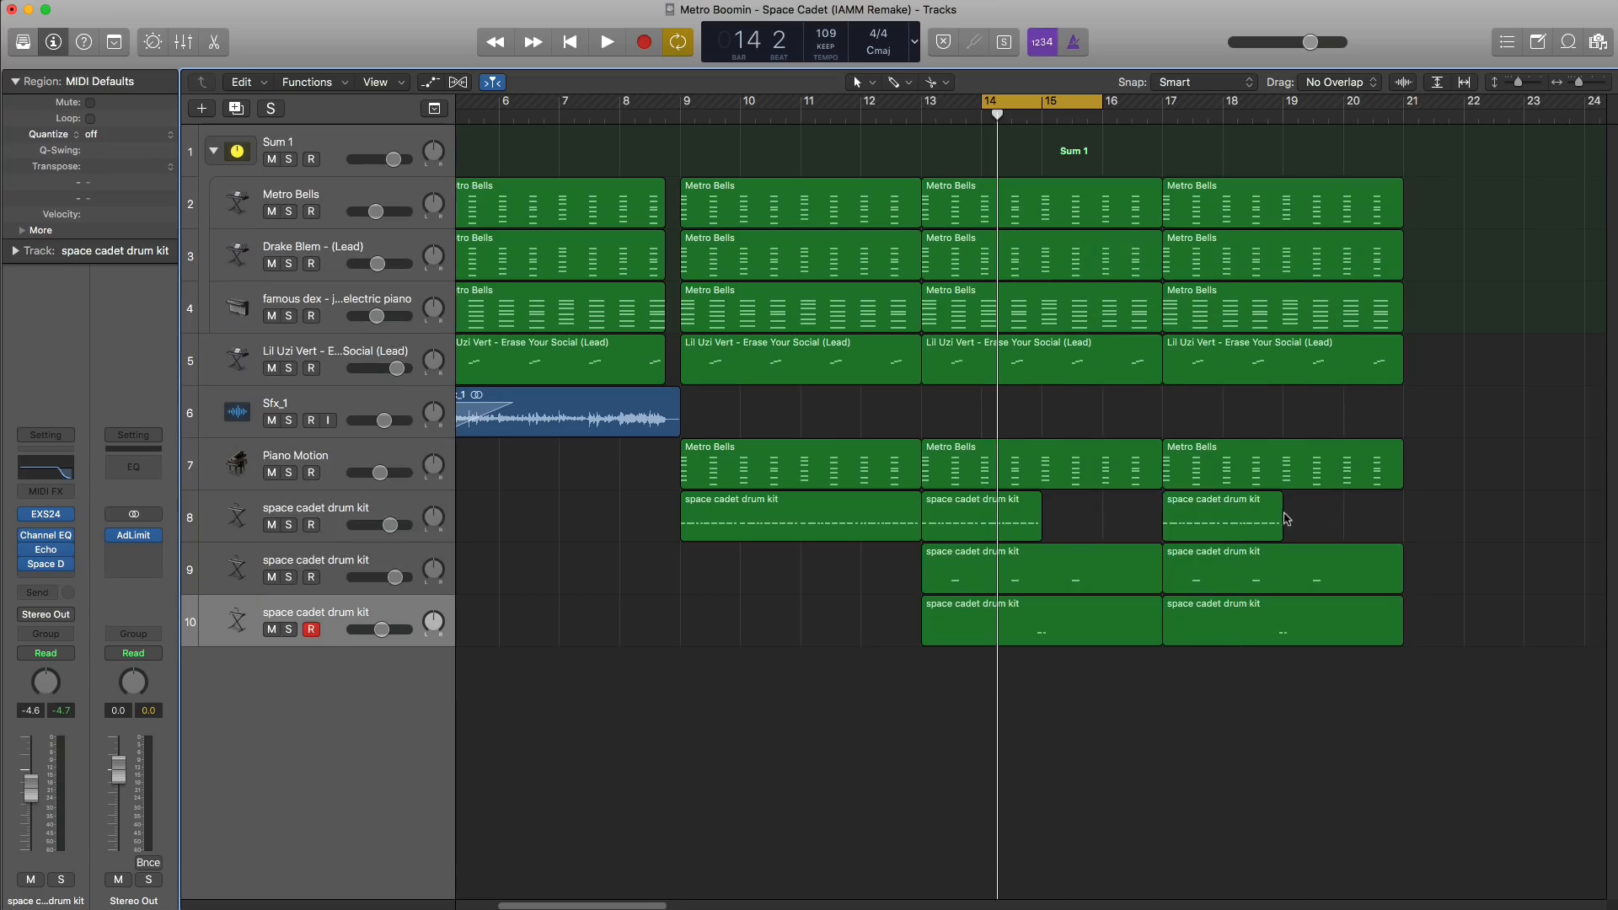
click(1267, 519)
key(Delete)
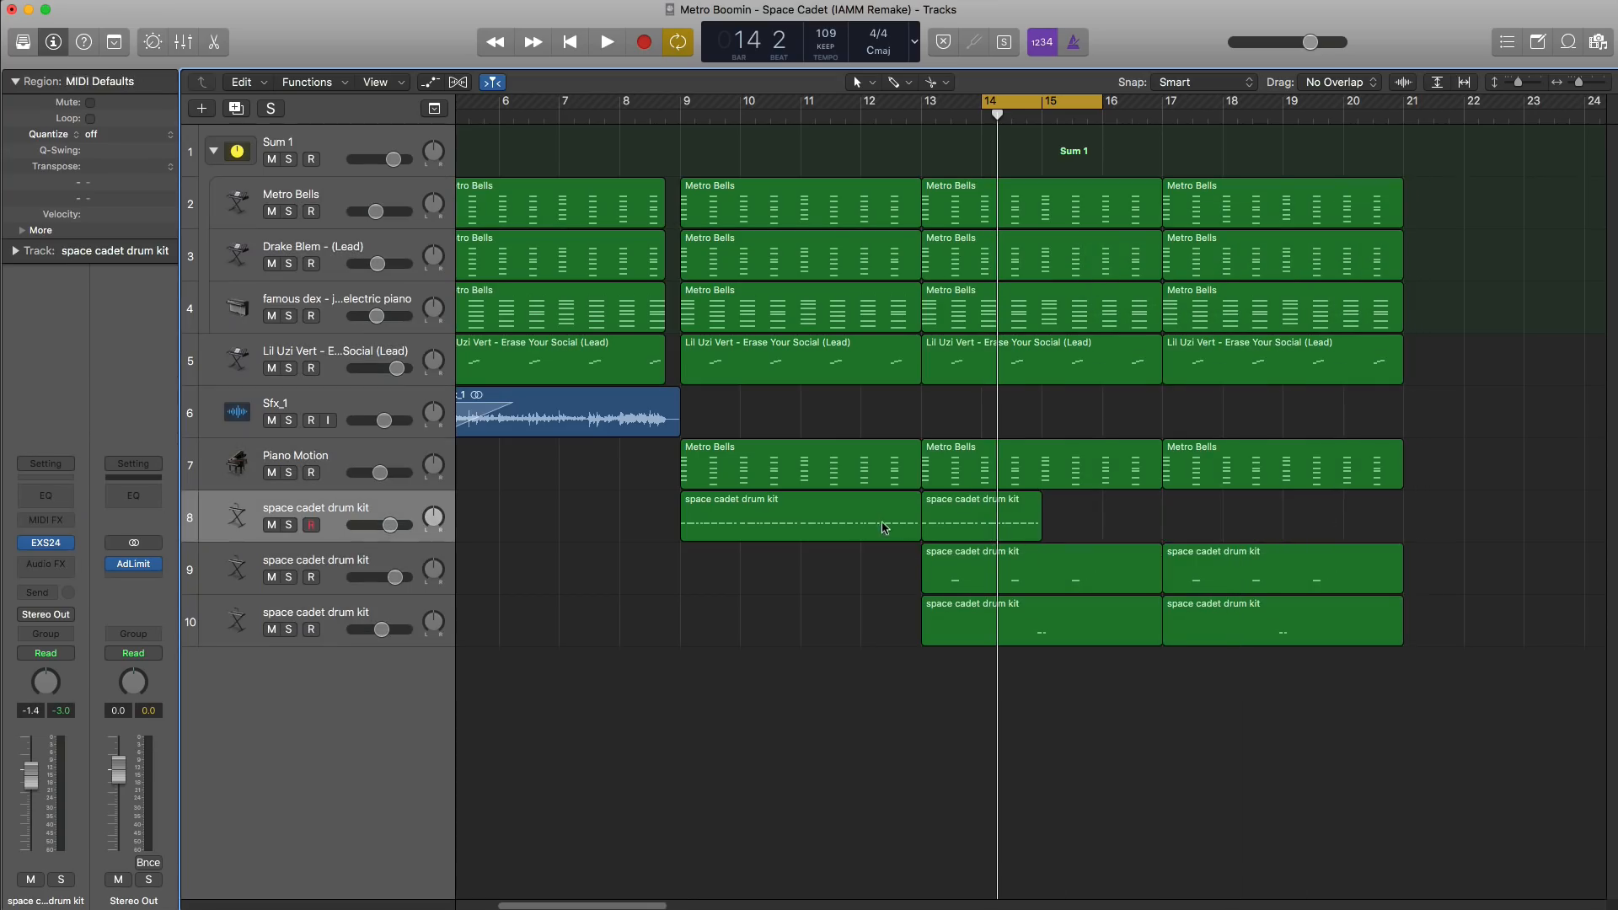
Step: Copy track 8's first four-bar drum region to bar 17 and delete the Piano Motion region at bar 17
drag(884, 529, 1355, 523)
click(1315, 468)
key(Delete)
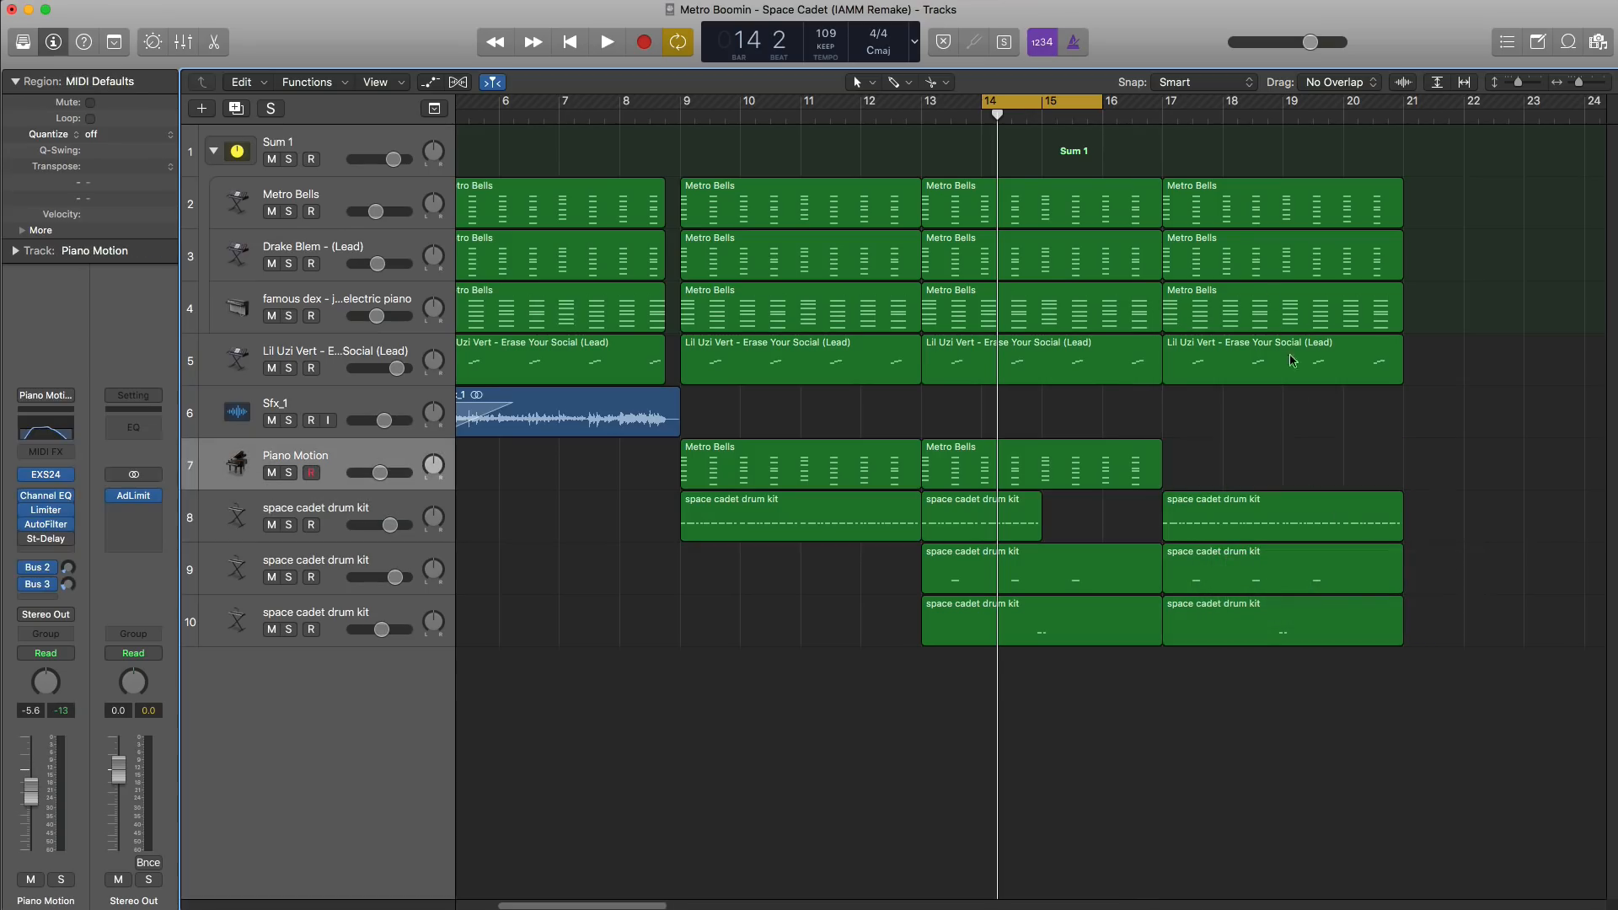
Step: Set the cycle range to bars 17–21 and play back the new section
drag(1170, 110, 1407, 126)
key(space)
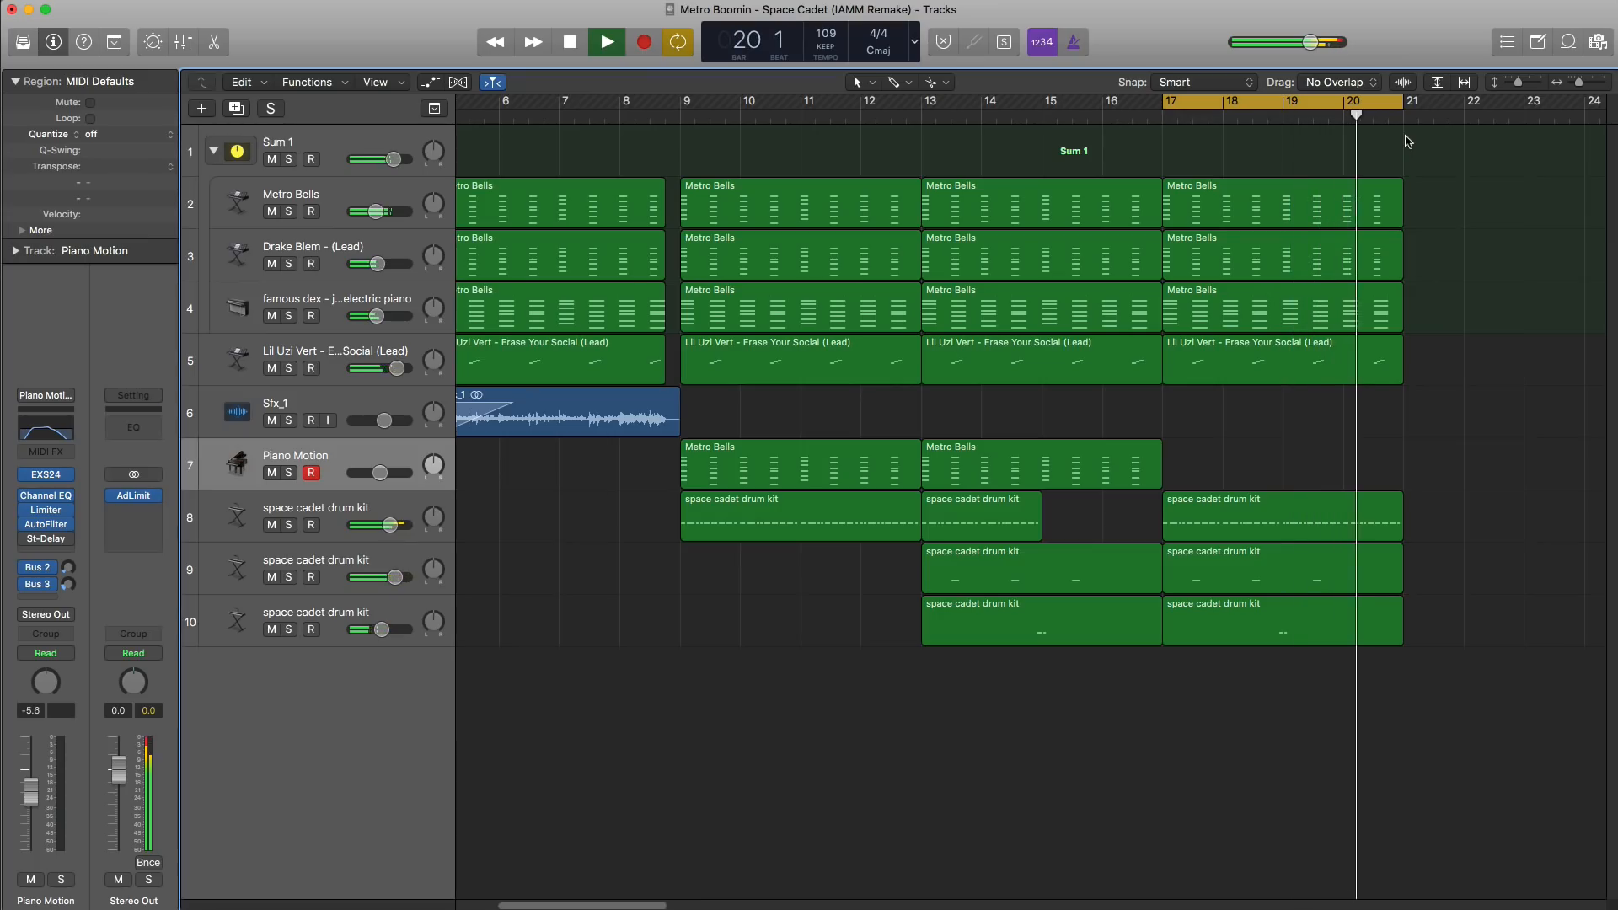
key(space)
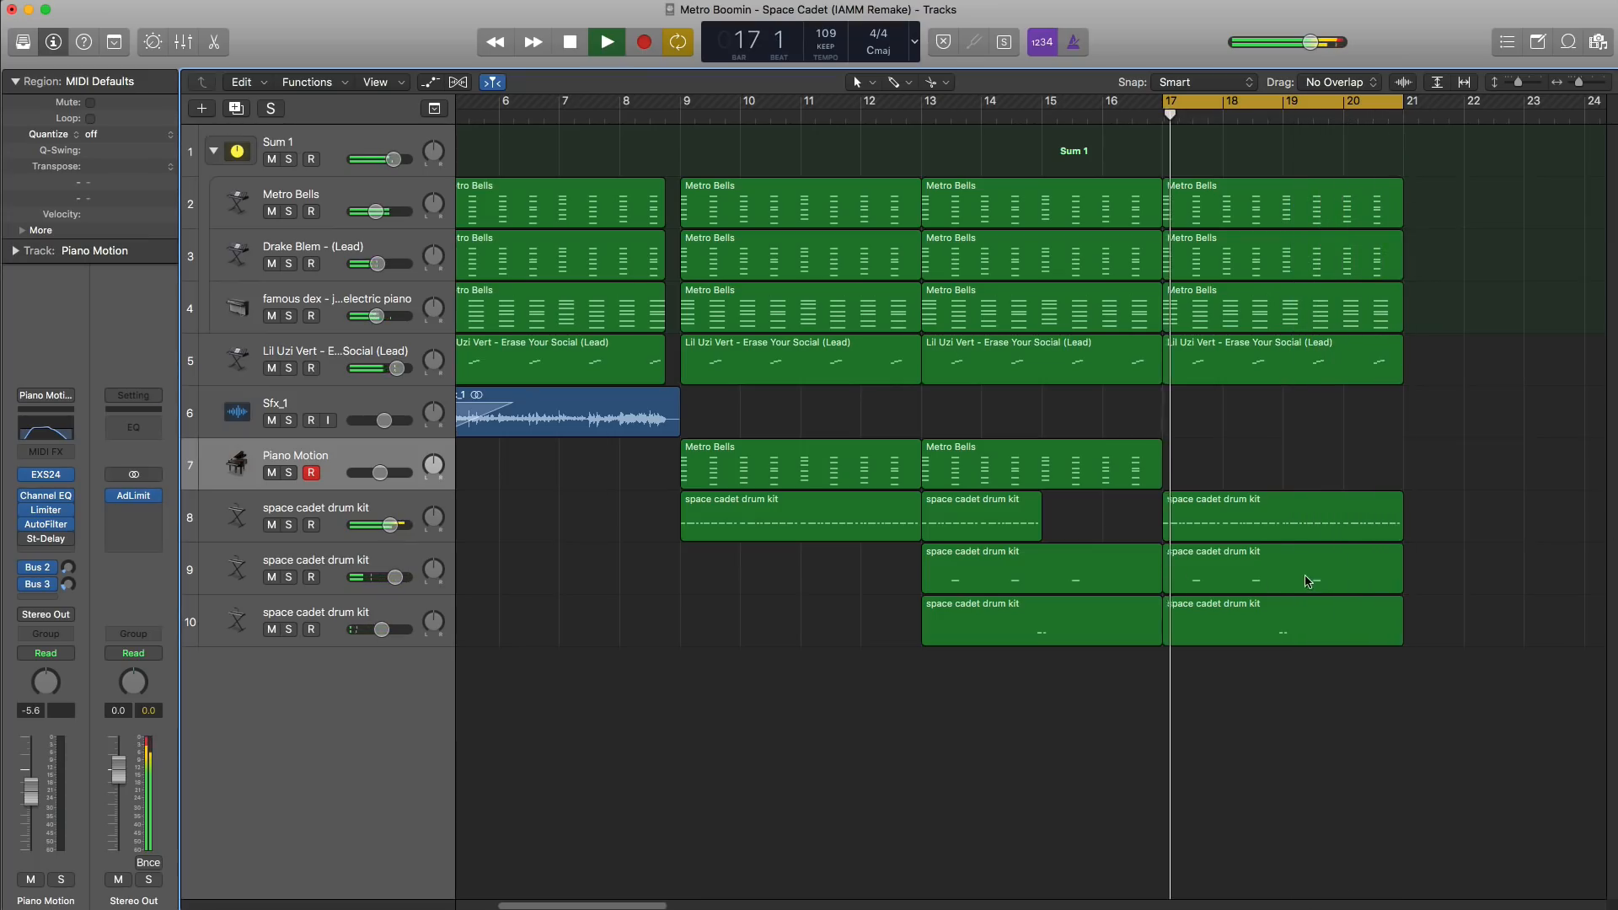
Step: Add a C#1 note on beat 3 of bar 20 in track 9's region, and lower track 10's volume to -7.4 dB
double_click(1272, 588)
click(1372, 688)
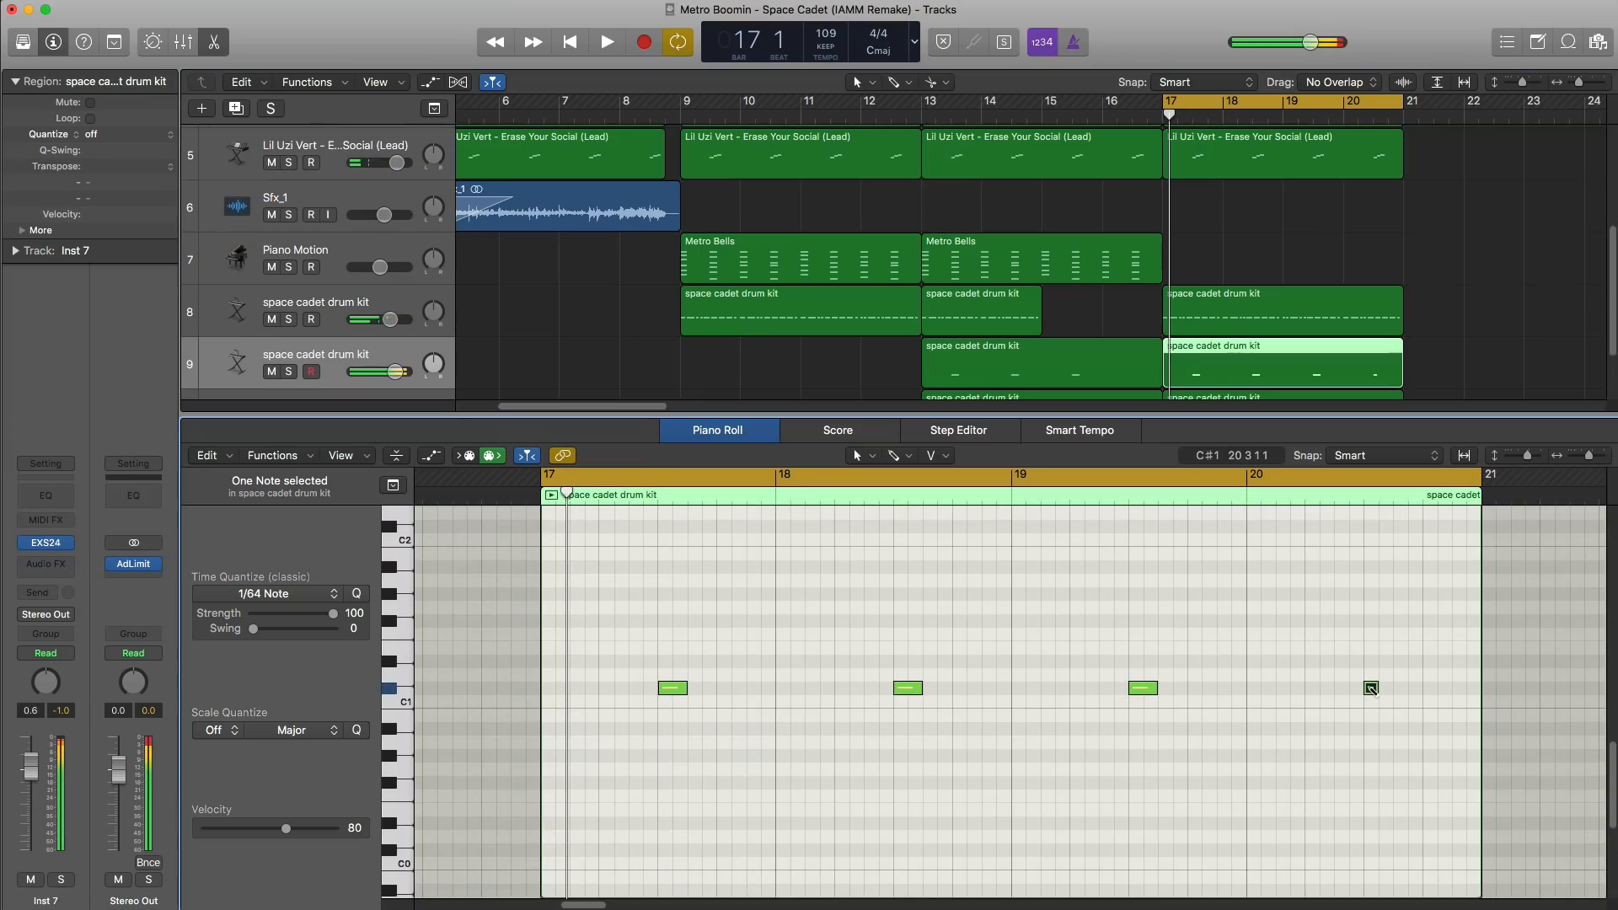
key(e)
key(space)
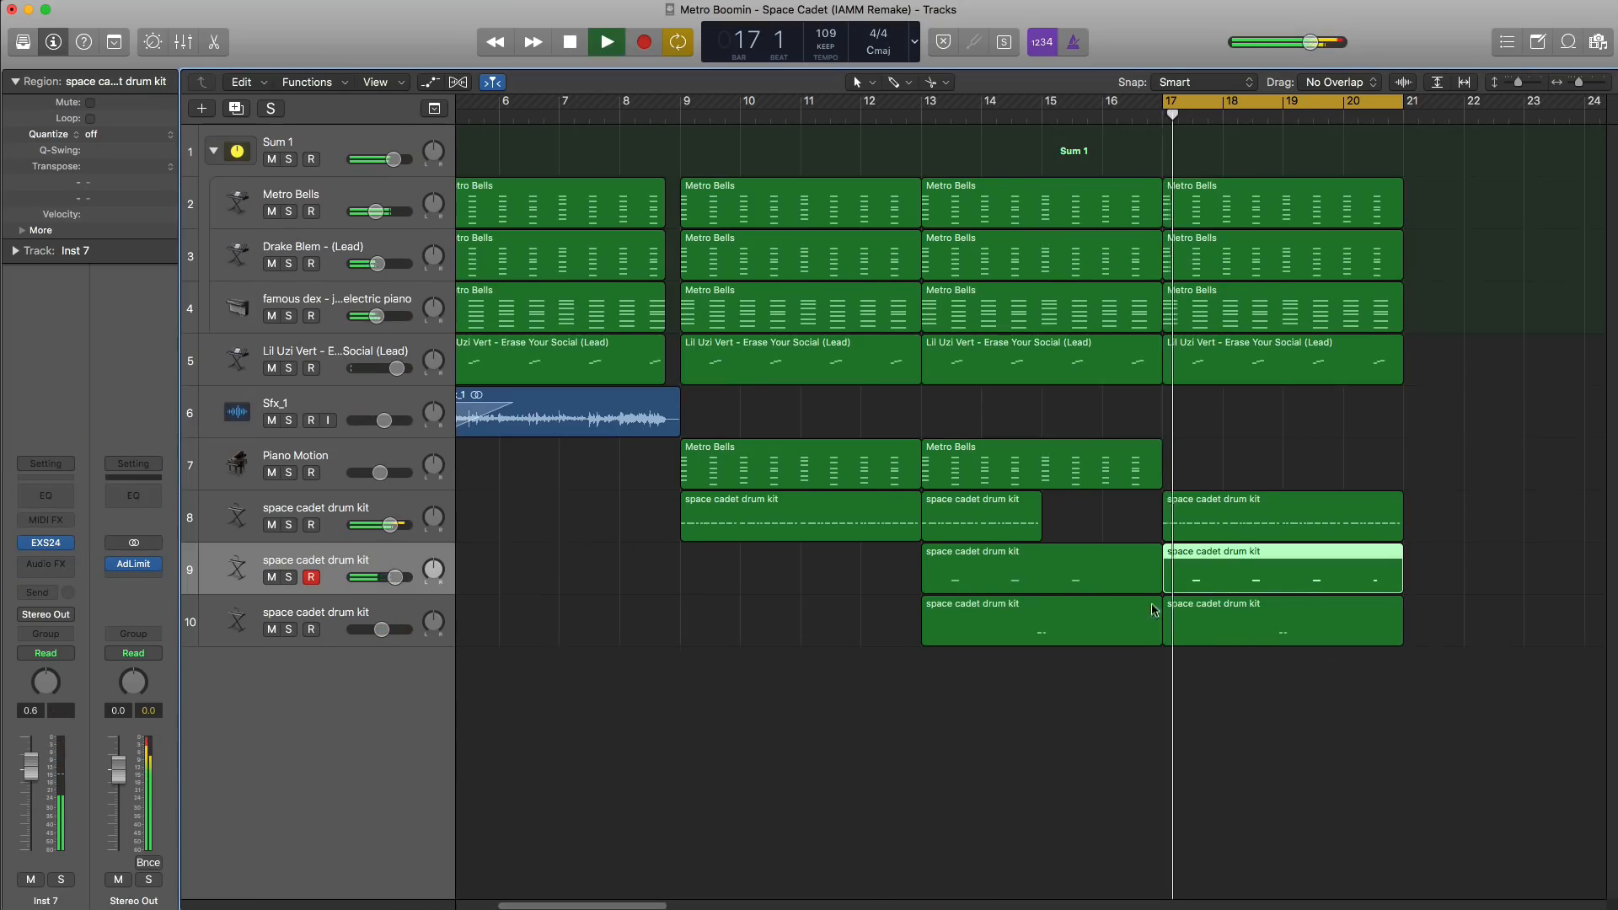
drag(382, 629, 377, 630)
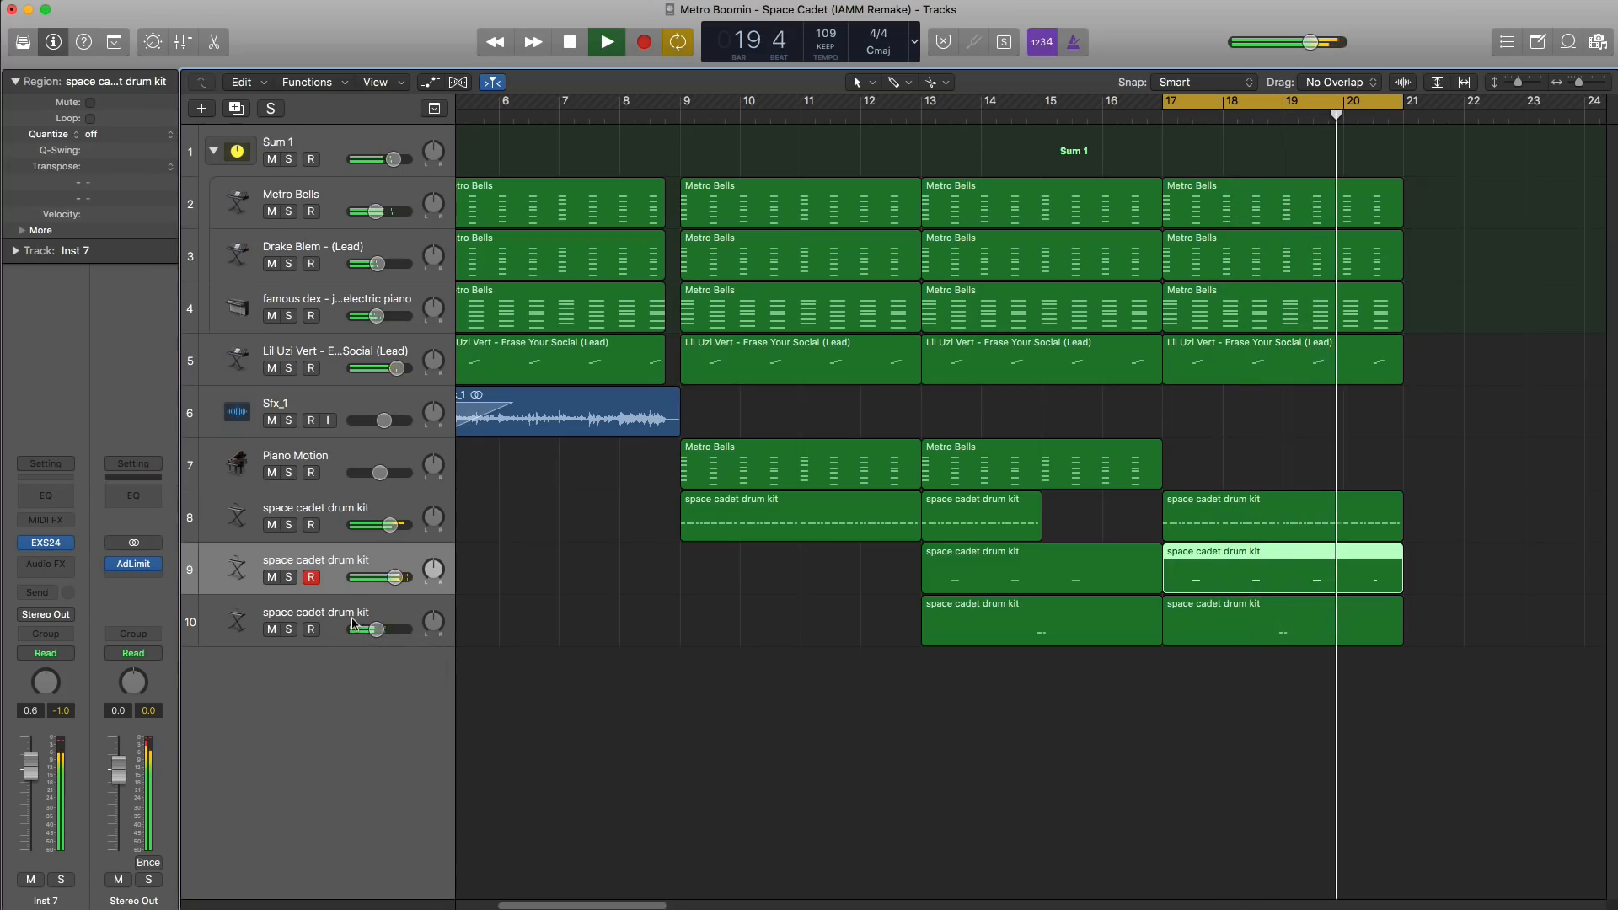
click(368, 637)
click(236, 112)
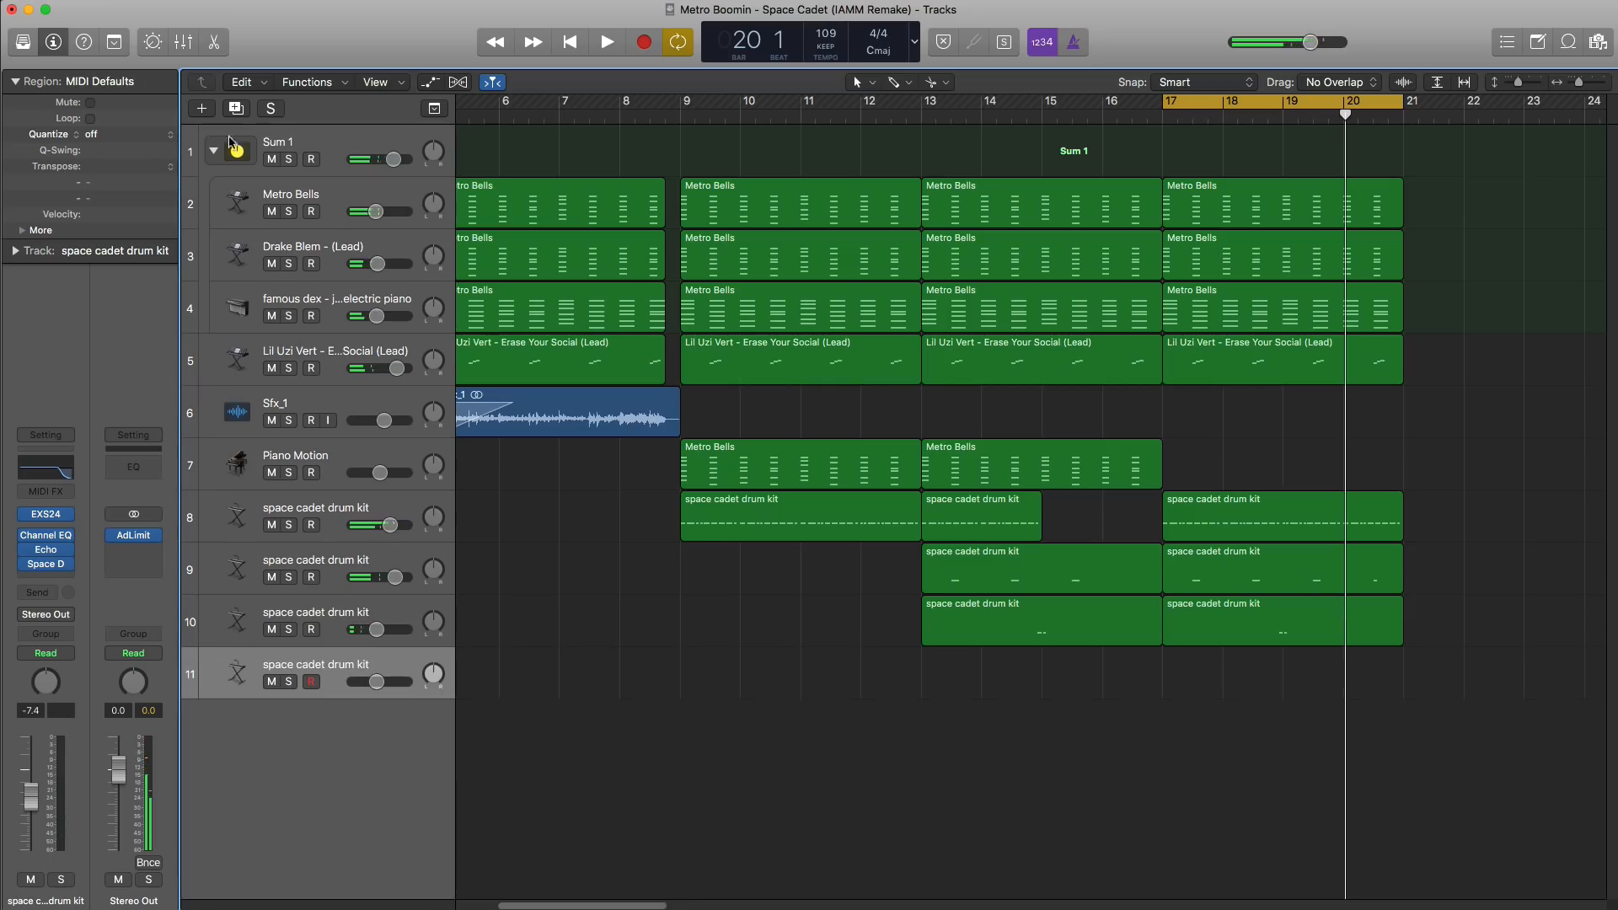
key(super+z)
Step: Duplicate drum kit track 9 and move the new track below track 10
click(326, 567)
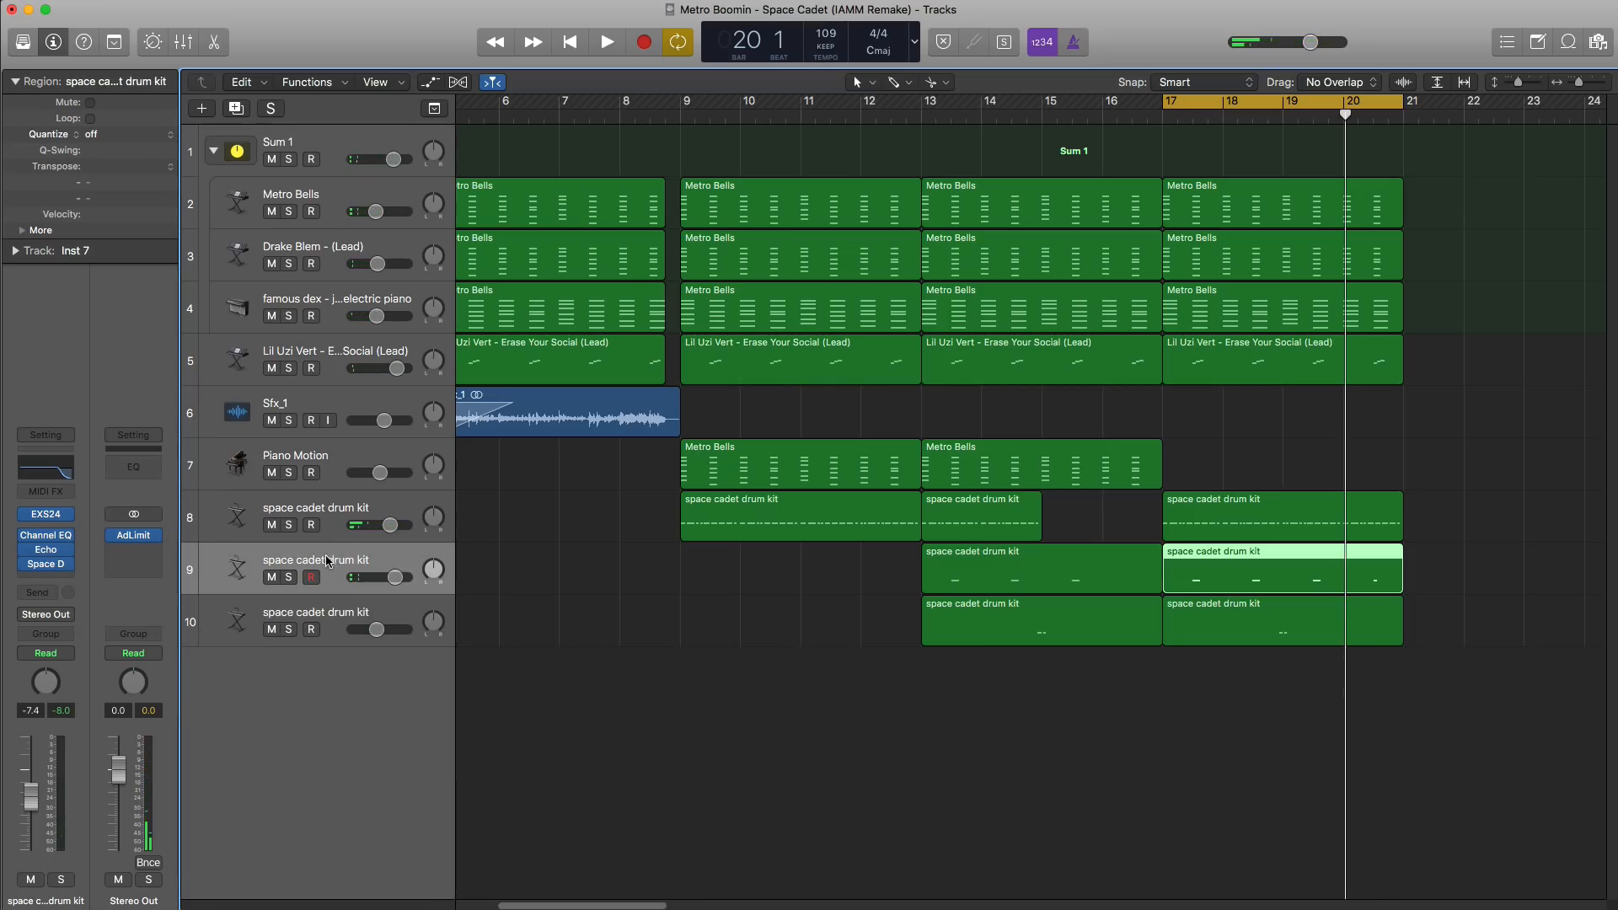
click(246, 114)
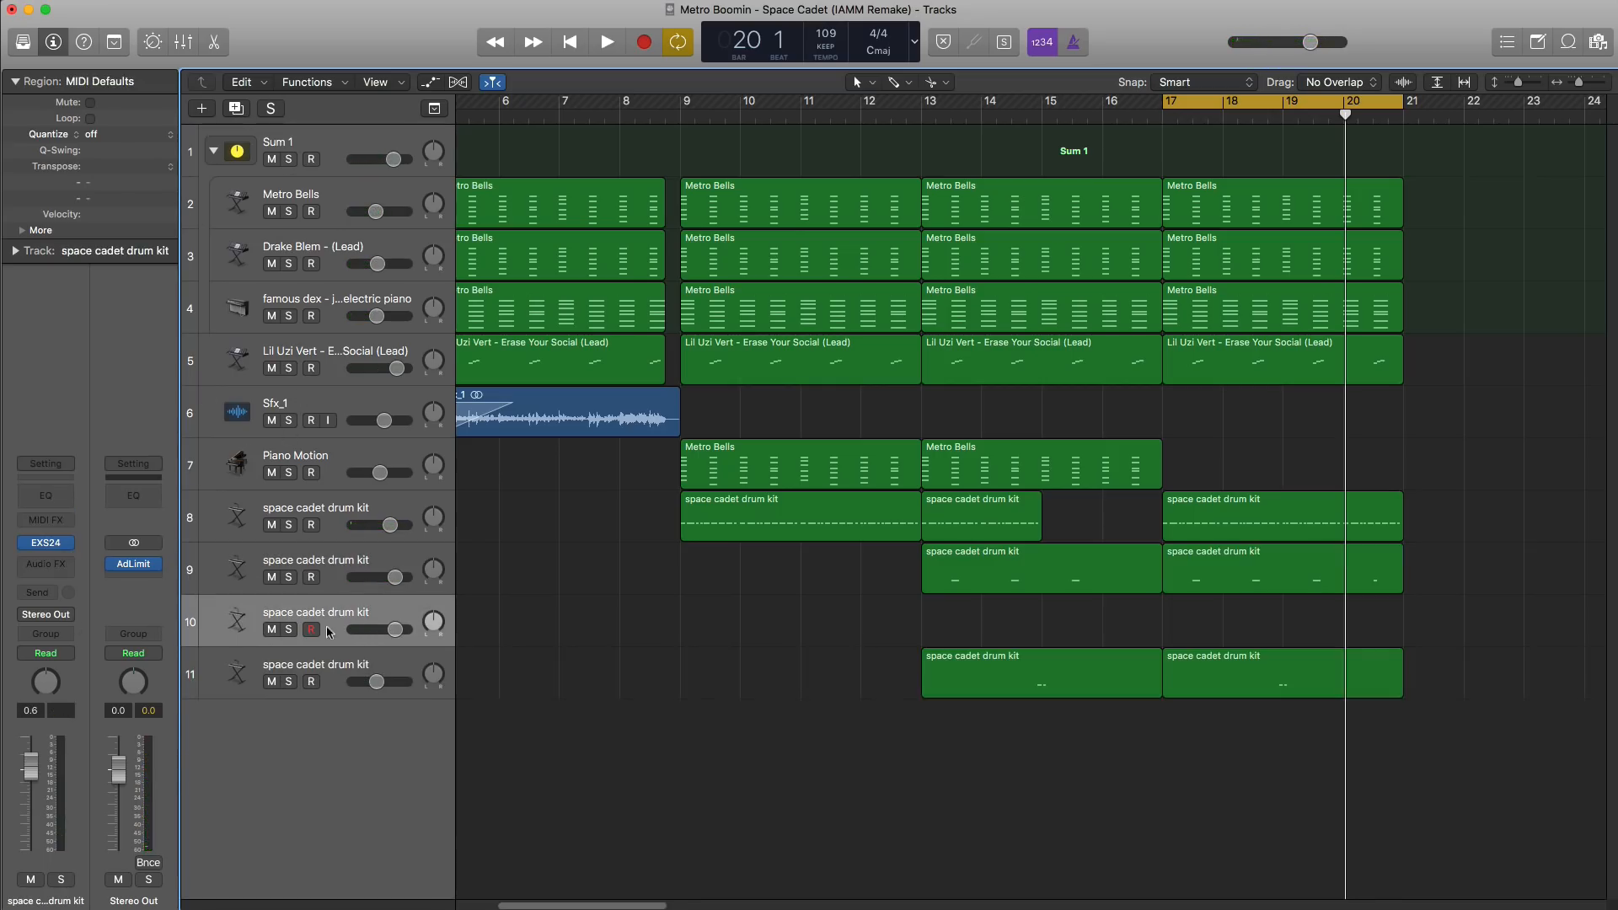
drag(330, 632, 333, 716)
Step: Create a four-bar region at bar 17 on track 11 and place F#1 notes on beat 3 of bars 17 and 19
click(1192, 685)
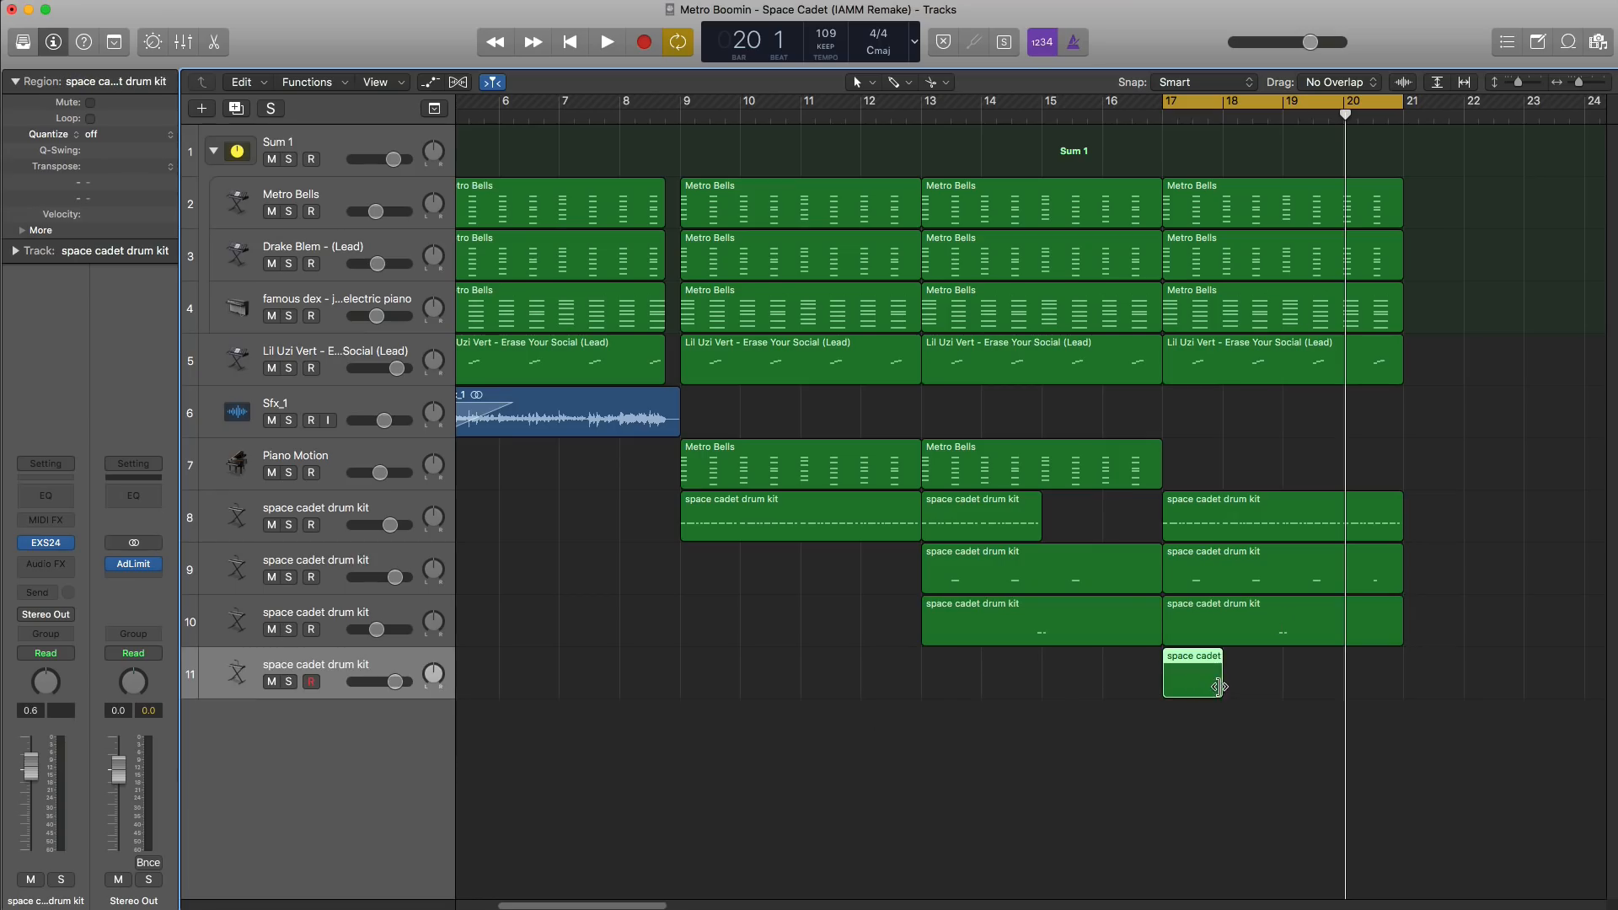
drag(1221, 687, 1397, 688)
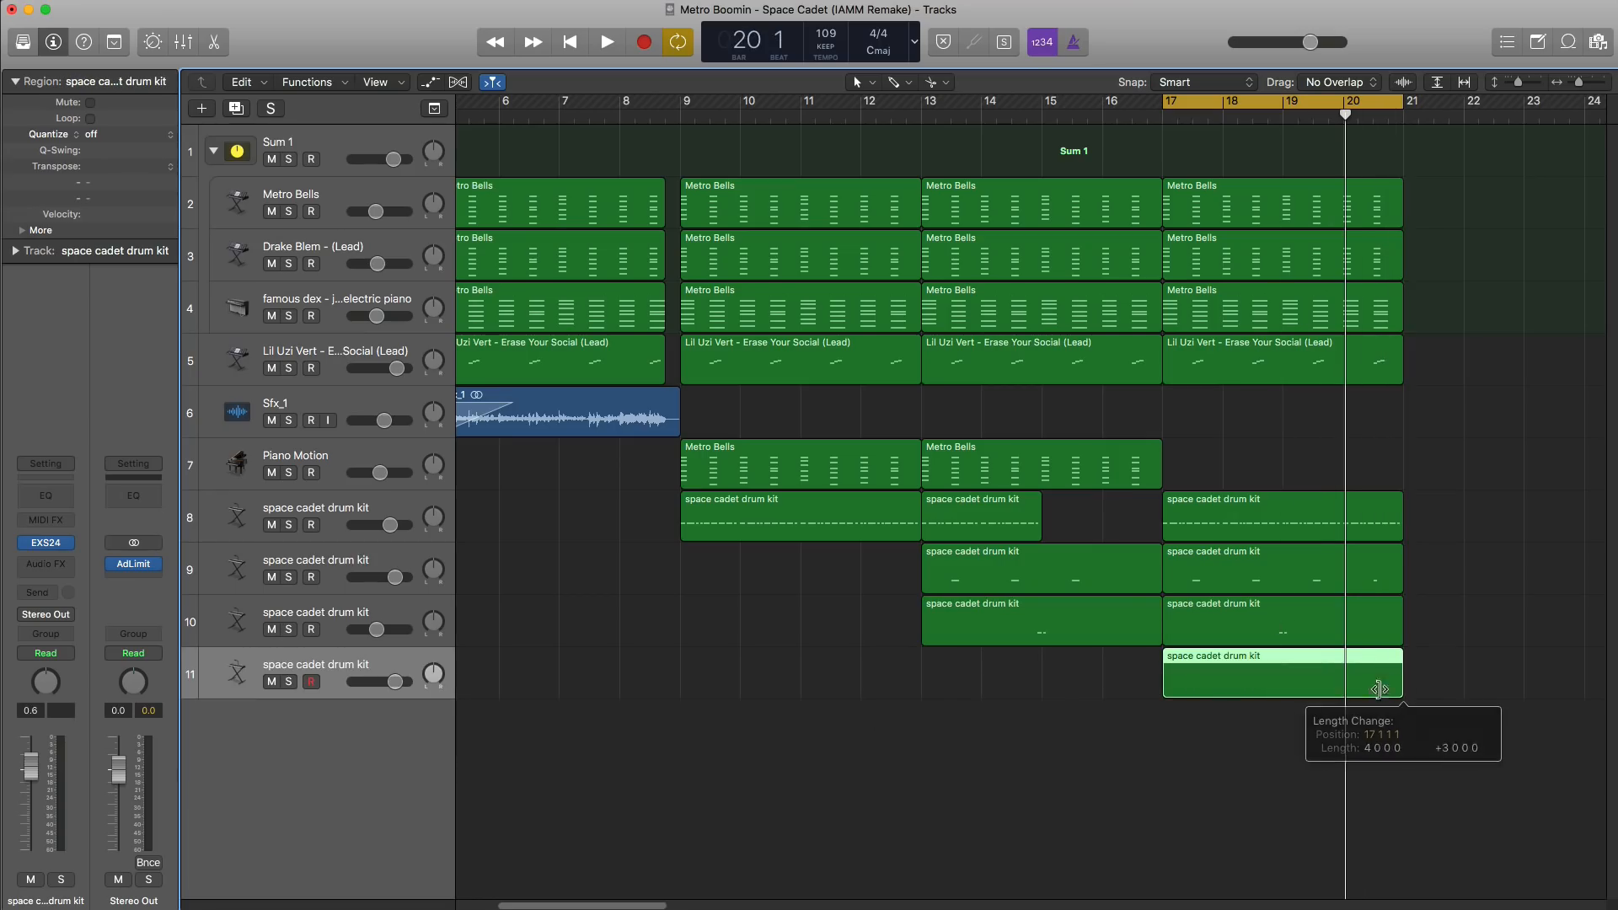
double_click(1371, 690)
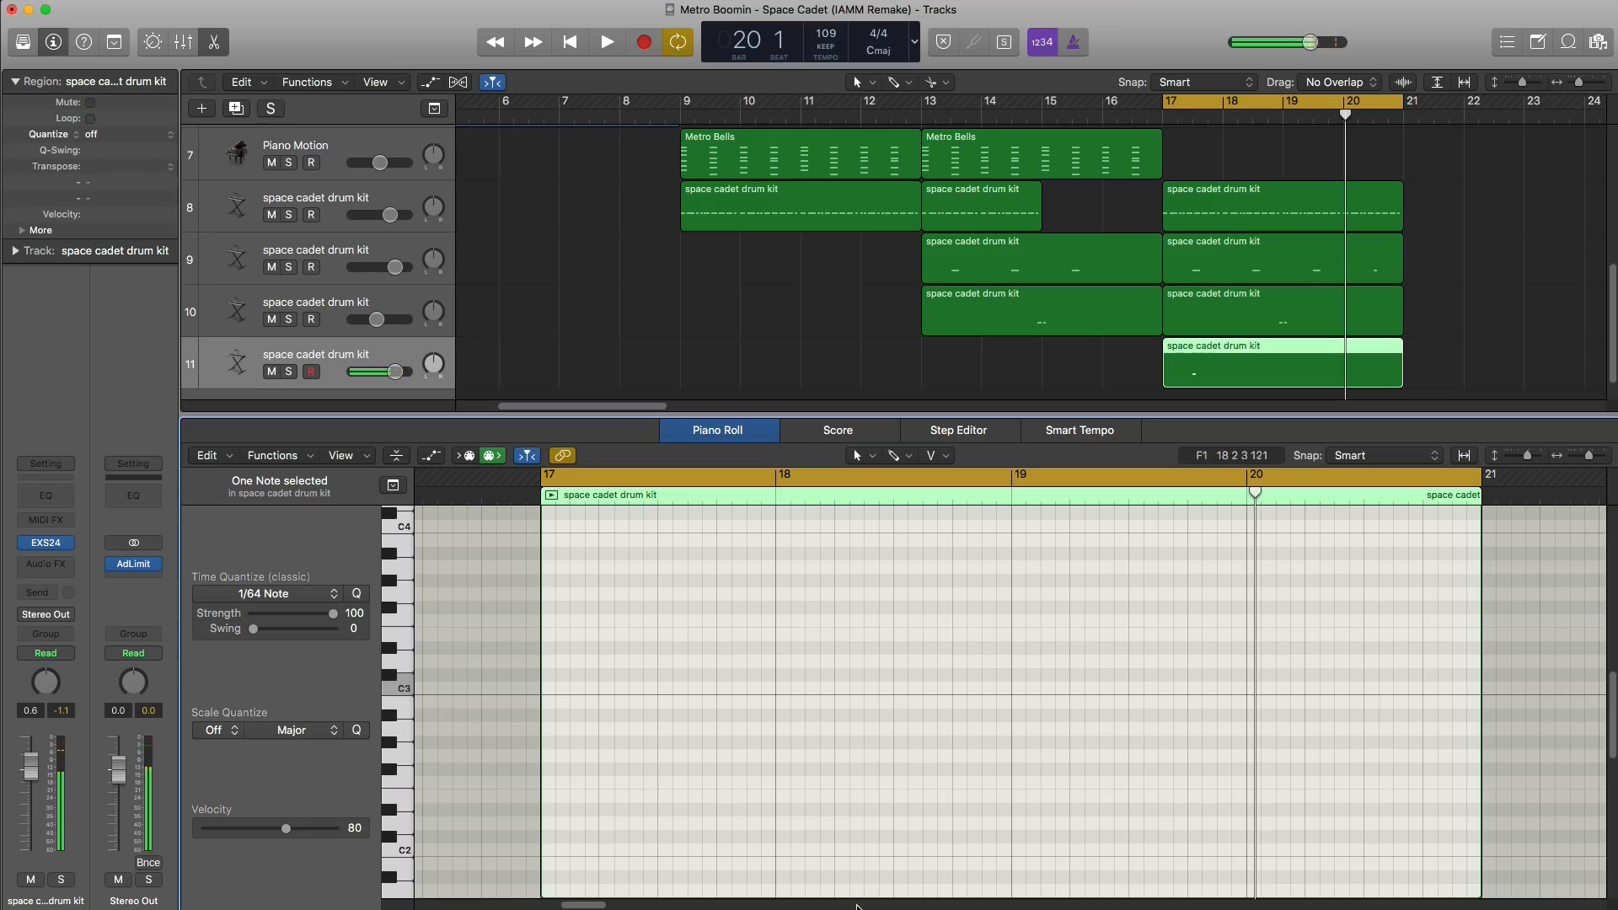
scroll(826, 842, down, 5)
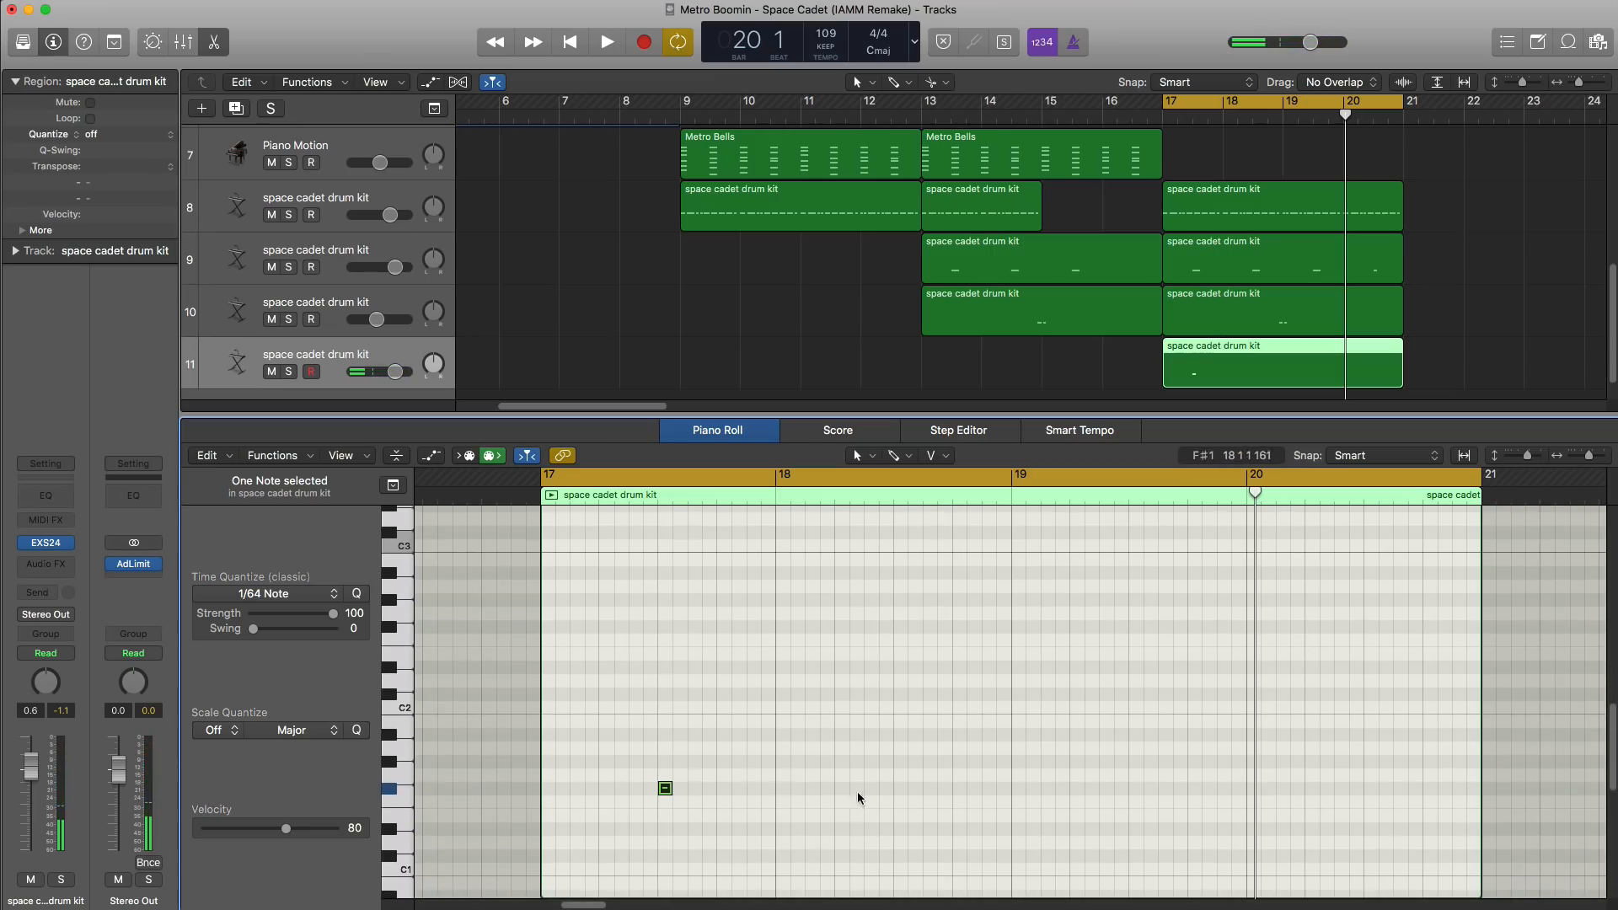
click(1136, 776)
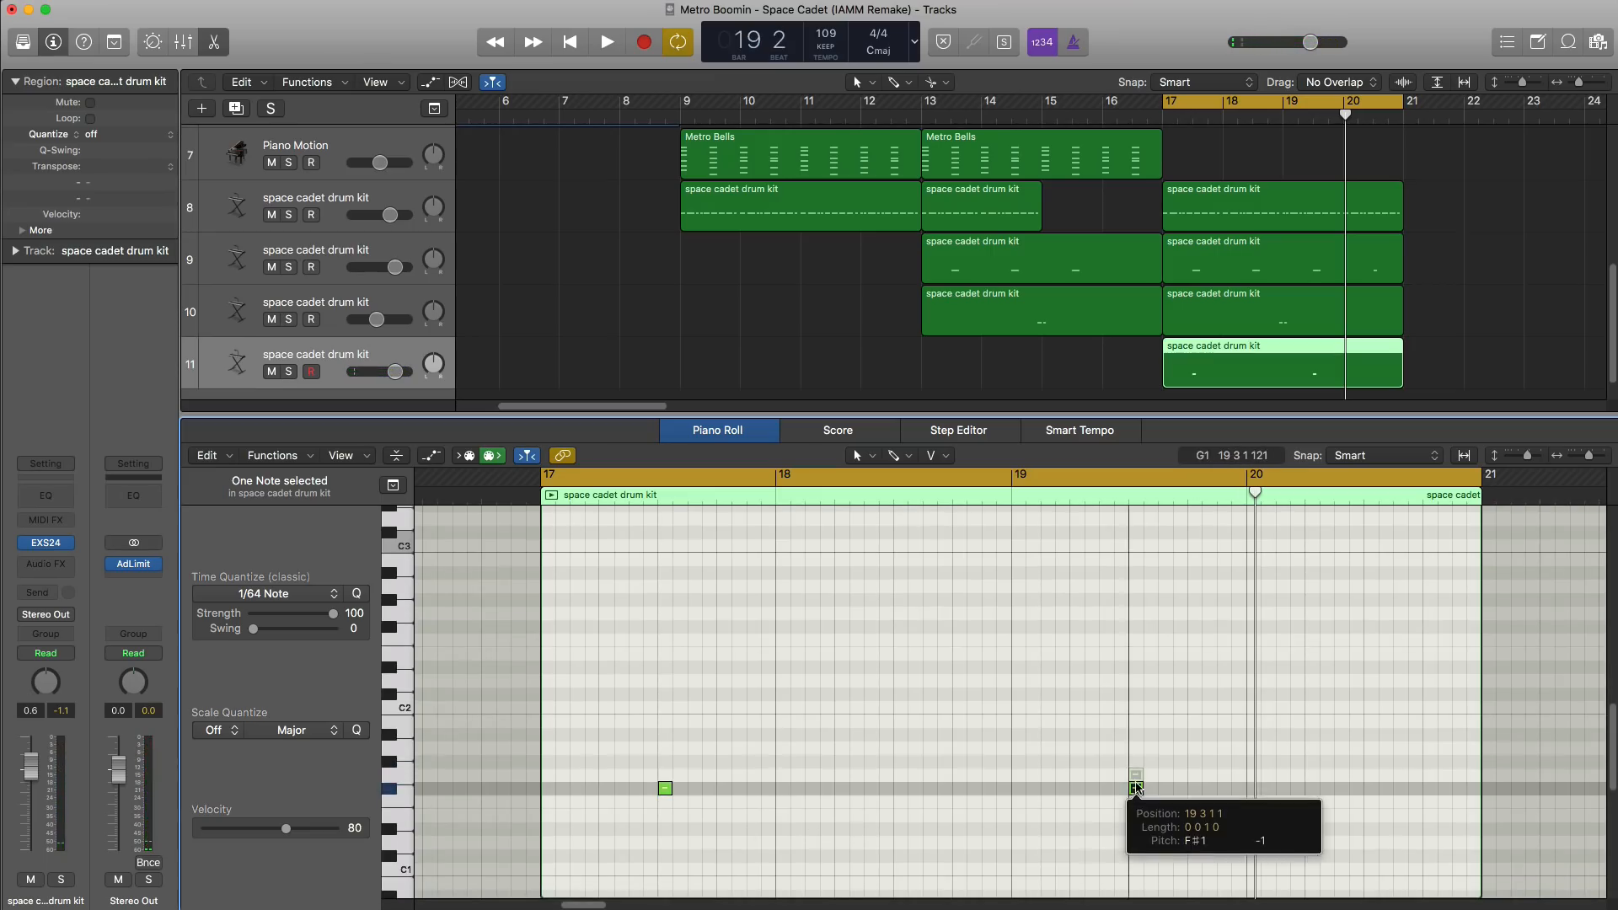
Step: Raise track 11's volume to 2.6 dB and listen to the loop
key(x)
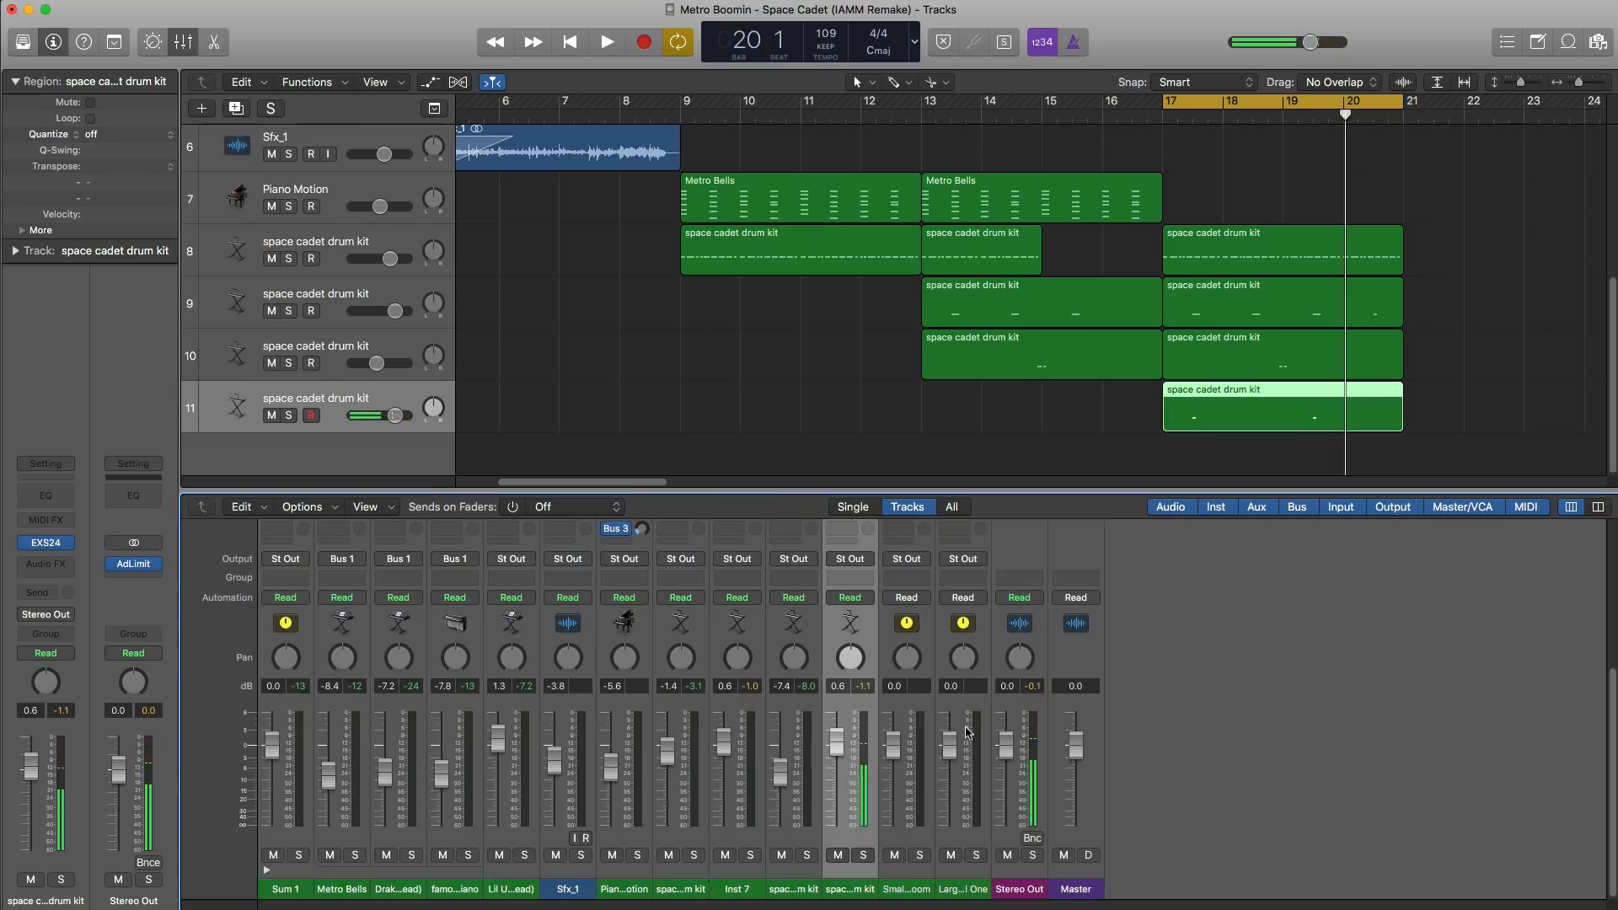
key(x)
drag(388, 686, 393, 686)
key(space)
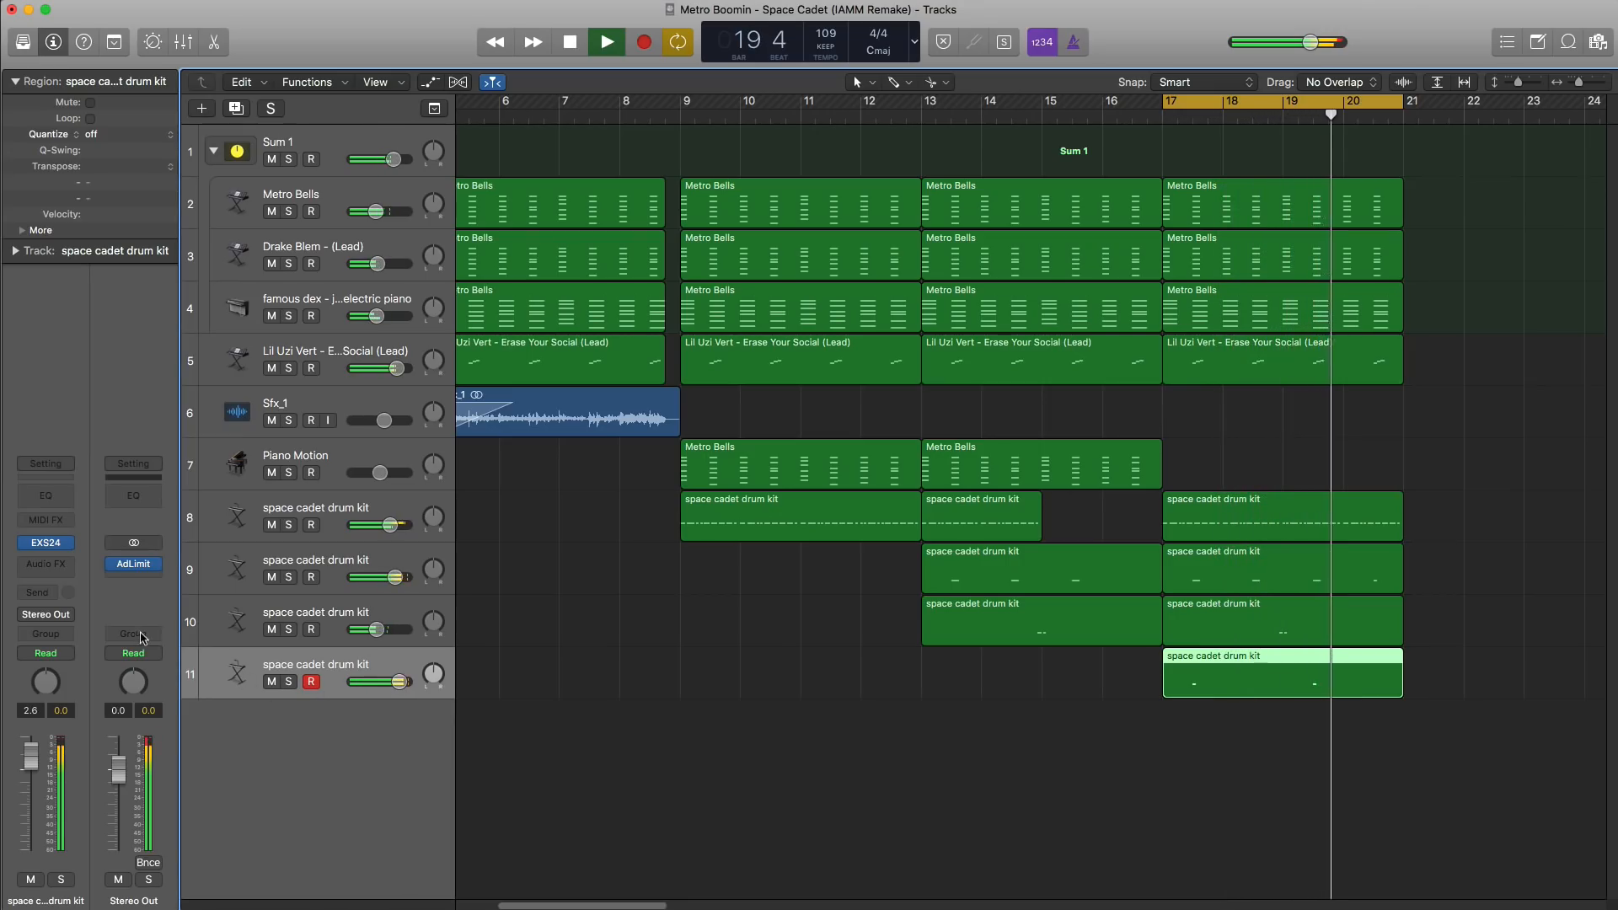
key(space)
Step: Add a stereo Space Designer reverb to track 11 and load its 01.9s Bomb Tail preset
click(47, 565)
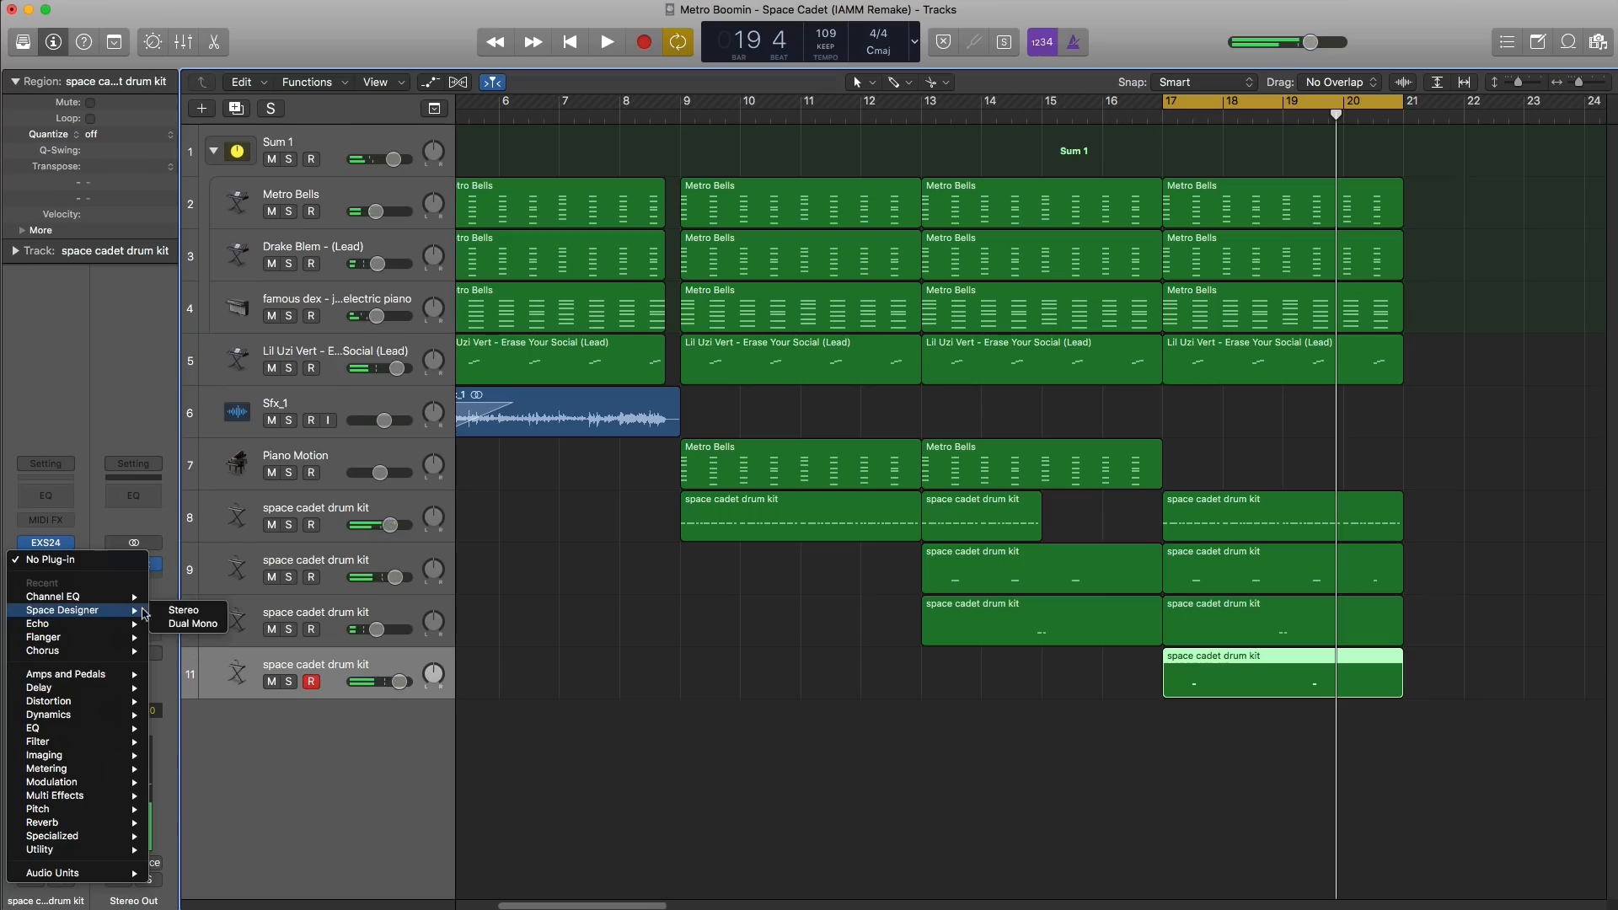
click(185, 610)
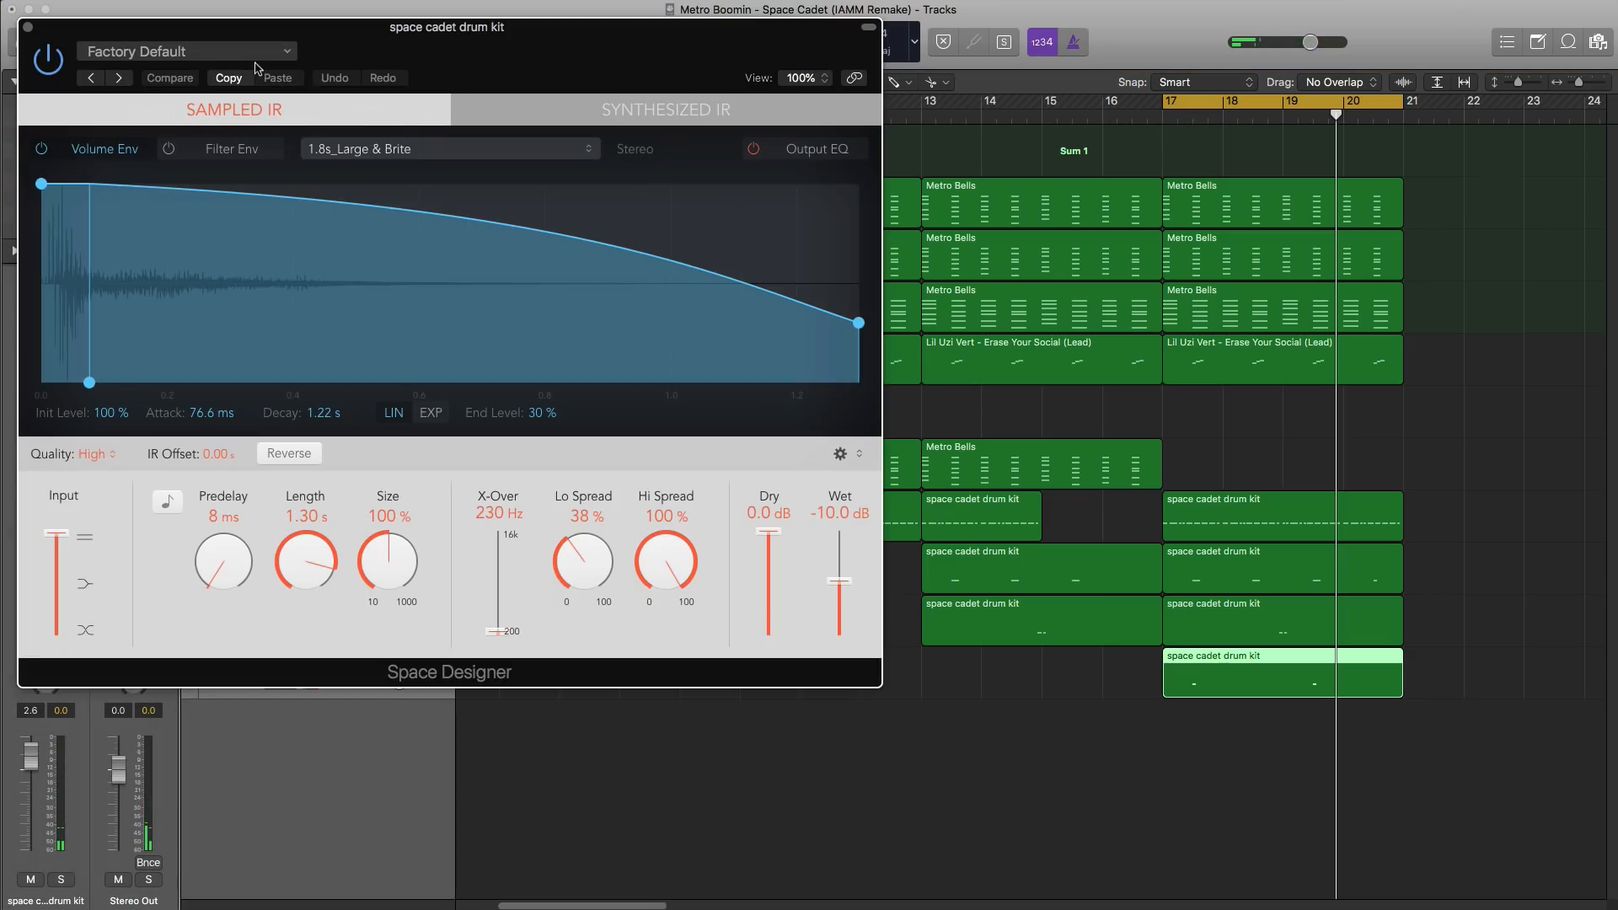
click(257, 58)
mouse_move(278, 371)
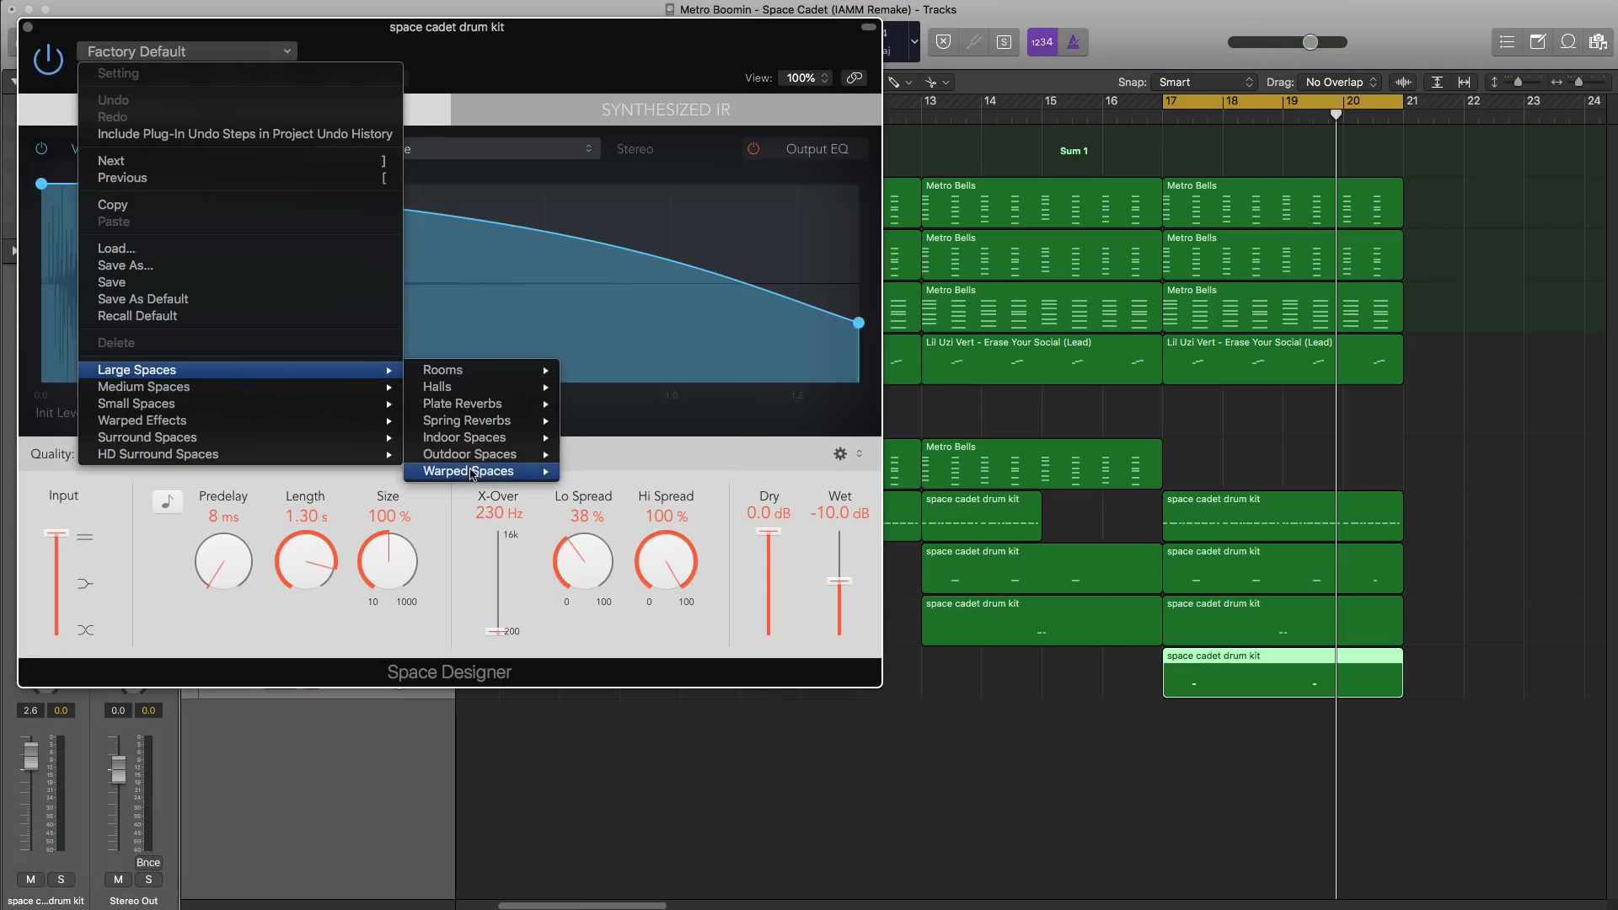
mouse_move(471, 474)
click(616, 470)
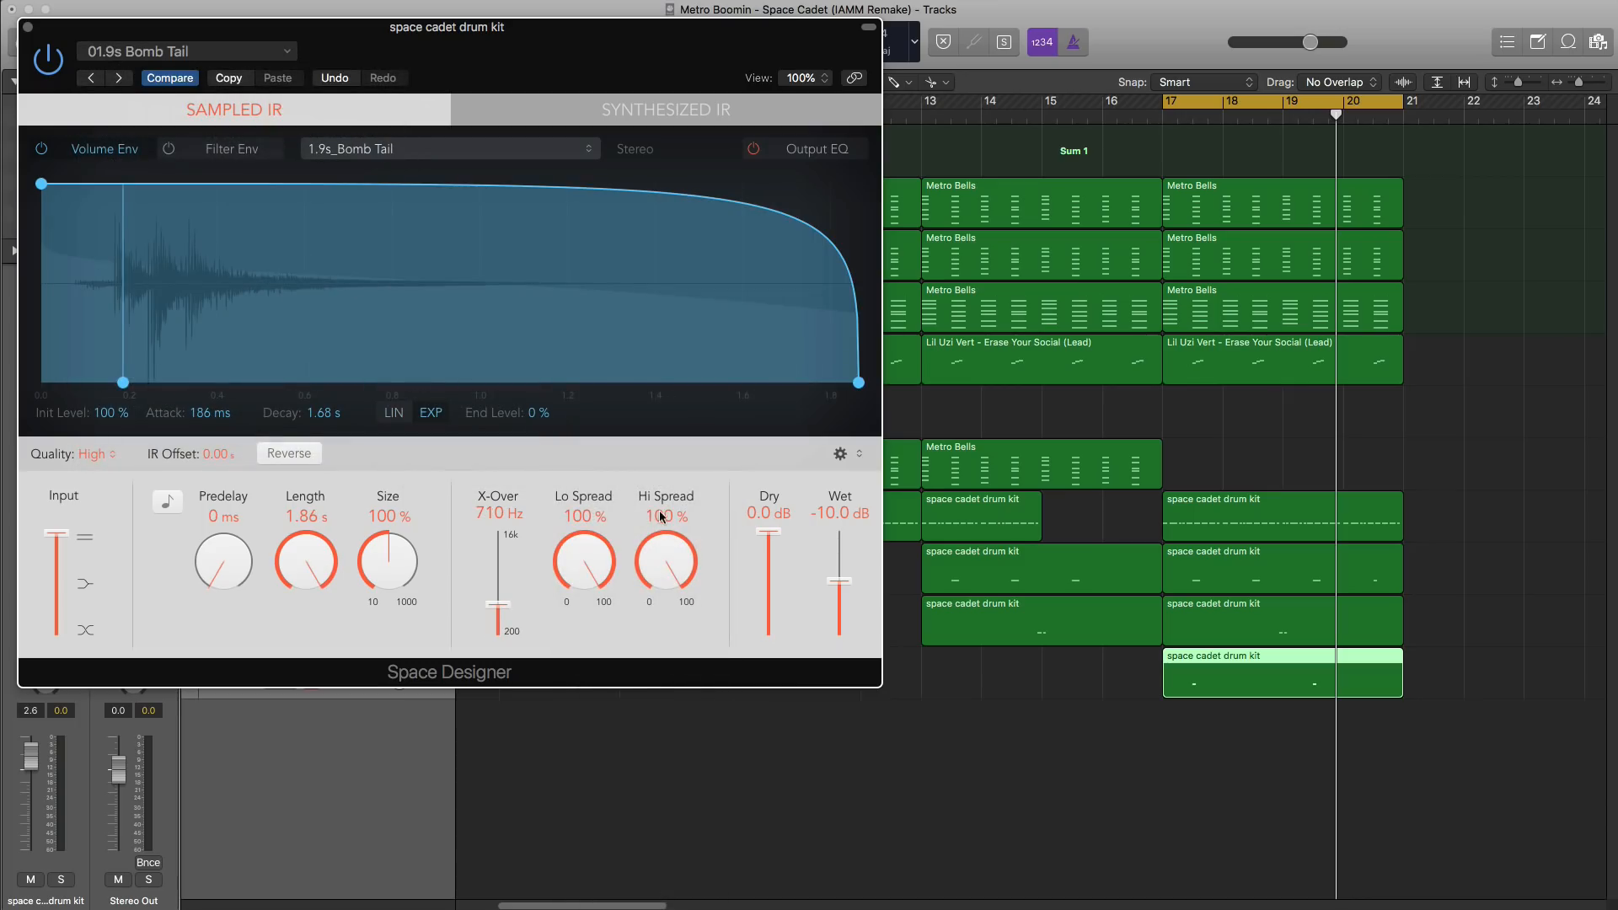
Step: Set the reverb's wet level to -27.0 dB and track 11's volume to 0.6 dB while listening to the loop
key(space)
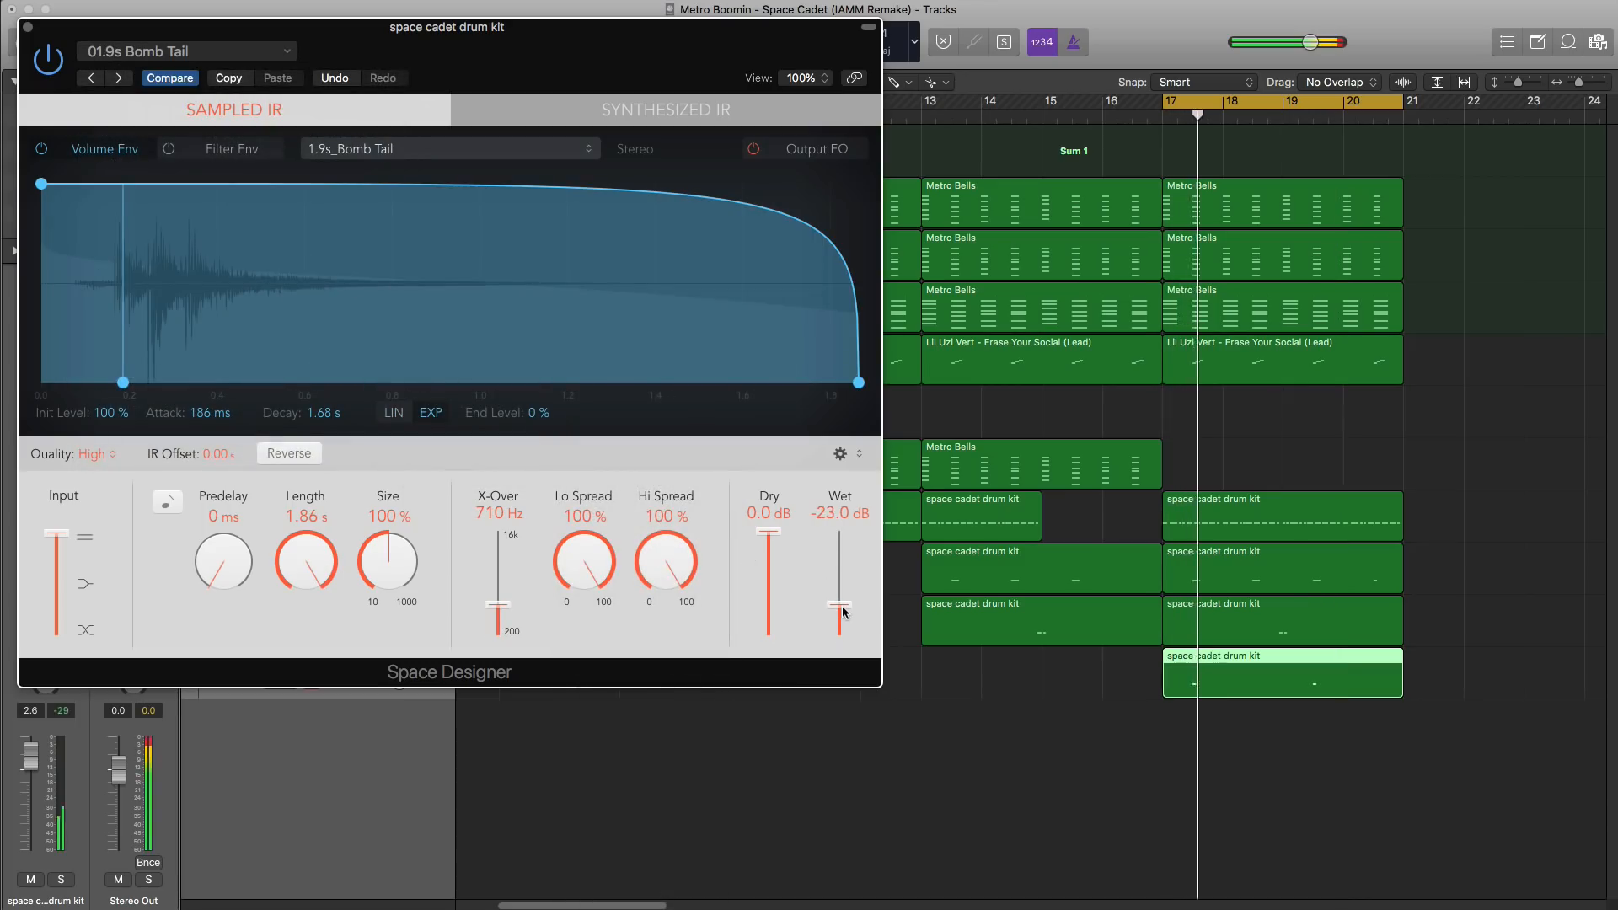
drag(839, 582, 843, 616)
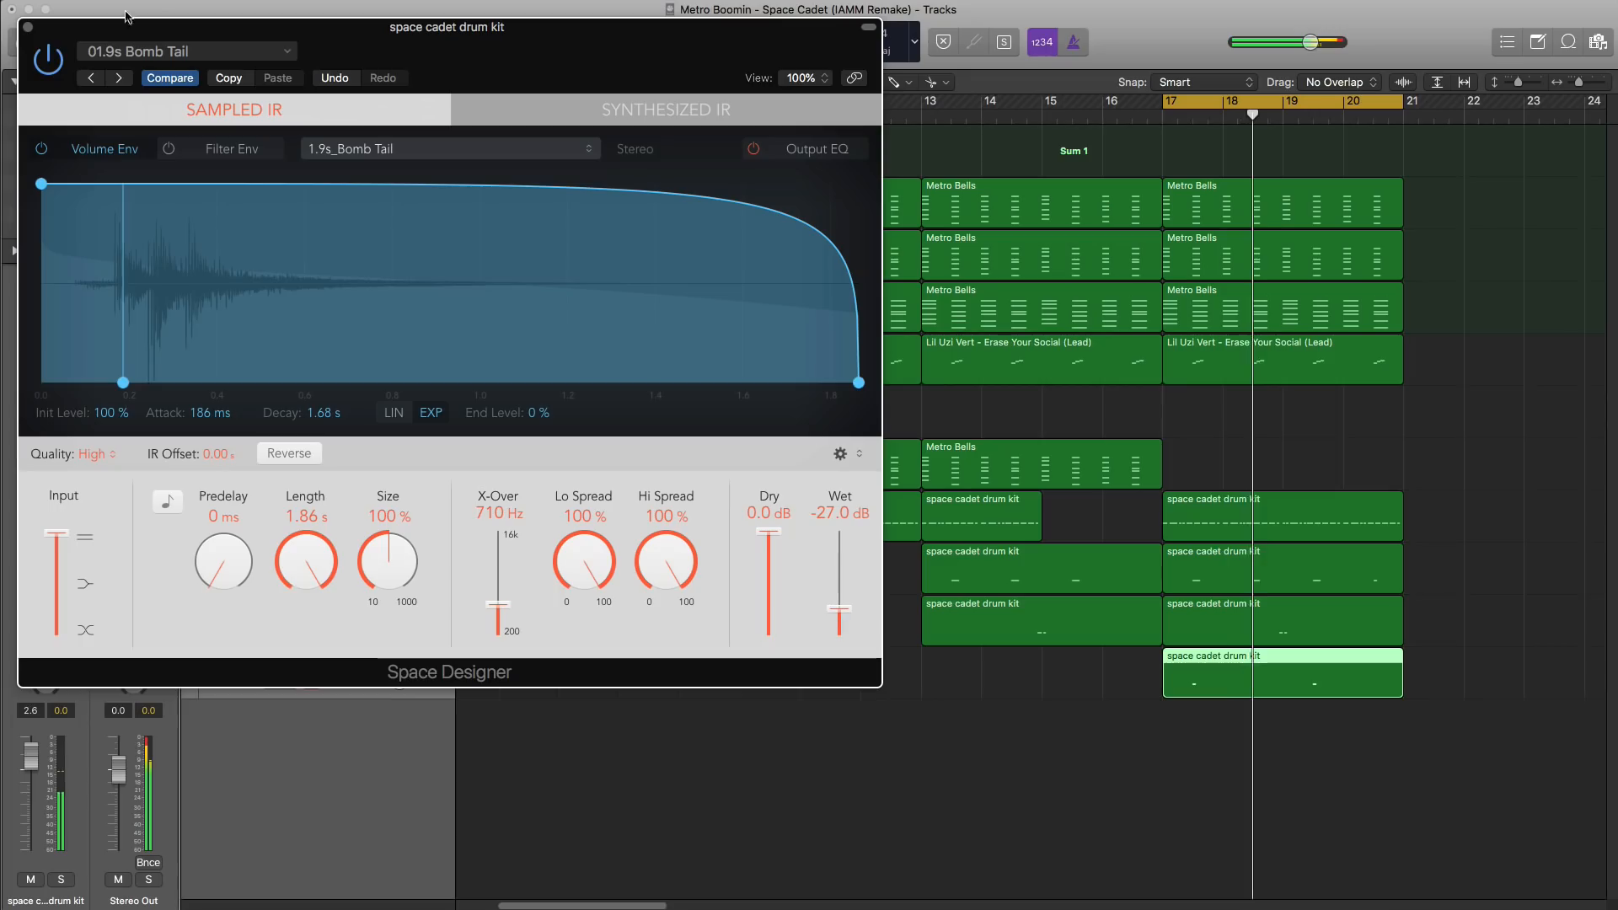
click(28, 27)
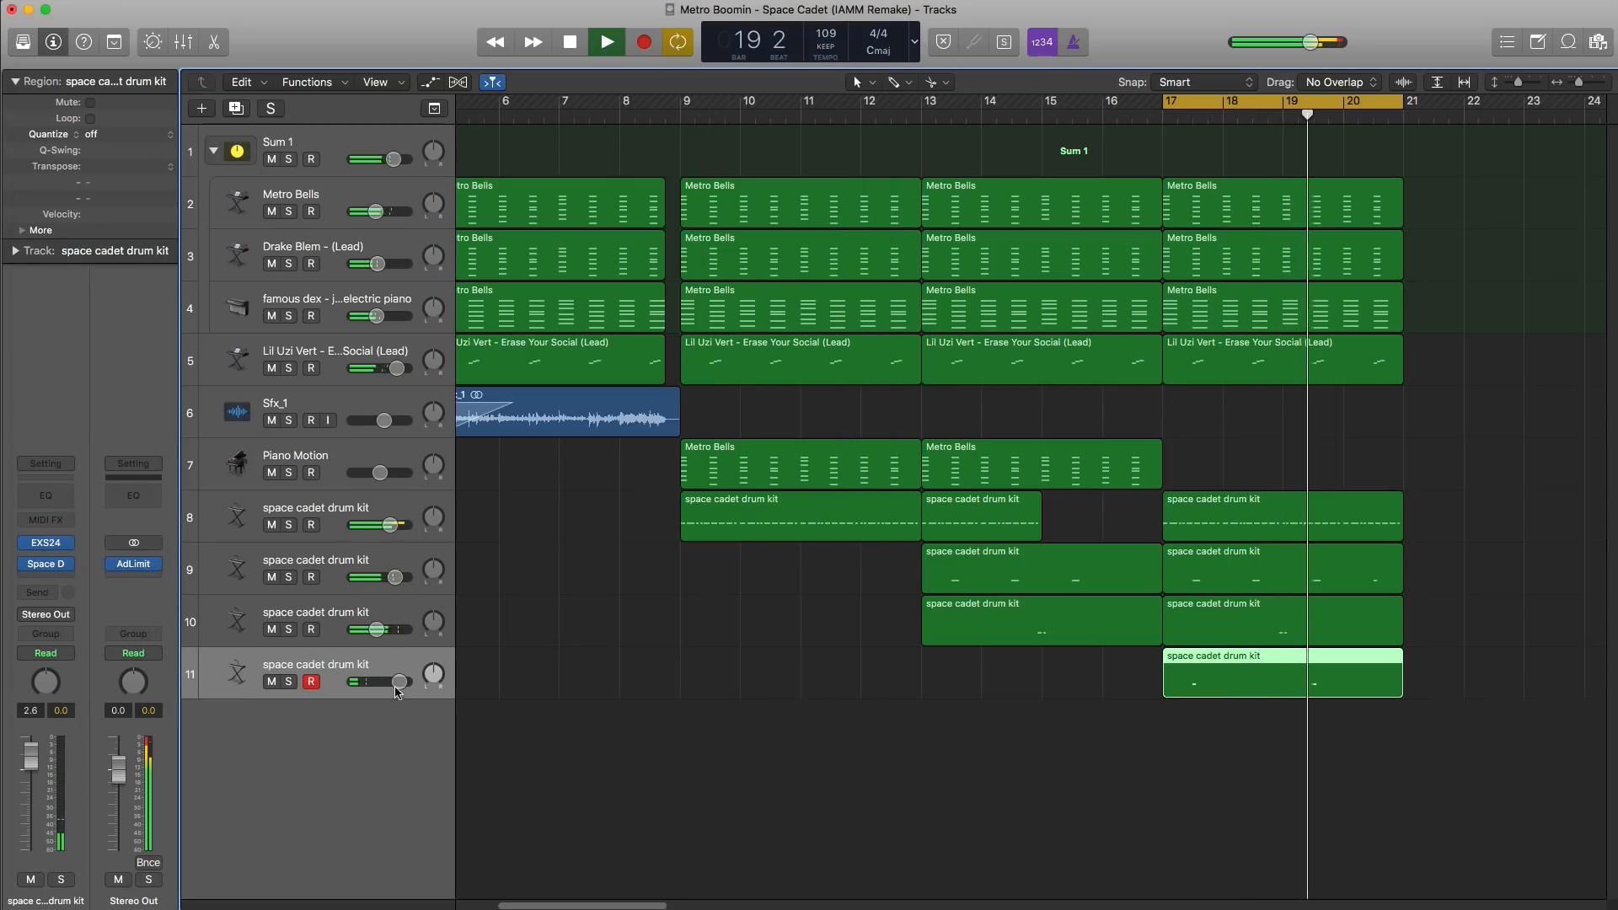
drag(399, 684, 395, 682)
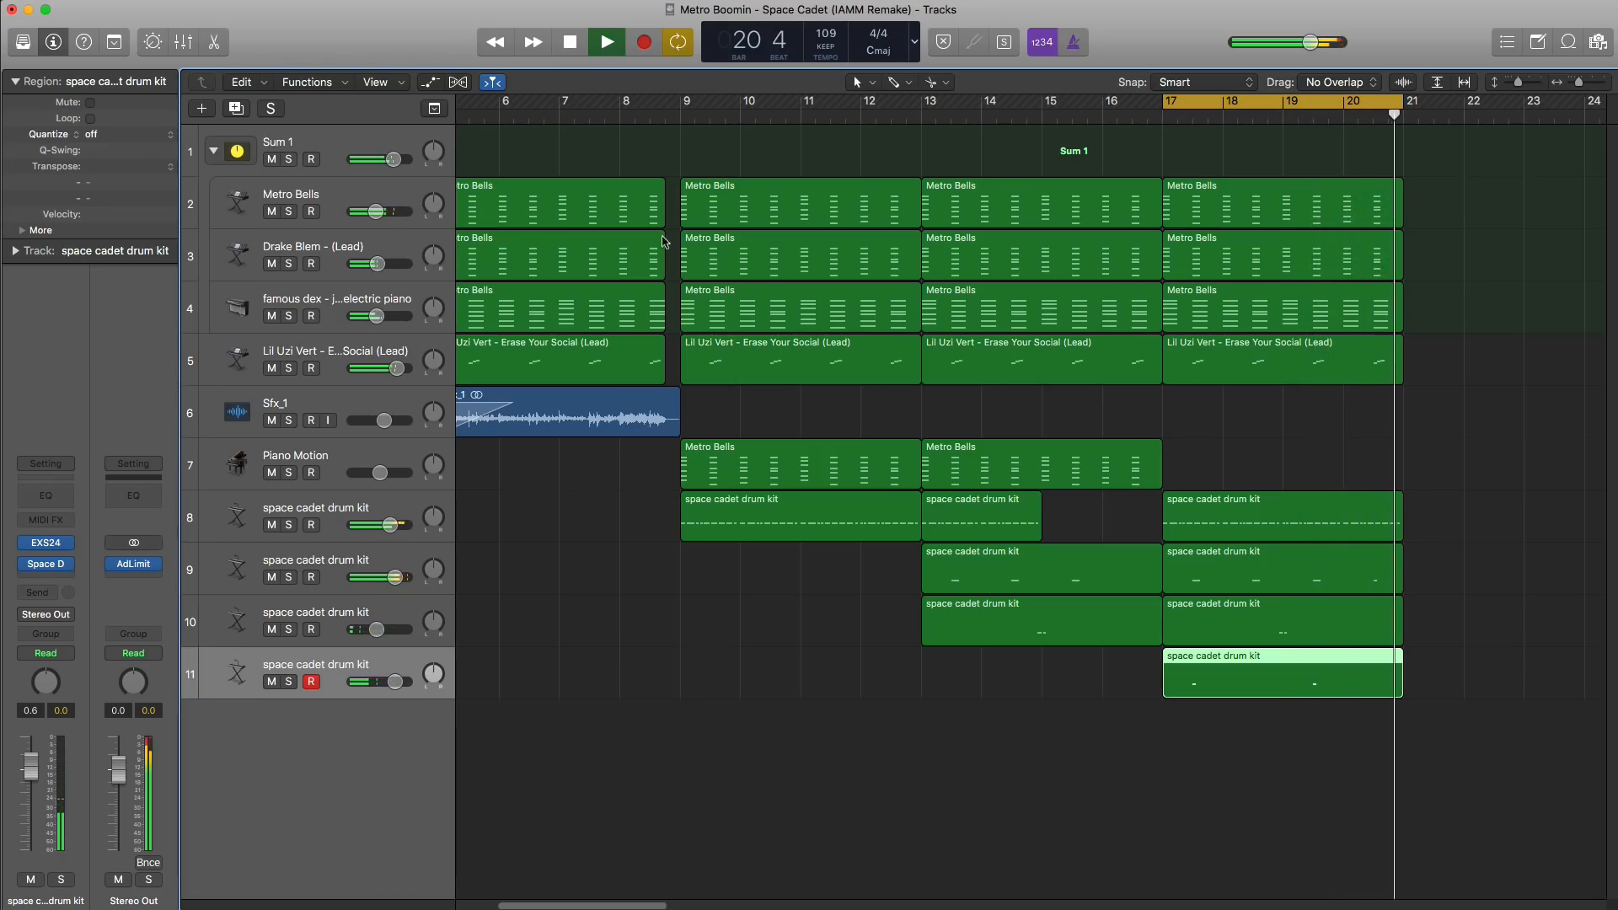
Step: Stop playback and delete the Lil Uzi Vert lead region at bar 17 on track 5
key(space)
click(1298, 376)
key(Delete)
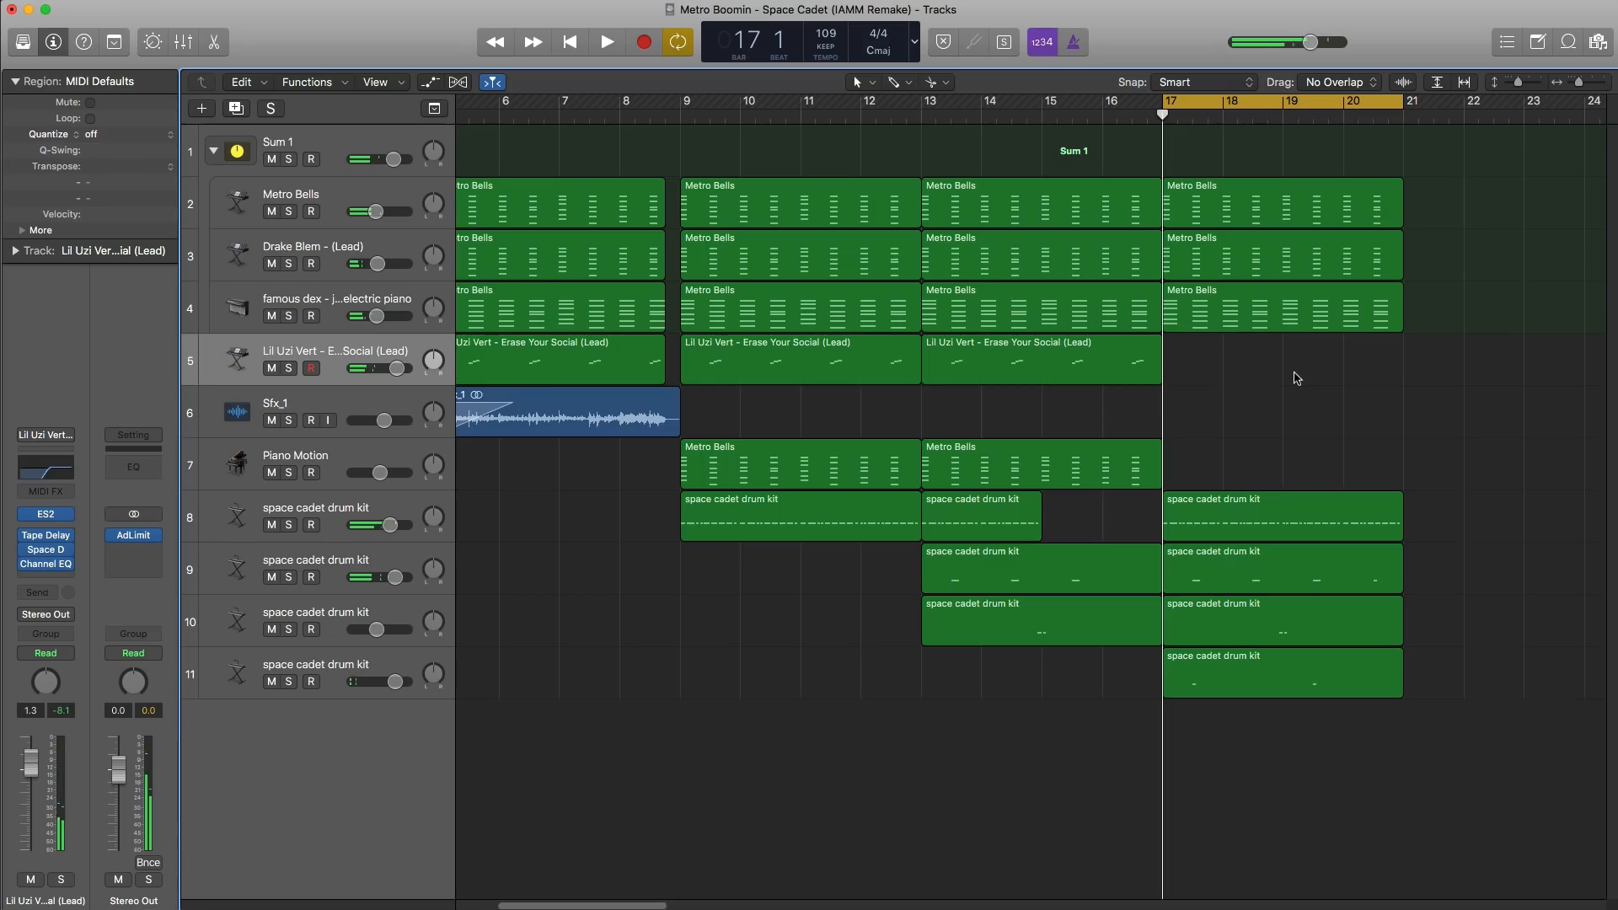
Step: Create a new software instrument track and move it below all the drum kit tracks
scroll(1296, 375, down, 3)
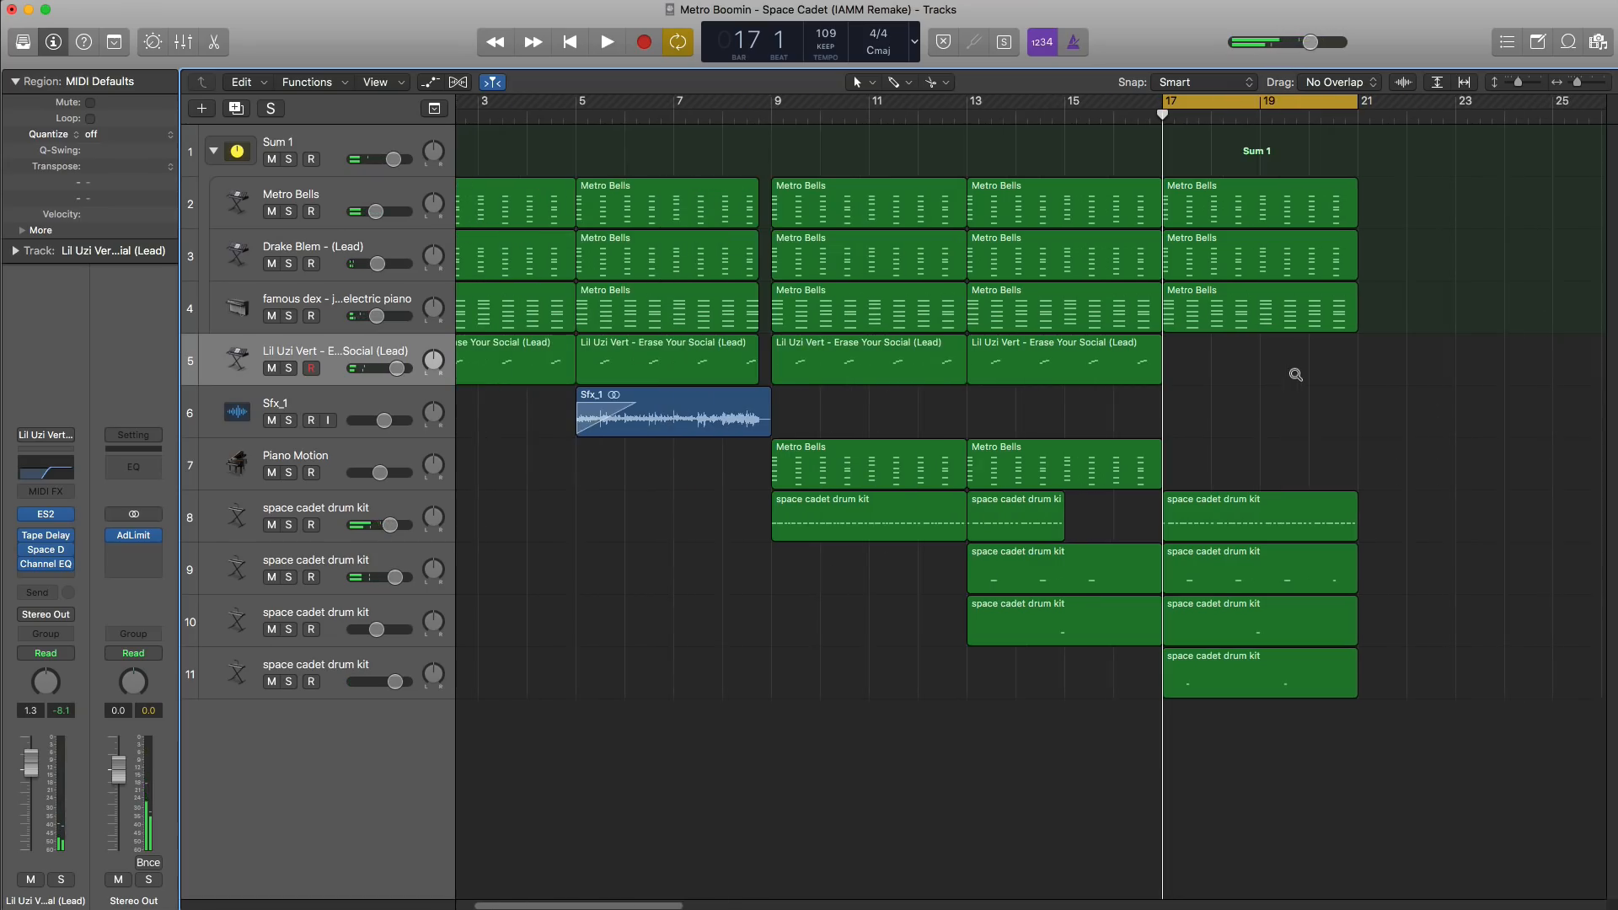
click(203, 110)
key(Return)
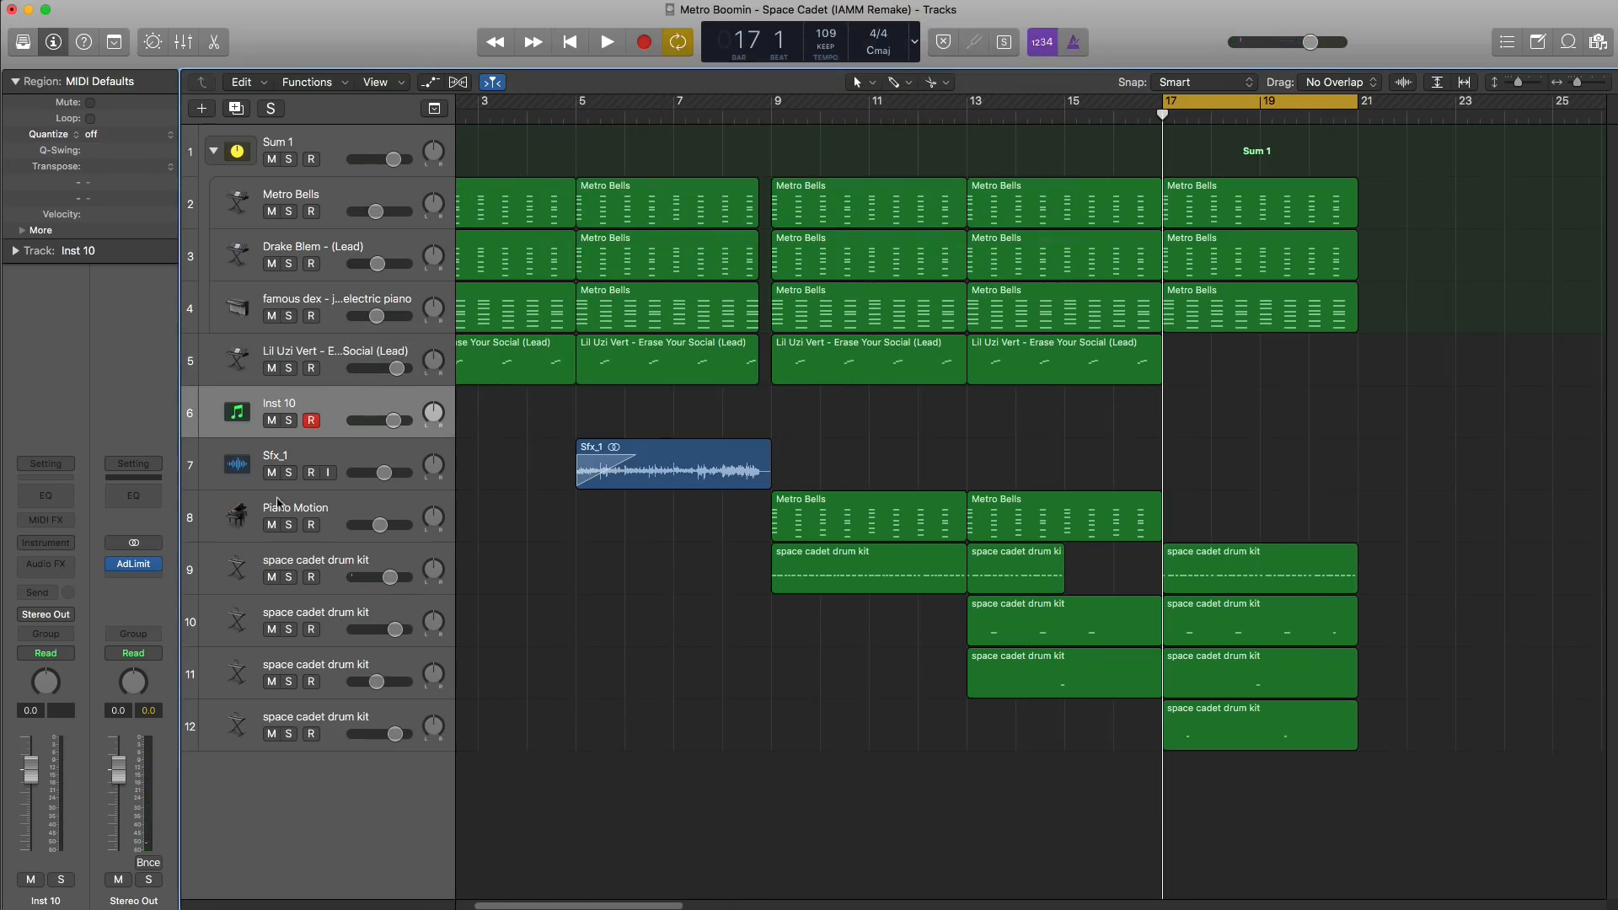
drag(328, 413, 320, 750)
Step: Load the ES2 synthesizer on the new instrument track with the 808 preset
click(55, 545)
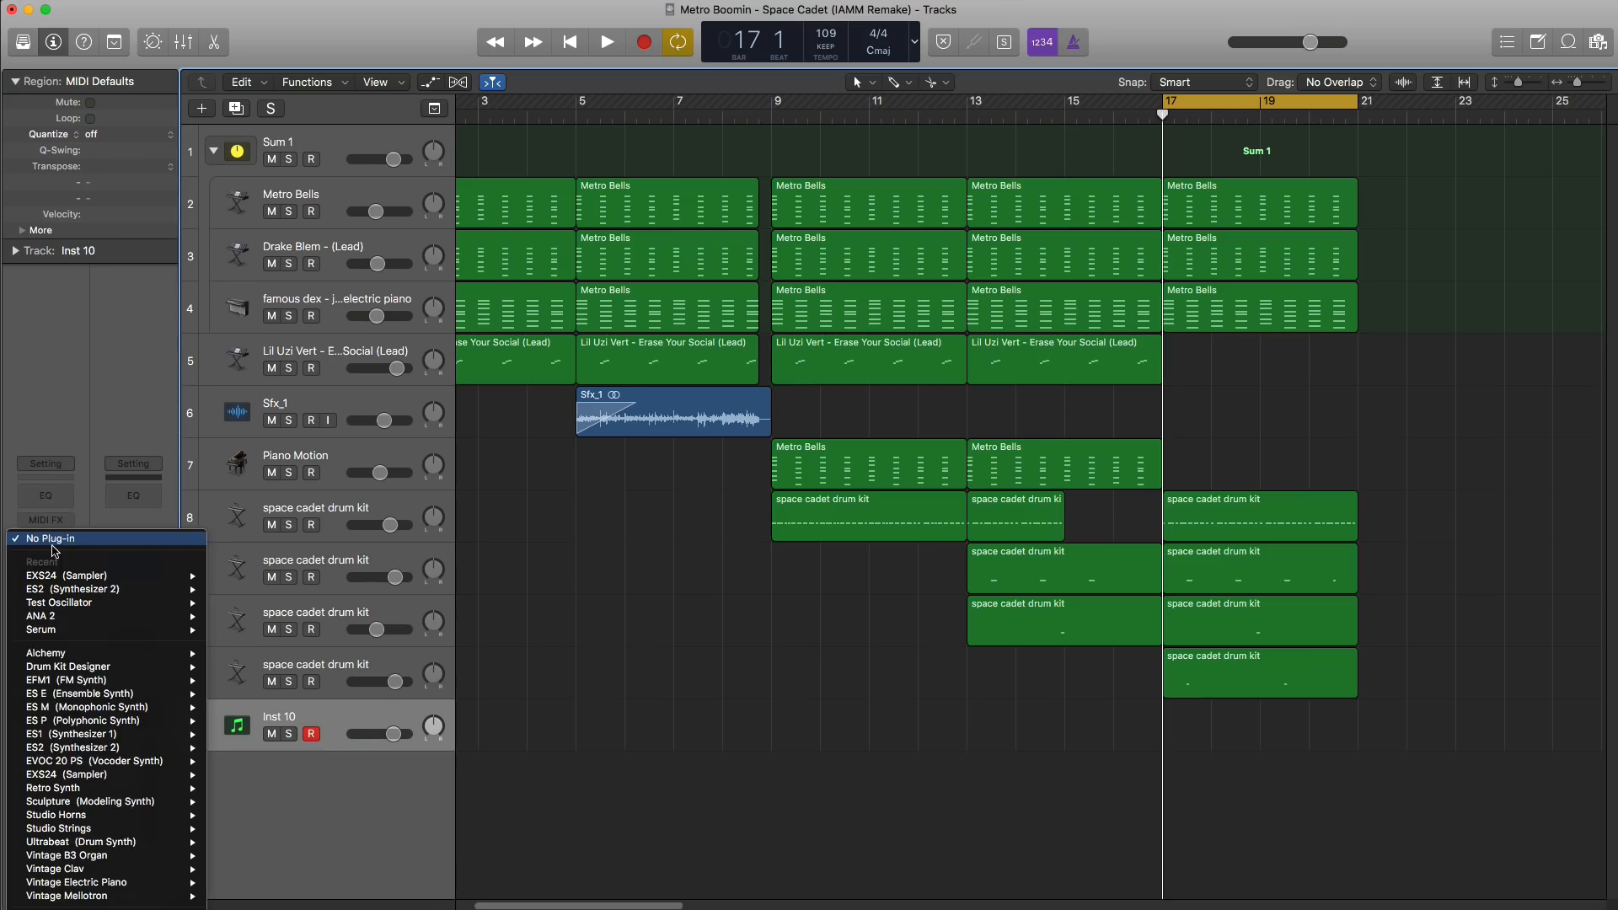
click(436, 469)
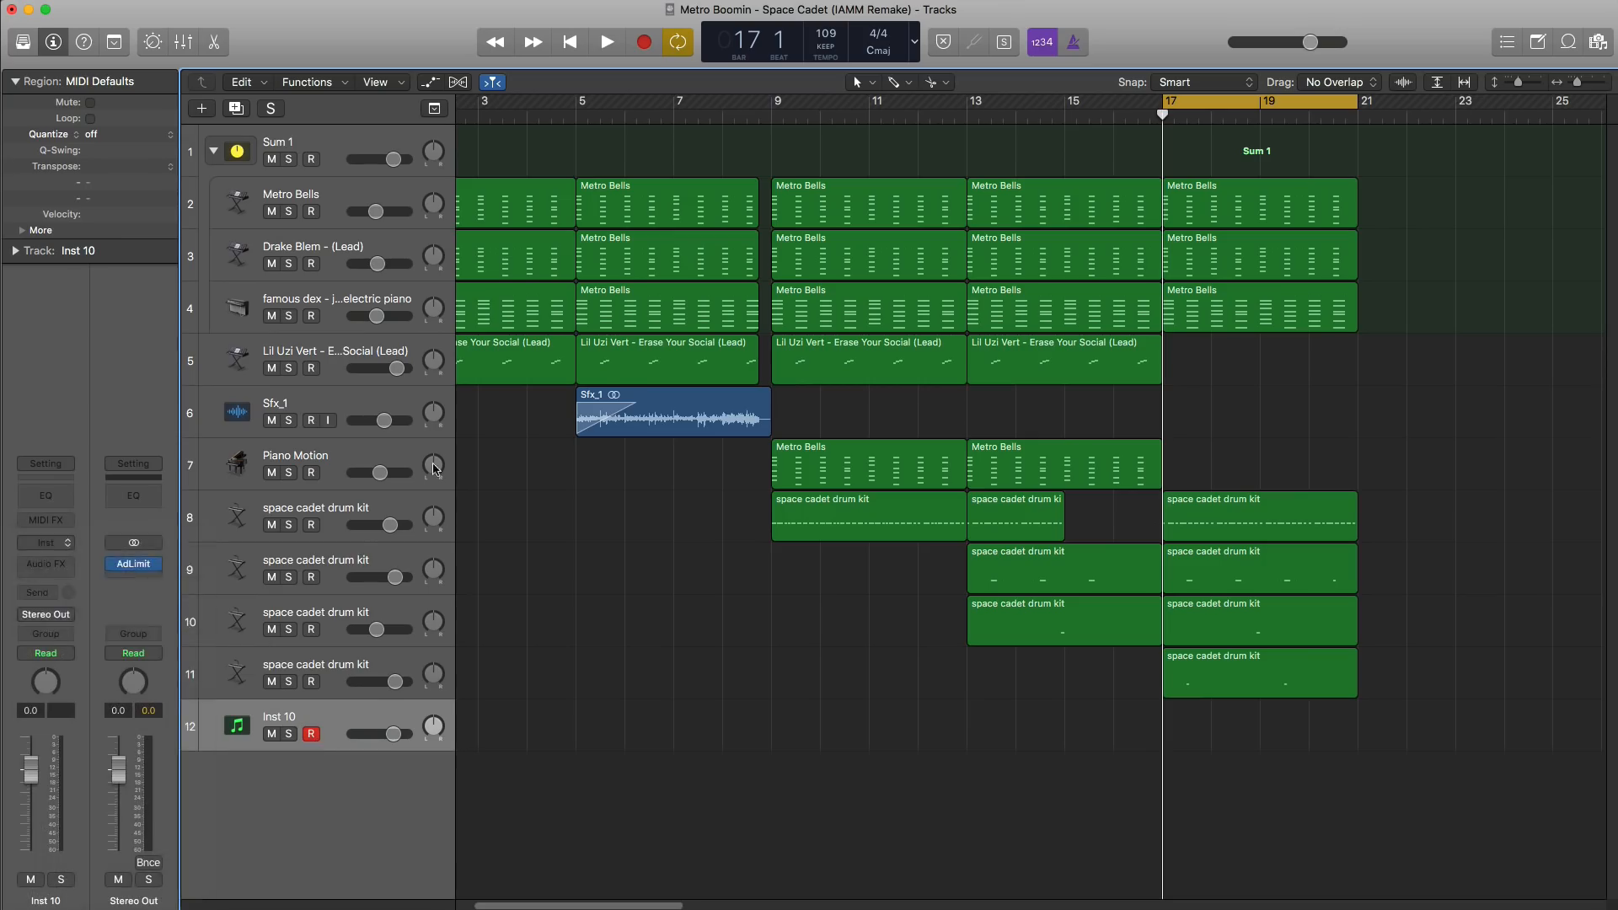
click(135, 51)
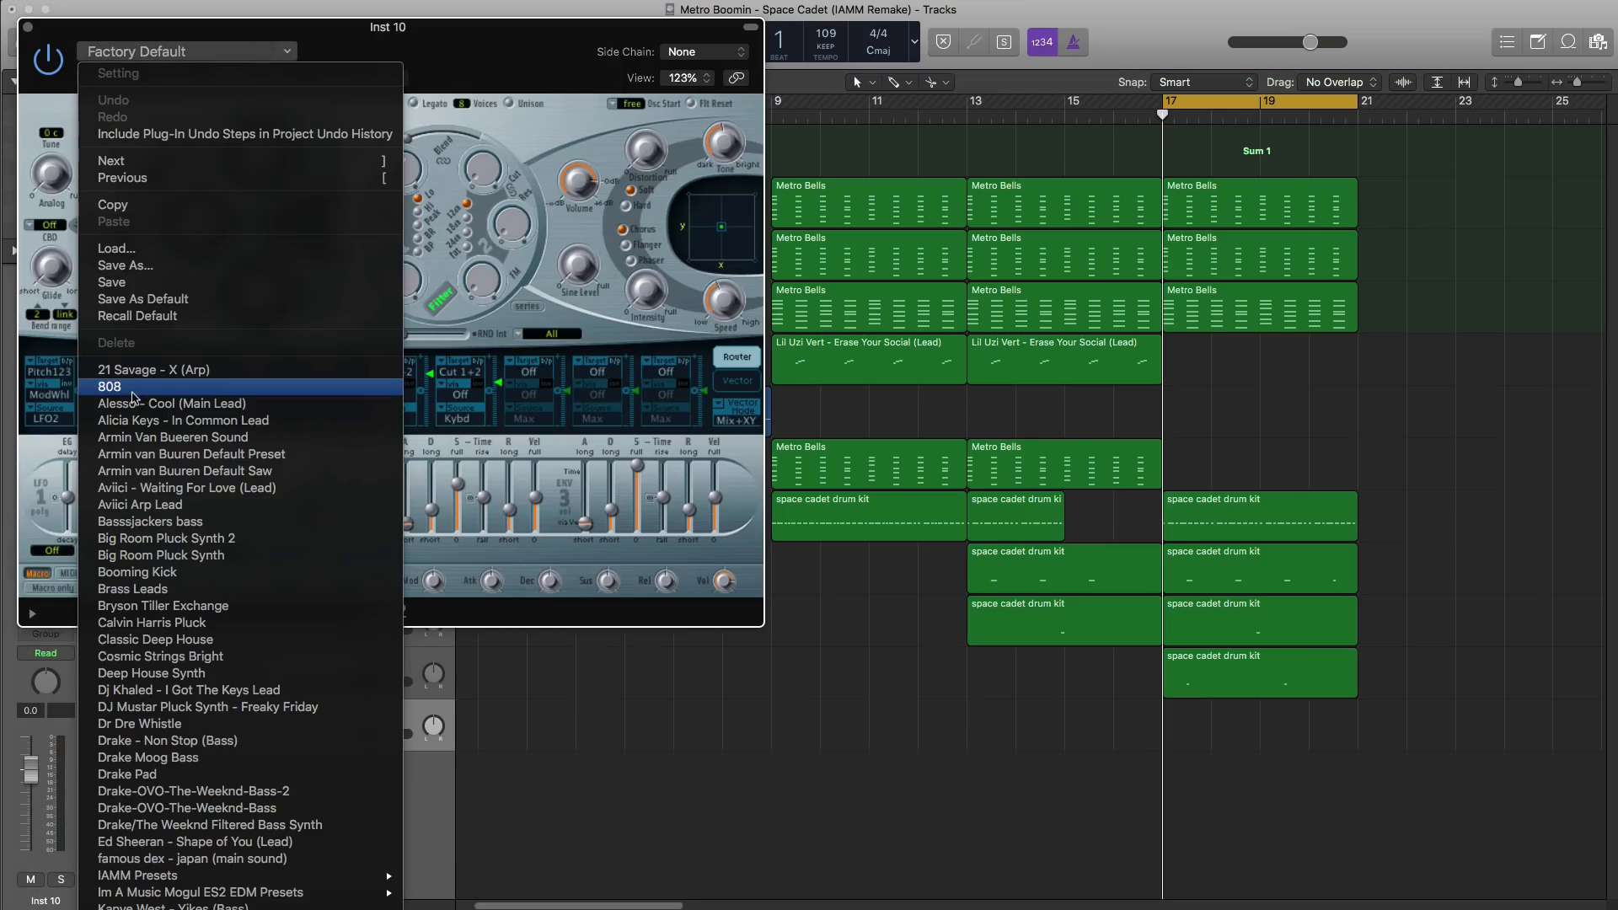
click(132, 392)
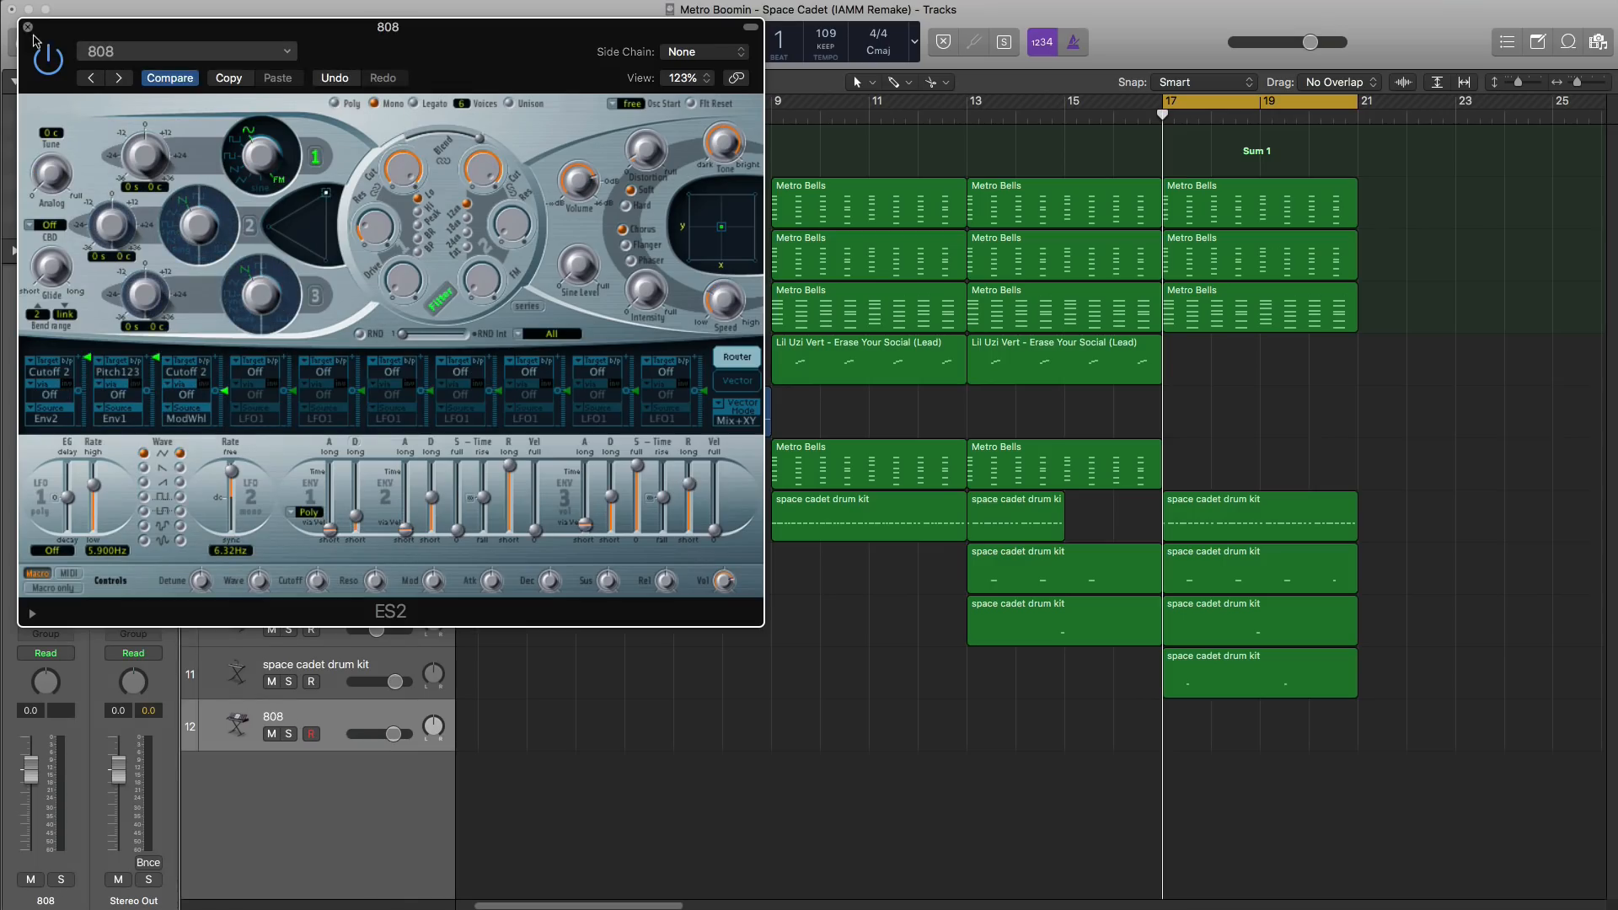
click(28, 28)
Step: Create a four-bar region at bar 17 on the 808 track and set the piano roll's time quantize to 1/8 Note
drag(1210, 744, 1357, 749)
double_click(1326, 730)
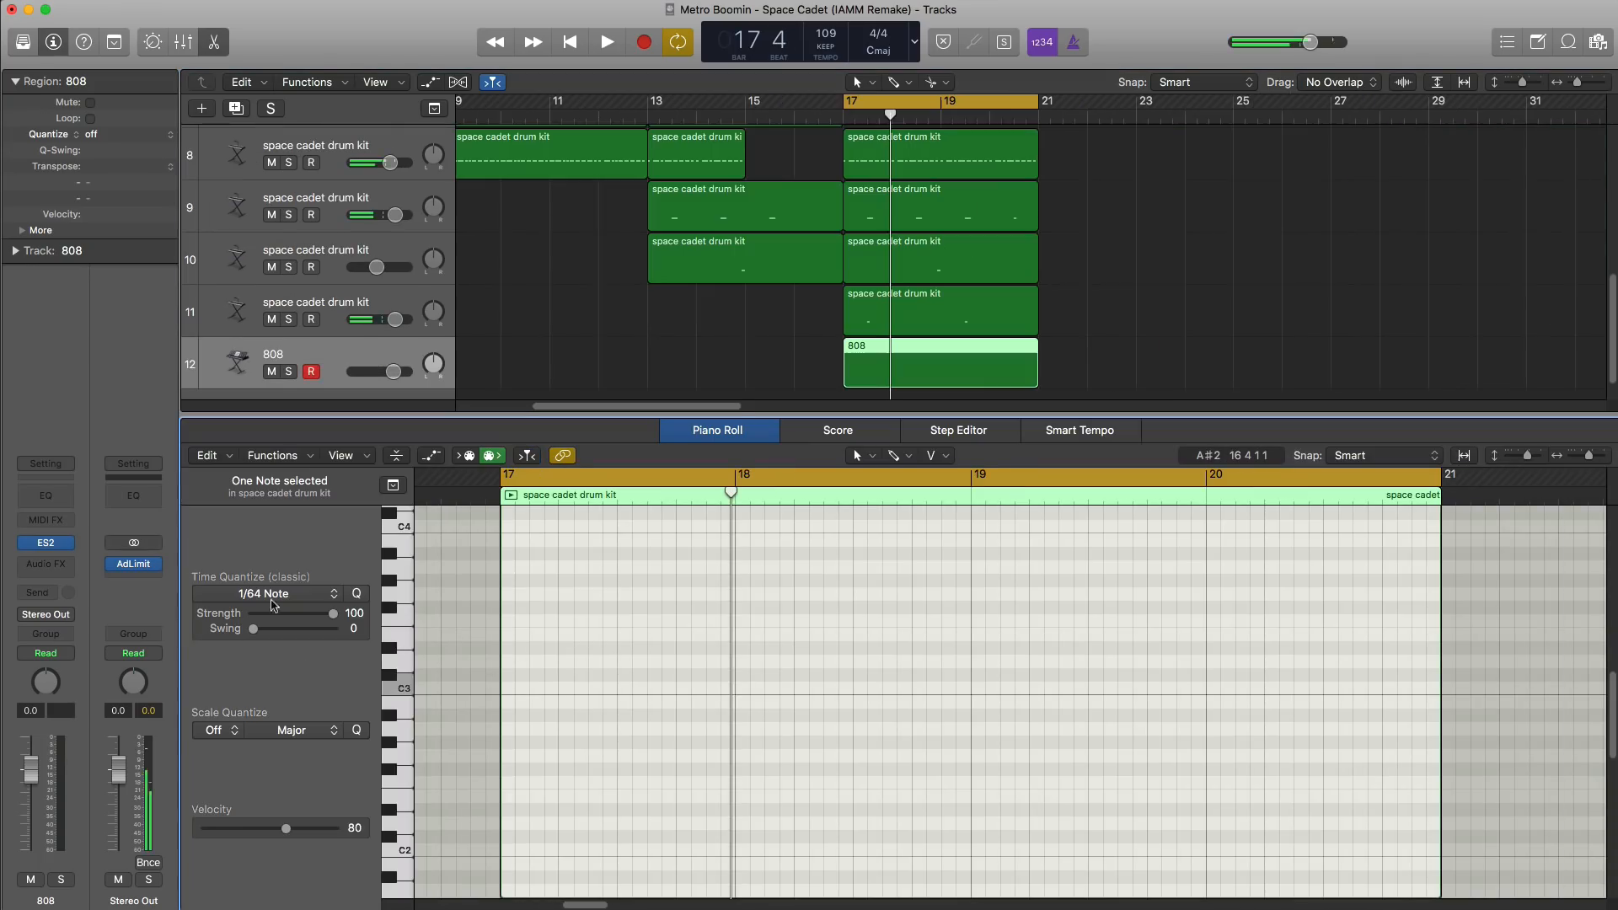
click(272, 595)
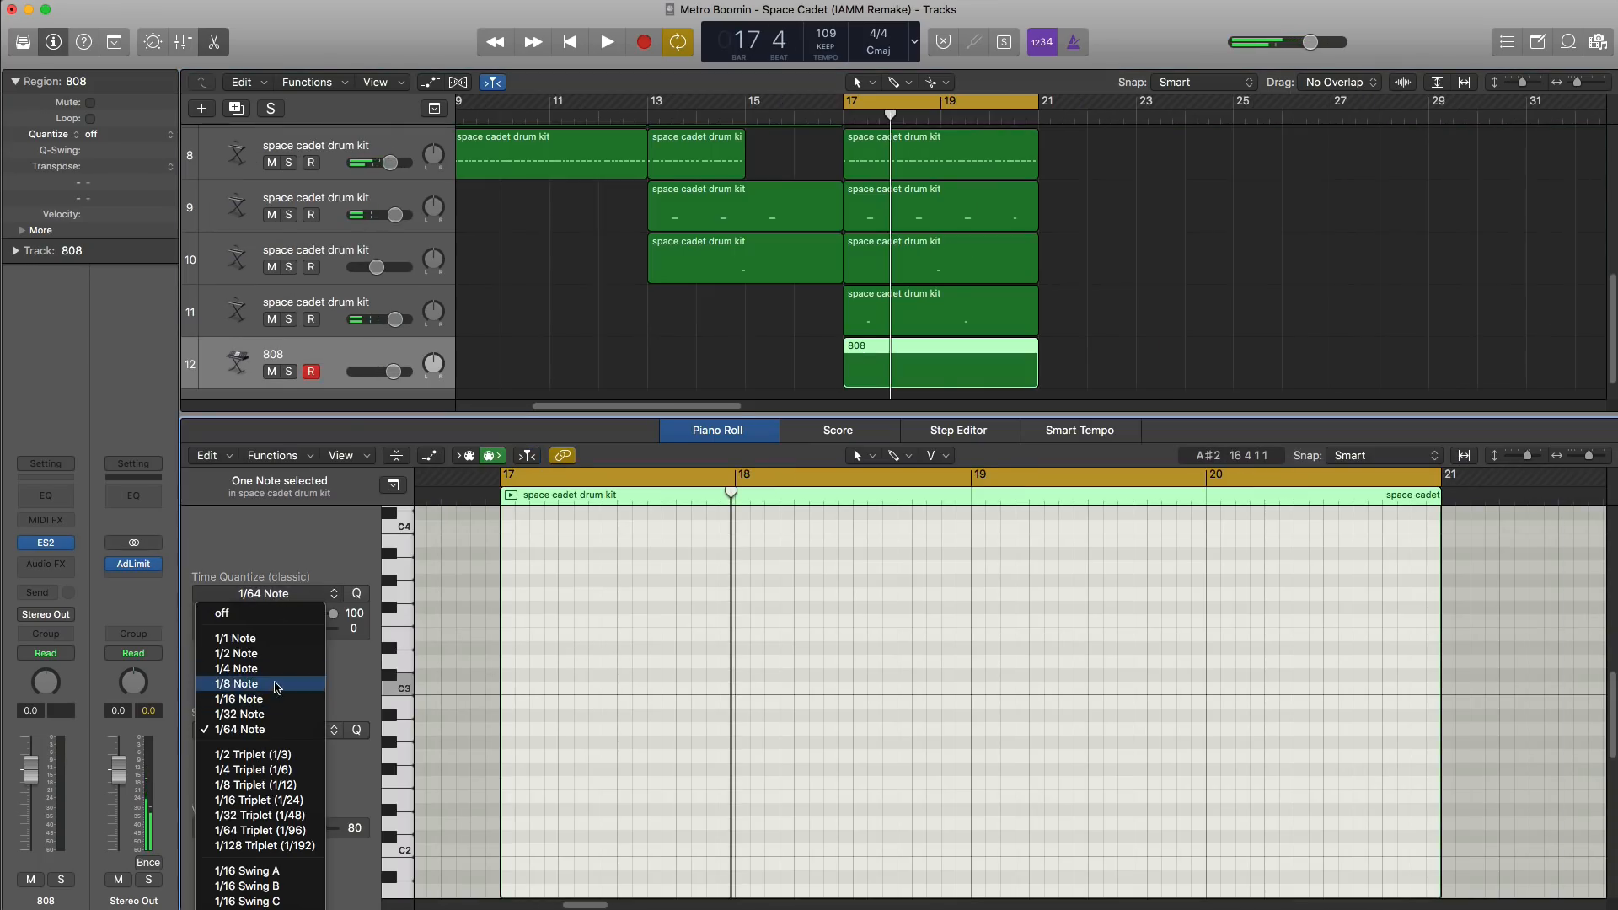
click(560, 760)
Step: Draw half-note F0 notes at bar 17 beat 1 and bar 17 beat 4 in the 808 region, auditioning them against the beat
key(space)
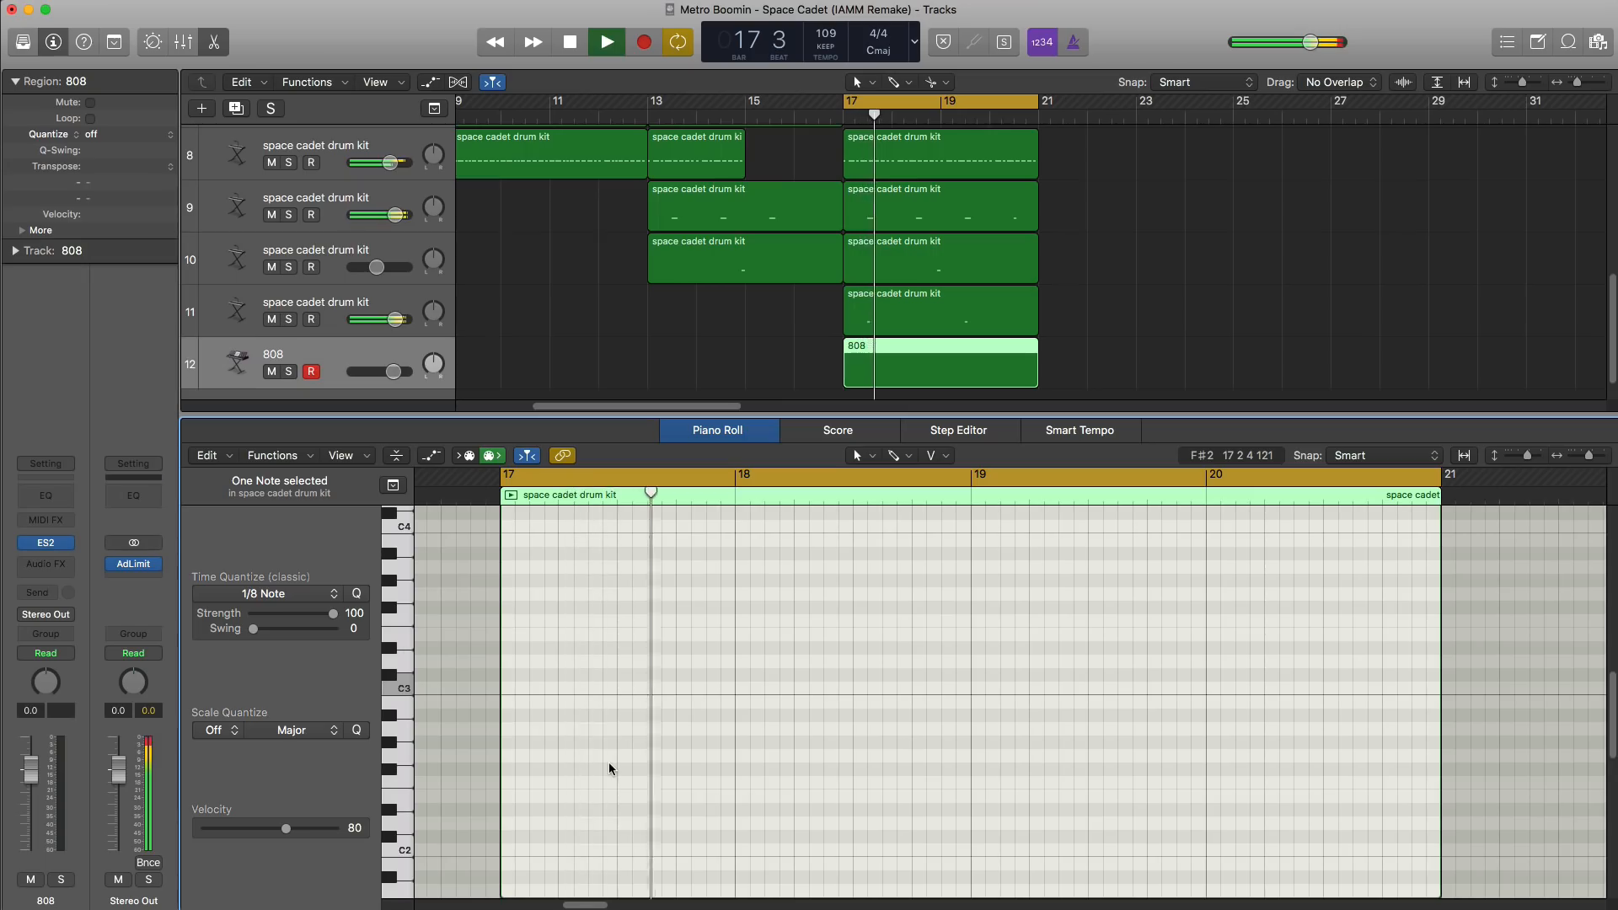
scroll(610, 764, down, 3)
scroll(610, 765, down, 5)
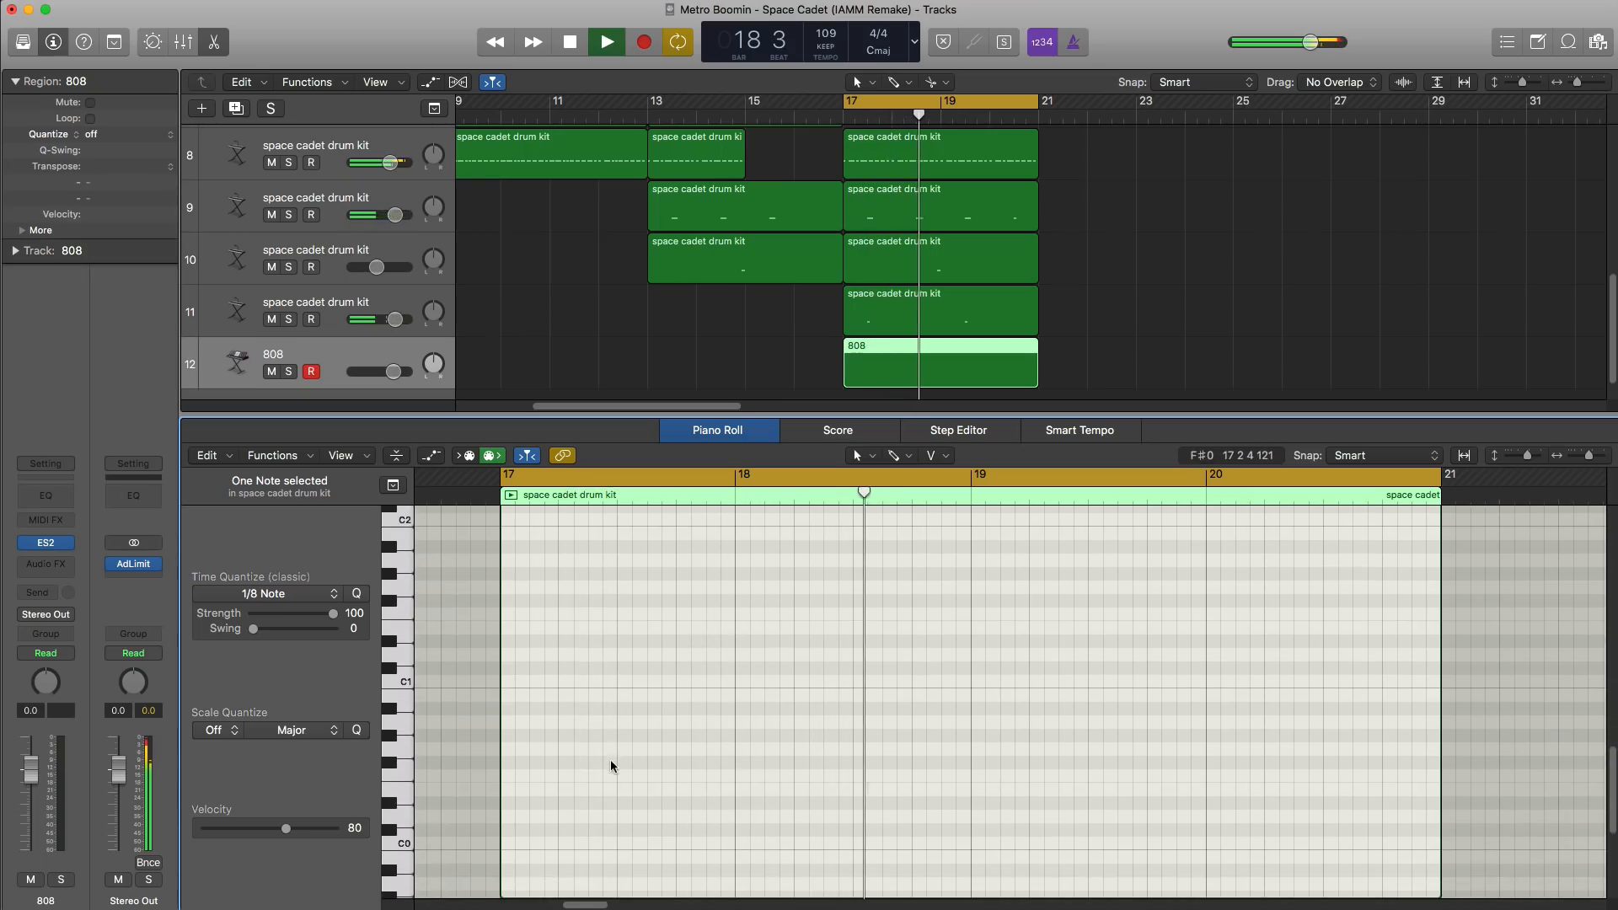
key(space)
scroll(549, 768, down, 1)
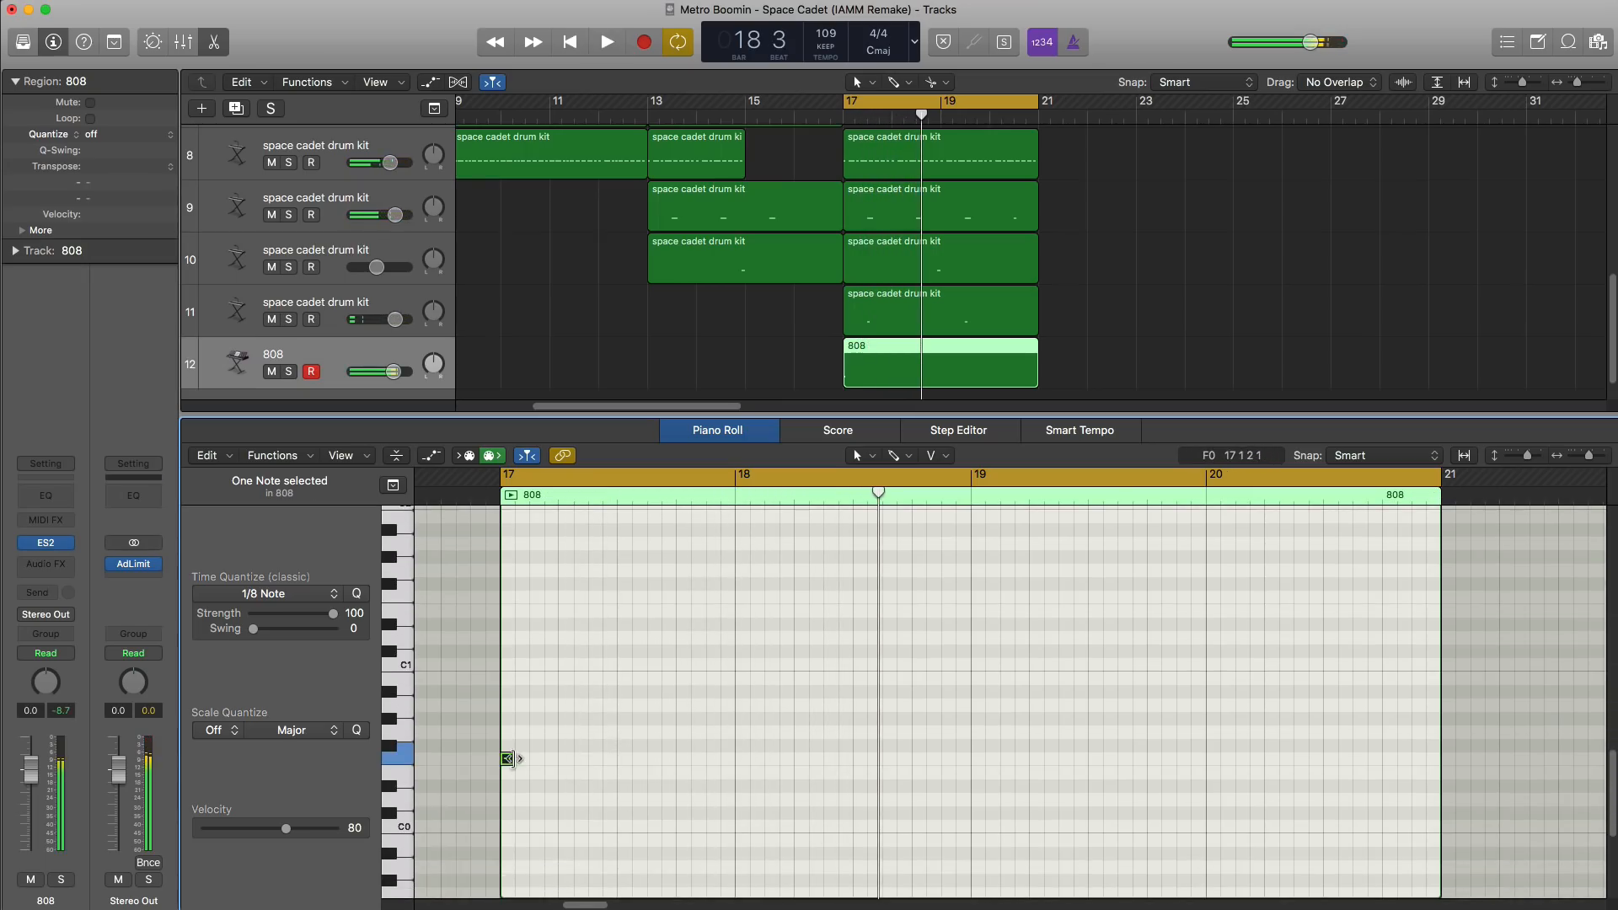
drag(509, 758, 617, 771)
key(space)
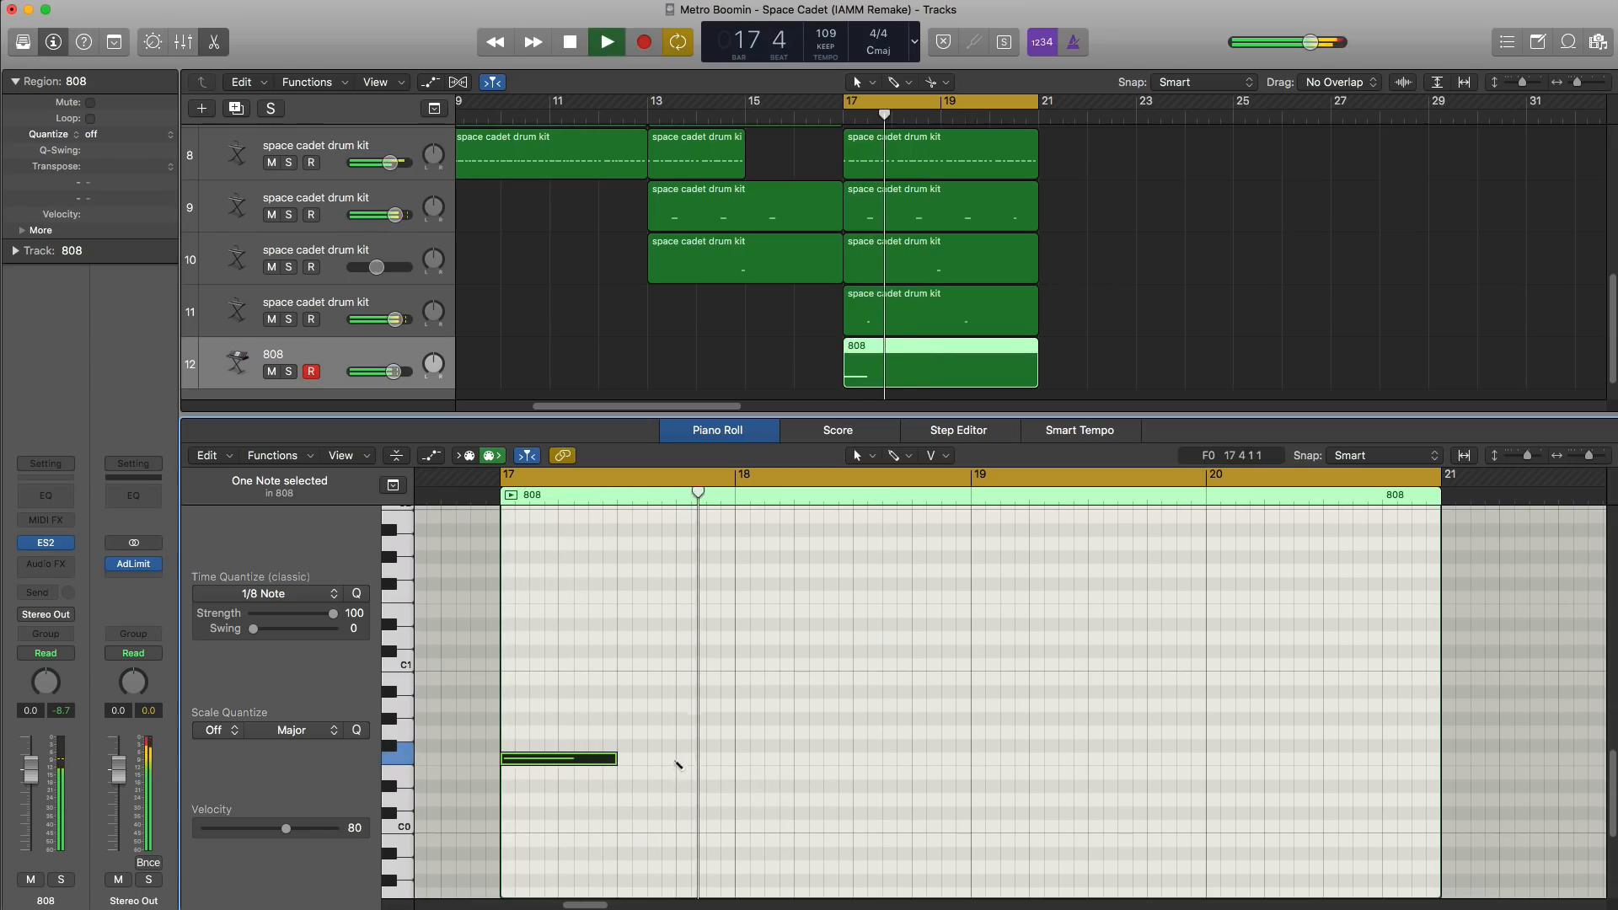
click(677, 762)
key(space)
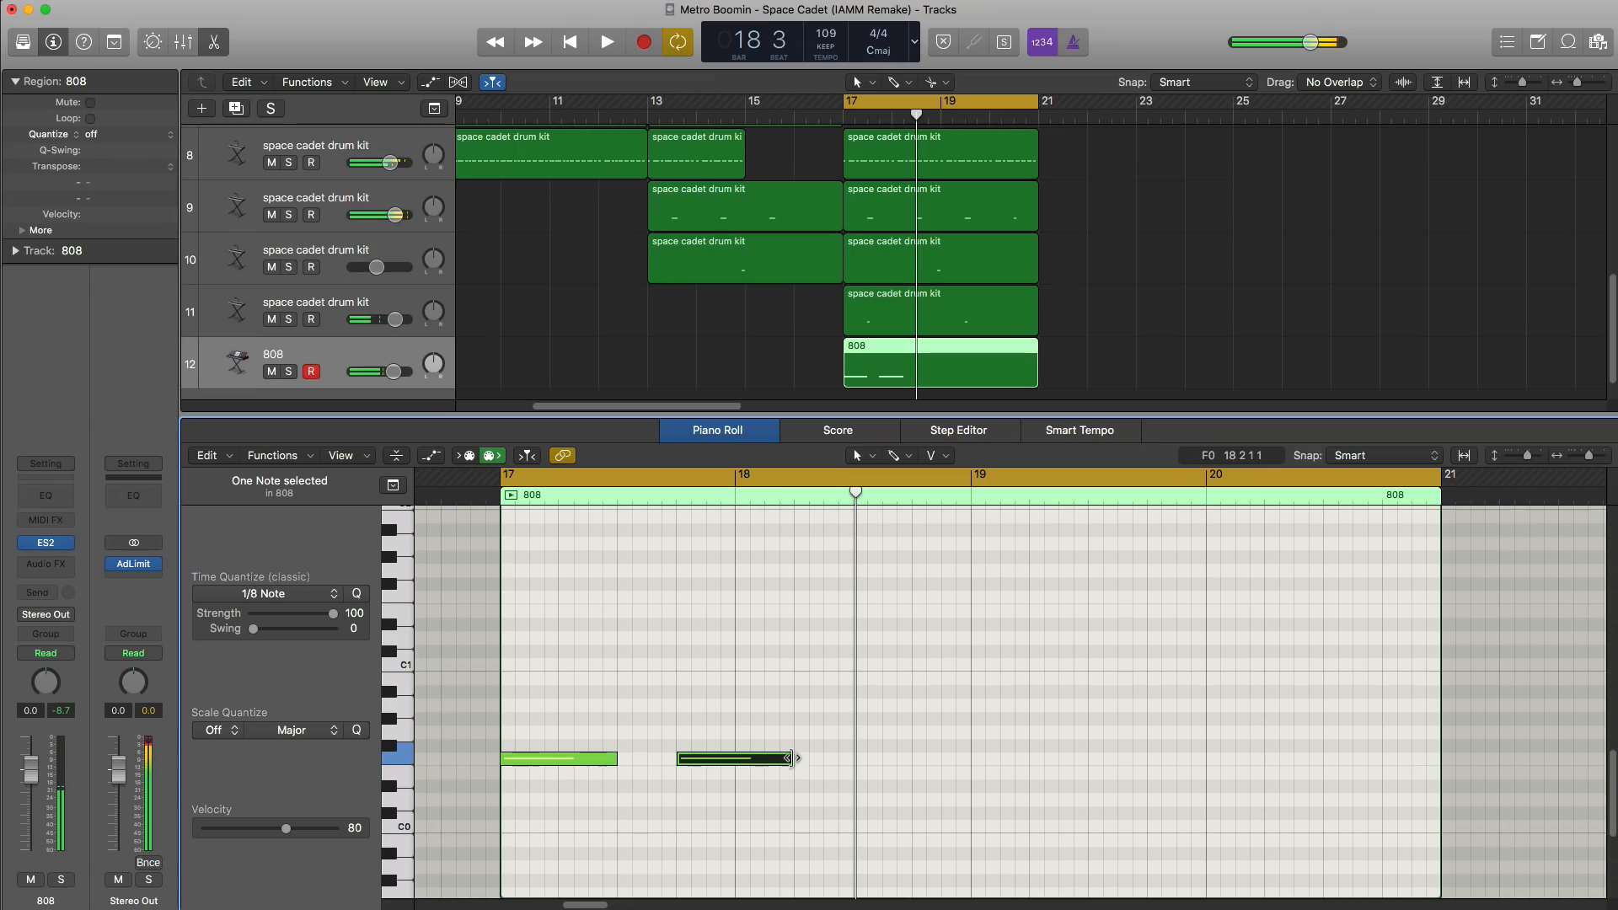
Step: Add F0 half notes at bar 18 beat 2 and bar 19 beat 1 in the 808 region, playing the loop to check them
click(804, 762)
key(space)
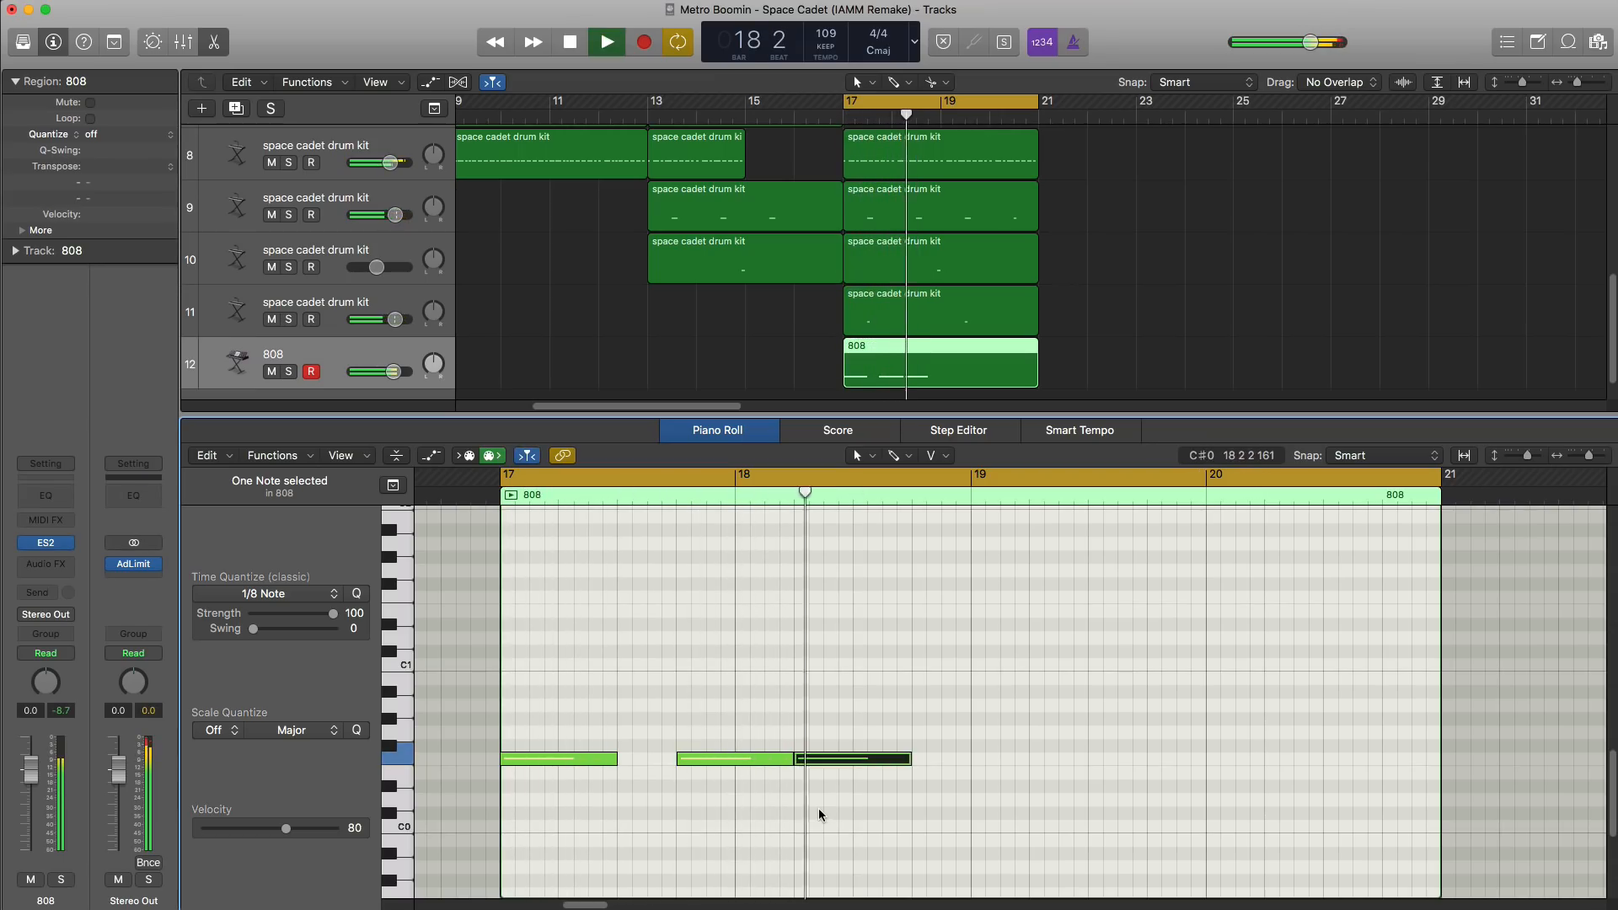
click(977, 760)
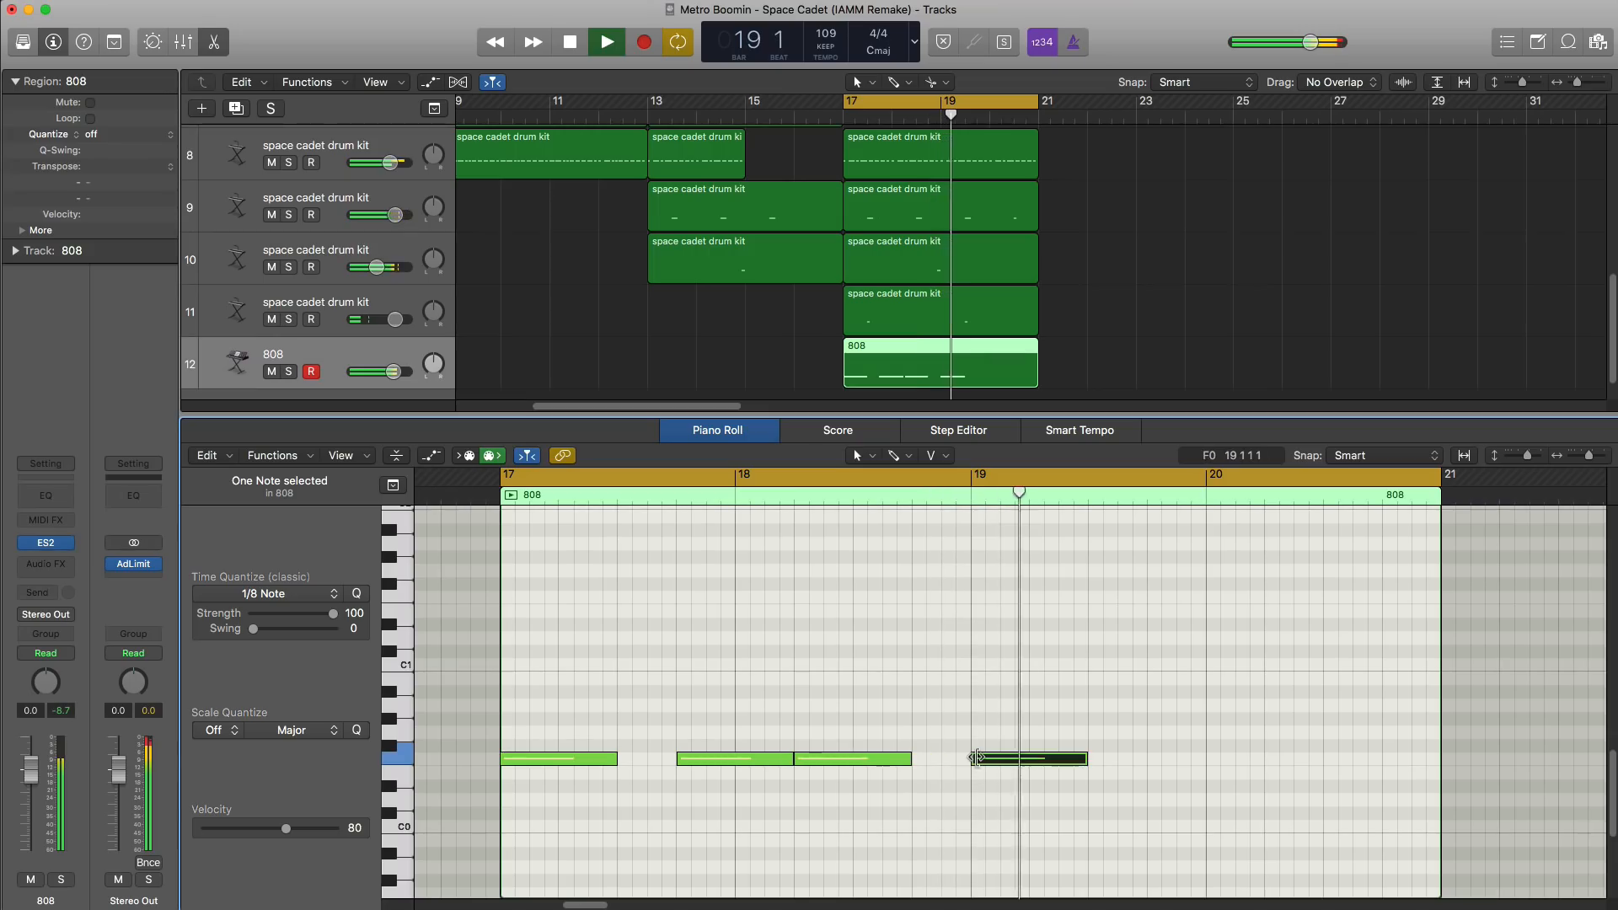
key(space)
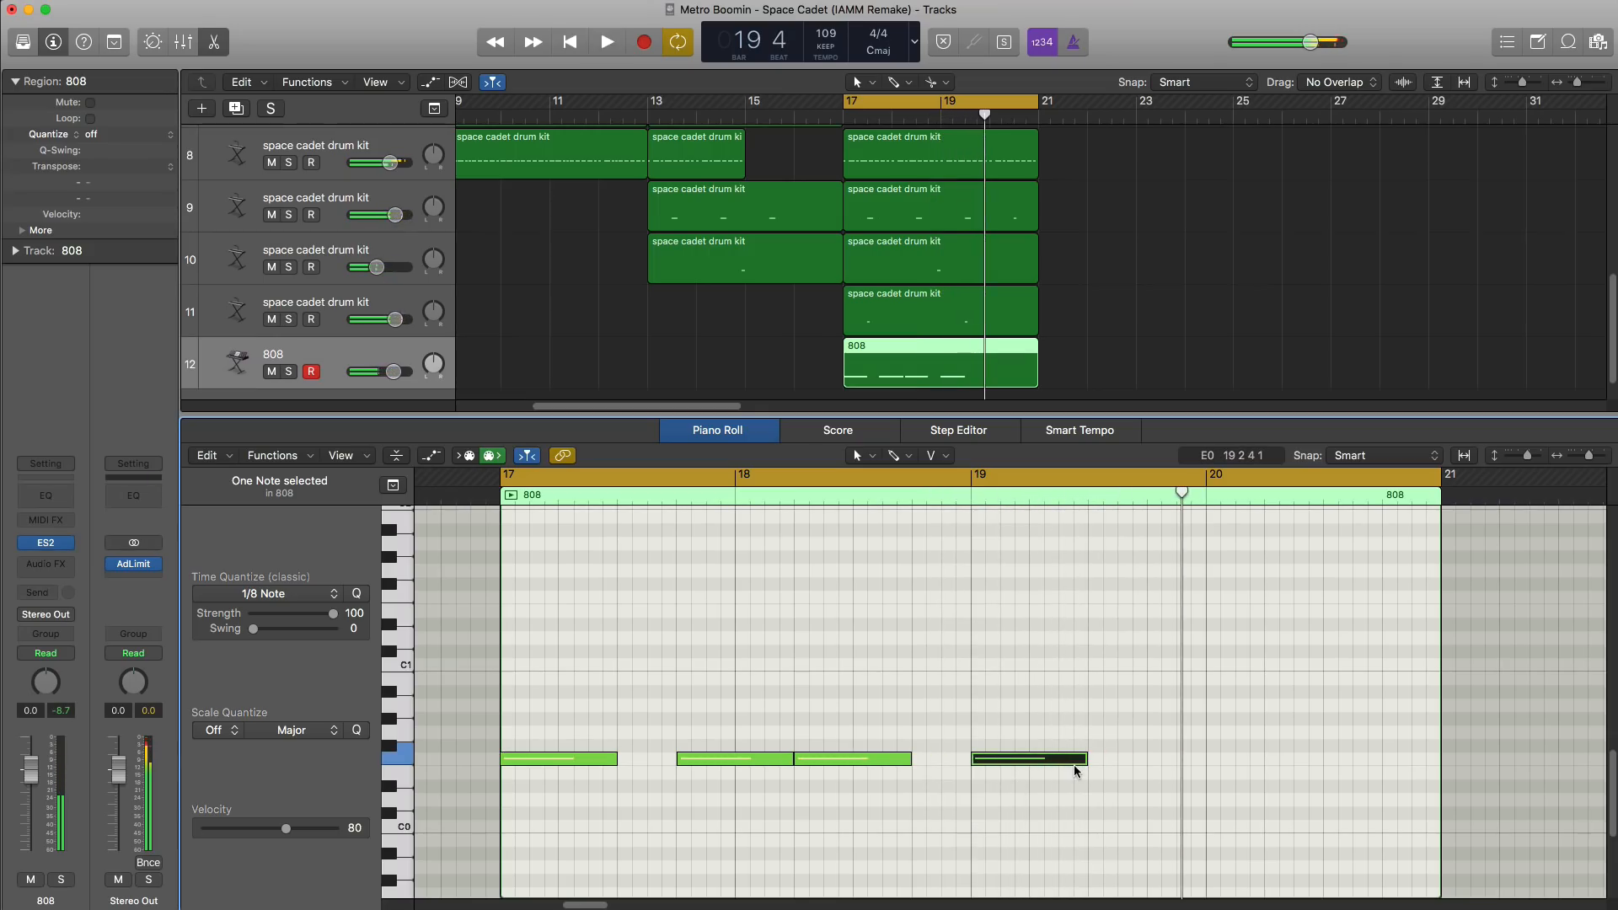
key(space)
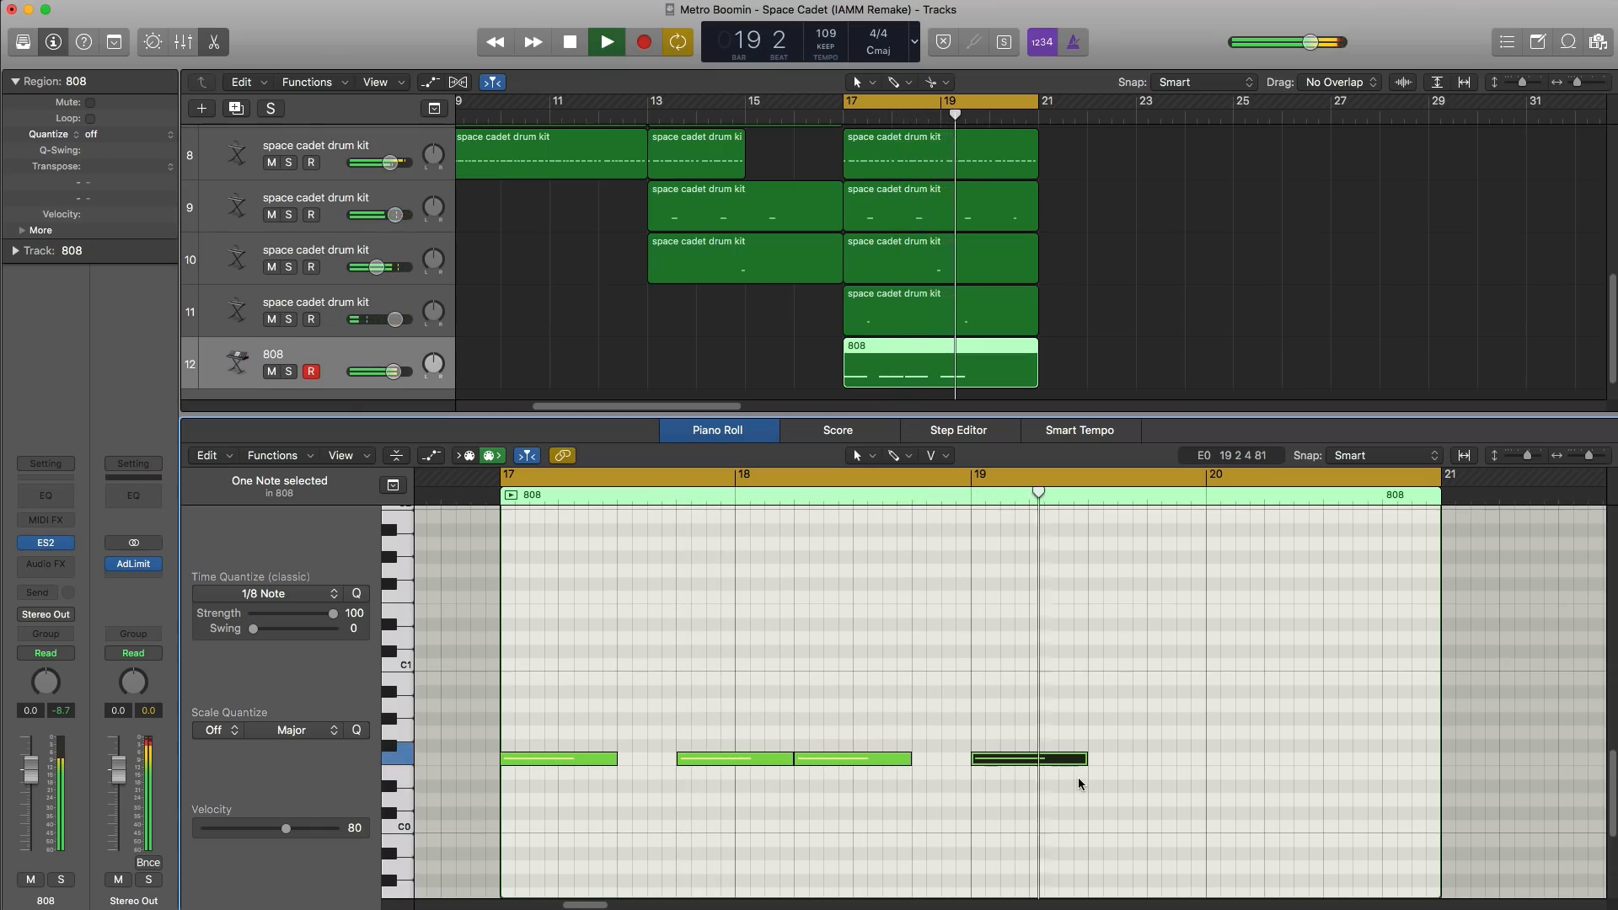
key(space)
Step: Complete the 808 pattern with C#0 at bar 19 beat 3, F0 at 19 beat 4 and 20 beat 2, and two short C#0 notes ending bar 20
drag(1048, 770, 1147, 818)
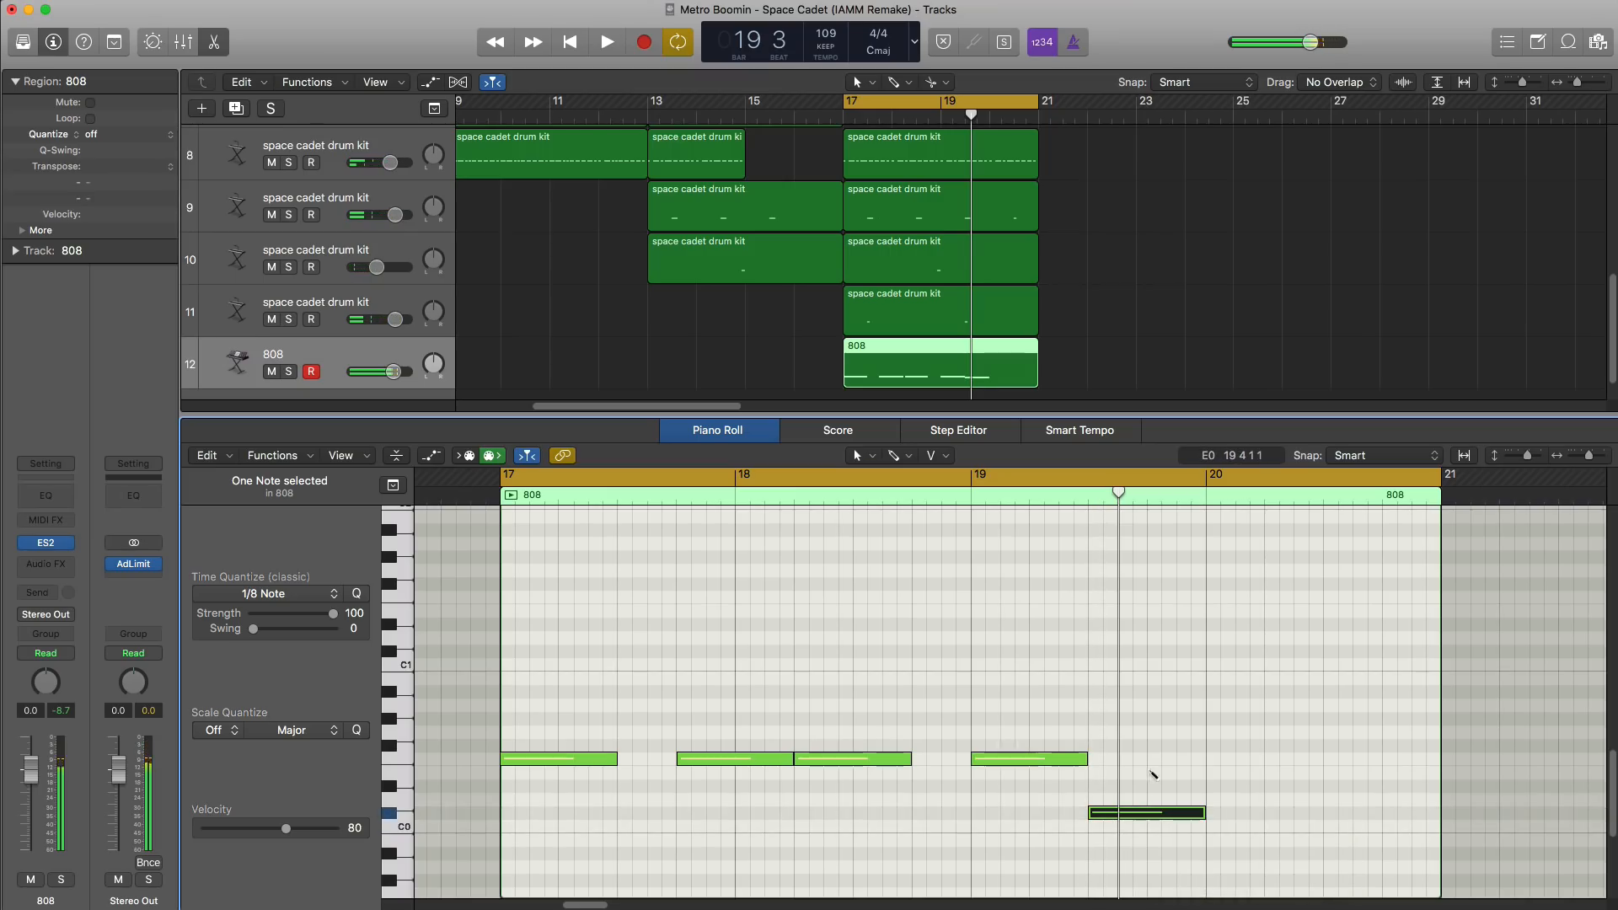
click(1151, 758)
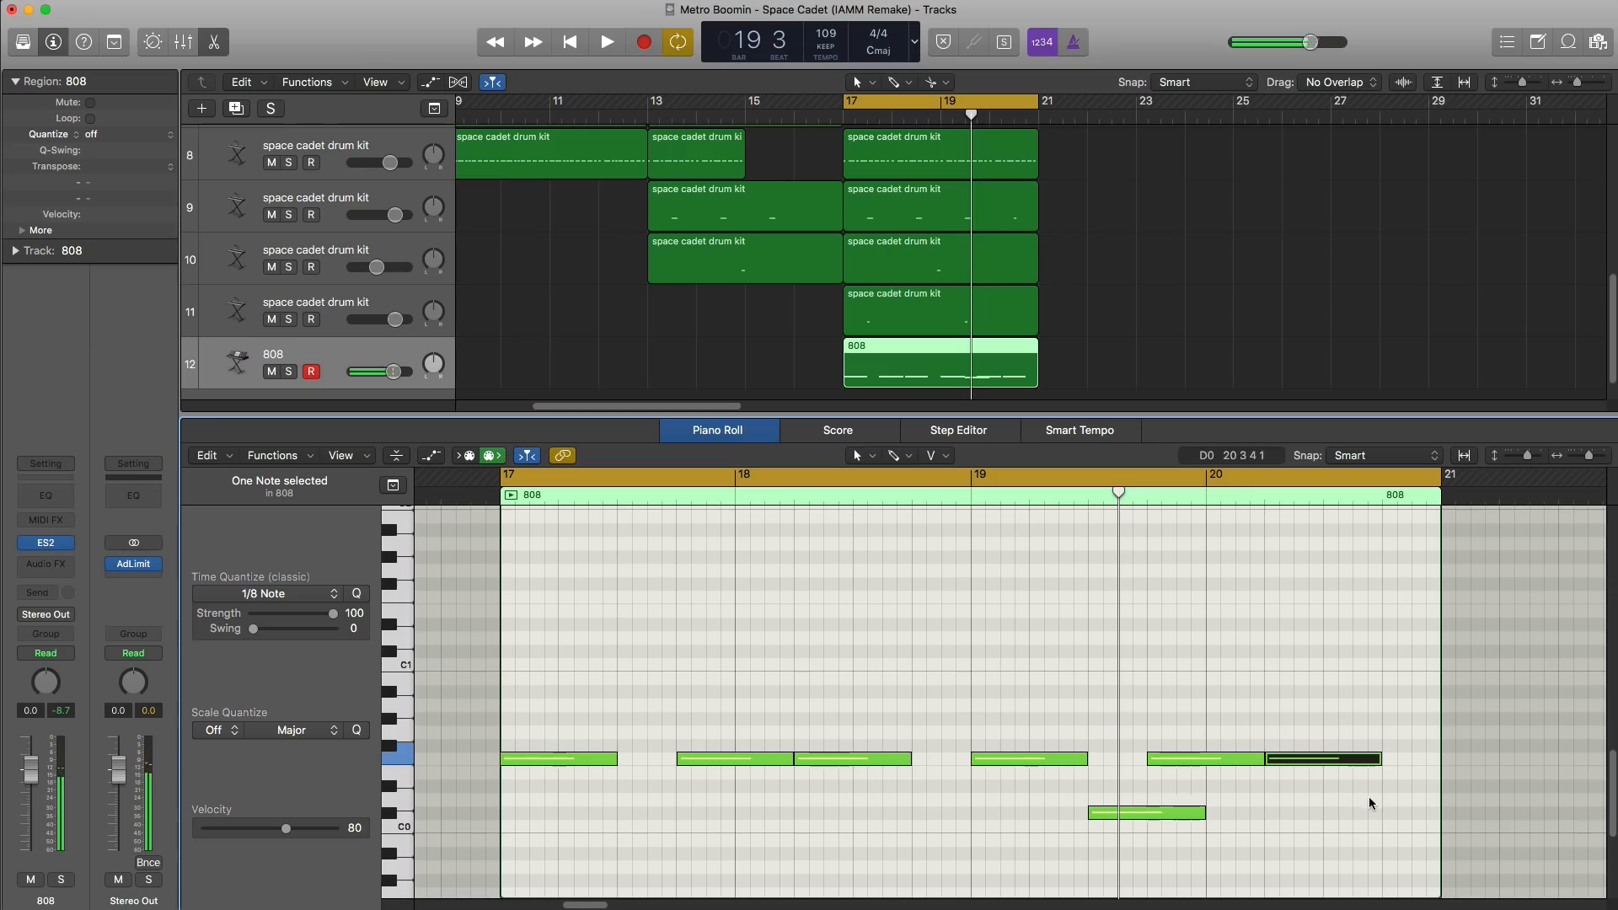
click(1390, 817)
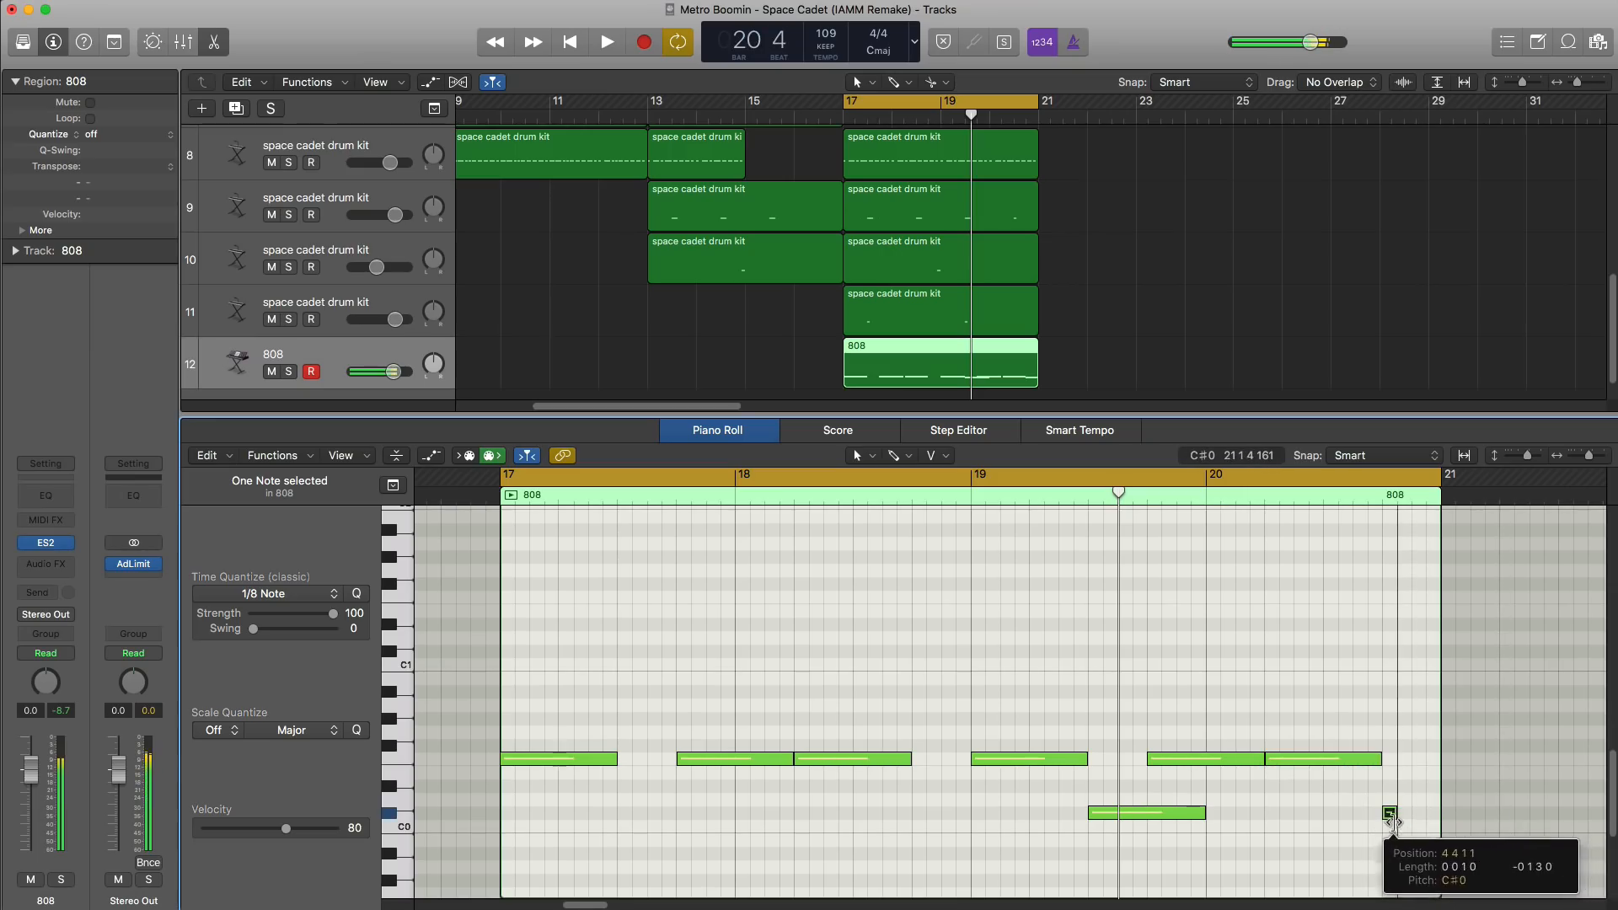
click(1402, 814)
drag(1405, 813, 1439, 819)
key(space)
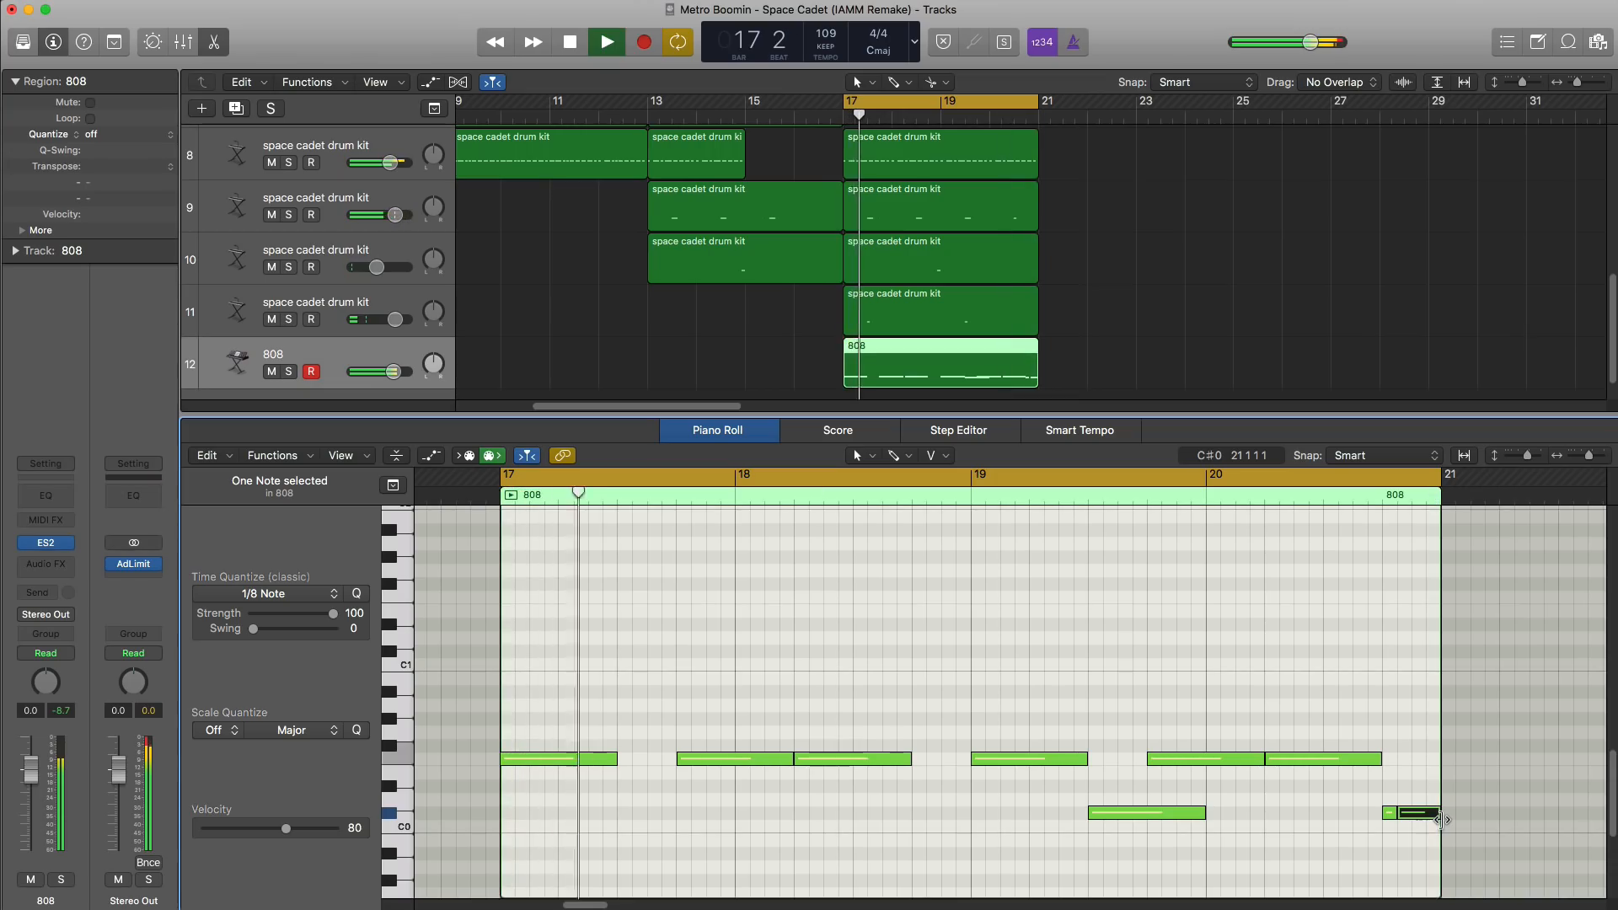
Step: Open the 808's ES2 synthesizer, lower envelope 3's sustain to the minimum and lengthen its decay, checking the sound in playback
key(space)
click(48, 546)
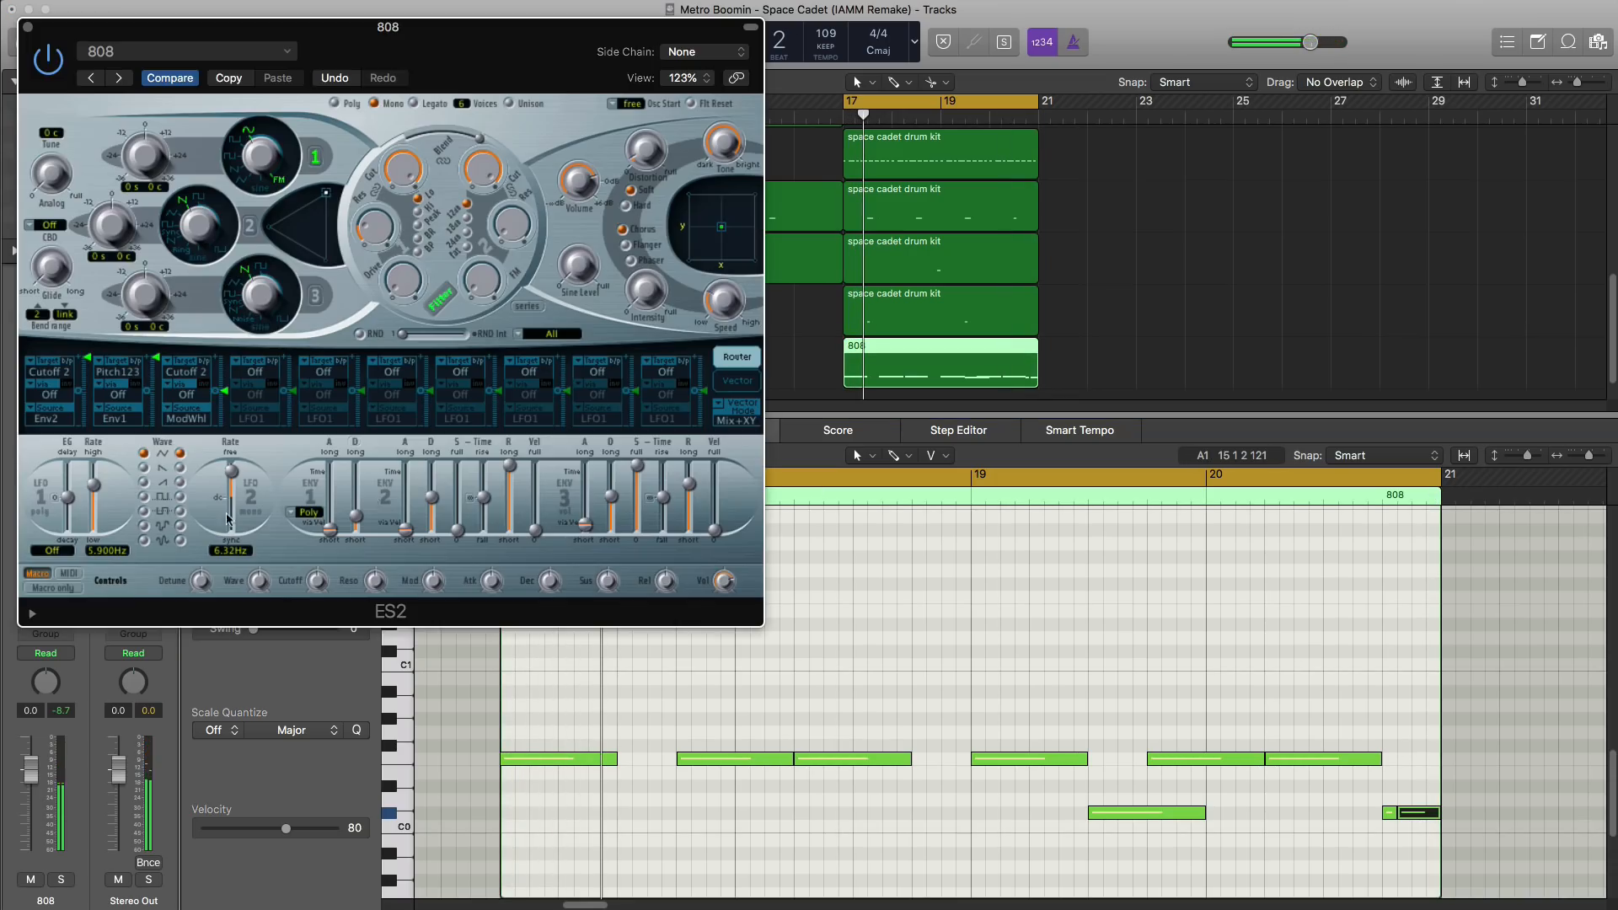
drag(520, 60, 823, 124)
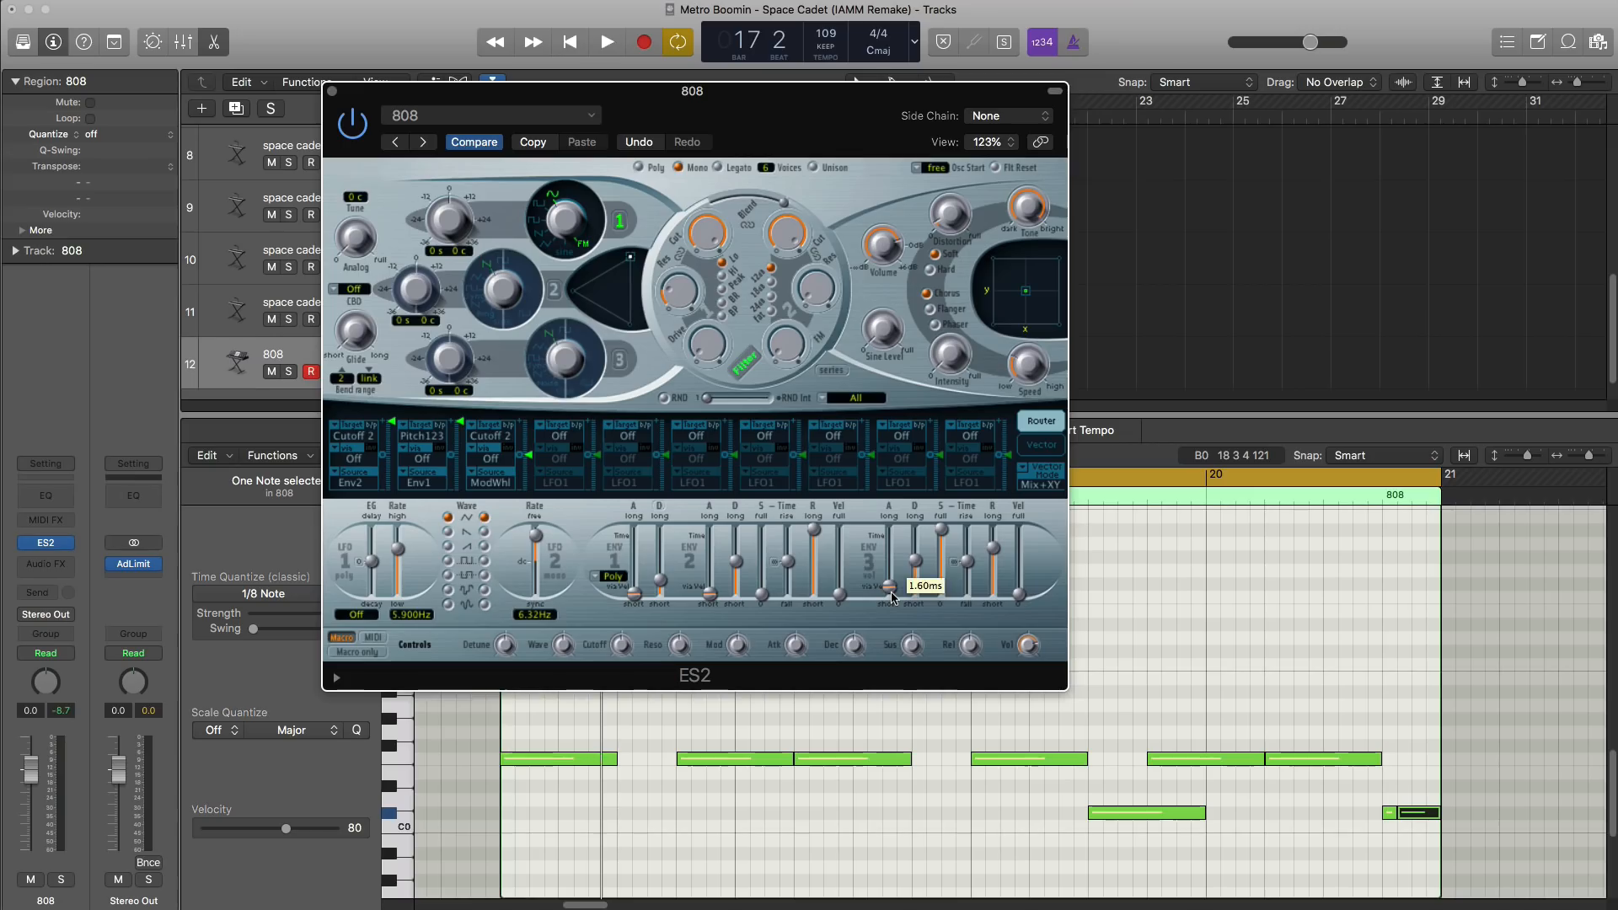
key(space)
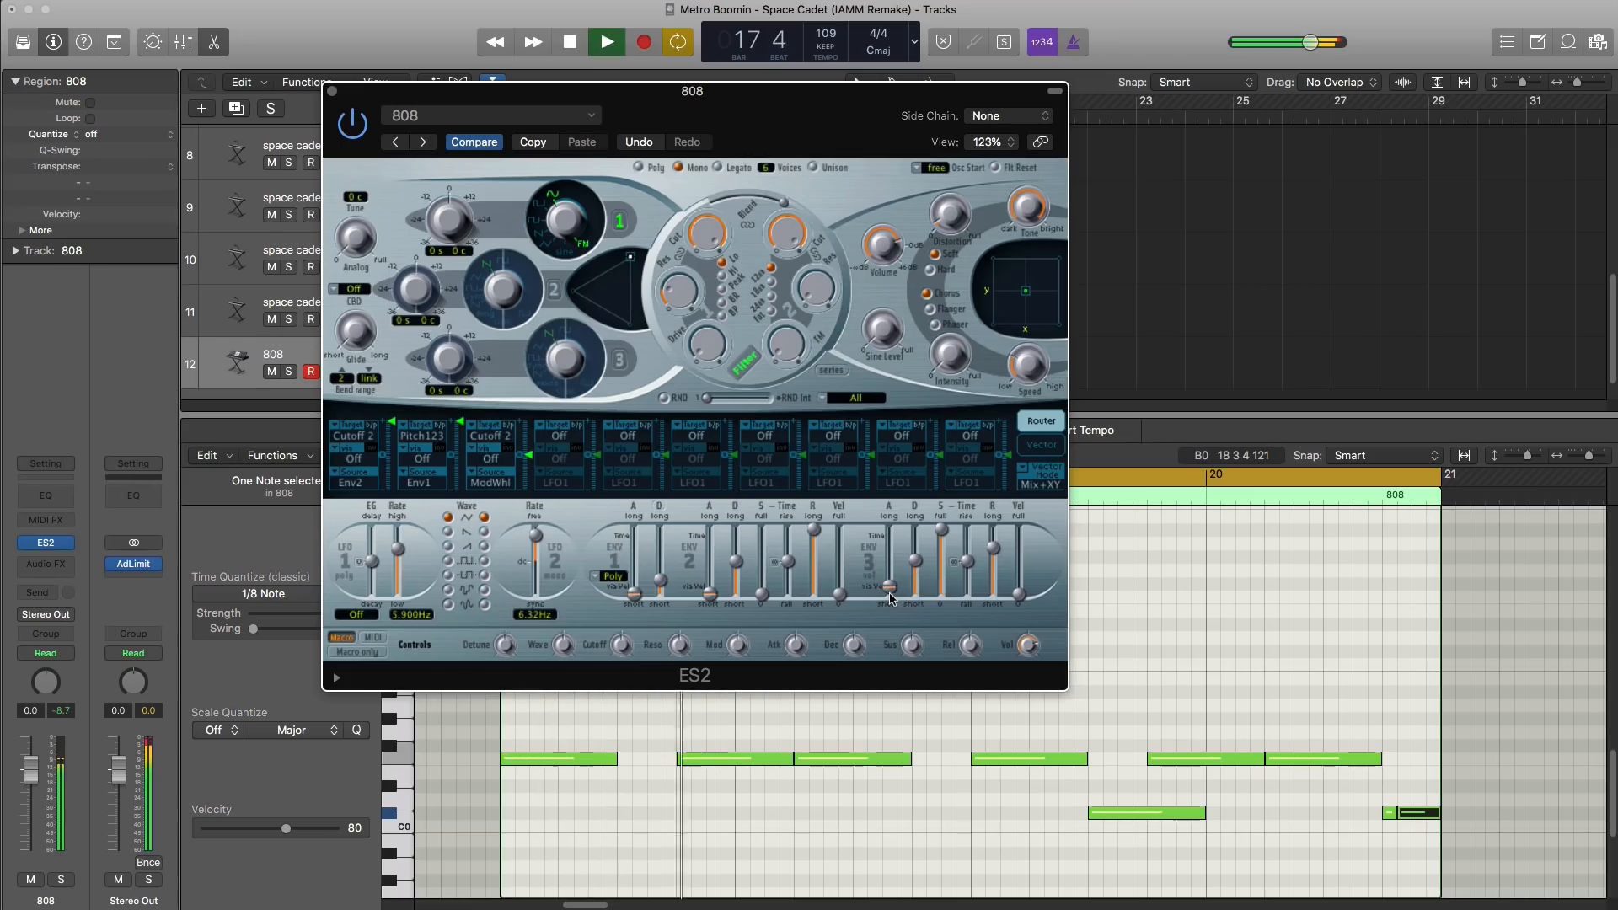
key(space)
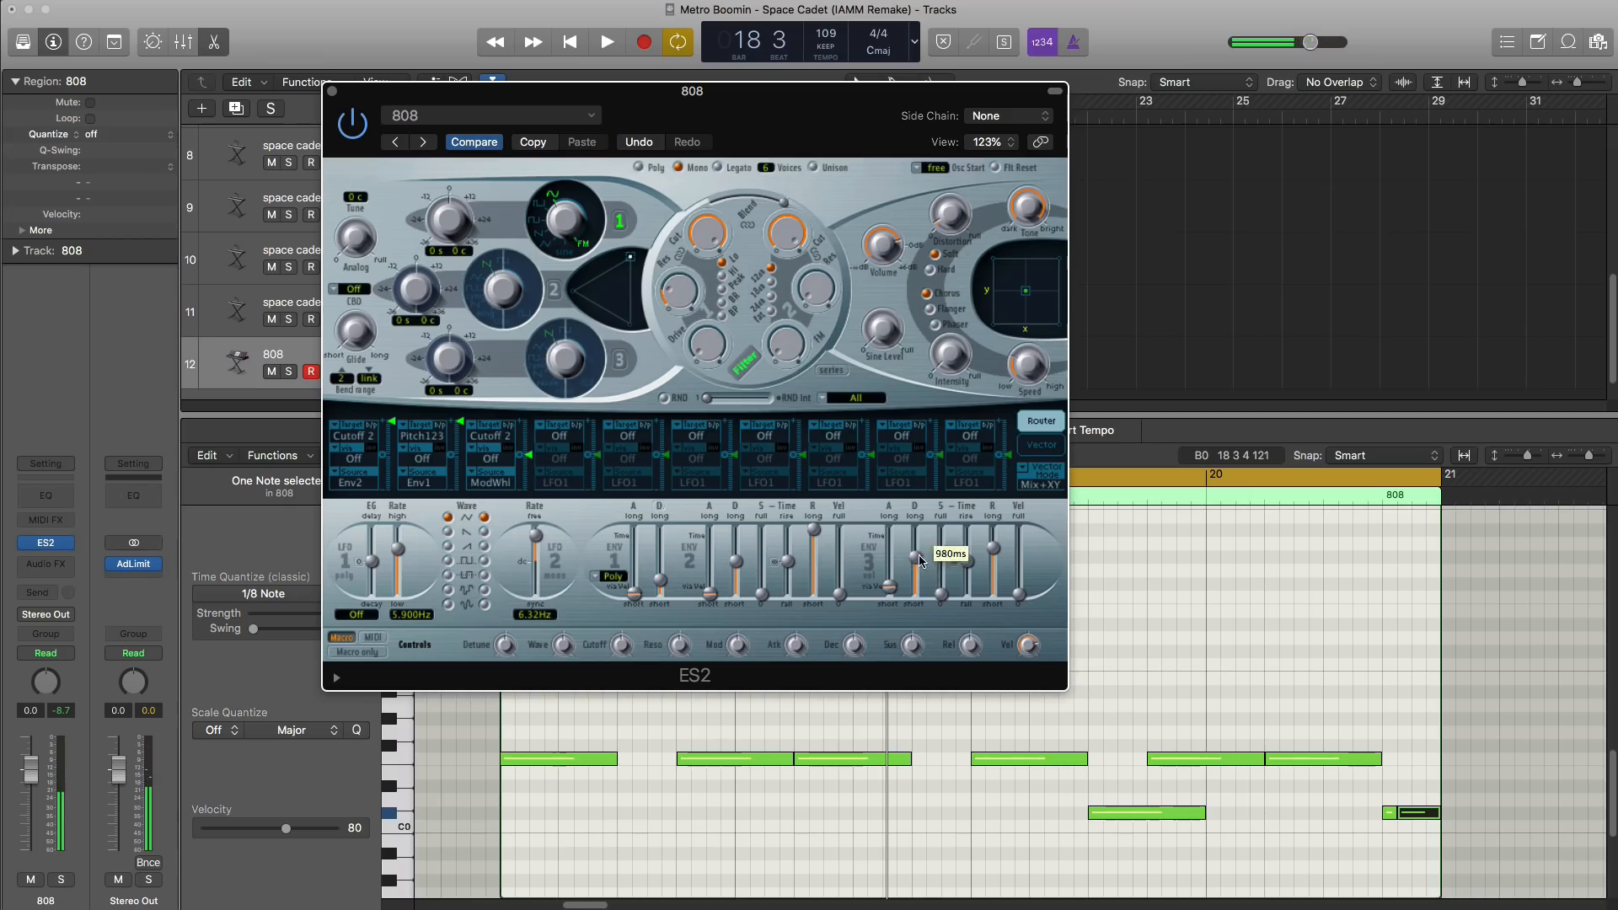
key(space)
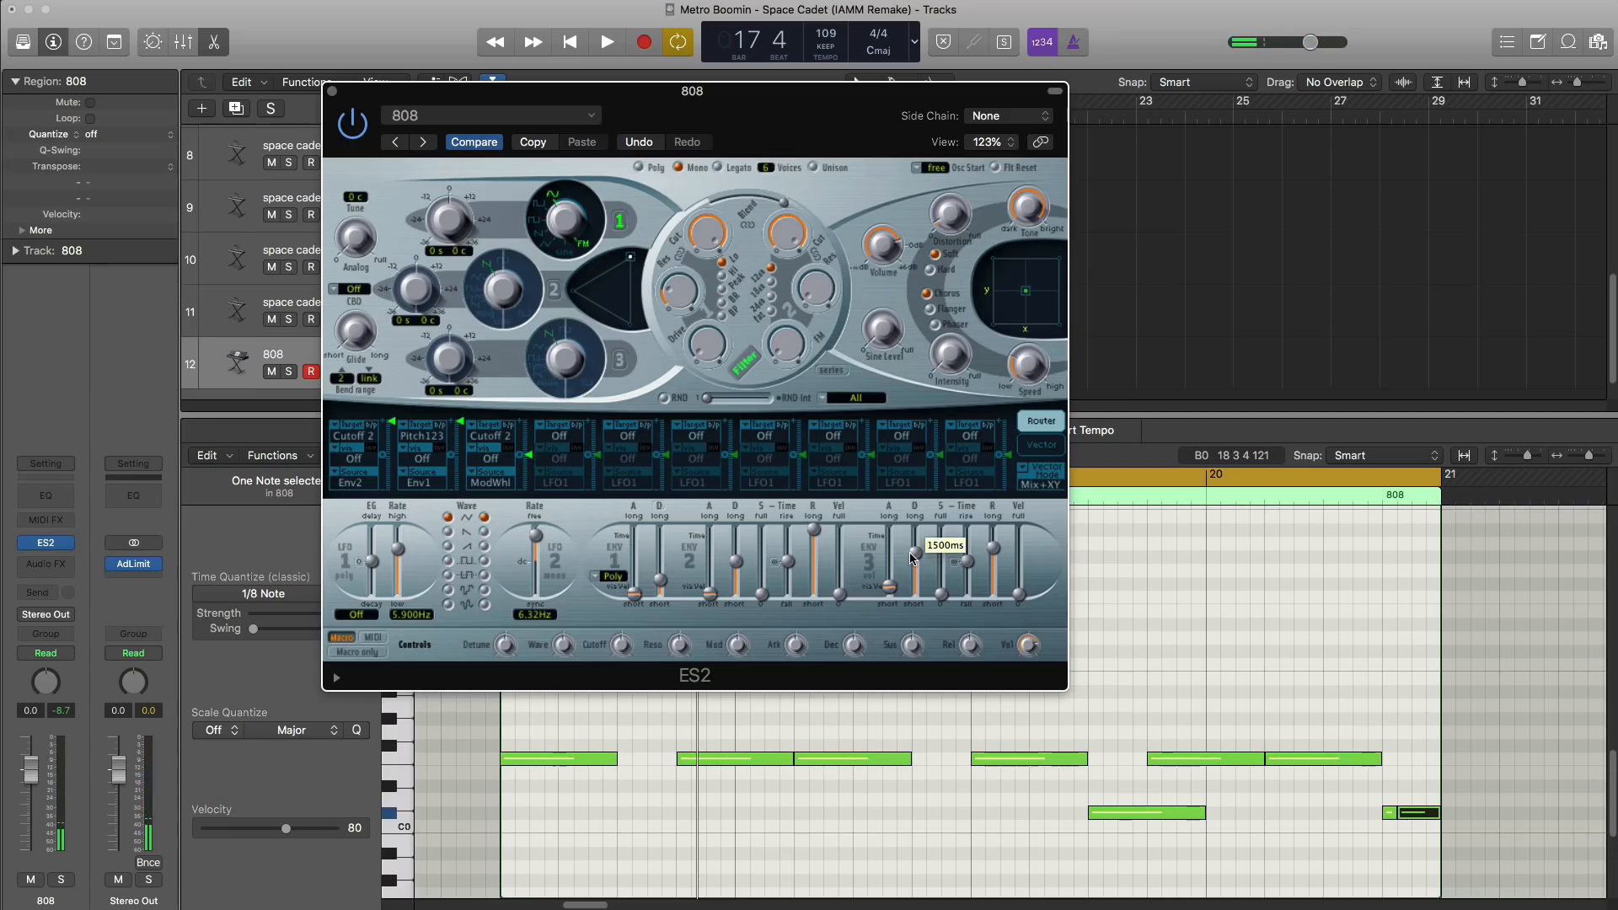
key(space)
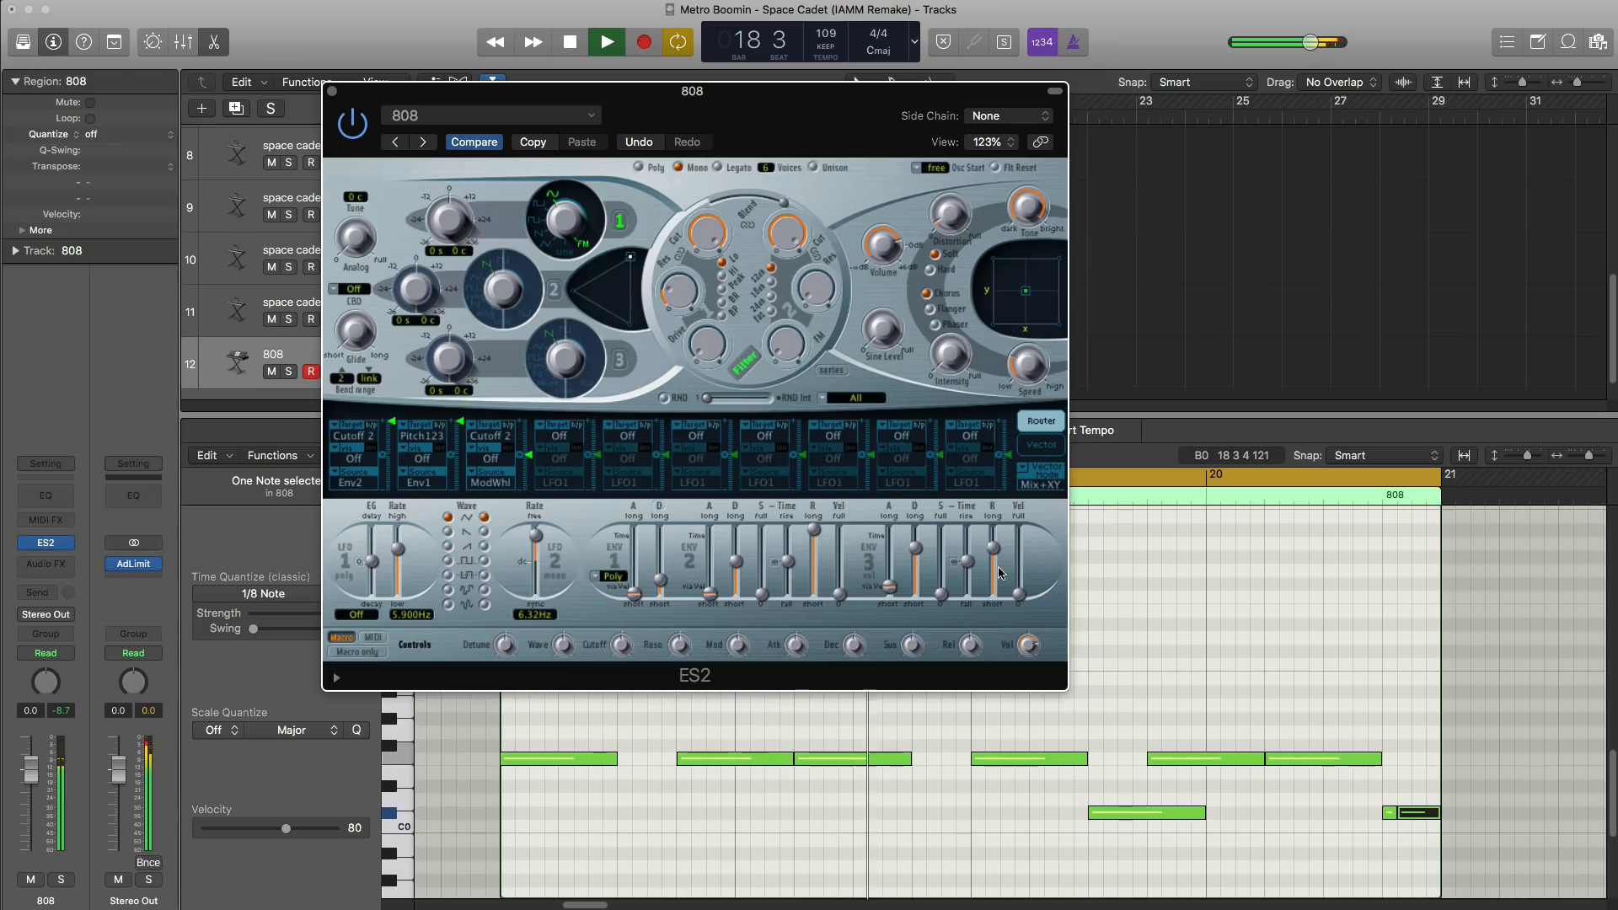
Step: Shorten envelope 3's release to 280 ms and audition the 808 with the loop
key(space)
drag(994, 552, 990, 580)
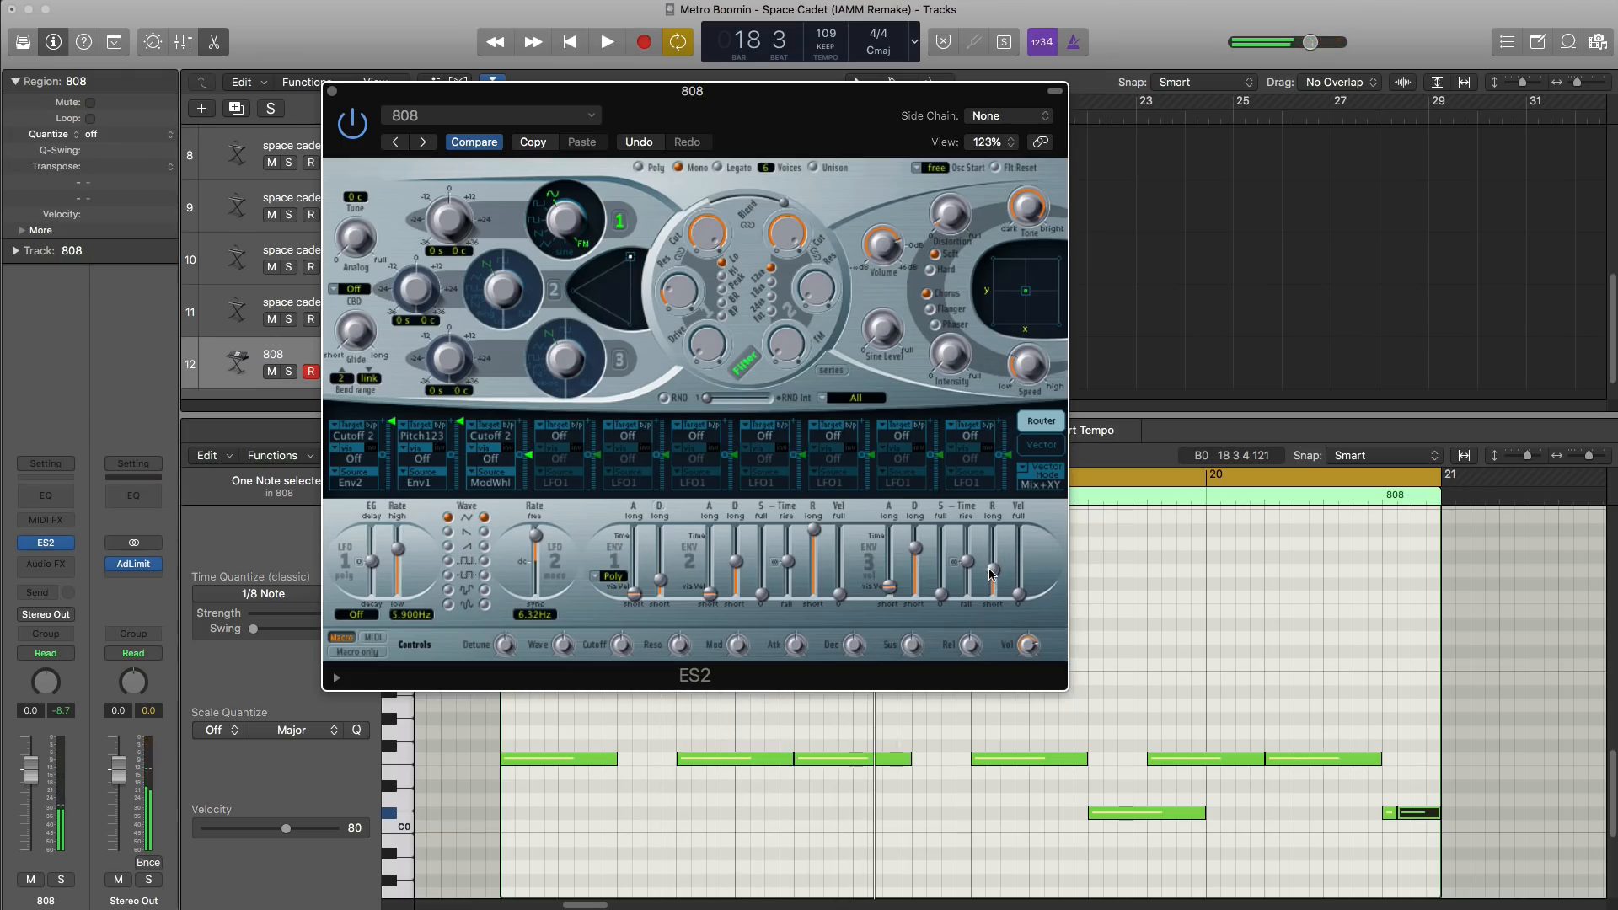
key(space)
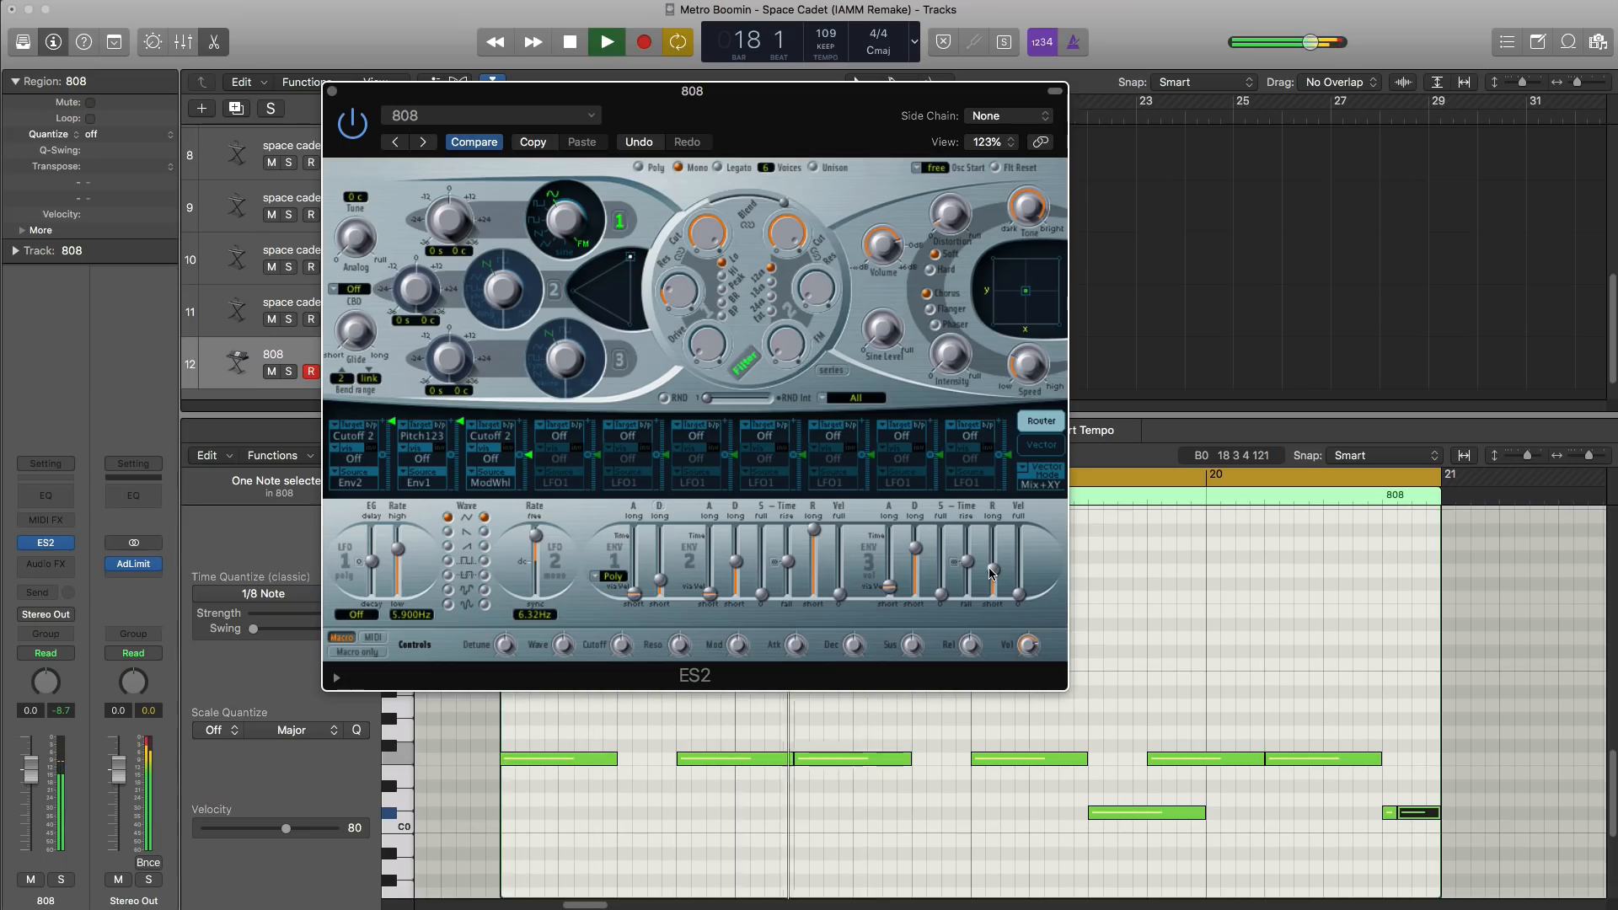
key(space)
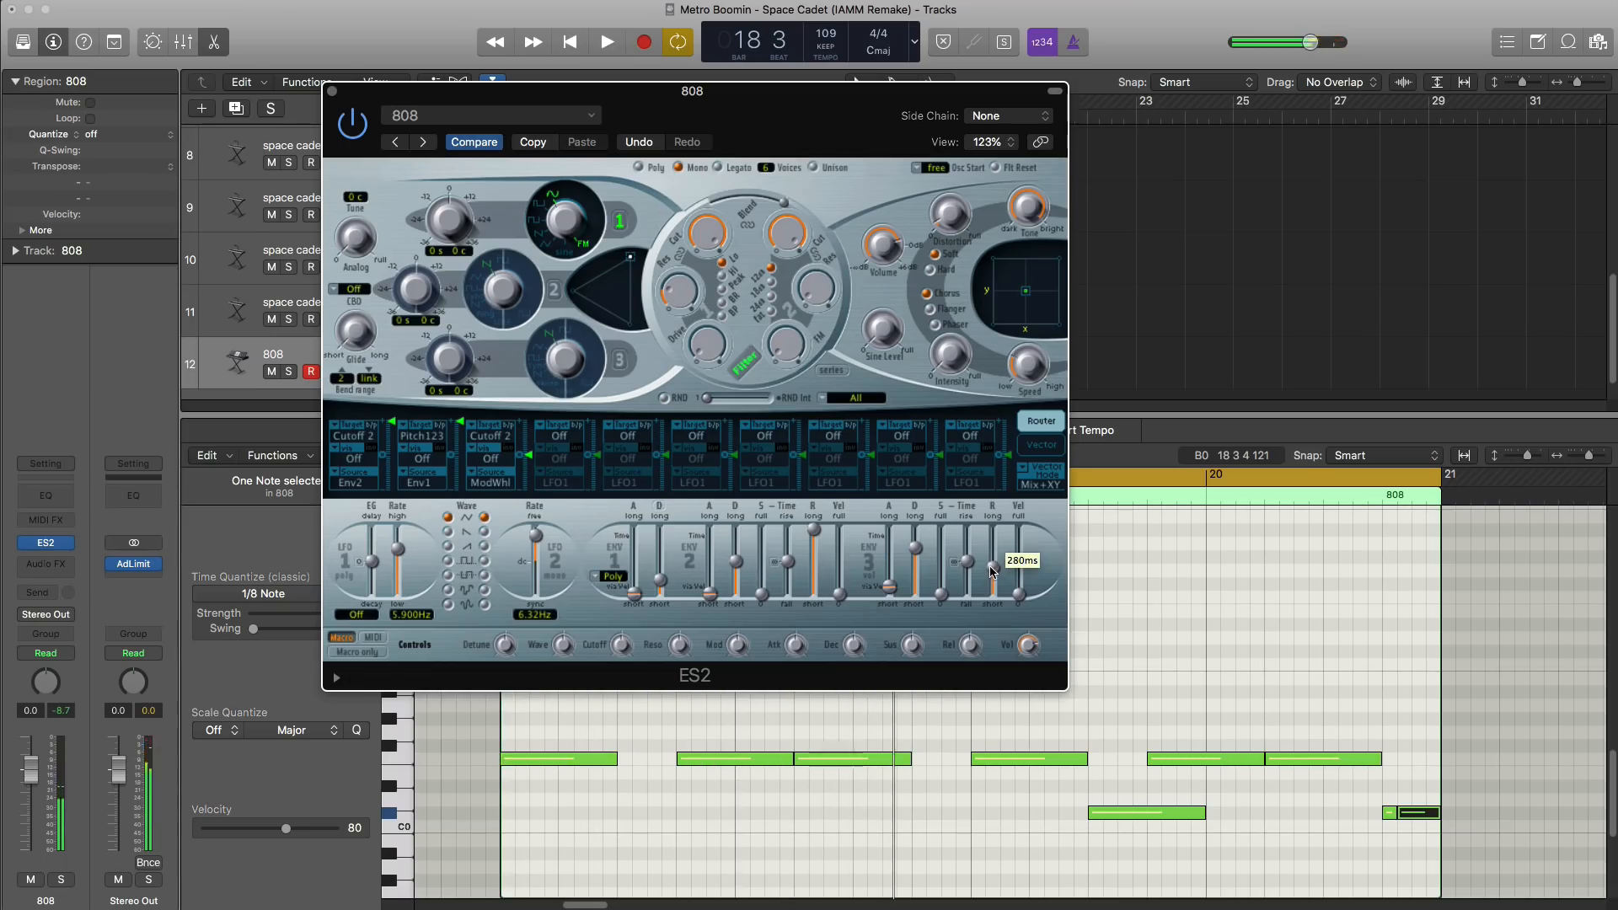
Step: Raise envelope 3's sustain slightly, turn the distortion tone fully dark while auditioning, and close the ES2 window
key(space)
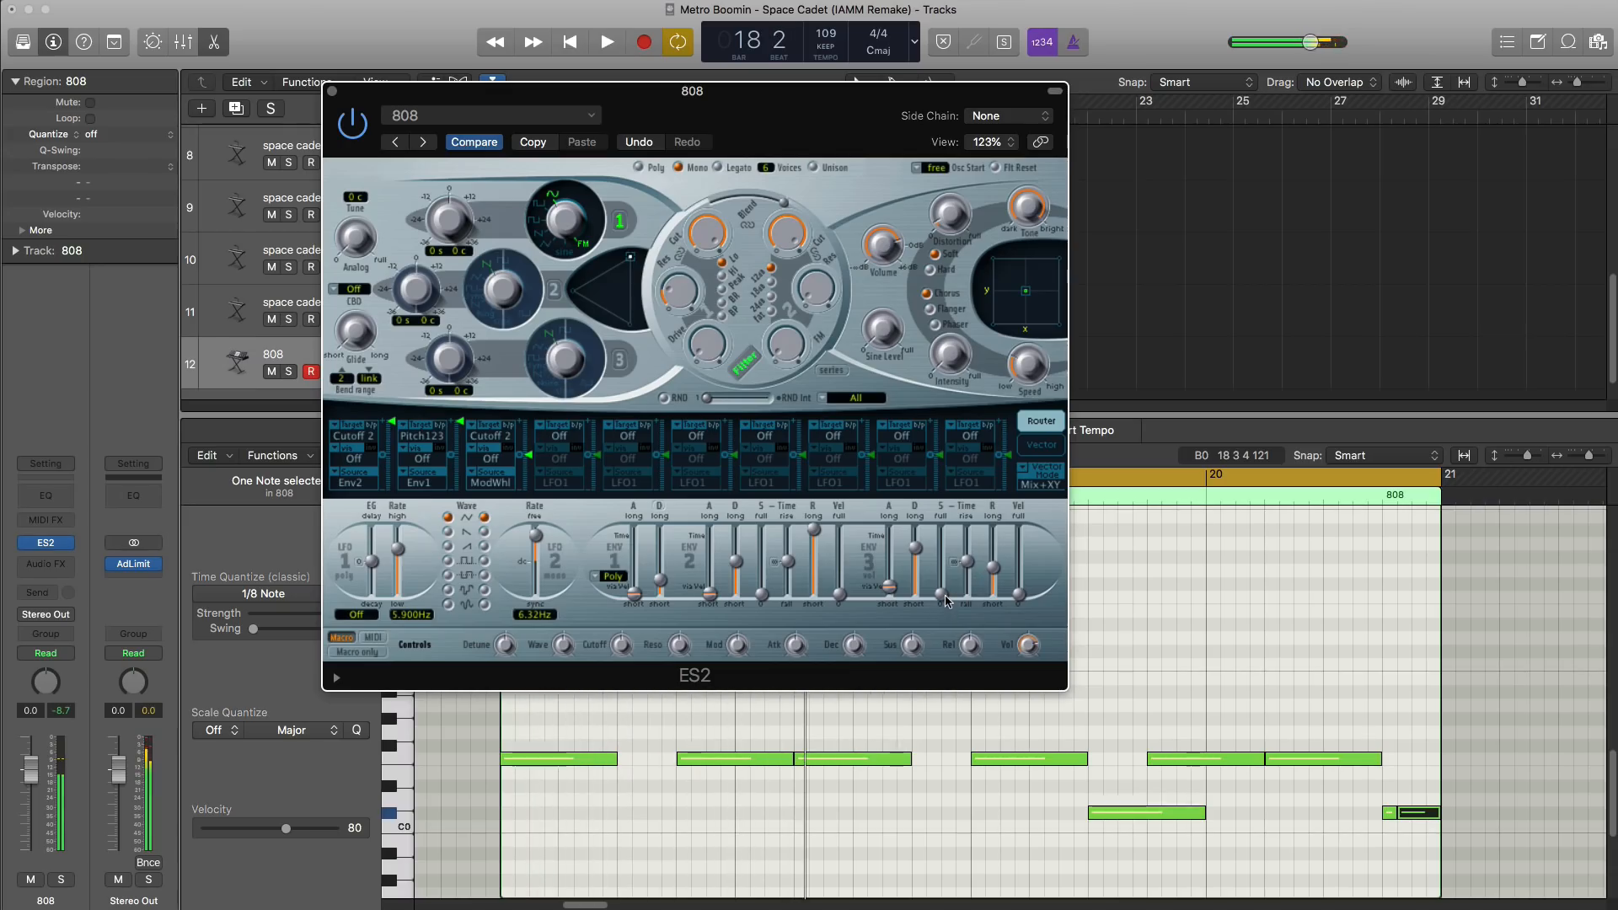
key(space)
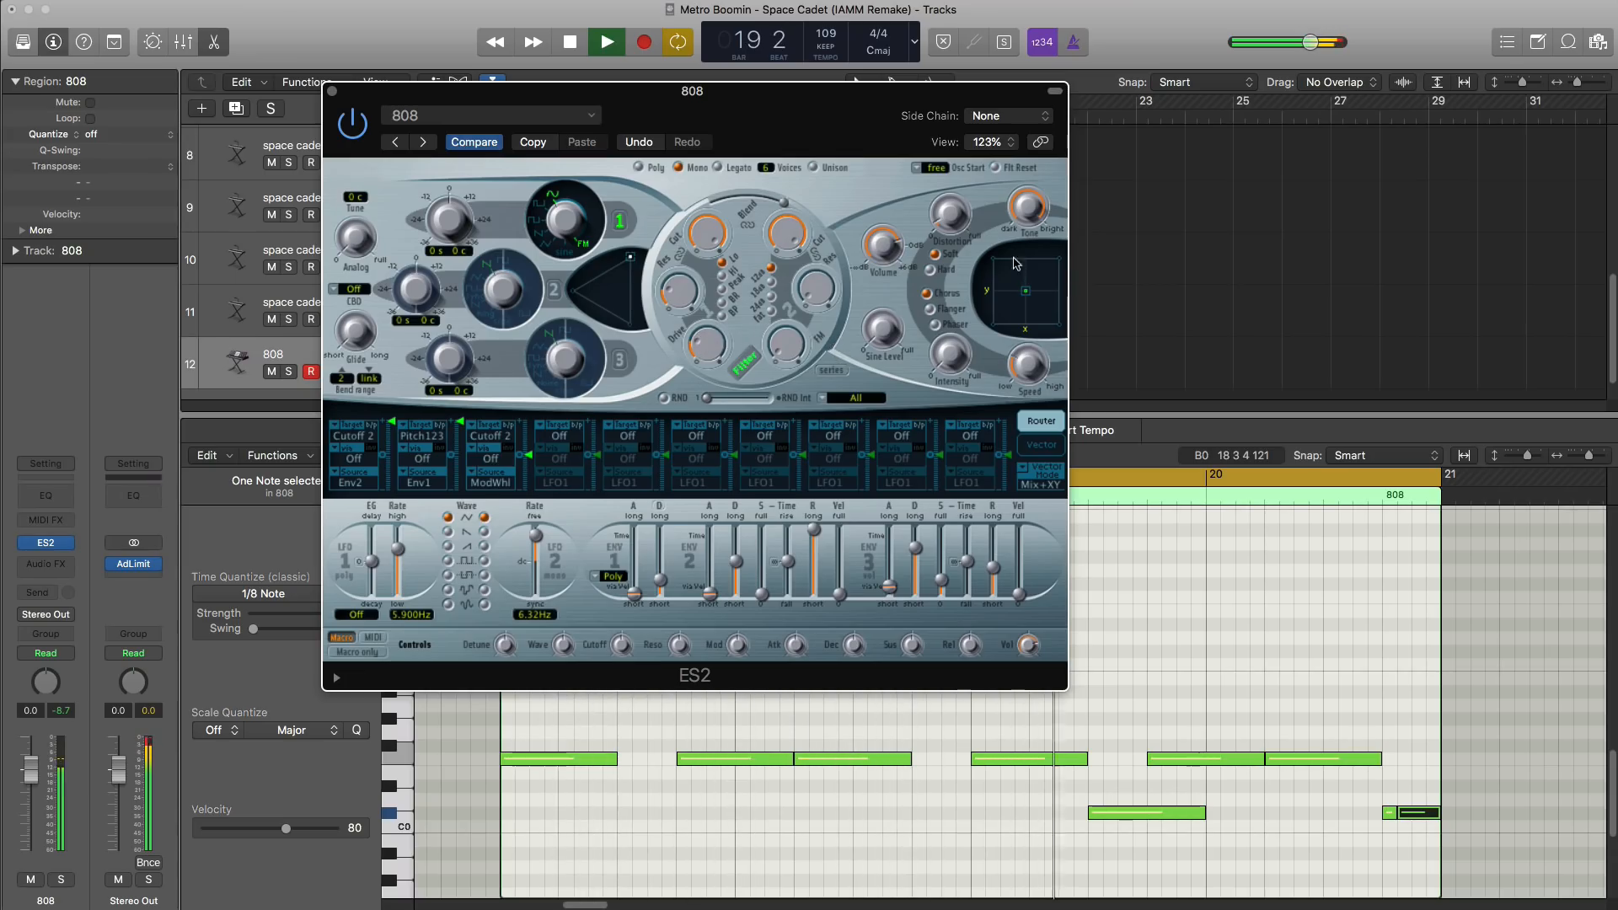
key(space)
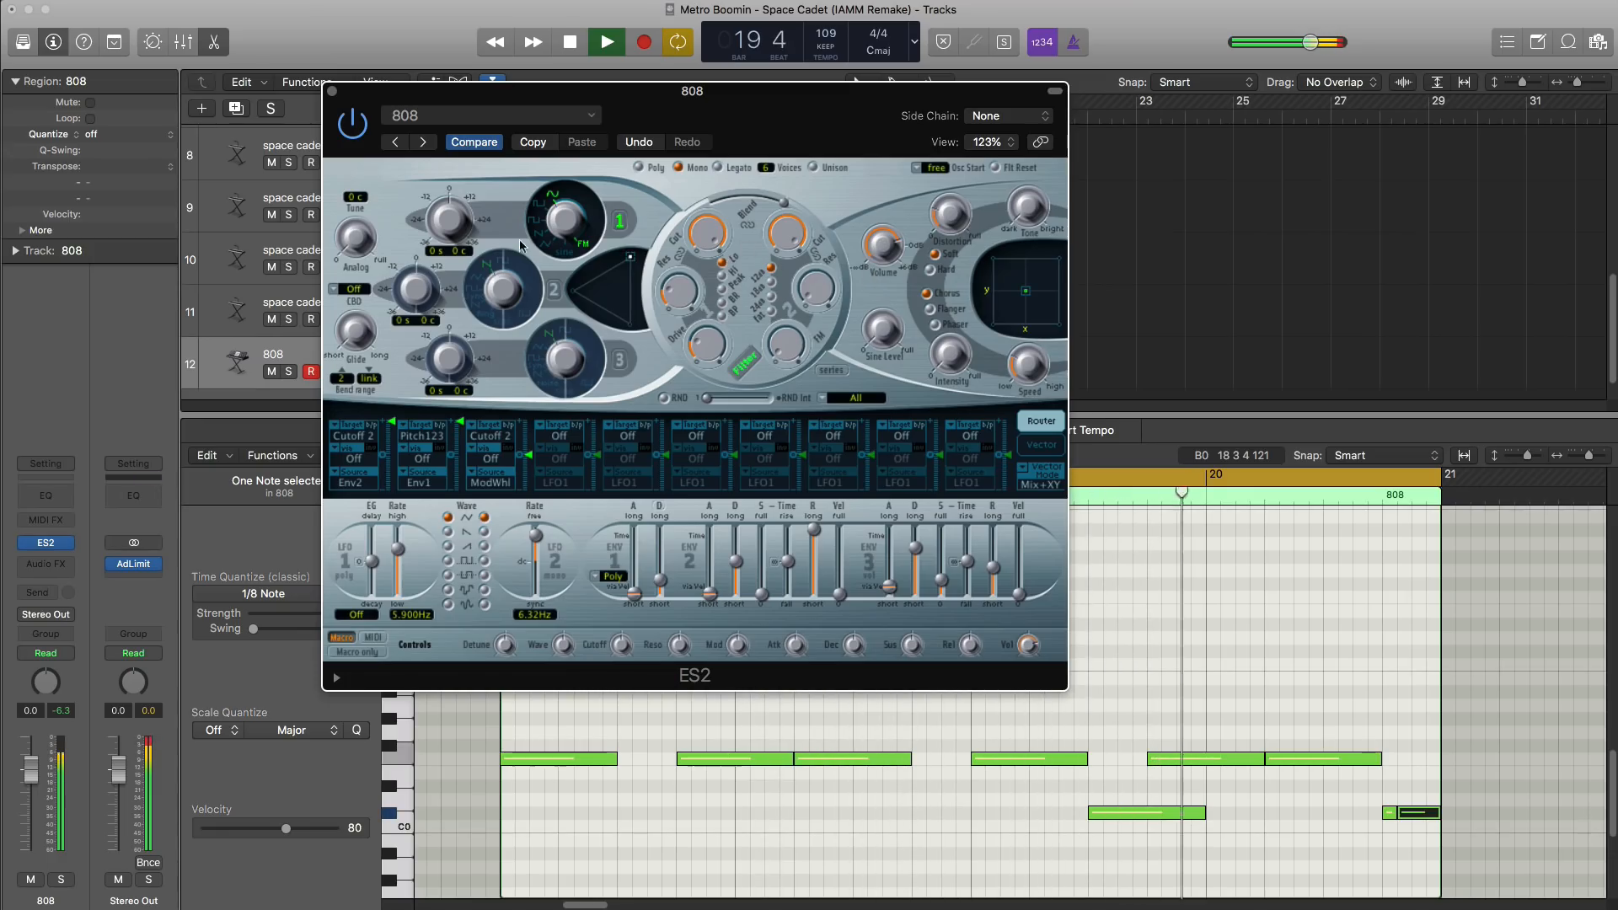
click(333, 91)
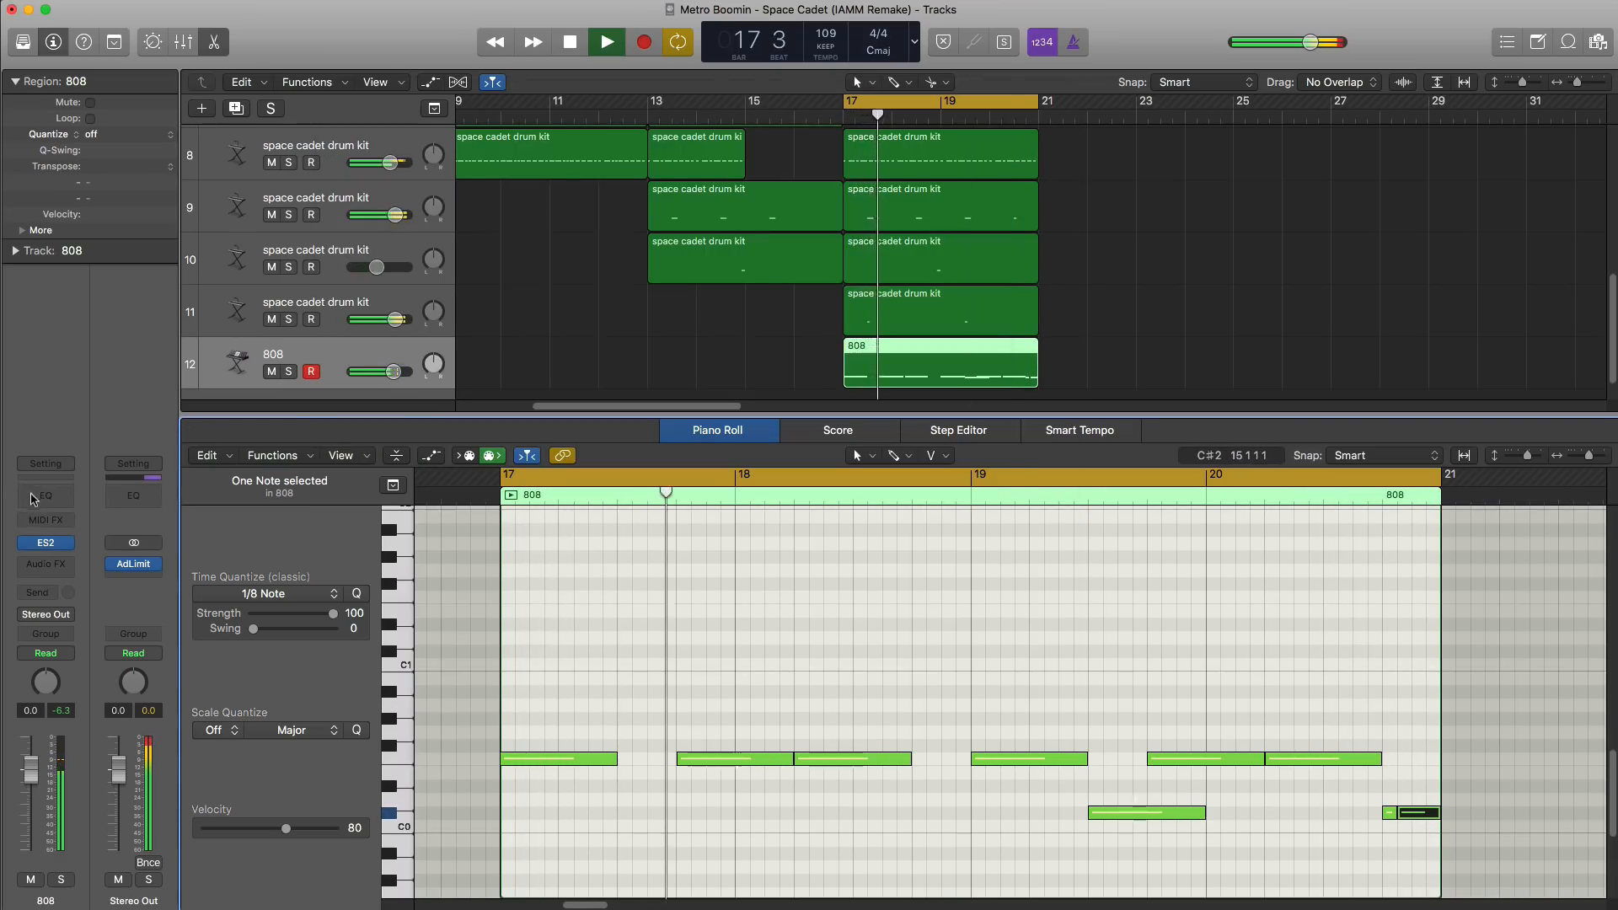
Step: Insert a Channel EQ on the 808 track and enable its high cut at 210 Hz, keeping the 24 dB/Oct slope
click(28, 497)
click(877, 125)
drag(914, 255, 477, 284)
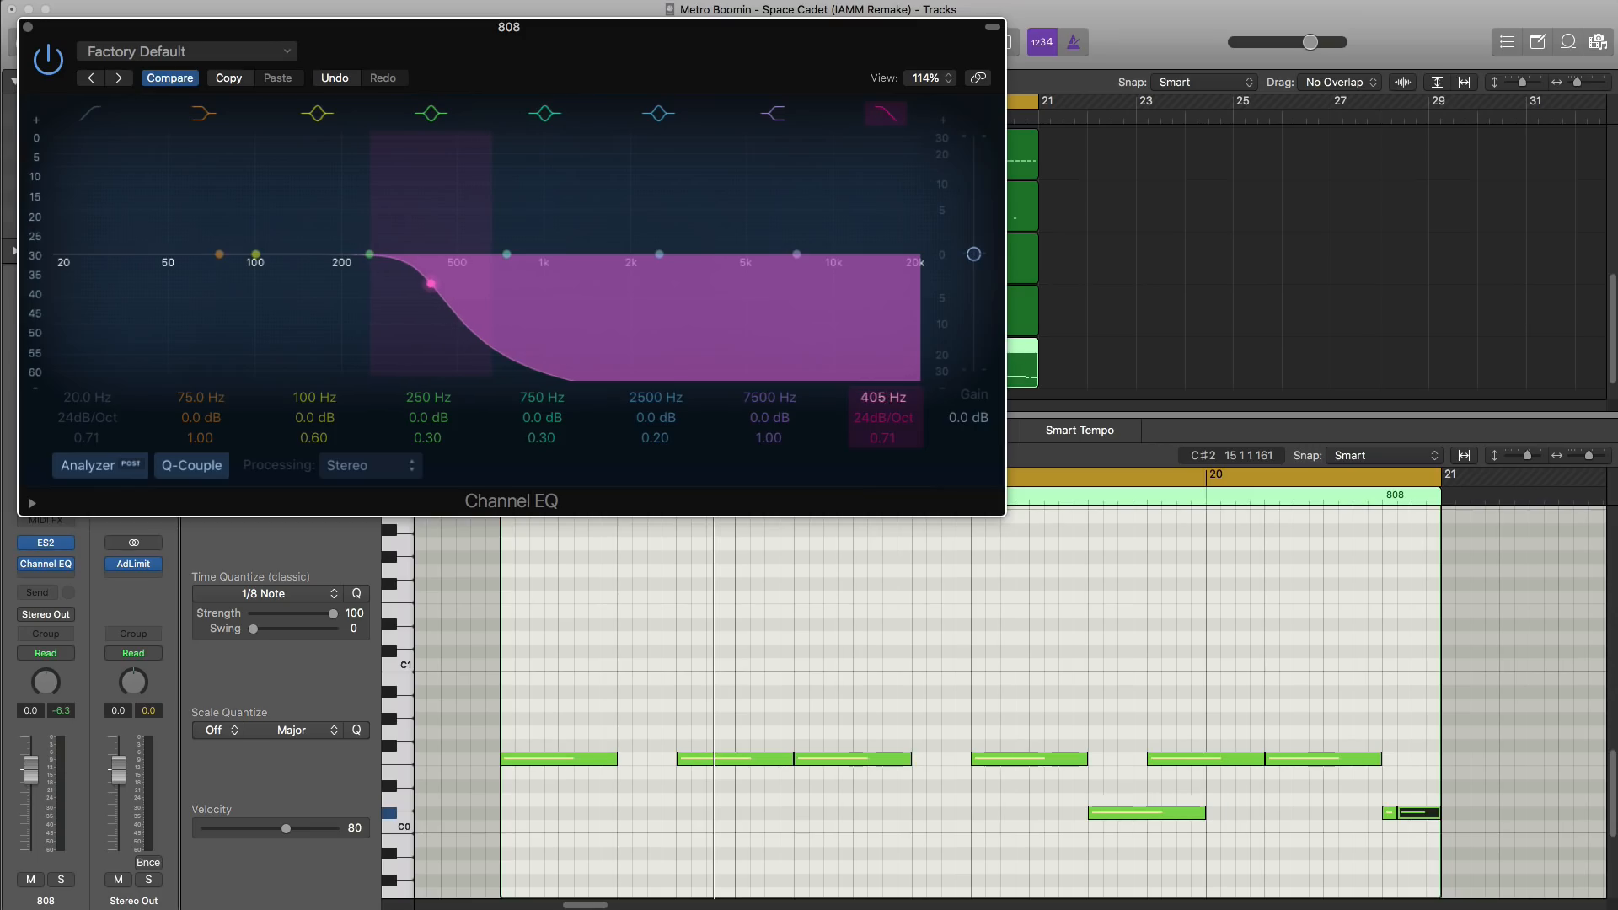
key(space)
drag(880, 399, 880, 419)
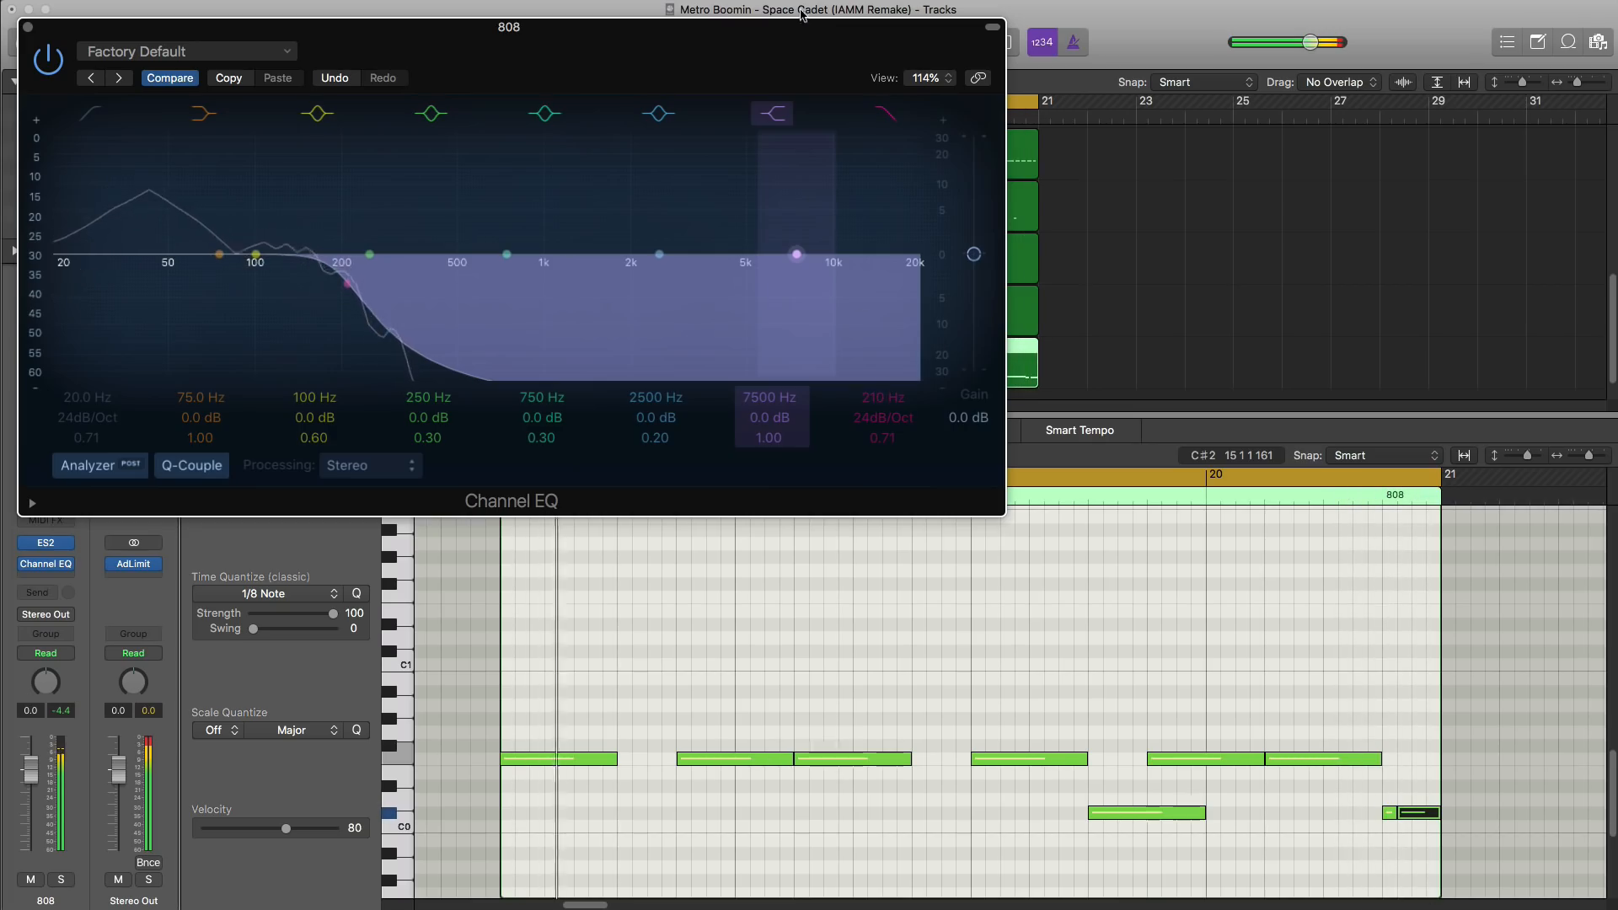
click(28, 28)
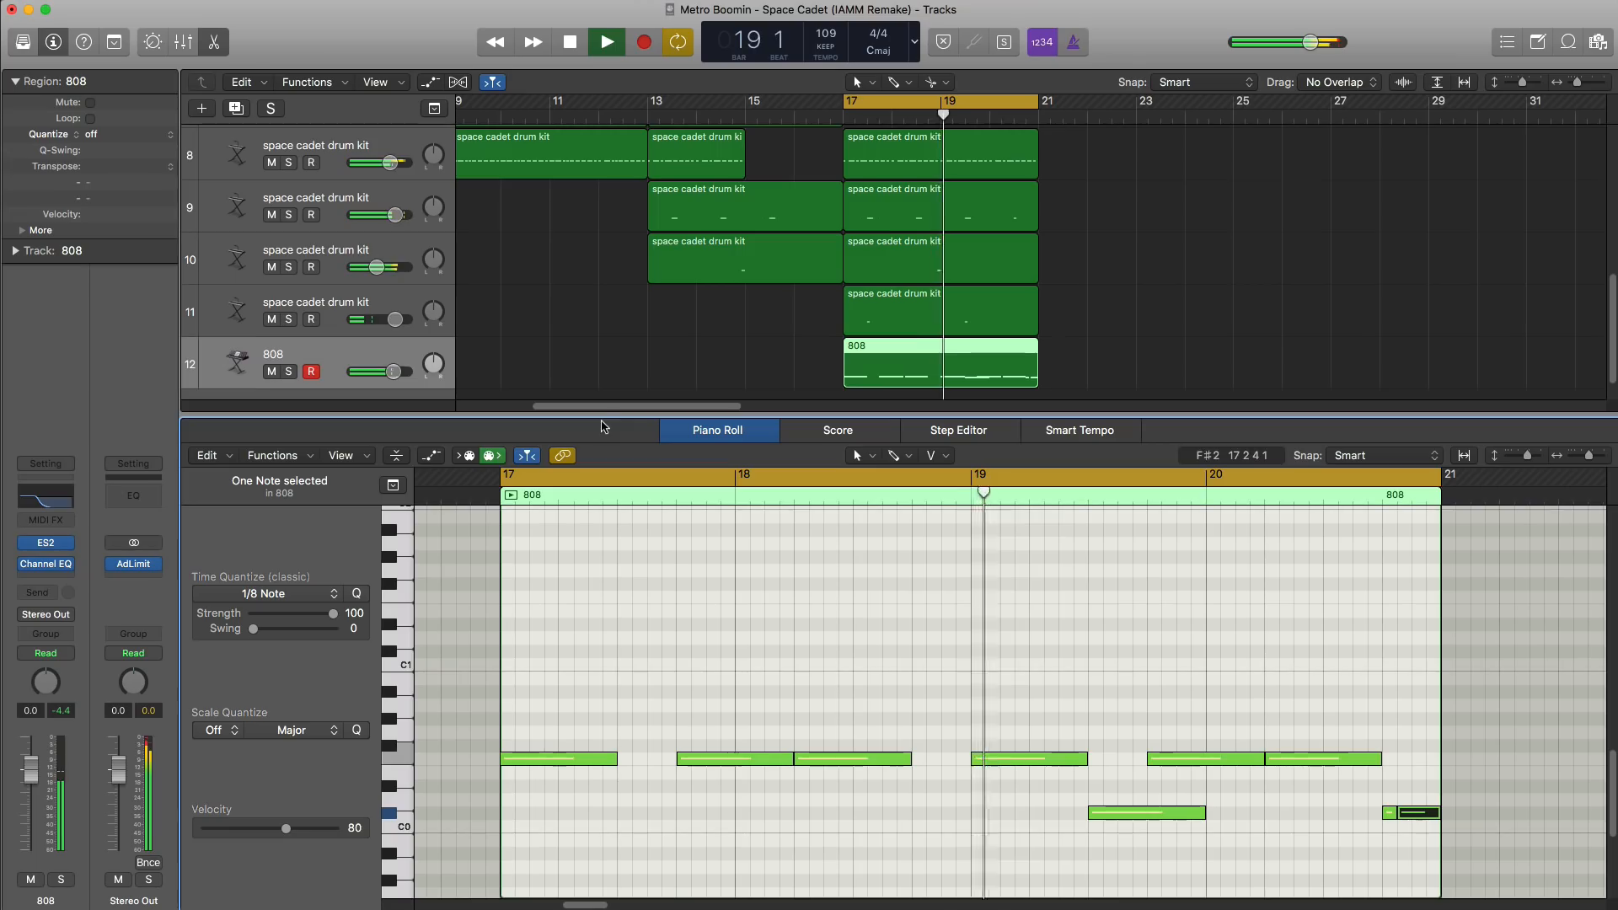
Step: Duplicate the track 11 drum kit track, move the copy below the 808 track and place an empty four-bar region on it at bar 27
key(x)
key(x)
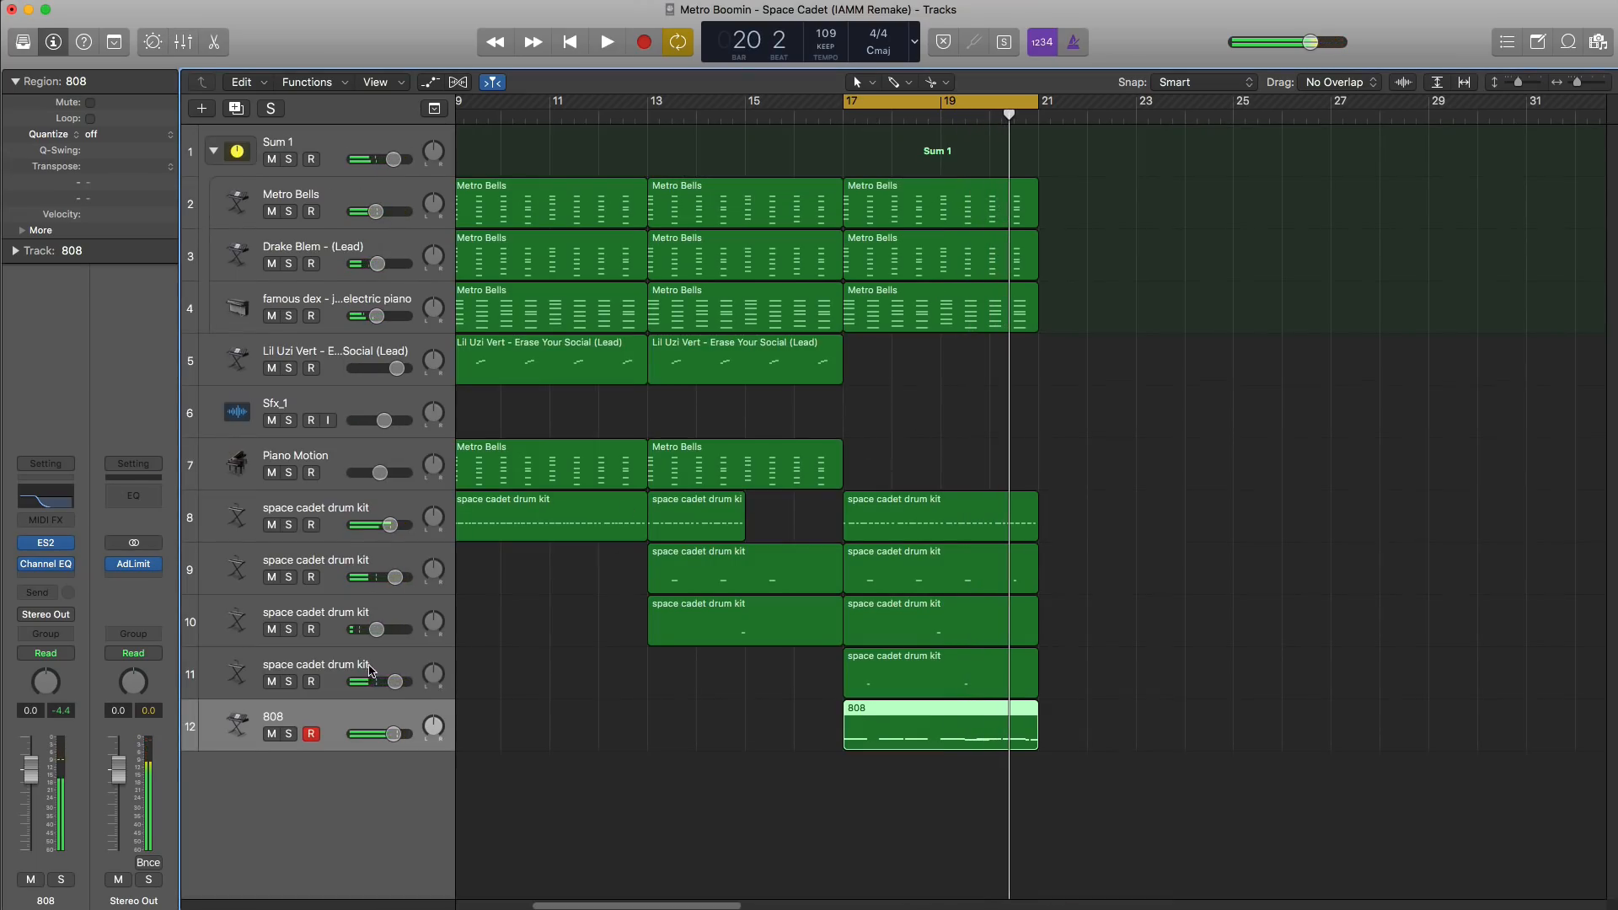
click(371, 670)
click(236, 110)
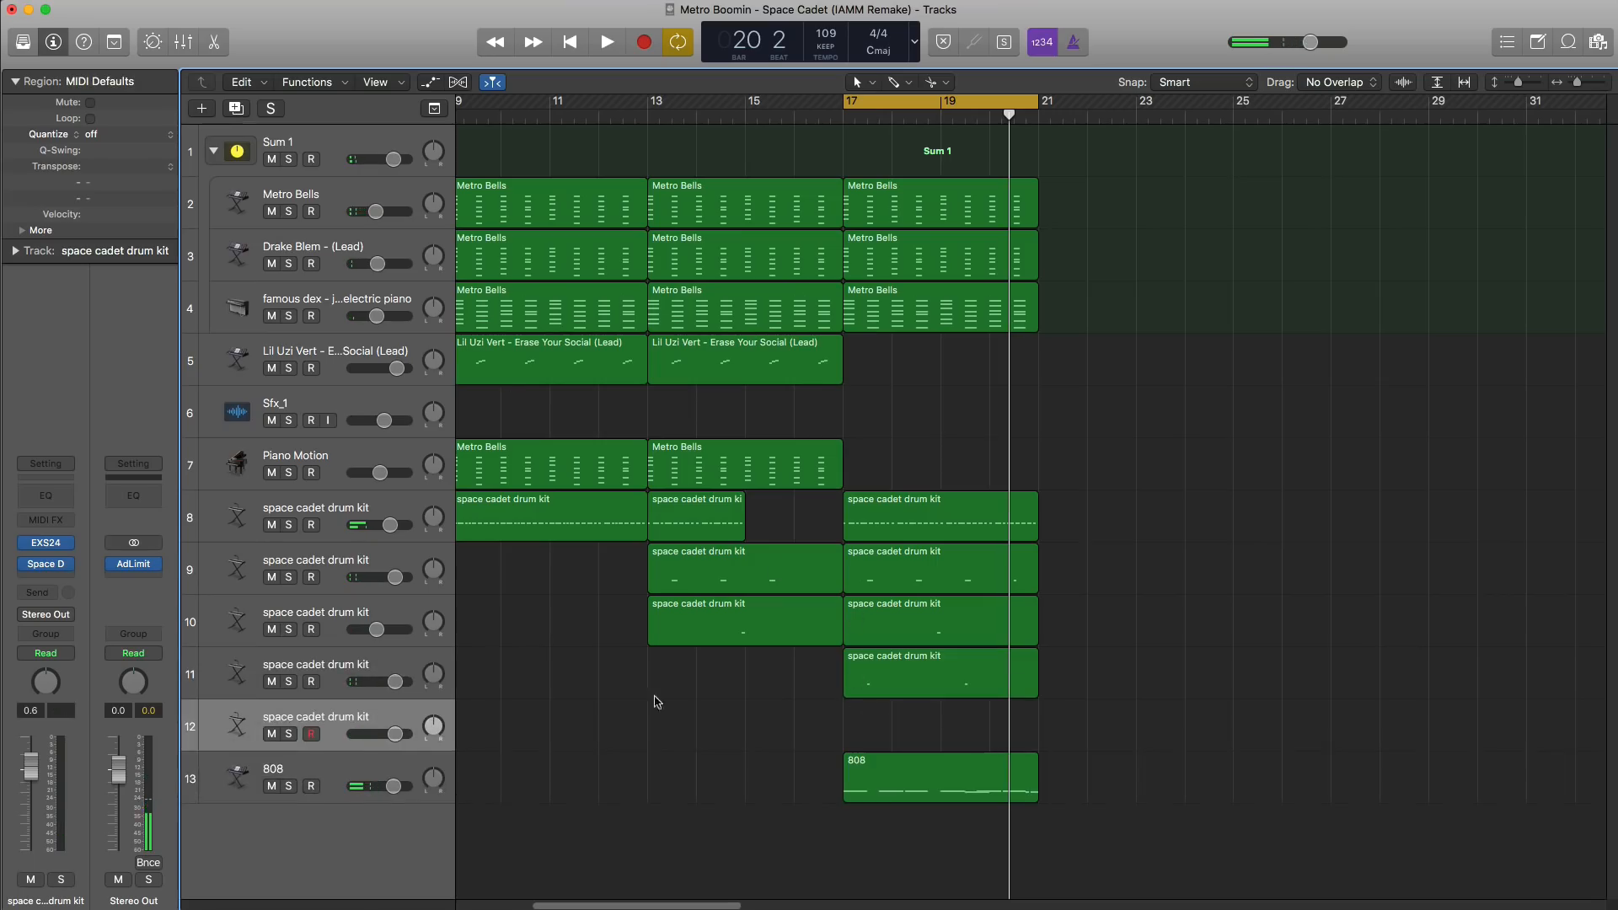
drag(337, 722, 1454, 800)
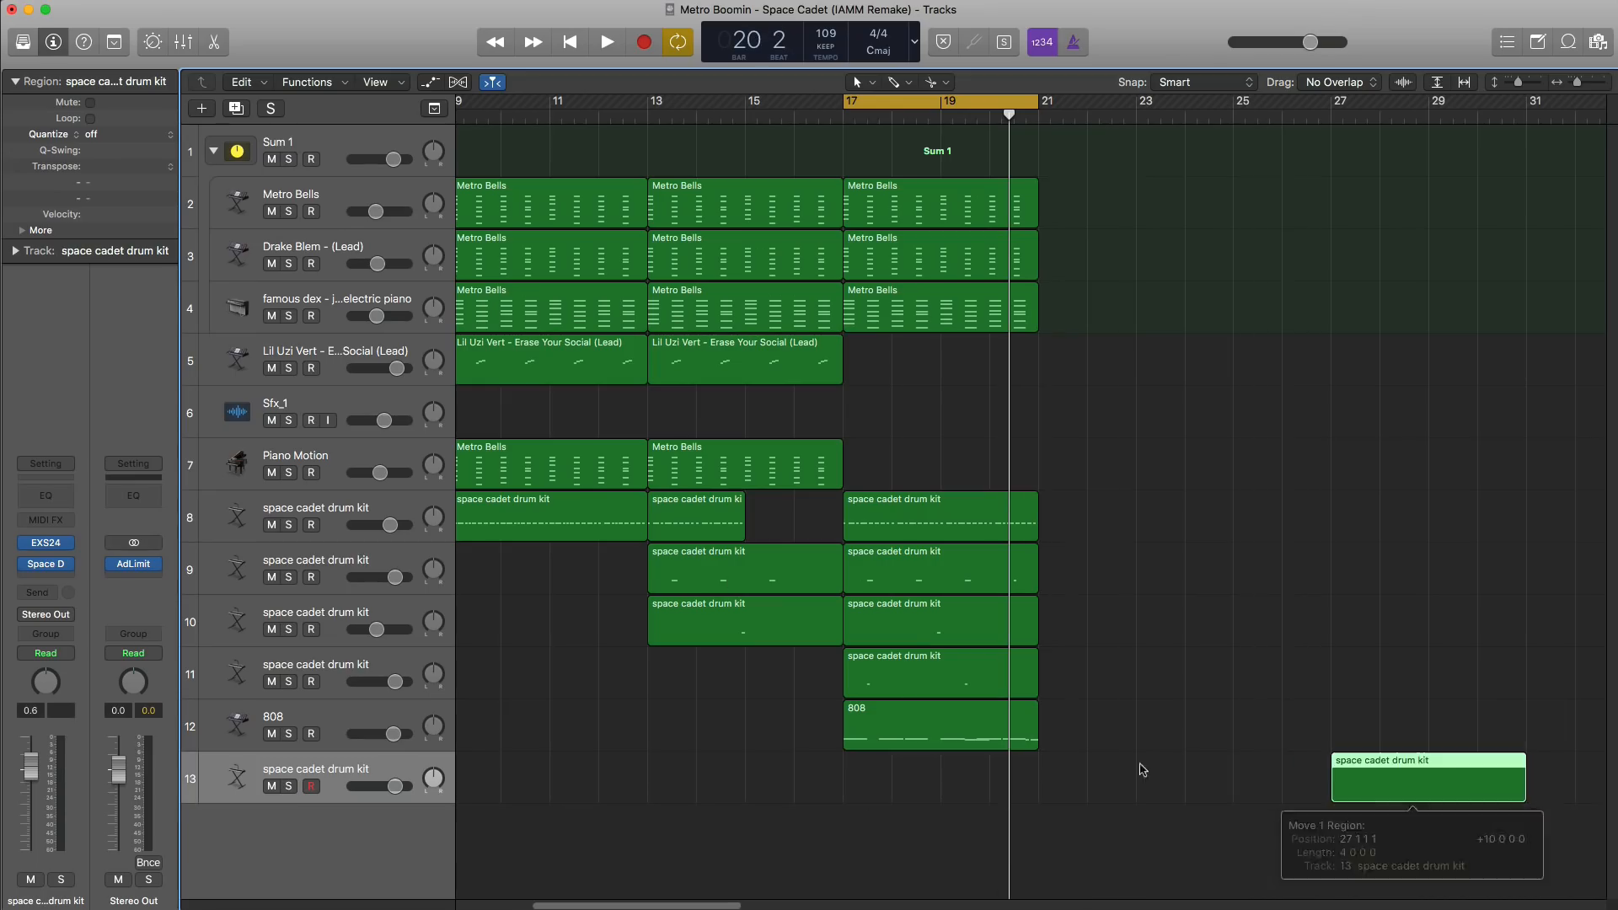
Step: Copy all melody, drum and 808 regions at bar 17 to bar 21 and set the cycle range to bars 25–33
drag(1074, 731, 1120, 238)
drag(889, 111, 1246, 162)
drag(1246, 162, 1304, 120)
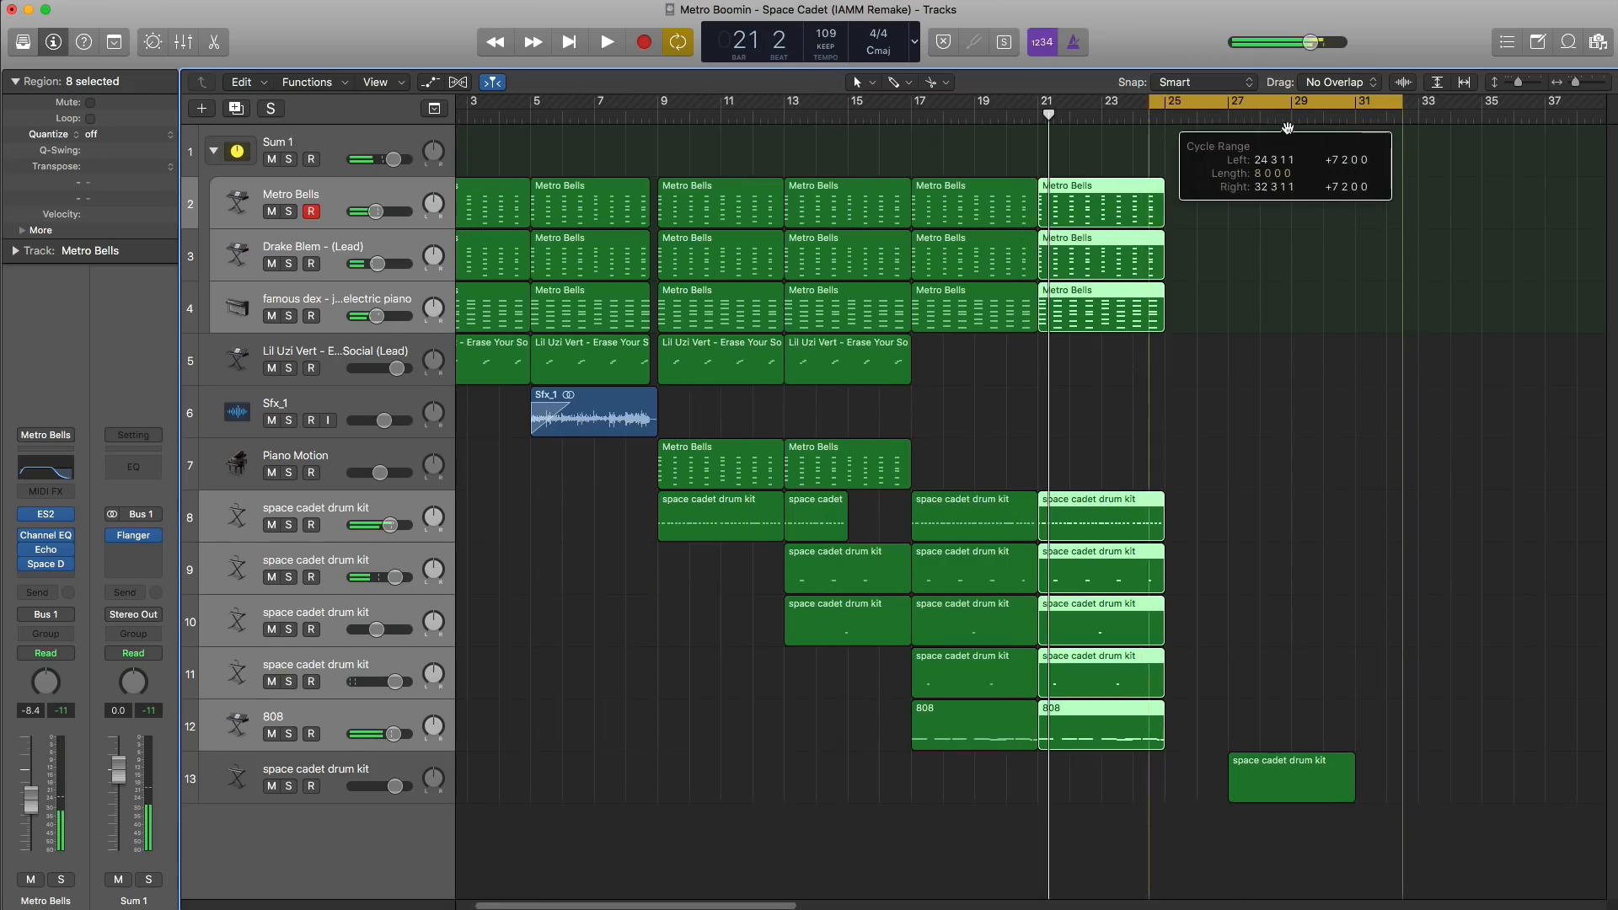
Step: Copy the melody, drum and 808 regions of bars 17–25 to bar 25, and the two Piano Motion regions to bars 25–33
drag(1204, 742, 1213, 220)
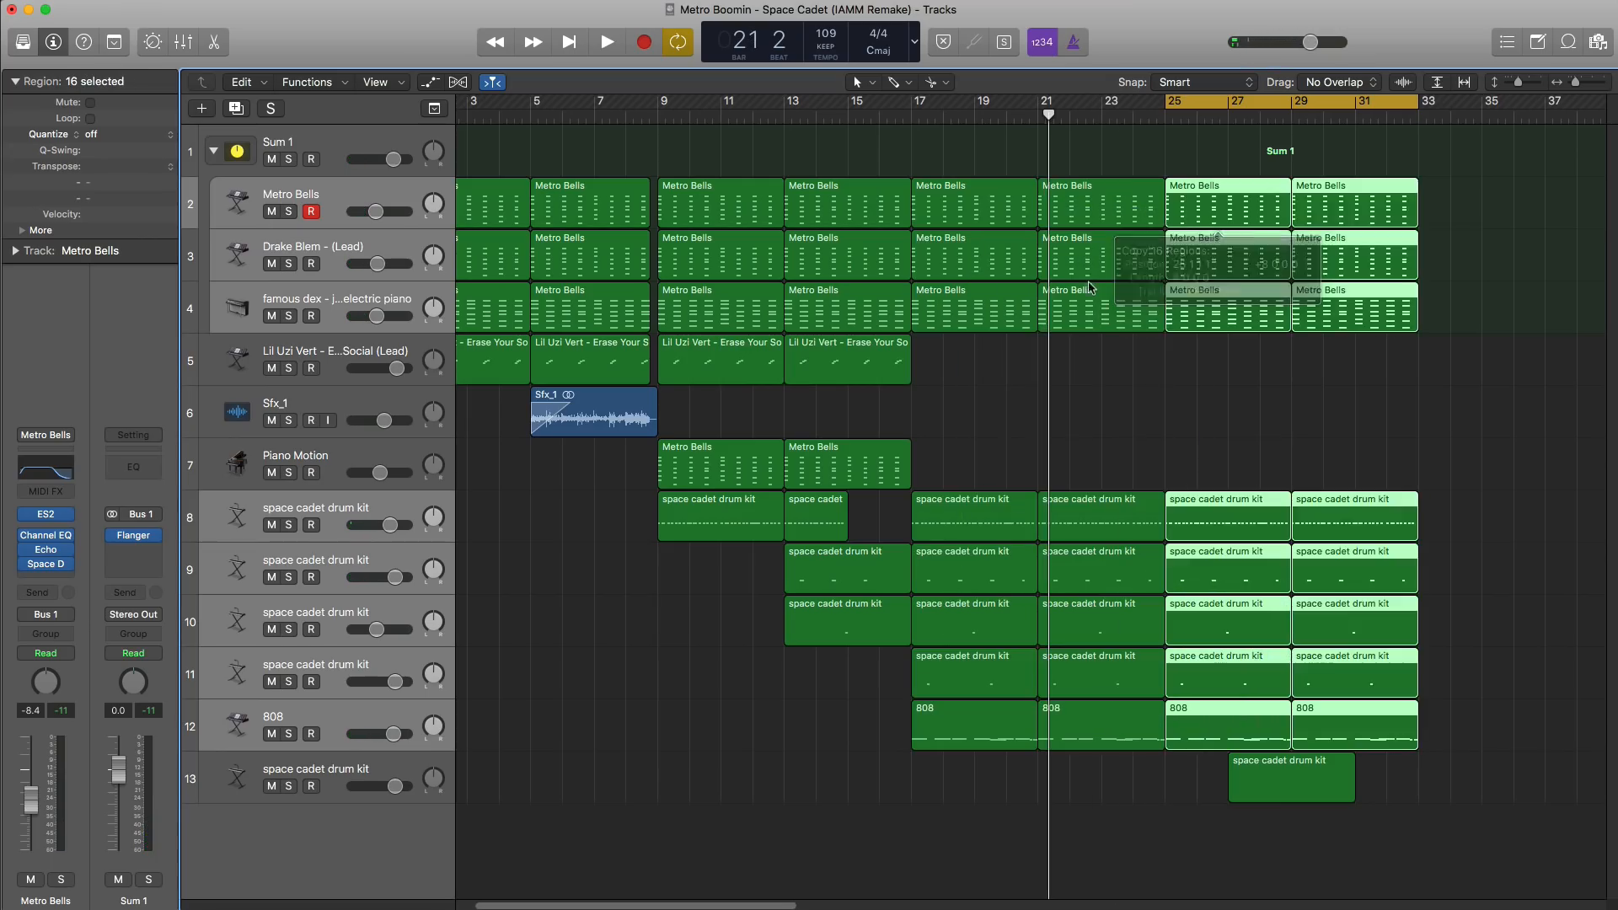
drag(957, 363, 916, 375)
drag(956, 466, 1240, 477)
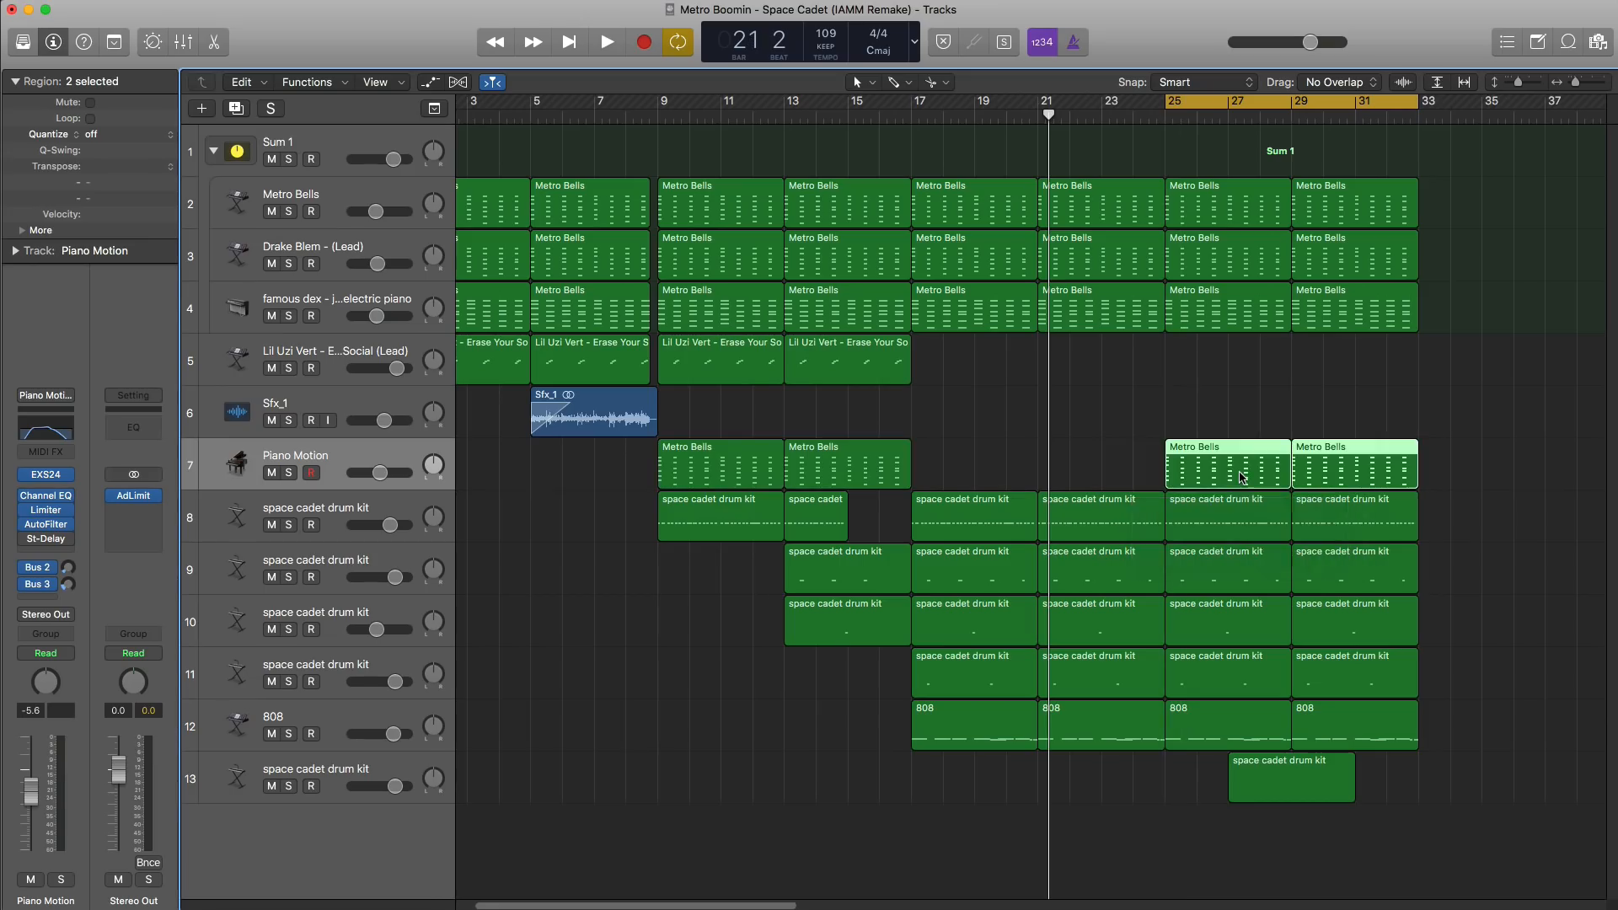
Step: Copy the two Lil Uzi Vert lead regions to bars 25–33 and set the cycle range to bars 25–29 for playback
drag(1082, 382, 1233, 378)
key(space)
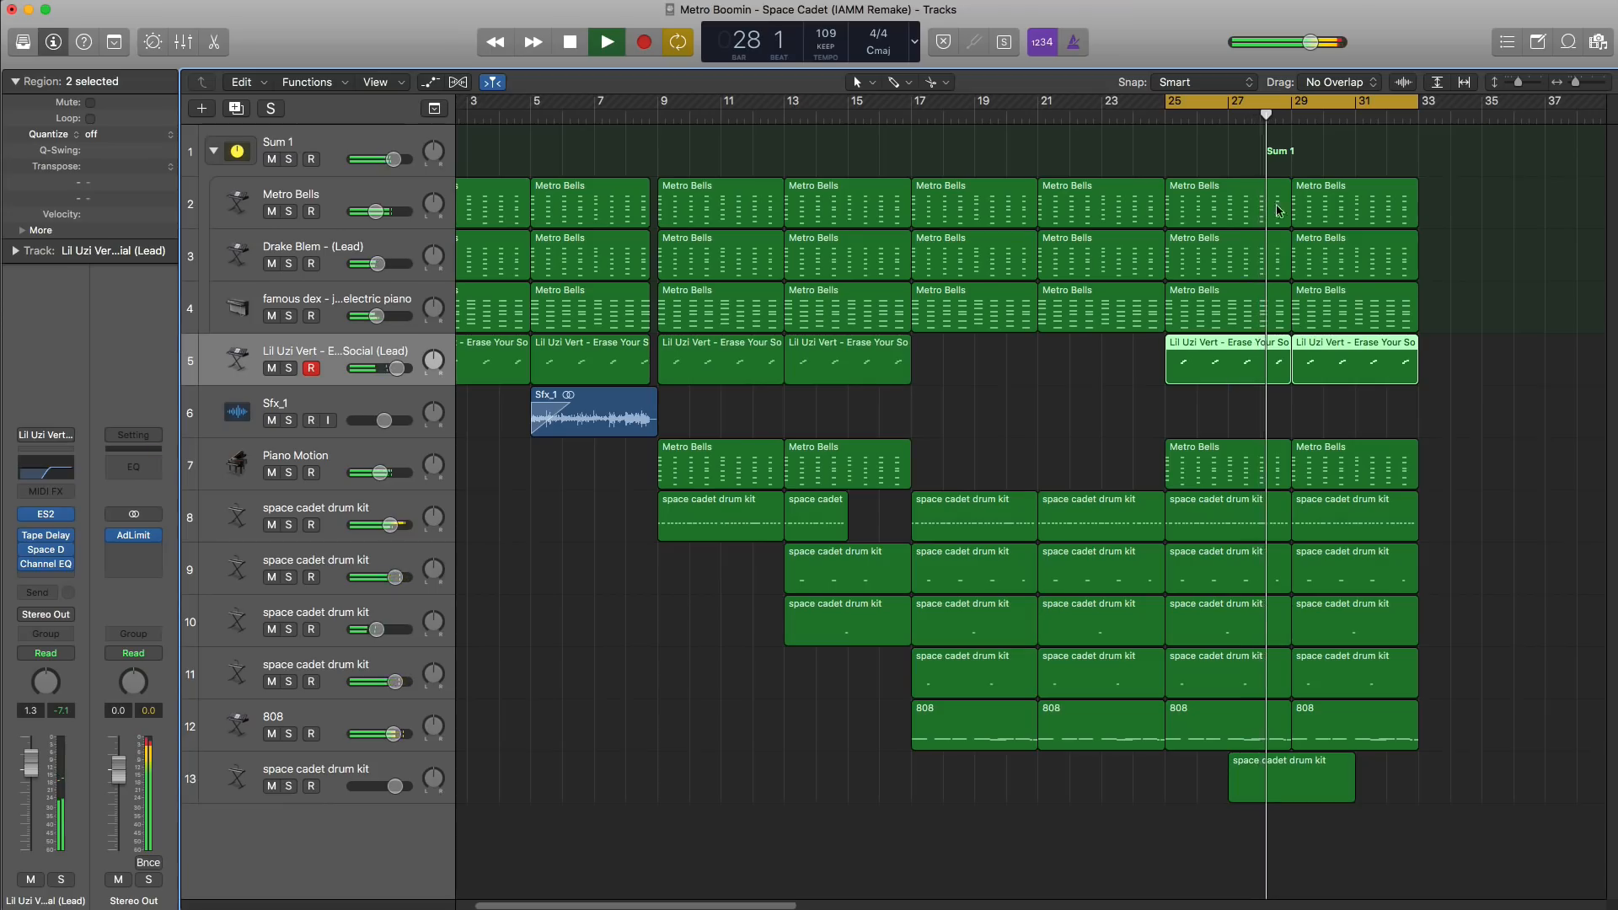
drag(1172, 104, 1281, 110)
Step: Move the empty track 13 drum kit region to bar 25, open it in the Piano Roll and remove Space Designer from the track
drag(1293, 789, 1230, 789)
double_click(1228, 788)
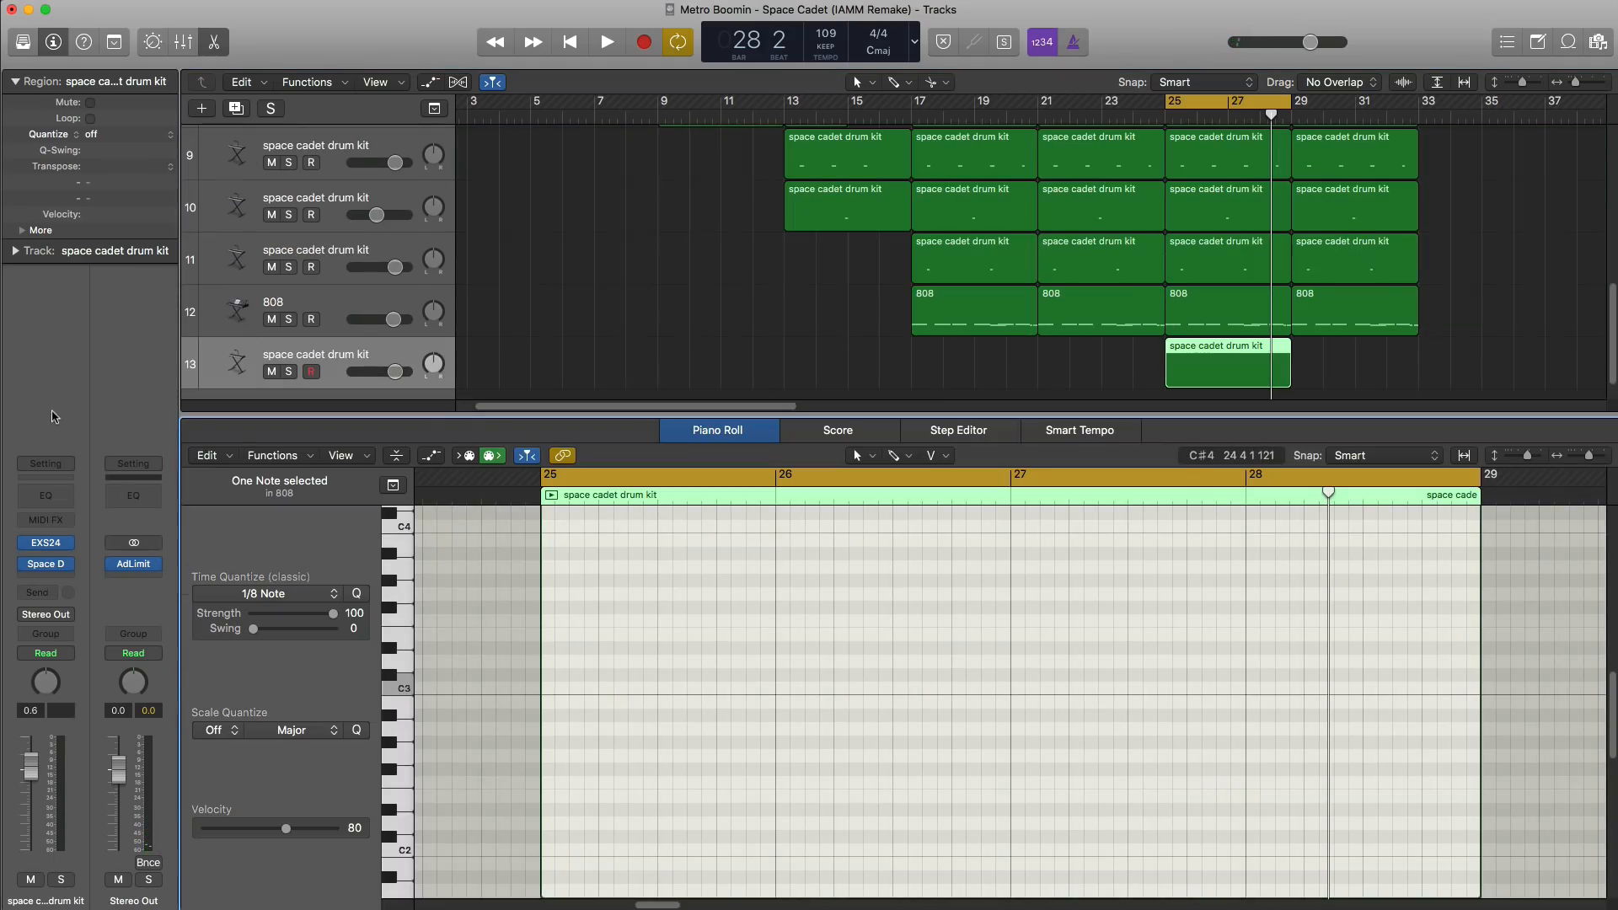
click(74, 562)
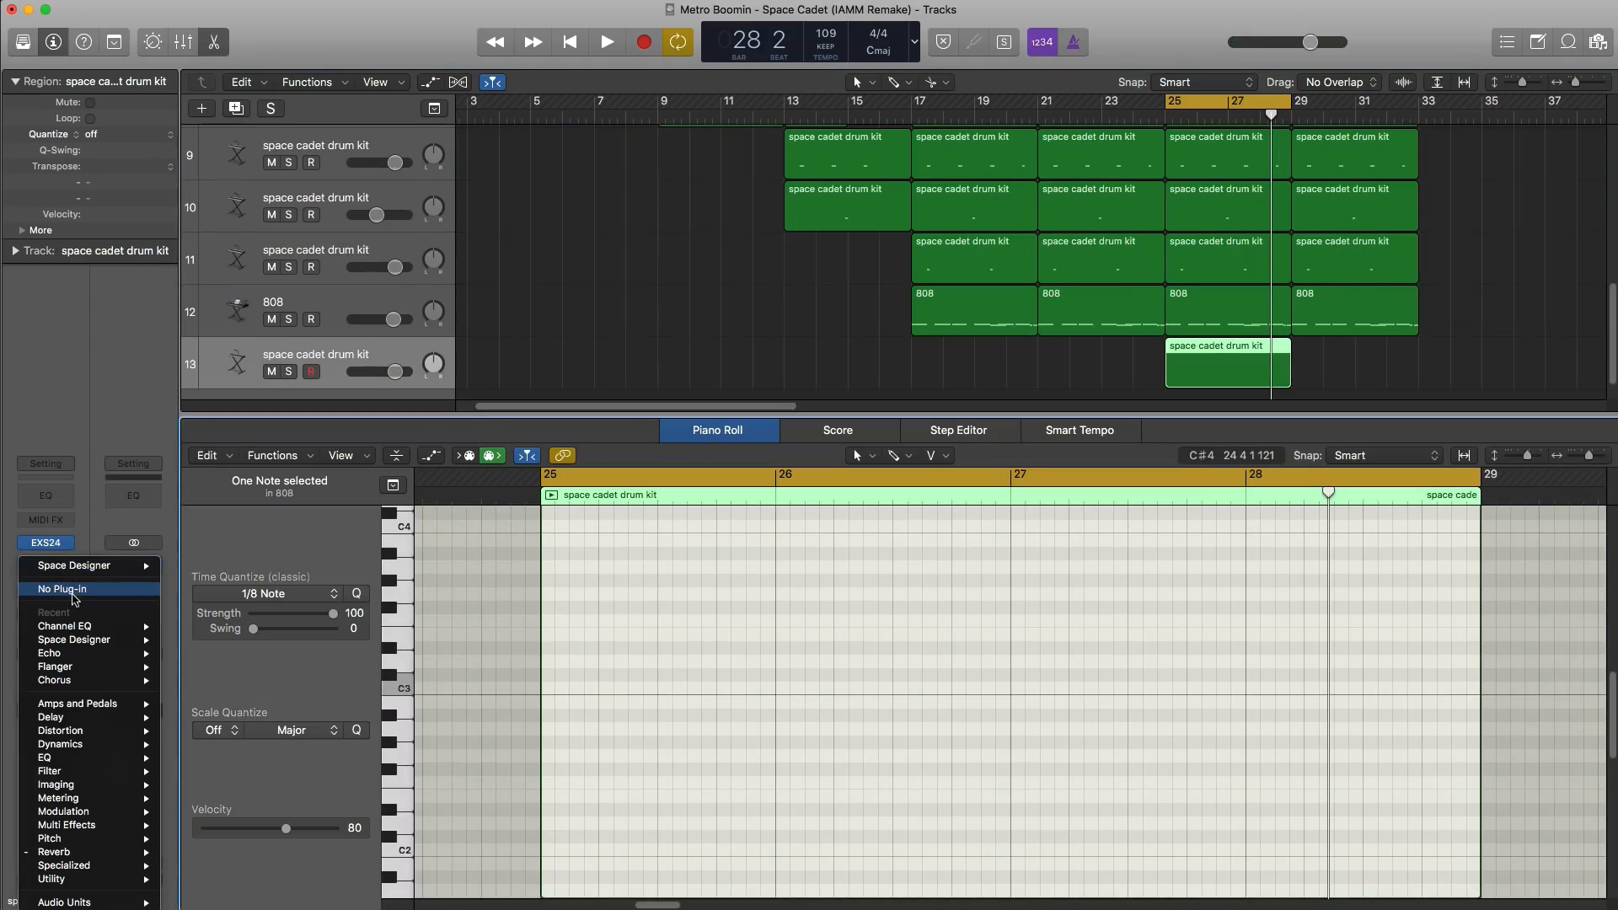
click(73, 590)
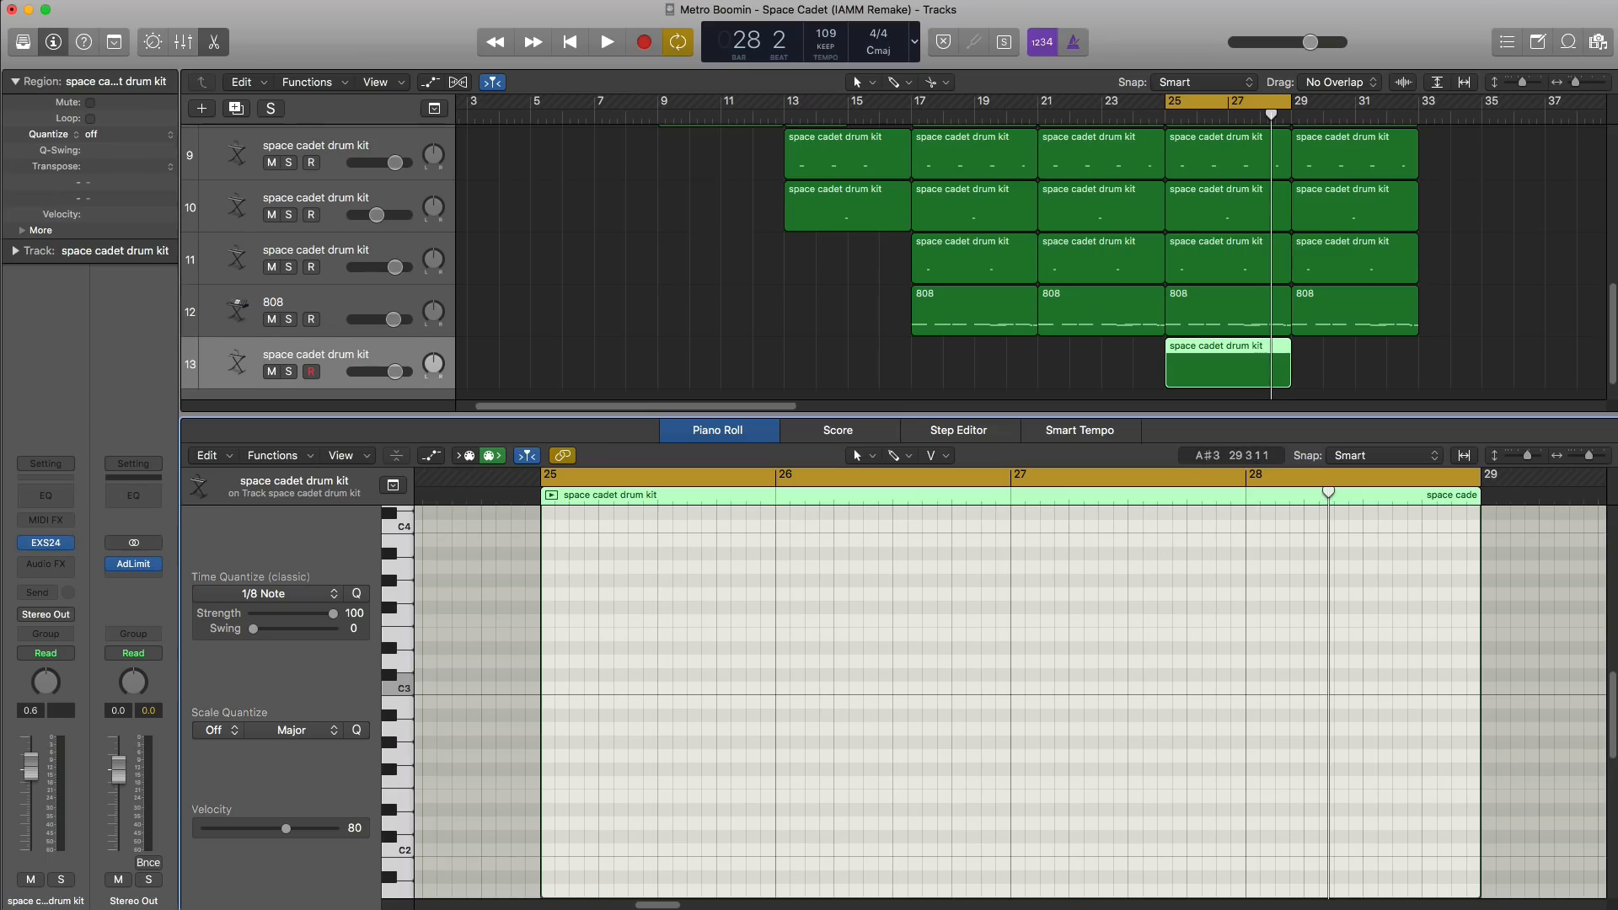
Step: Add a short D#1 note on the second half of beat 1 in each of bars 25–28 of the track 13 region
scroll(666, 700, down, 2)
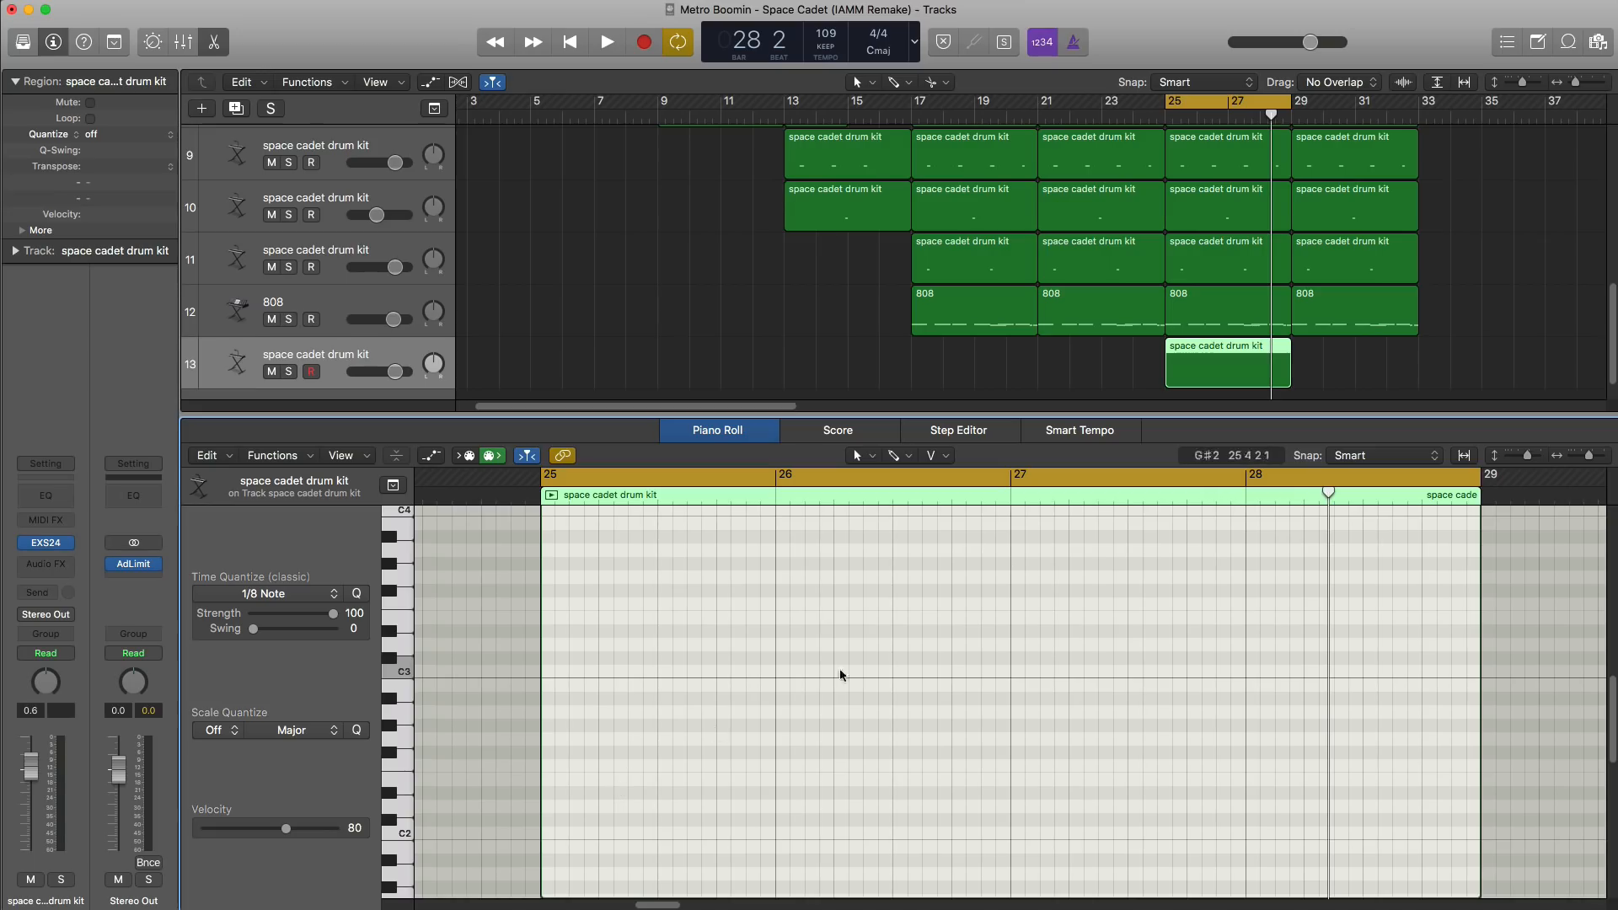
scroll(667, 780, down, 10)
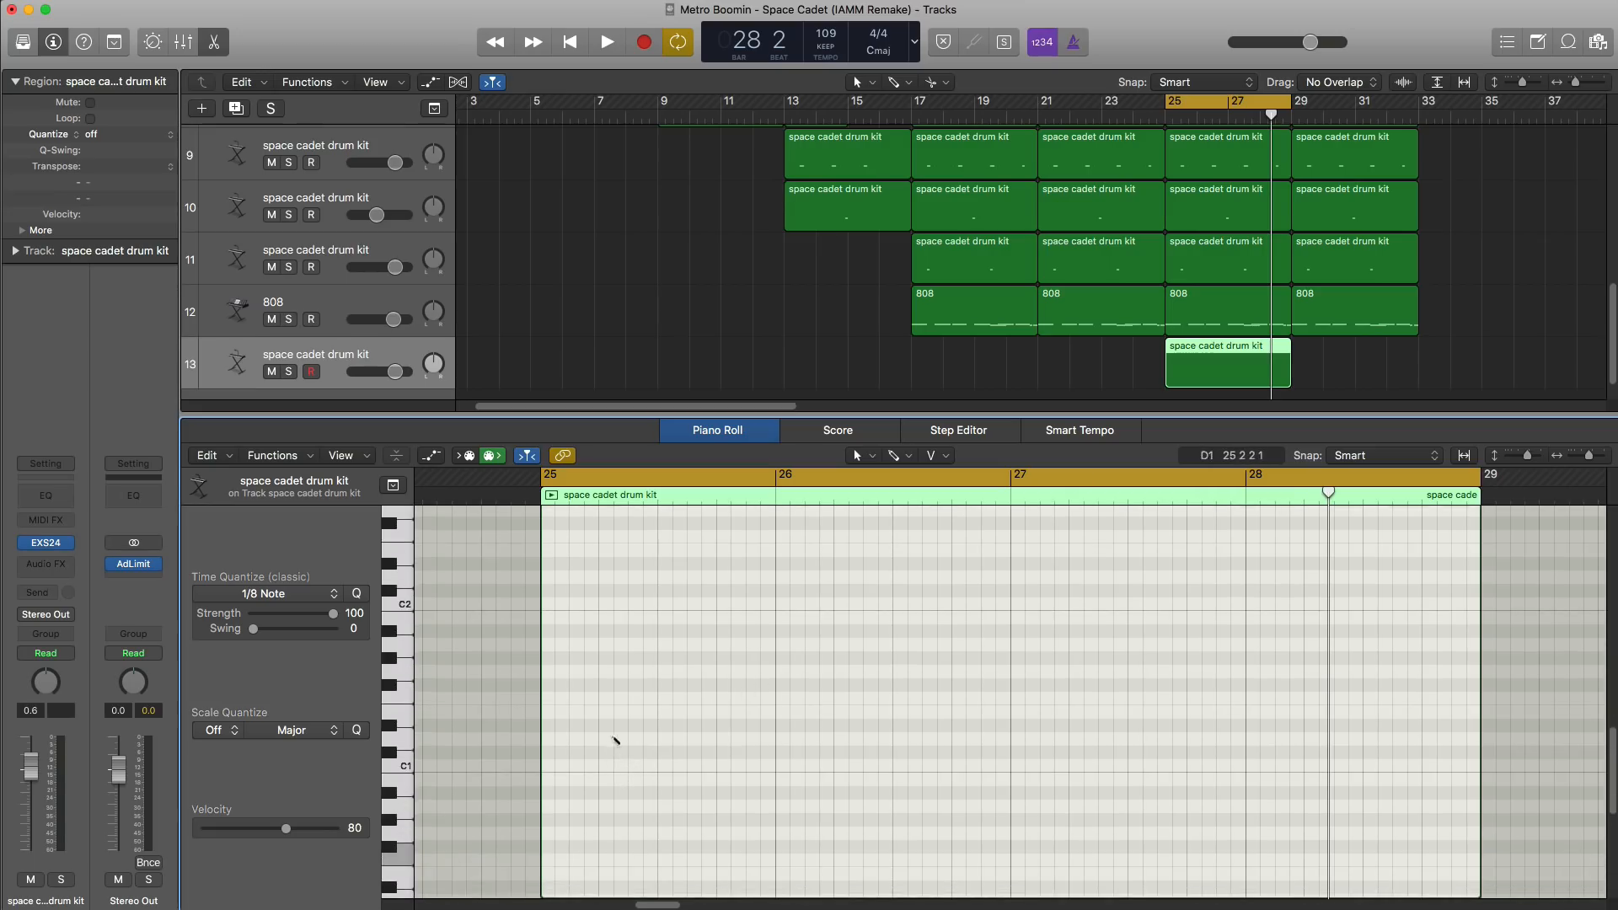
drag(608, 727, 582, 725)
key(space)
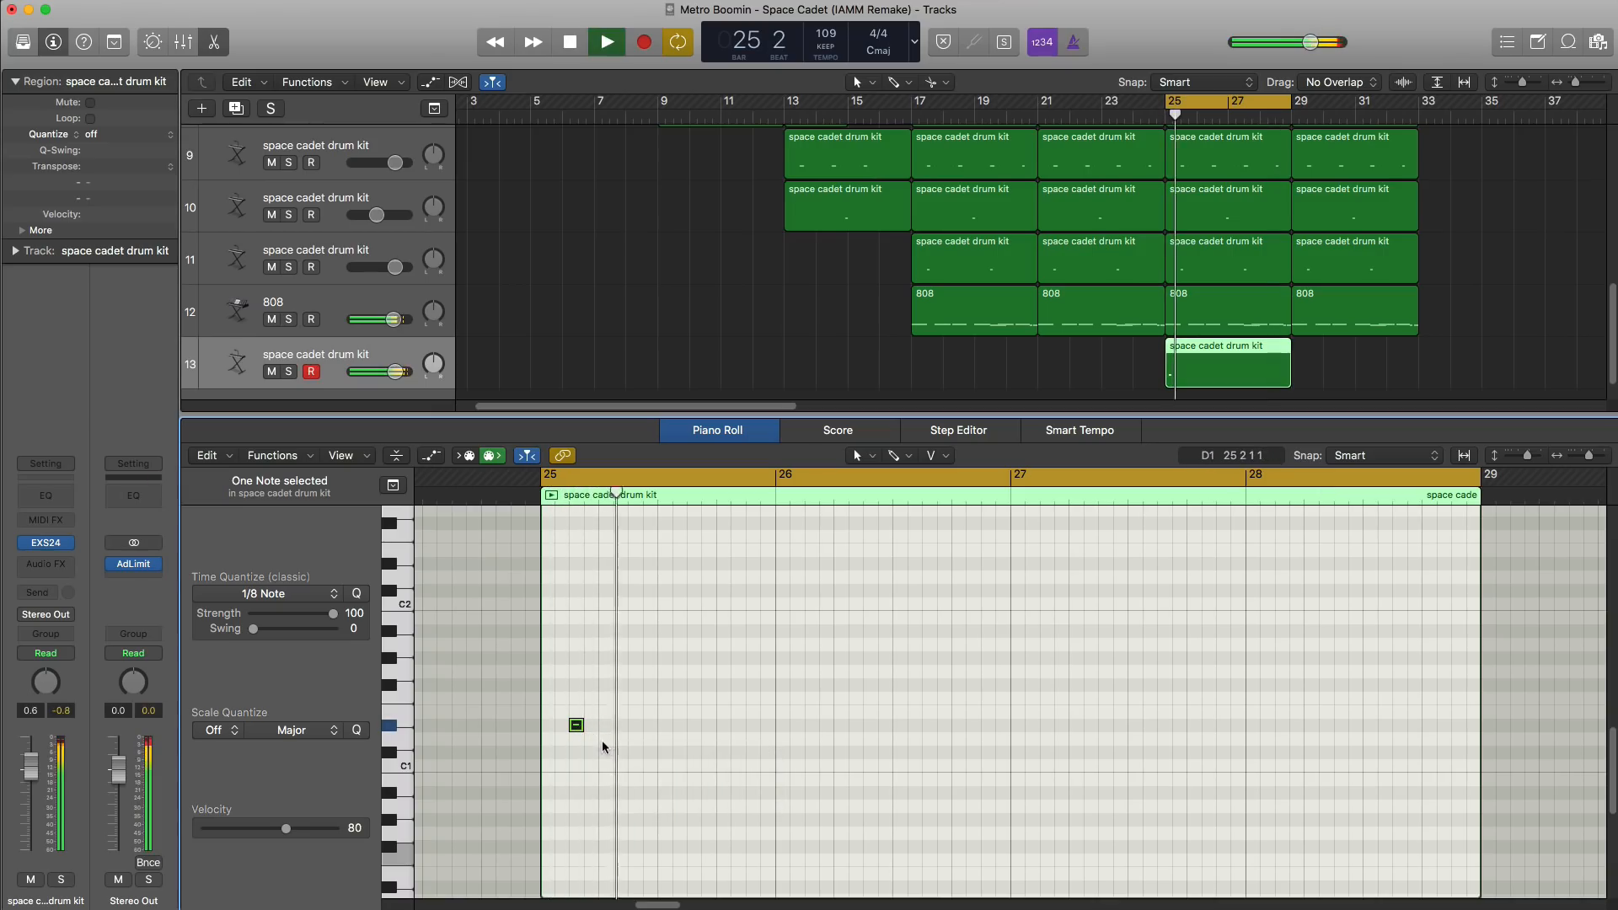
click(813, 725)
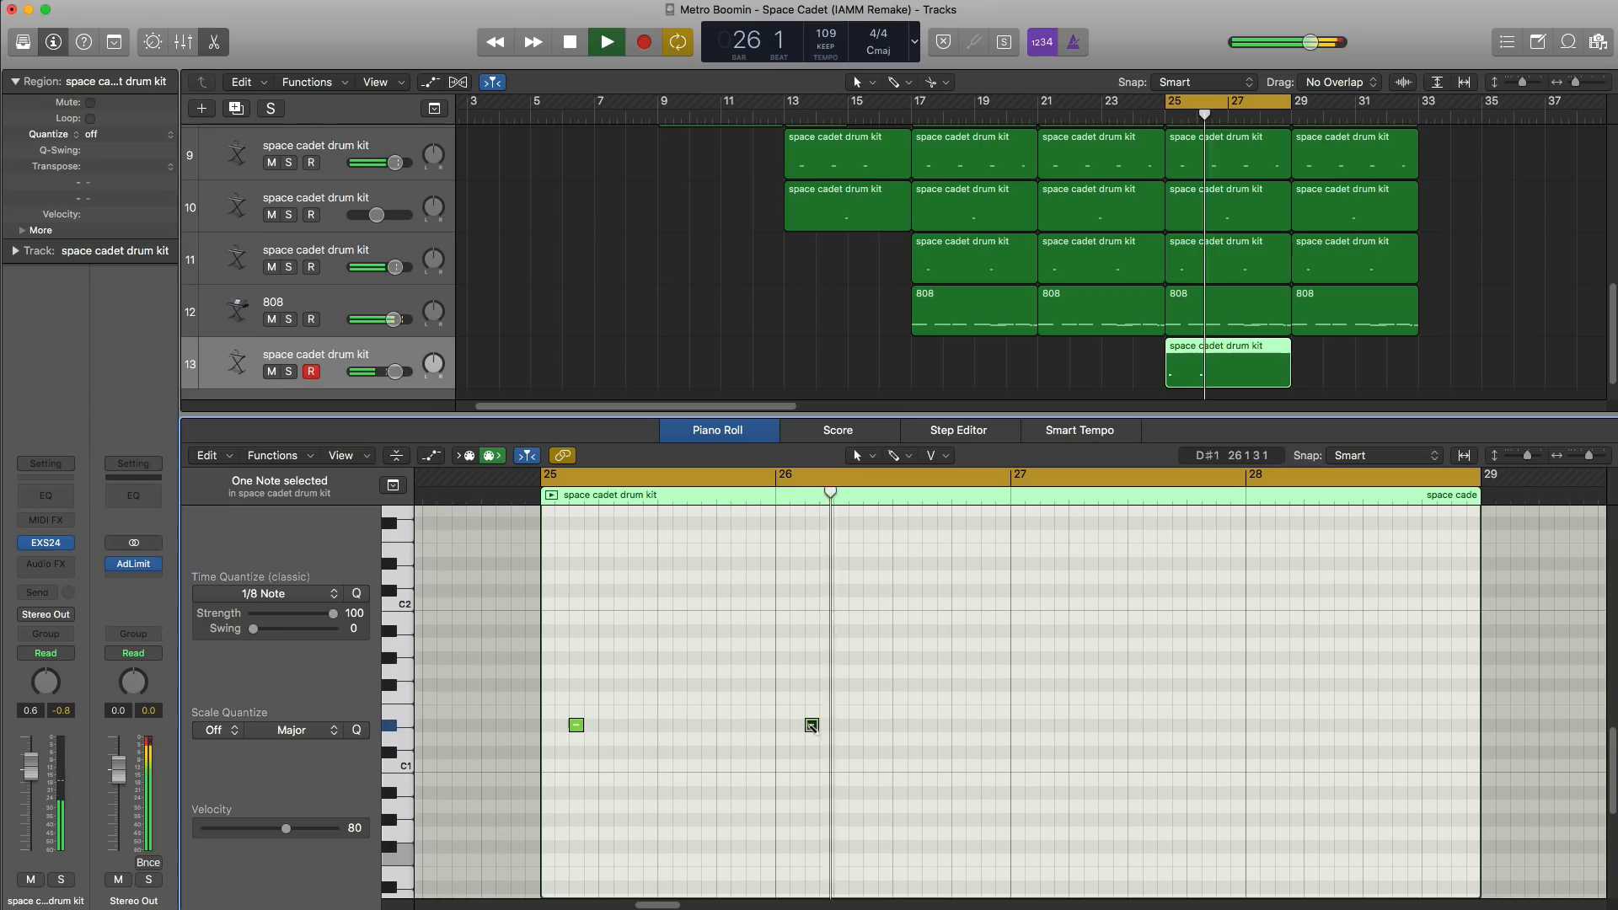
click(1049, 724)
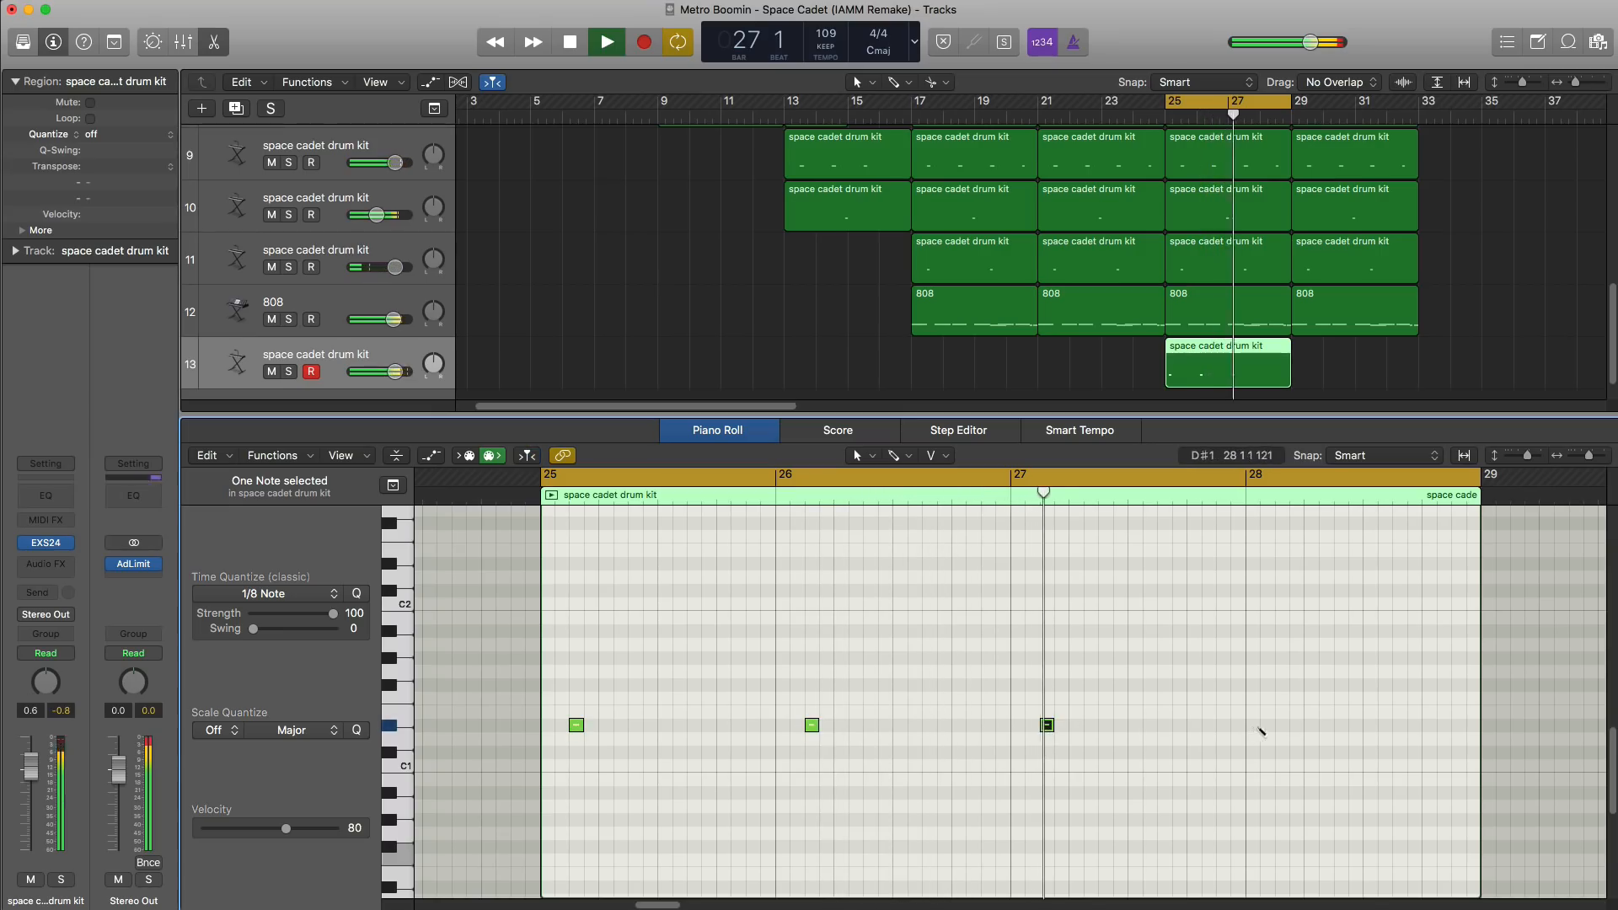
click(1282, 724)
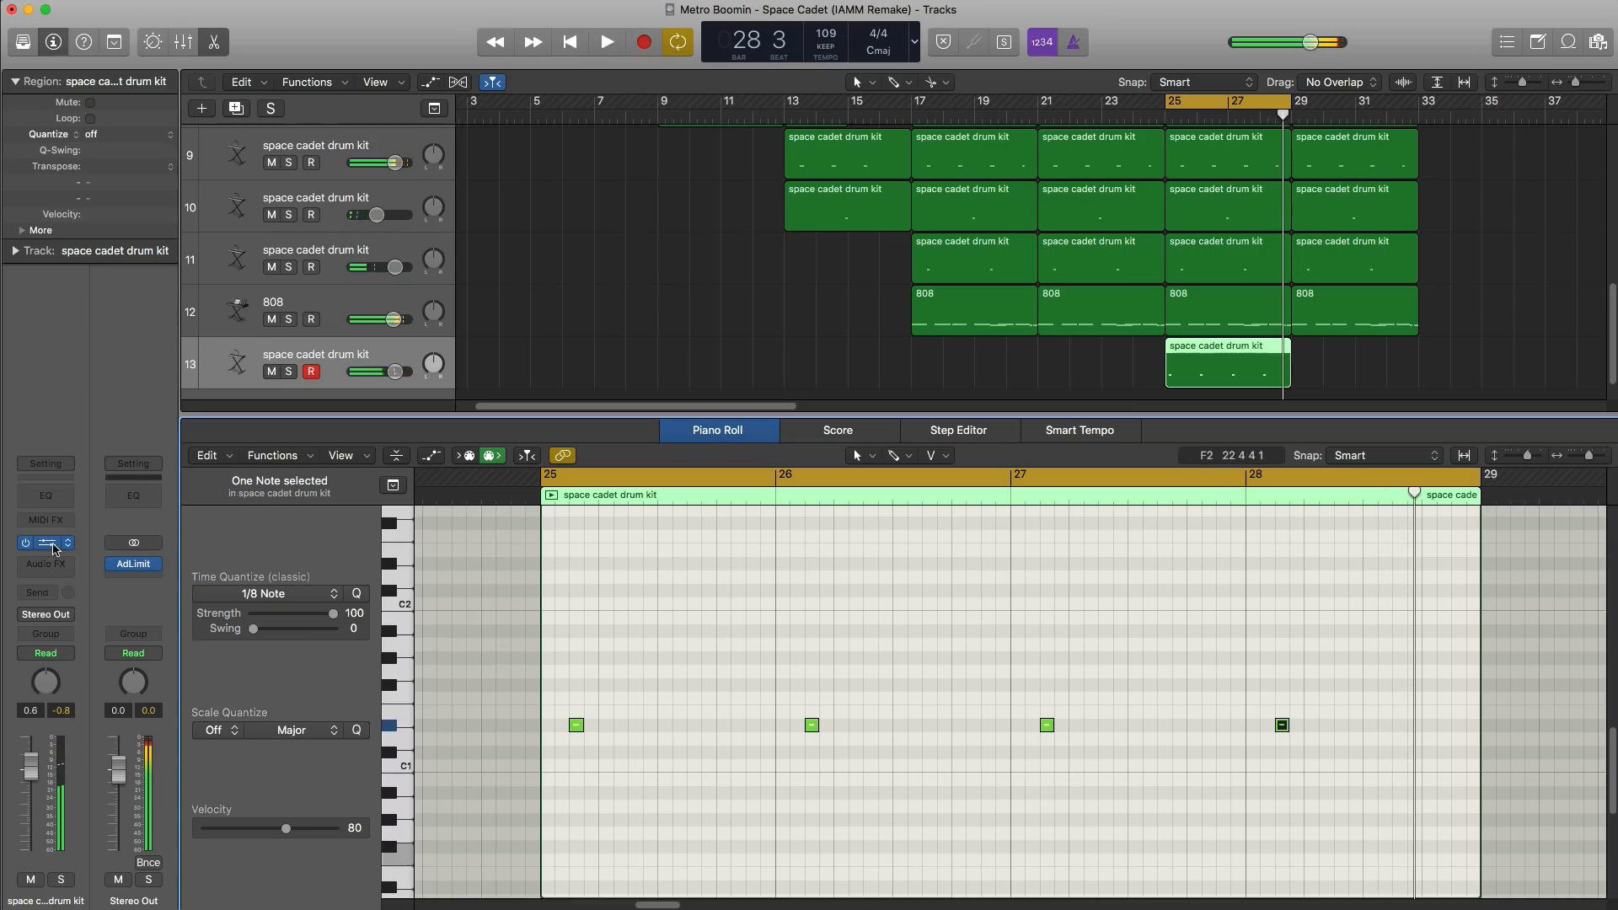
Step: Check the EXS24 settings of track 13 and lower the track's volume to -4.8 dB
click(51, 543)
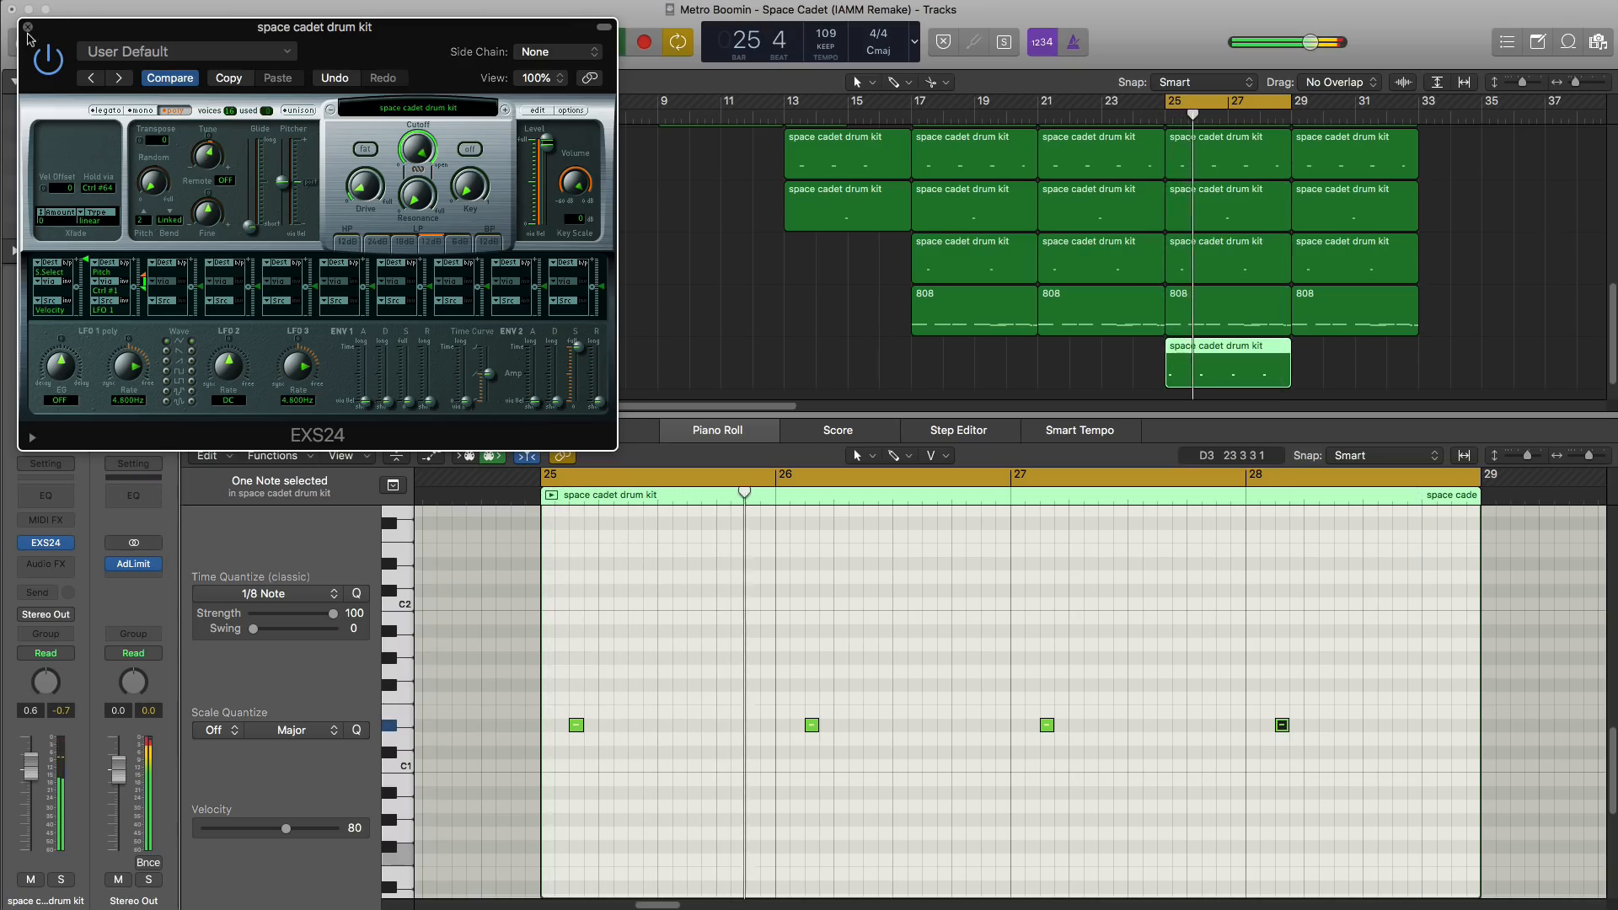
click(27, 27)
key(e)
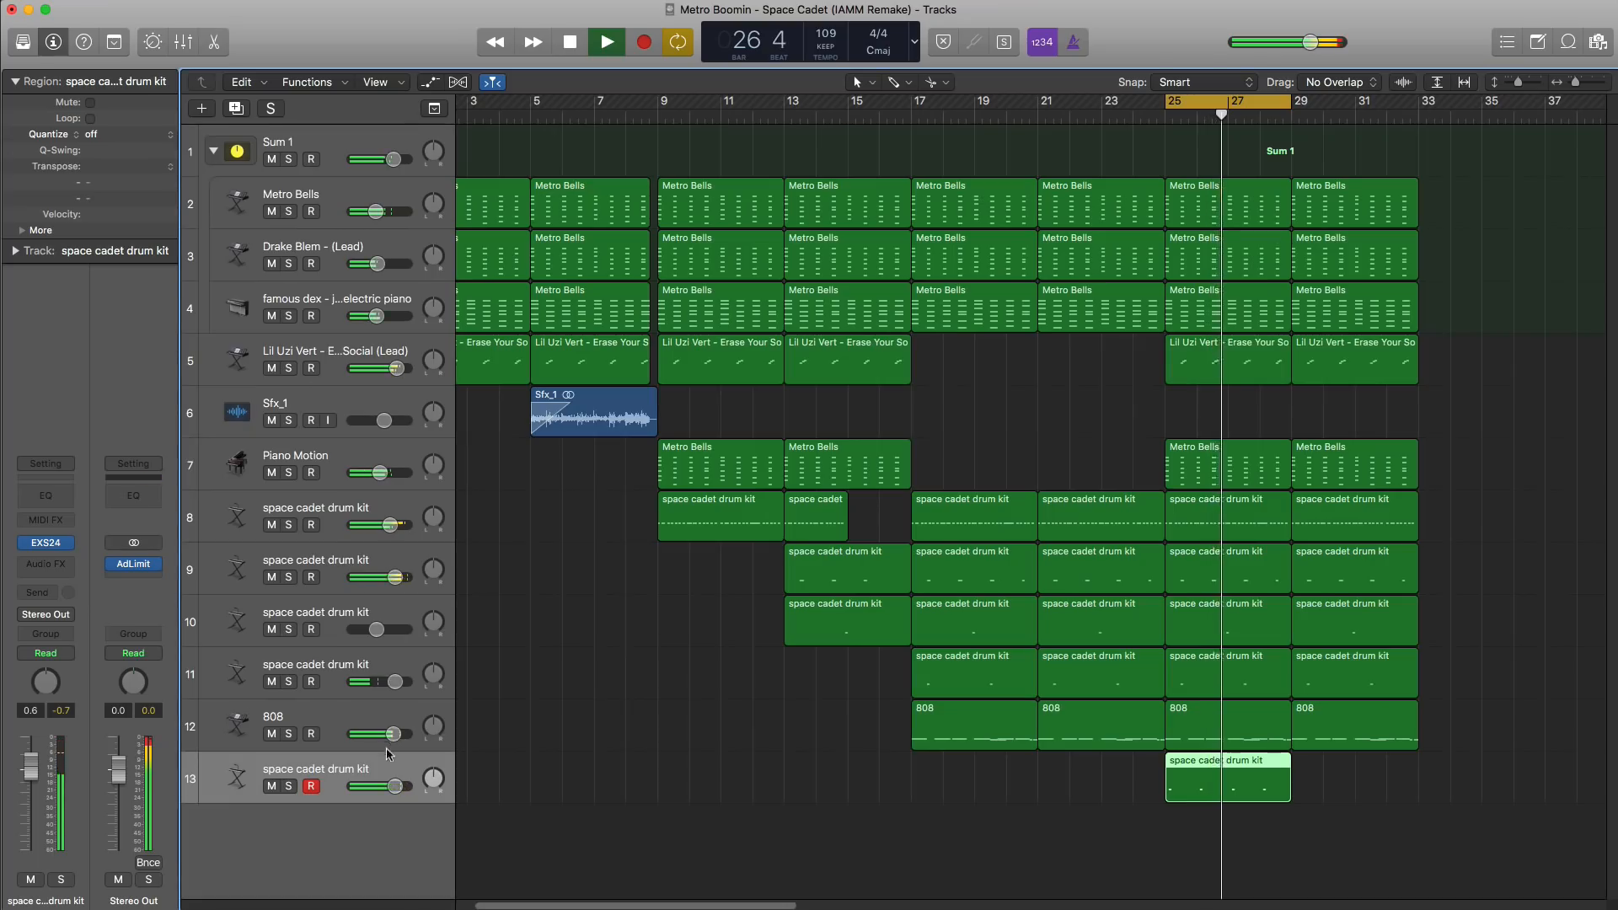
drag(394, 786, 374, 793)
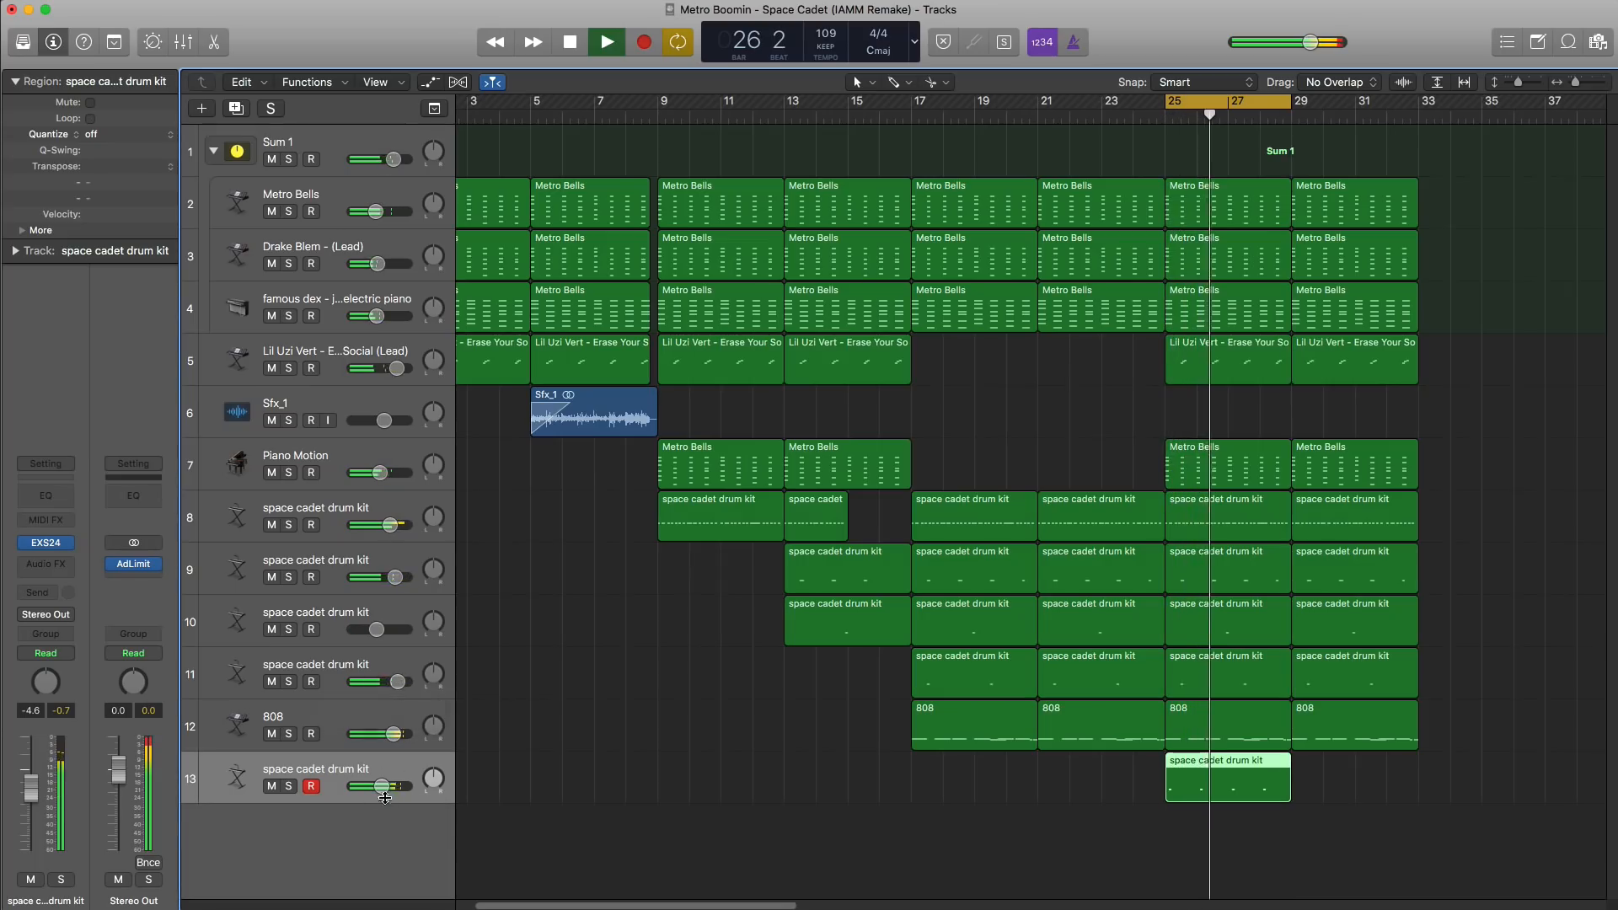
drag(385, 798, 382, 790)
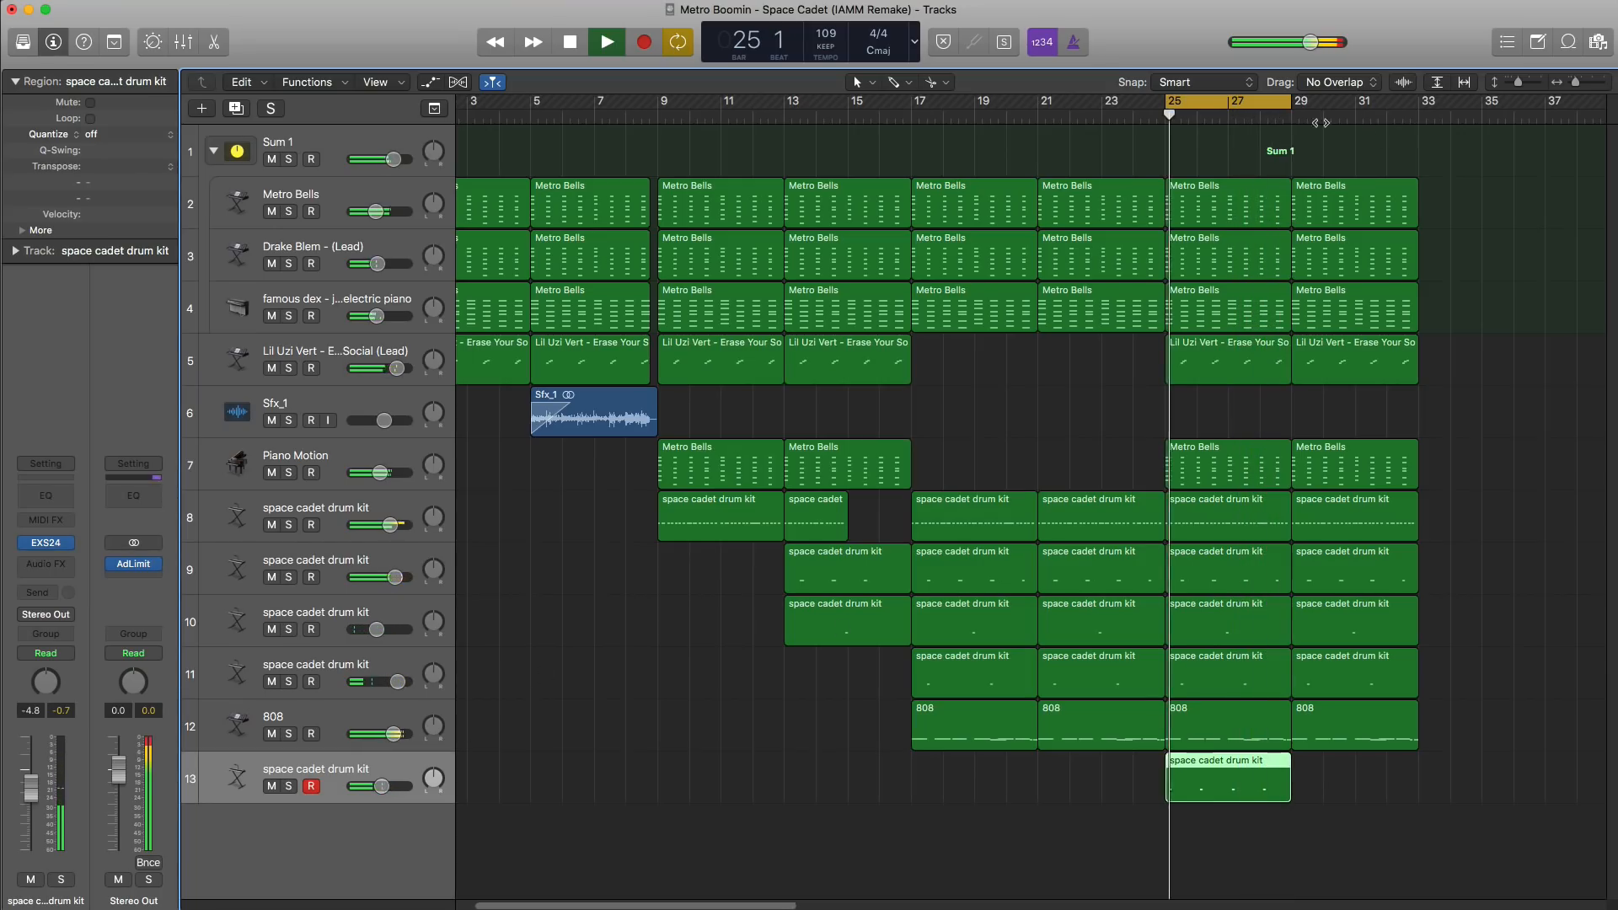
Step: Set the cycle range to bars 29–33 and copy the track 13 region to bar 29, ending the copy about halfway through bar 31
drag(1242, 103, 1349, 104)
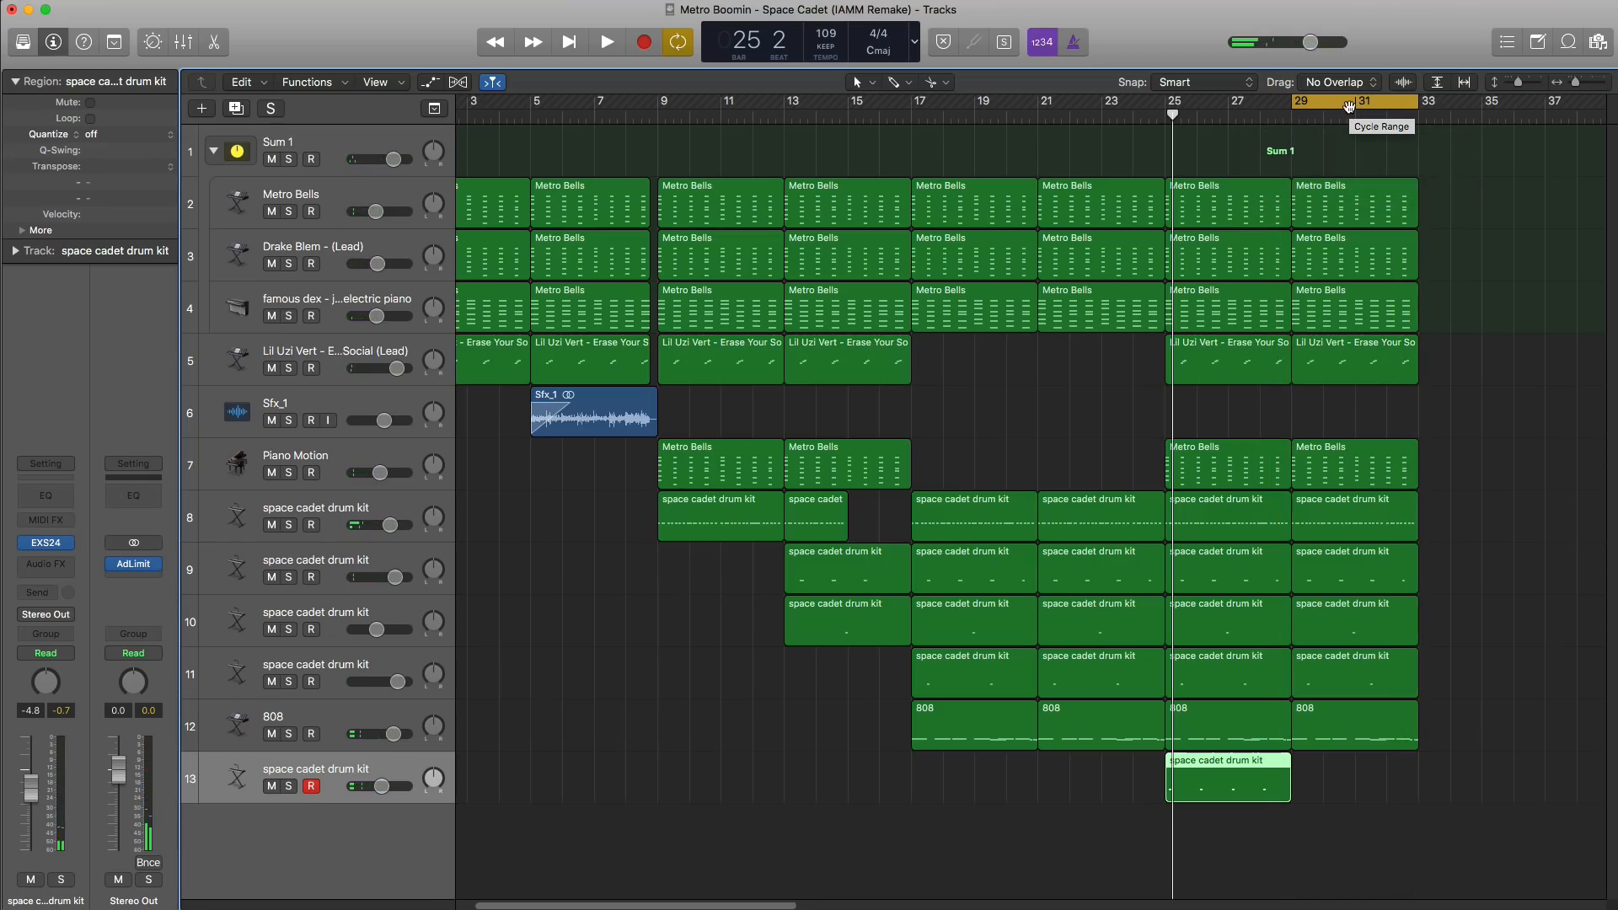
key(space)
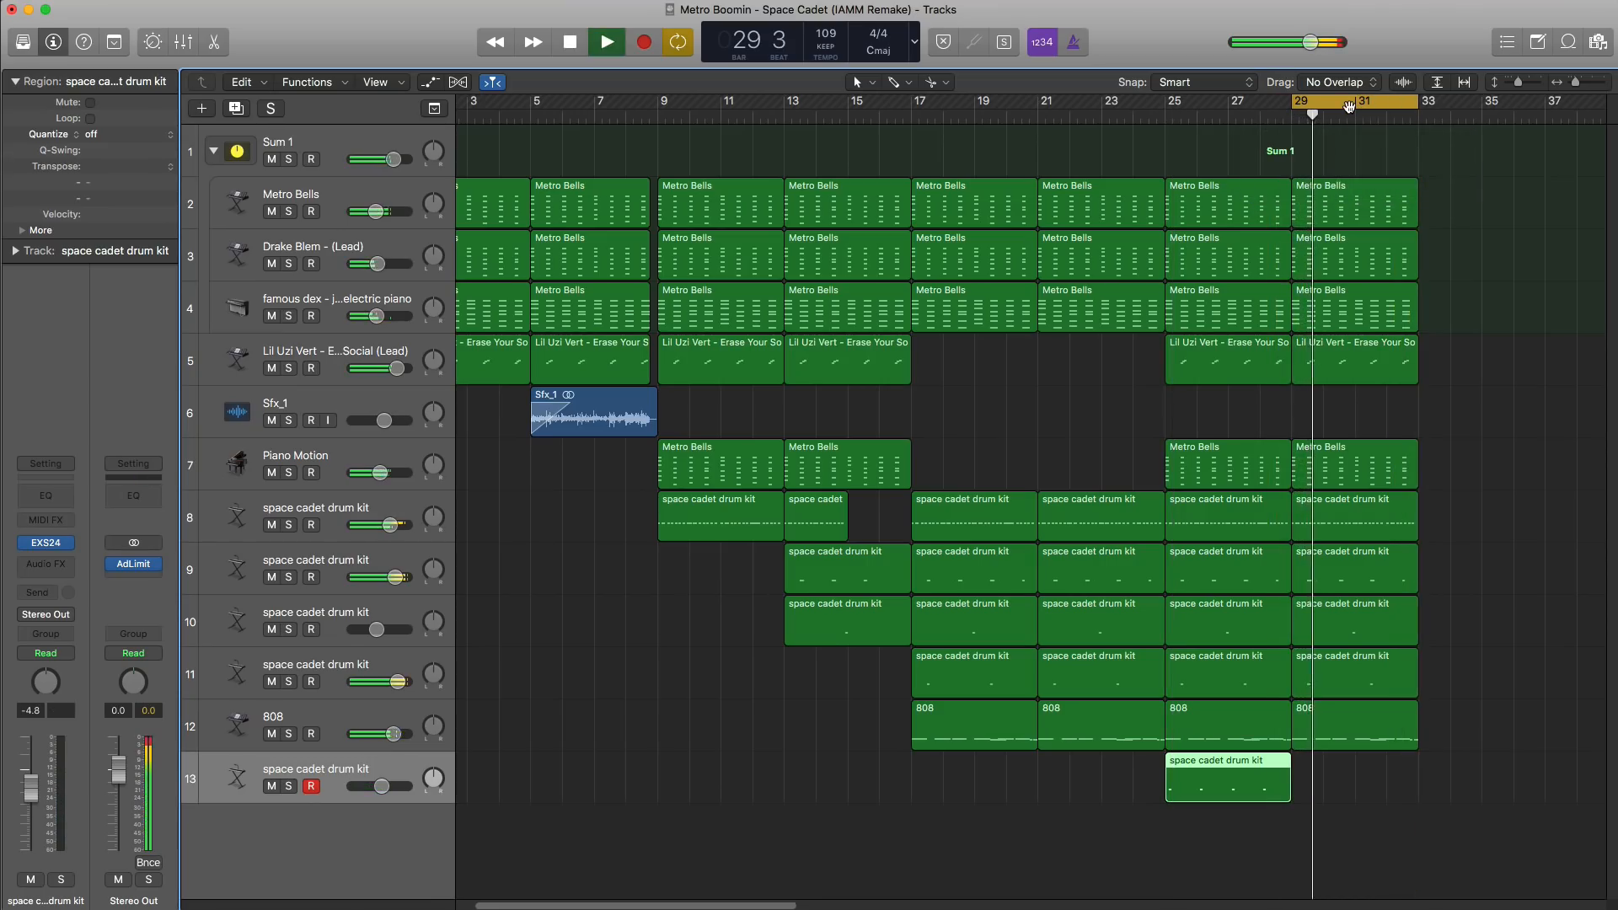
key(space)
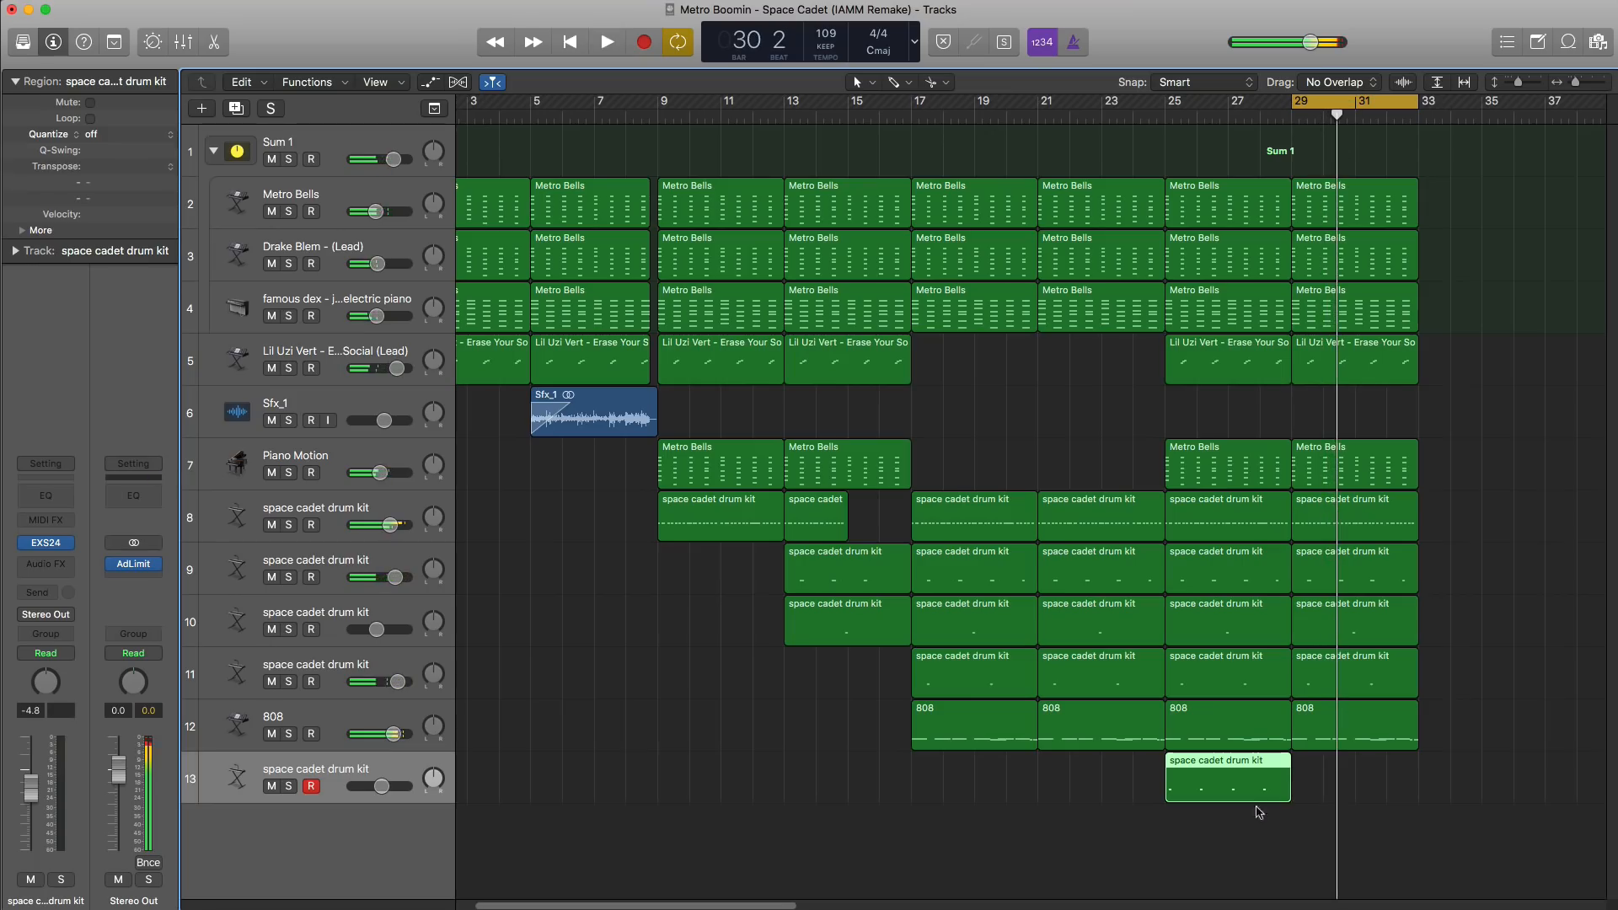
drag(1259, 783, 1405, 750)
right_click(1371, 773)
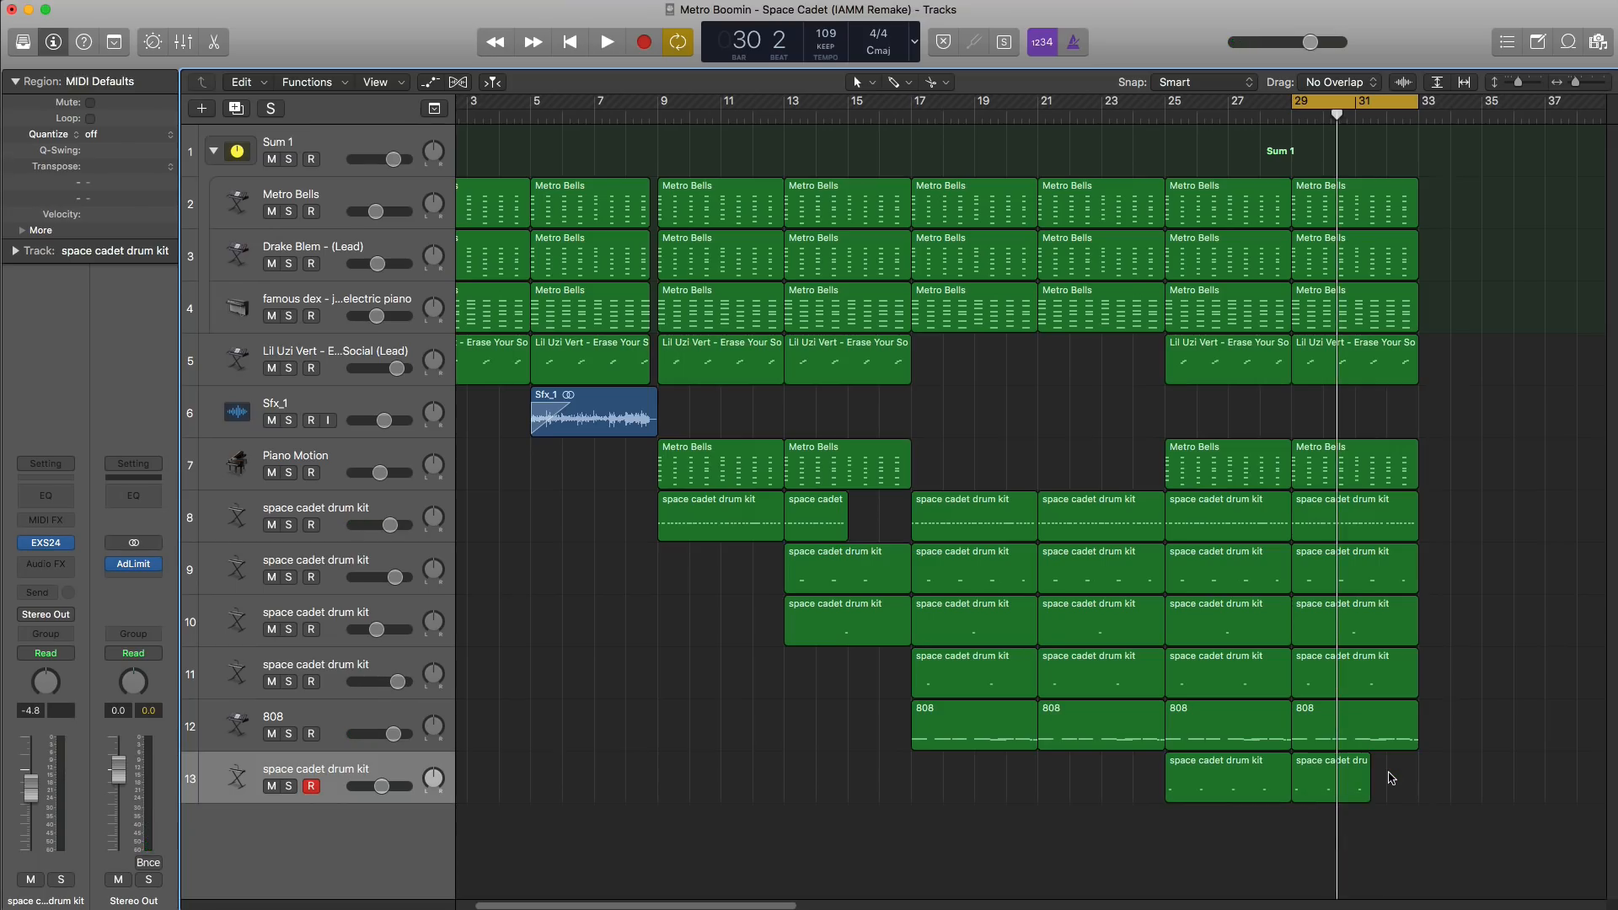
Step: Split the last drum regions of tracks 8–11 and the last 808 region at bar 31, and delete track 8's part after the split
key(space)
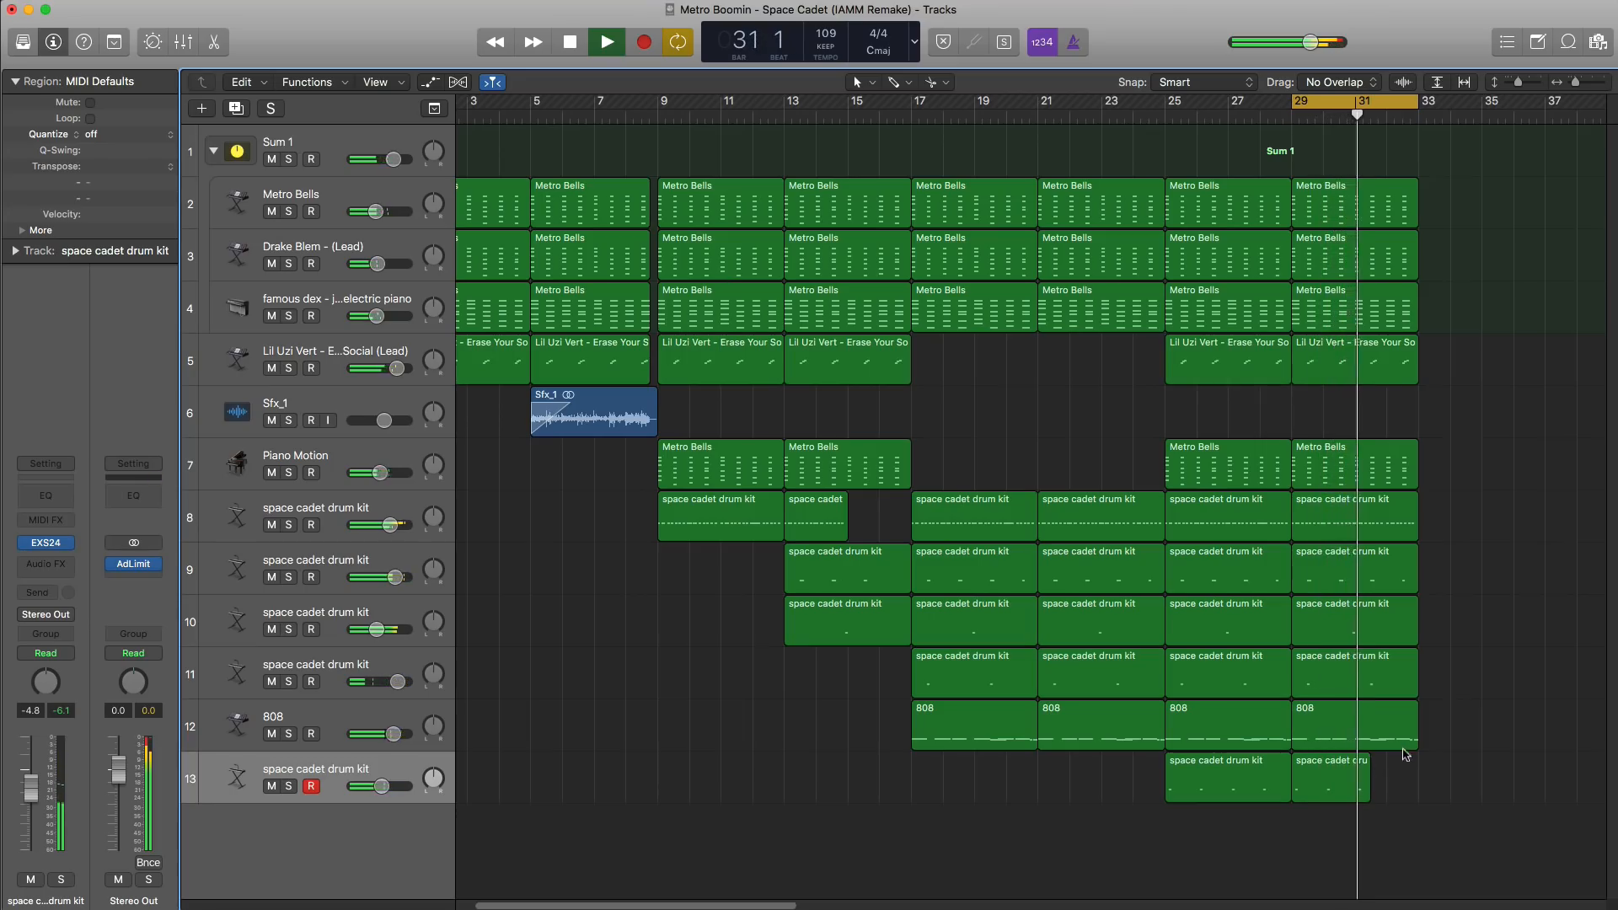
key(space)
drag(1461, 719, 1351, 517)
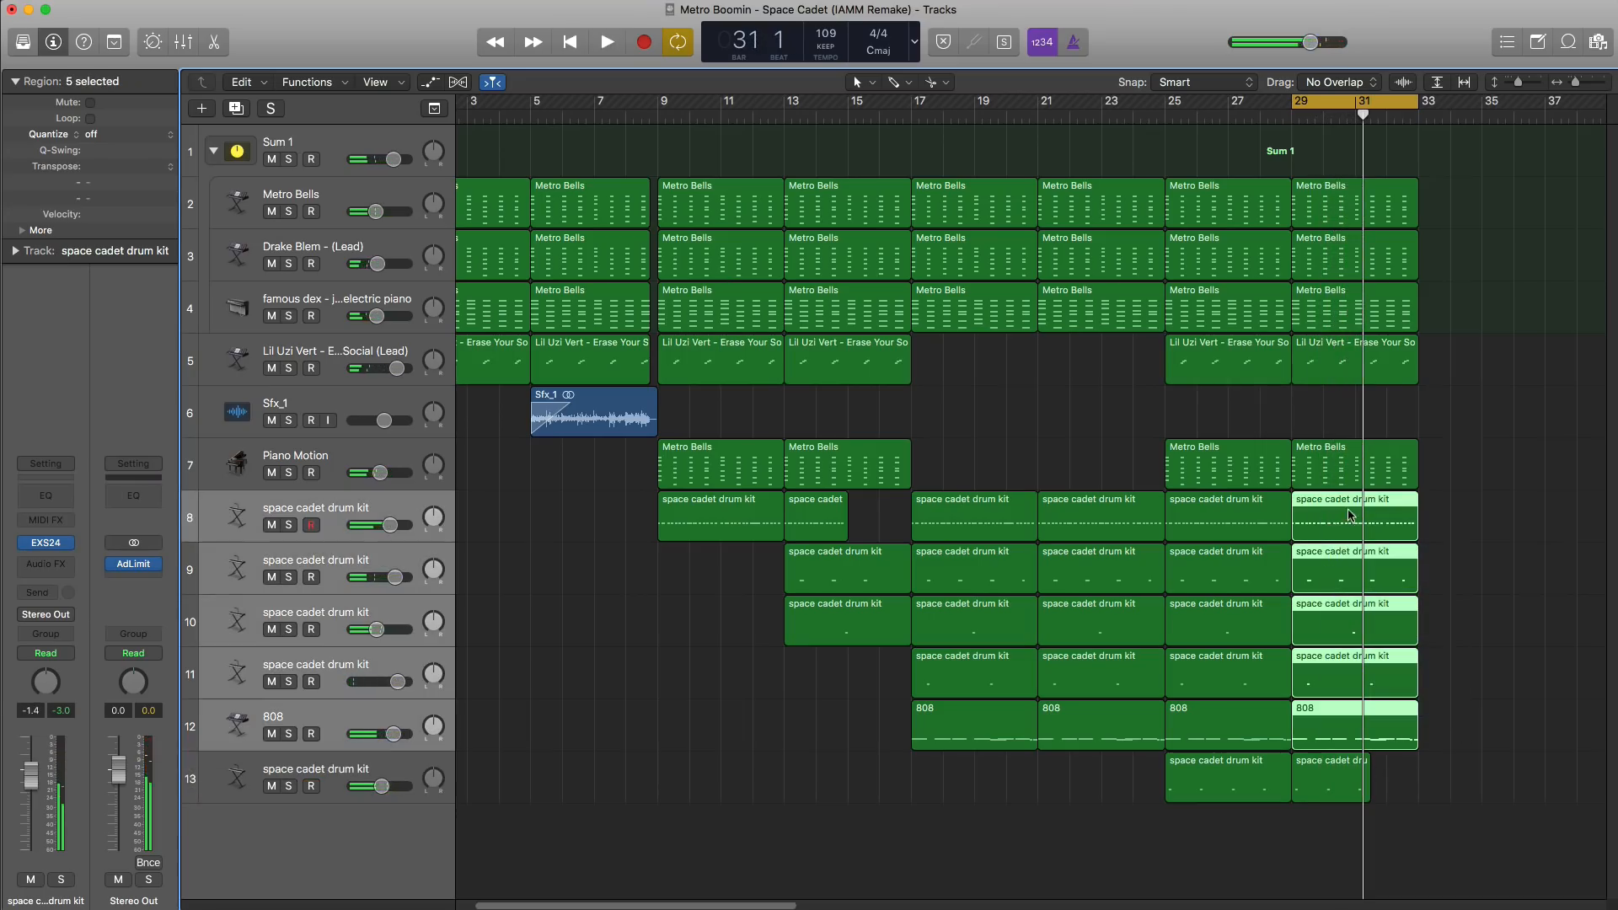
right_click(1356, 510)
key(space)
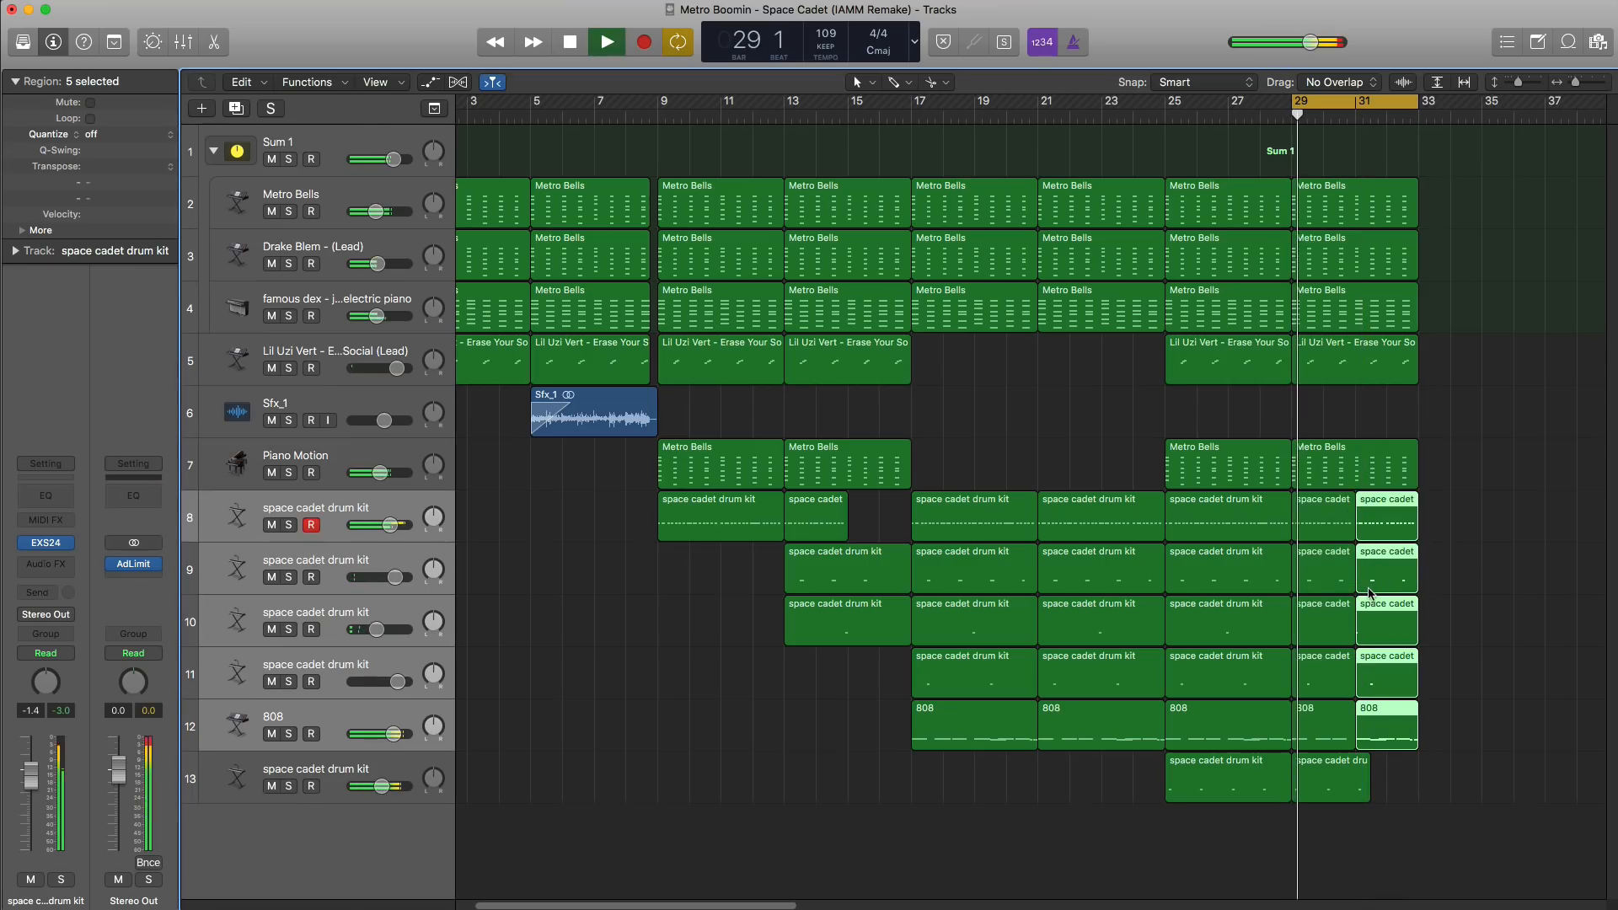
click(1420, 536)
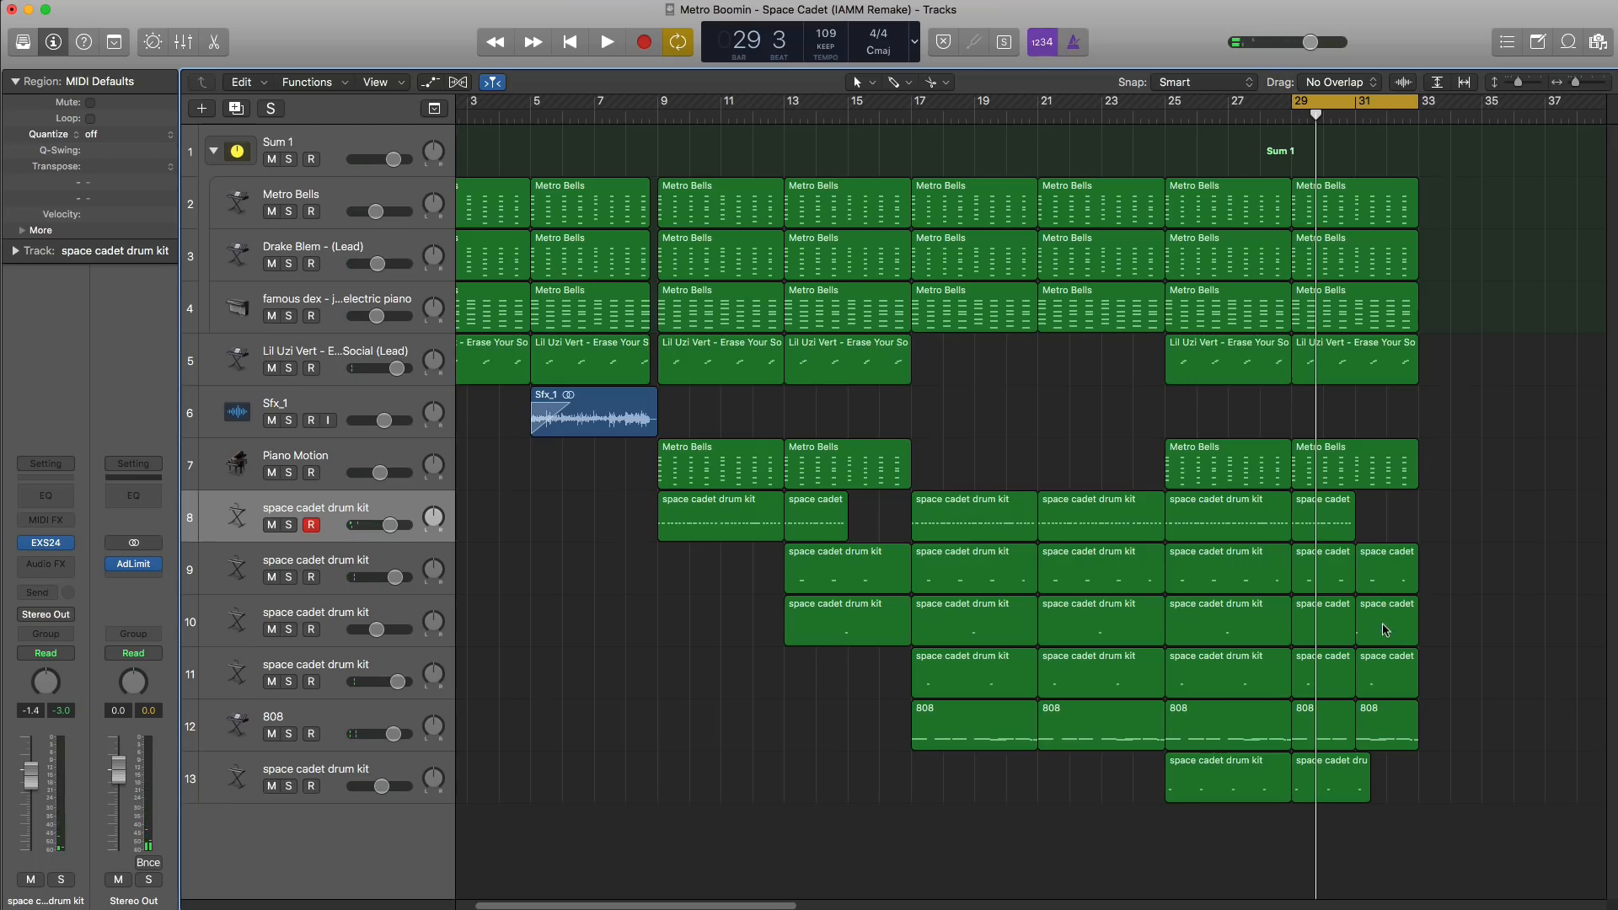
Step: Cut off the end of track 9's last drum kit region at about beat 2 of bar 32 and play back the result
key(space)
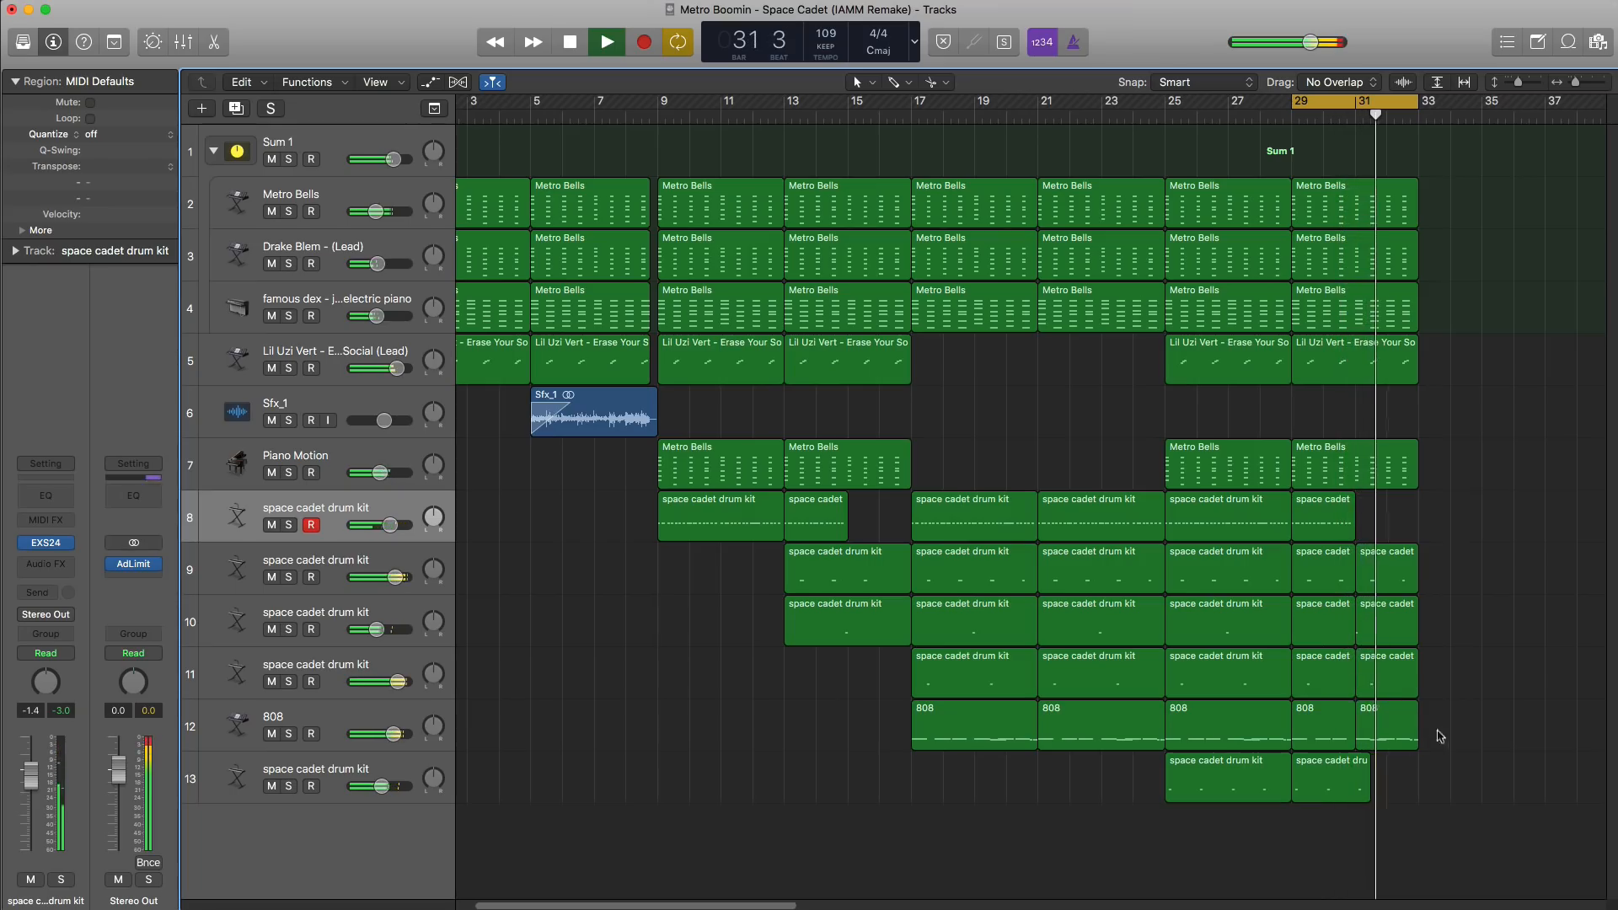
key(space)
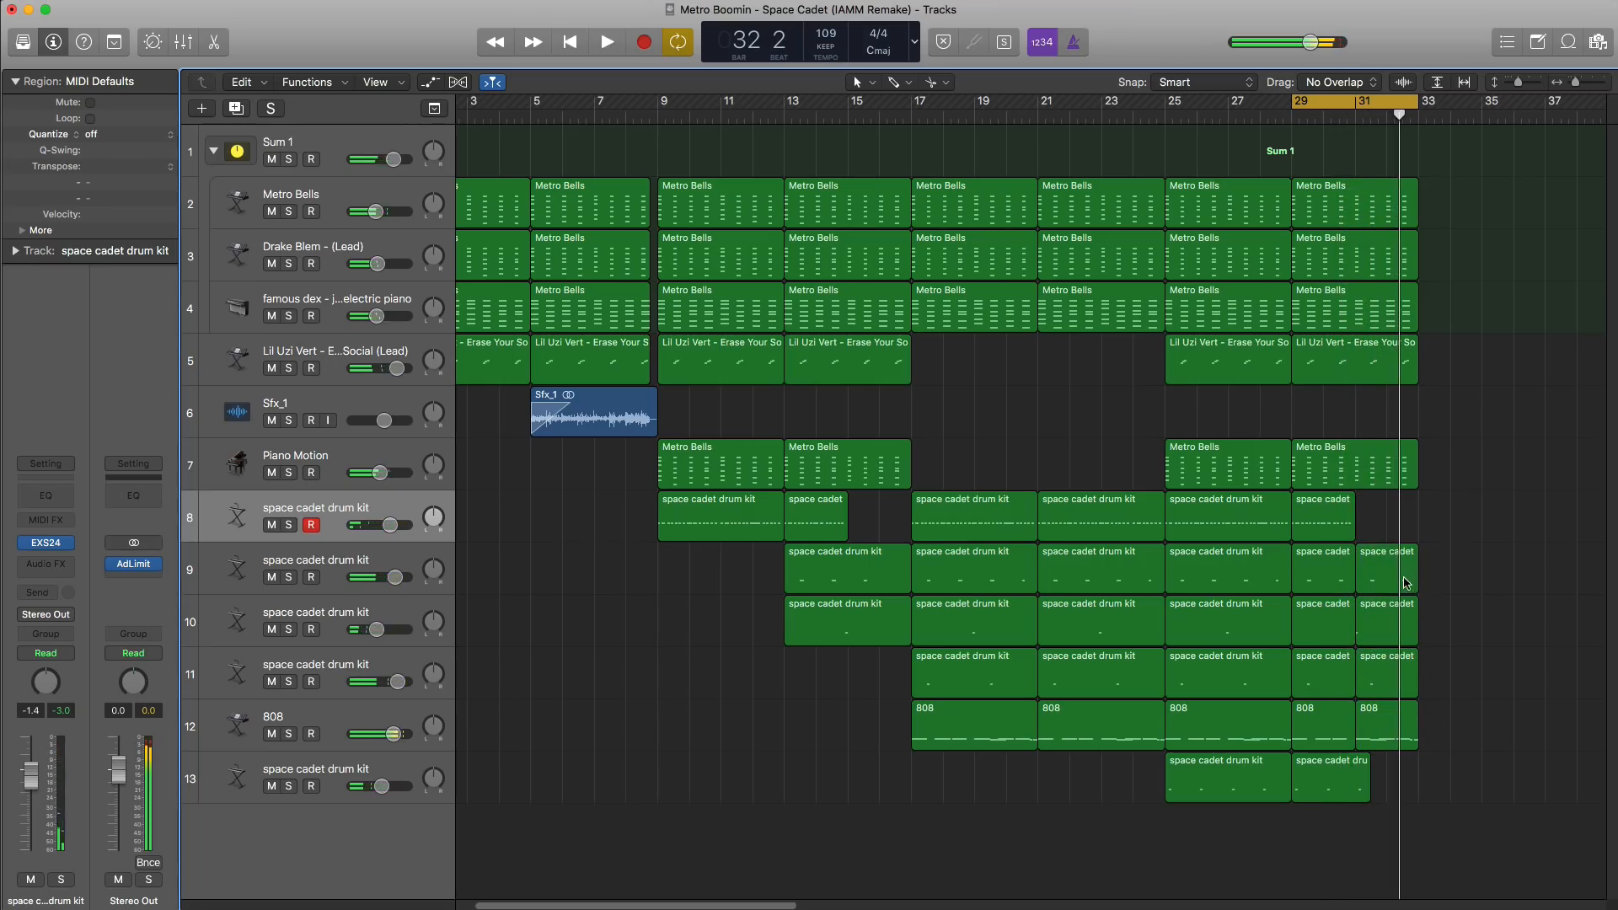
click(1405, 583)
key(BackSpace)
key(space)
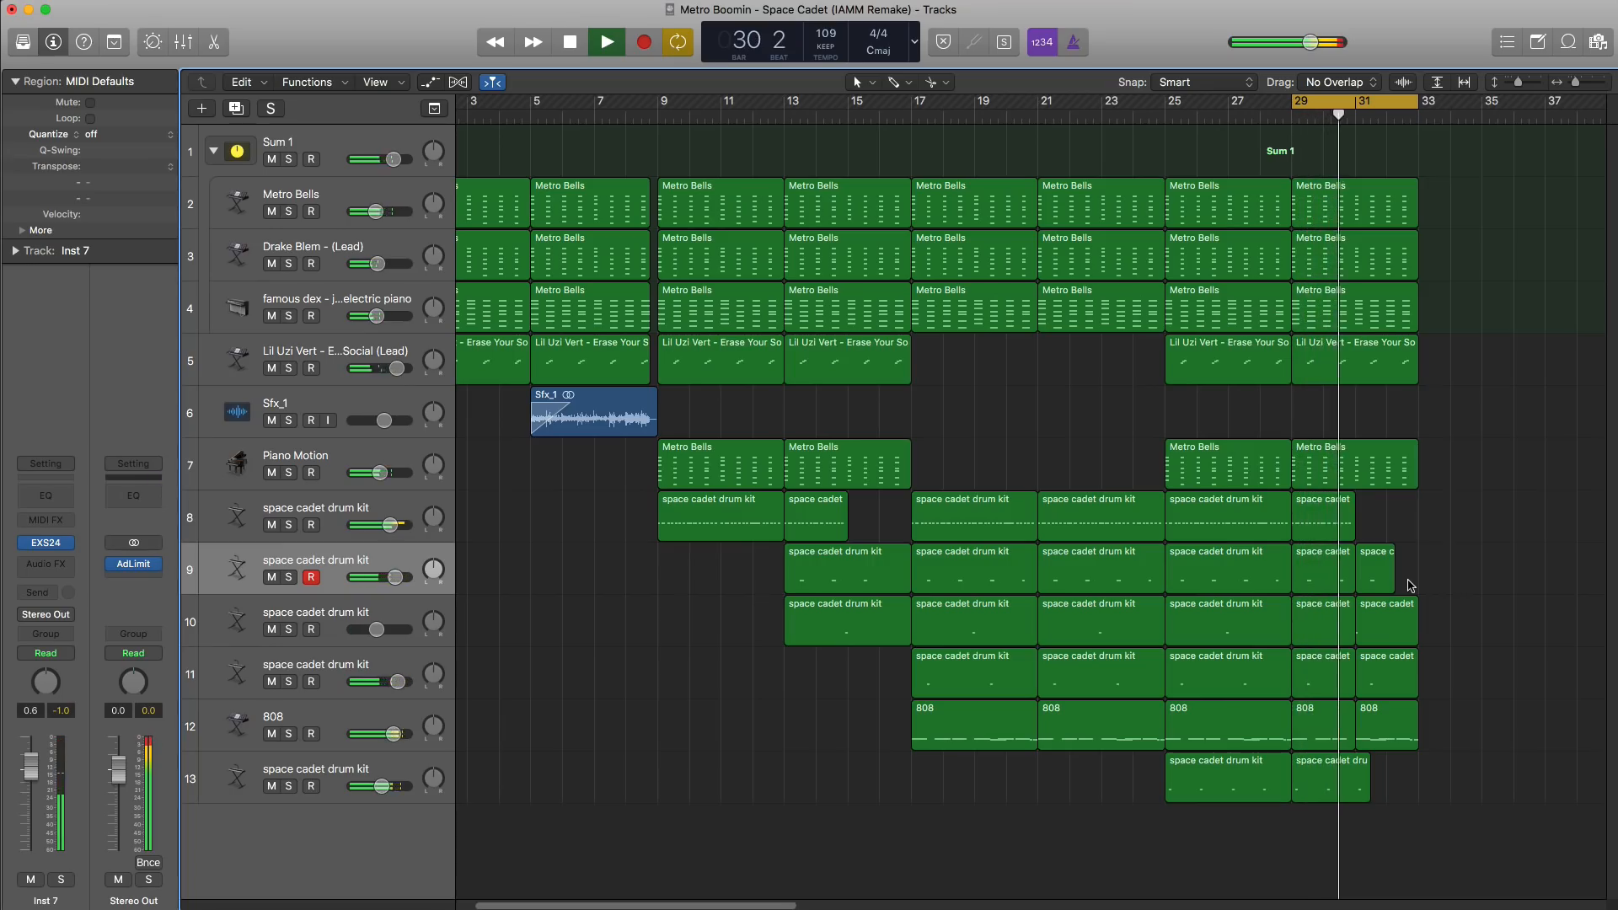
key(space)
Step: Set the cycle to bars 33–37 and copy the last two regions of tracks 2–5, one Piano Motion region and one four-bar track 8 region to bar 33
scroll(1026, 533, right, 5)
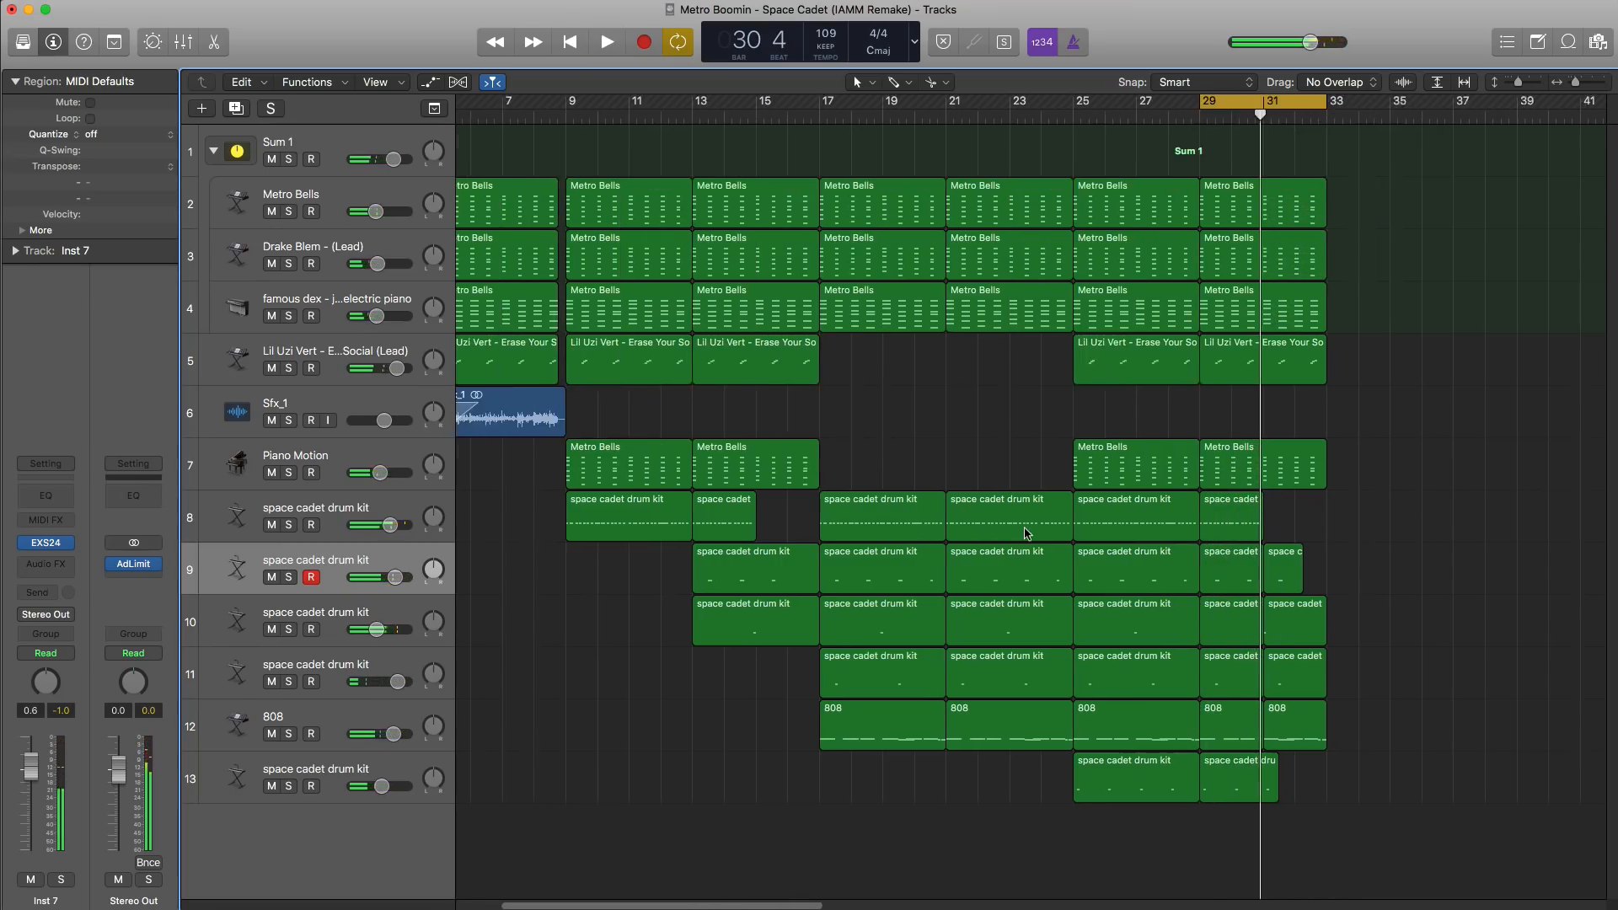
drag(1214, 105, 1341, 104)
scroll(1181, 355, right, 3)
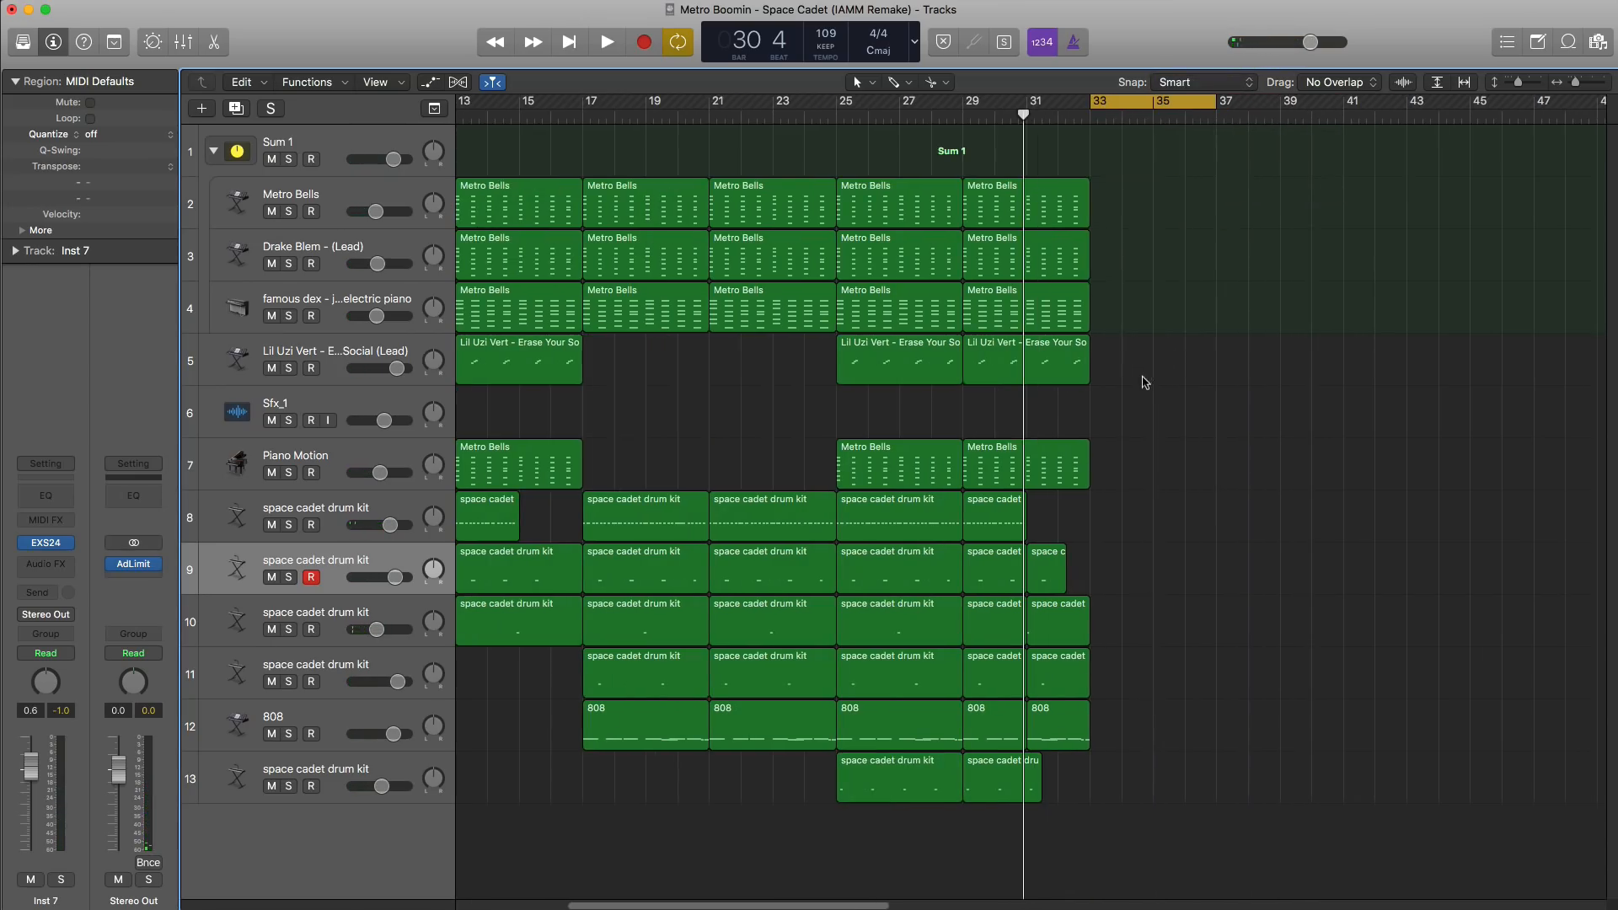
drag(1144, 382, 1154, 227)
drag(1026, 457, 1154, 472)
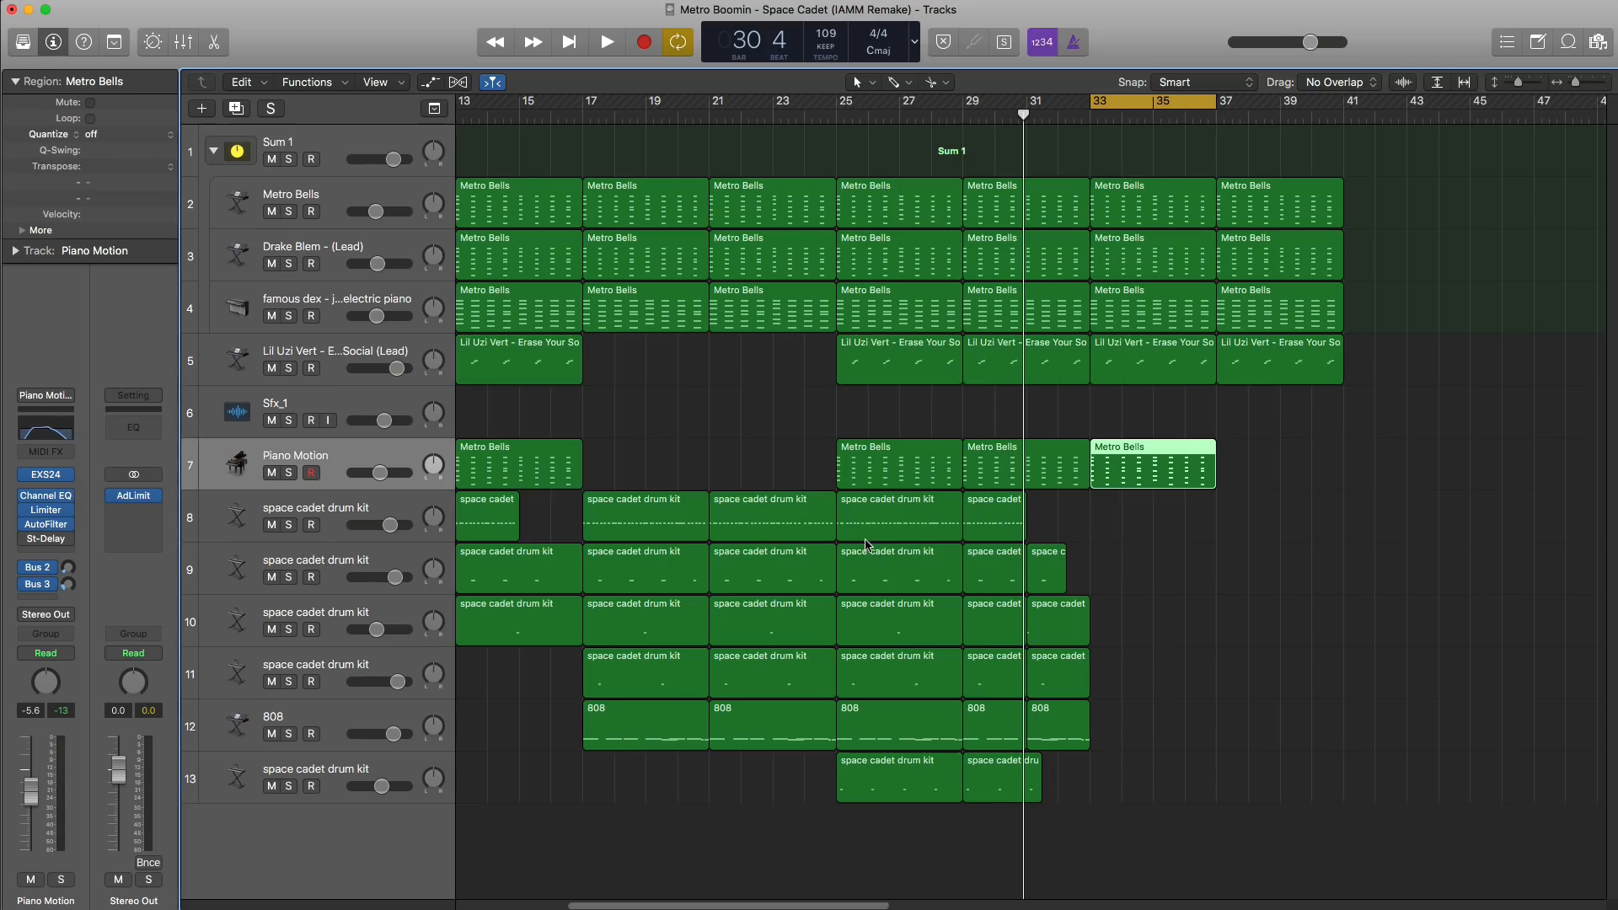
drag(1151, 546, 1136, 548)
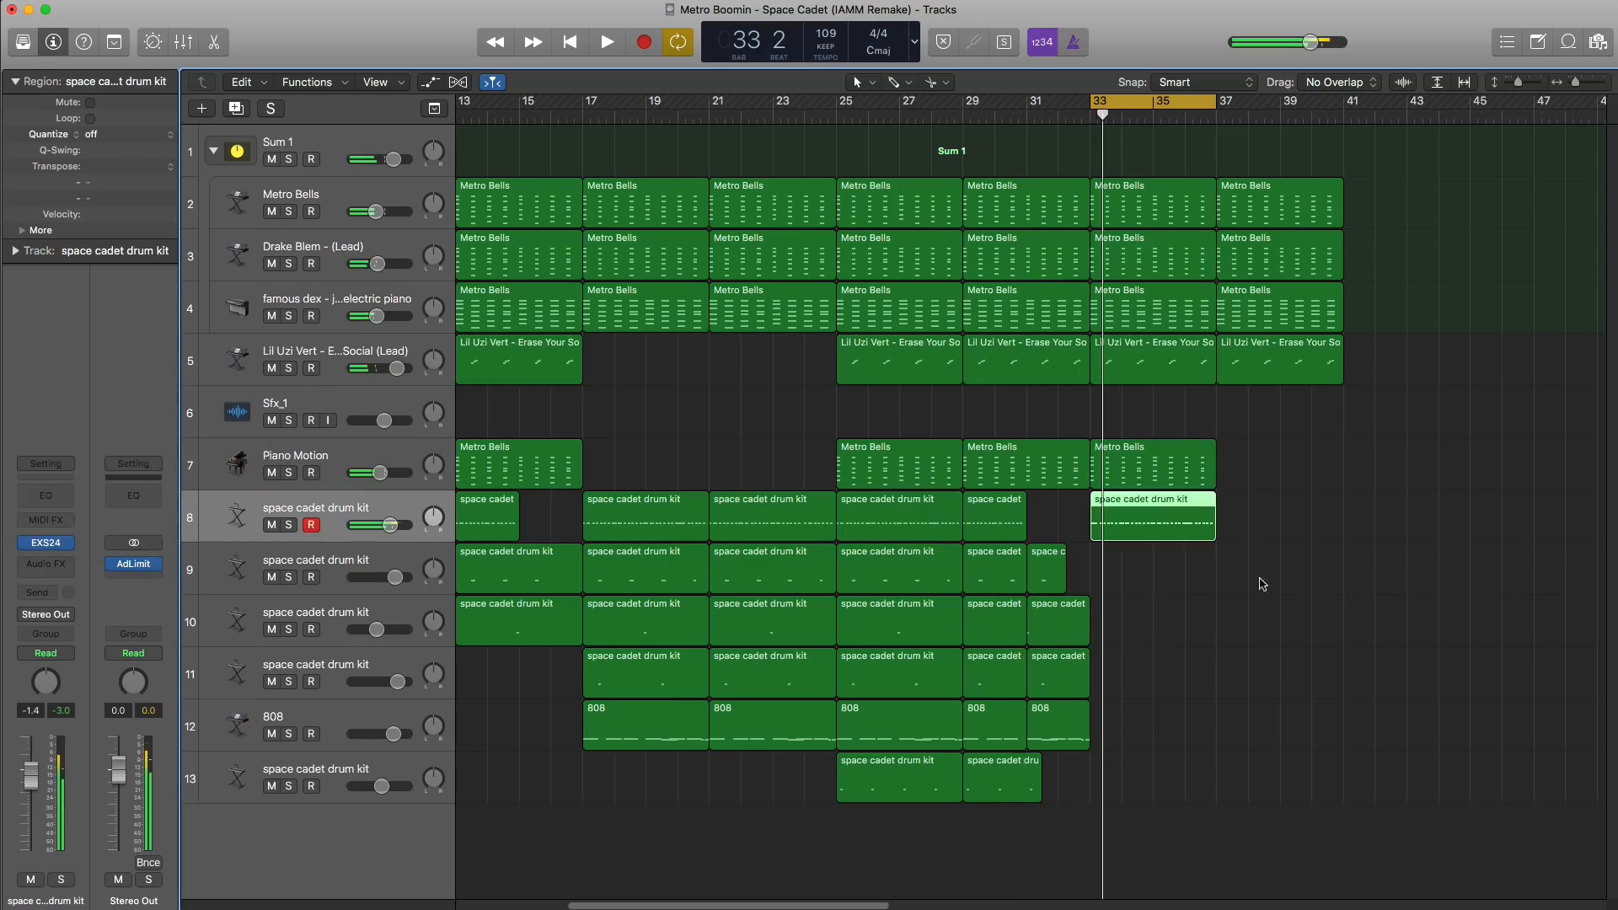
Step: Turn off the cycle range and play back the ending of the arrangement from about bar 37
click(1196, 108)
double_click(1211, 119)
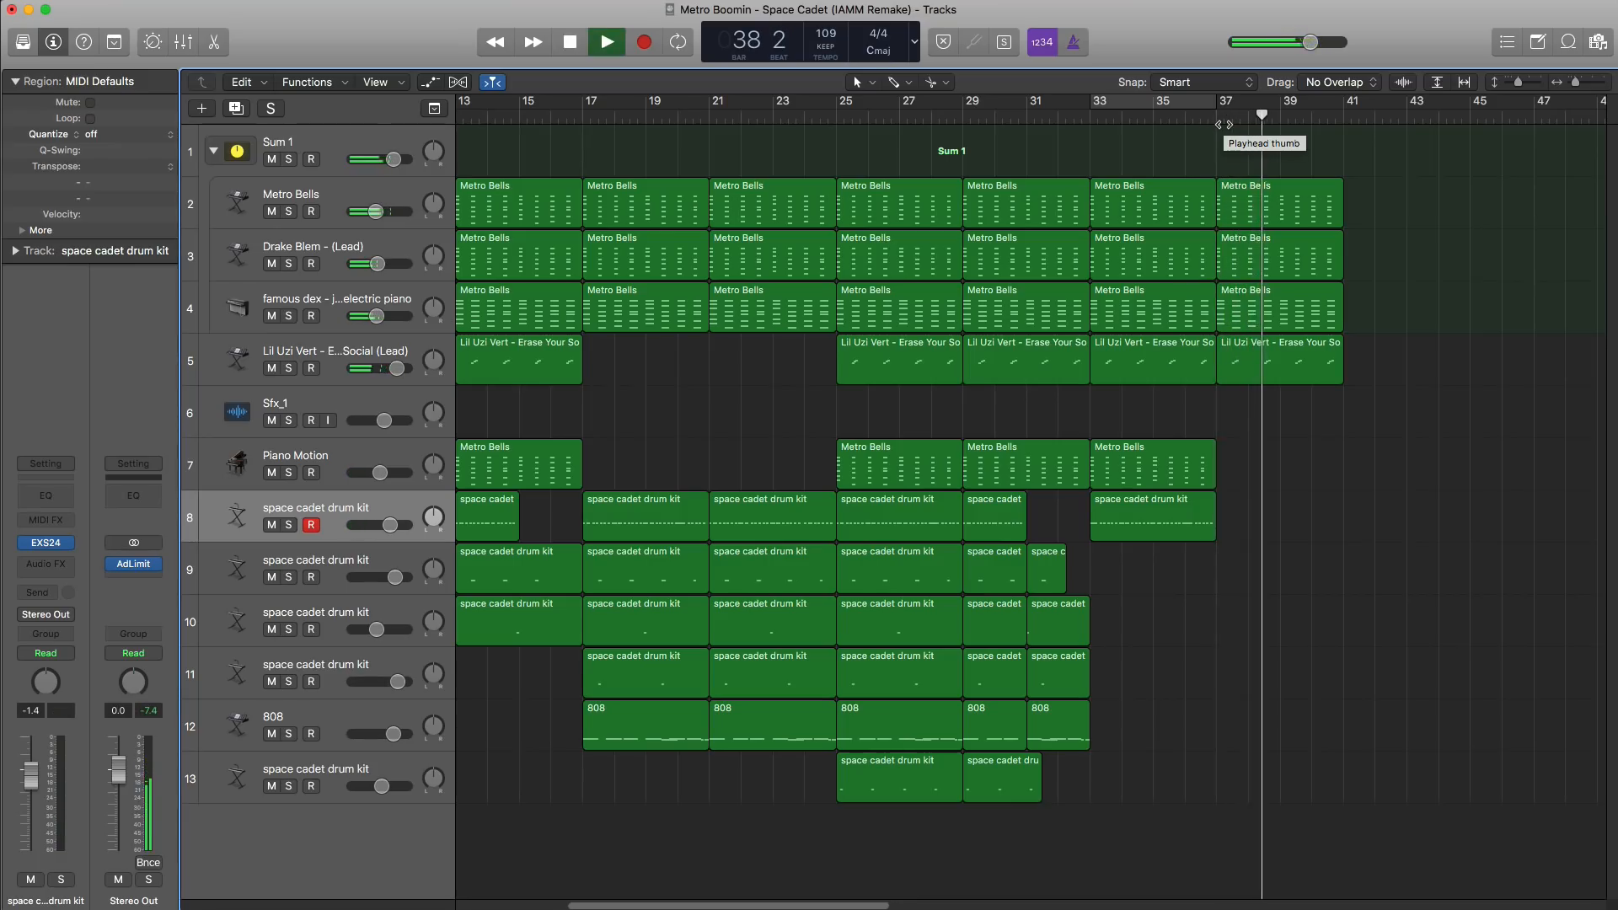
key(space)
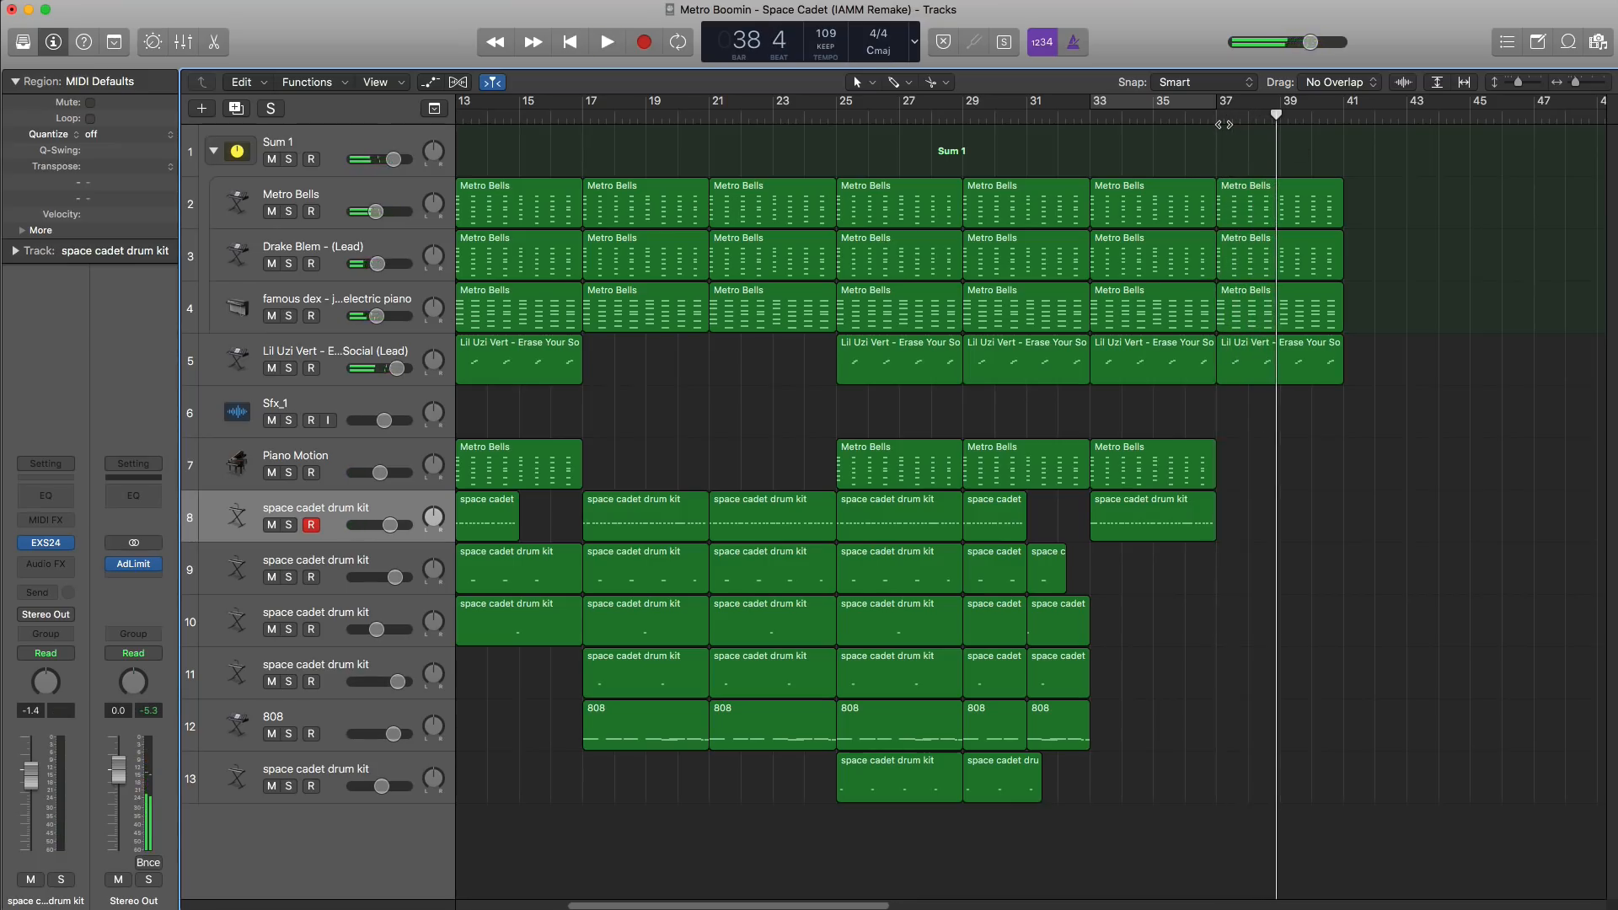
Step: Zoom out to show all regions, play the full arrangement from bar 1 and return the playhead to the start
key(Return)
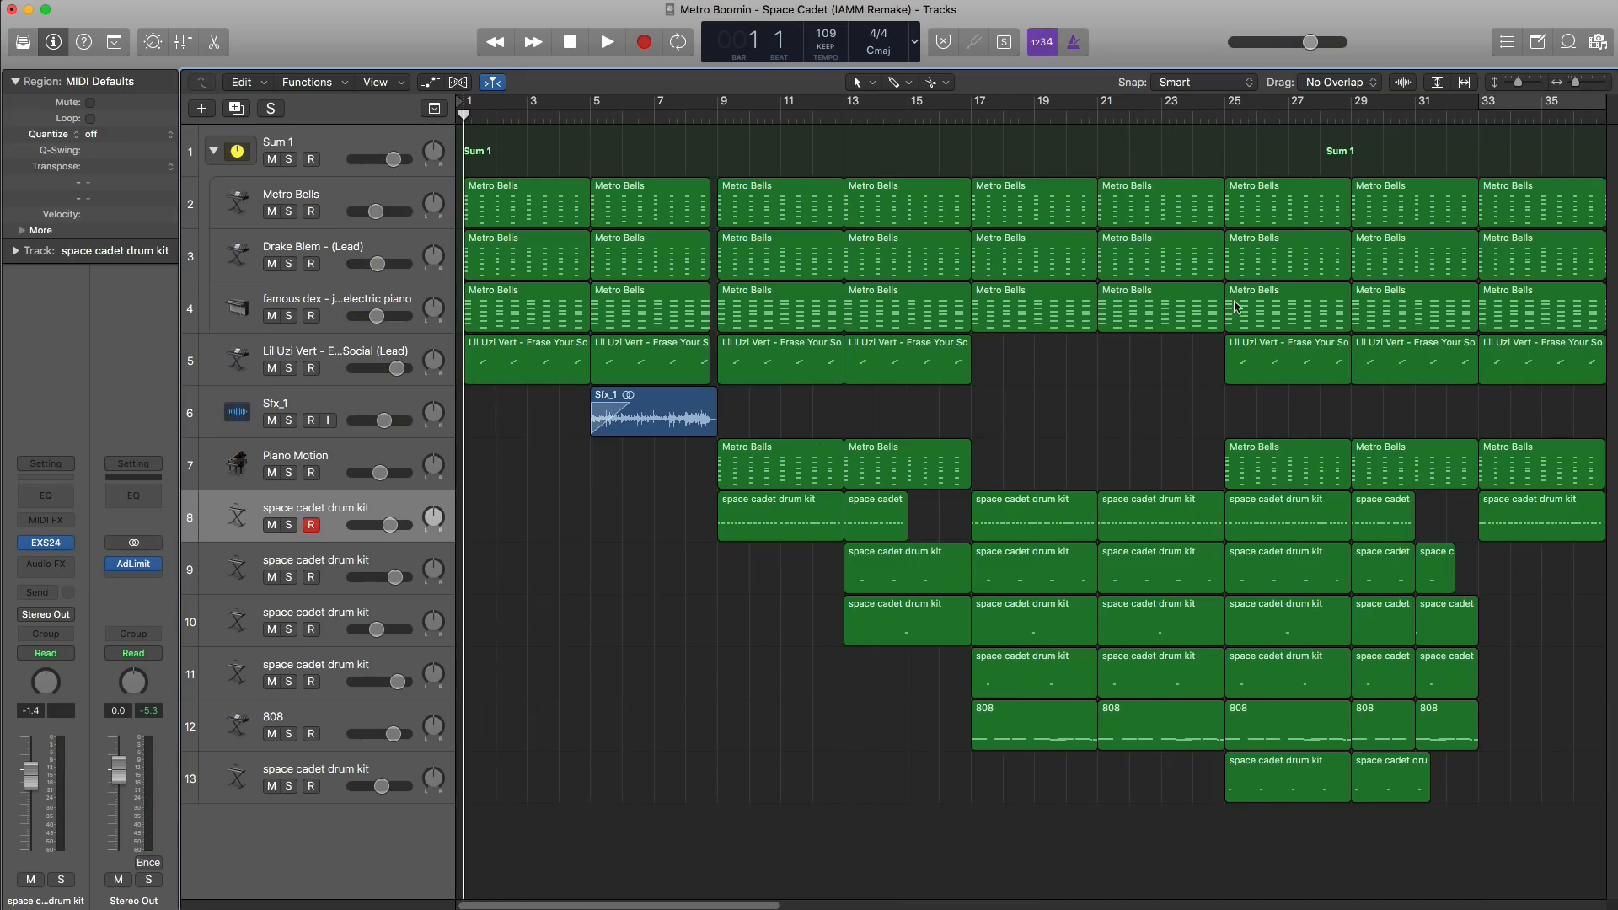
ctrl+alt+click(1063, 368)
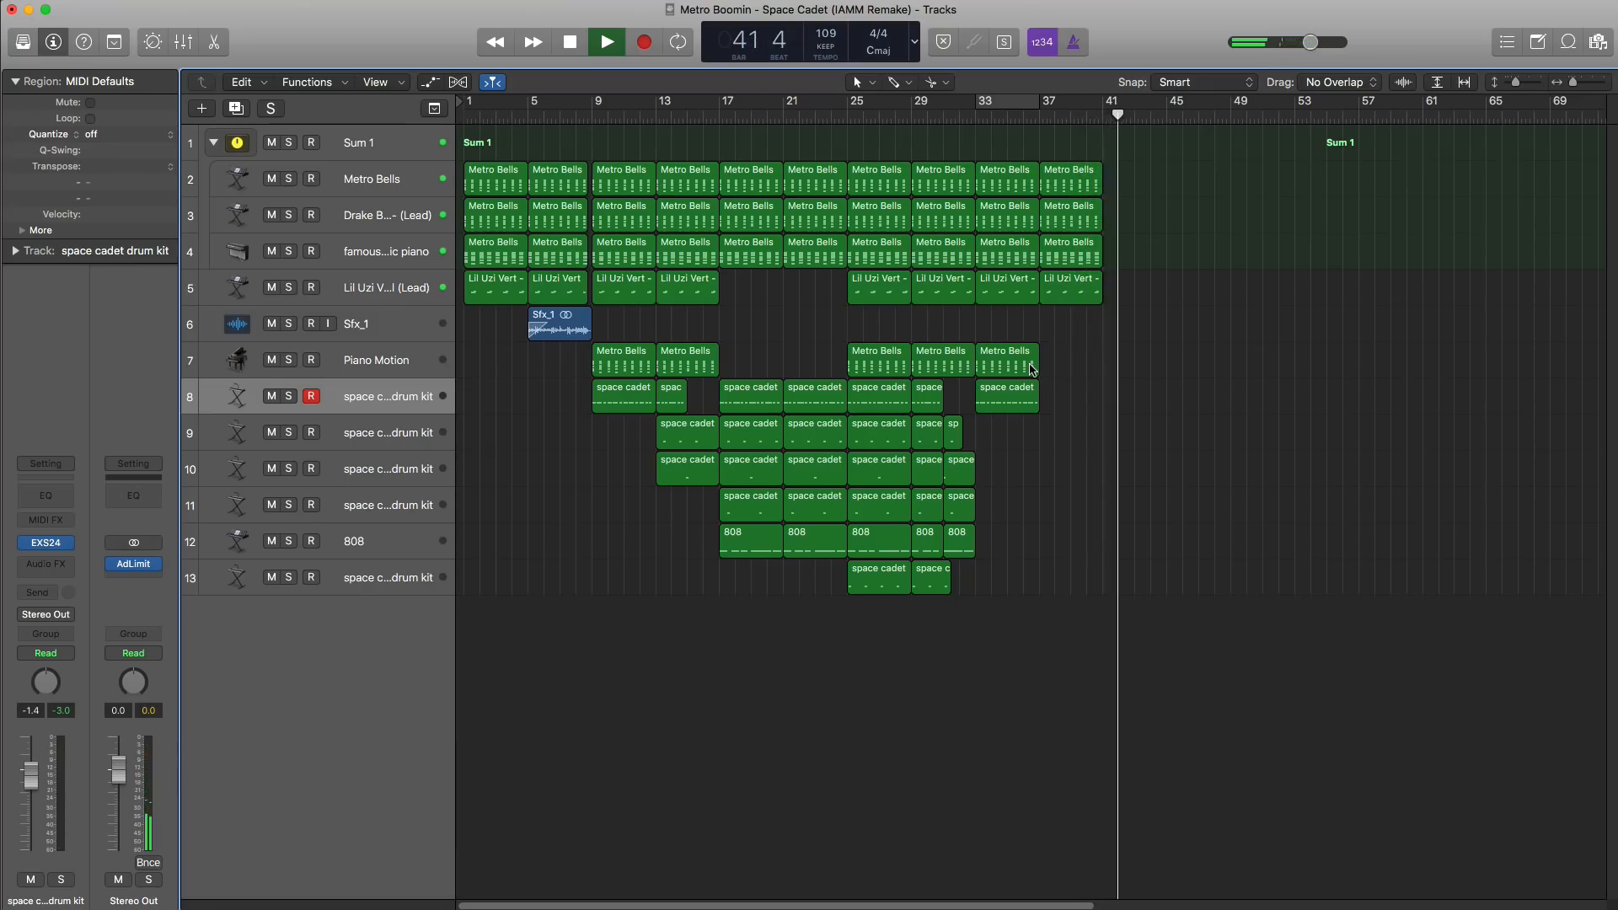
key(space)
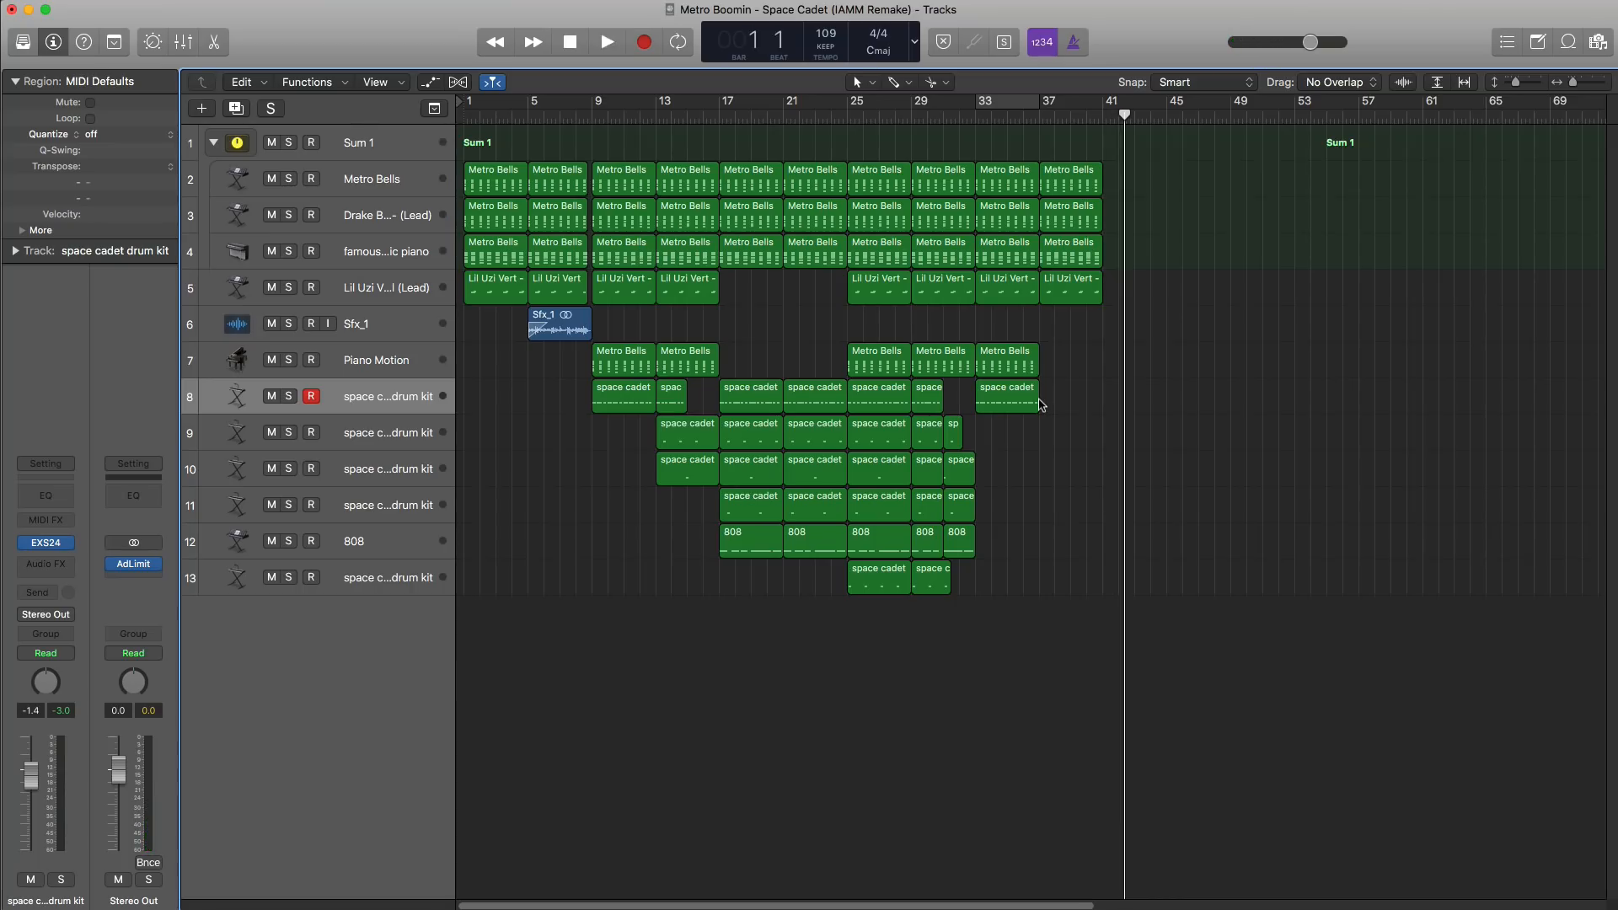
key(Return)
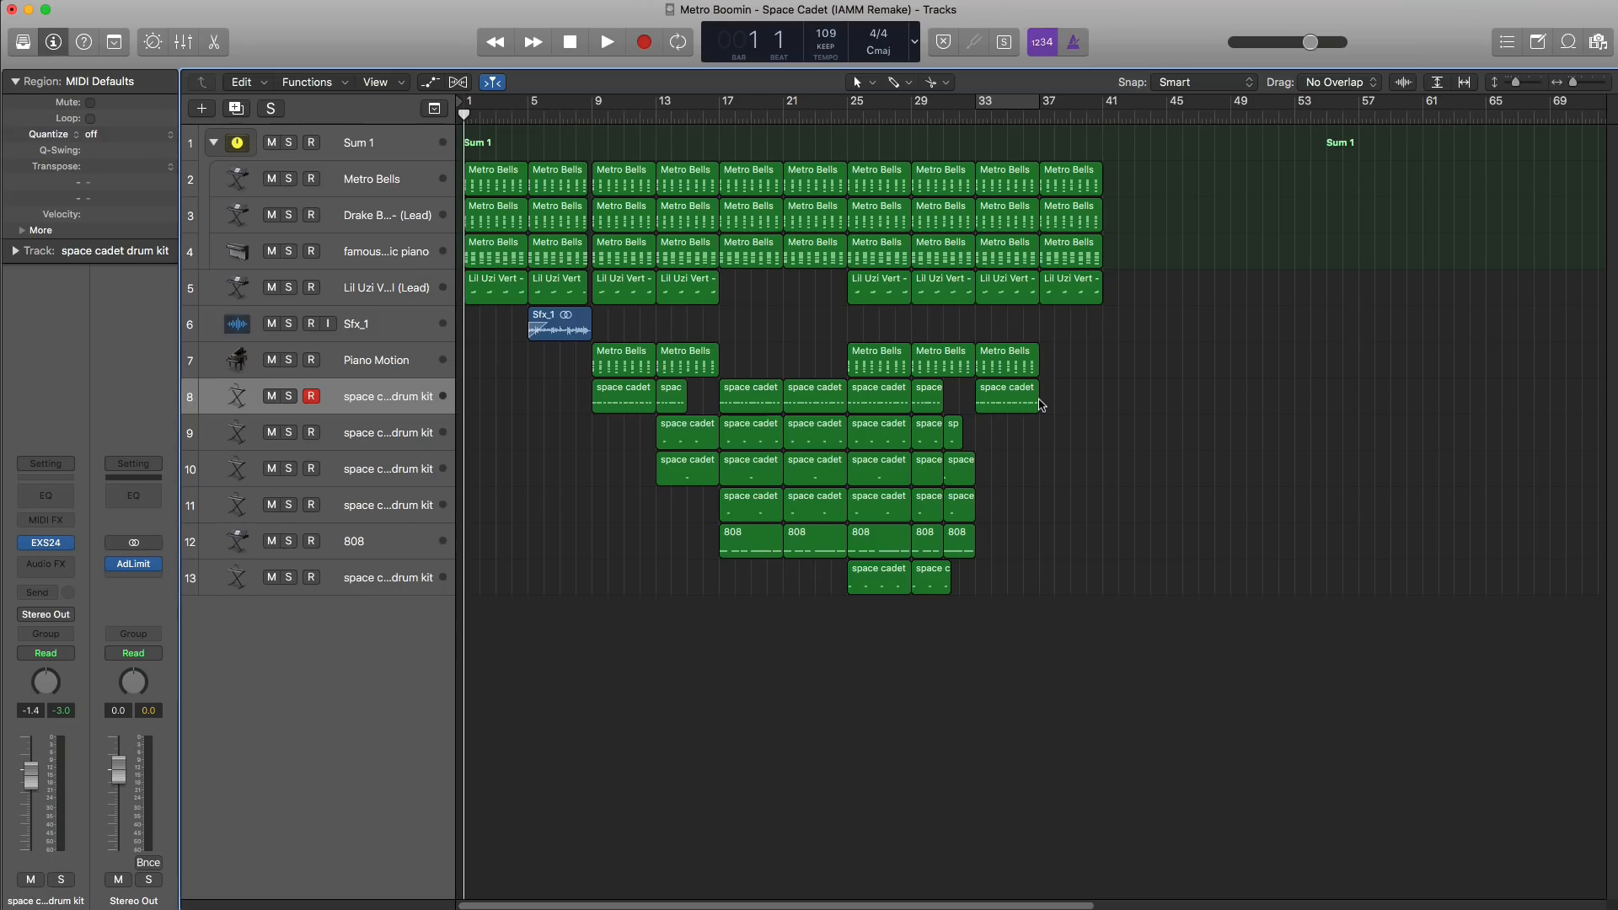